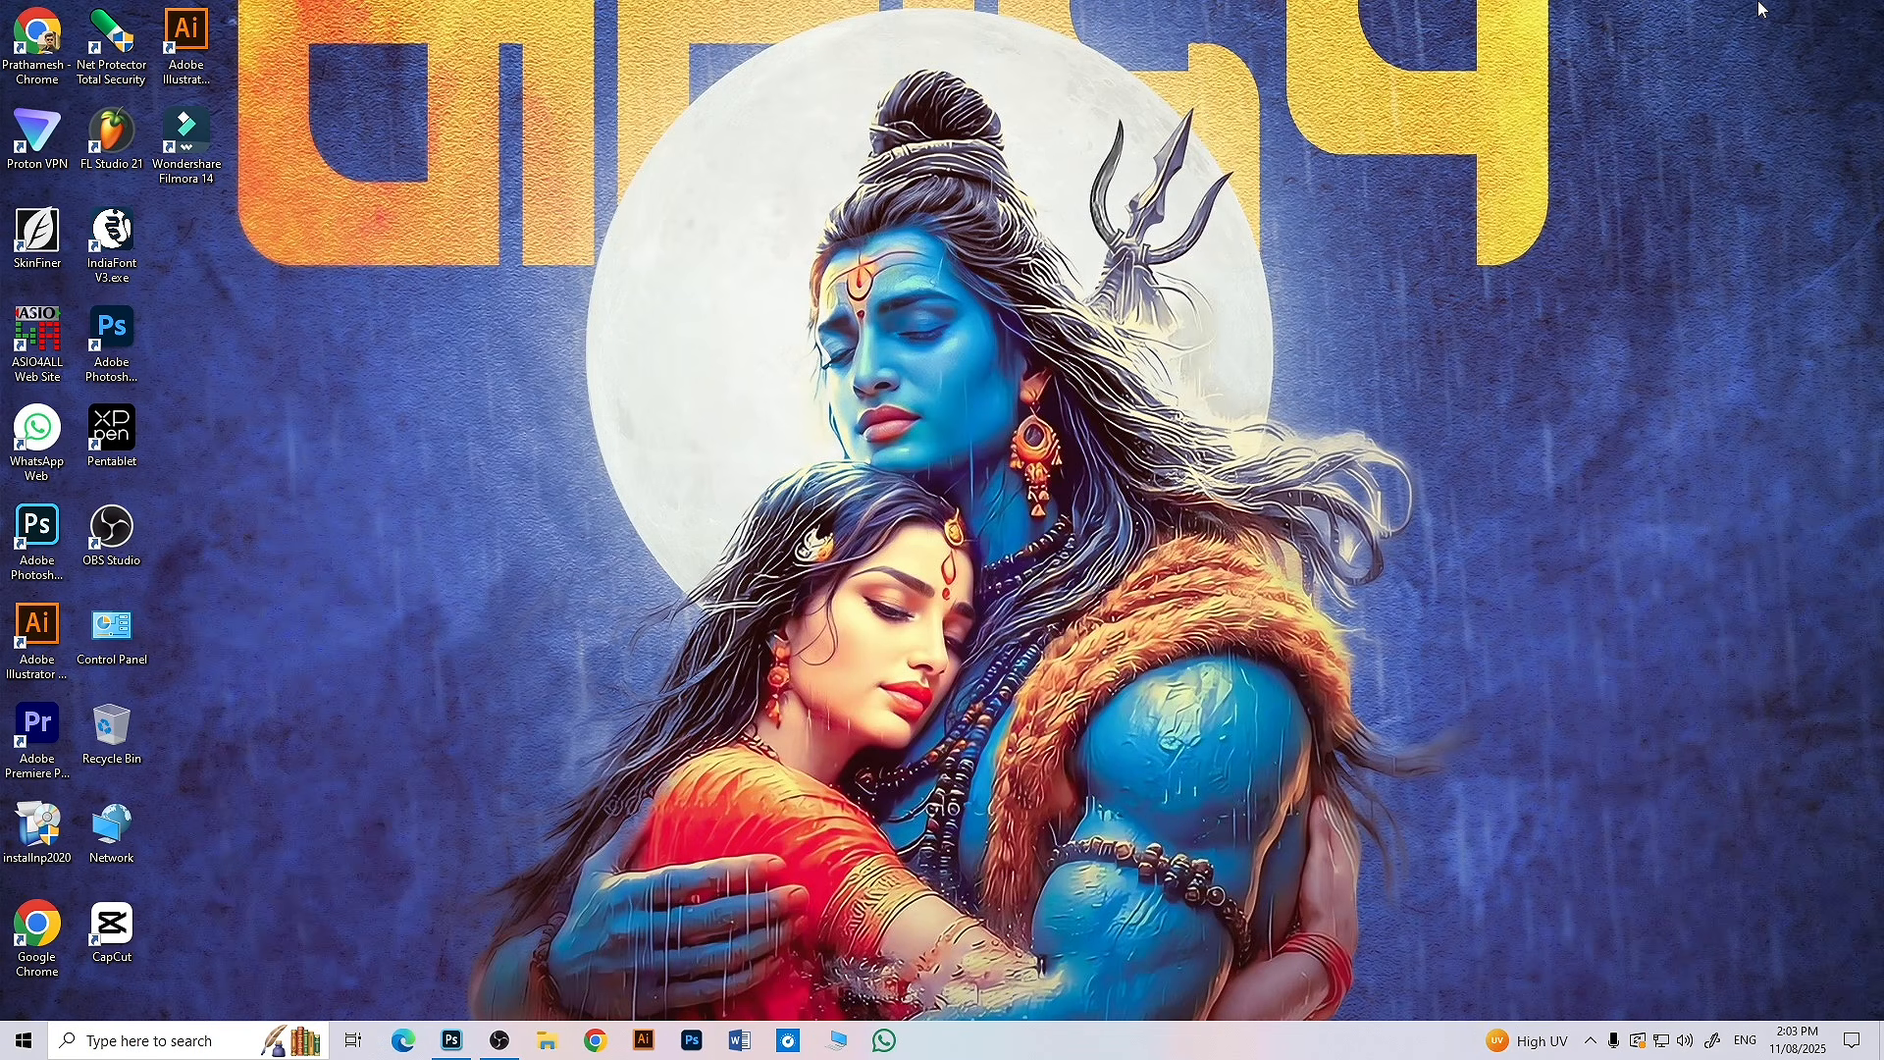
- Switch to Photoshop and create a new document 3 x 4 inches at 500 pixels/inch in RGB Color with a white background
left_click(454, 1043)
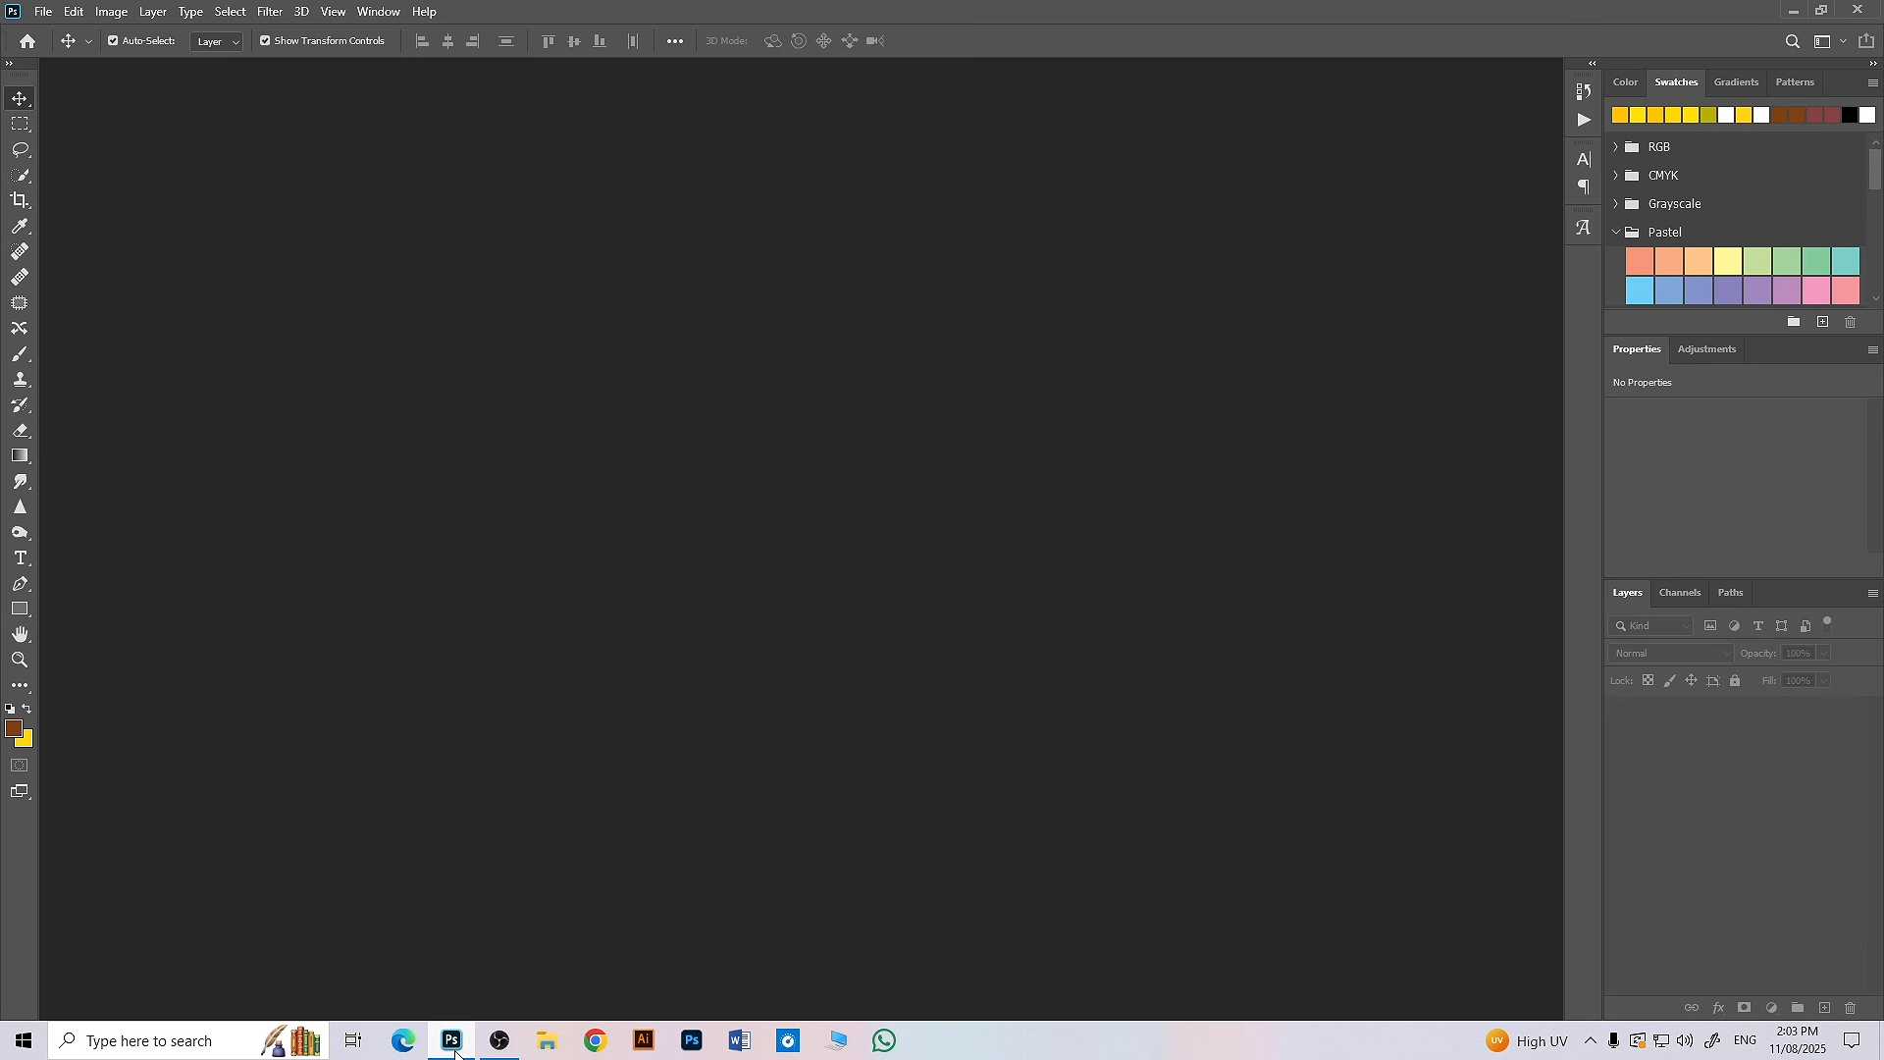
left_click(43, 11)
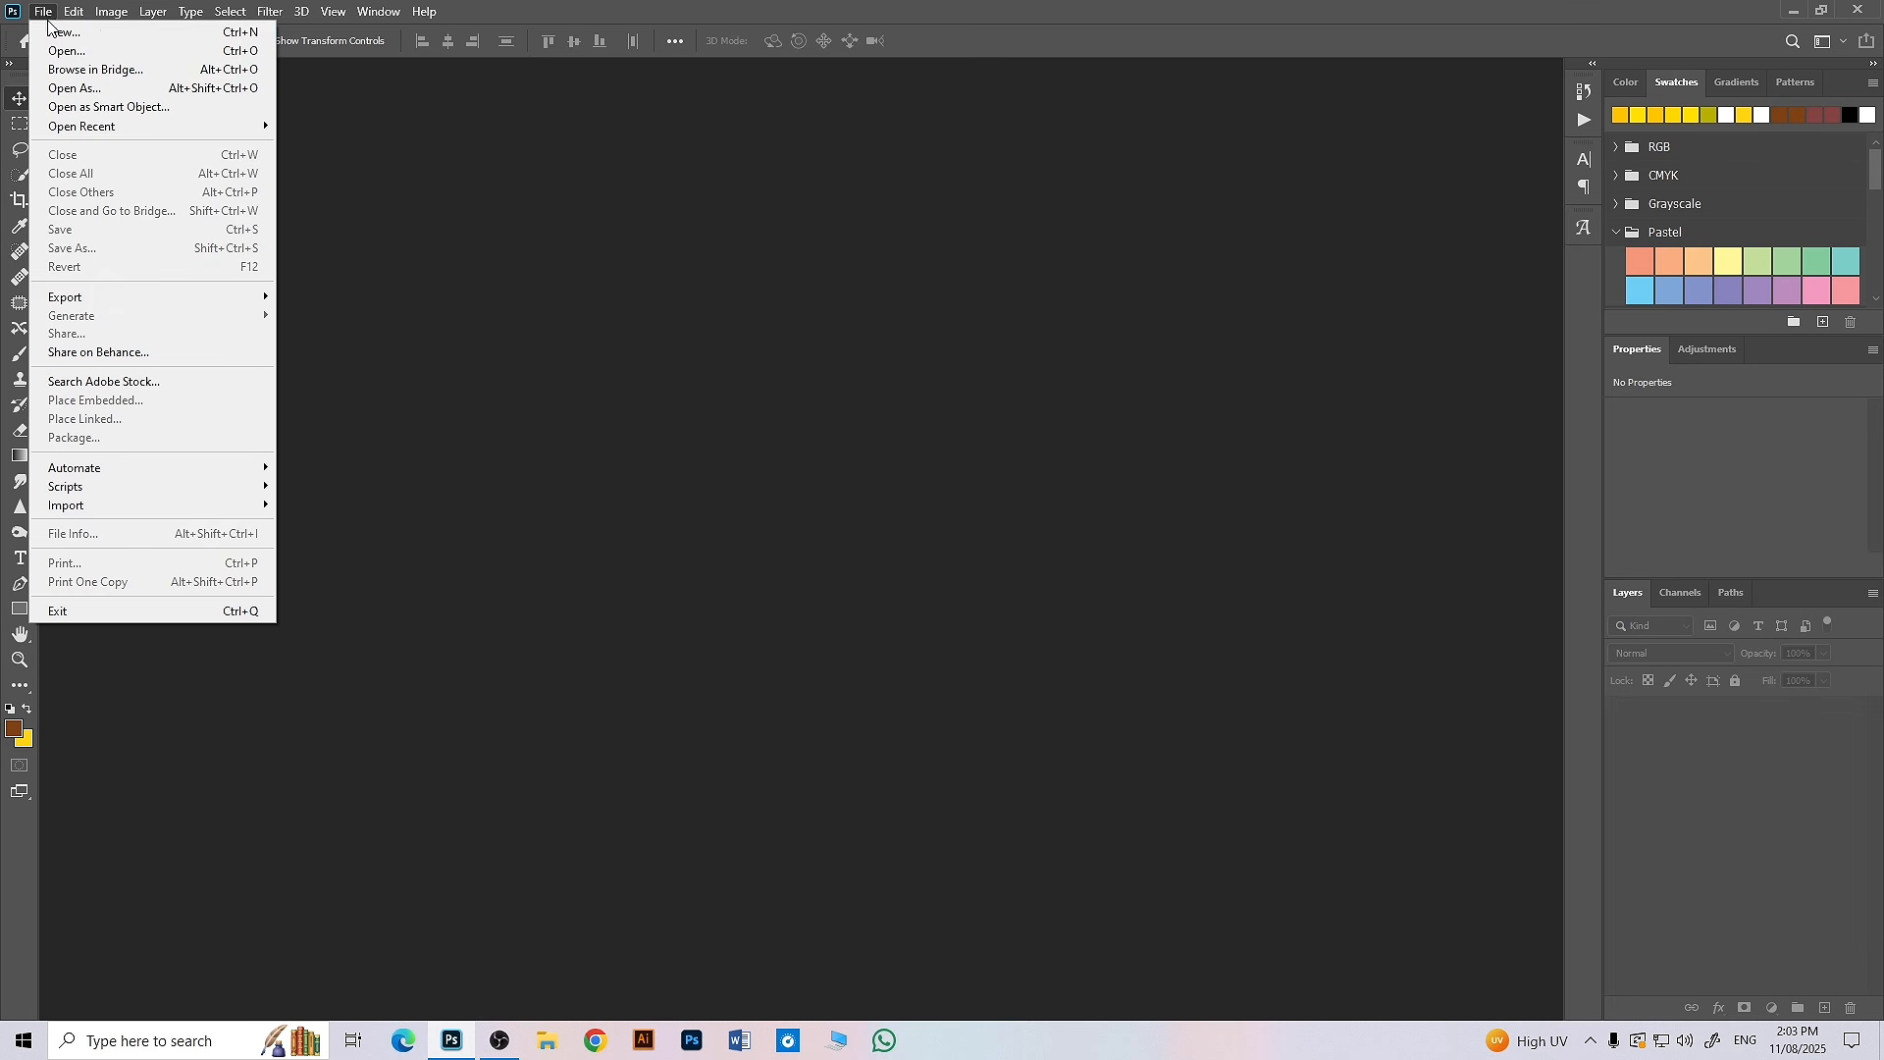
left_click(68, 39)
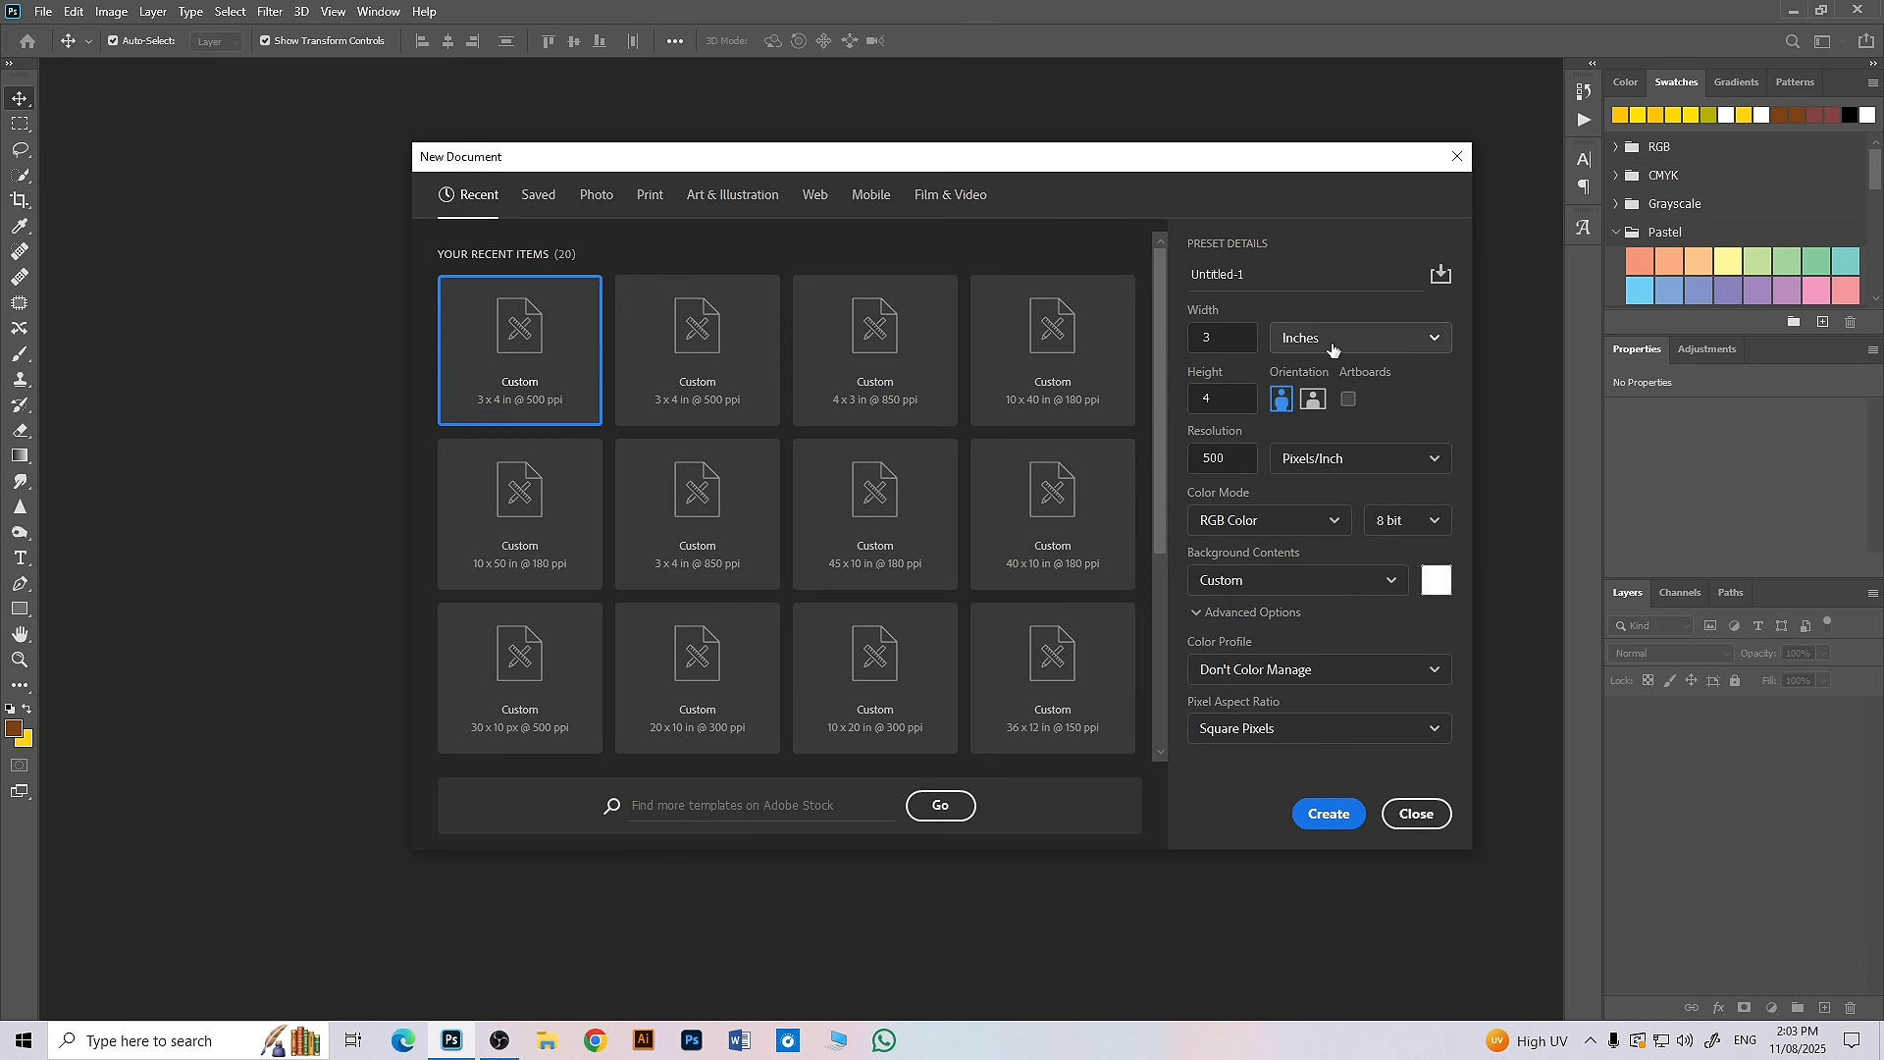
left_click(1305, 339)
left_click(1327, 409)
left_click(1231, 335)
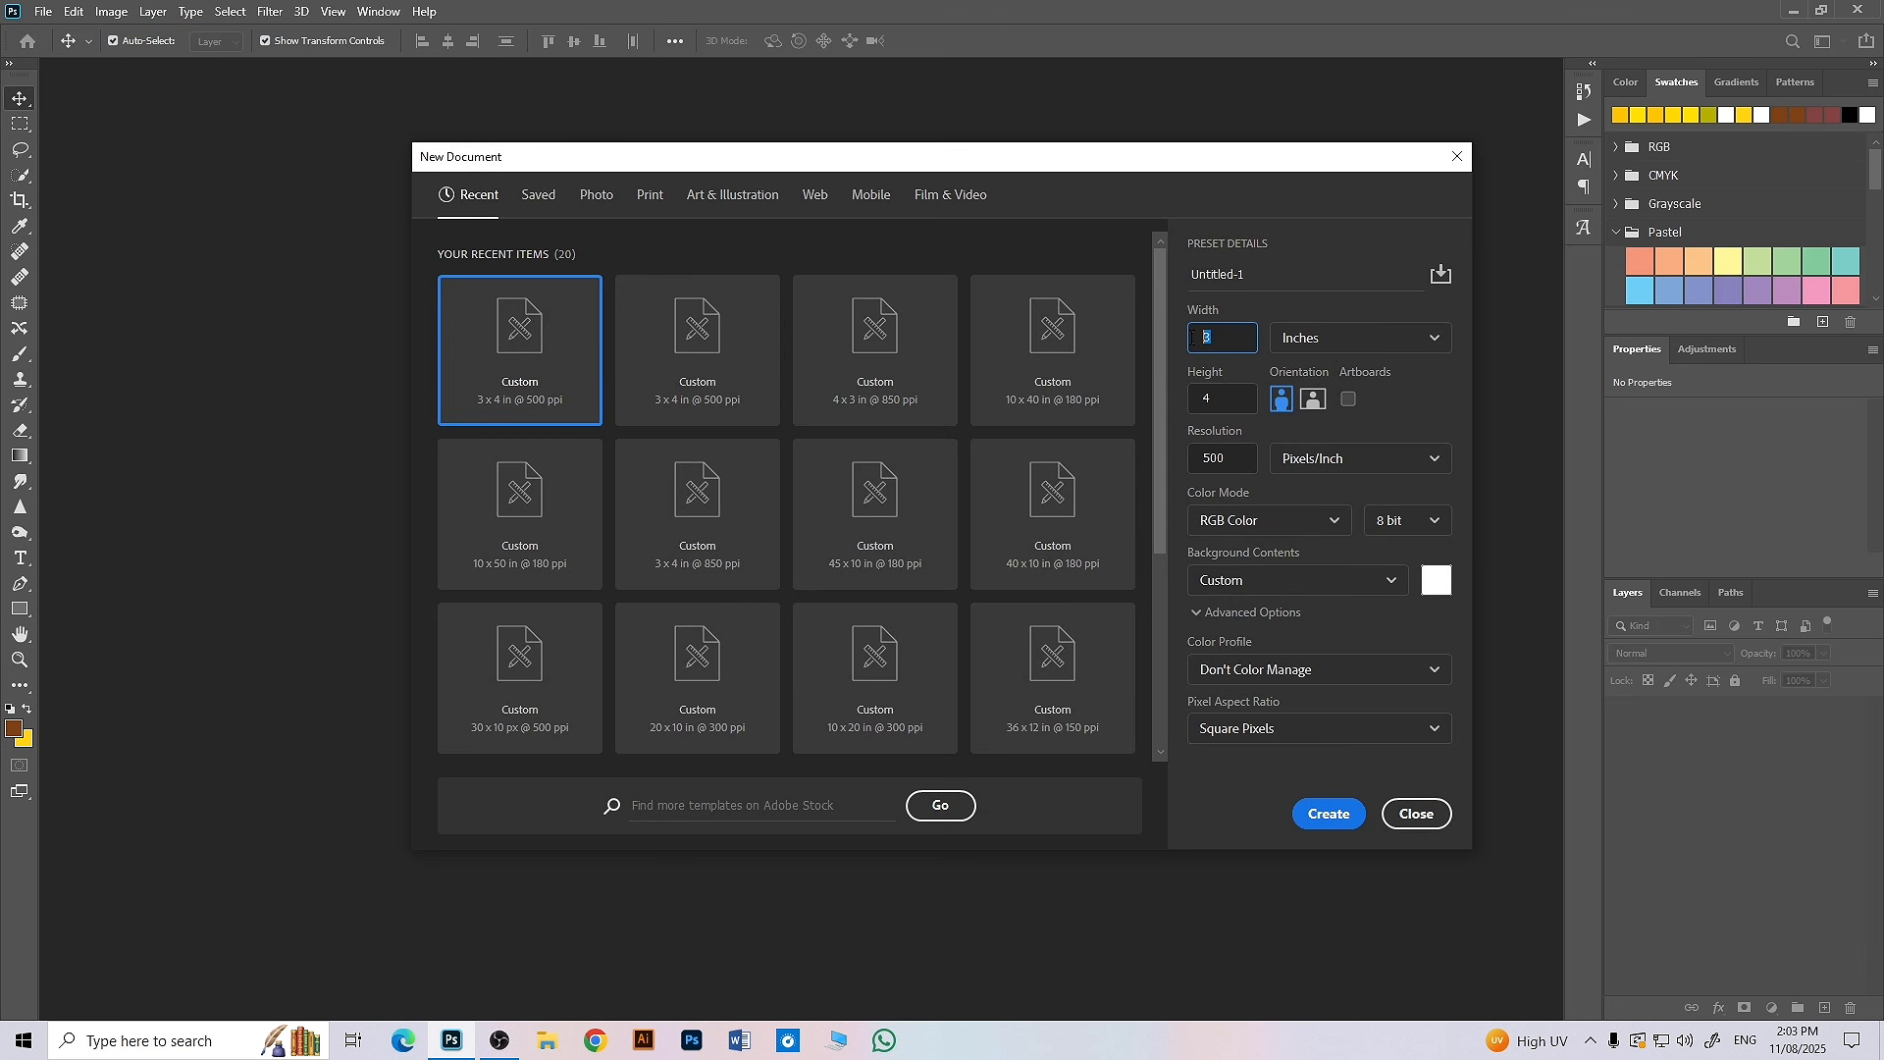
left_click(1229, 402)
left_click(1198, 458)
left_click(1318, 343)
left_click(1308, 412)
left_click(1332, 810)
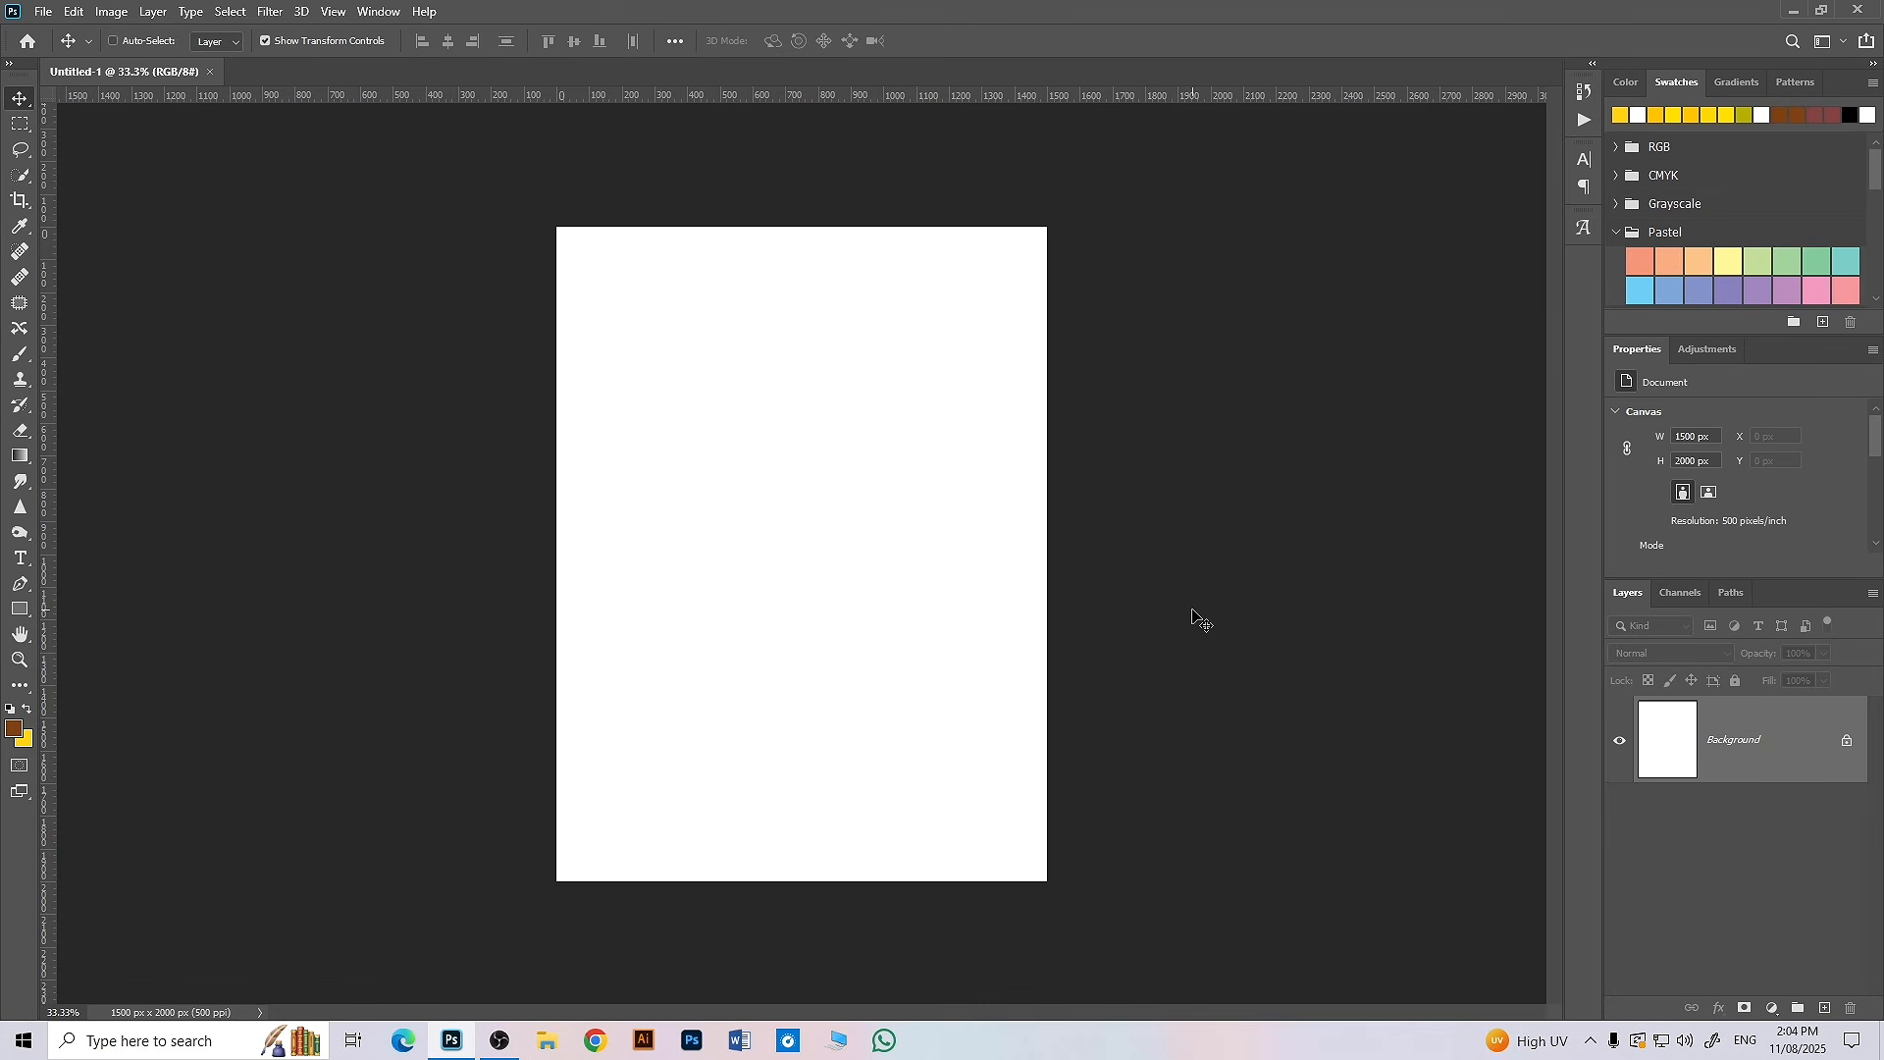
key("ctrl+0")
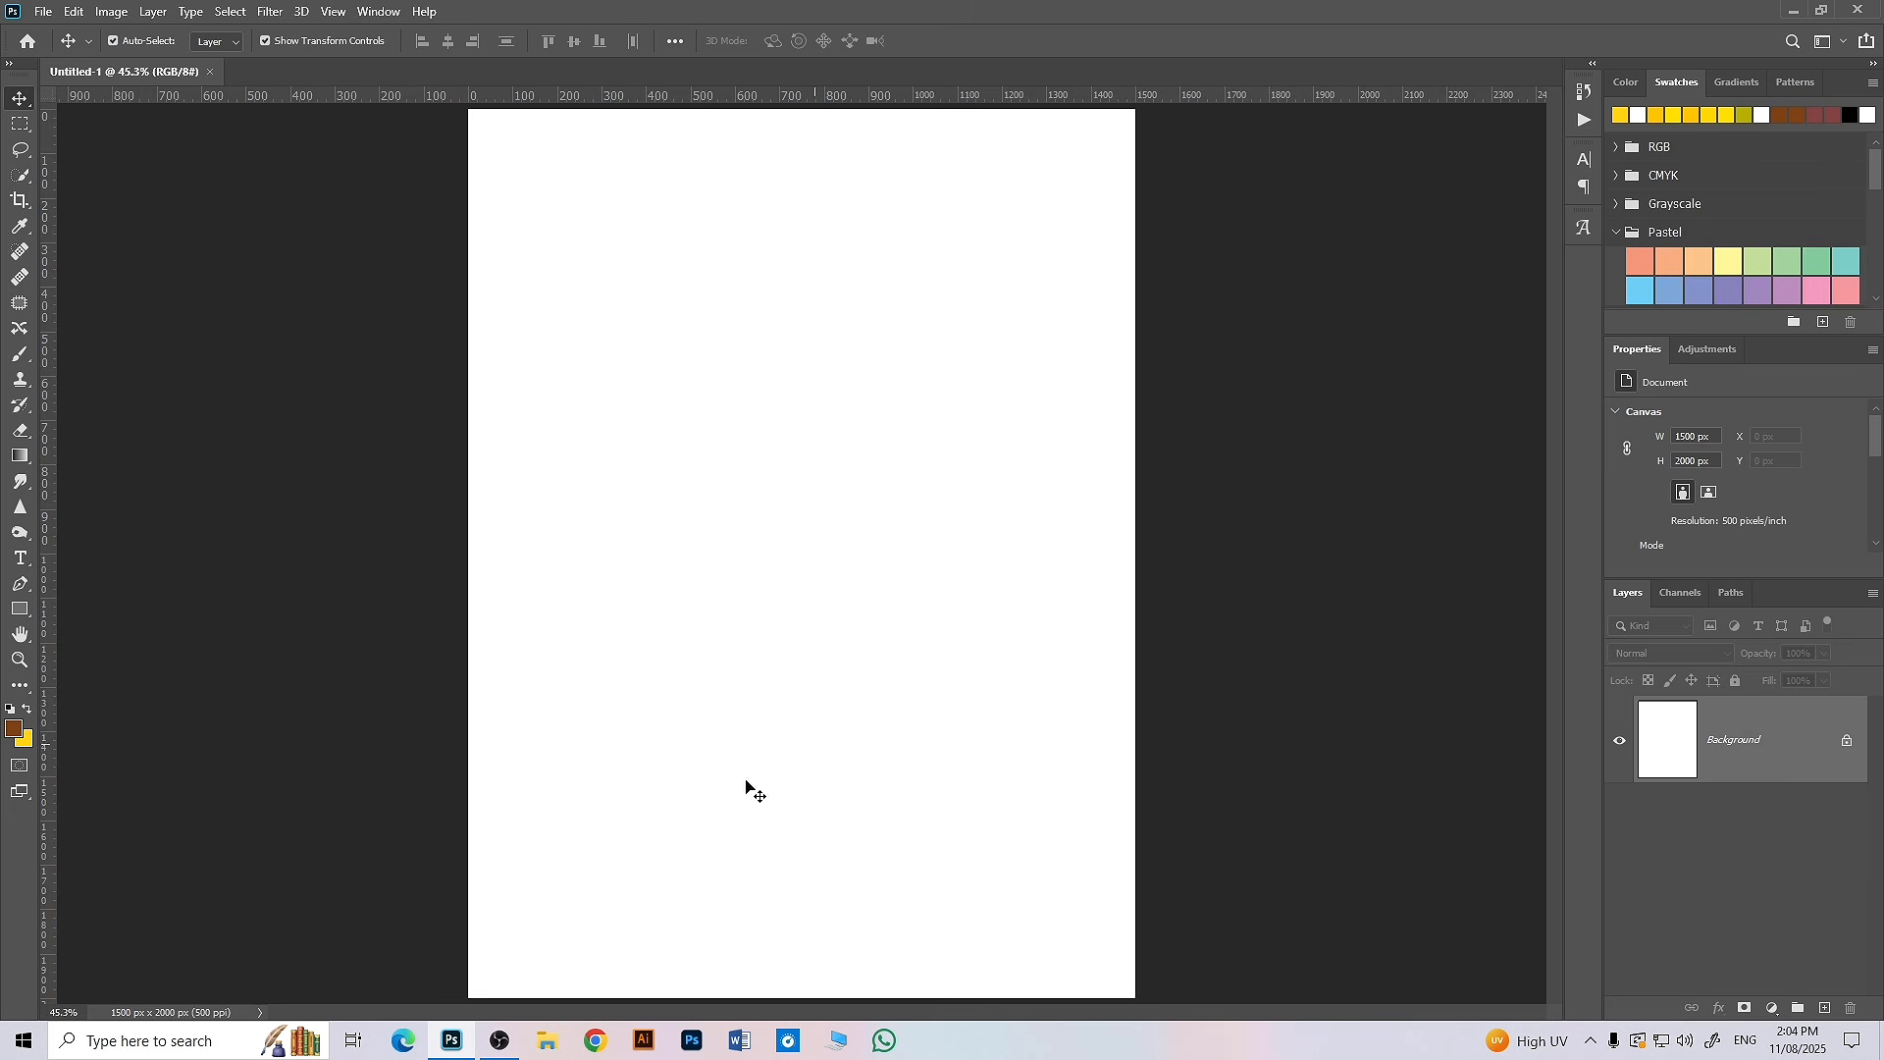
- Switch to Chrome with a user profile, search Google for pinterest and open the Pinterest site
left_click(595, 1042)
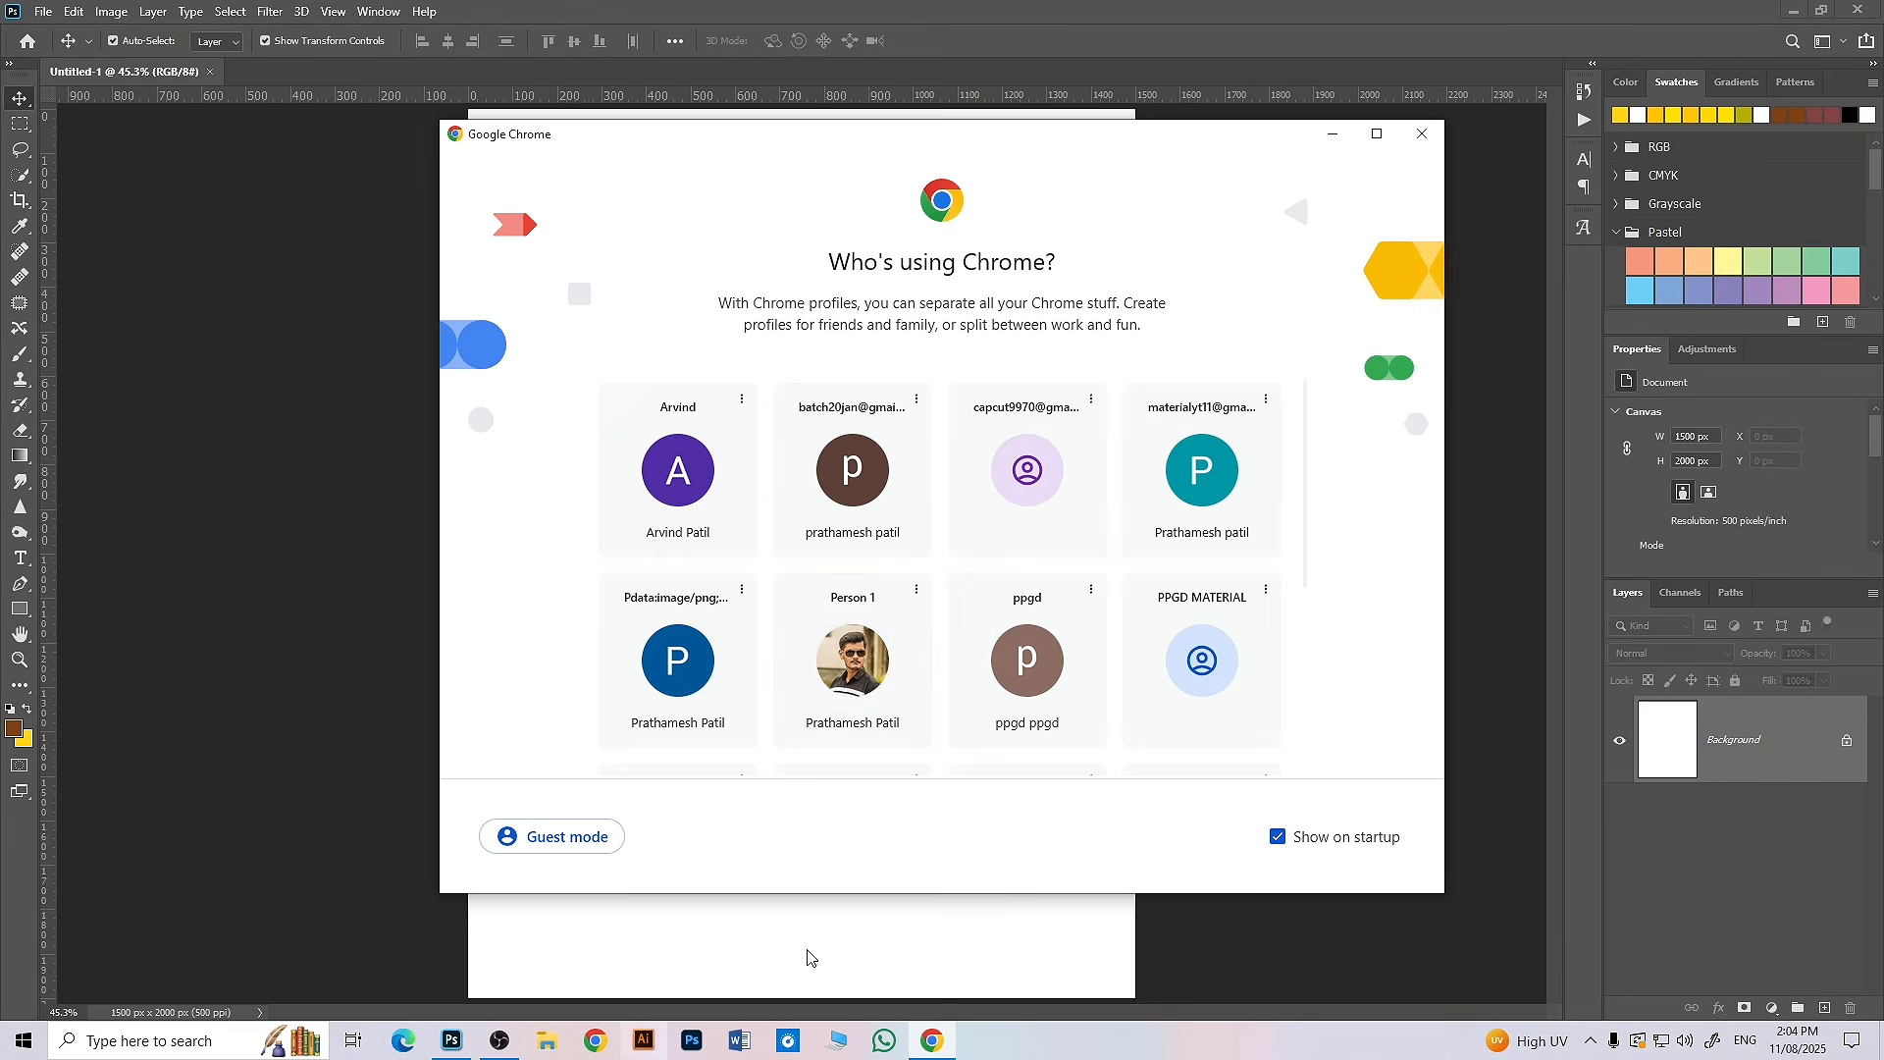
left_click(868, 706)
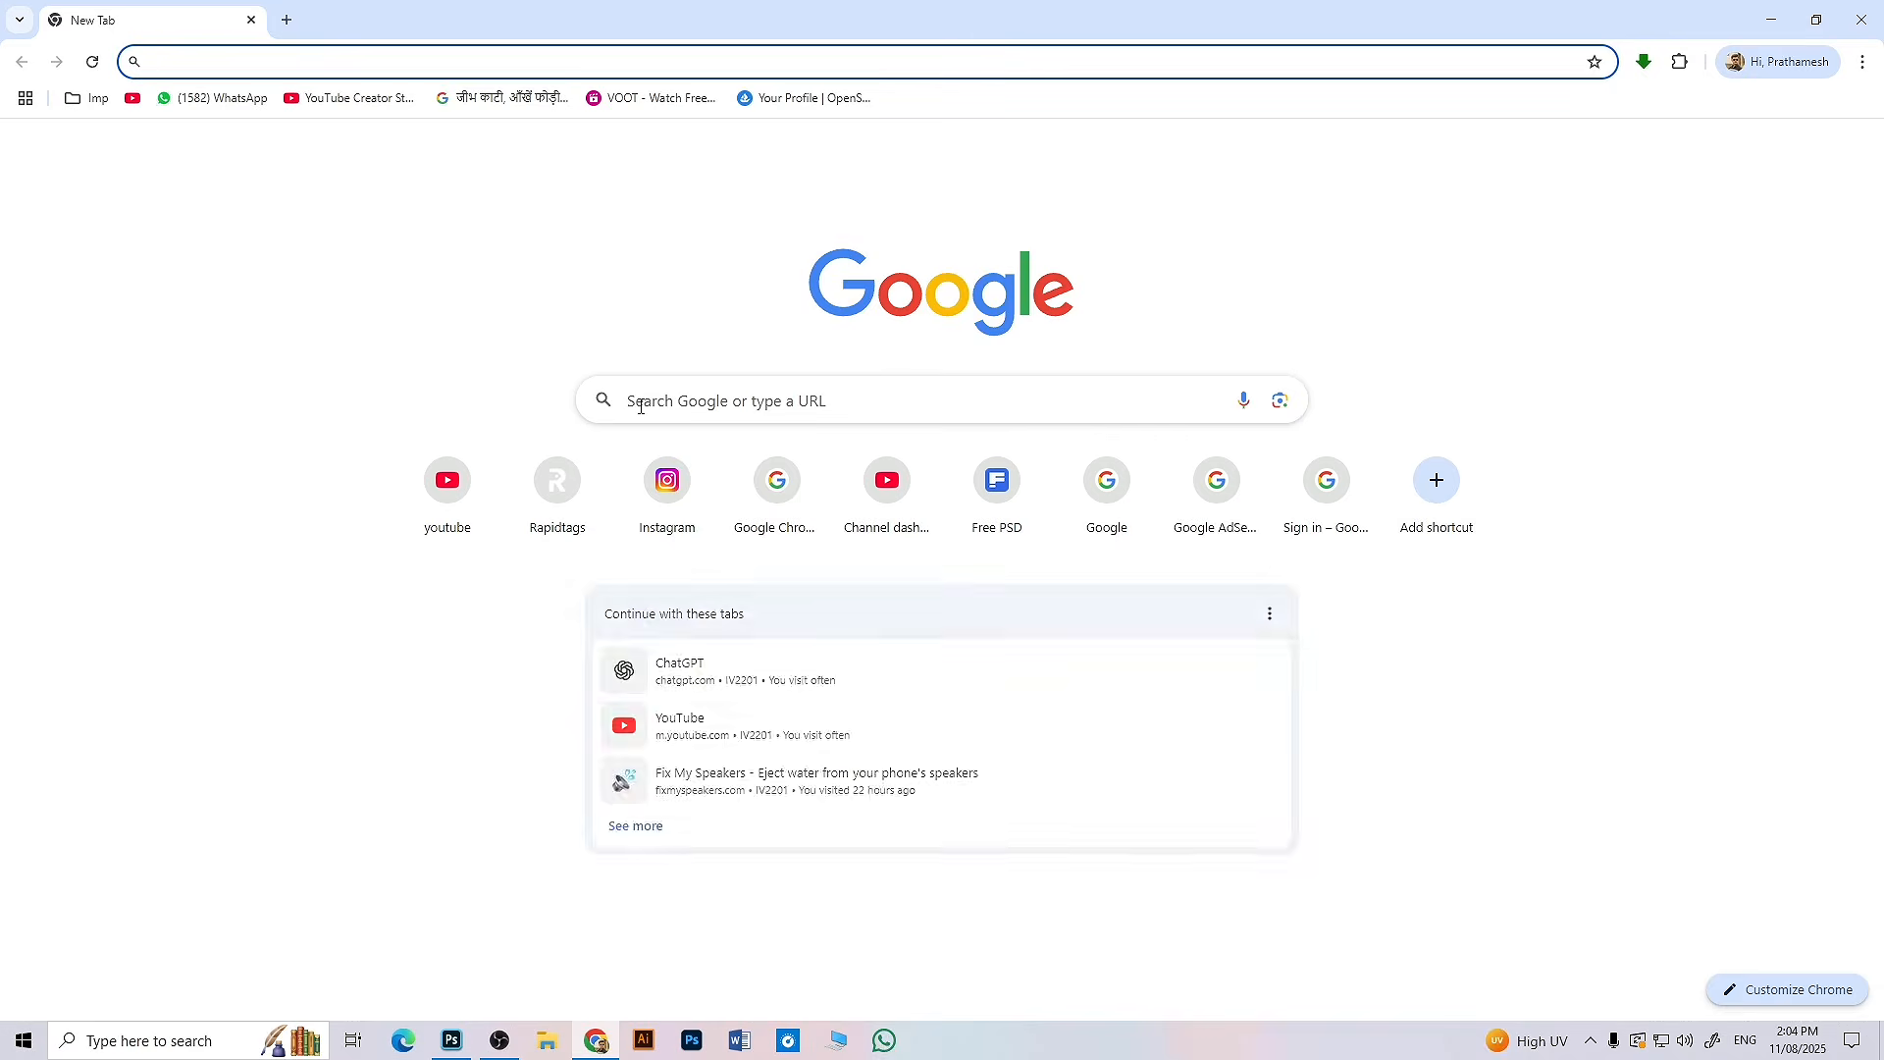
left_click(641, 402)
left_click(653, 448)
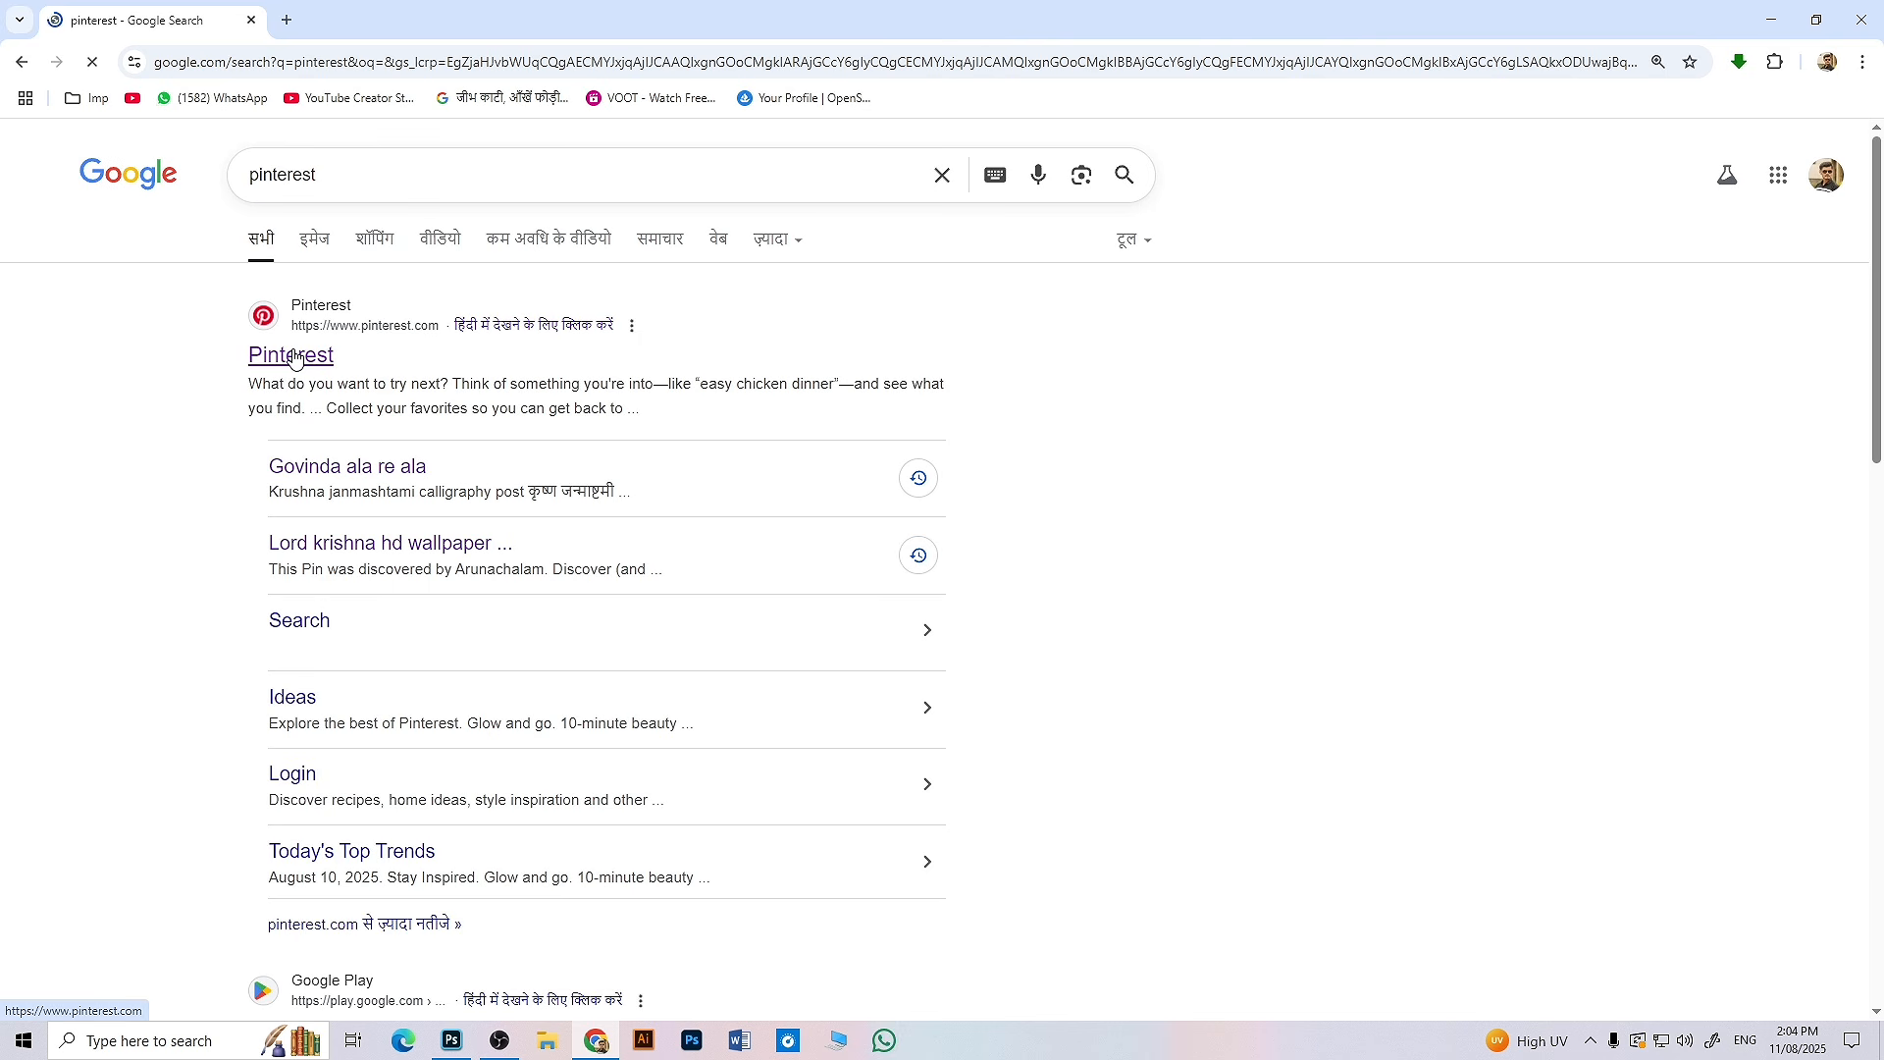
left_click(292, 357)
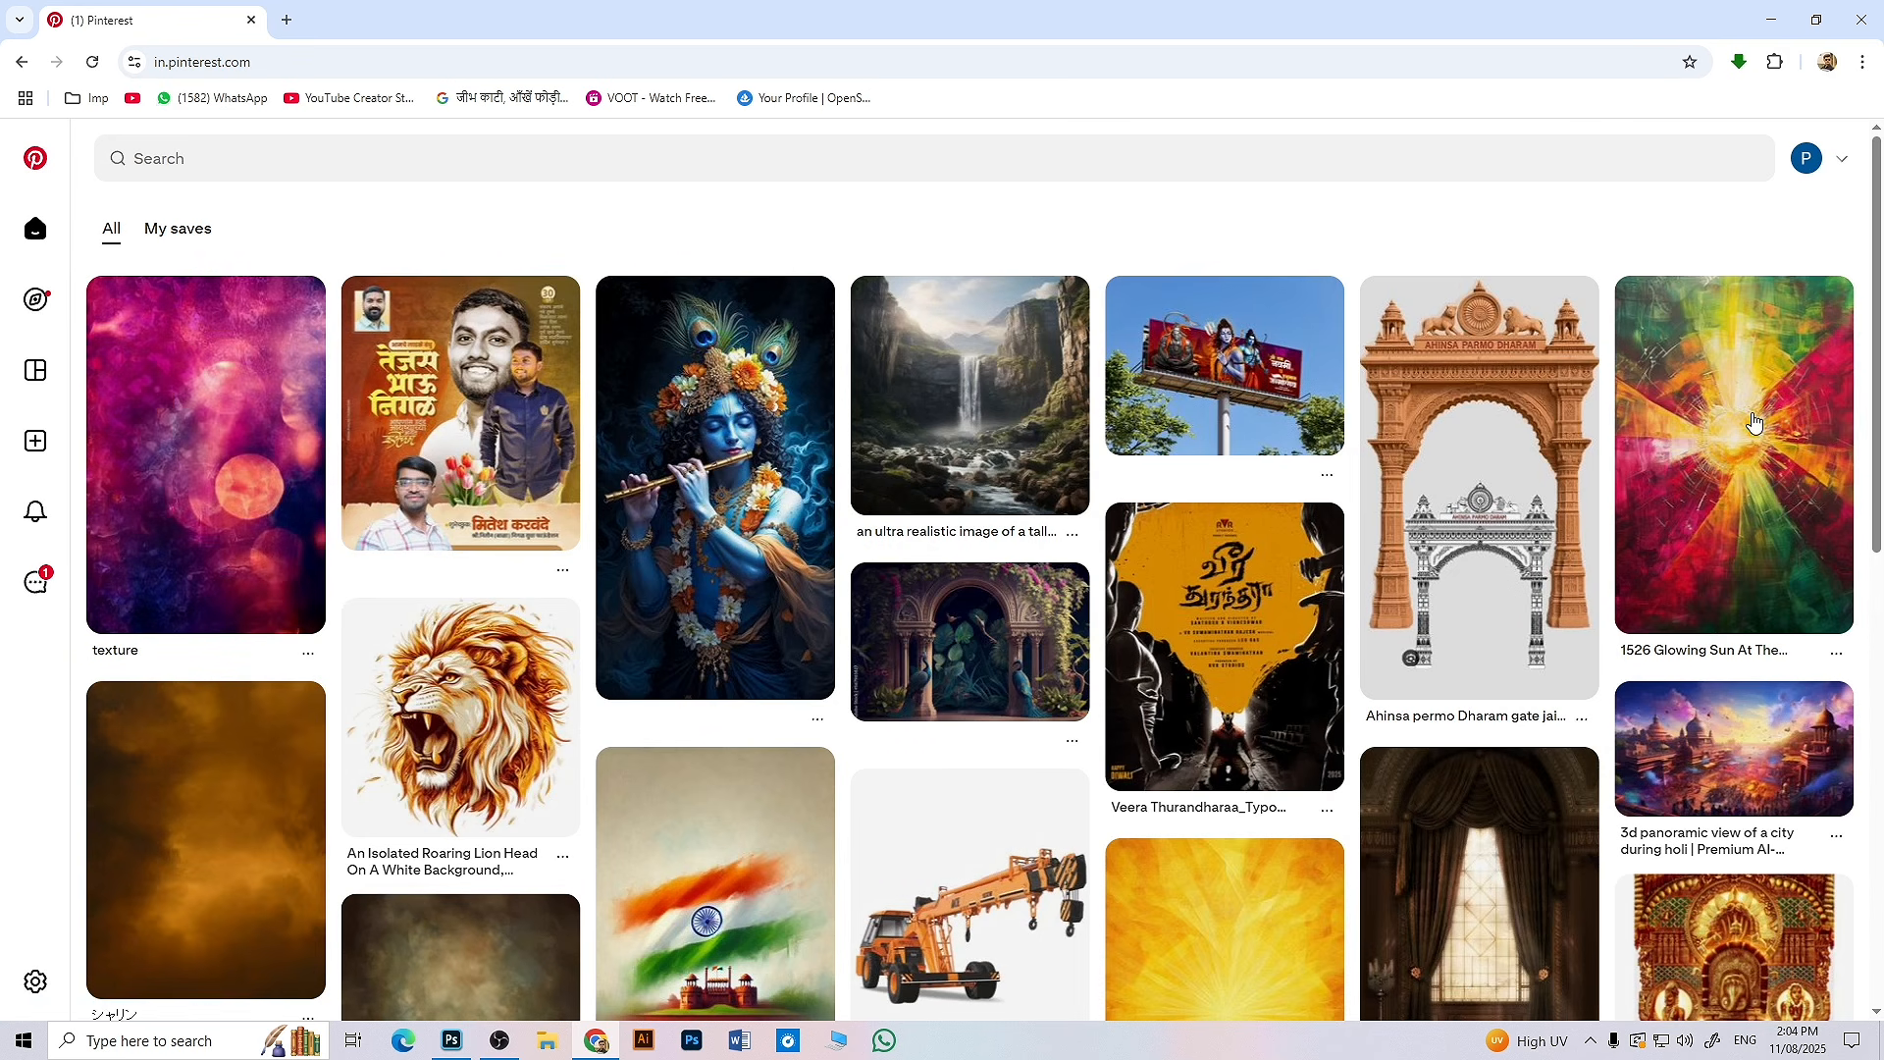
- Search Pinterest for dark poster background and open the orange desolate city street pin
left_click(241, 174)
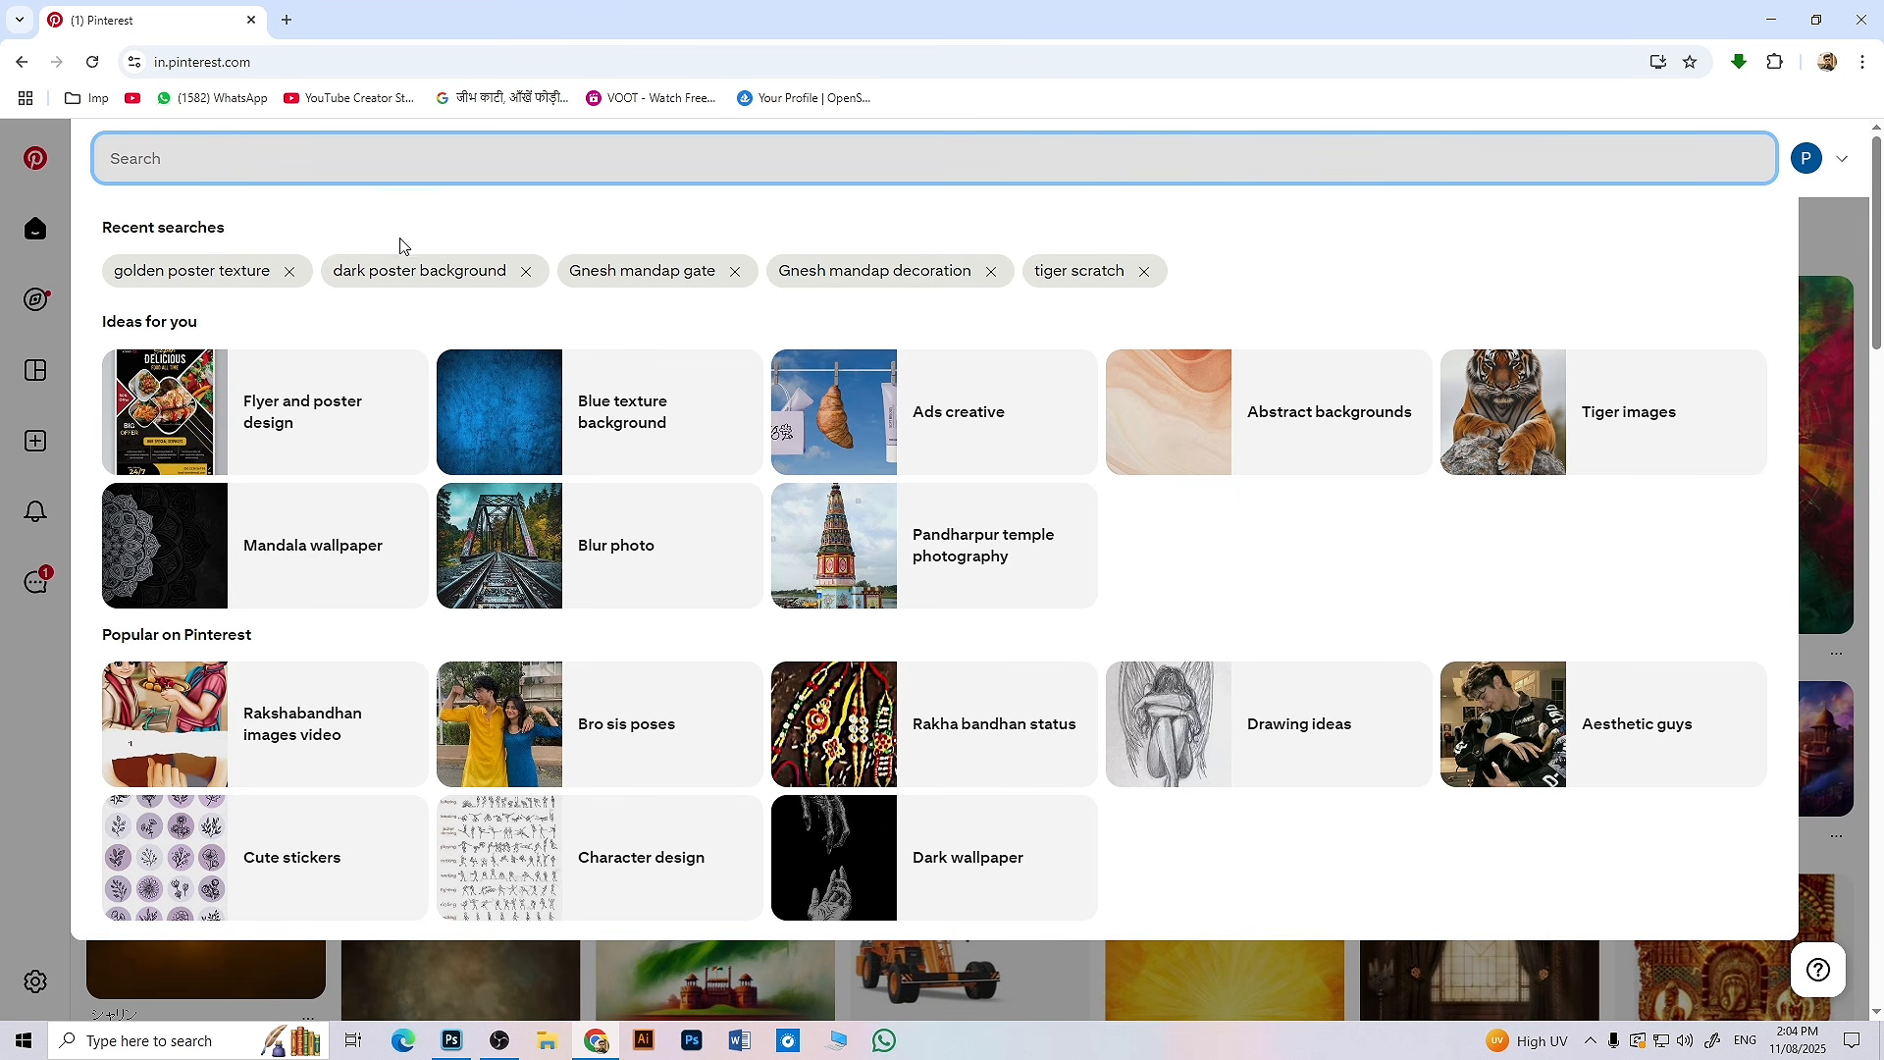
left_click(415, 273)
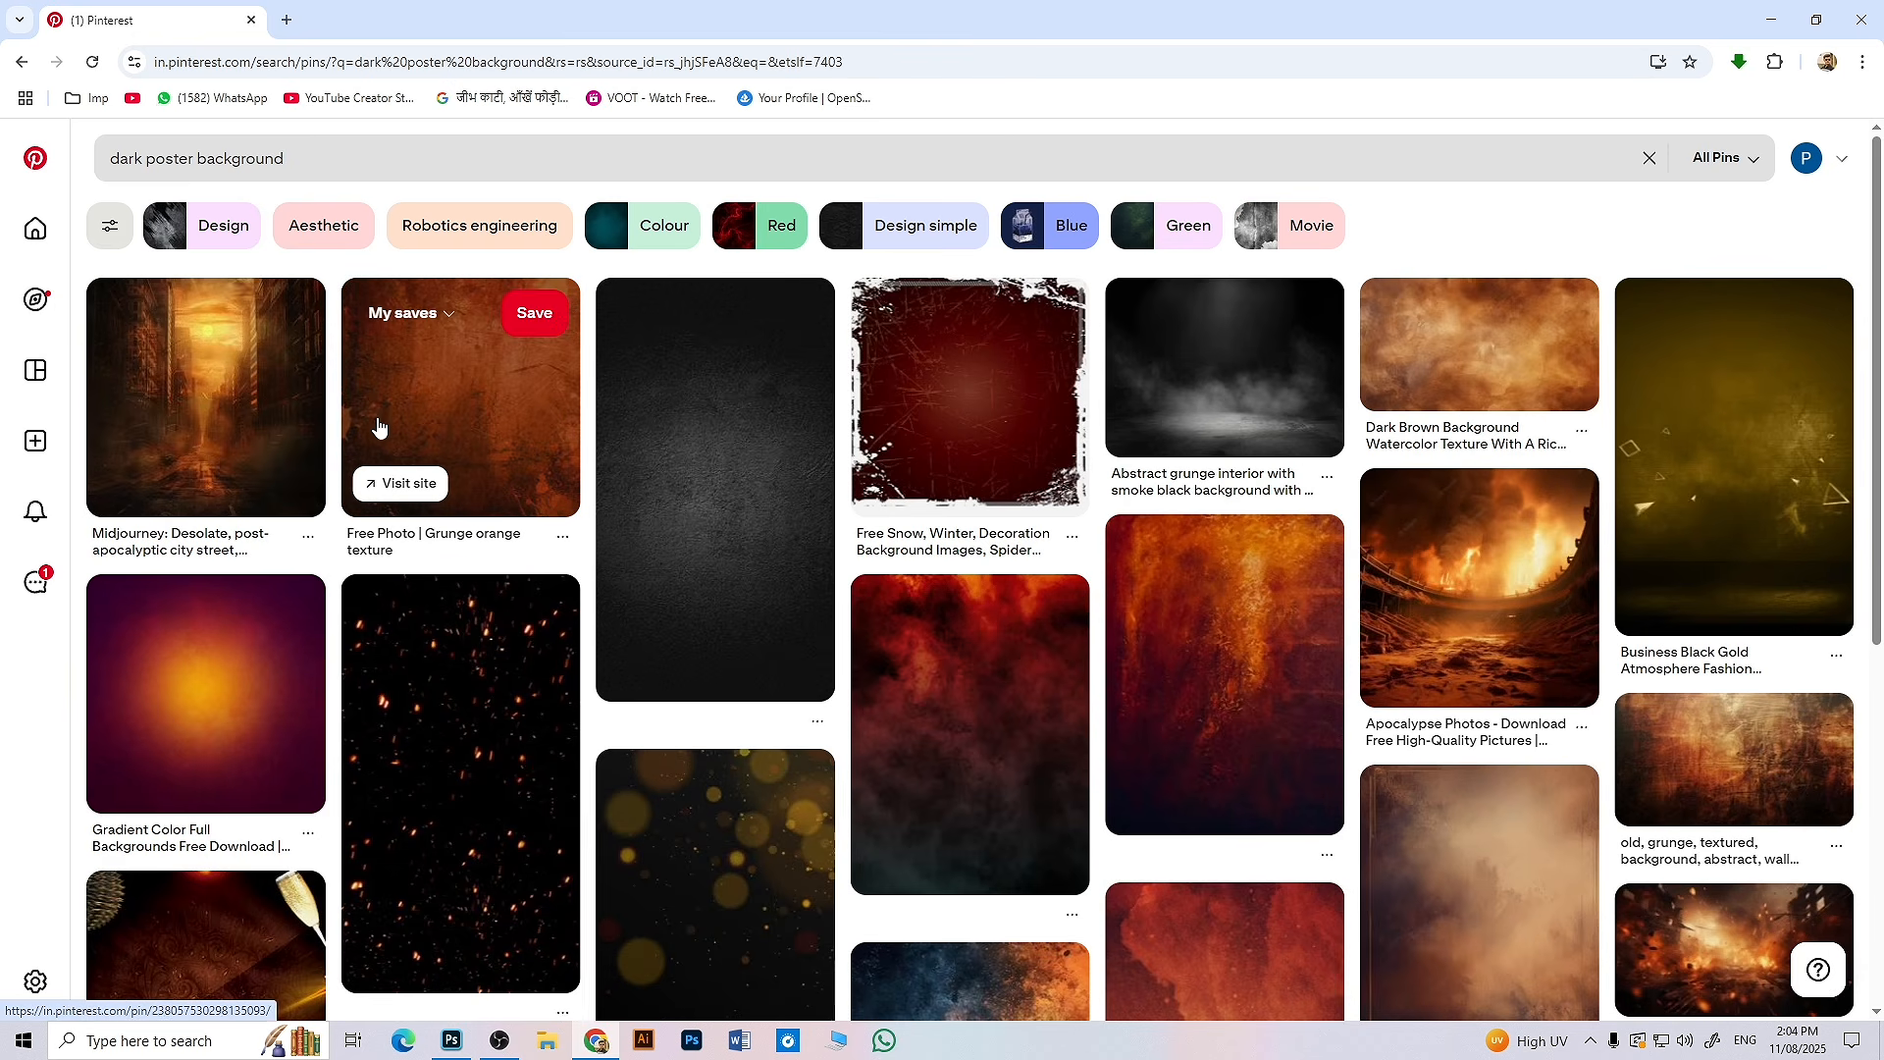
left_click(269, 420)
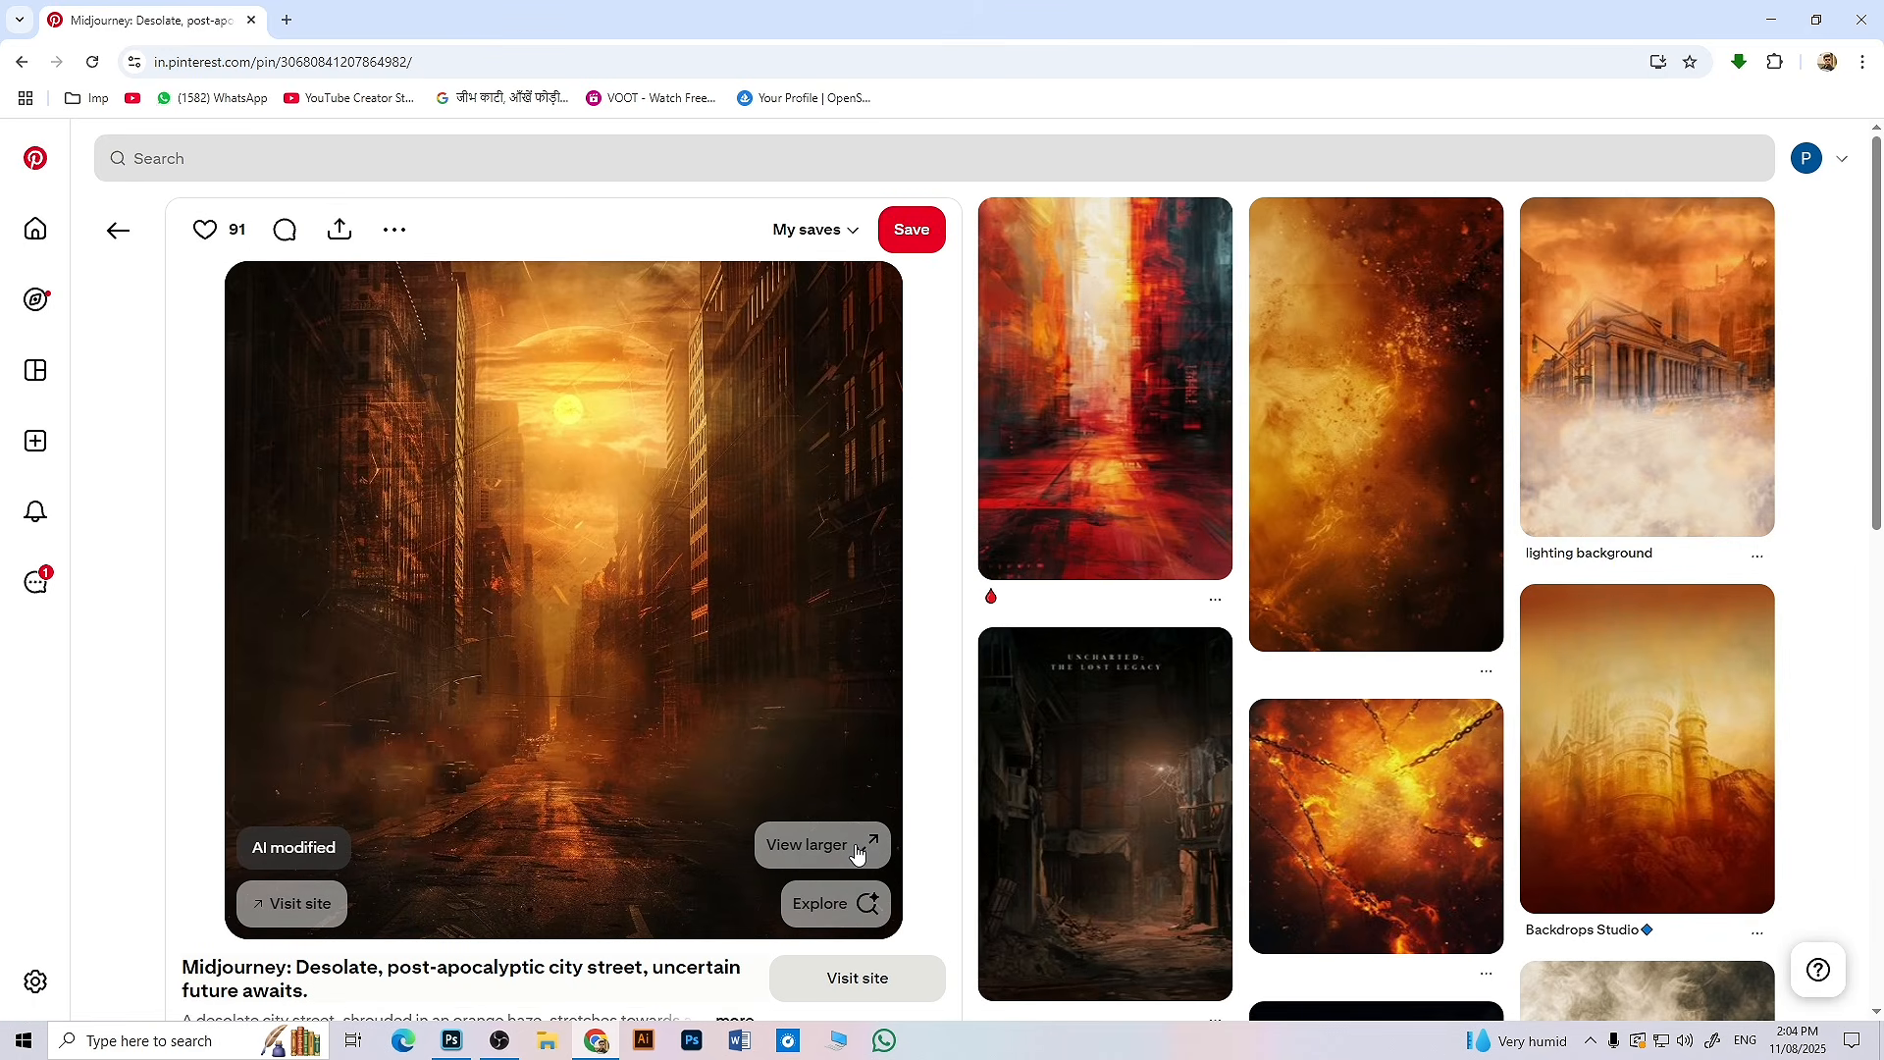
- View the desolate city street picture at its larger size and copy the image
left_click(857, 846)
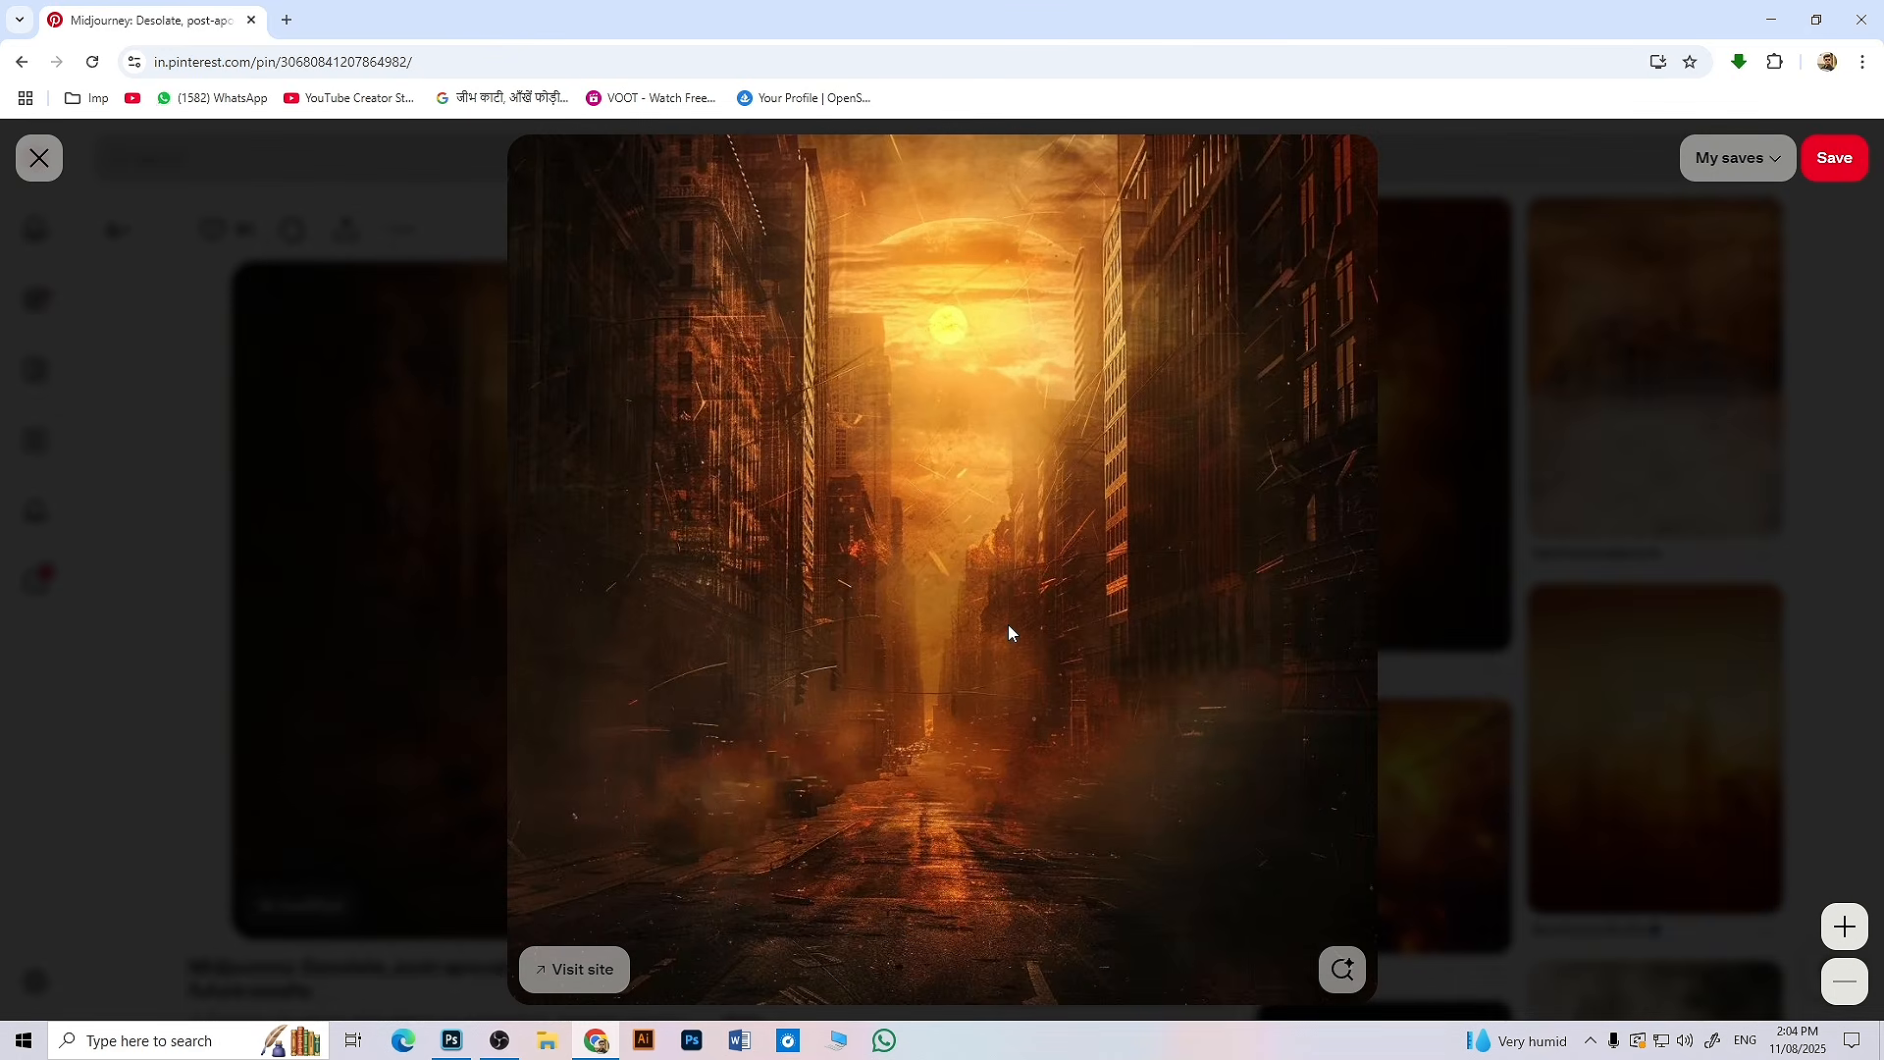
left_click(1481, 547)
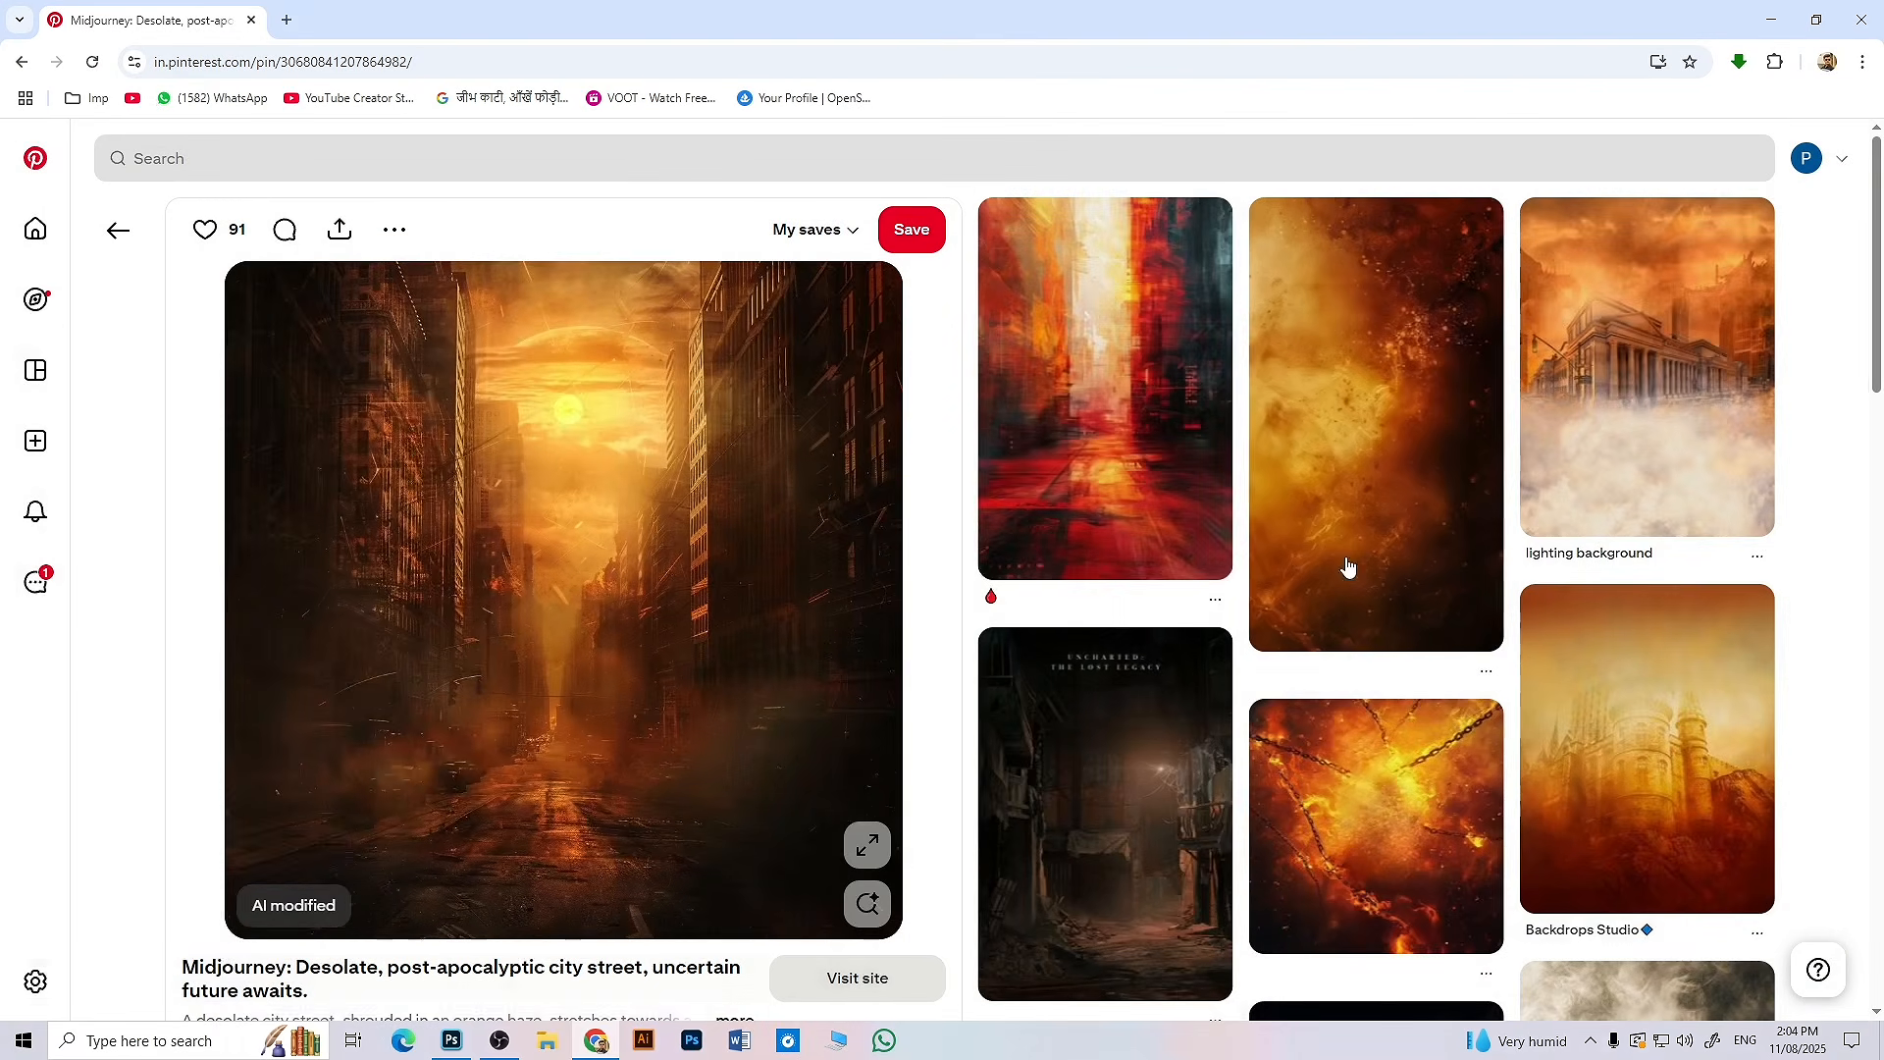
left_click(395, 230)
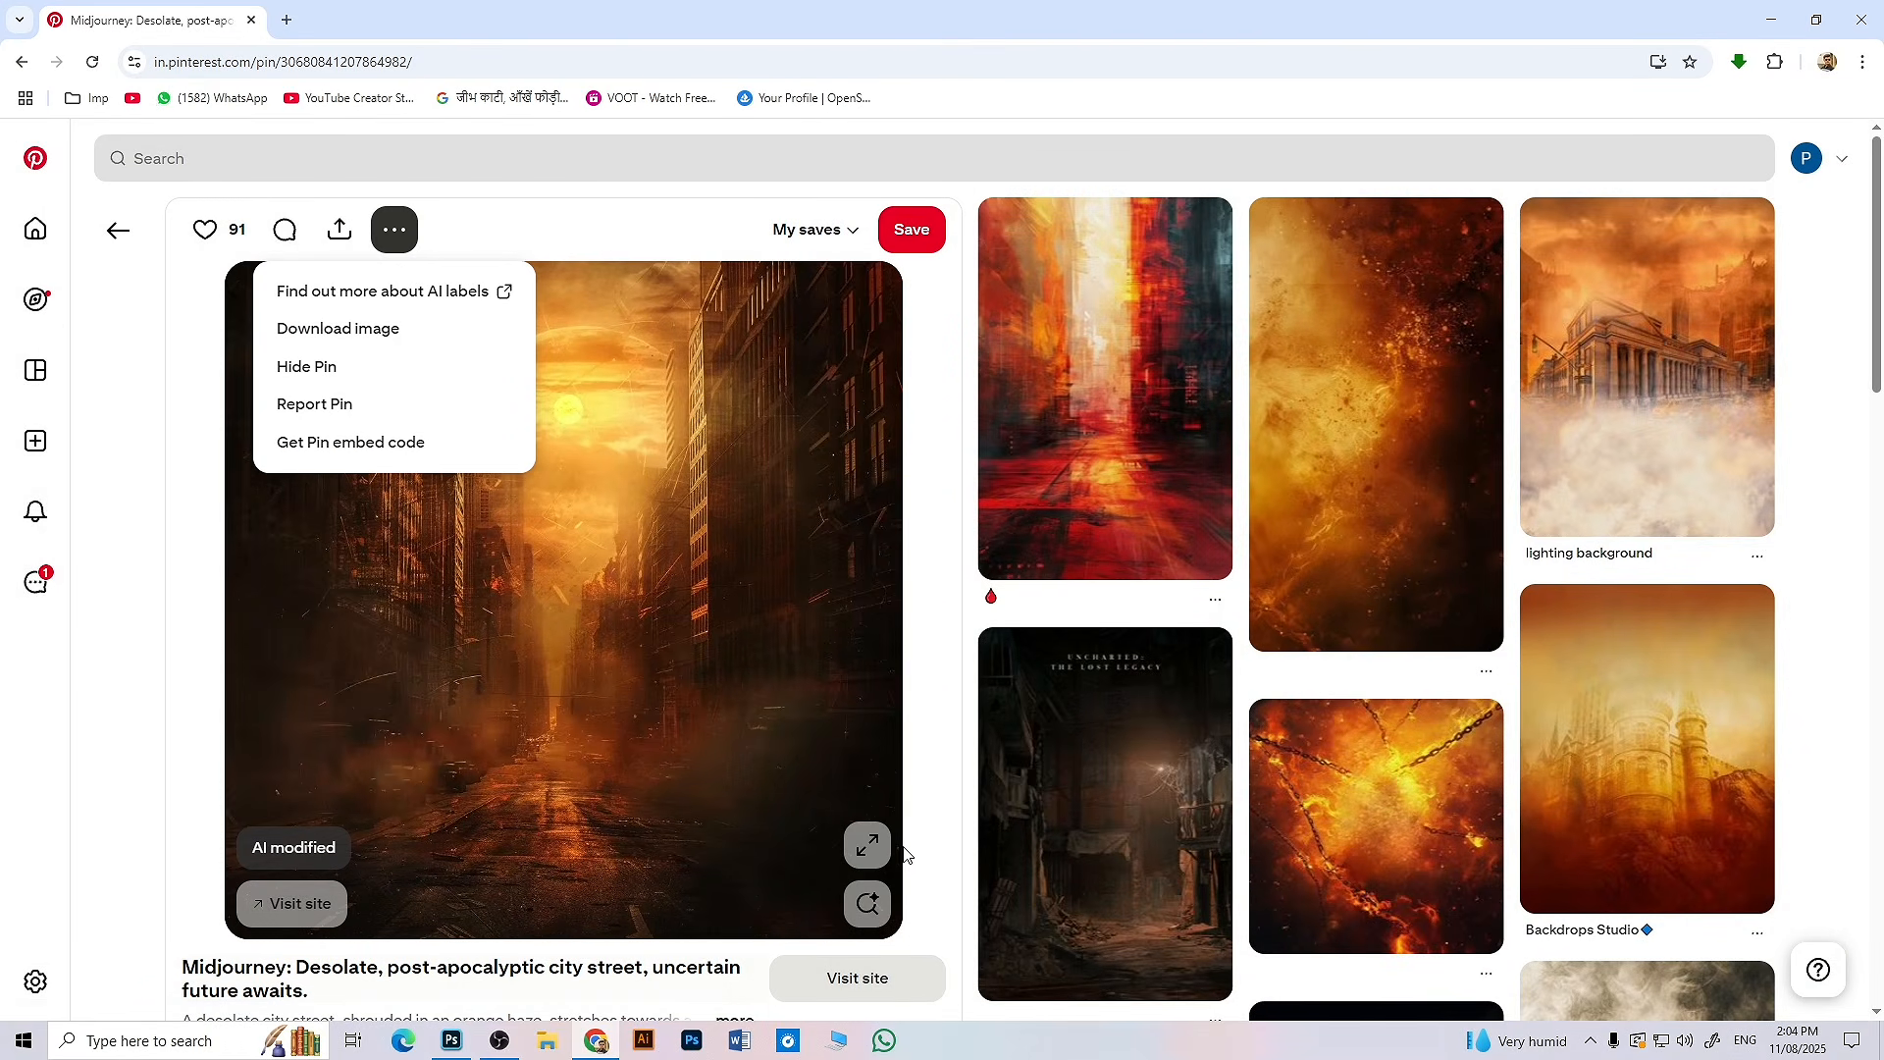
left_click(870, 846)
right_click(952, 645)
left_click(994, 728)
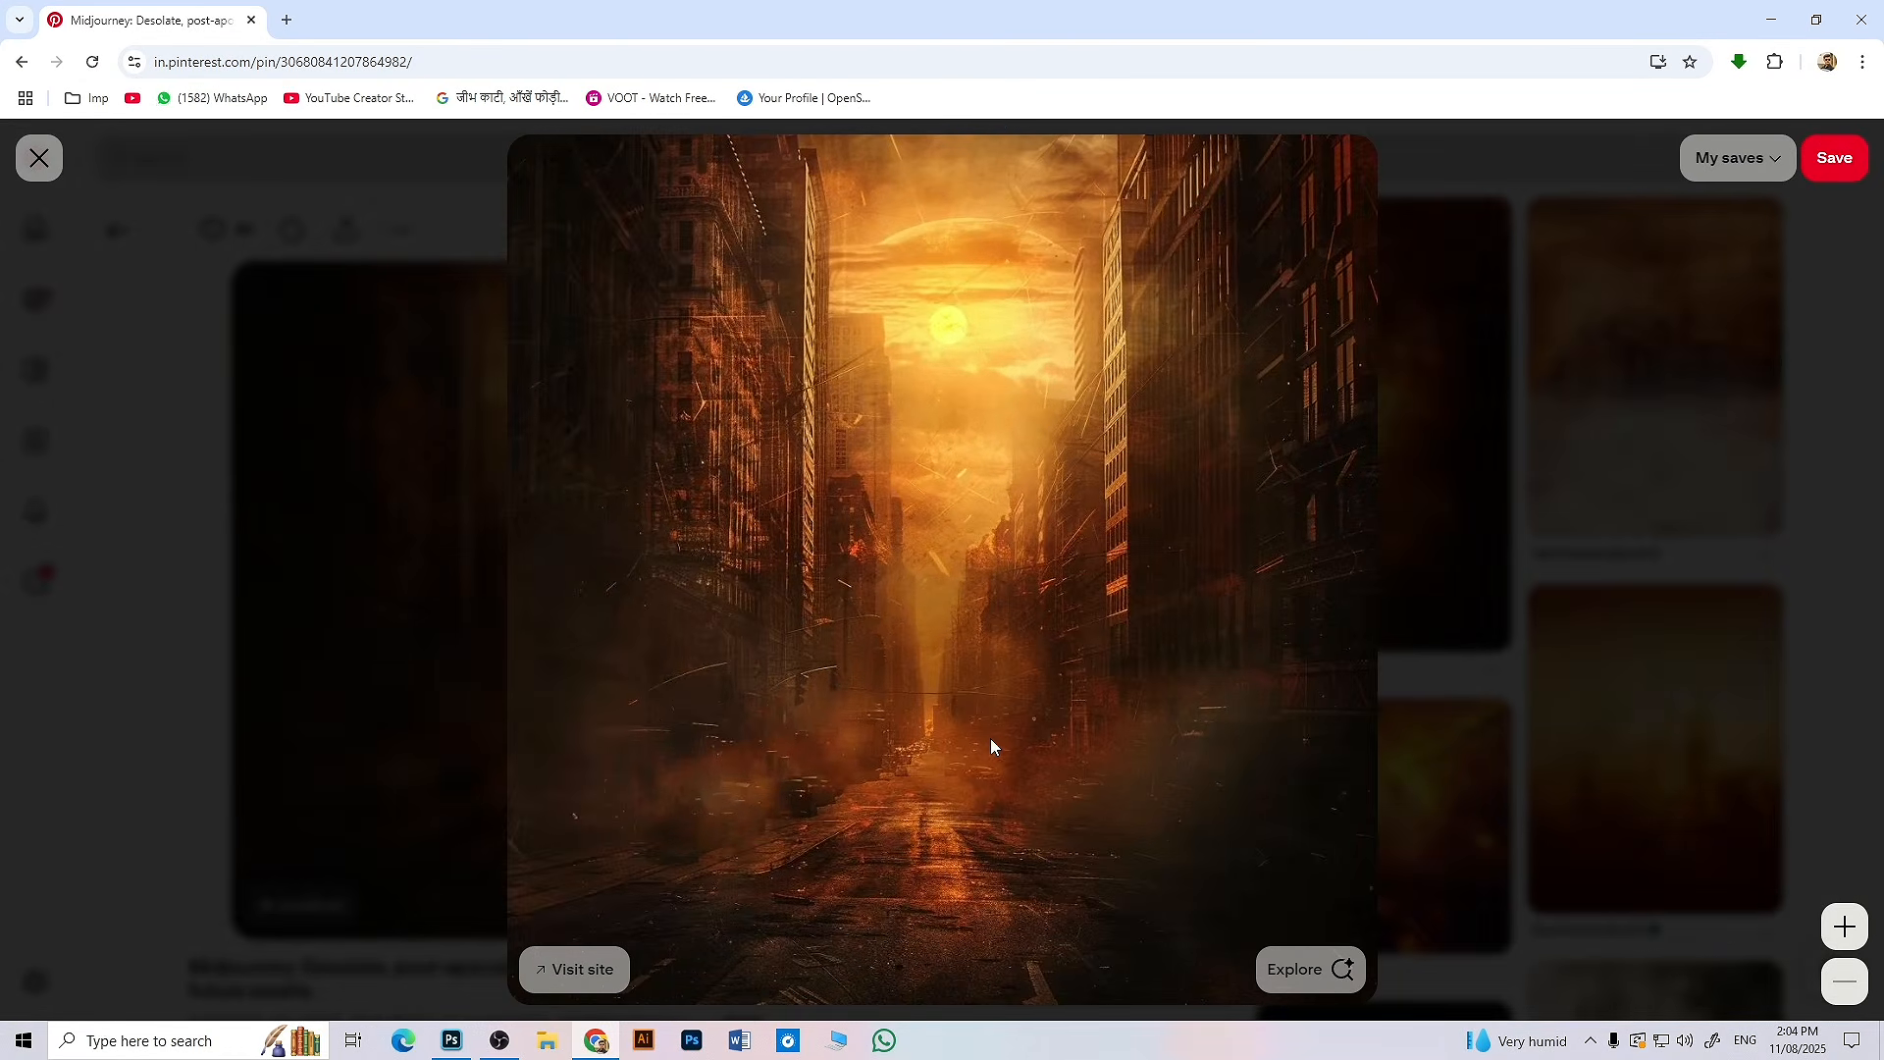
- Switch back to Photoshop and paste the copied street image into the blank document
left_click(453, 1040)
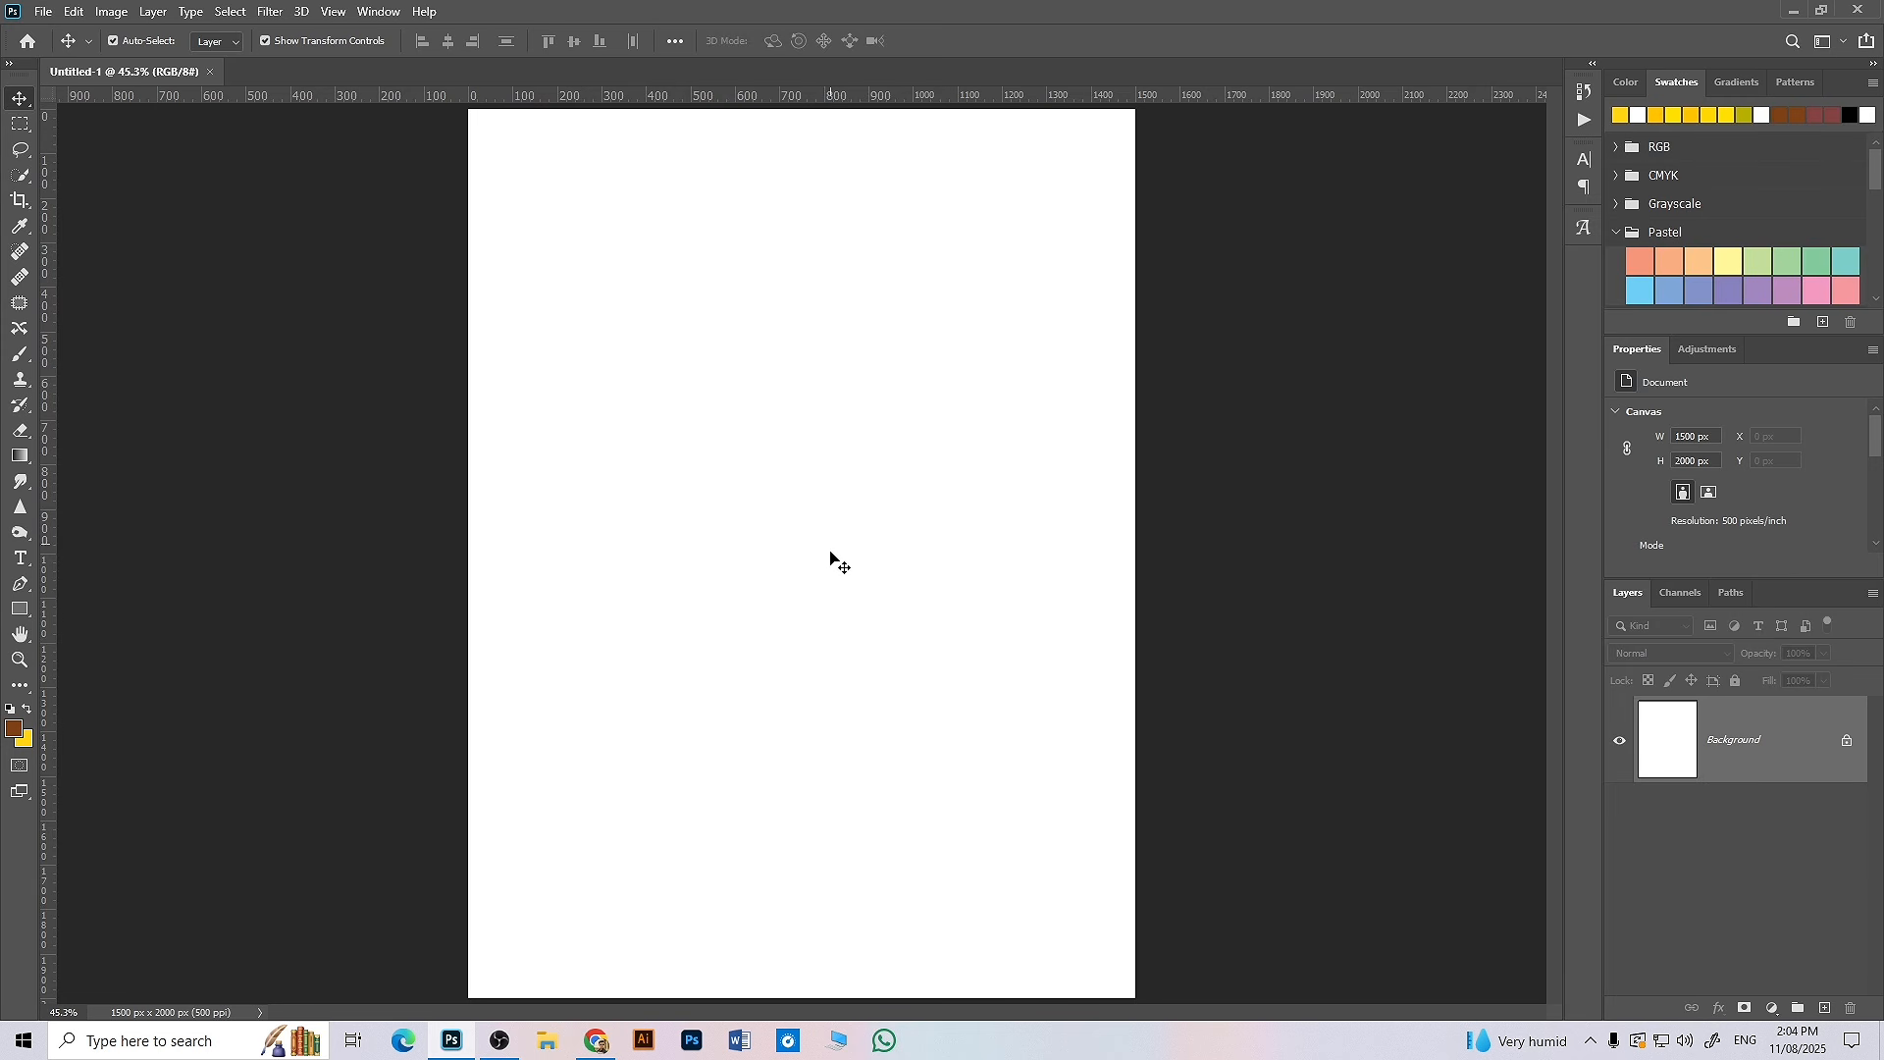
left_click(77, 10)
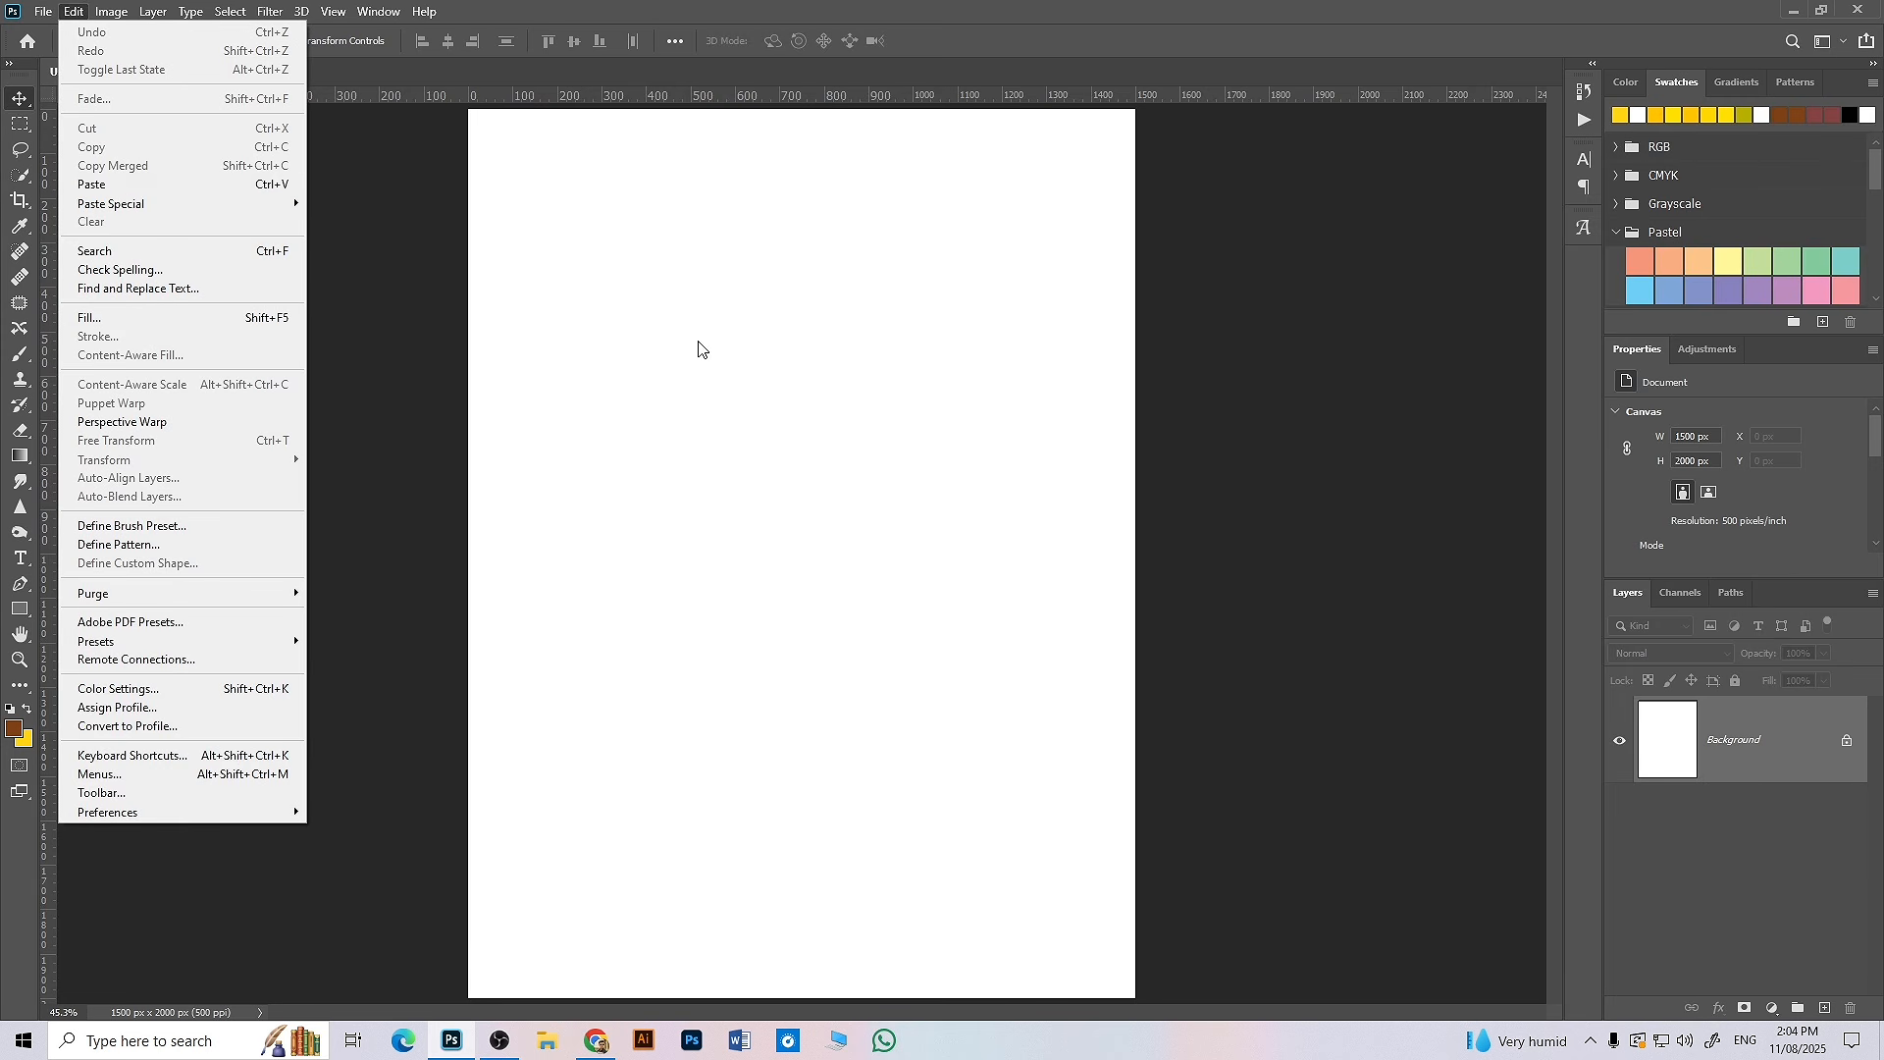
left_click(692, 345)
key("ctrl+v")
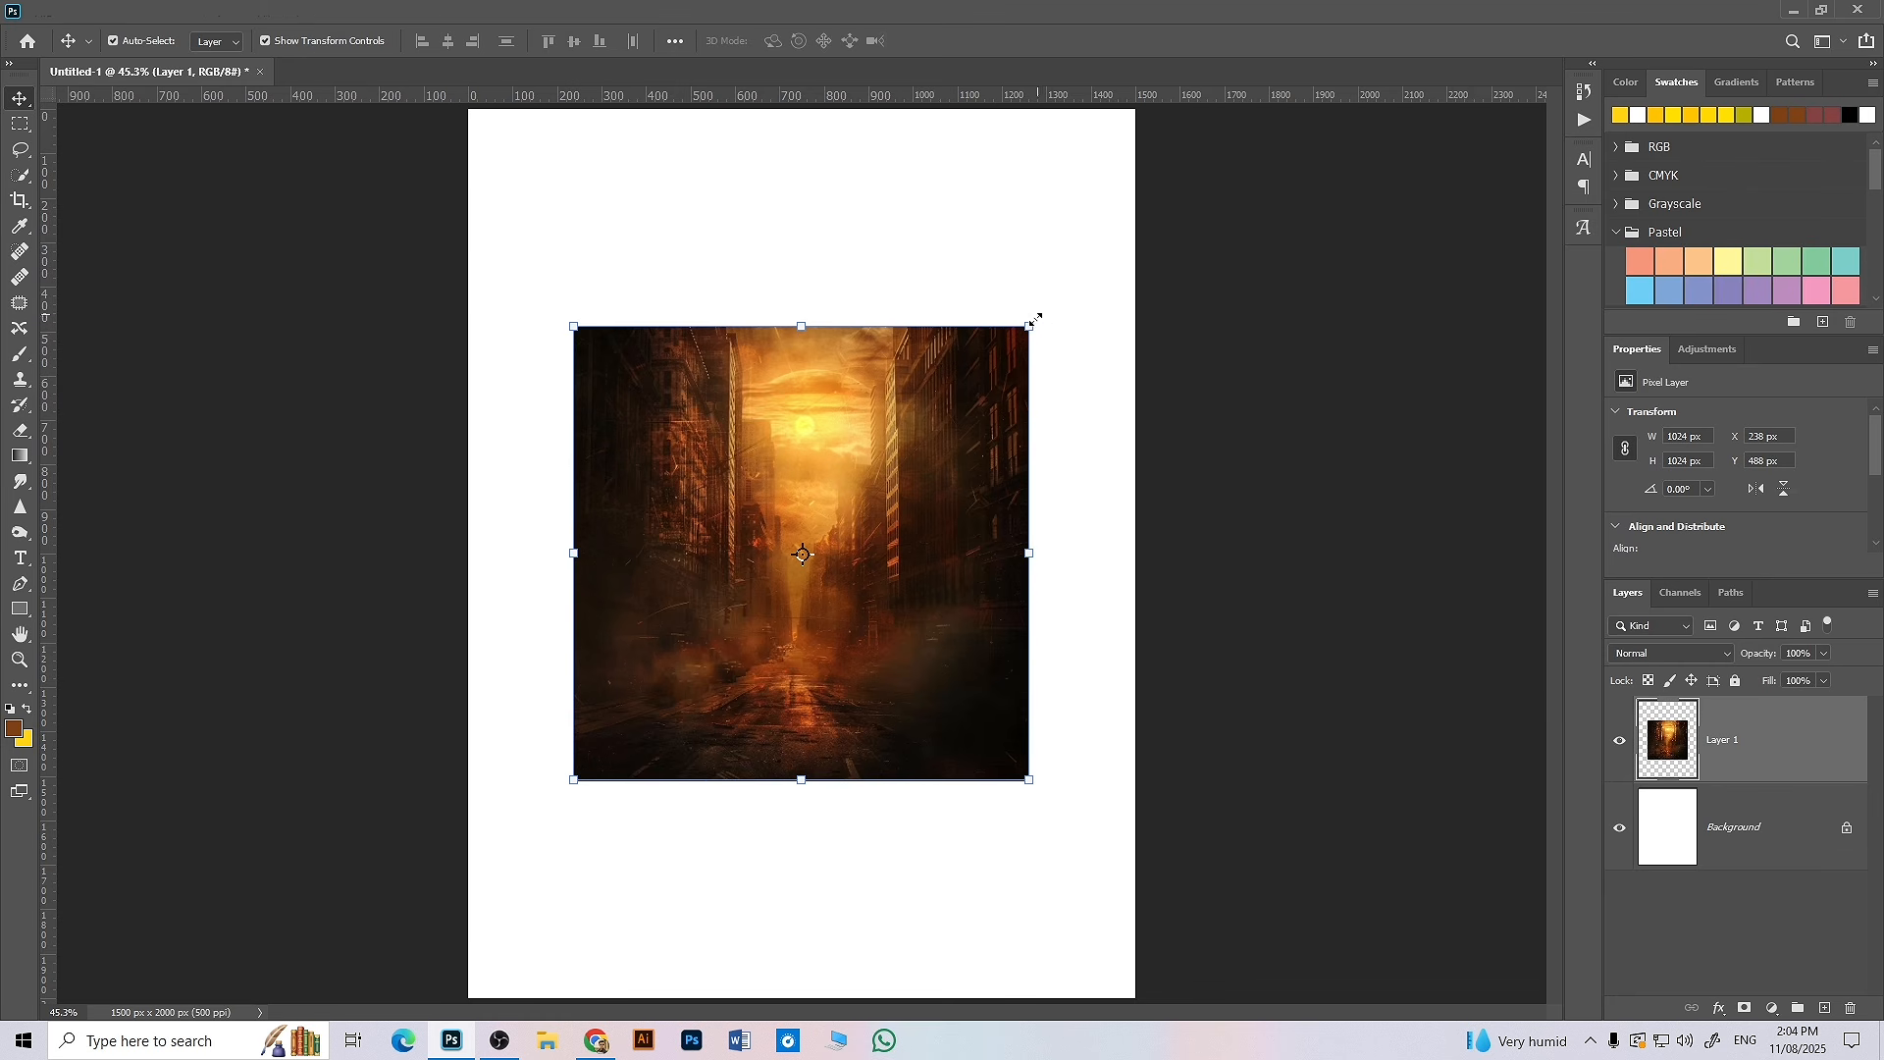
- Enlarge the pasted street image proportionally about its center to about 2397 px wide, covering the whole canvas
mouse_move(1030, 324)
left_mouse_down()
mouse_move(1094, 261)
mouse_move(1029, 328)
left_mouse_up()
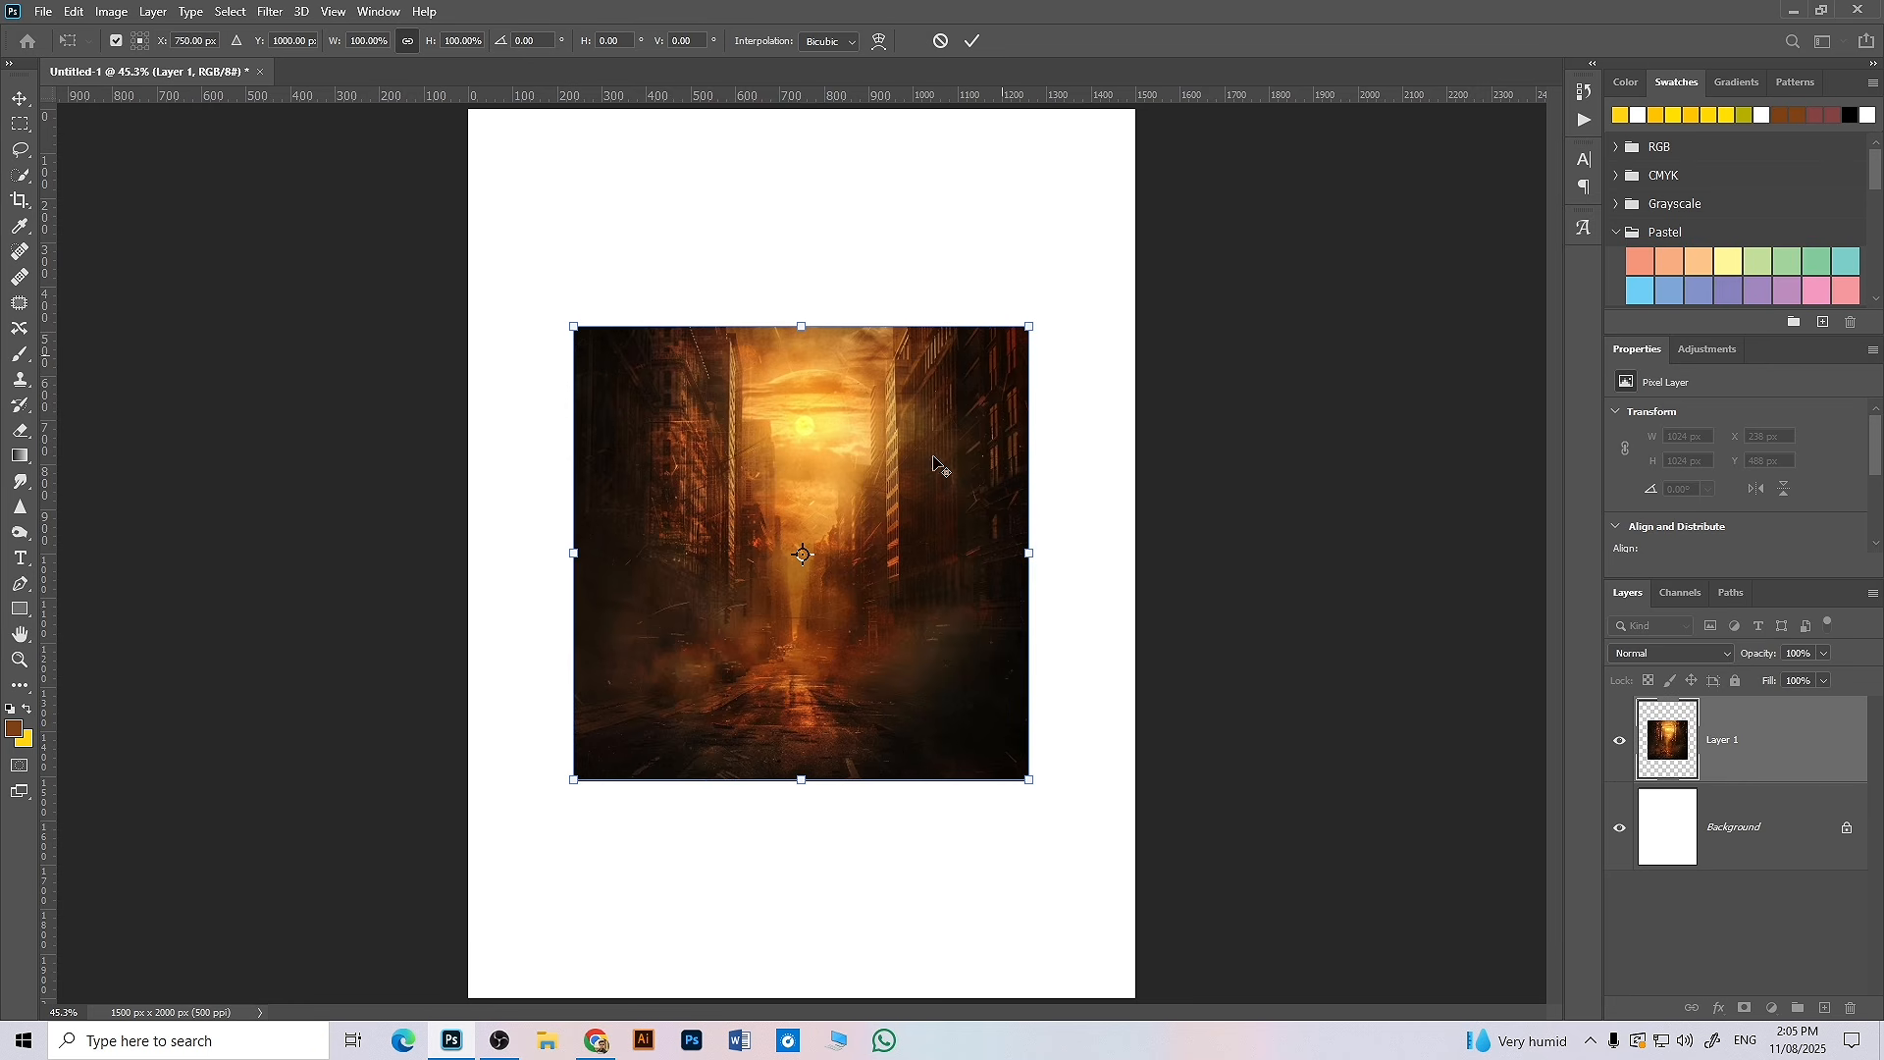
left_click_drag(1035, 324, 1191, 164)
scroll(1013, 359, "down", 3)
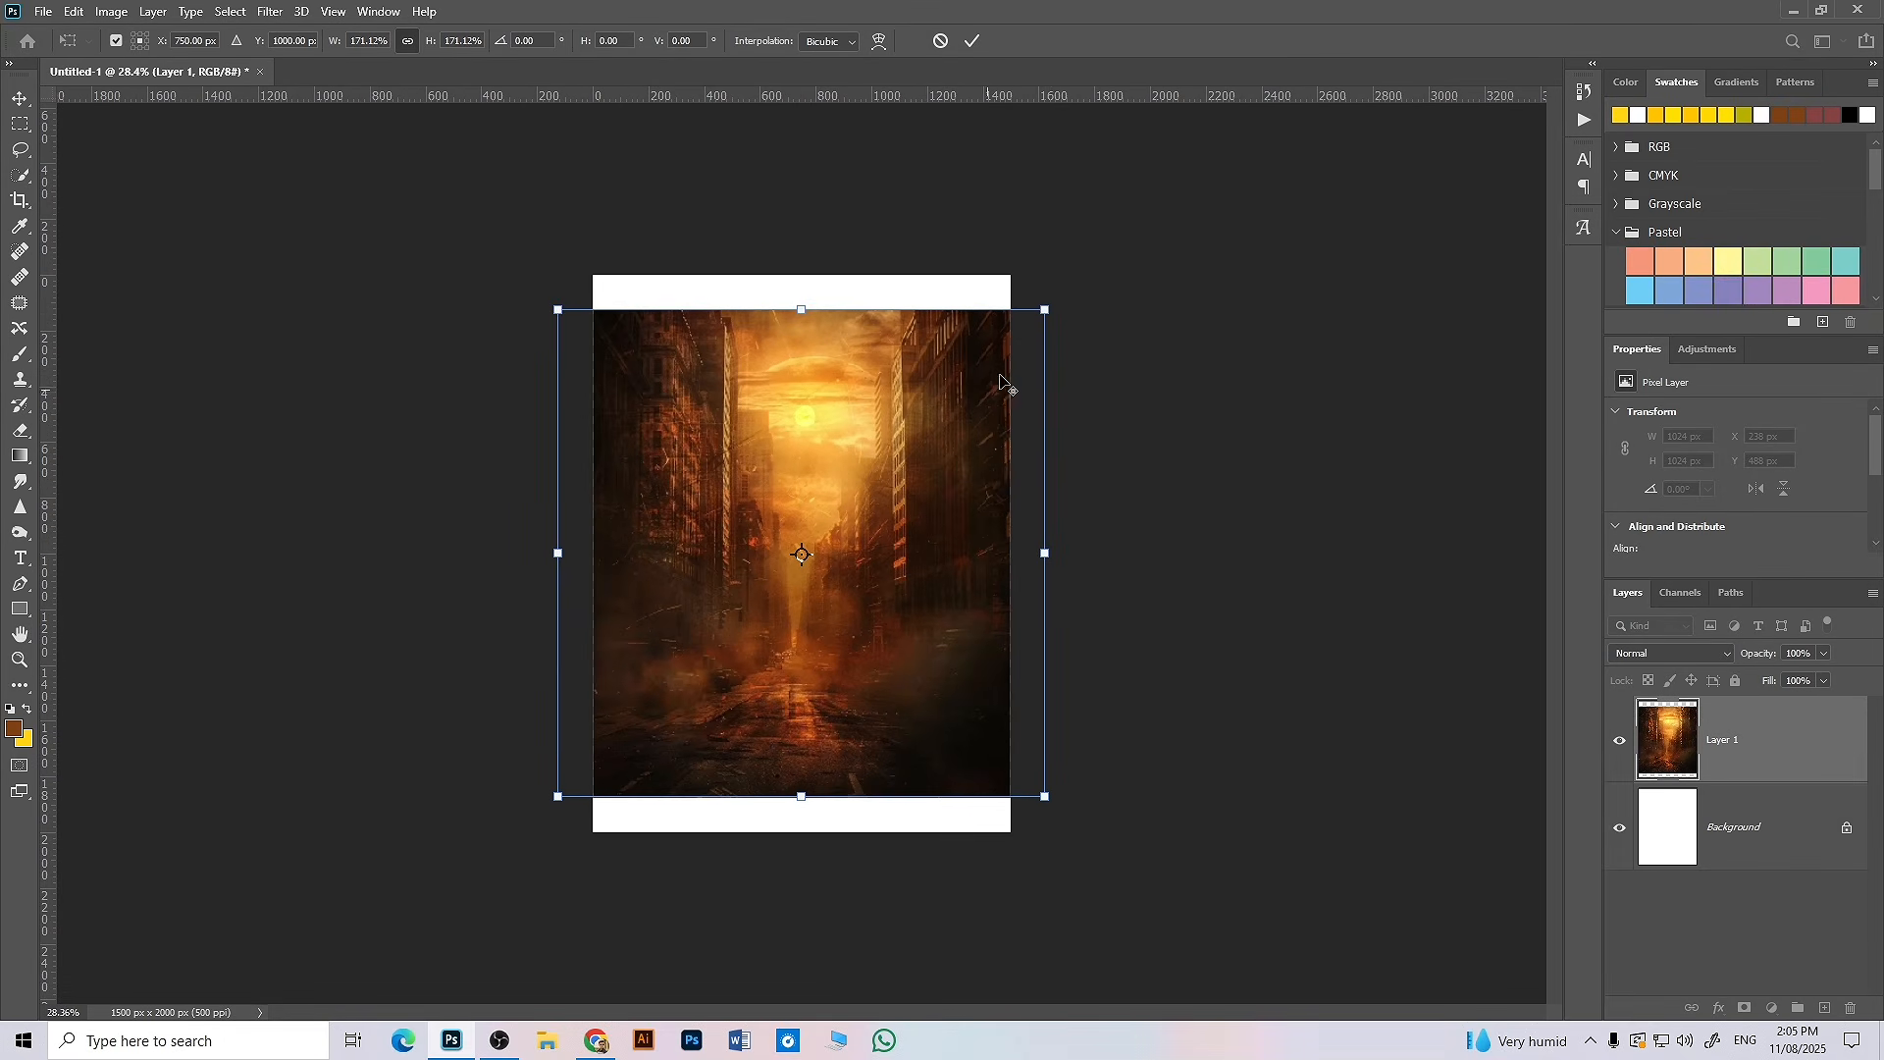
left_click_drag(1048, 312, 1127, 197)
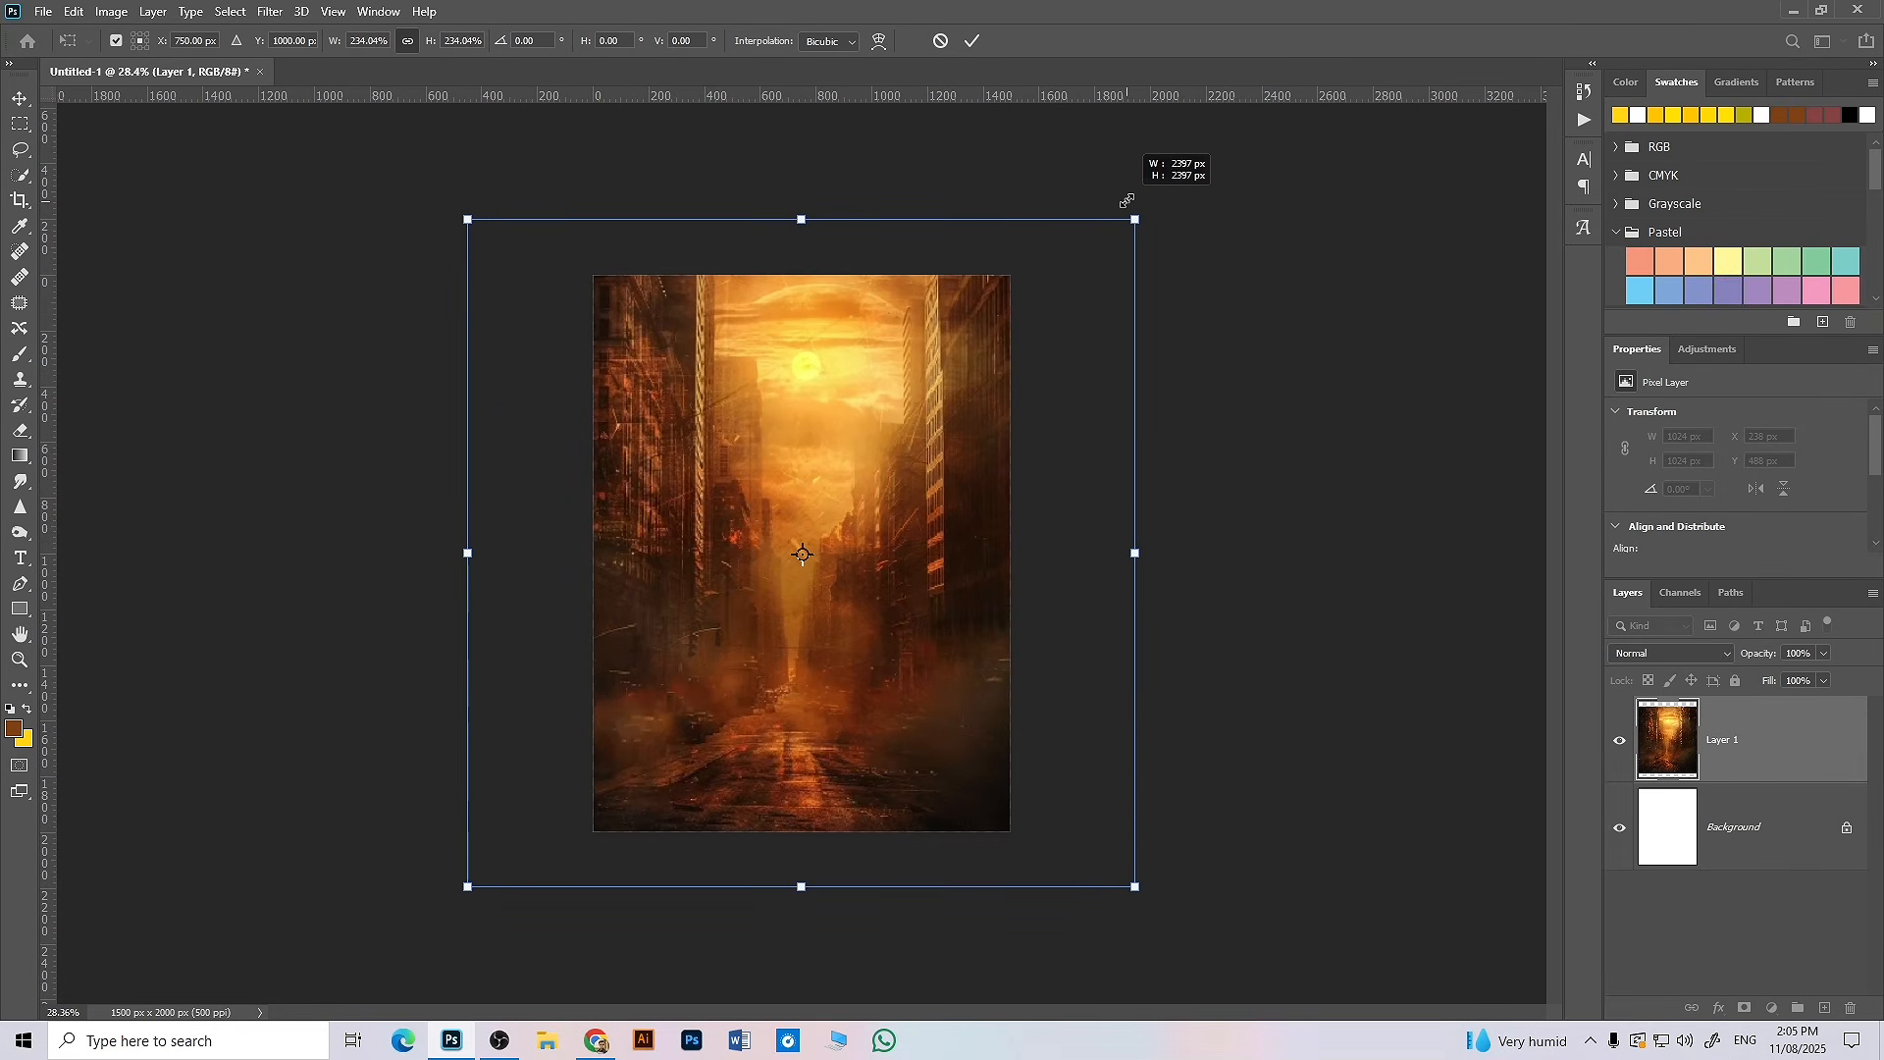
- Shift the street image so the glowing sky sits at the canvas's upper right, and enlarge it to about 2725 x 2724 px
left_click_drag(958, 490, 1085, 436)
scroll(1084, 436, "down", 2)
left_click_drag(1140, 278, 1173, 242)
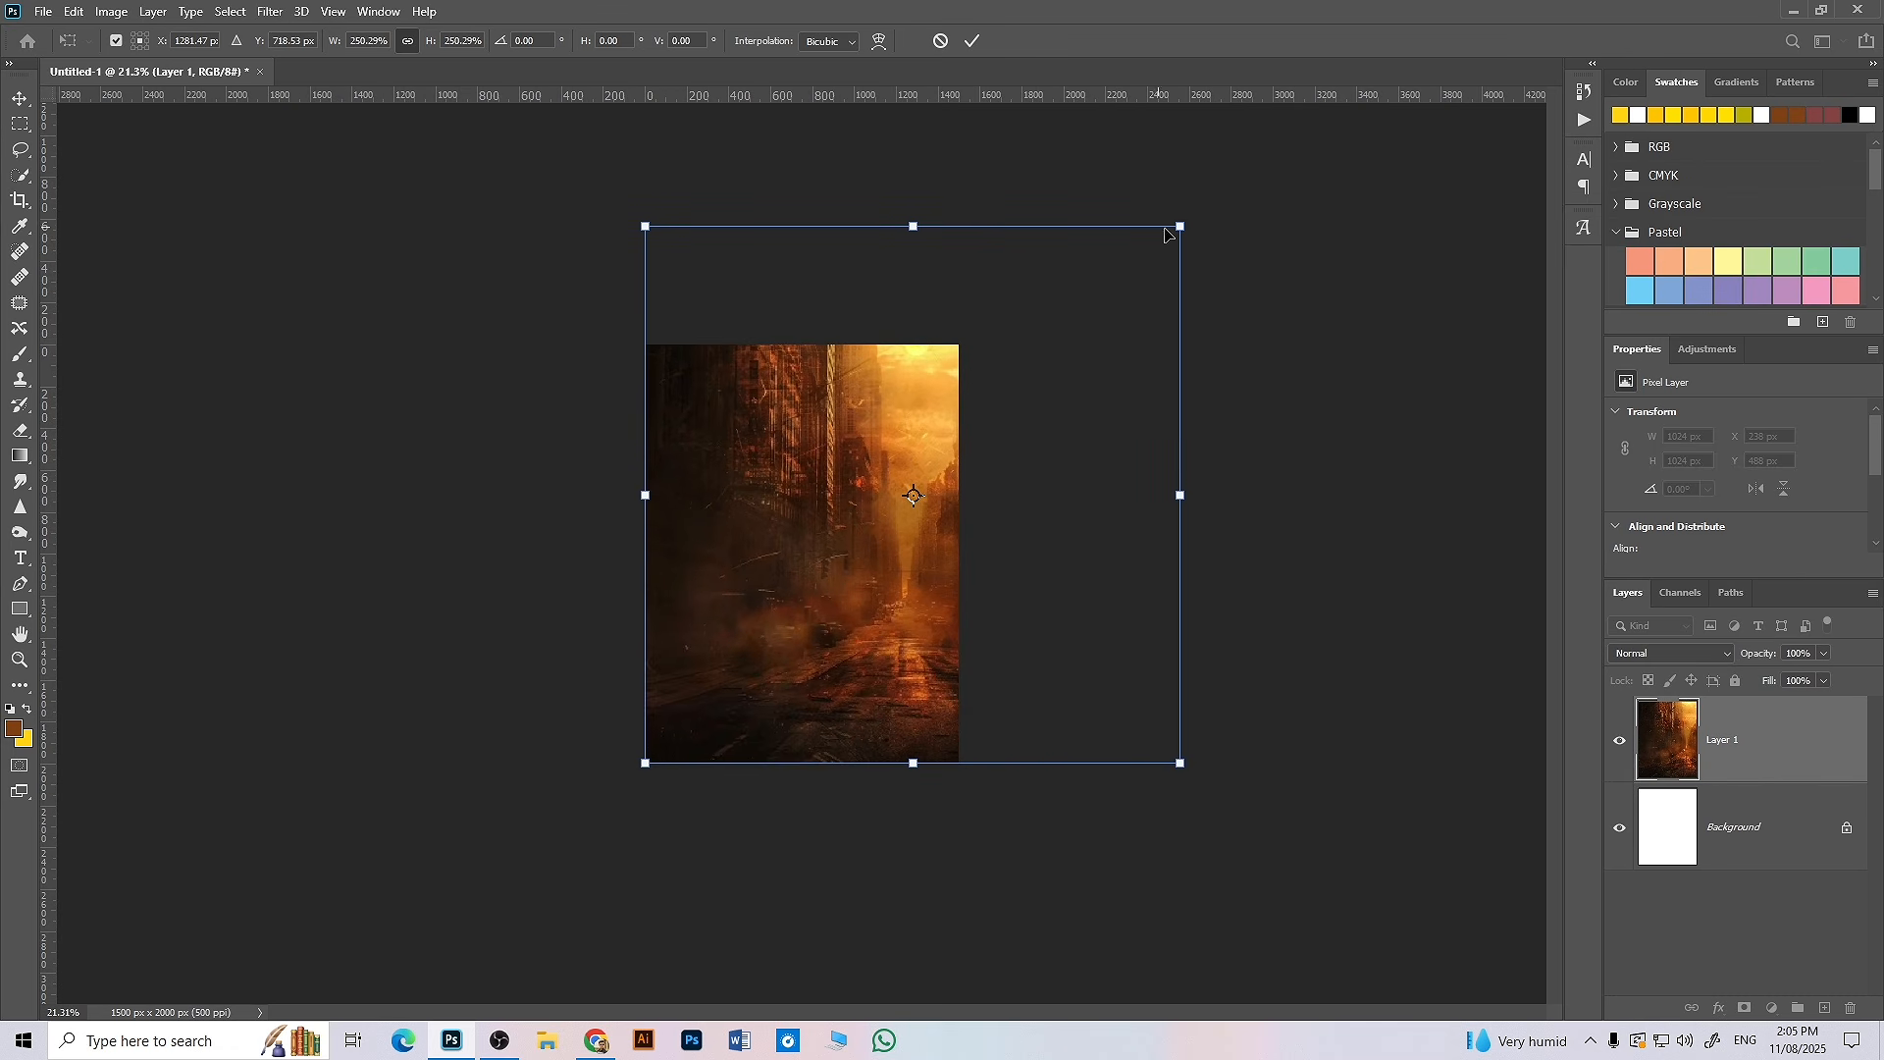
left_click_drag(1106, 341, 1089, 361)
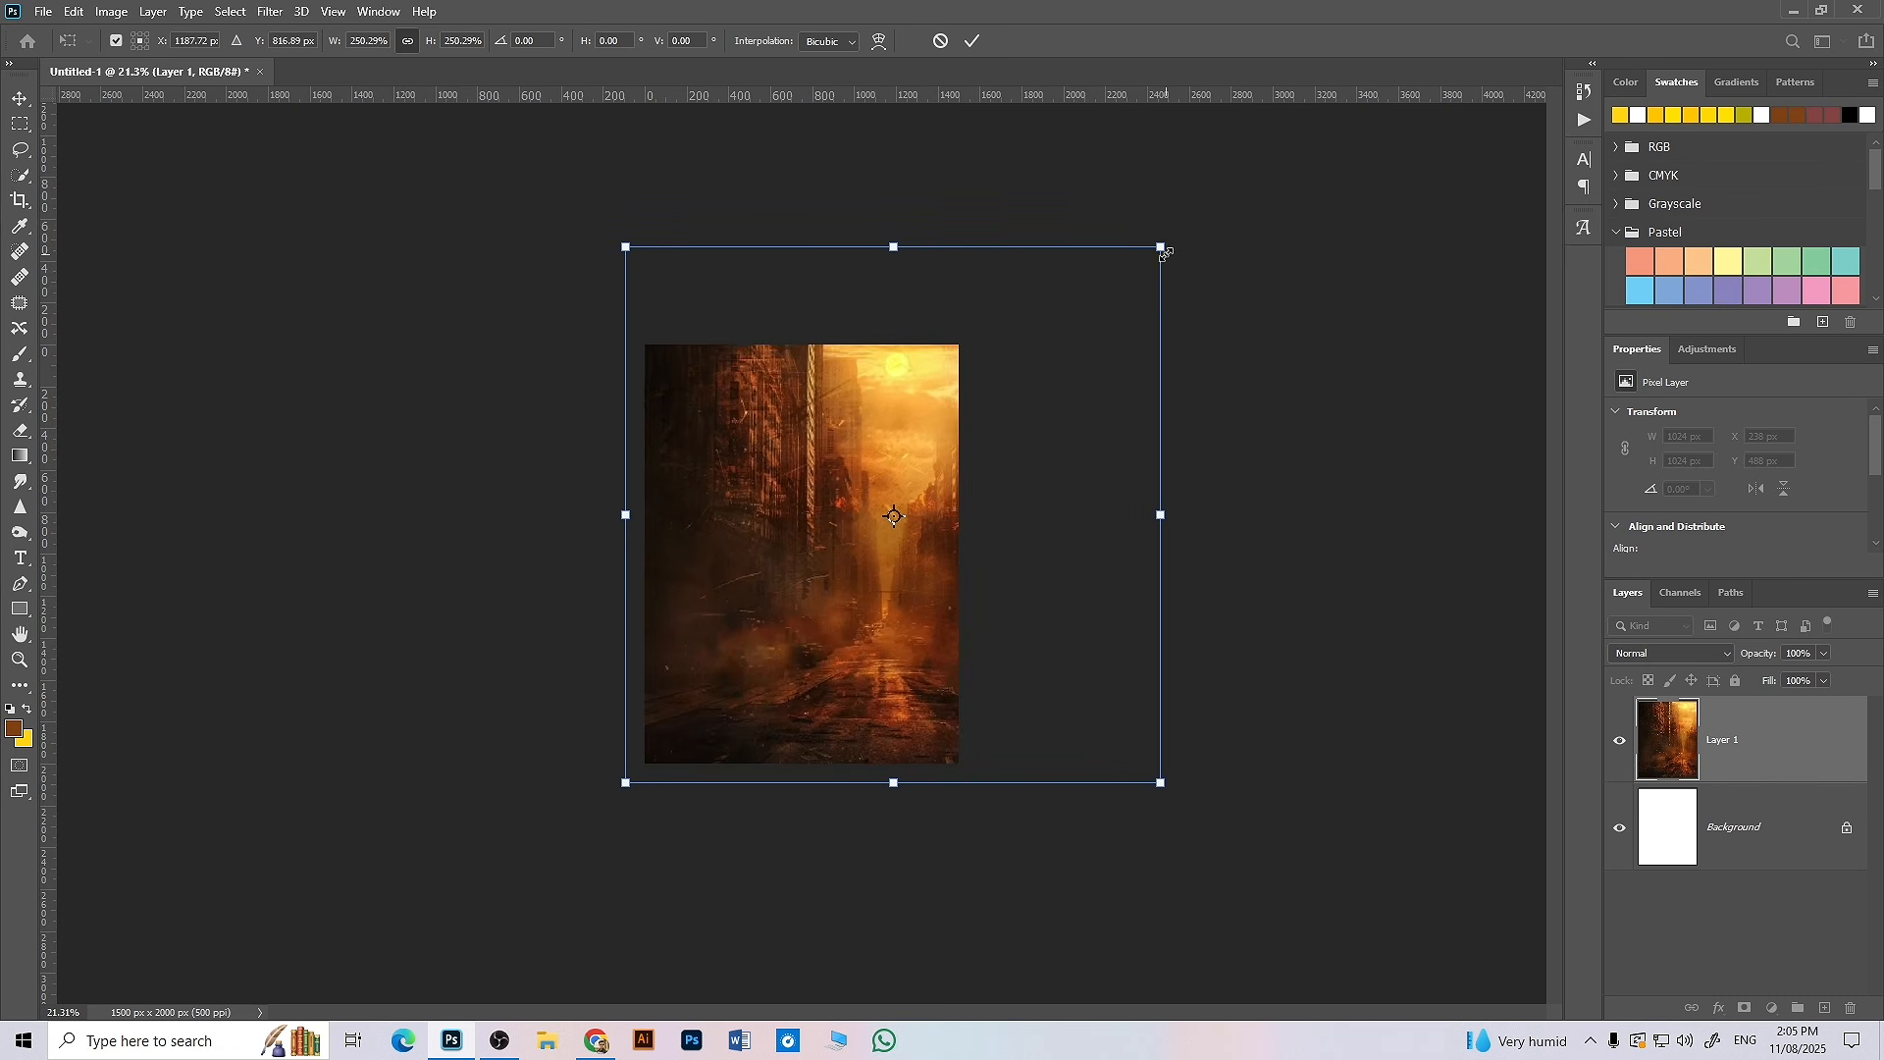
left_click_drag(1161, 246, 1195, 213)
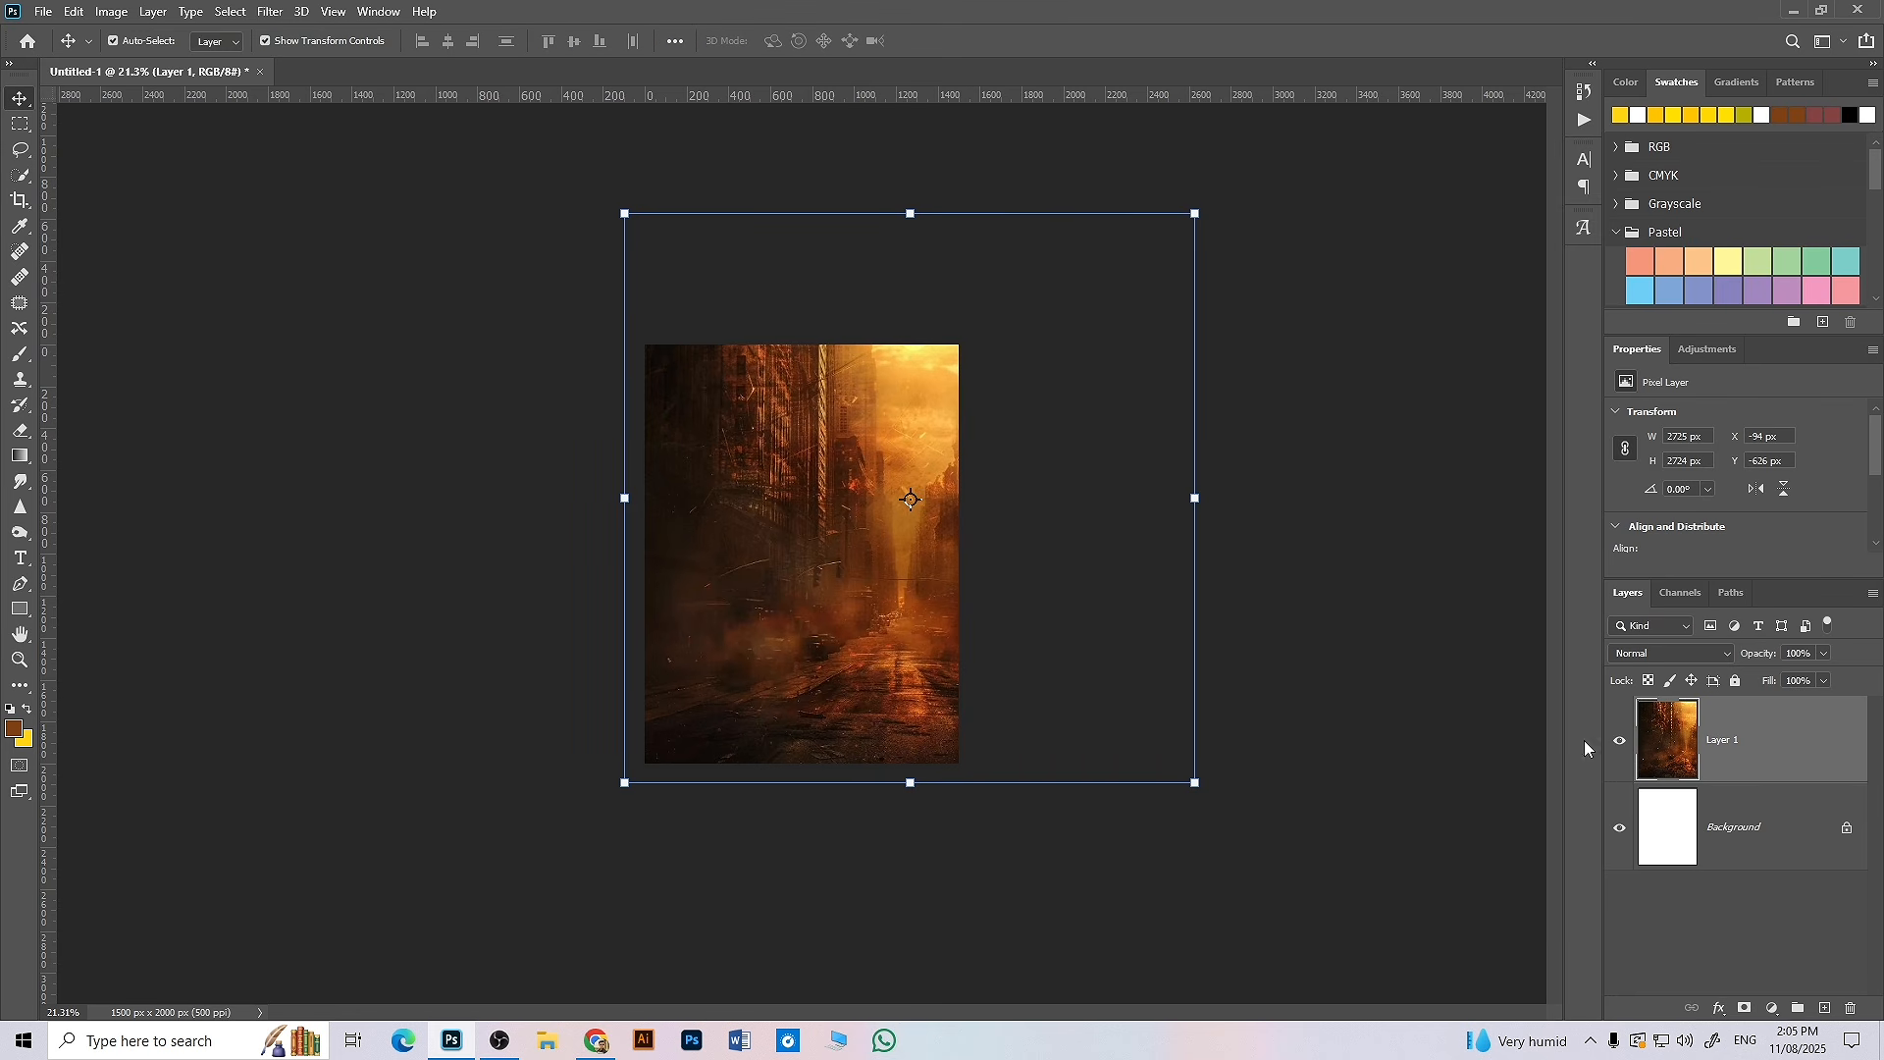
left_click(1425, 726)
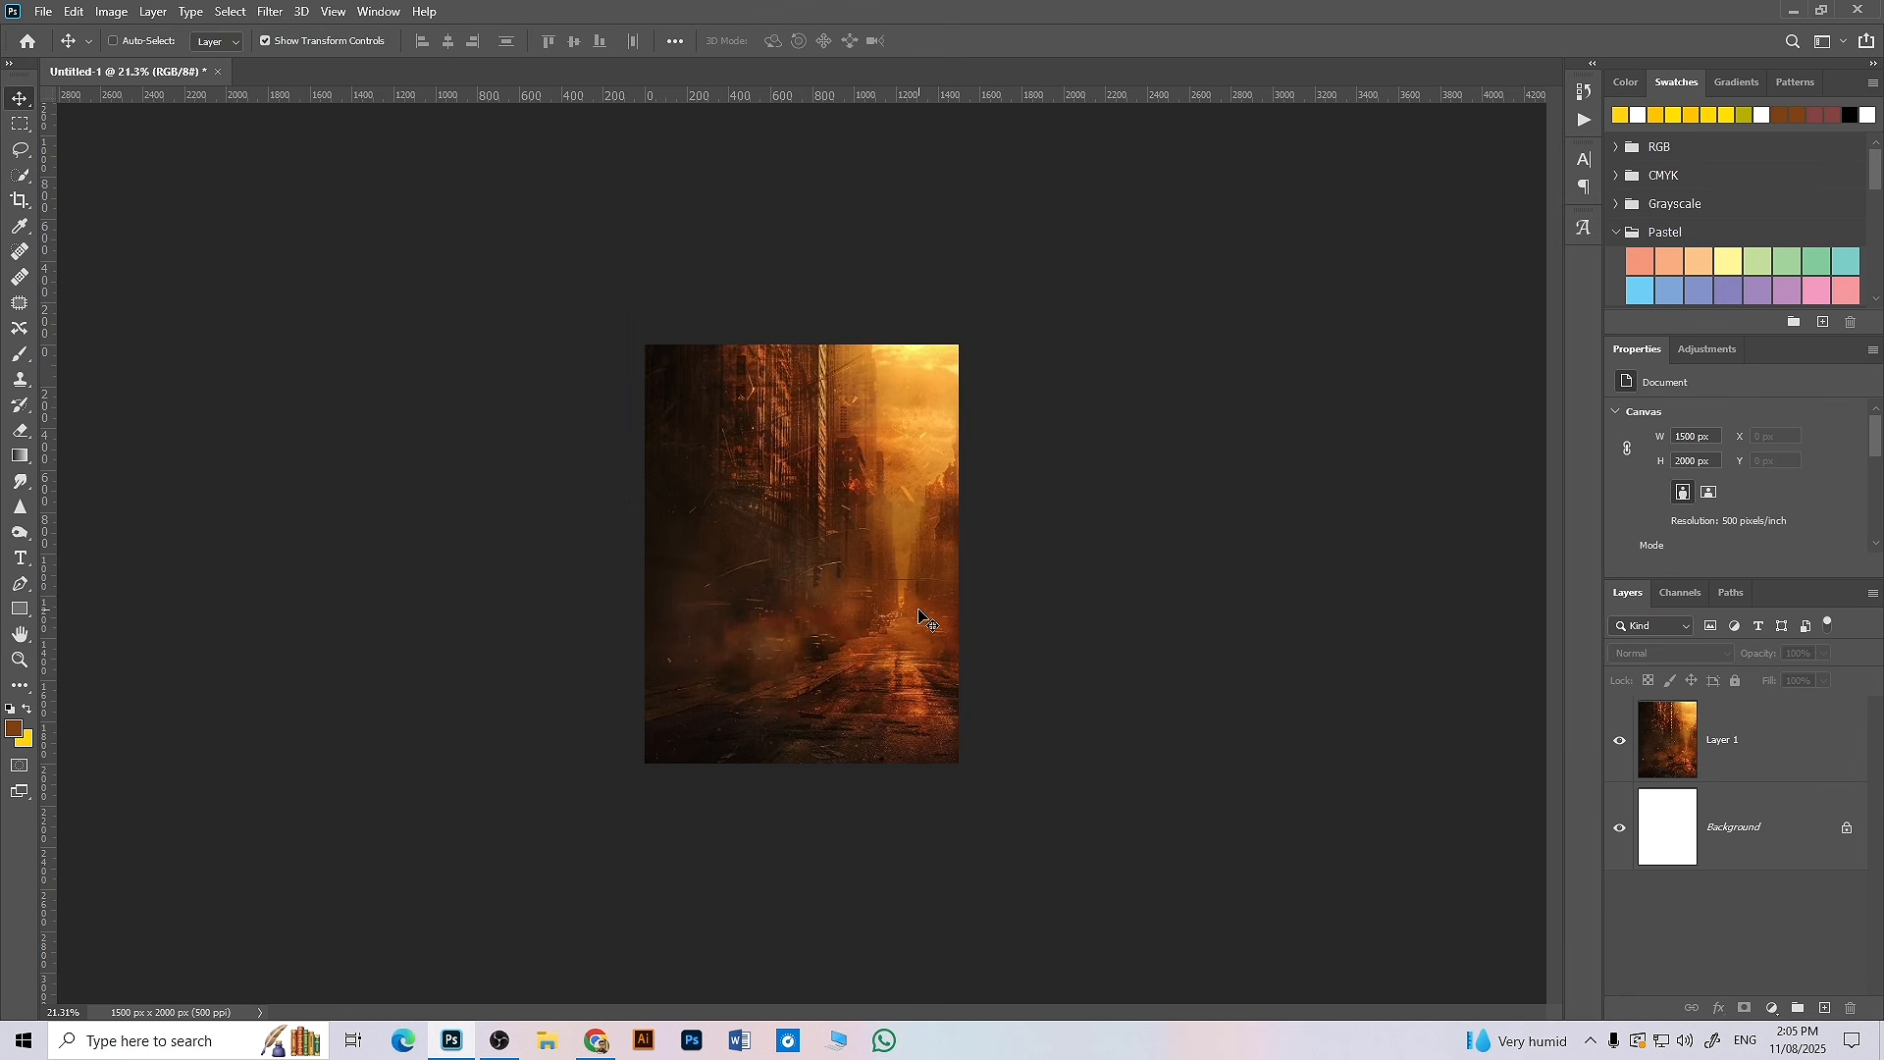
key("ctrl+0")
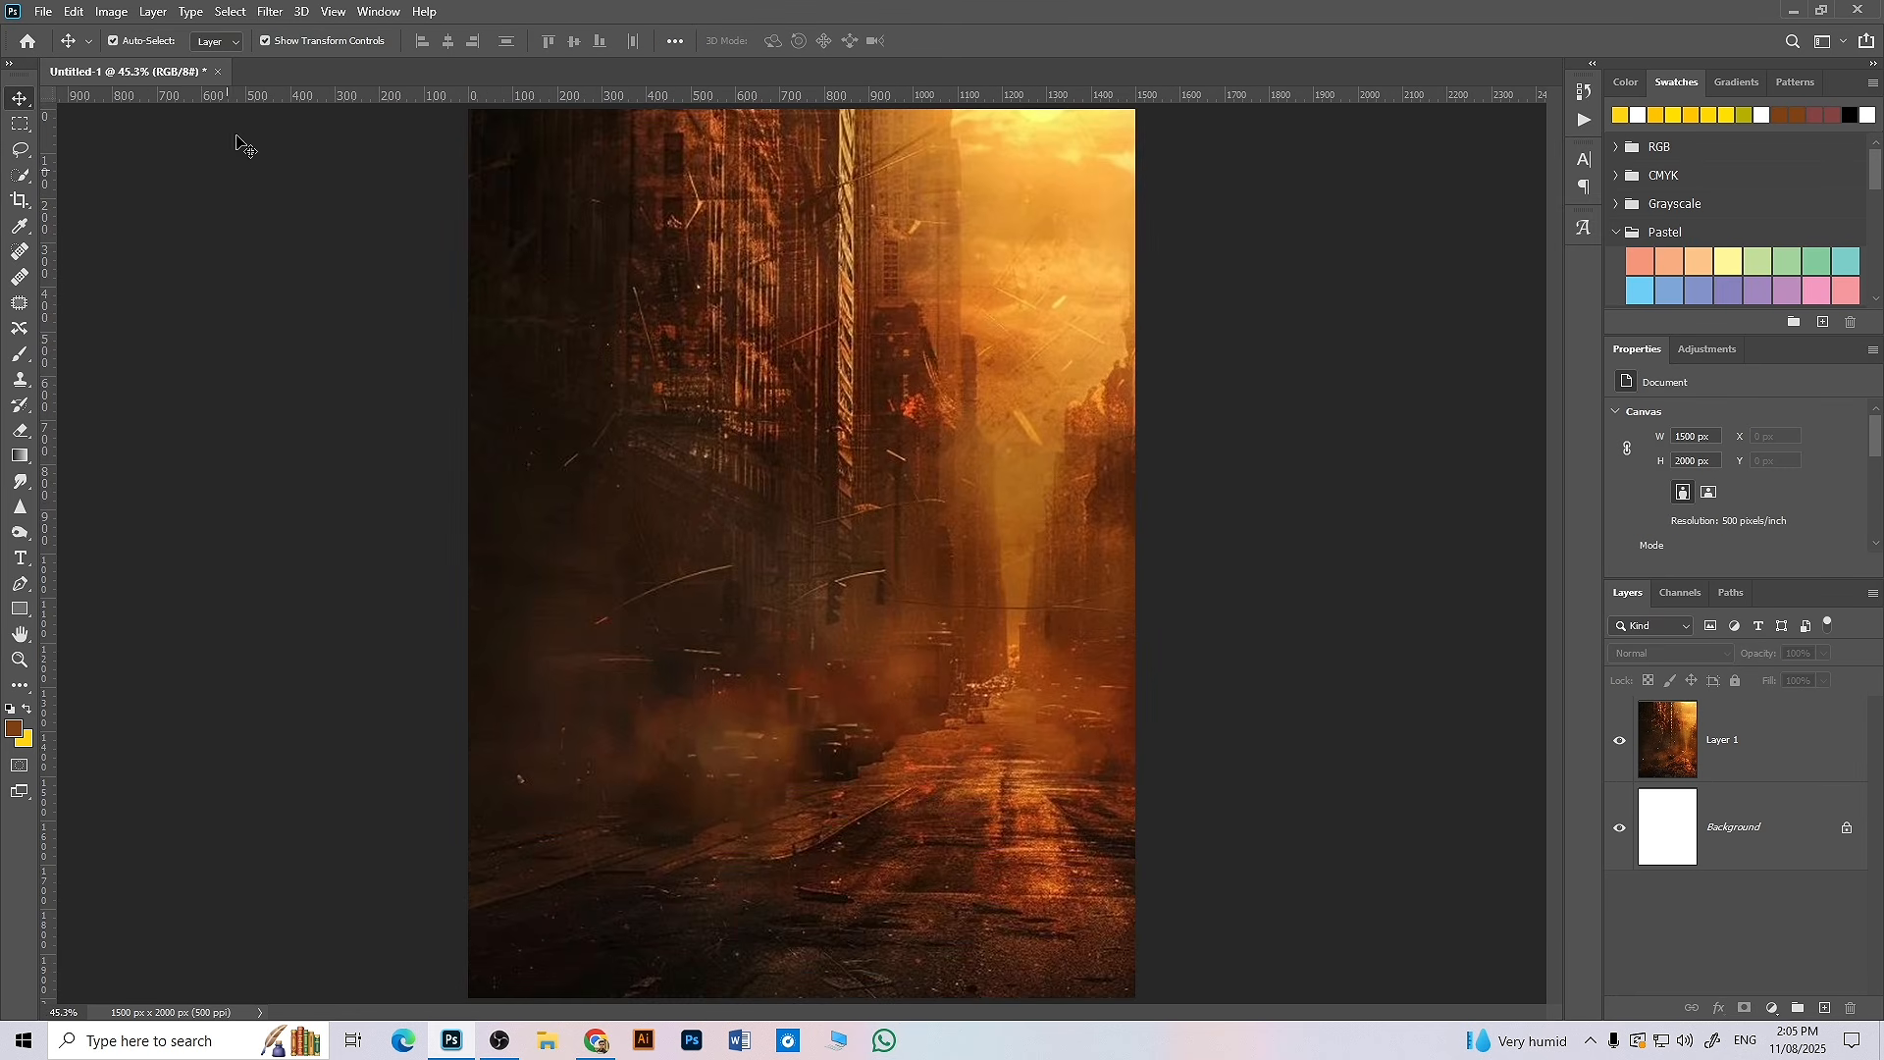
- Convert the street image layer to a smart object for smart filters
left_click(332, 11)
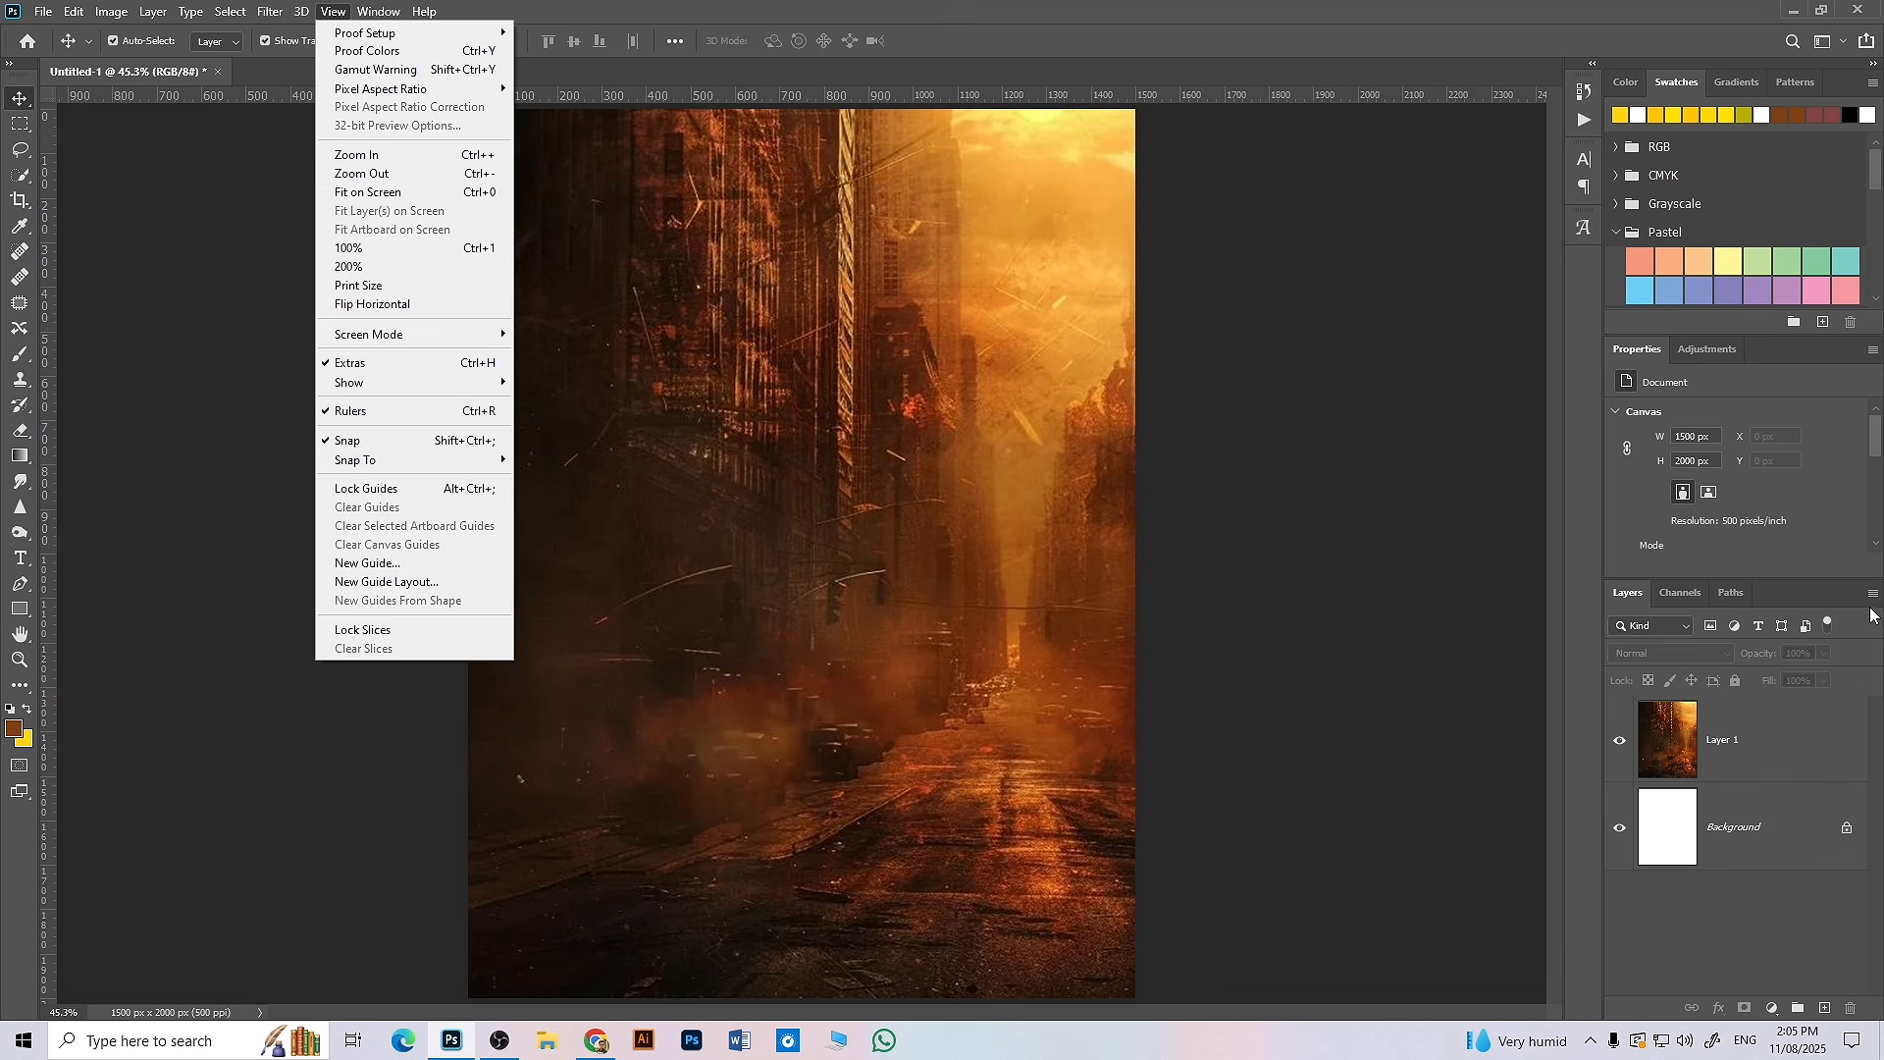
left_click(1792, 743)
left_click(1802, 748)
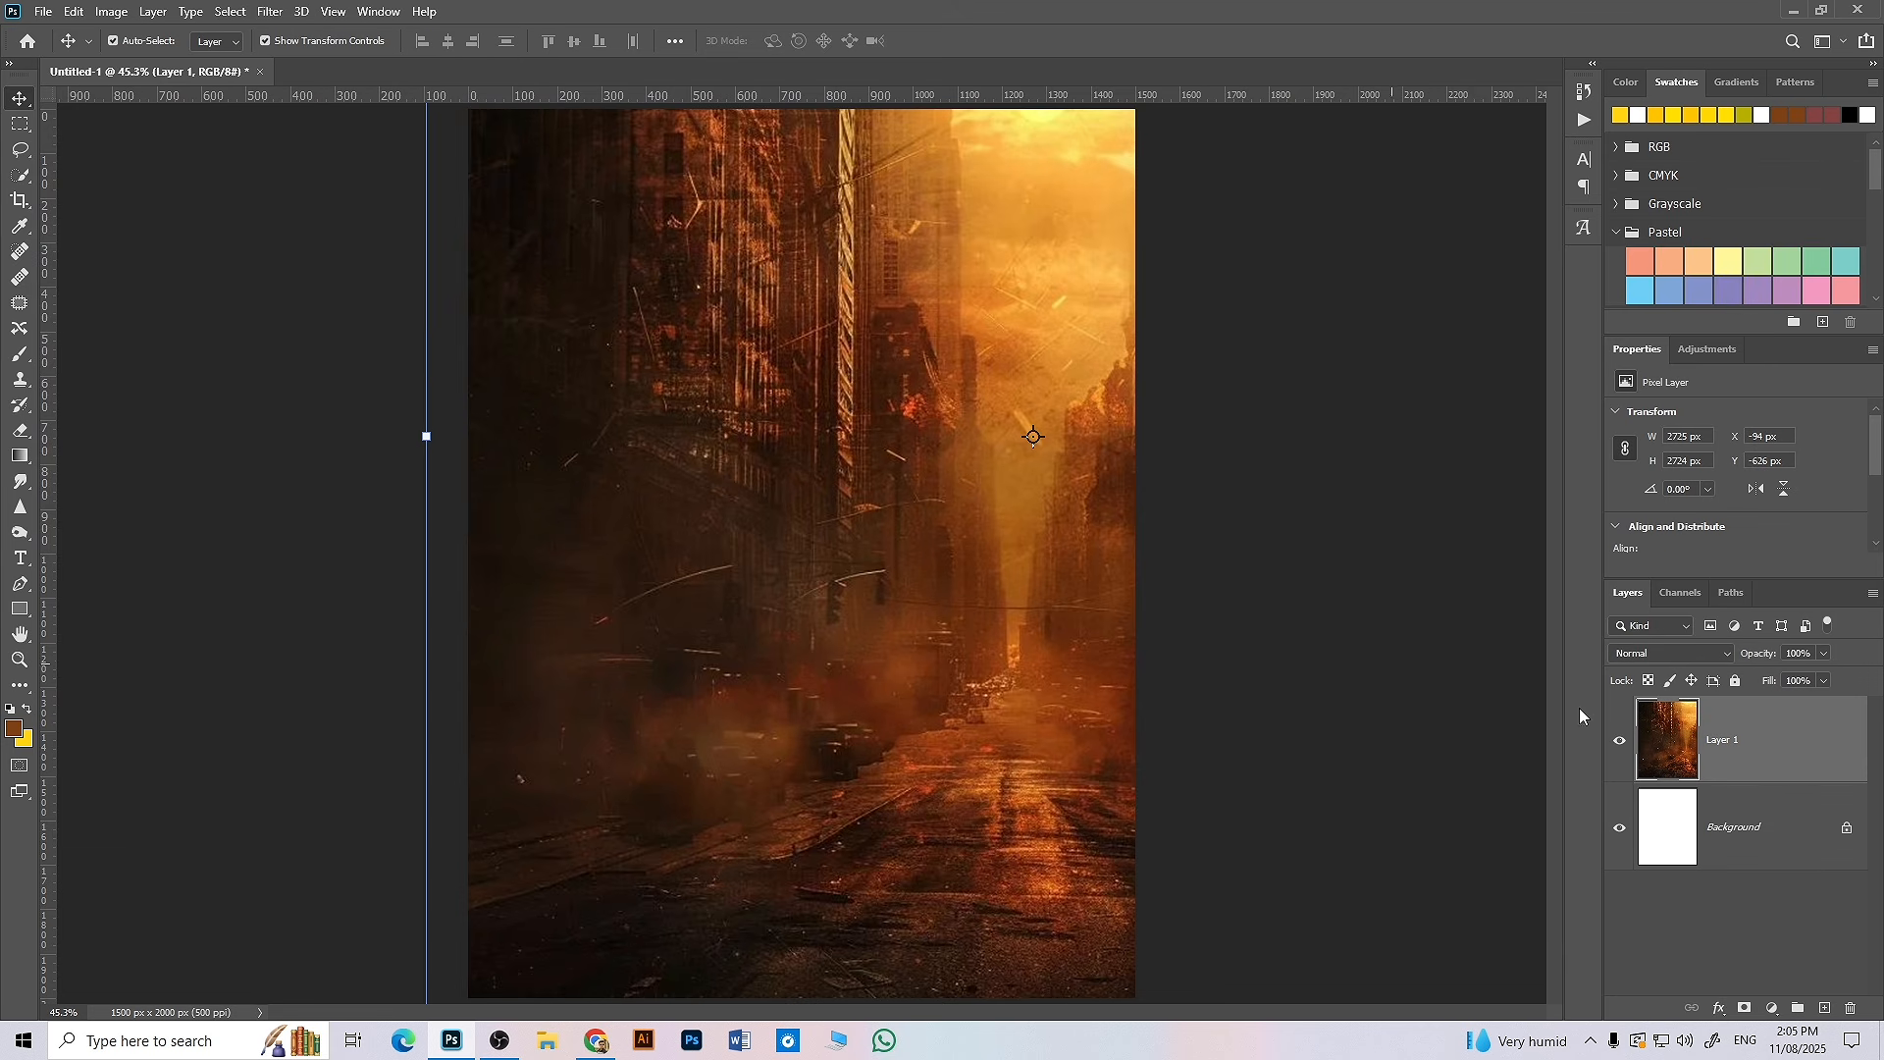
right_click(1761, 761)
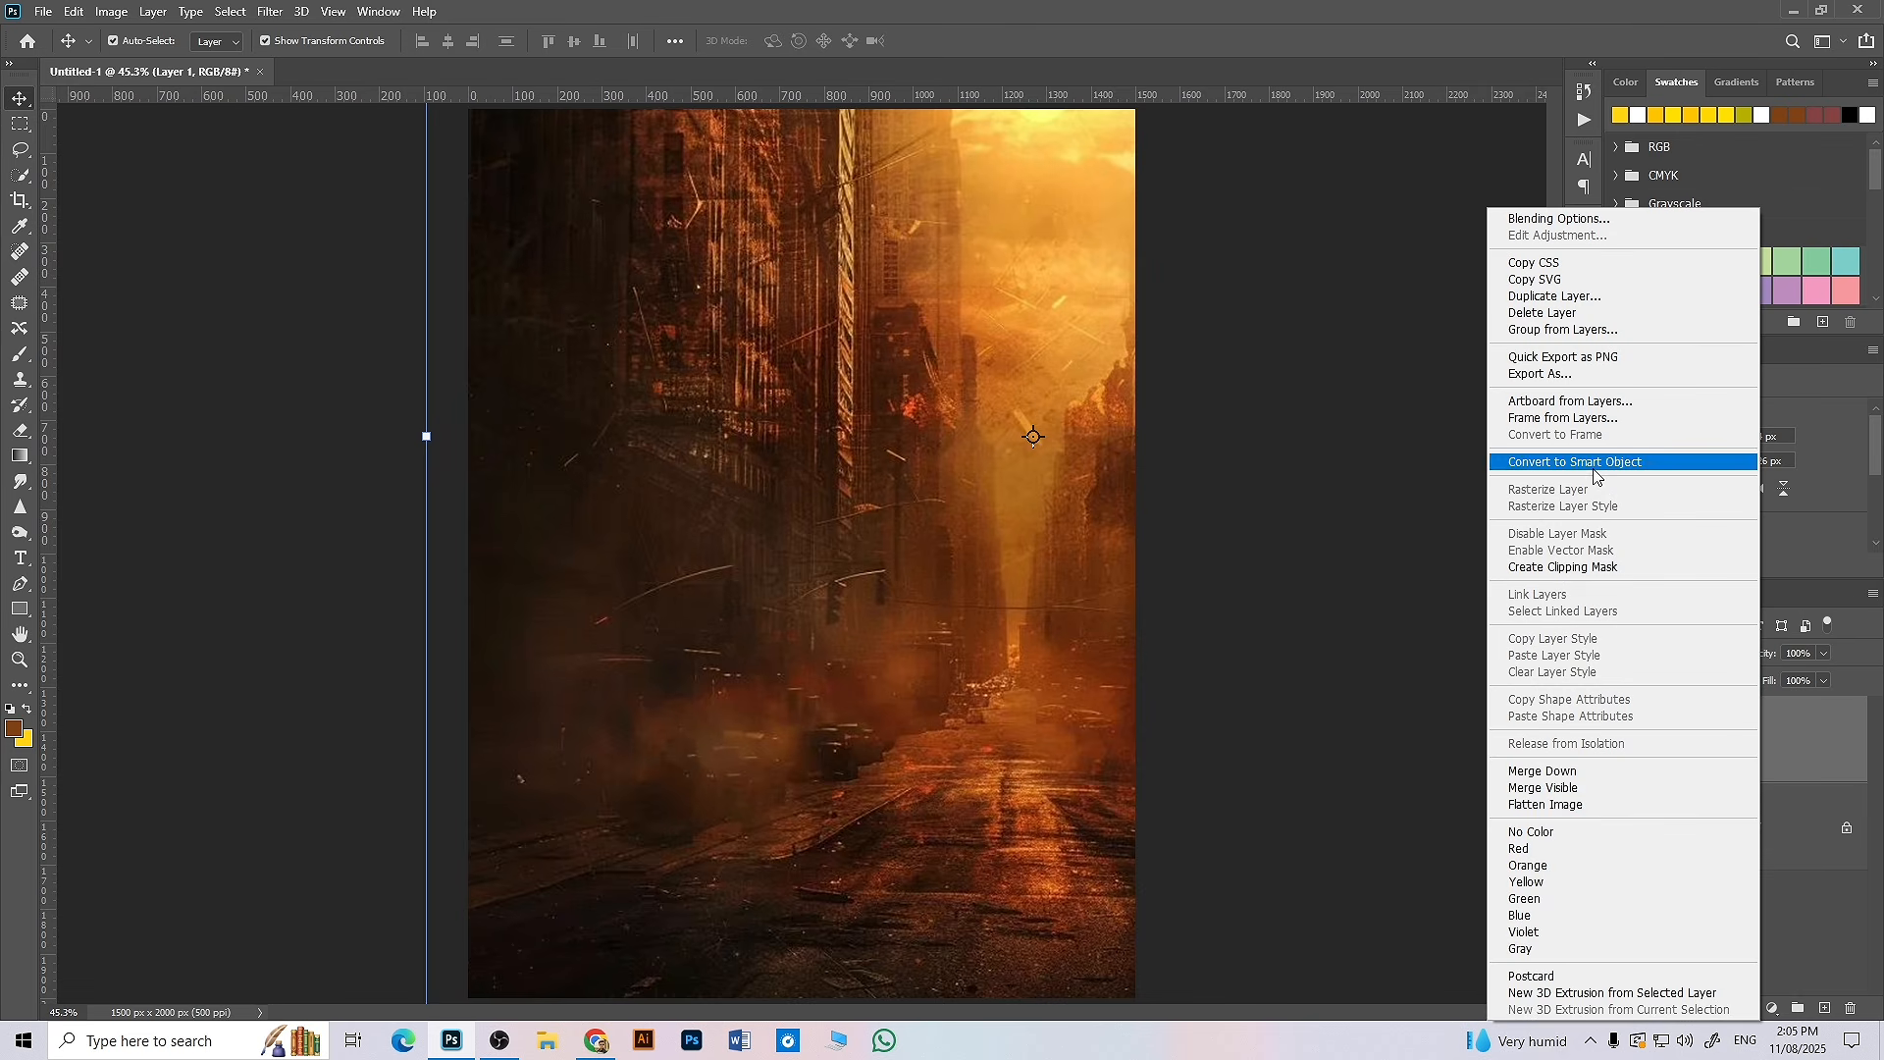
left_click(1796, 734)
left_click(270, 11)
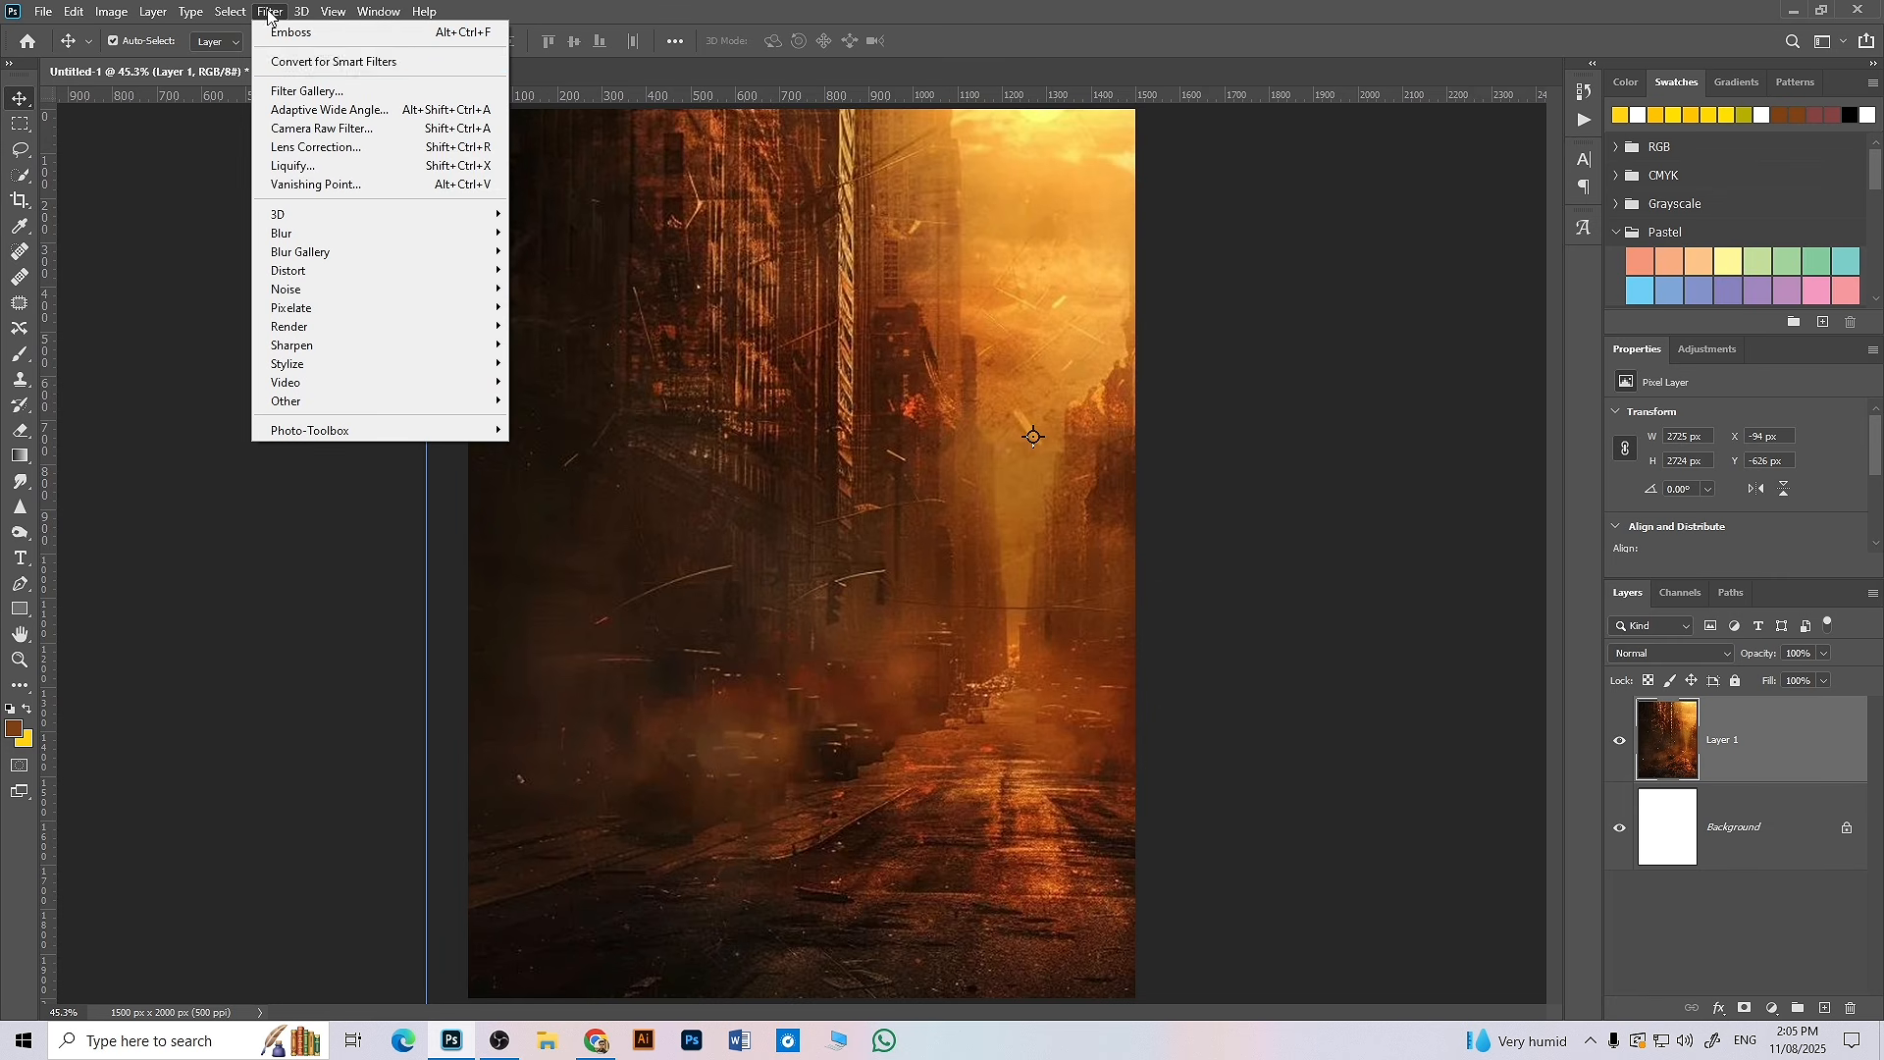
left_click(282, 64)
left_click(915, 383)
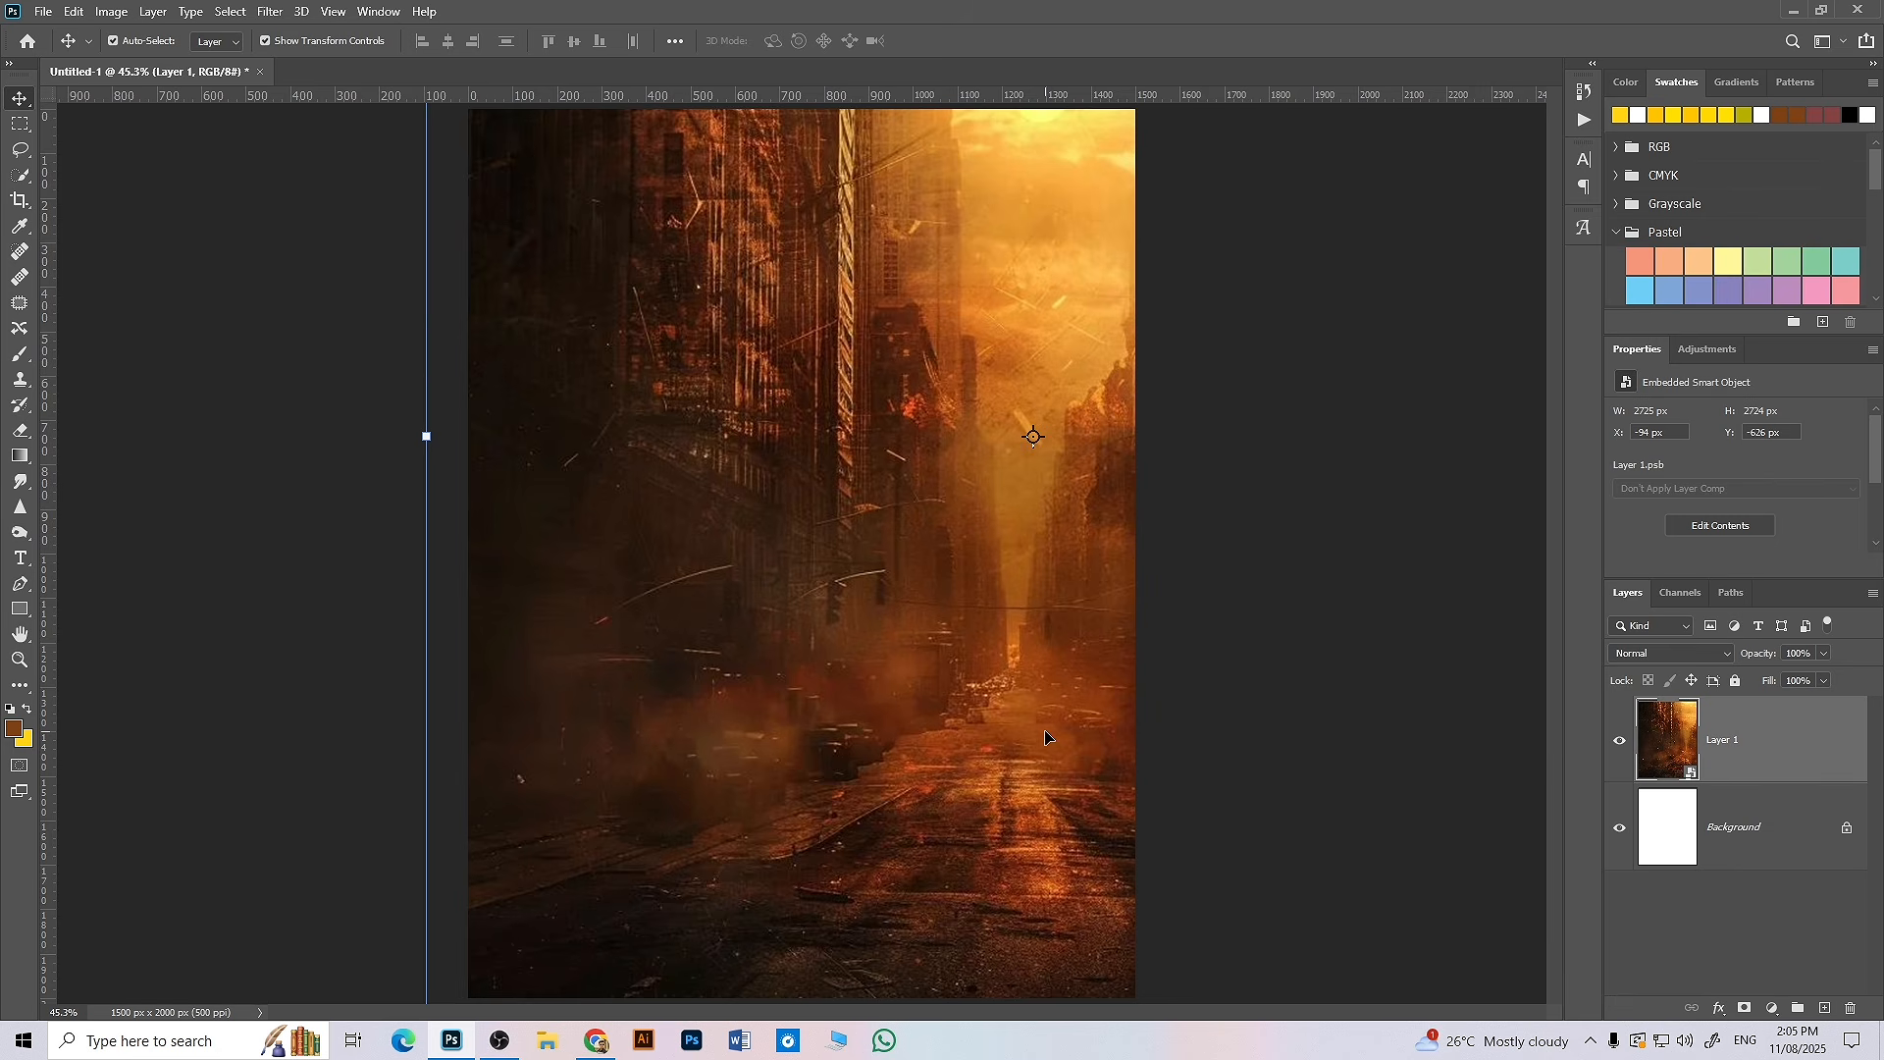
- Apply a Gaussian Blur smart filter with a radius of 92.7 pixels to the street image layer
left_click(269, 14)
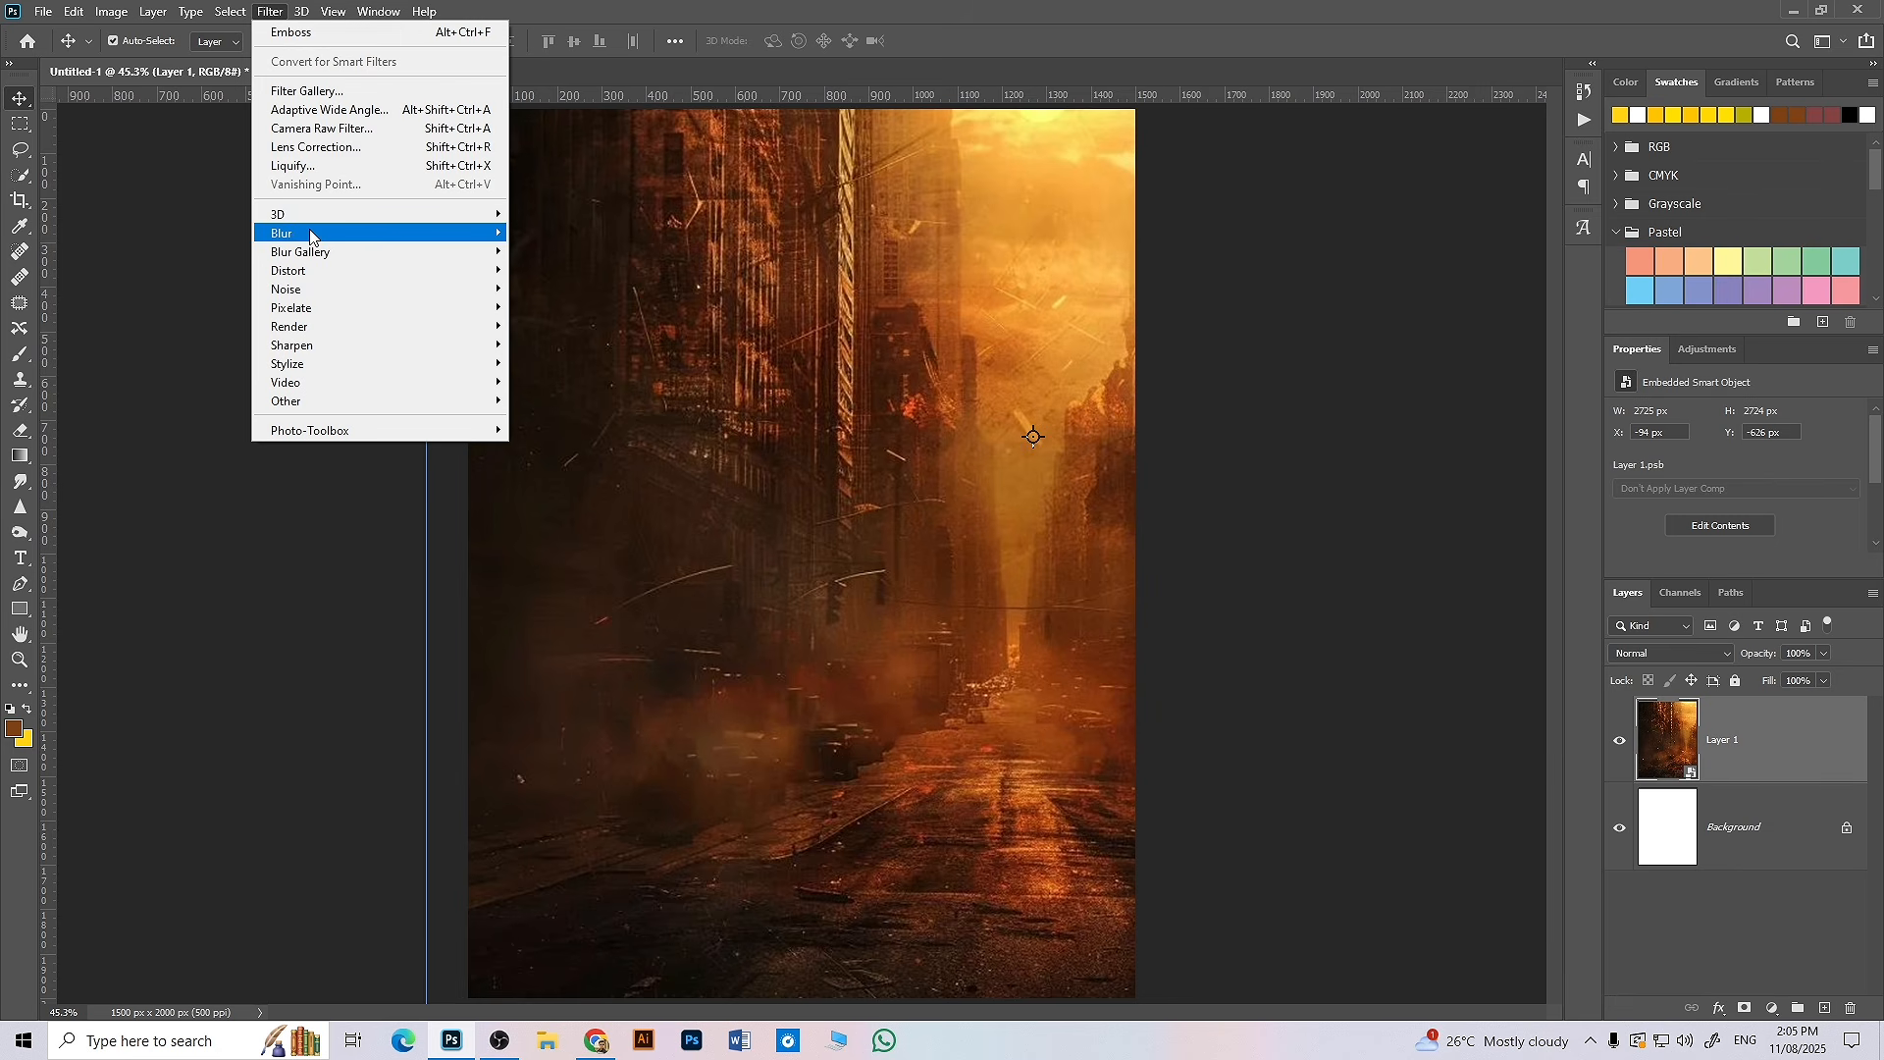
mouse_move(422, 233)
left_click(541, 308)
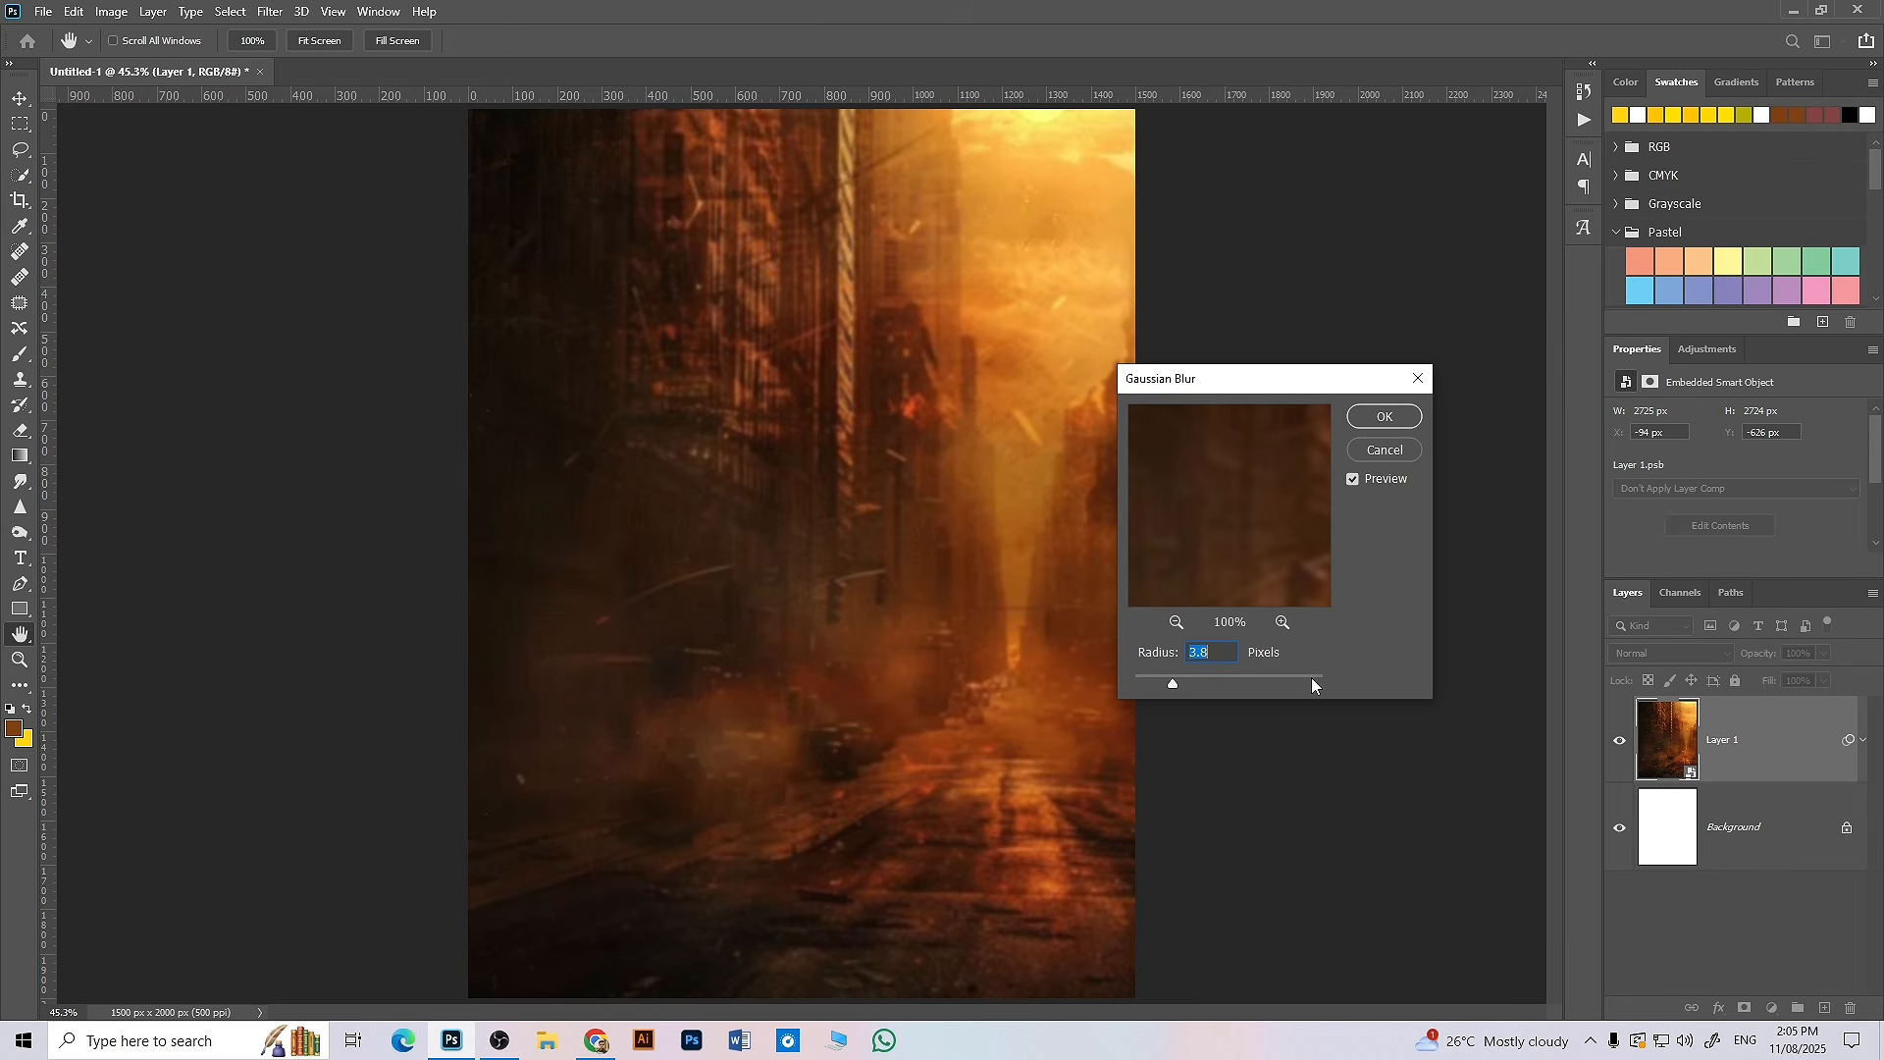
left_click_drag(1312, 679, 1327, 678)
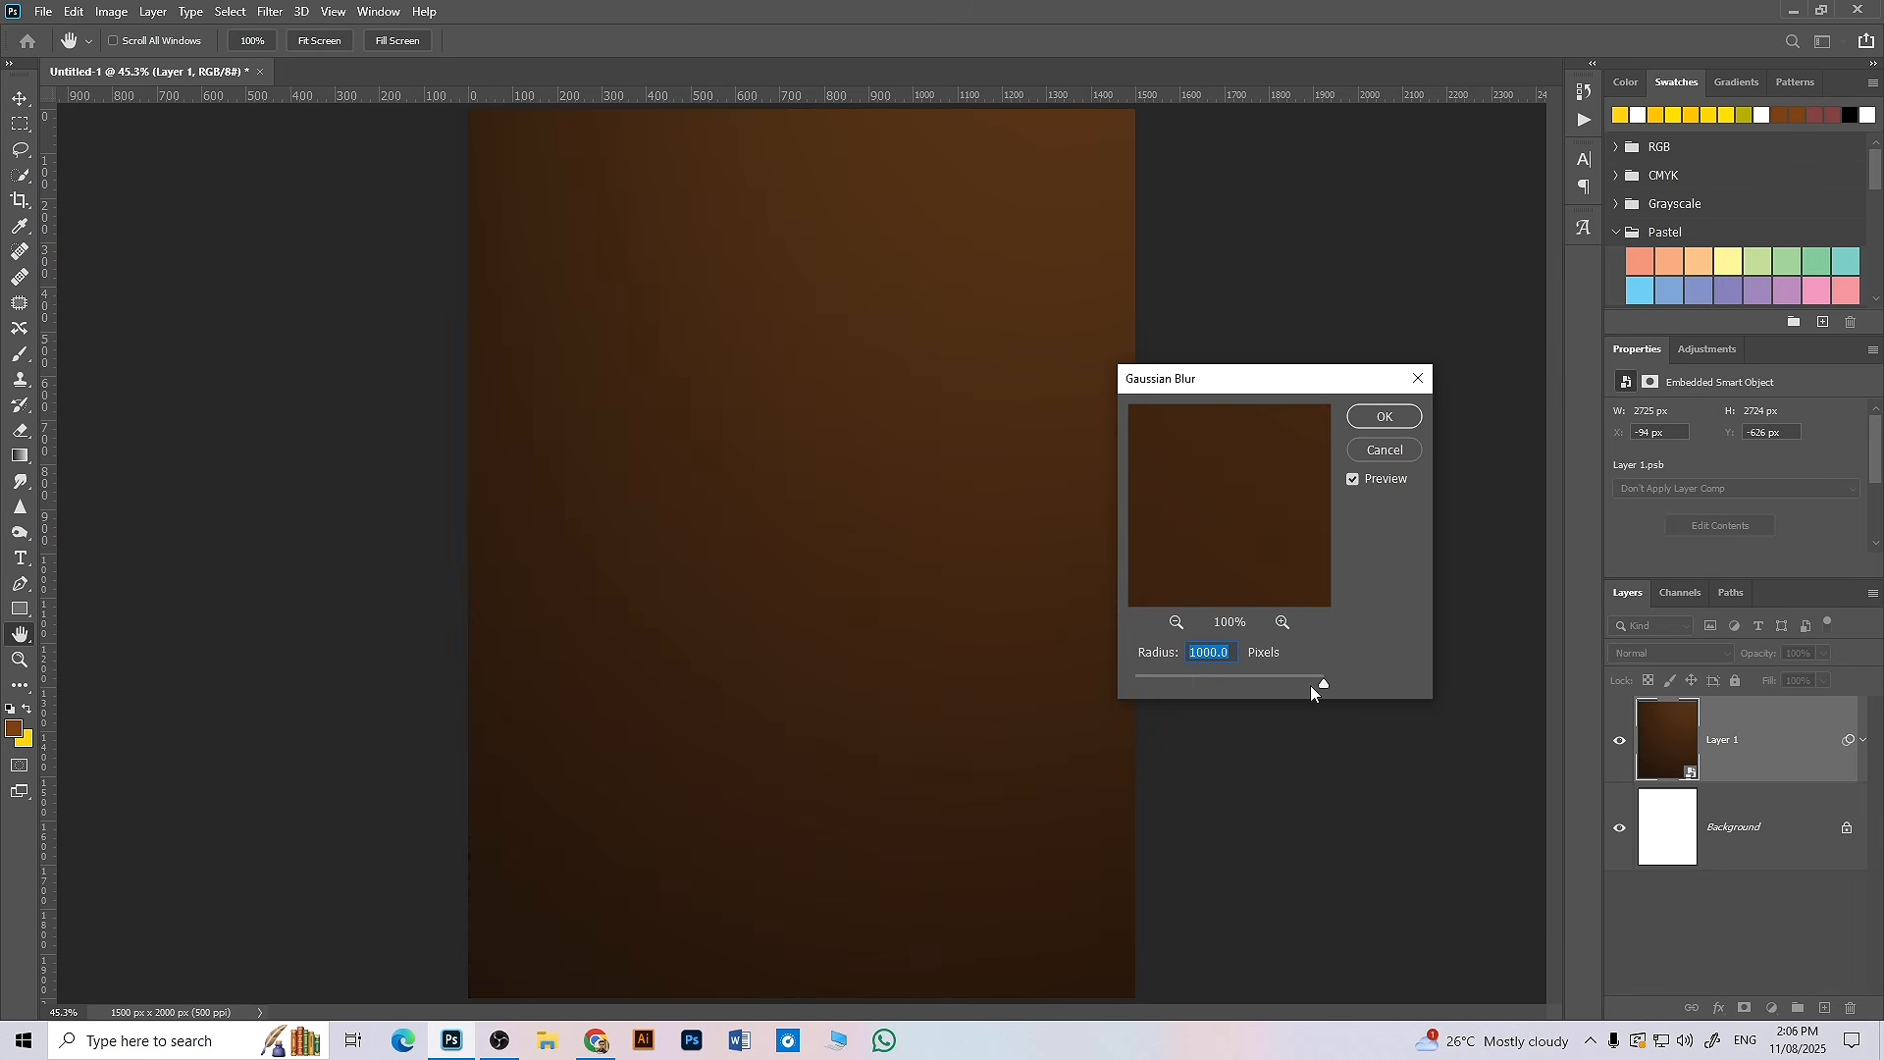
left_click(1311, 685)
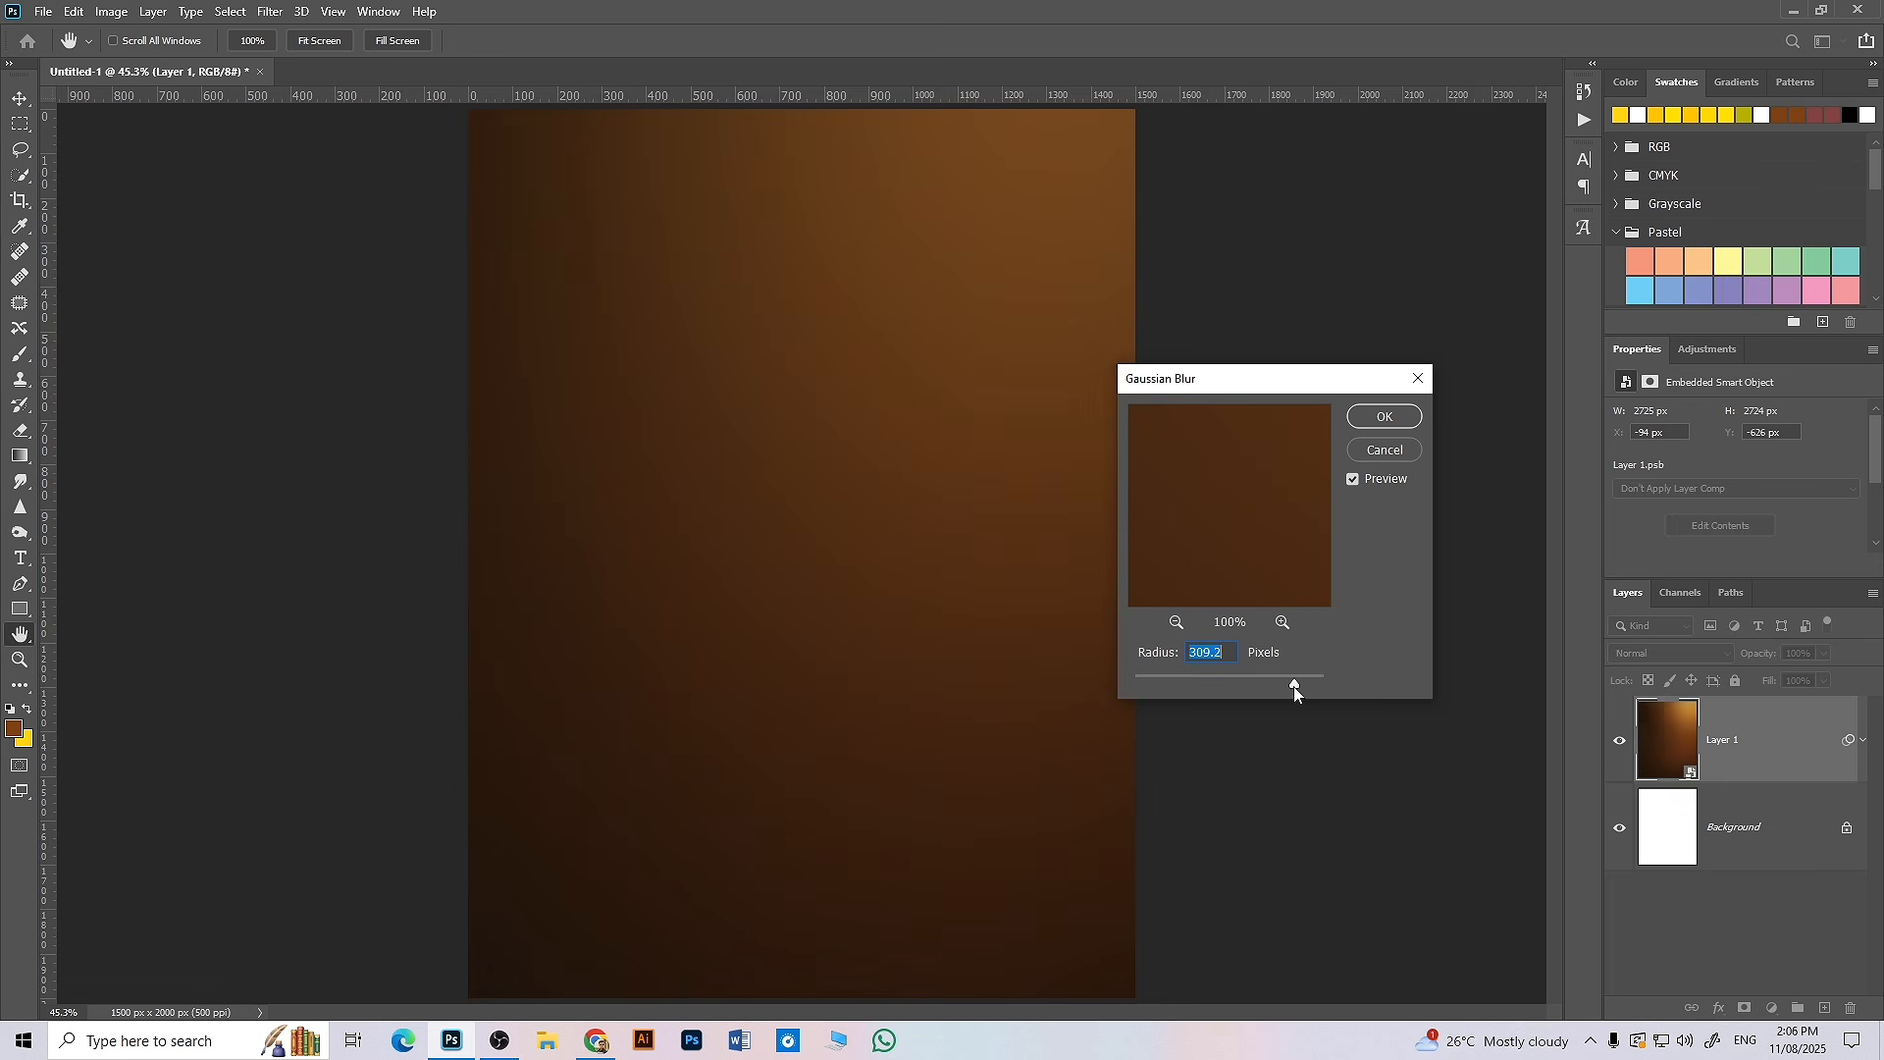
left_click(1293, 686)
left_click_drag(1288, 686, 1275, 686)
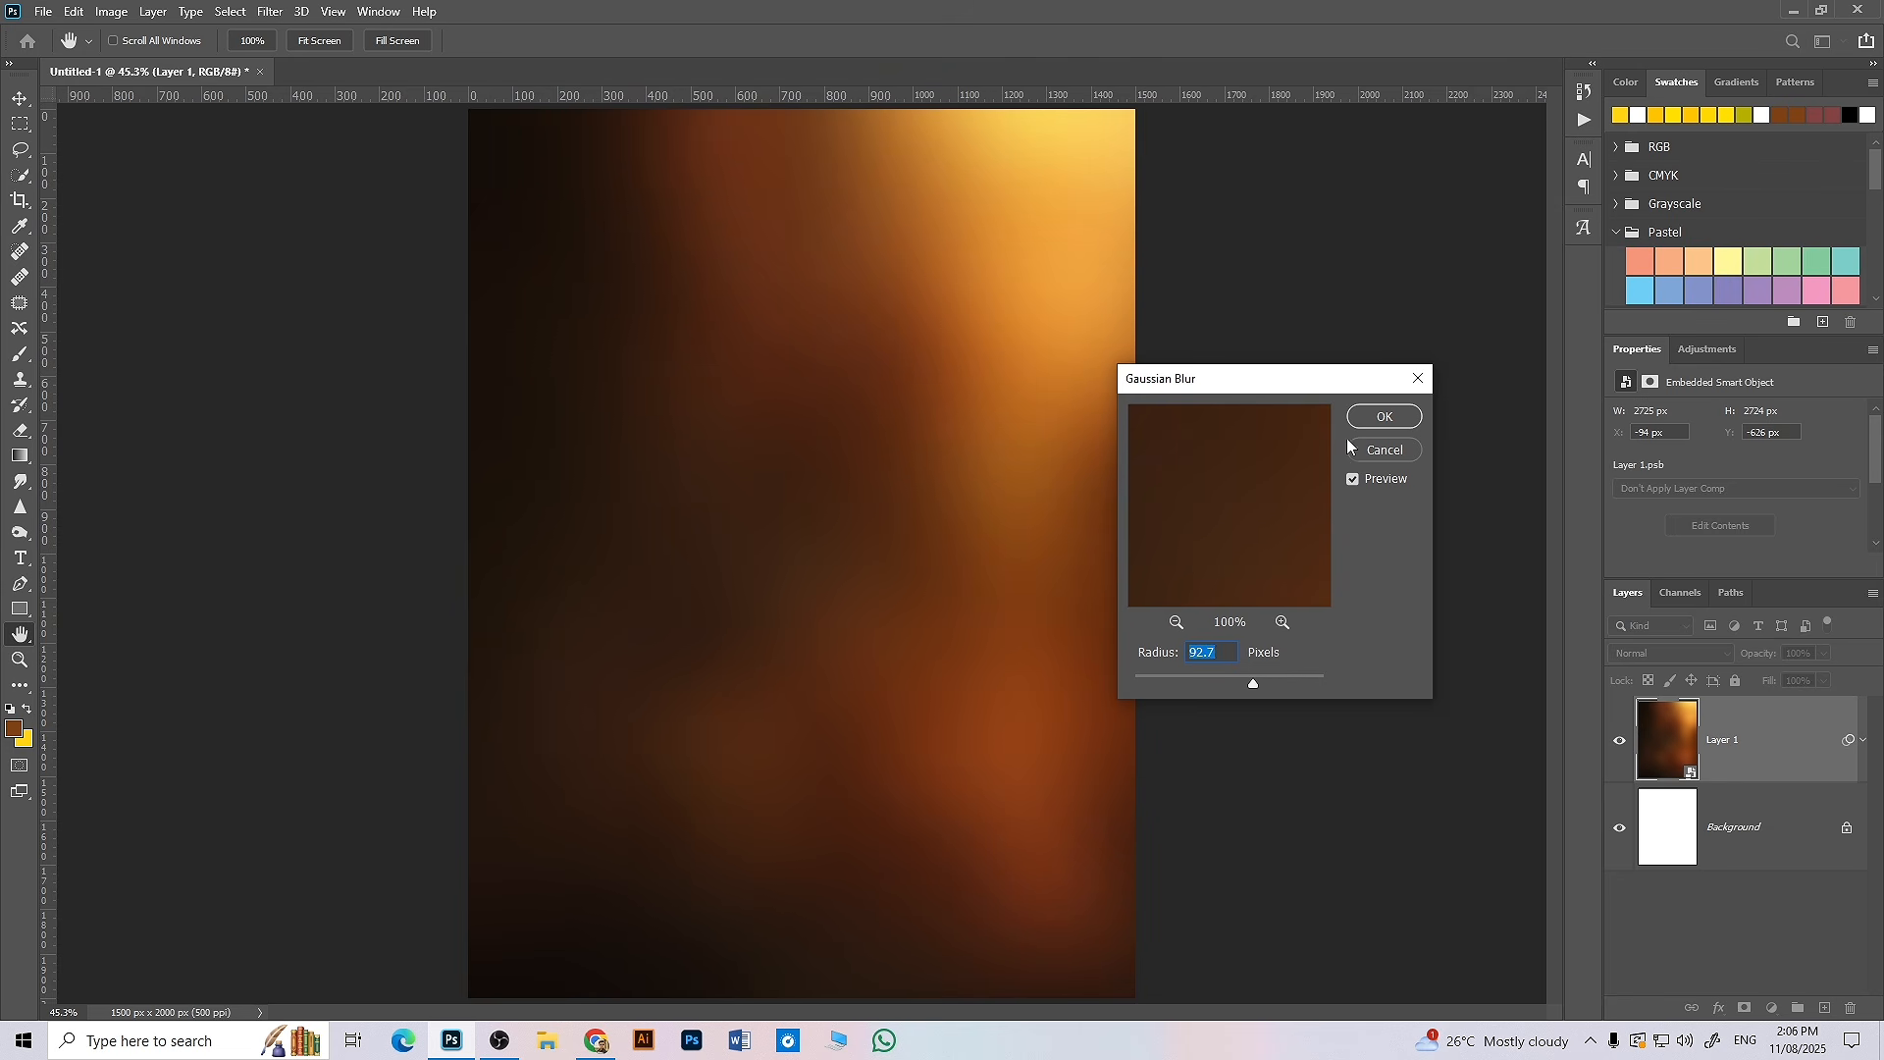
left_click(1374, 417)
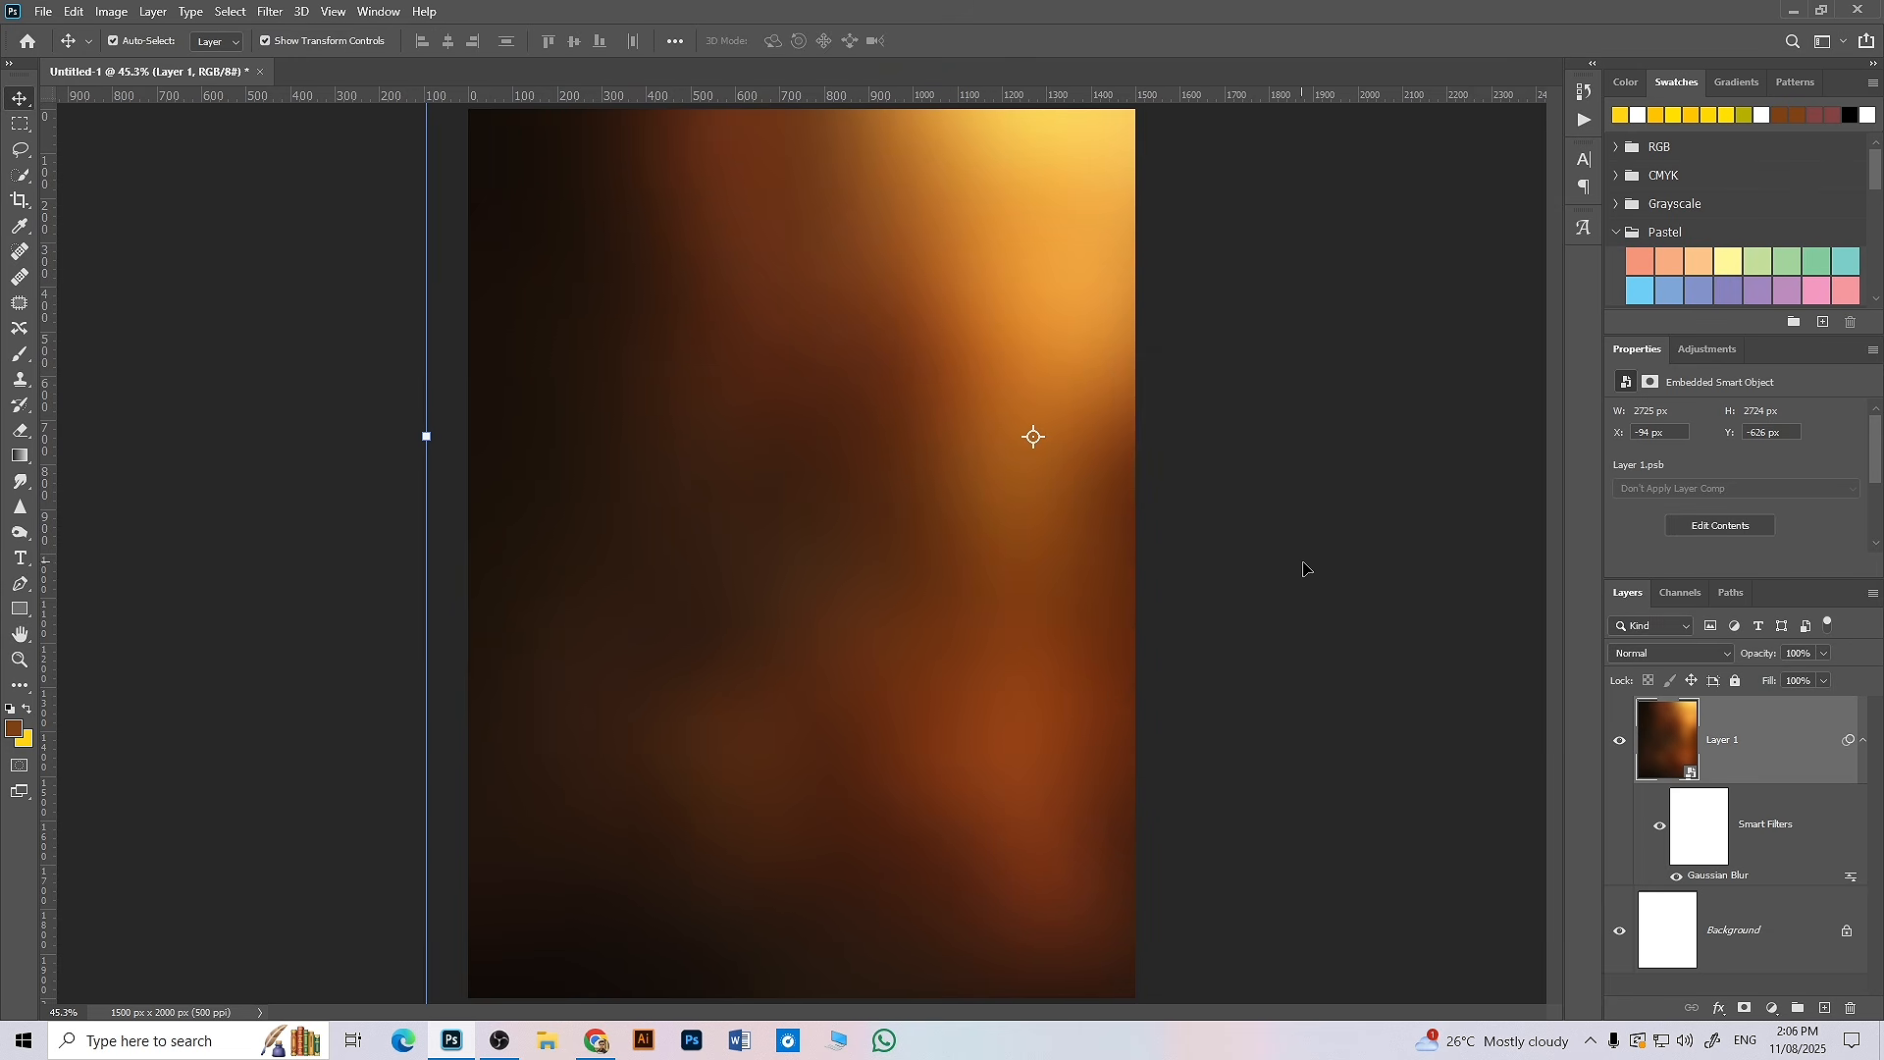
- Check the settings of the Gaussian Blur smart filter on the street image layer
key("v")
key("ctrl+t")
double_click(1712, 879)
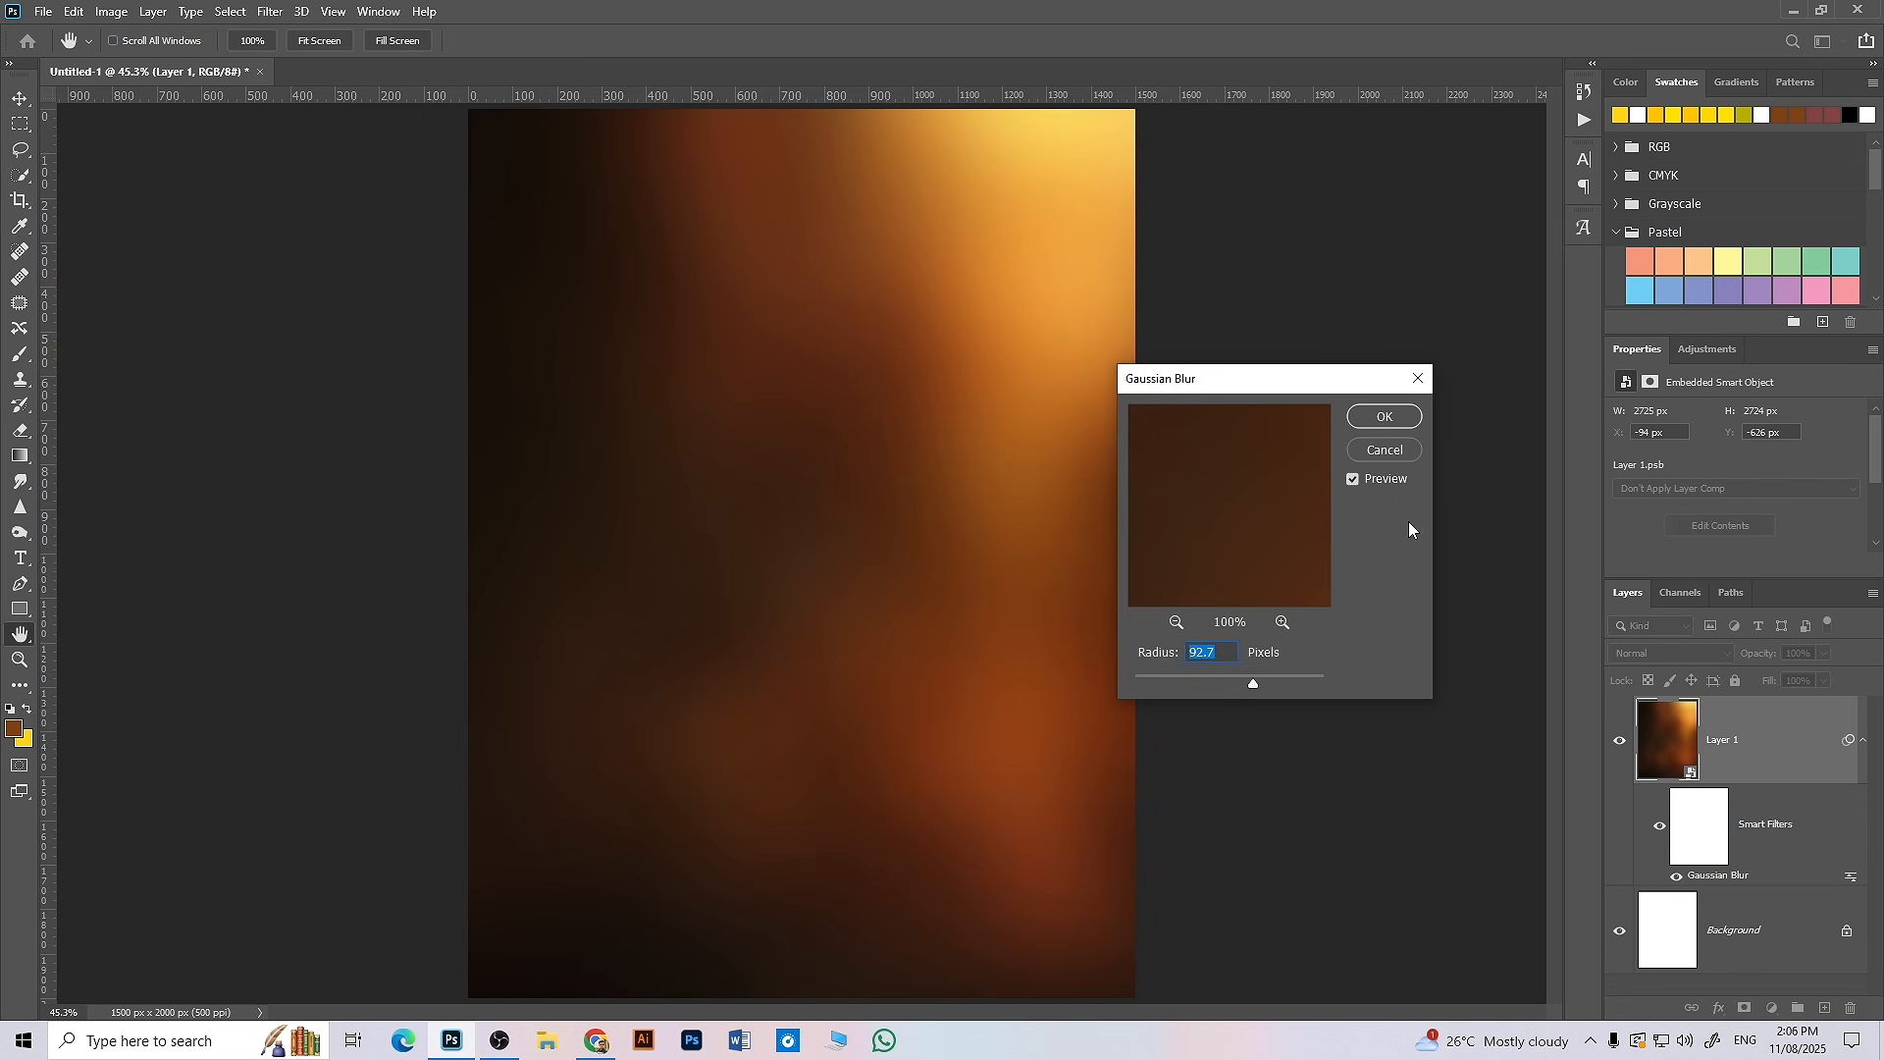
left_click(1380, 453)
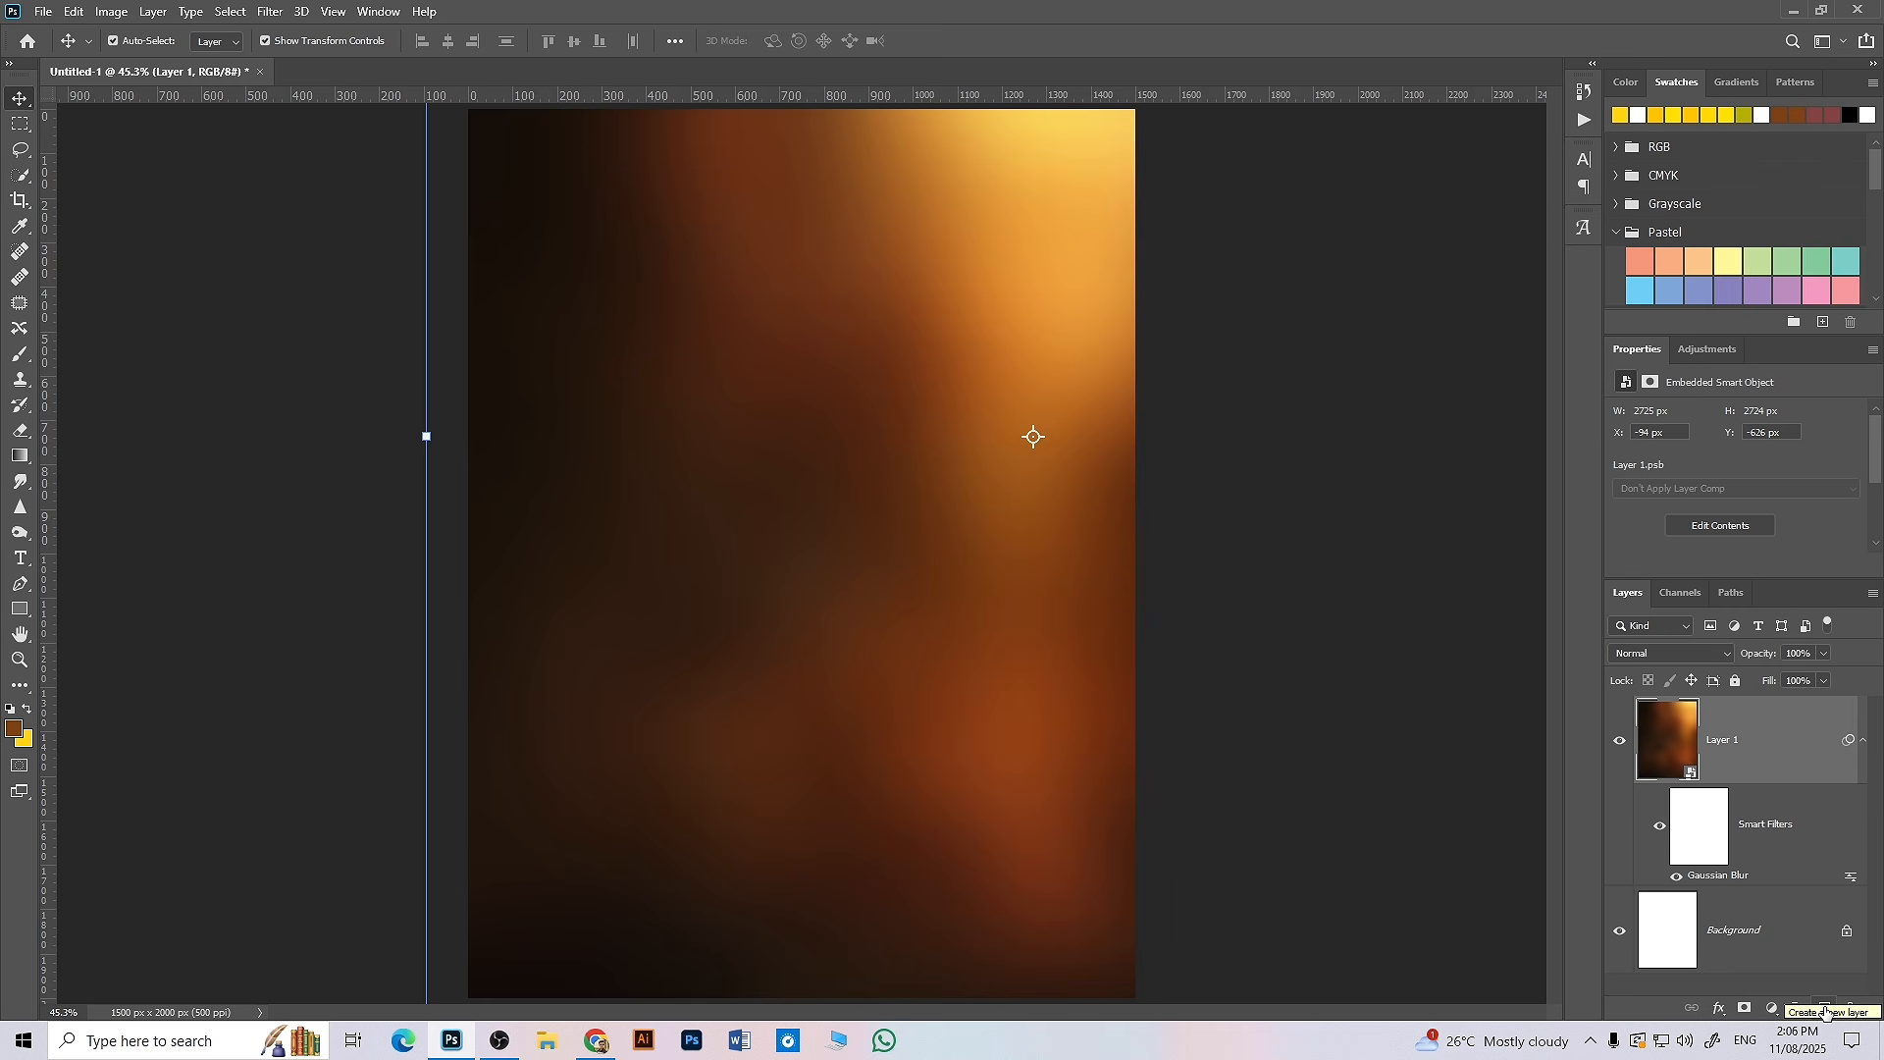
- Add a new layer above the blurred street image and fill it with 50% Gray in Normal mode at 100% opacity
left_click(1825, 1010)
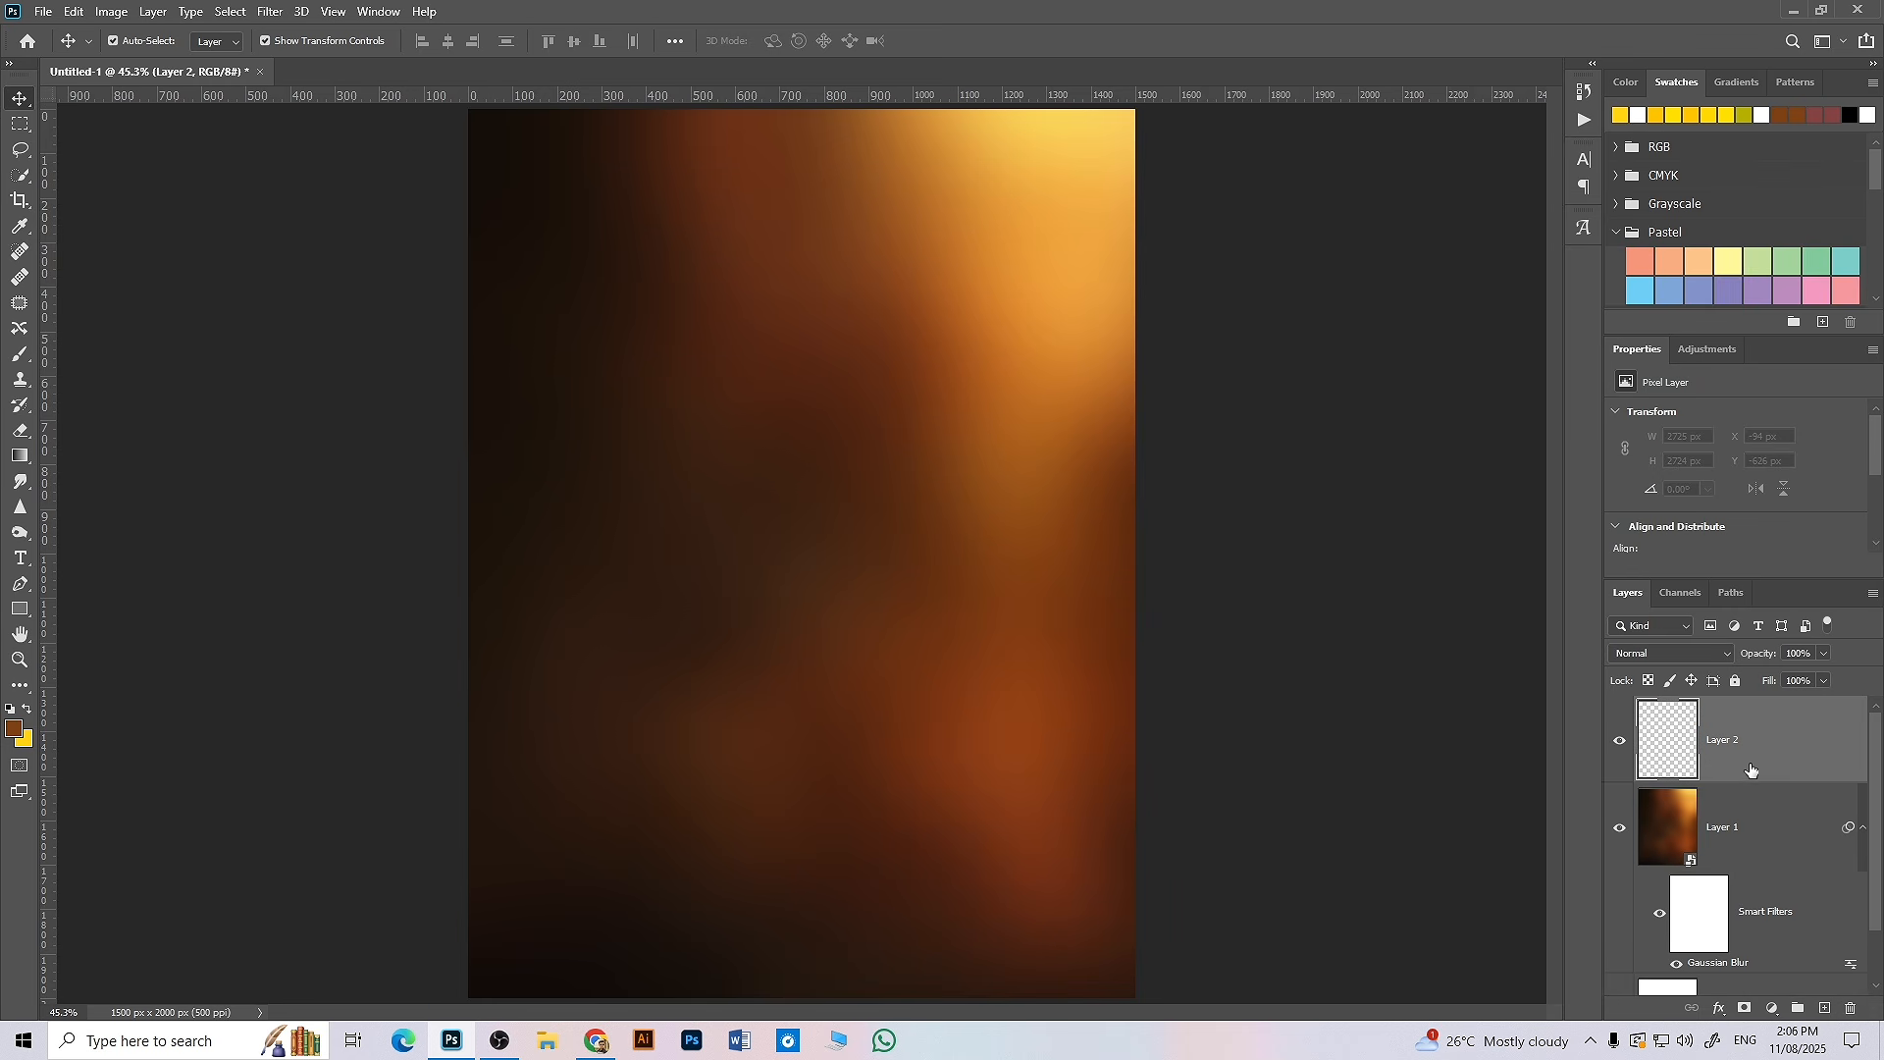
left_click(73, 11)
left_click(118, 317)
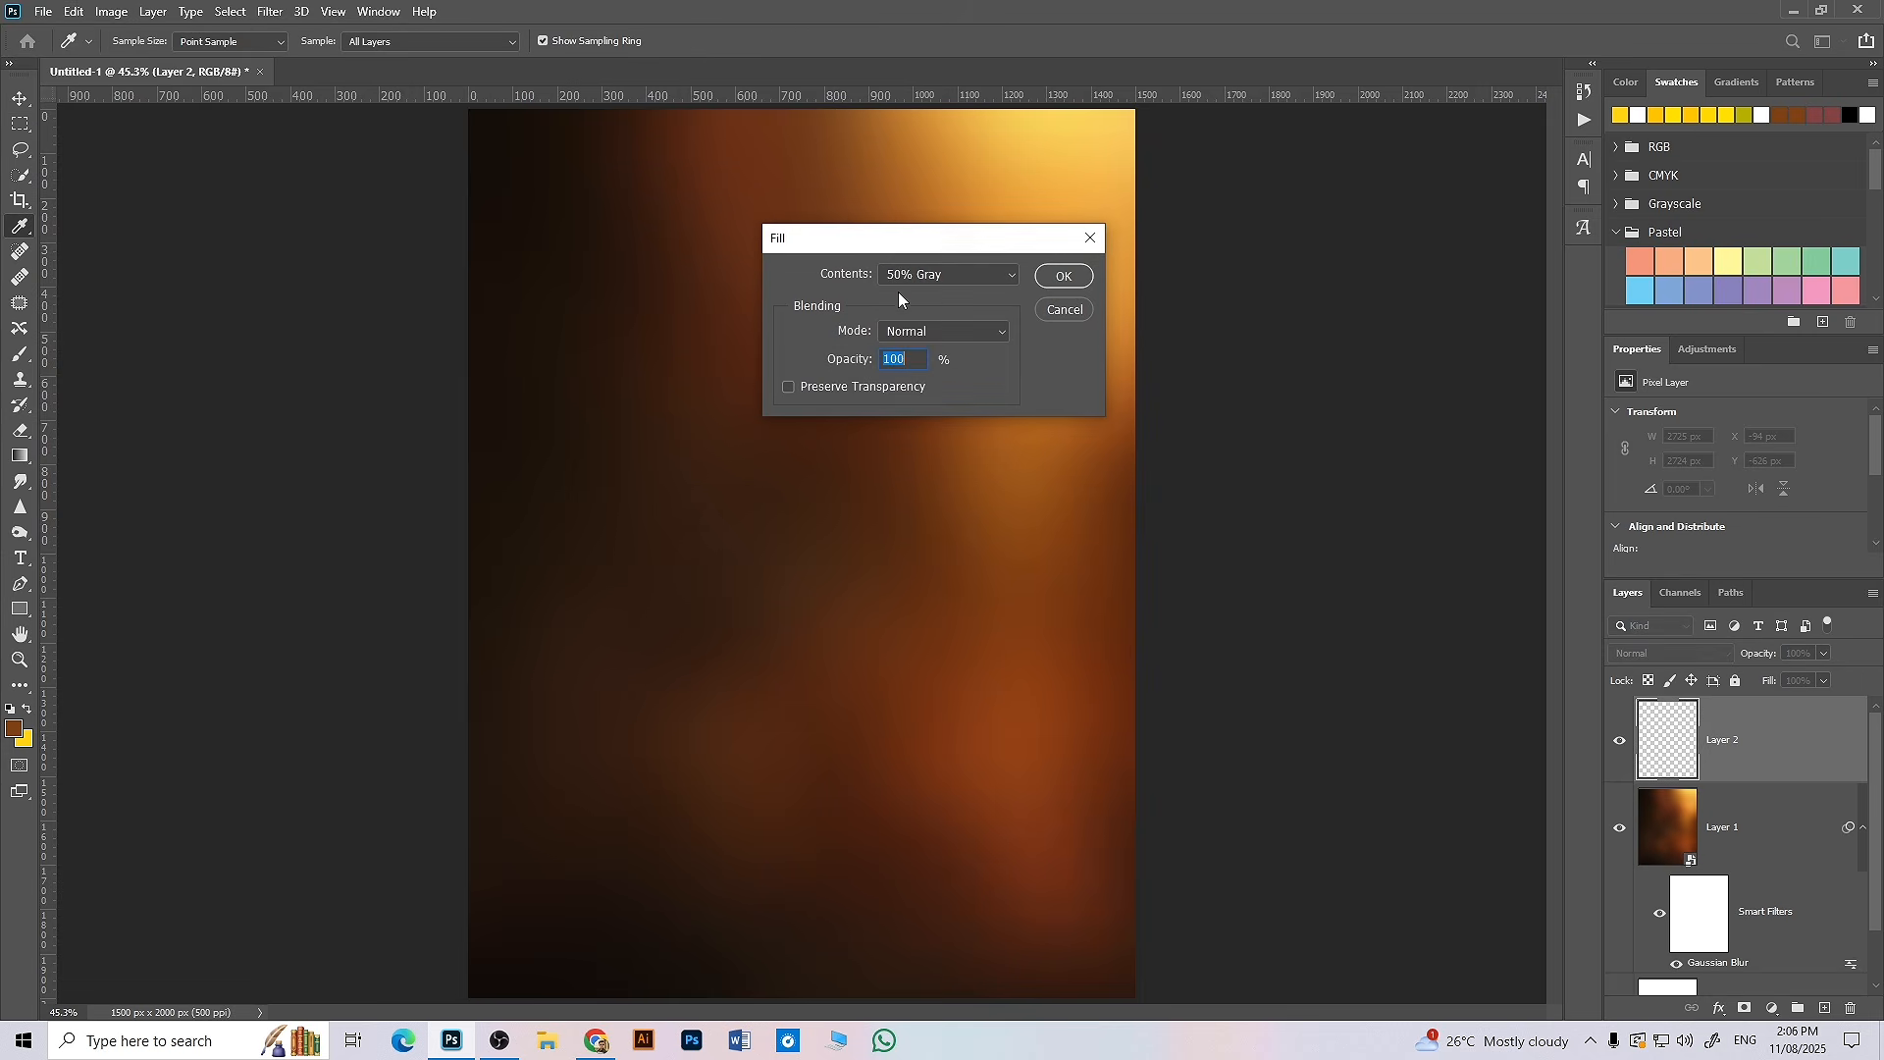
left_click(916, 282)
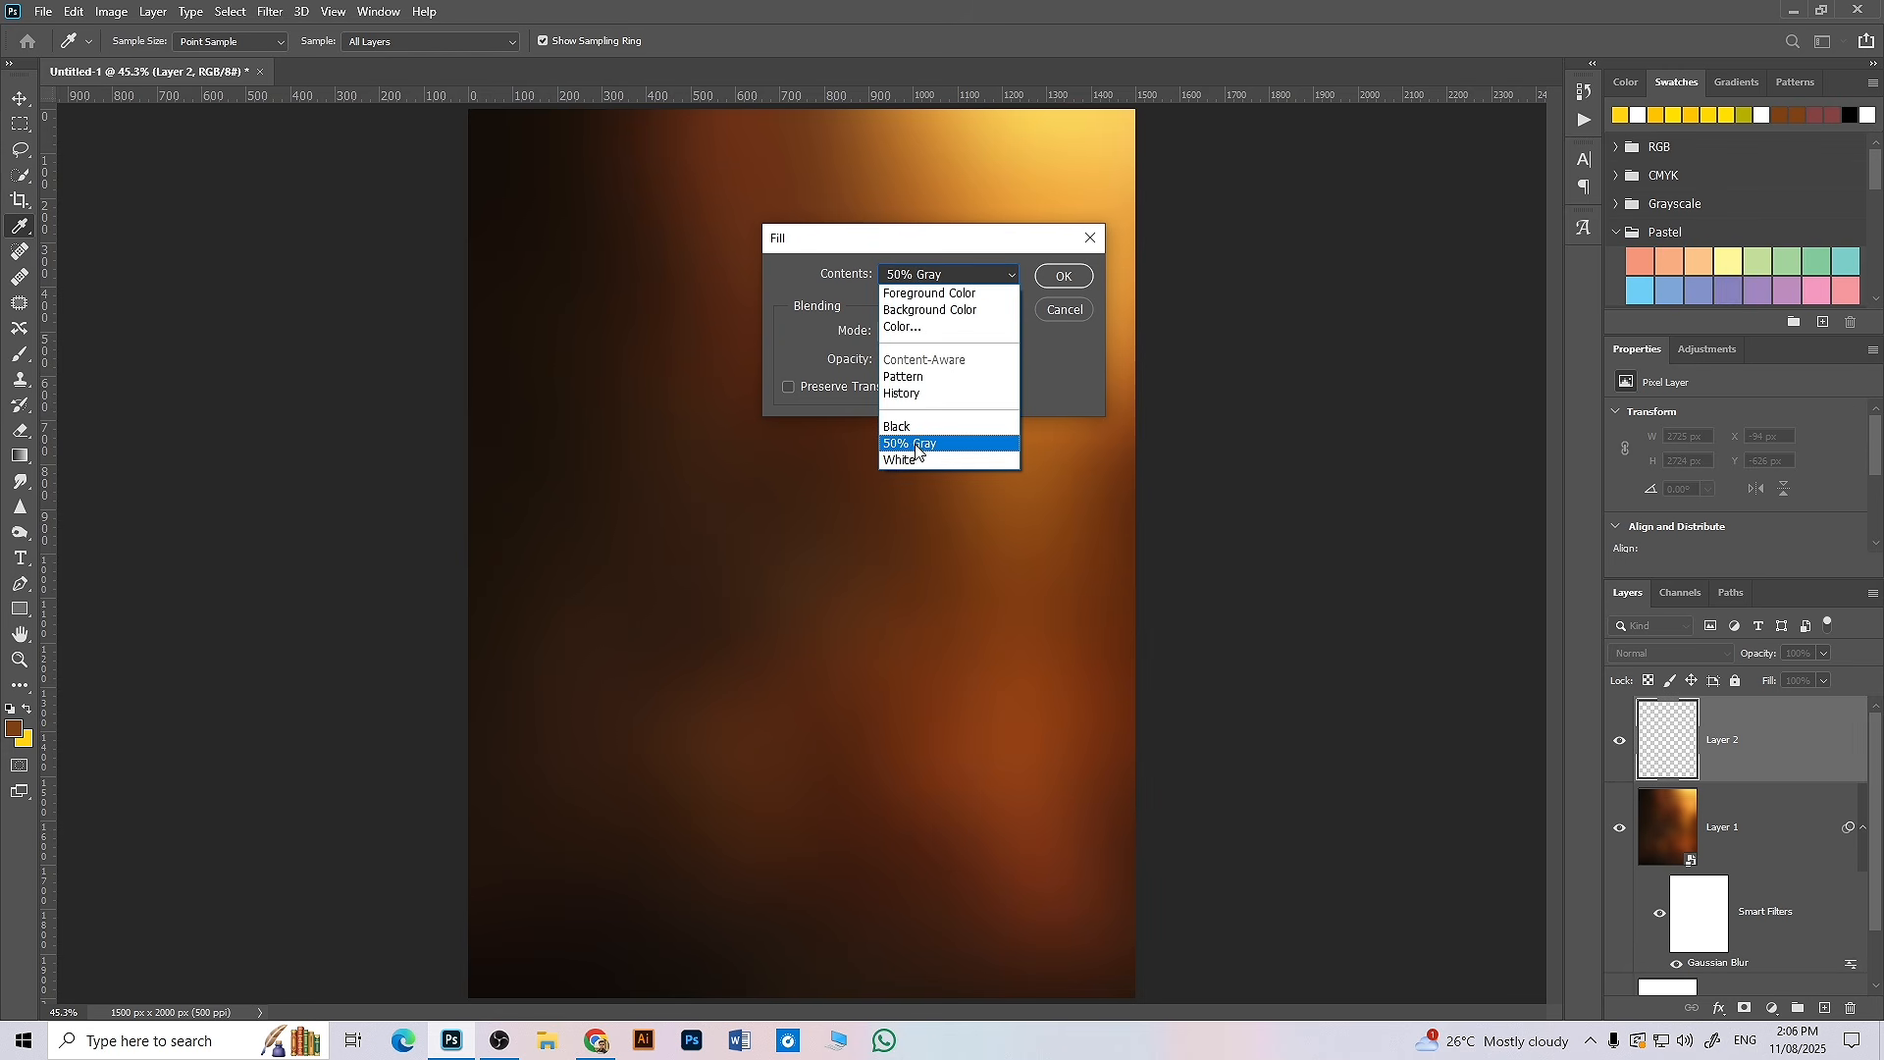
left_click(919, 449)
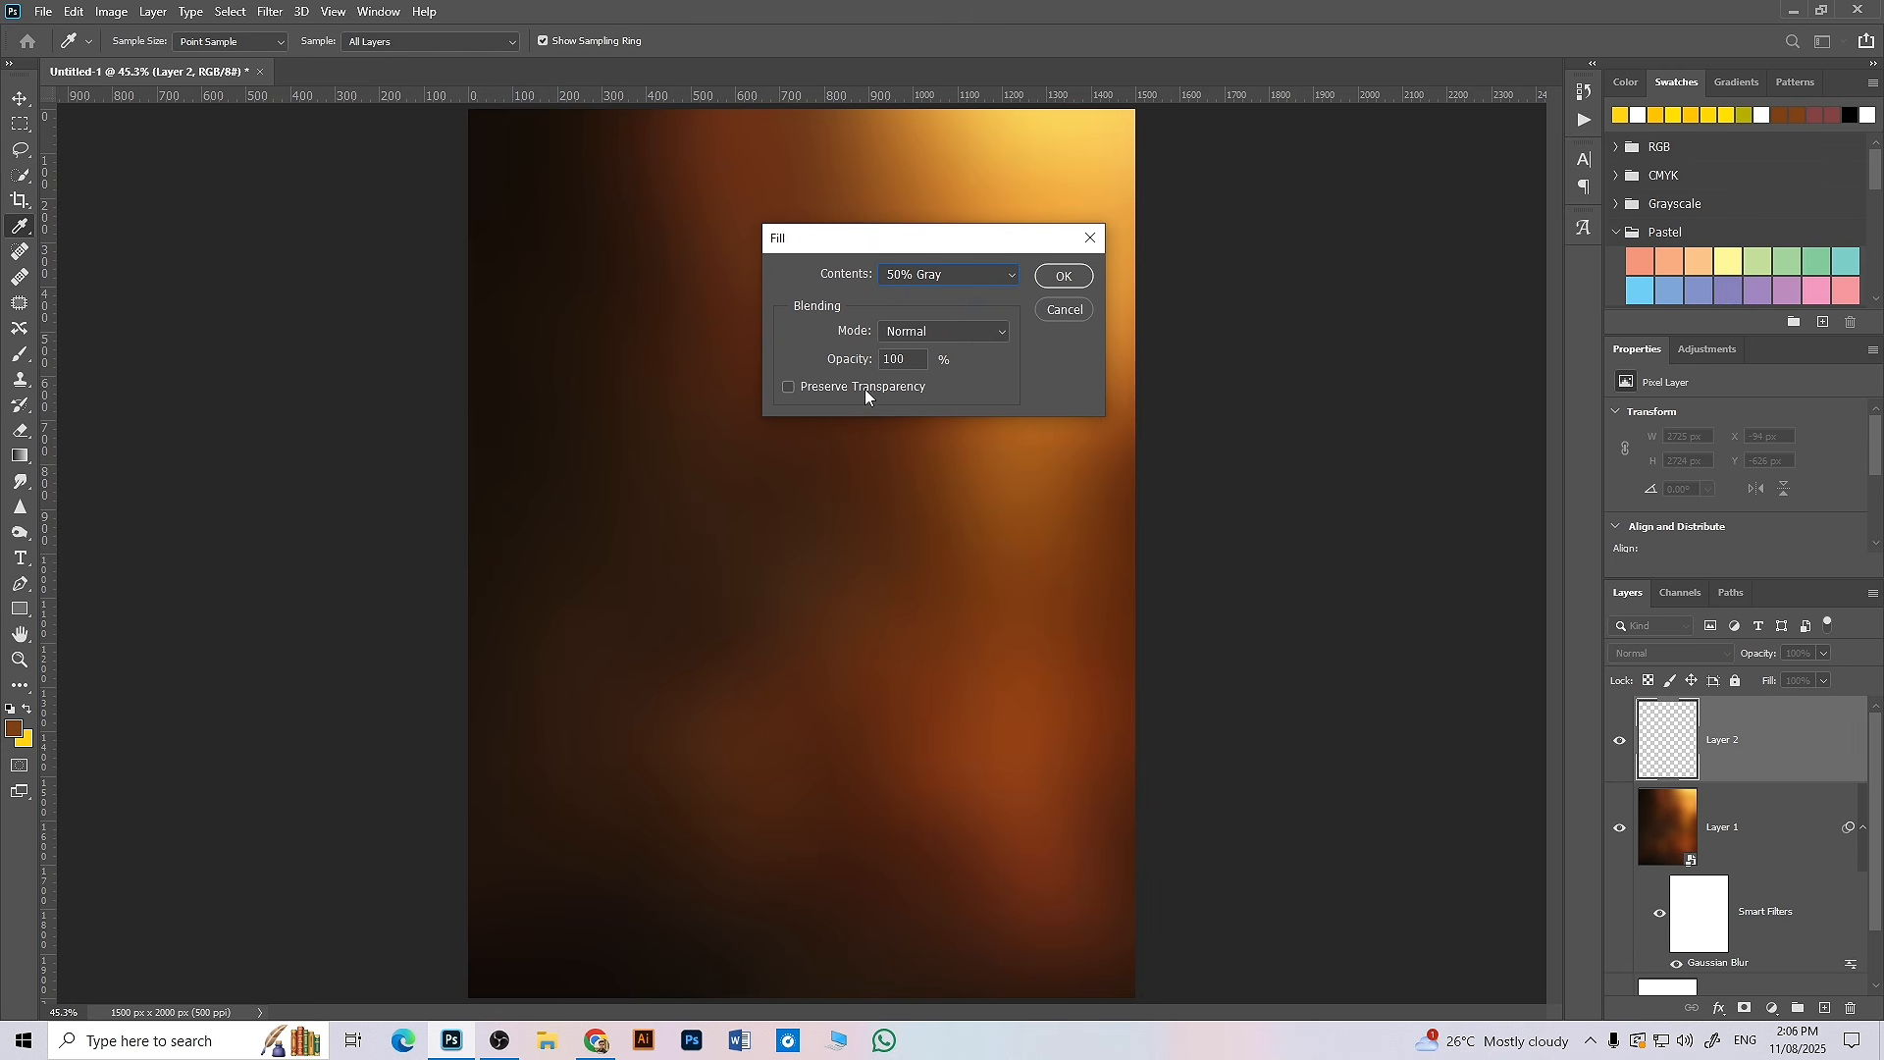
left_click(1068, 278)
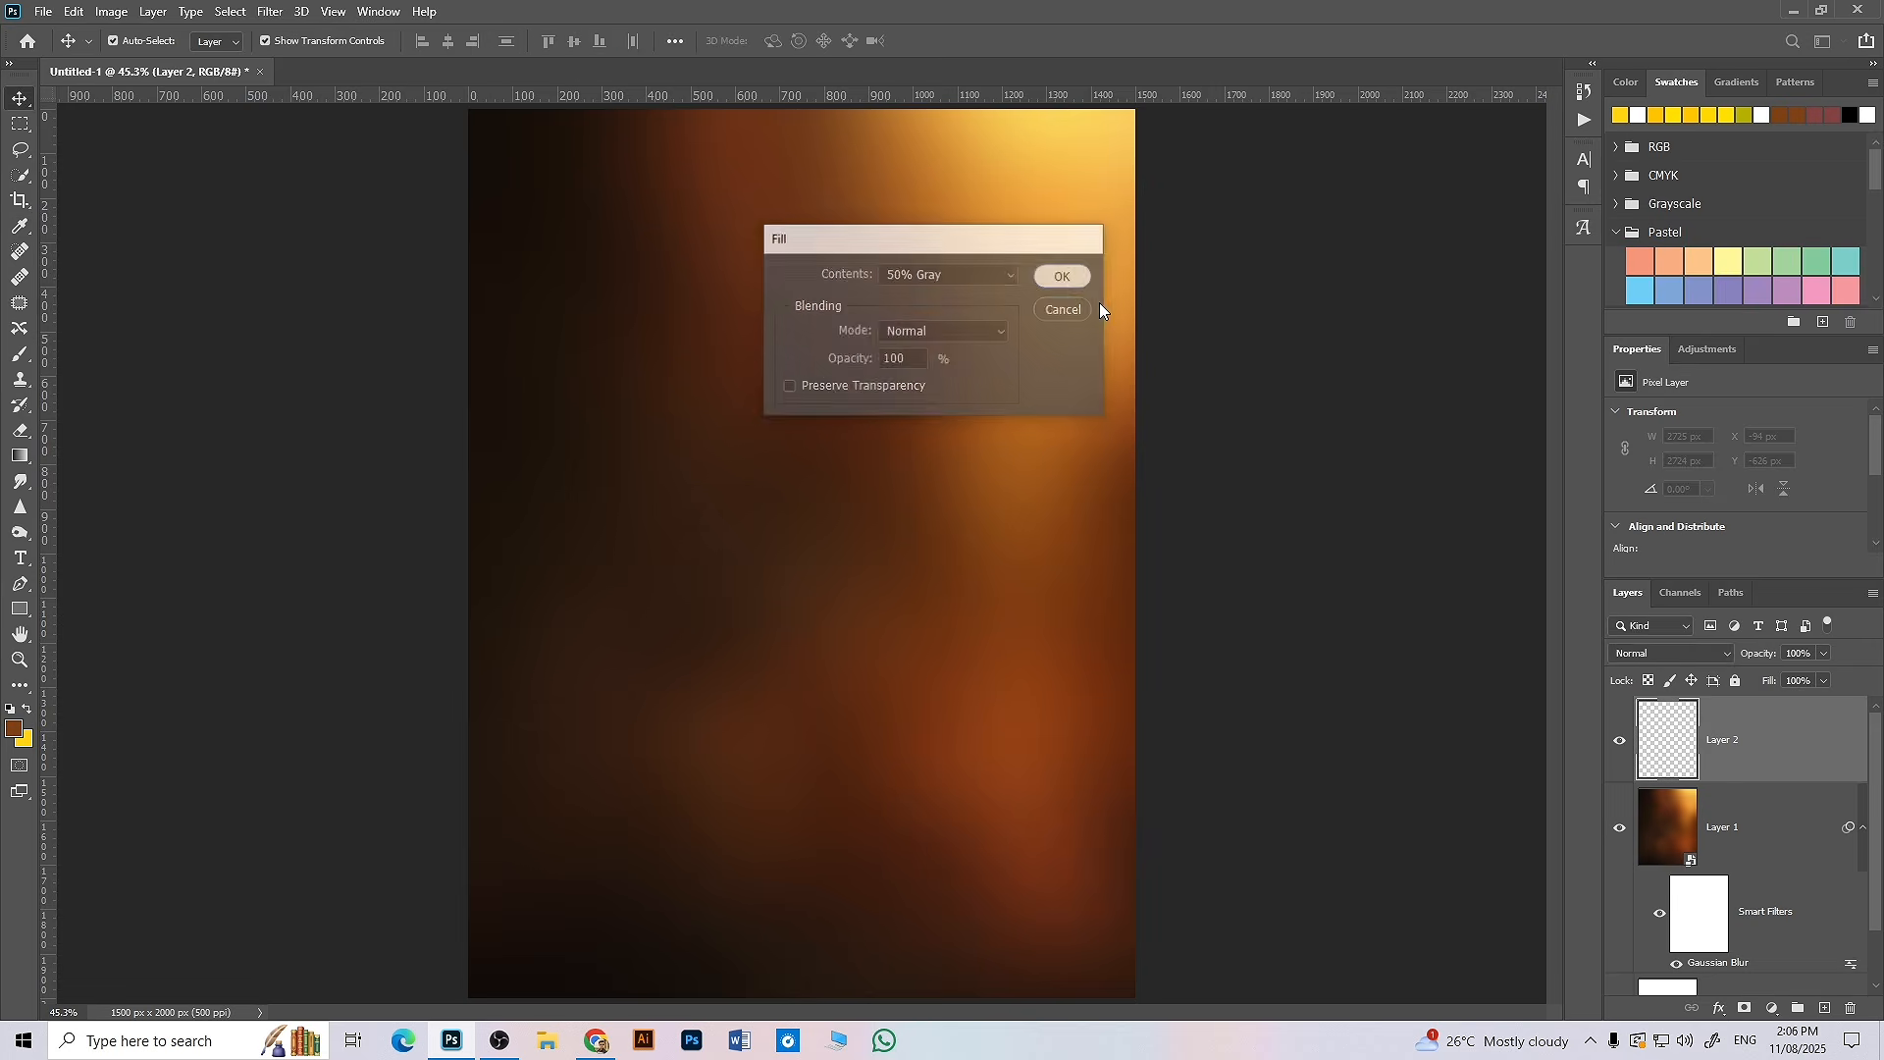
key("v")
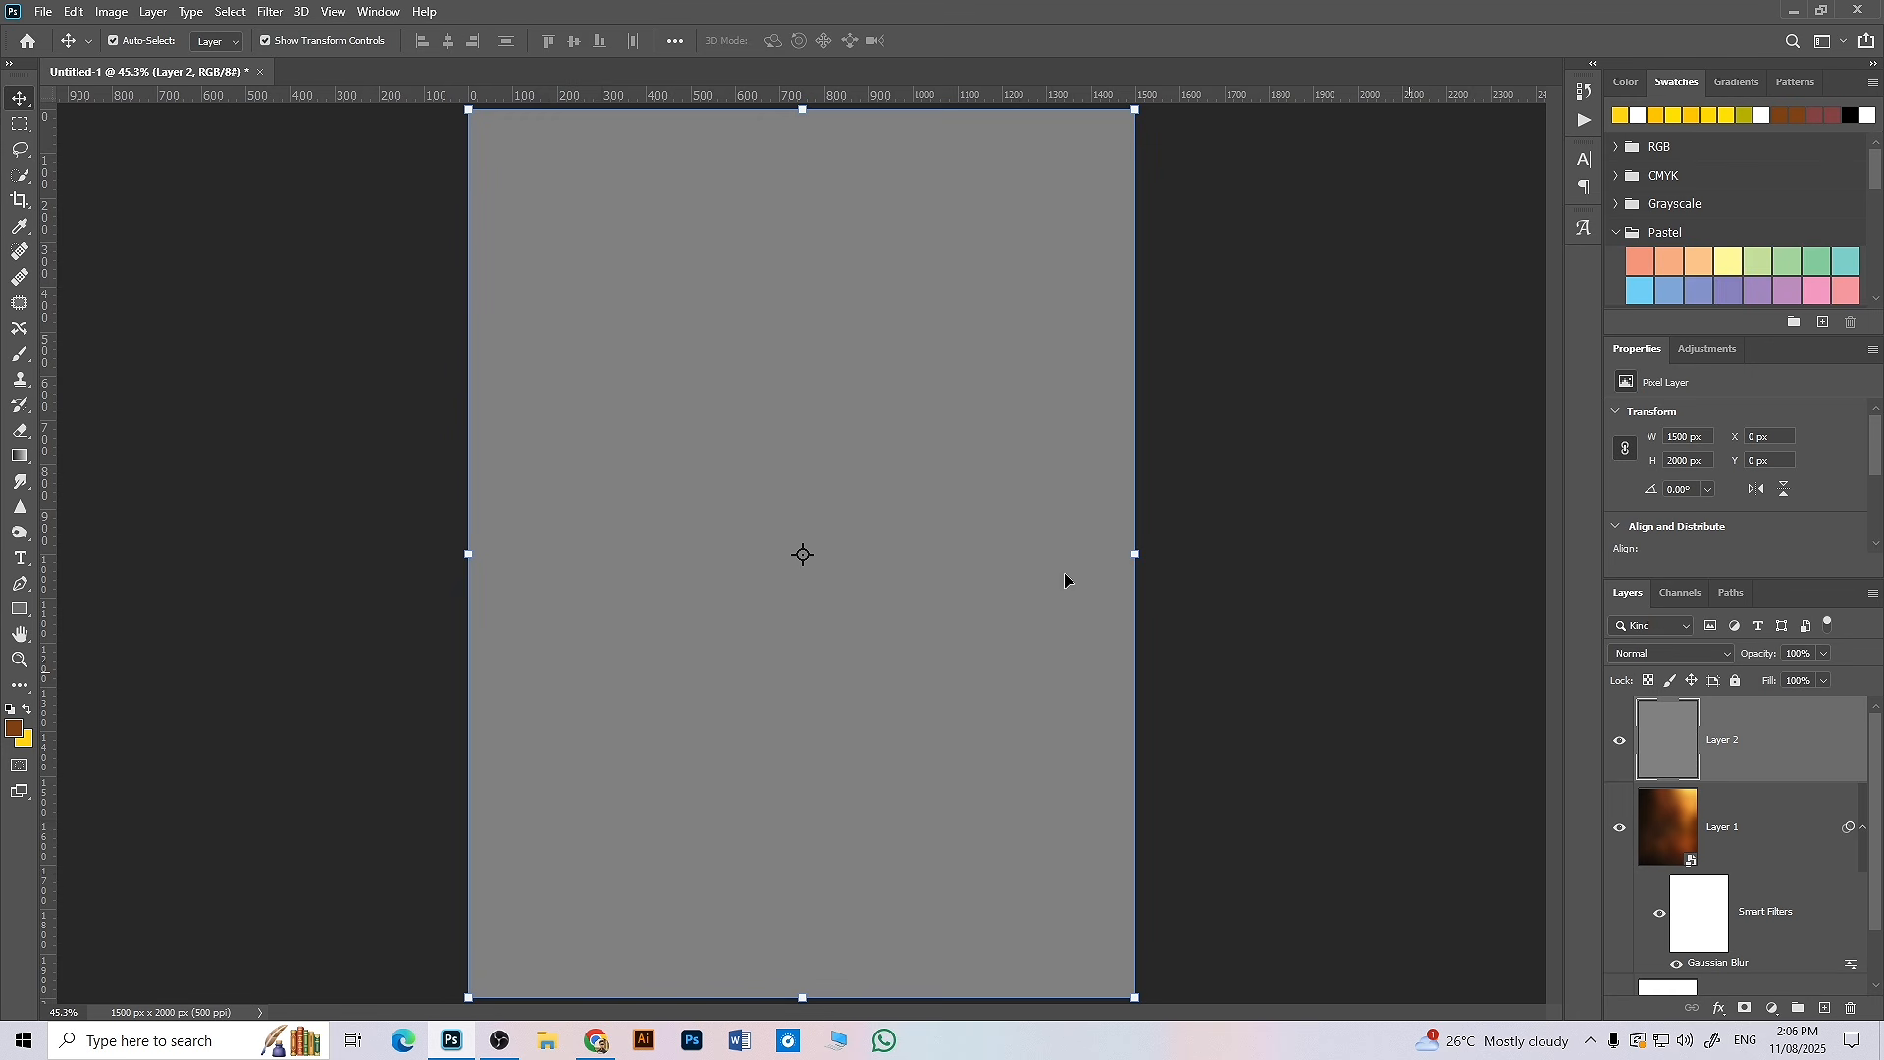
- Add 20.61% Gaussian monochromatic noise to the gray layer and set its blend mode to Overlay
left_click(270, 12)
mouse_move(299, 291)
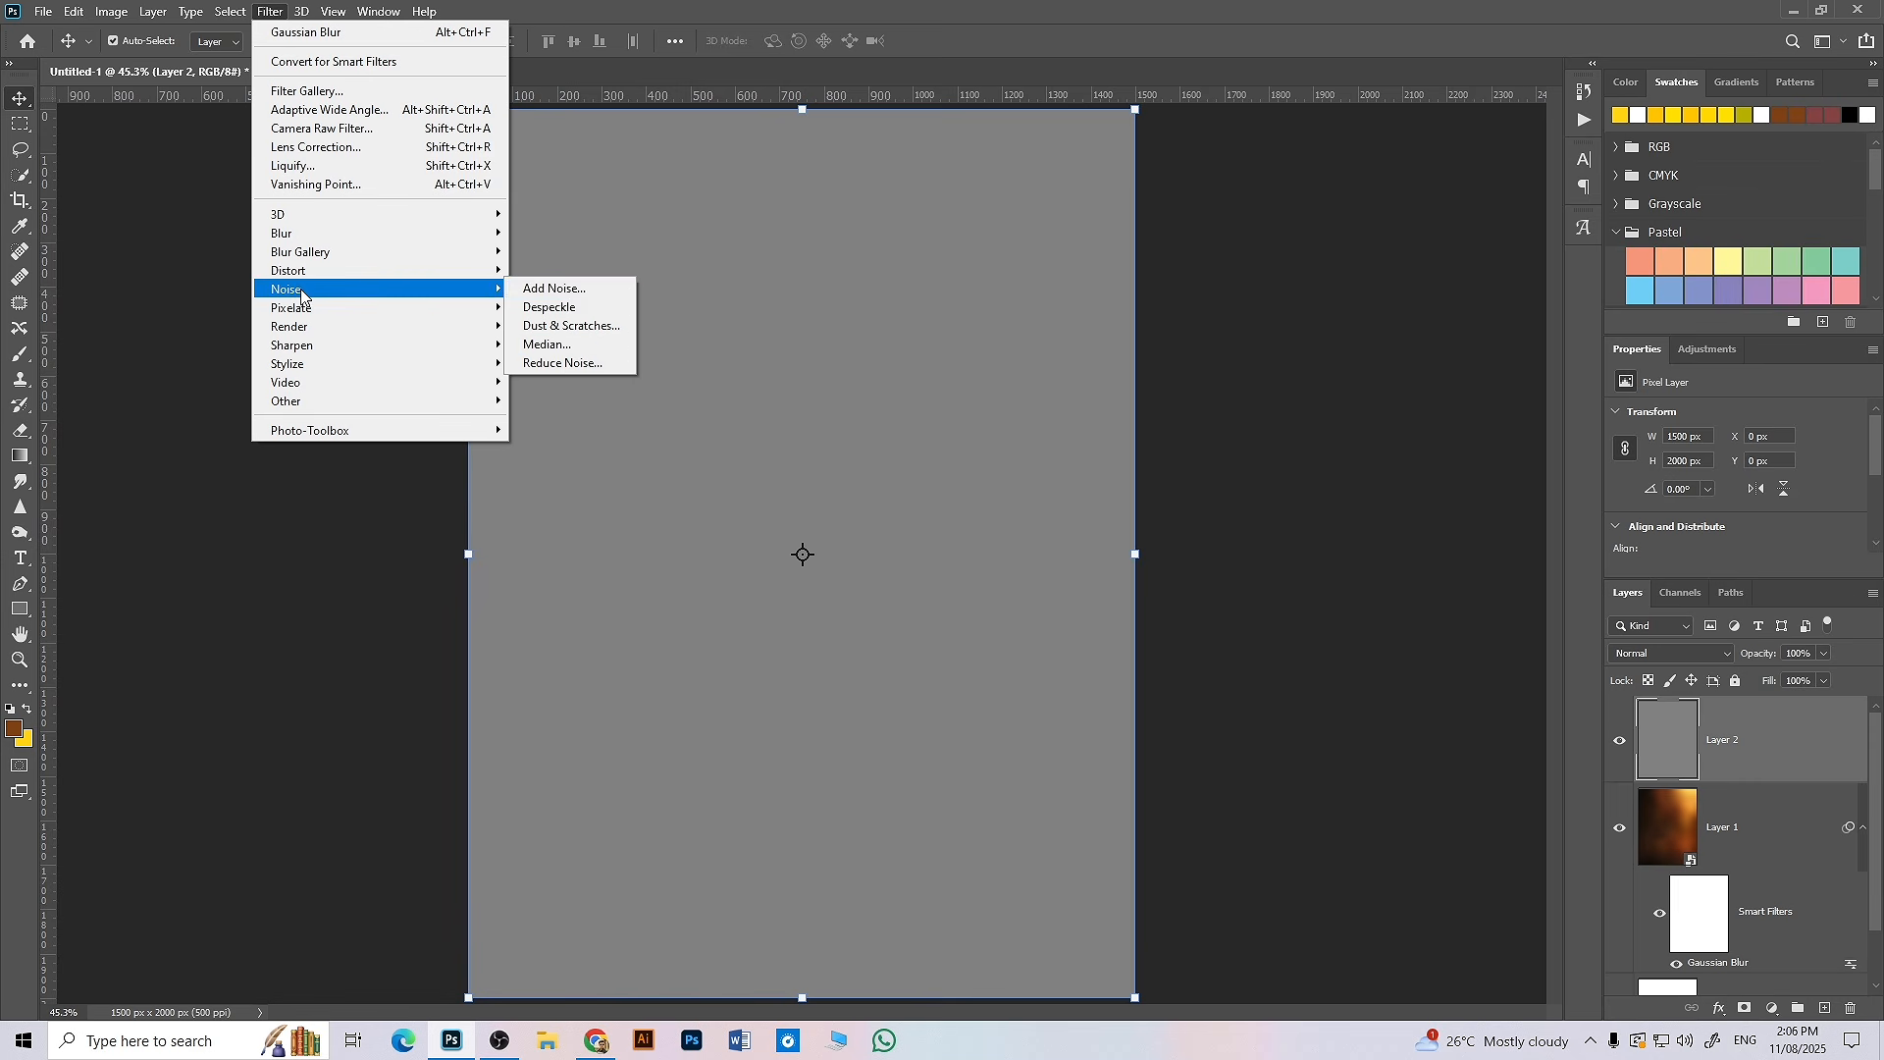
left_click(579, 290)
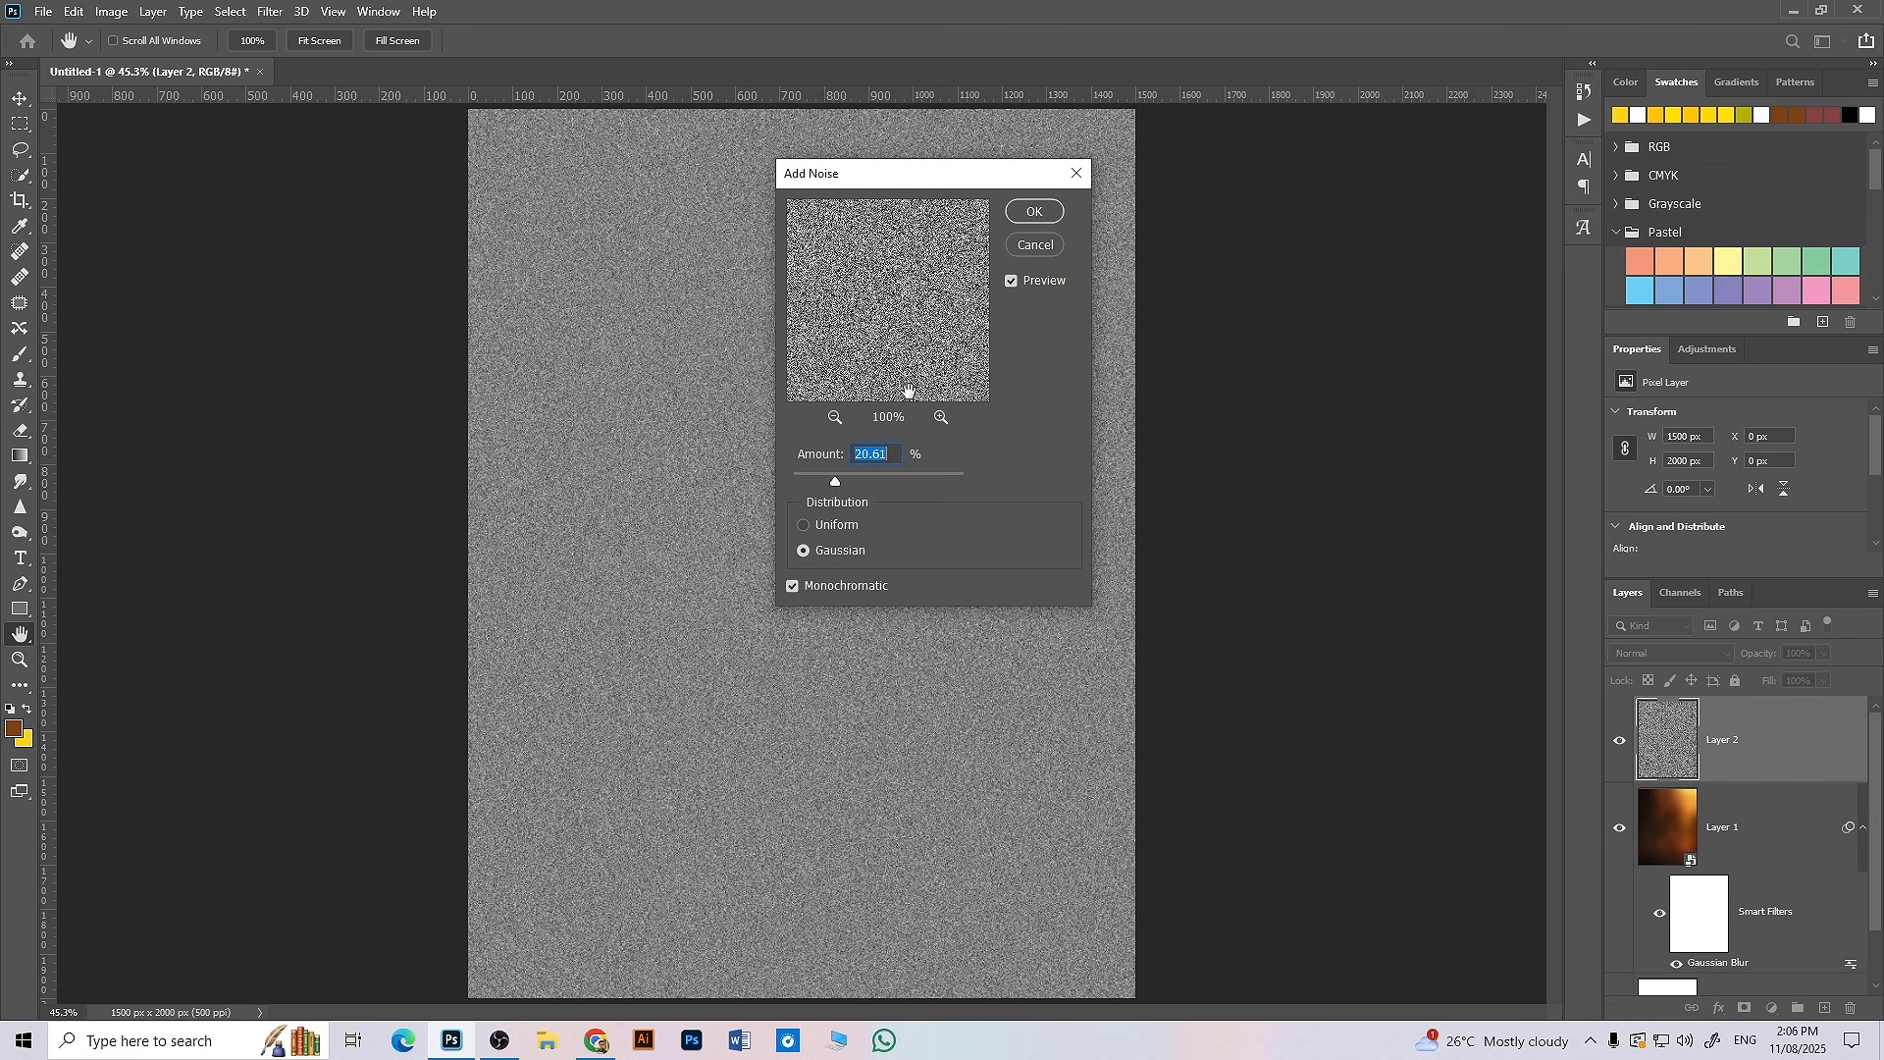
left_click(1032, 216)
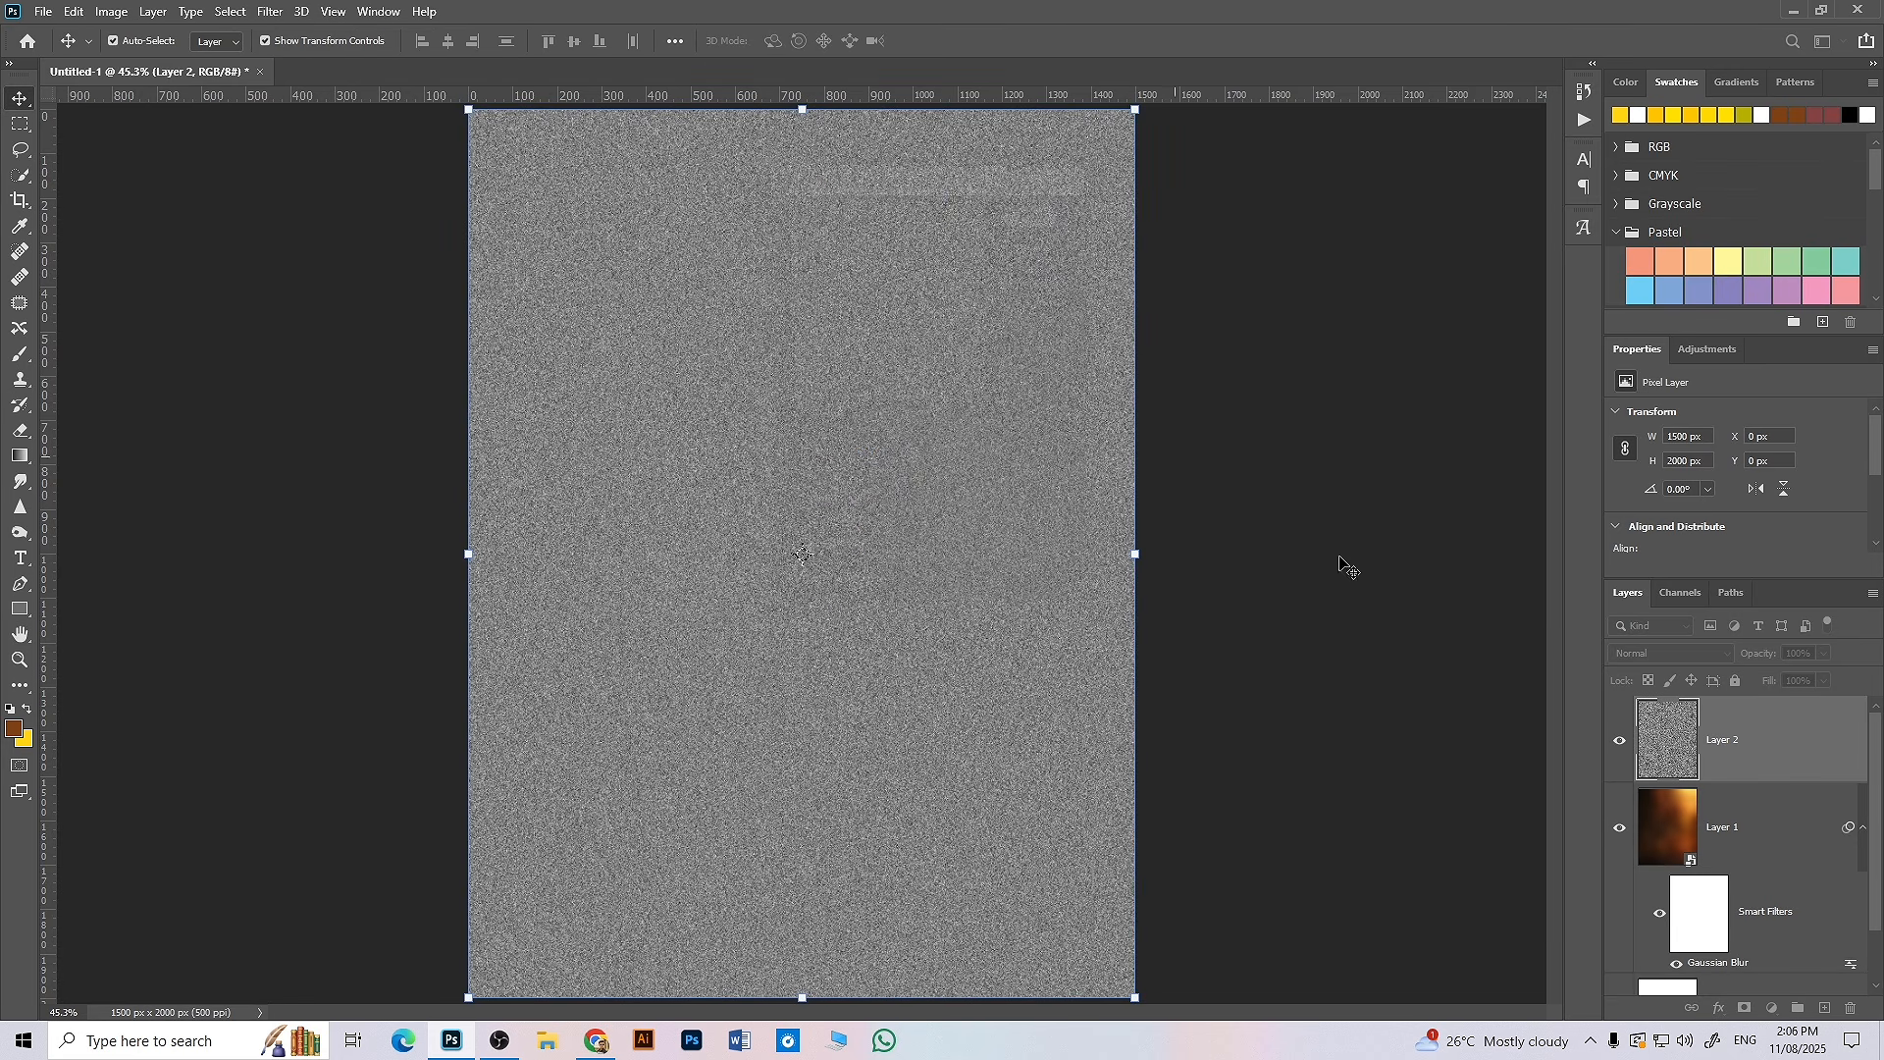
left_click(1644, 654)
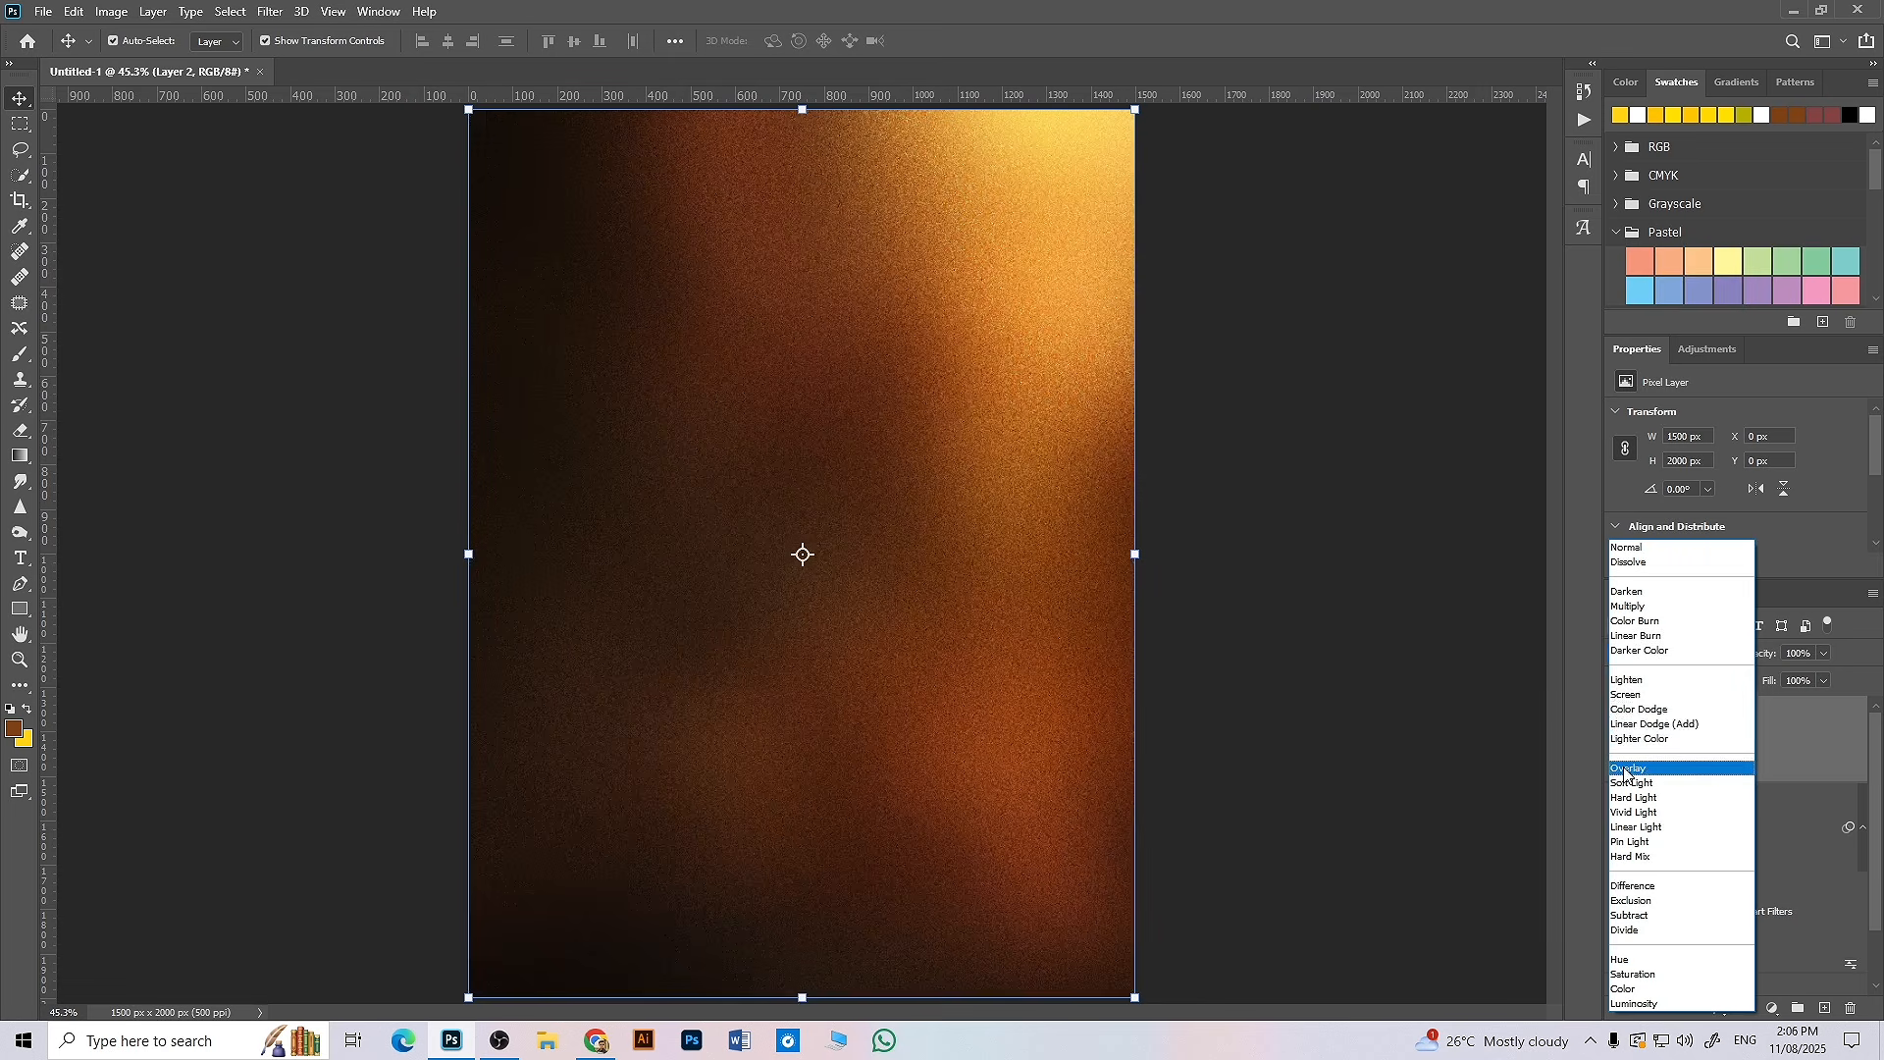
left_click(1627, 770)
- Emboss the noise layer at a 135° angle with a height of 3 pixels and an amount of 100%, and deselect the layer
left_click(270, 12)
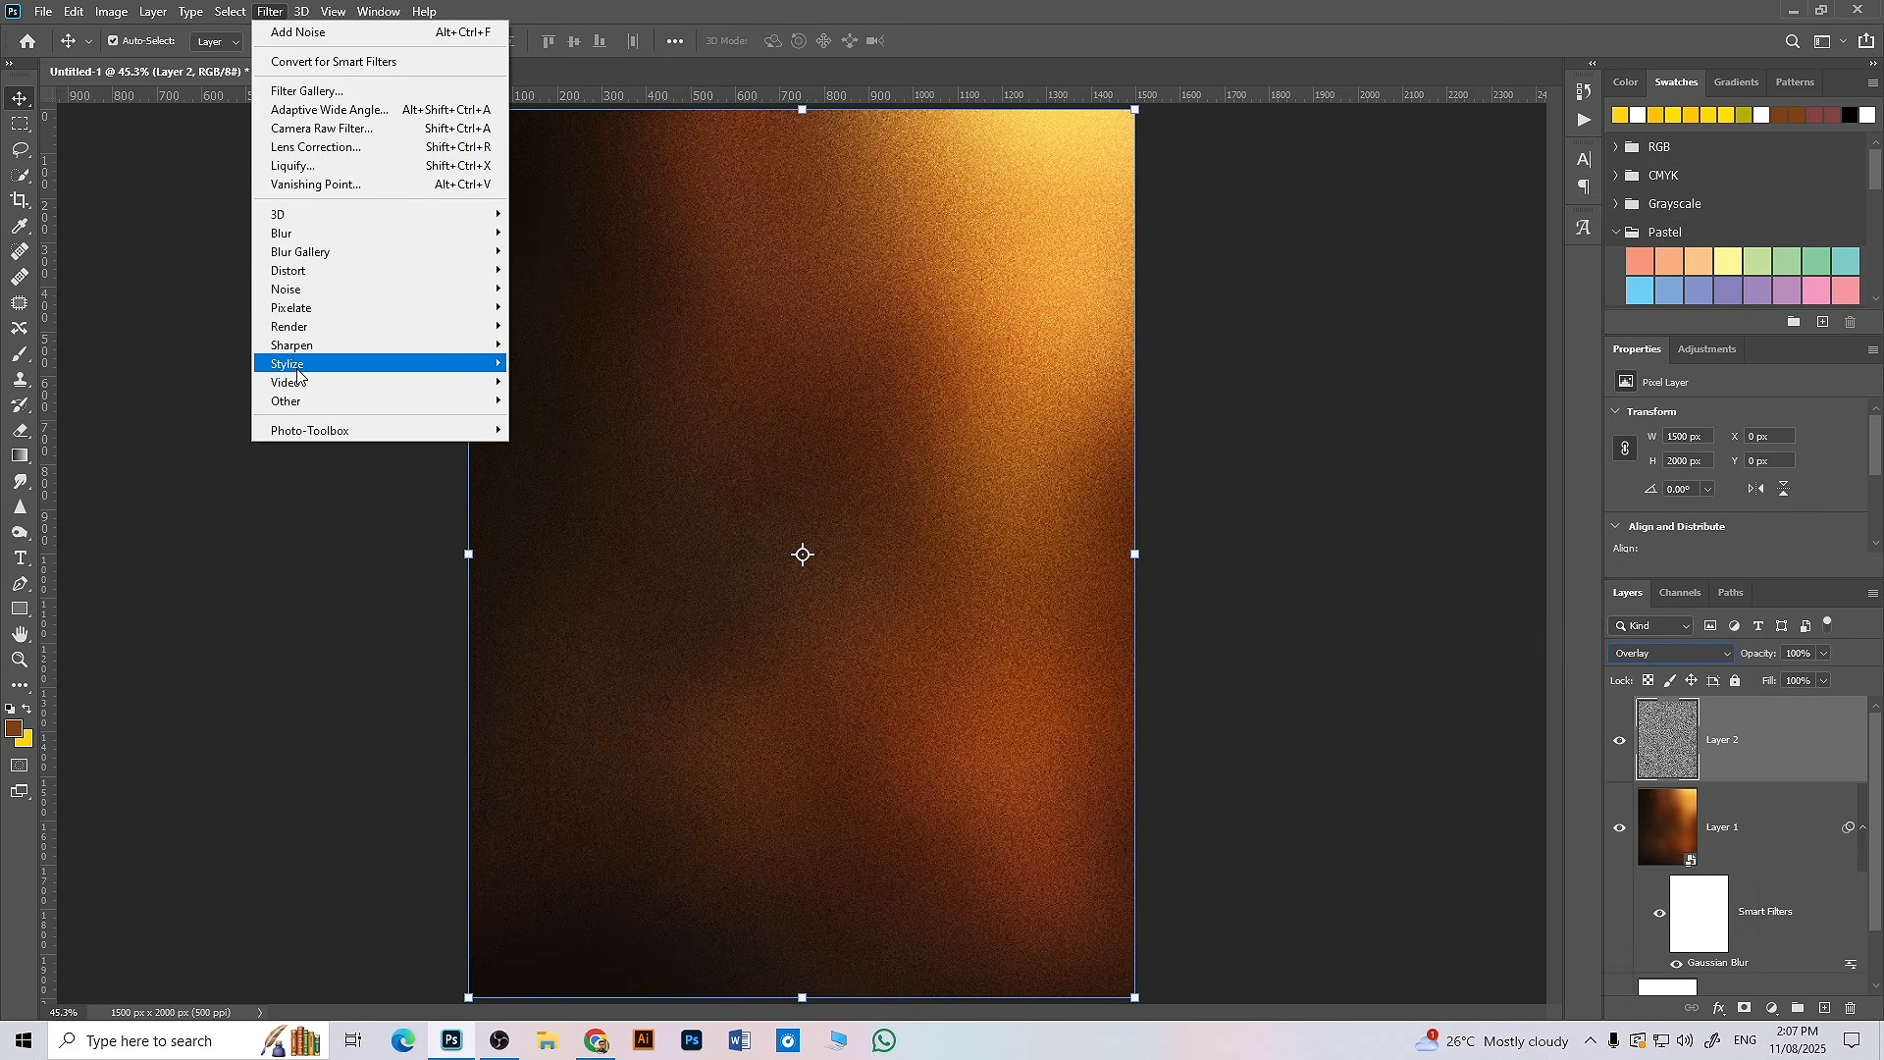
mouse_move(300, 365)
left_click(586, 383)
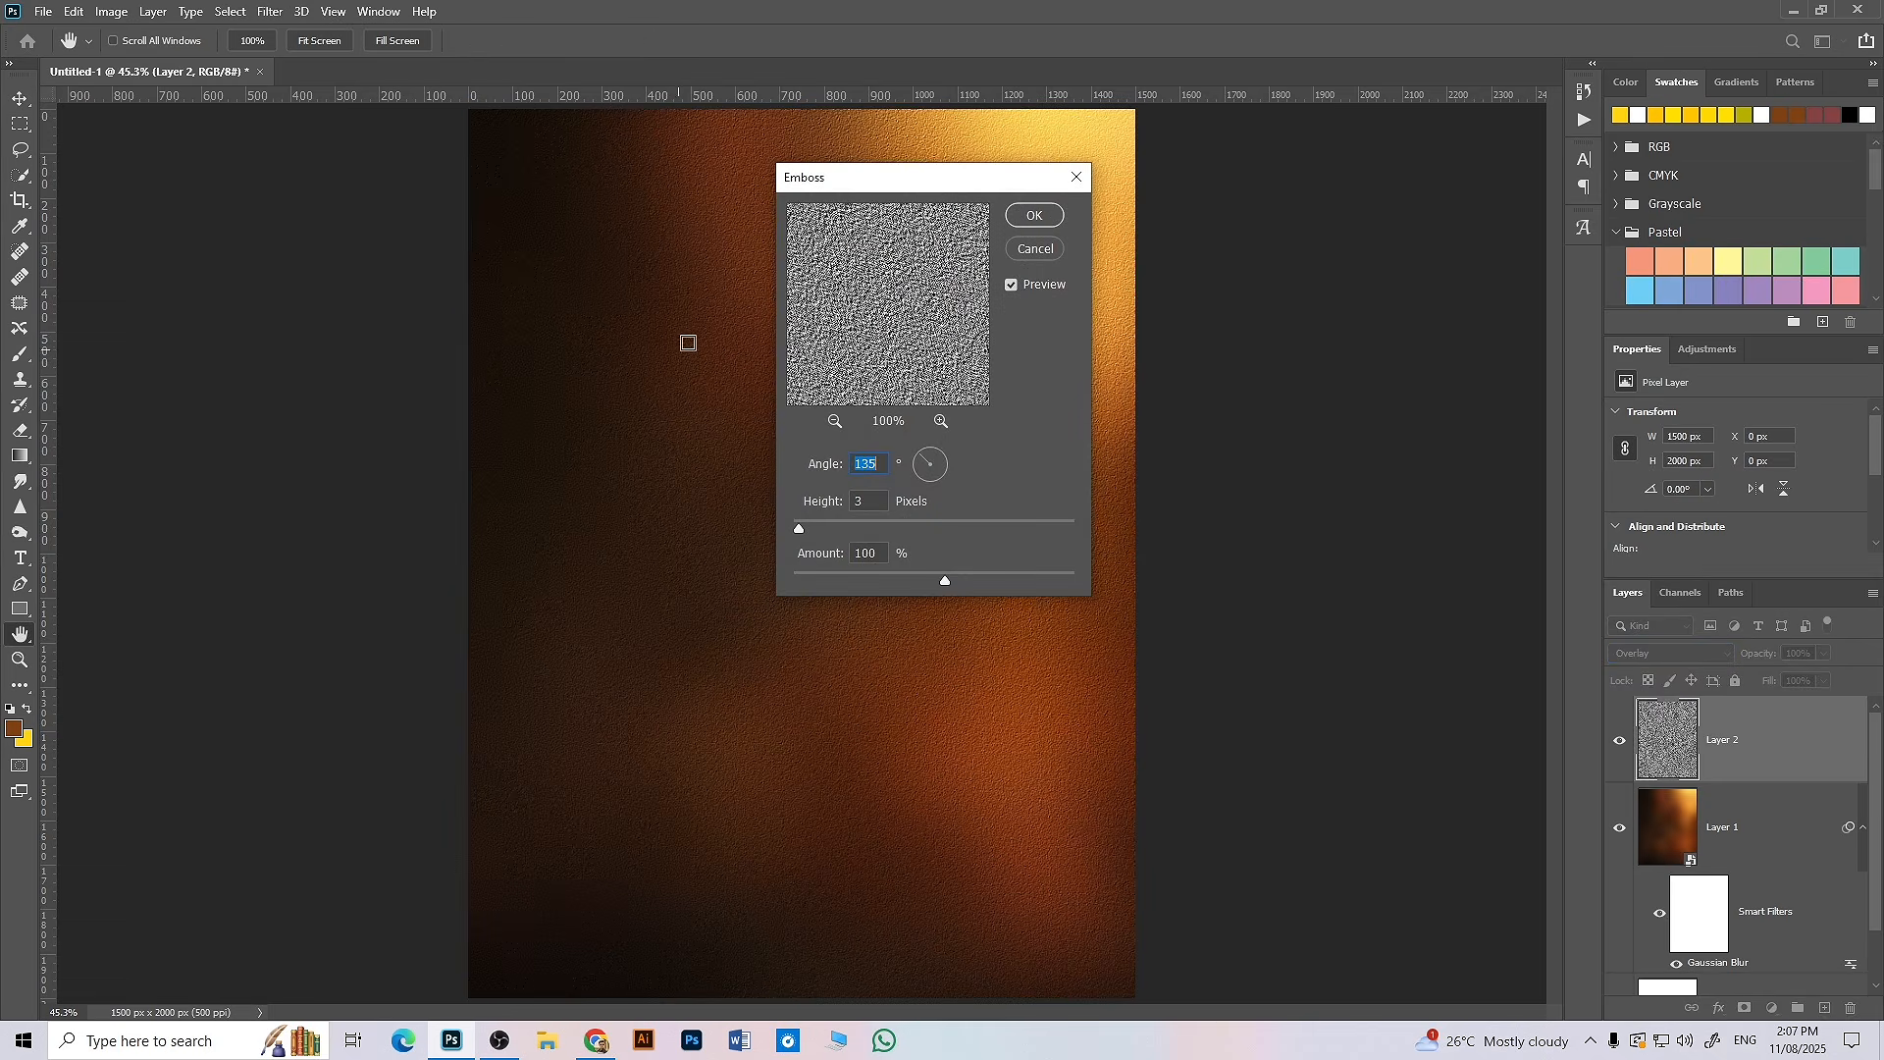
left_click(1033, 214)
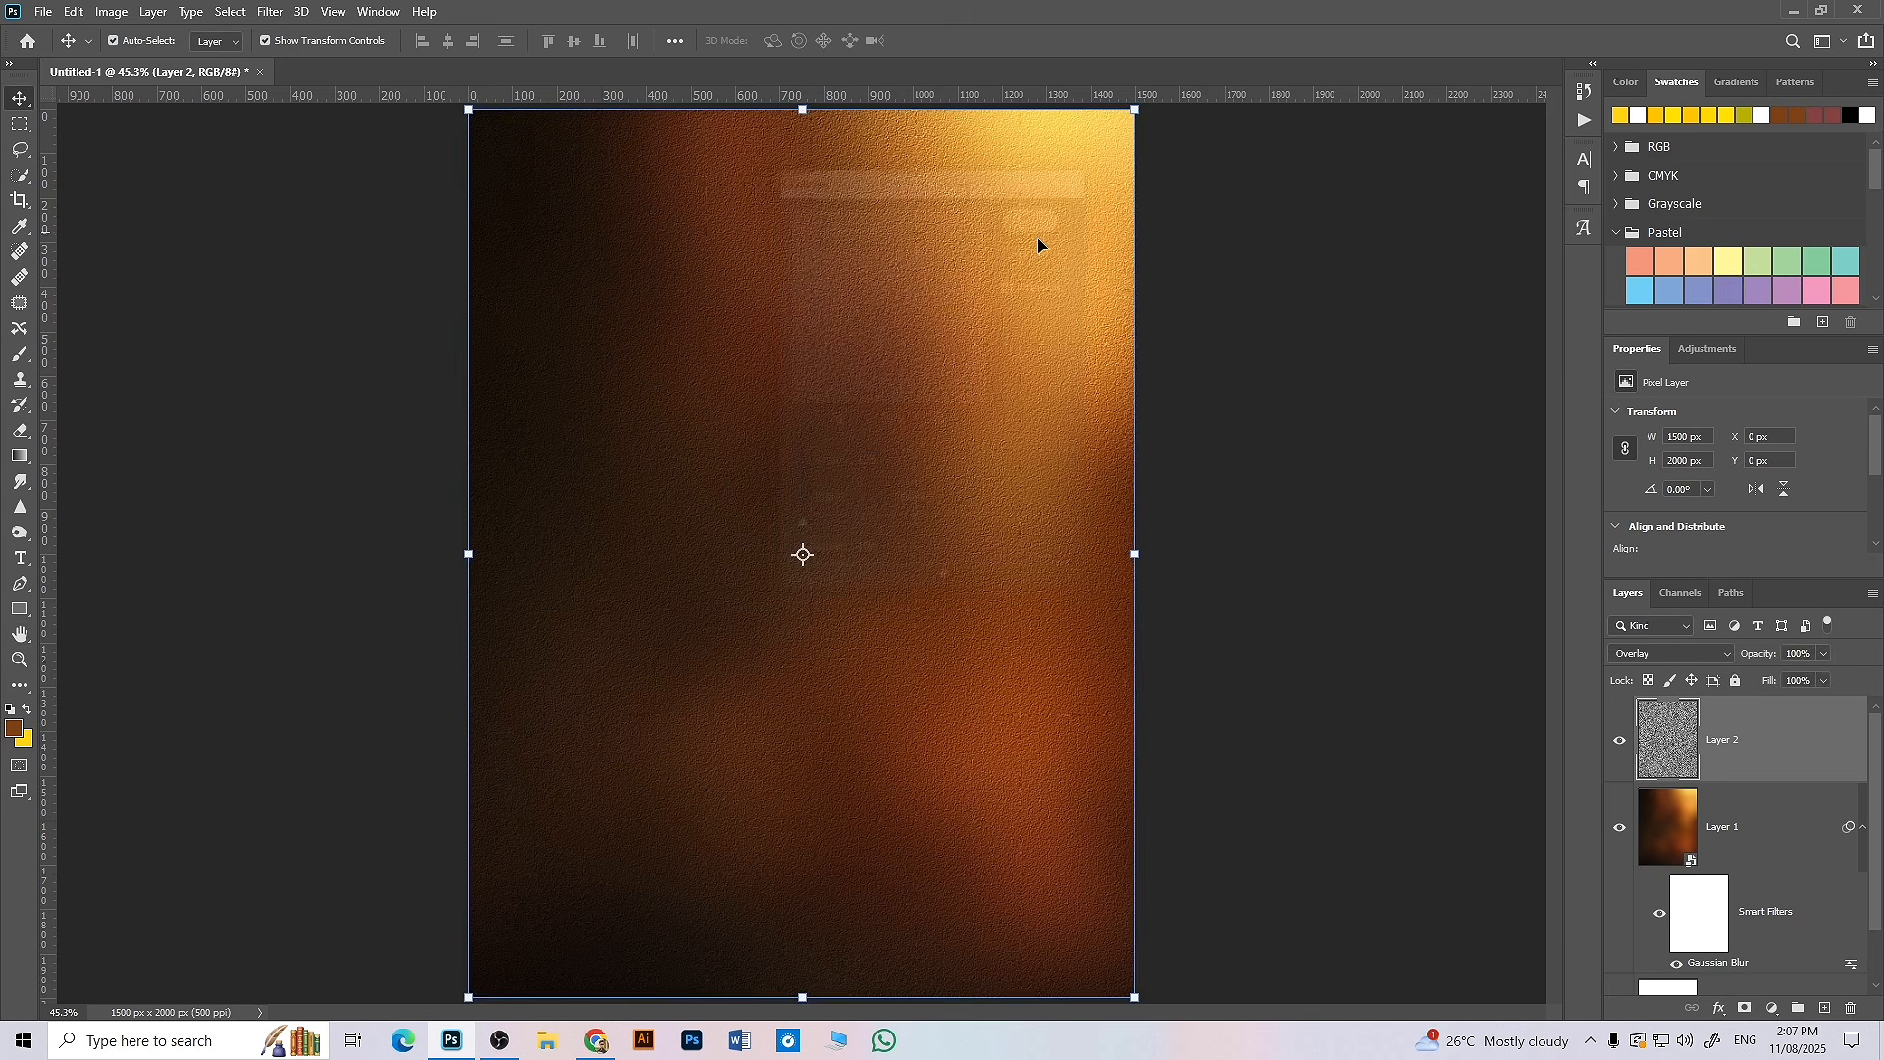
left_click(1237, 352)
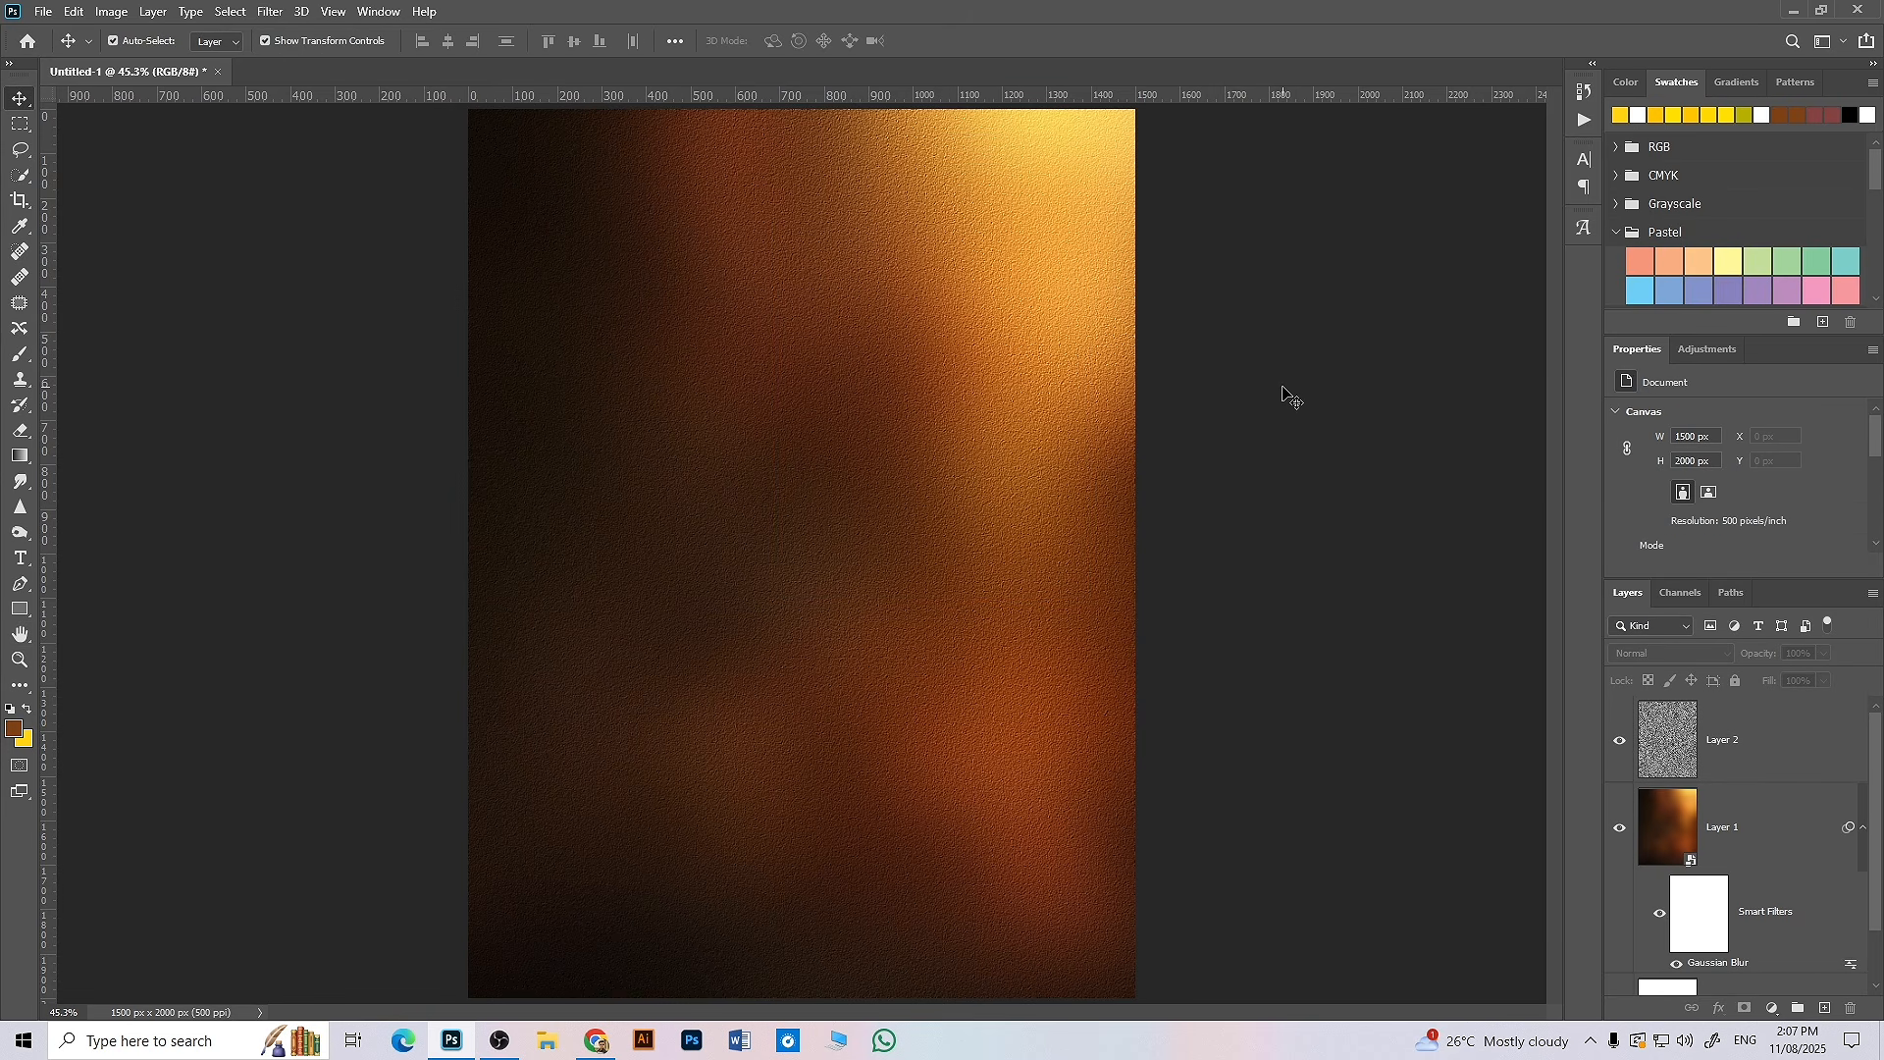
- Start a point text in the upper middle of the poster and reset its character formatting to the defaults
left_click(20, 558)
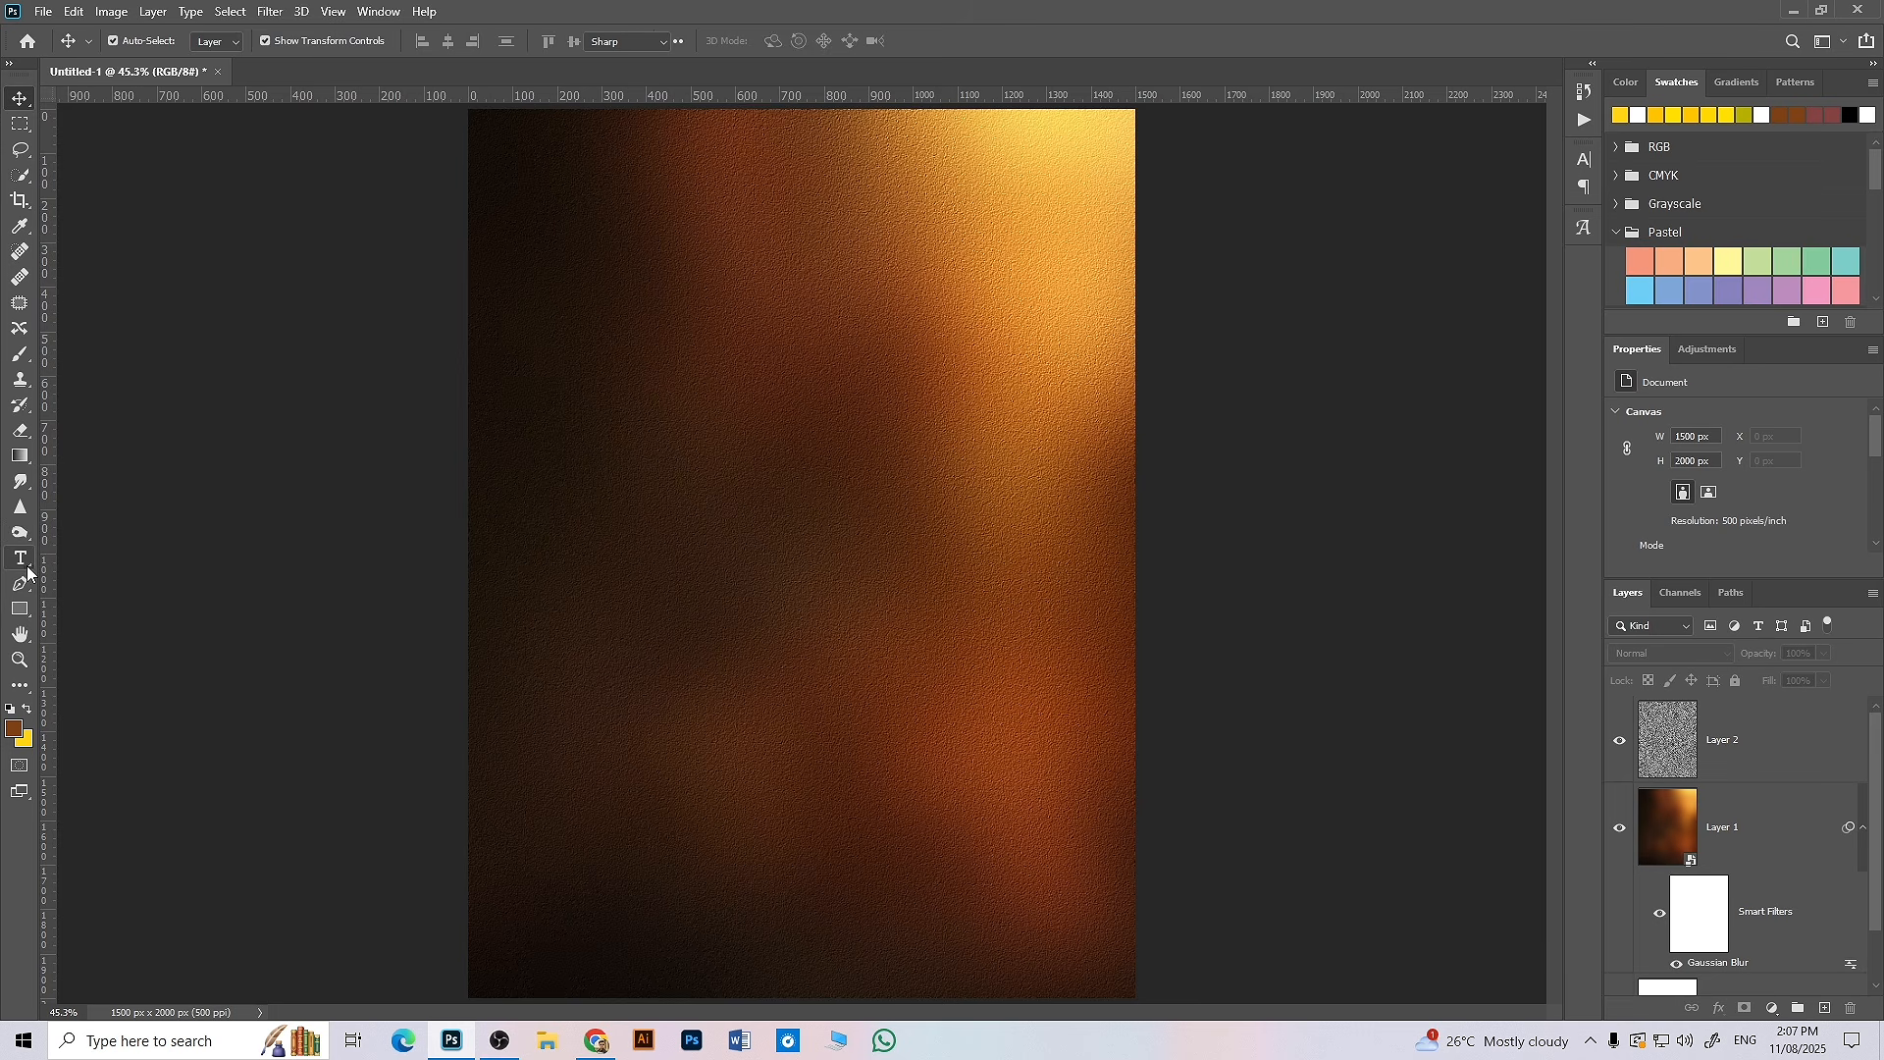
left_click(752, 420)
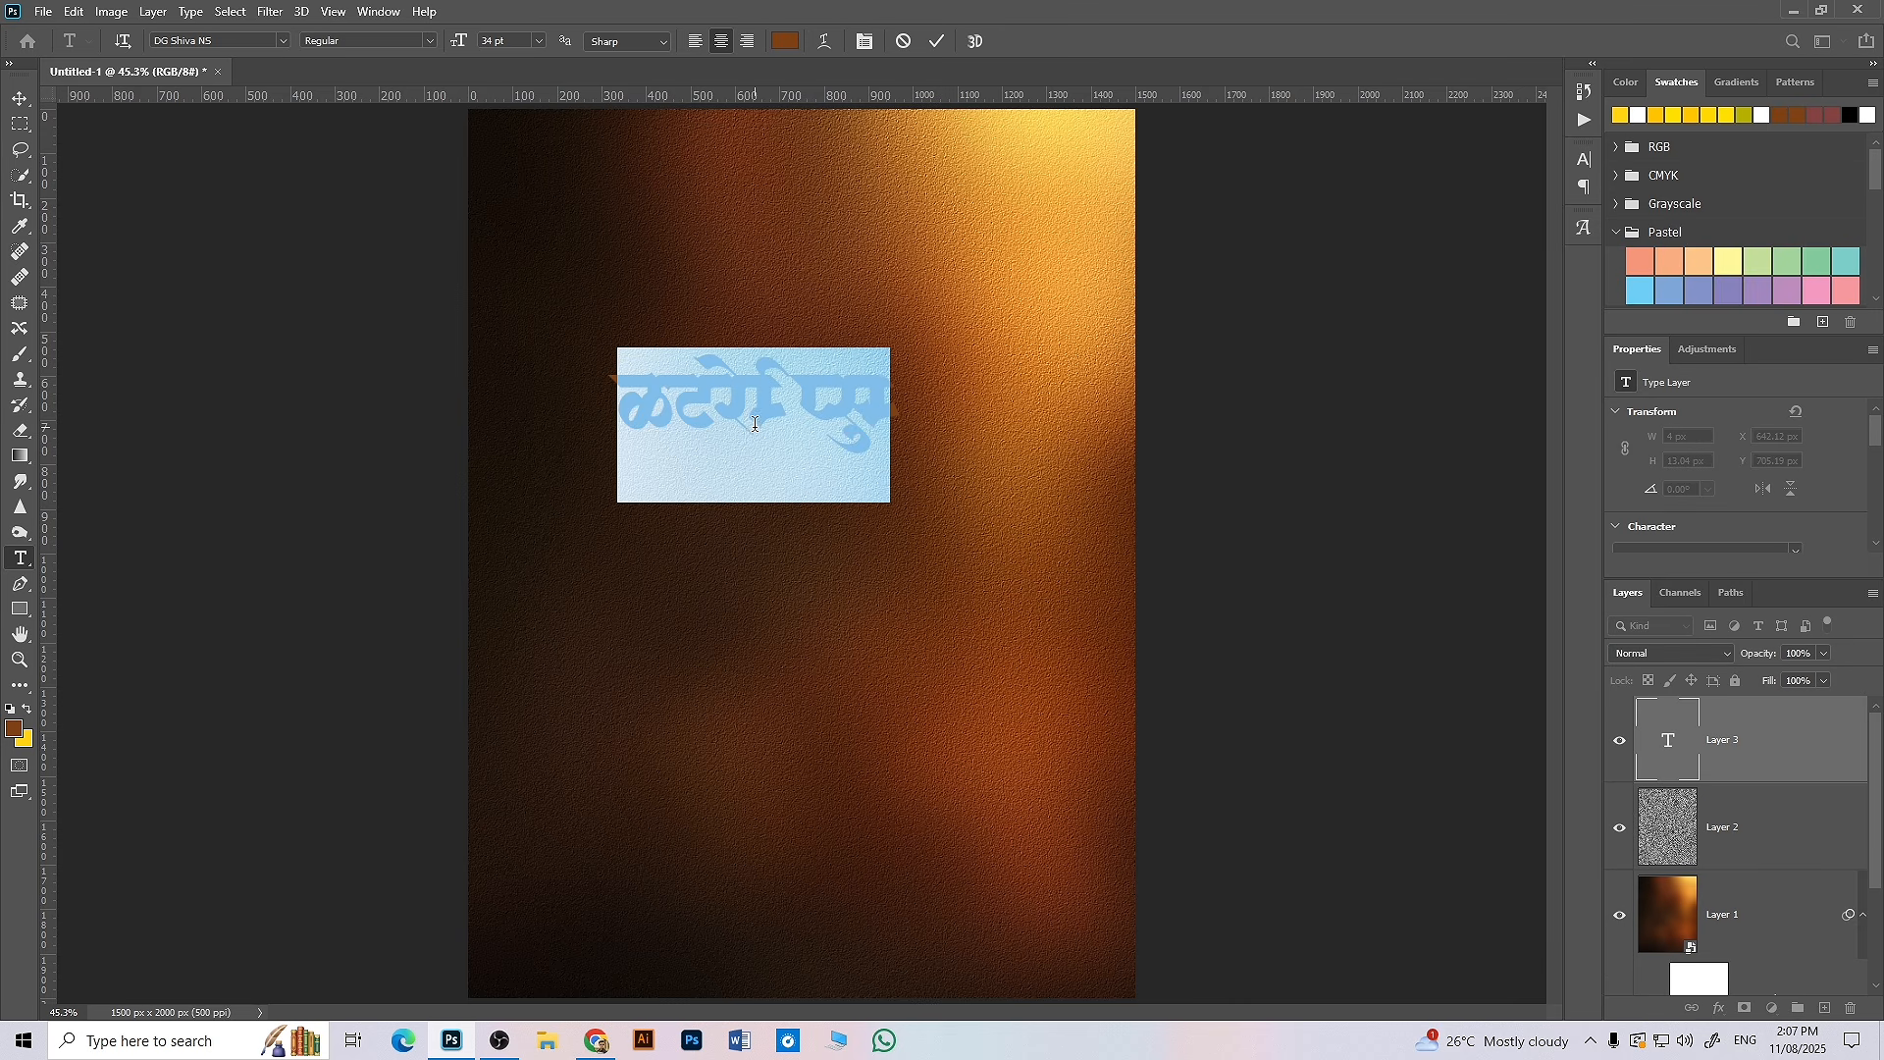
left_click(1585, 157)
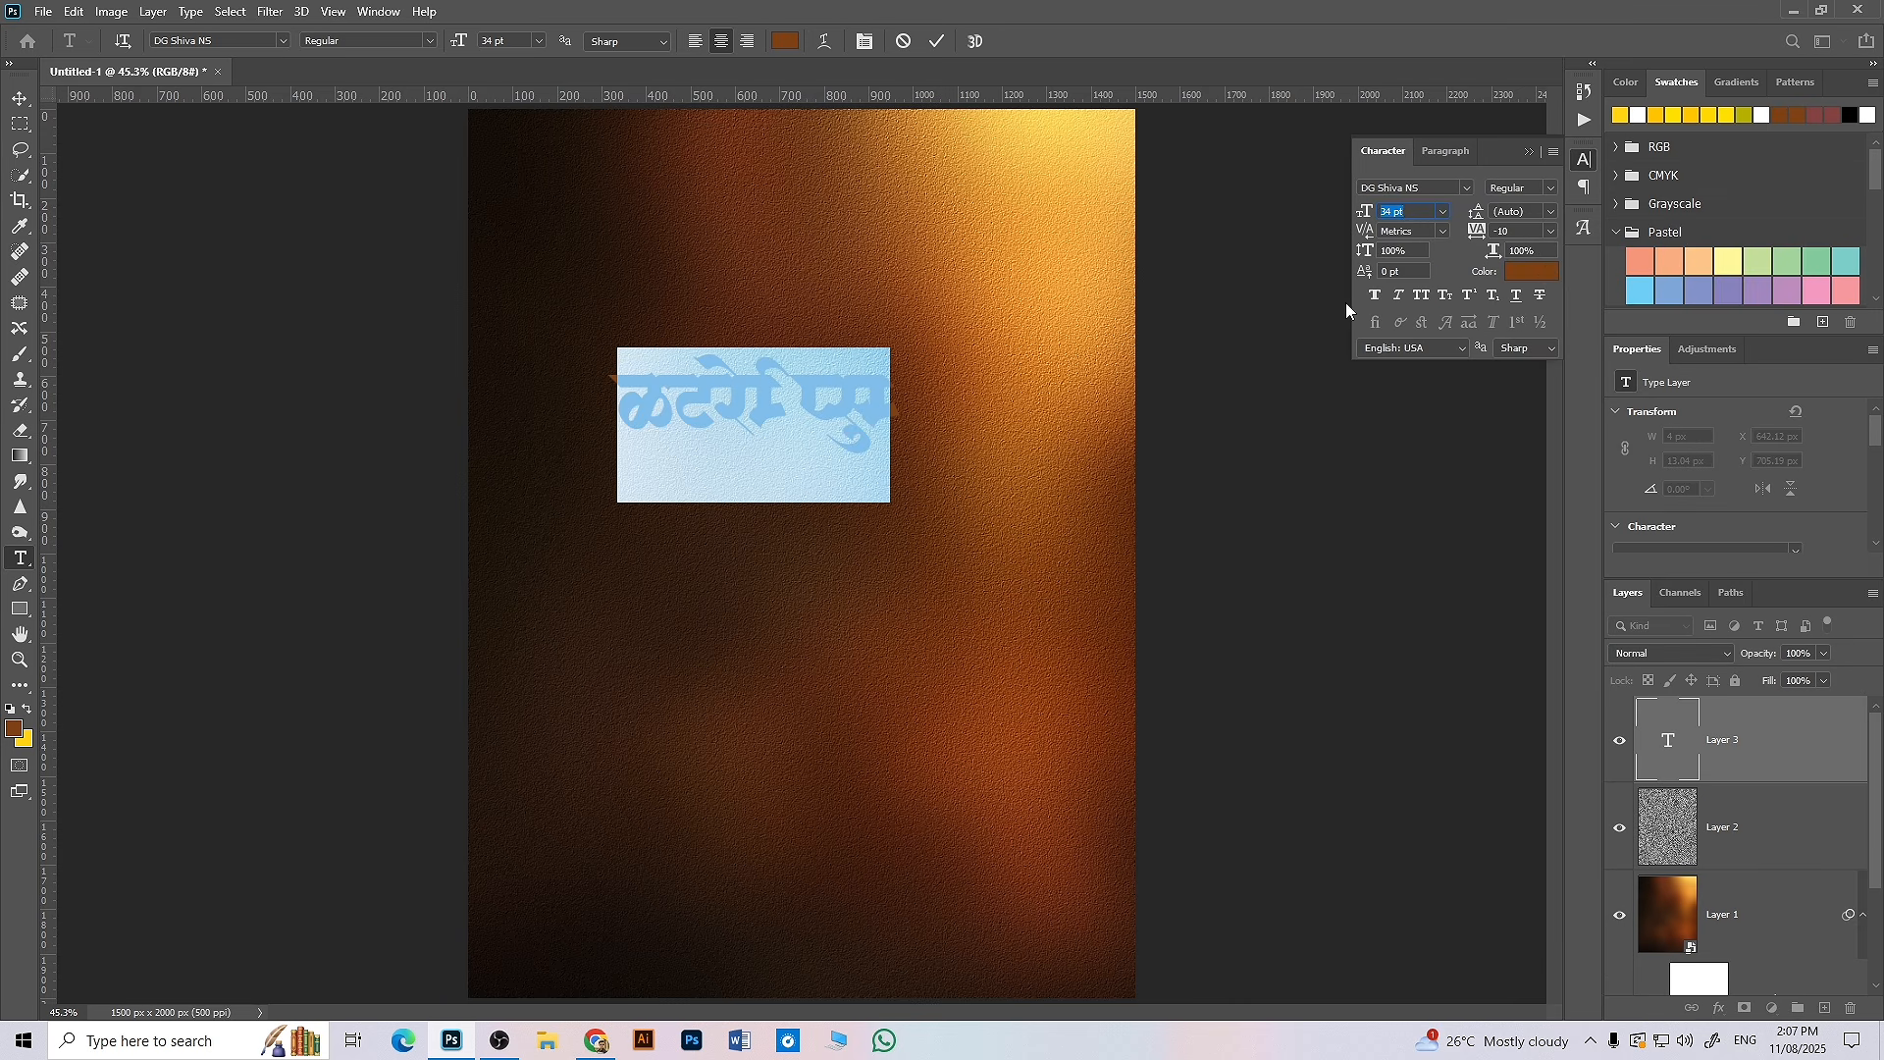
left_click(379, 11)
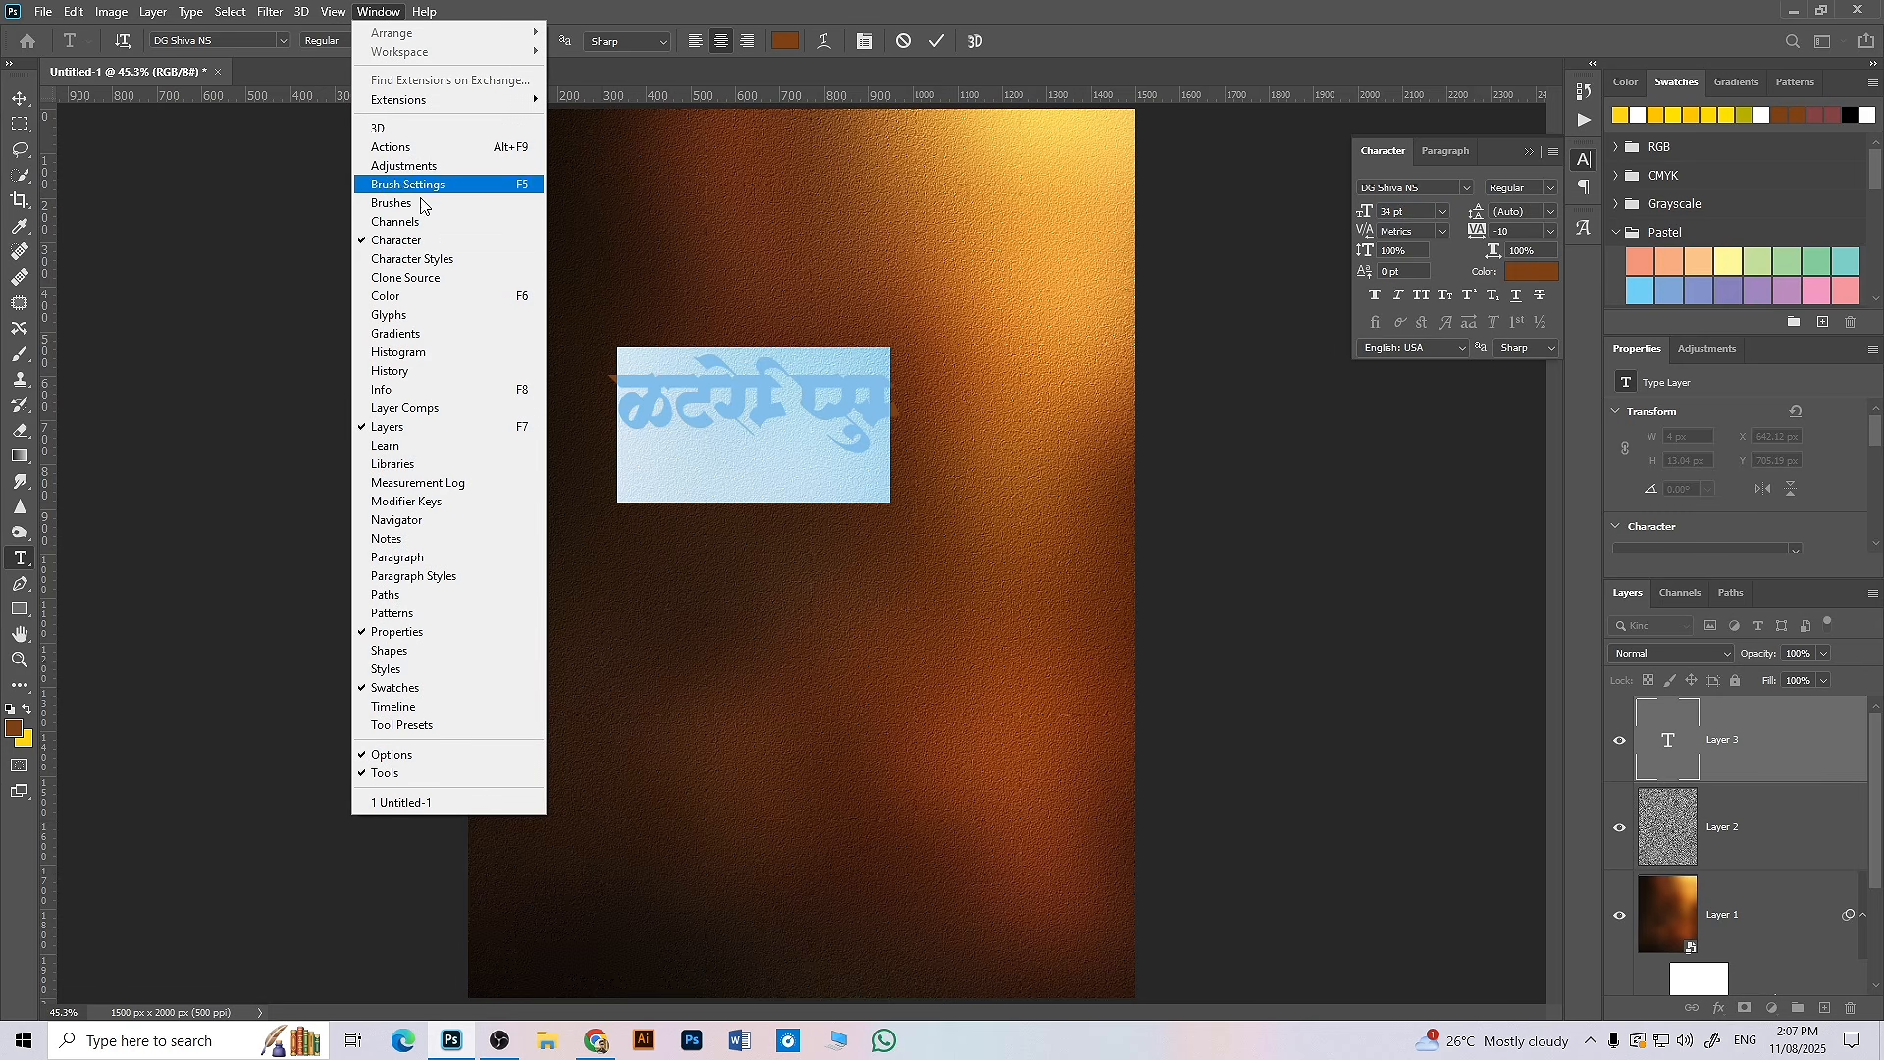
left_click(1383, 154)
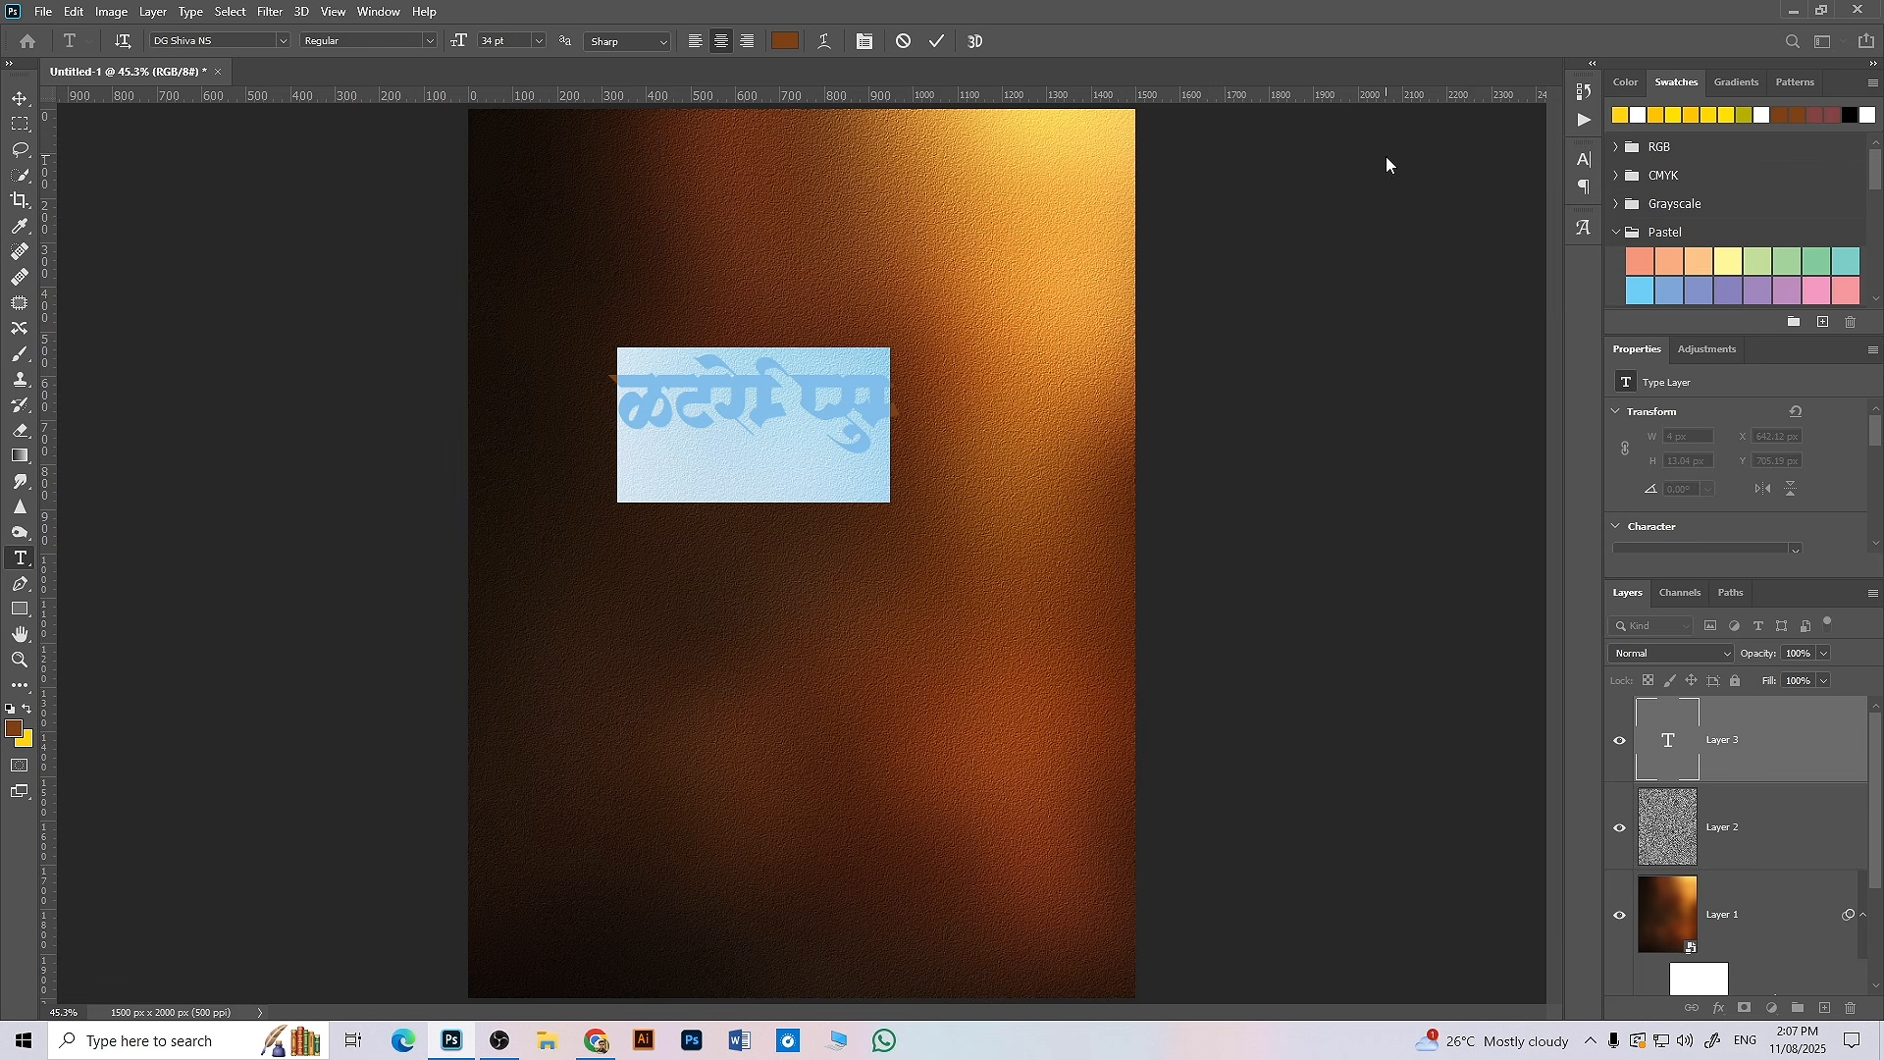
left_click(1583, 160)
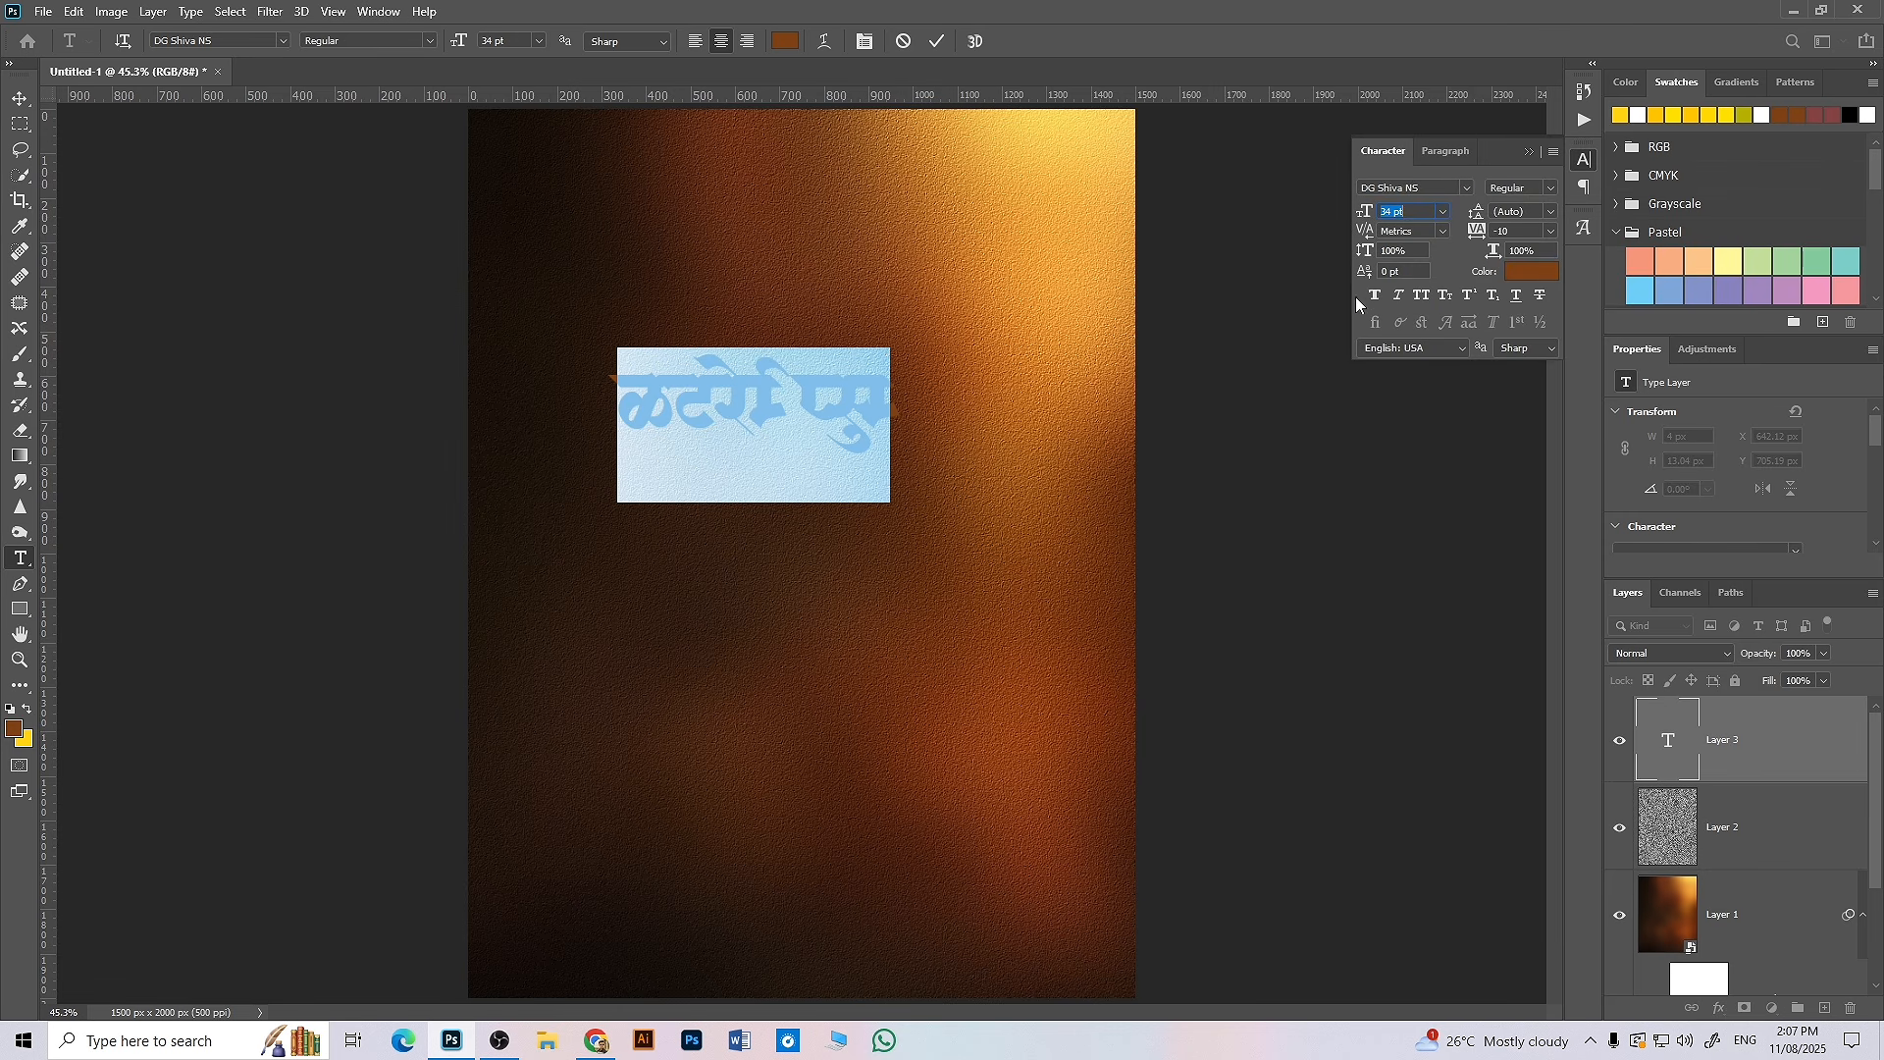
left_click(1554, 154)
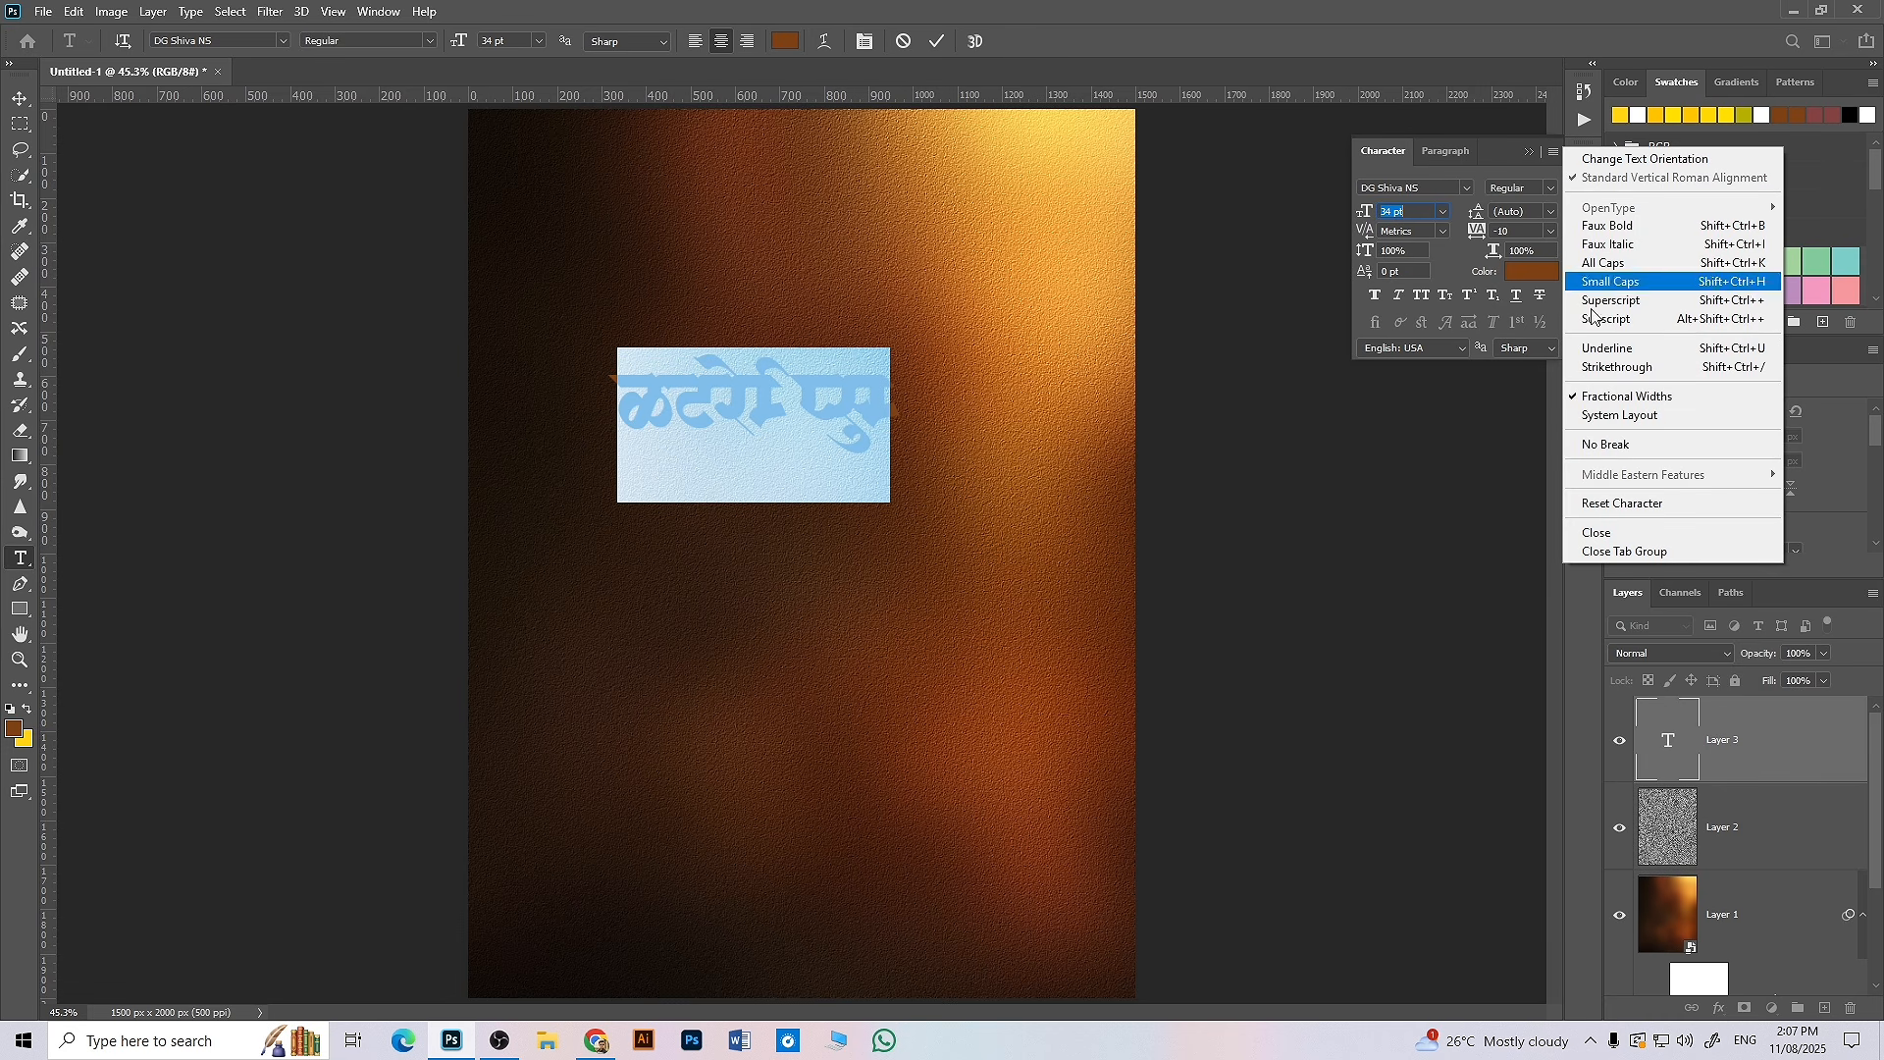
left_click(1624, 502)
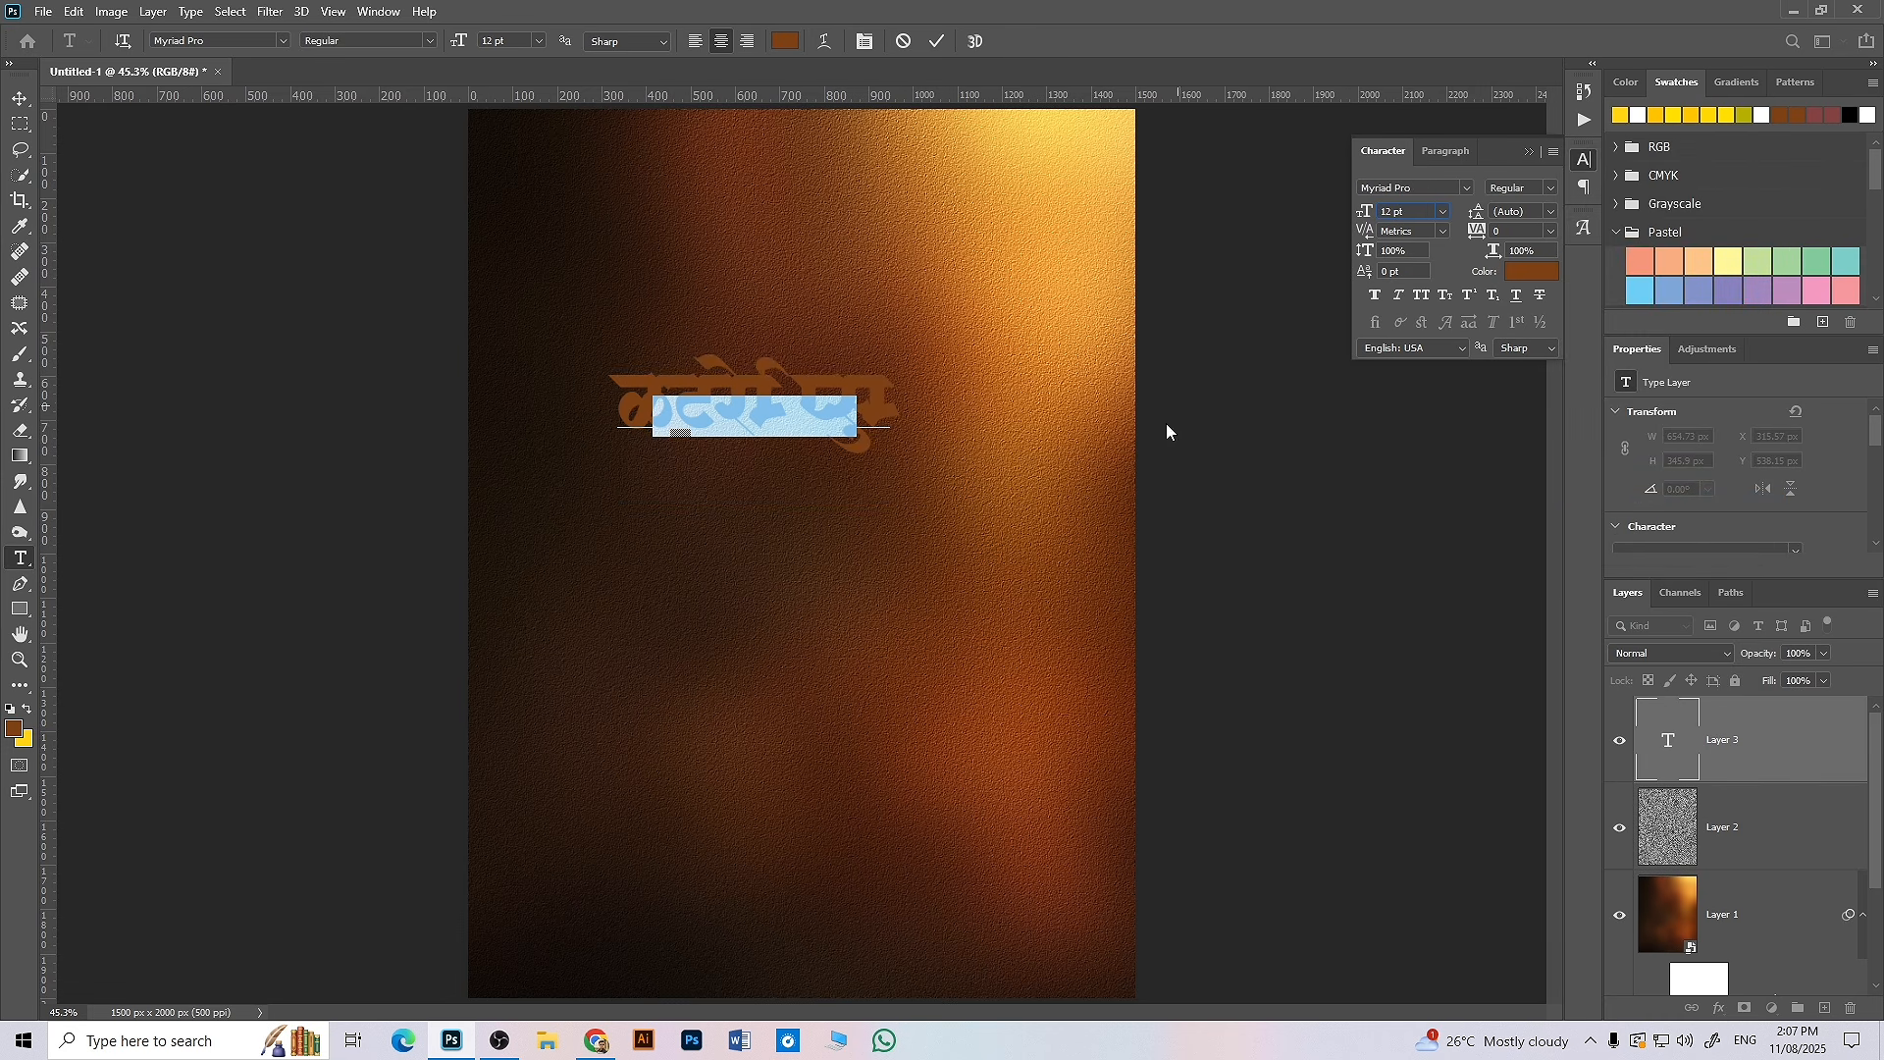
- Set the placeholder text's color to white and its size to 20 pt
left_click(1521, 272)
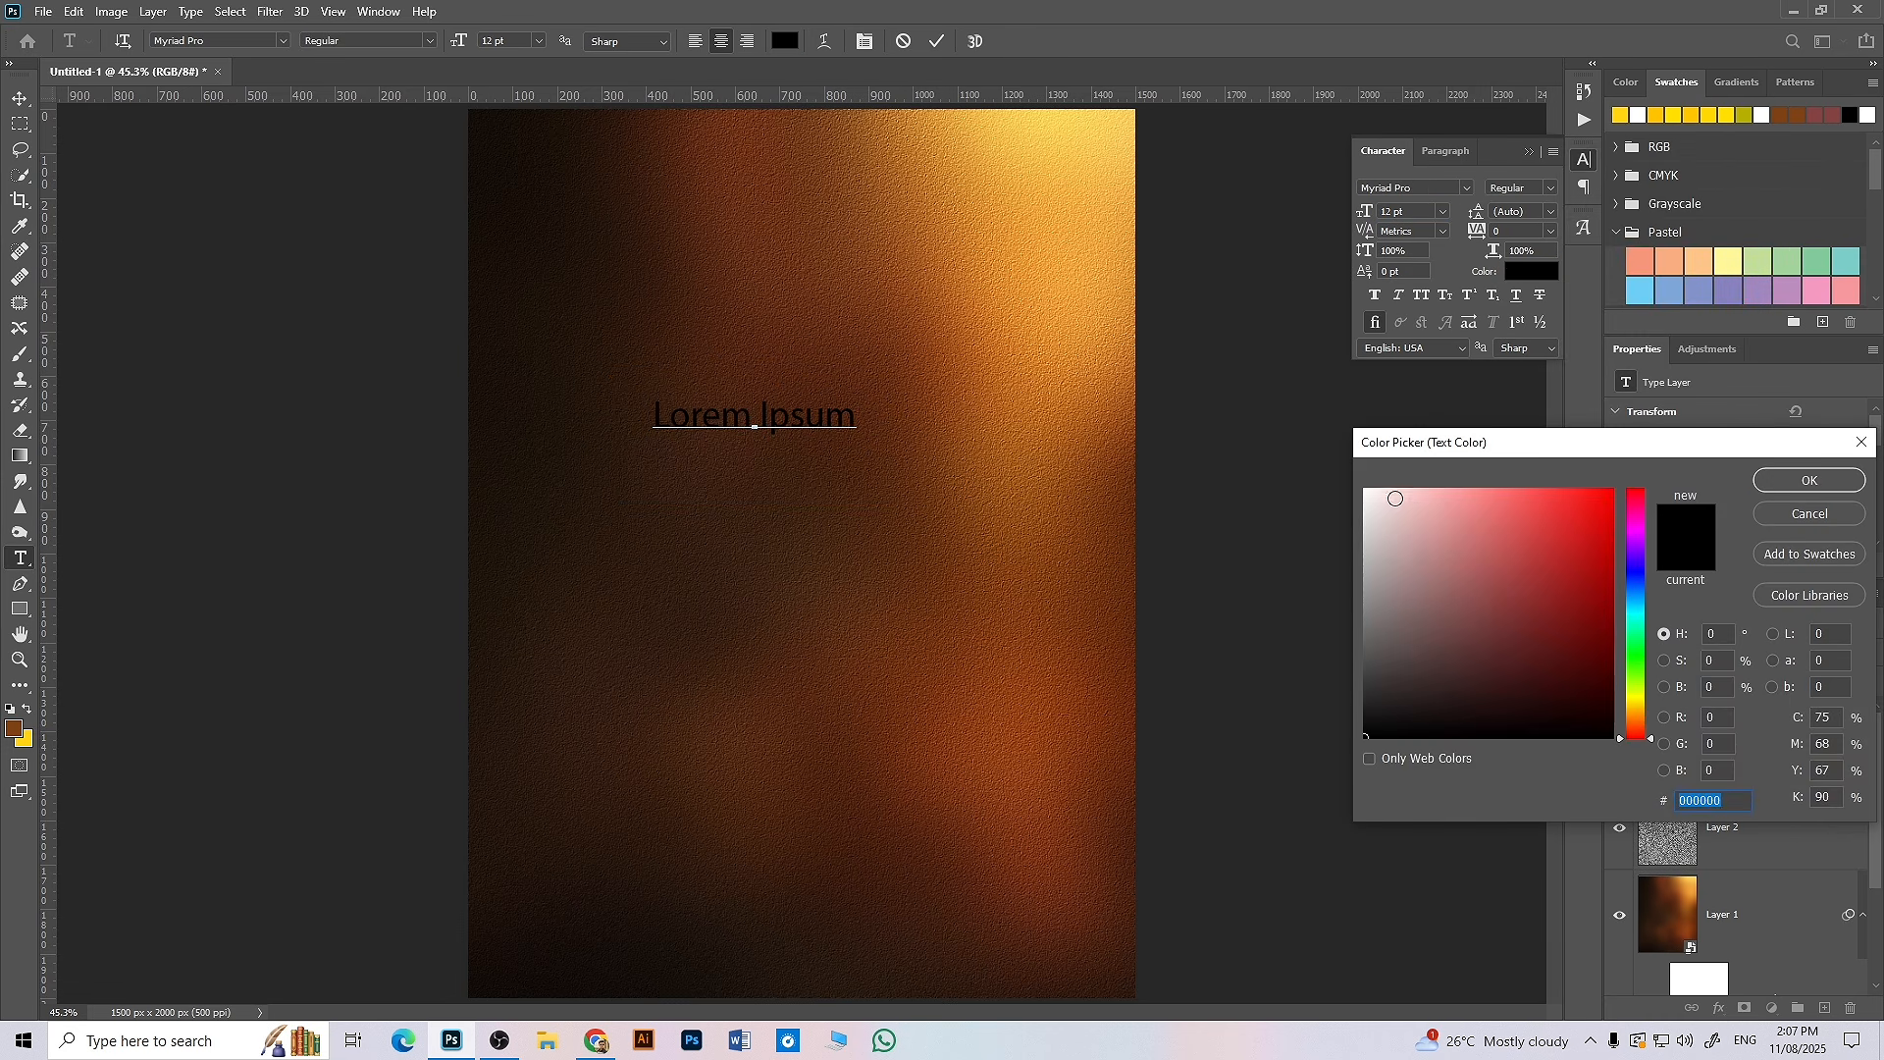
left_click(1364, 487)
left_click(1809, 479)
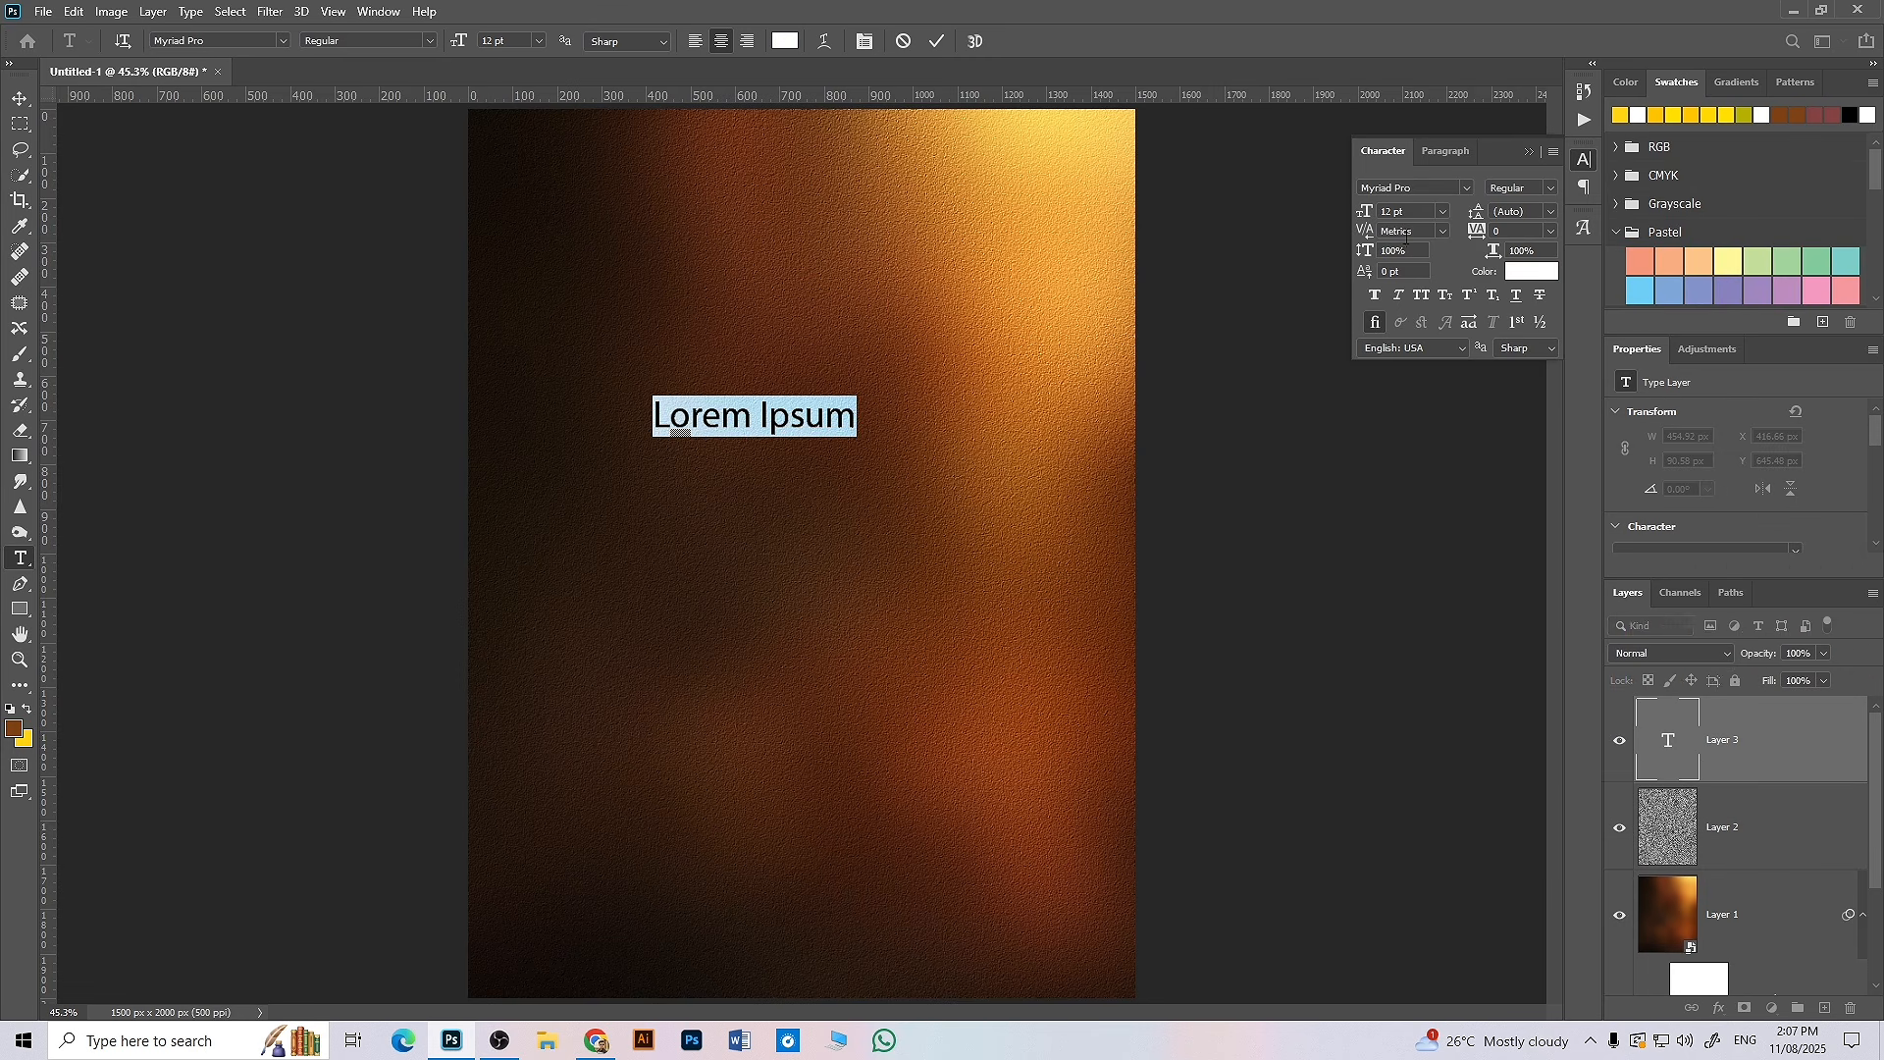
left_click_drag(1371, 221, 1392, 218)
- Search the fonts for "shiva" and apply DG Shiva NS Regular to the placeholder text
left_click(1426, 185)
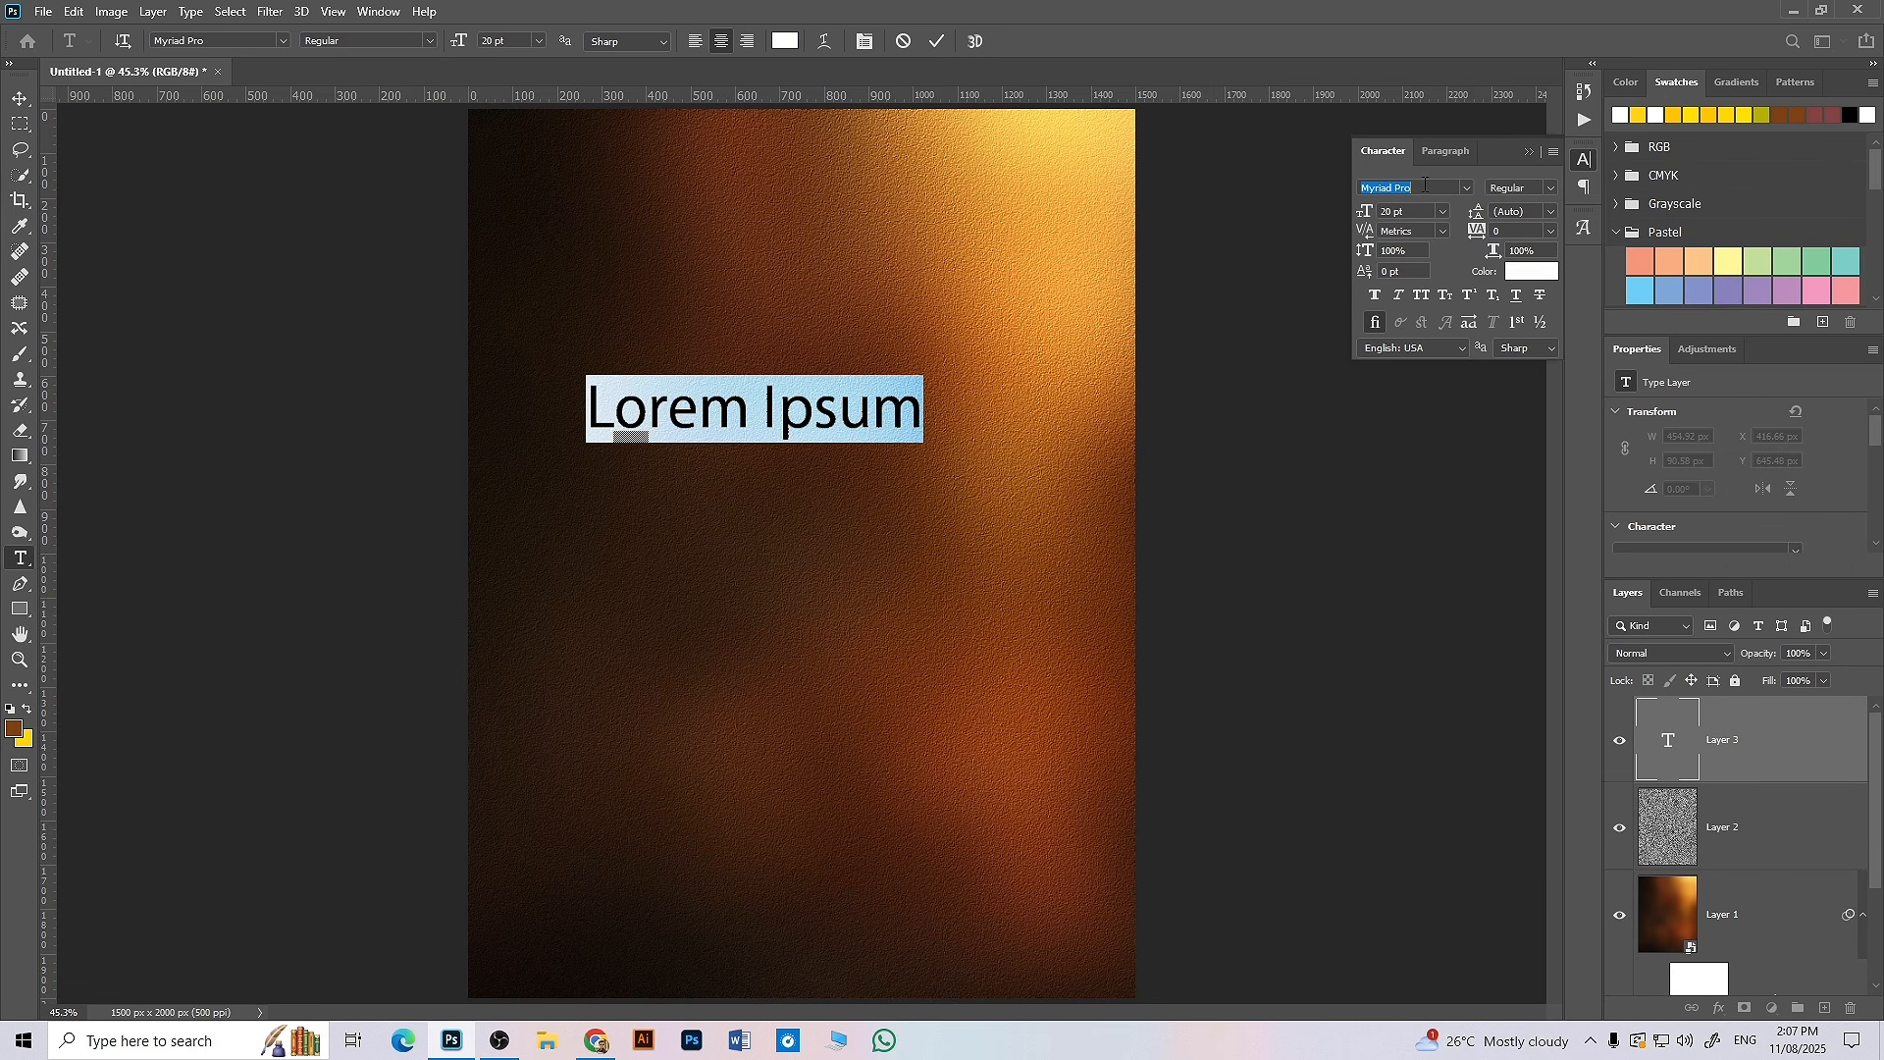
type("shi")
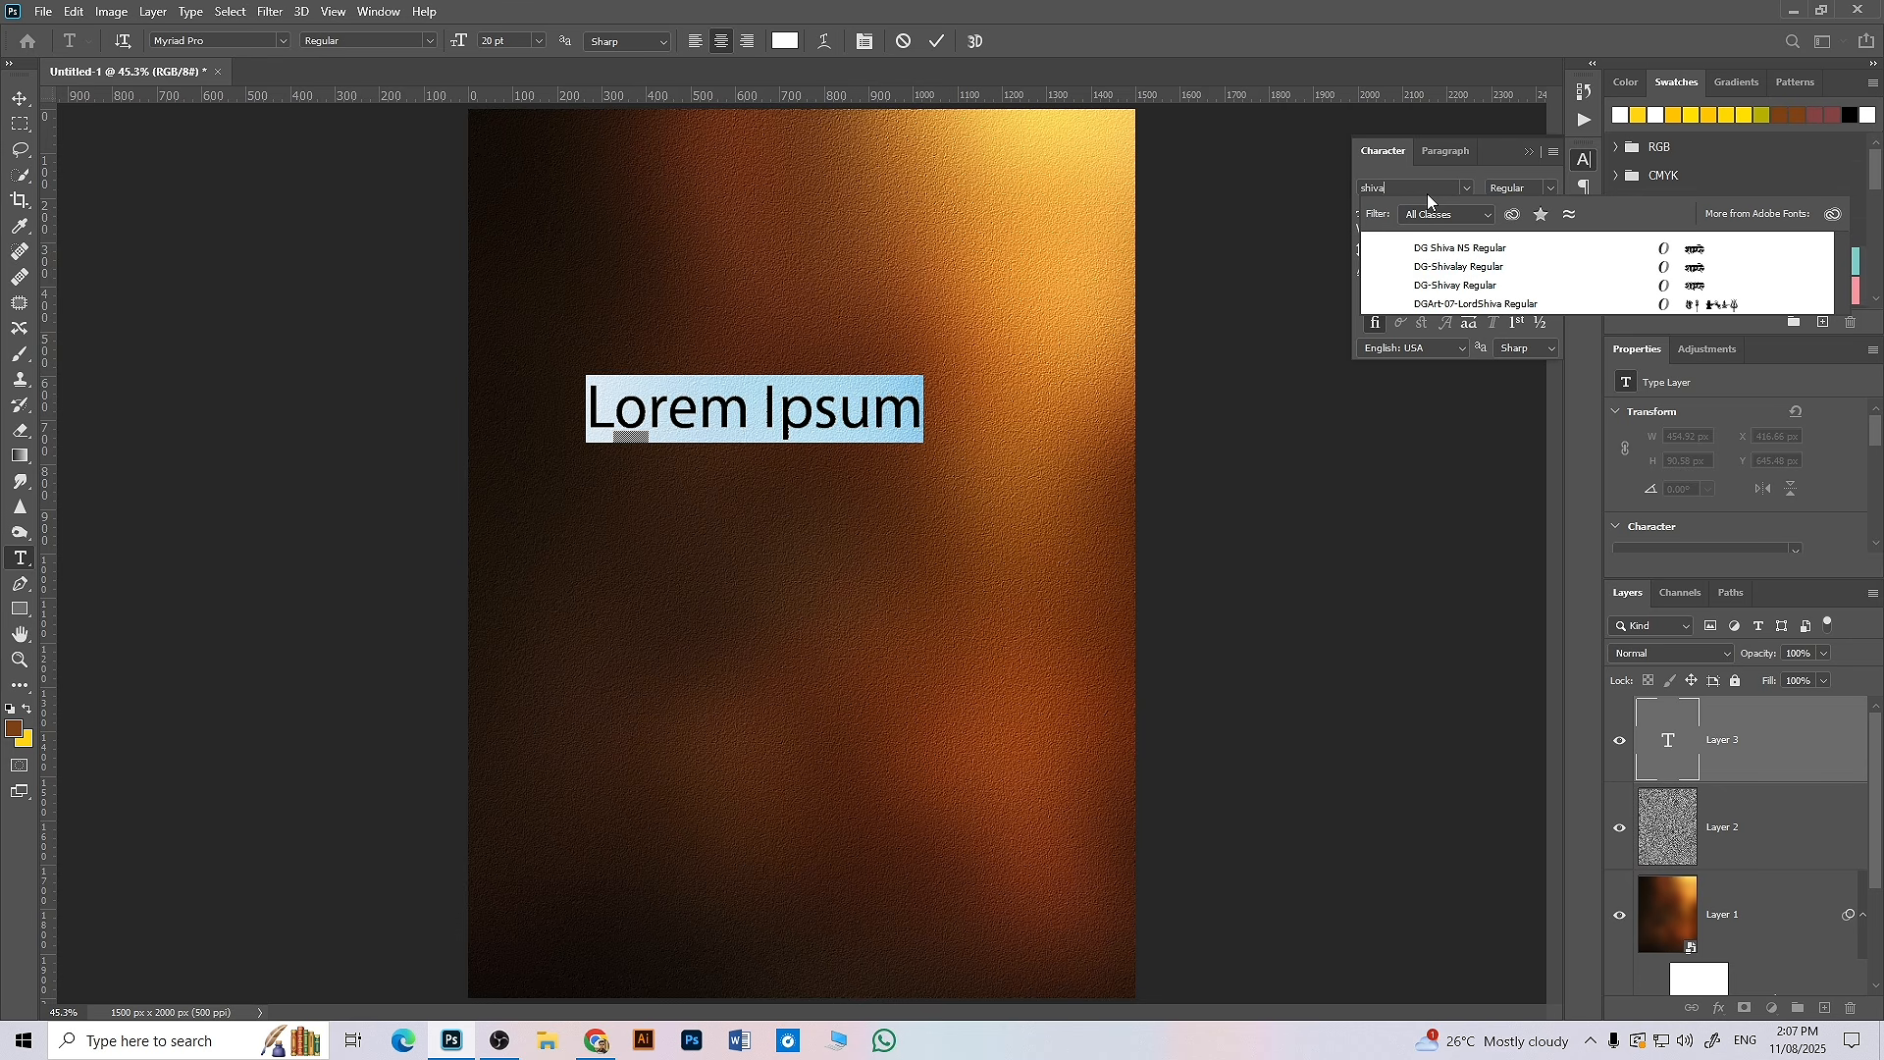
left_click(1472, 250)
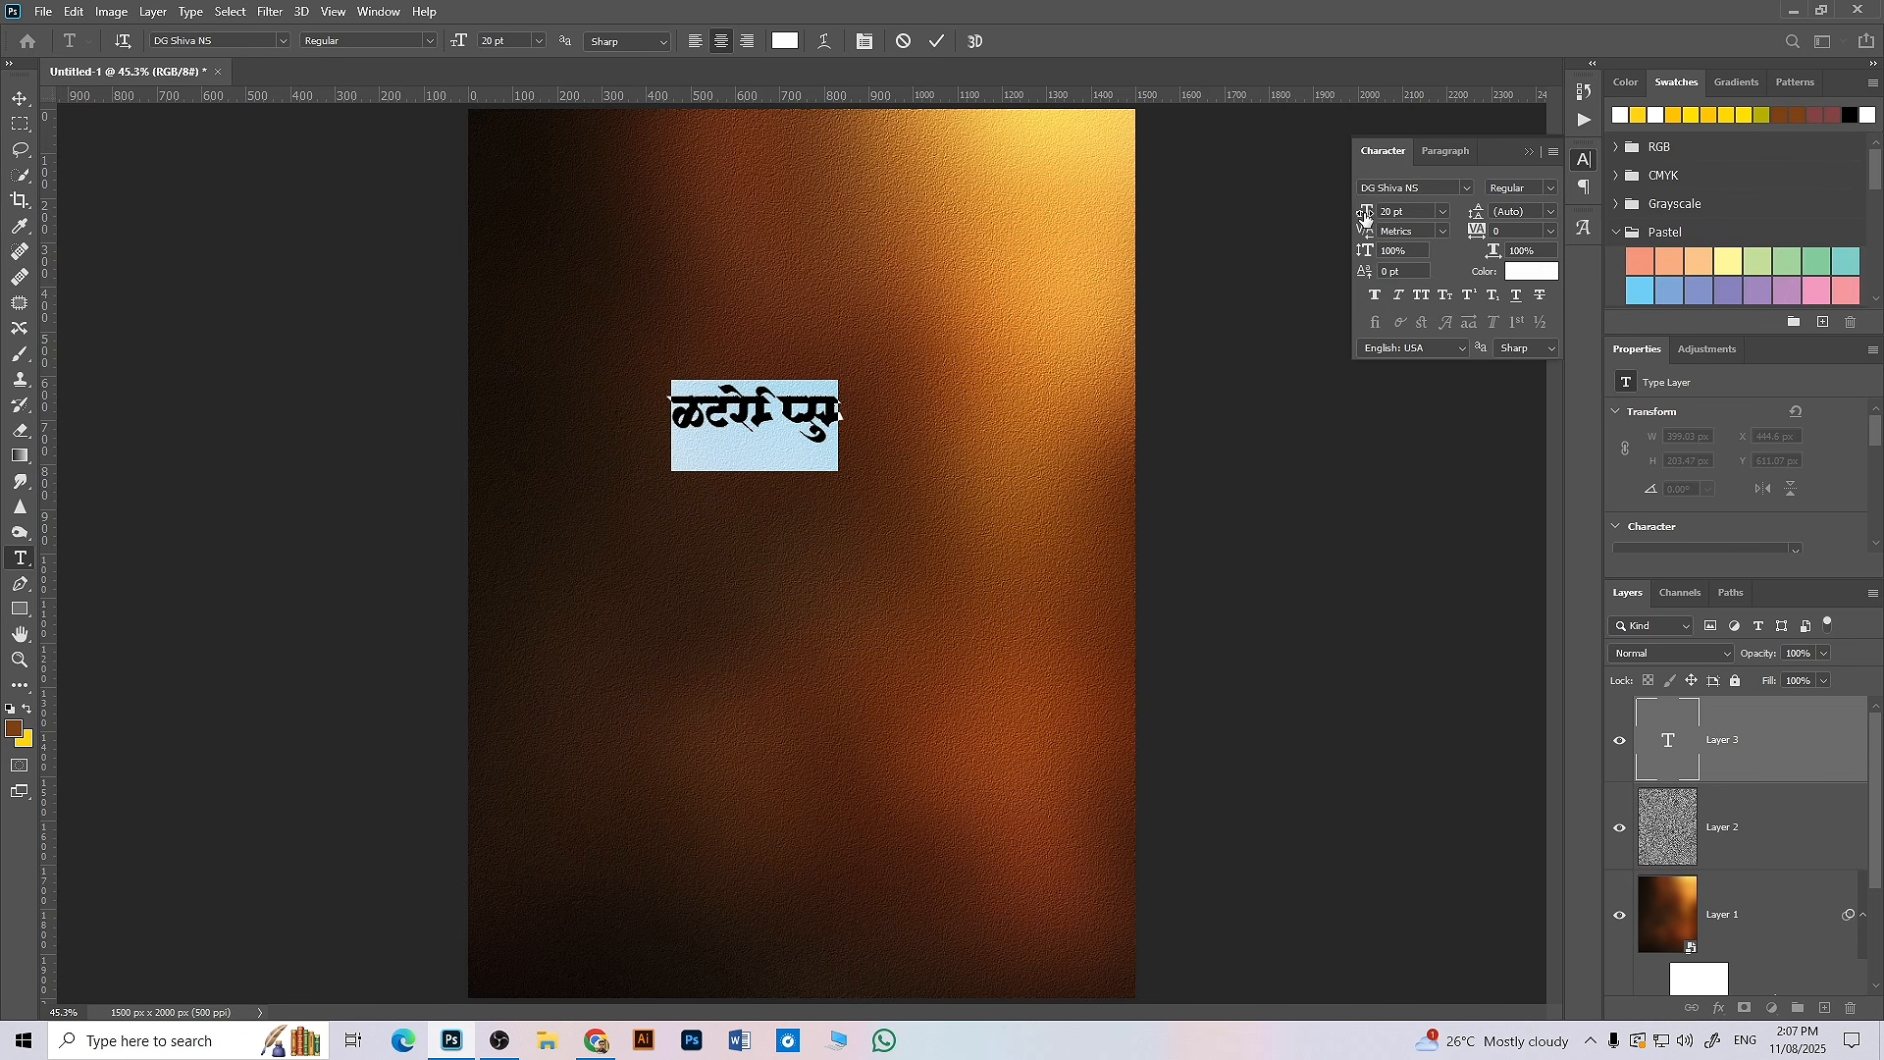
- Set the placeholder text's size to 33 pt and choose the English (United States) keyboard
left_click_drag(1366, 218, 1404, 215)
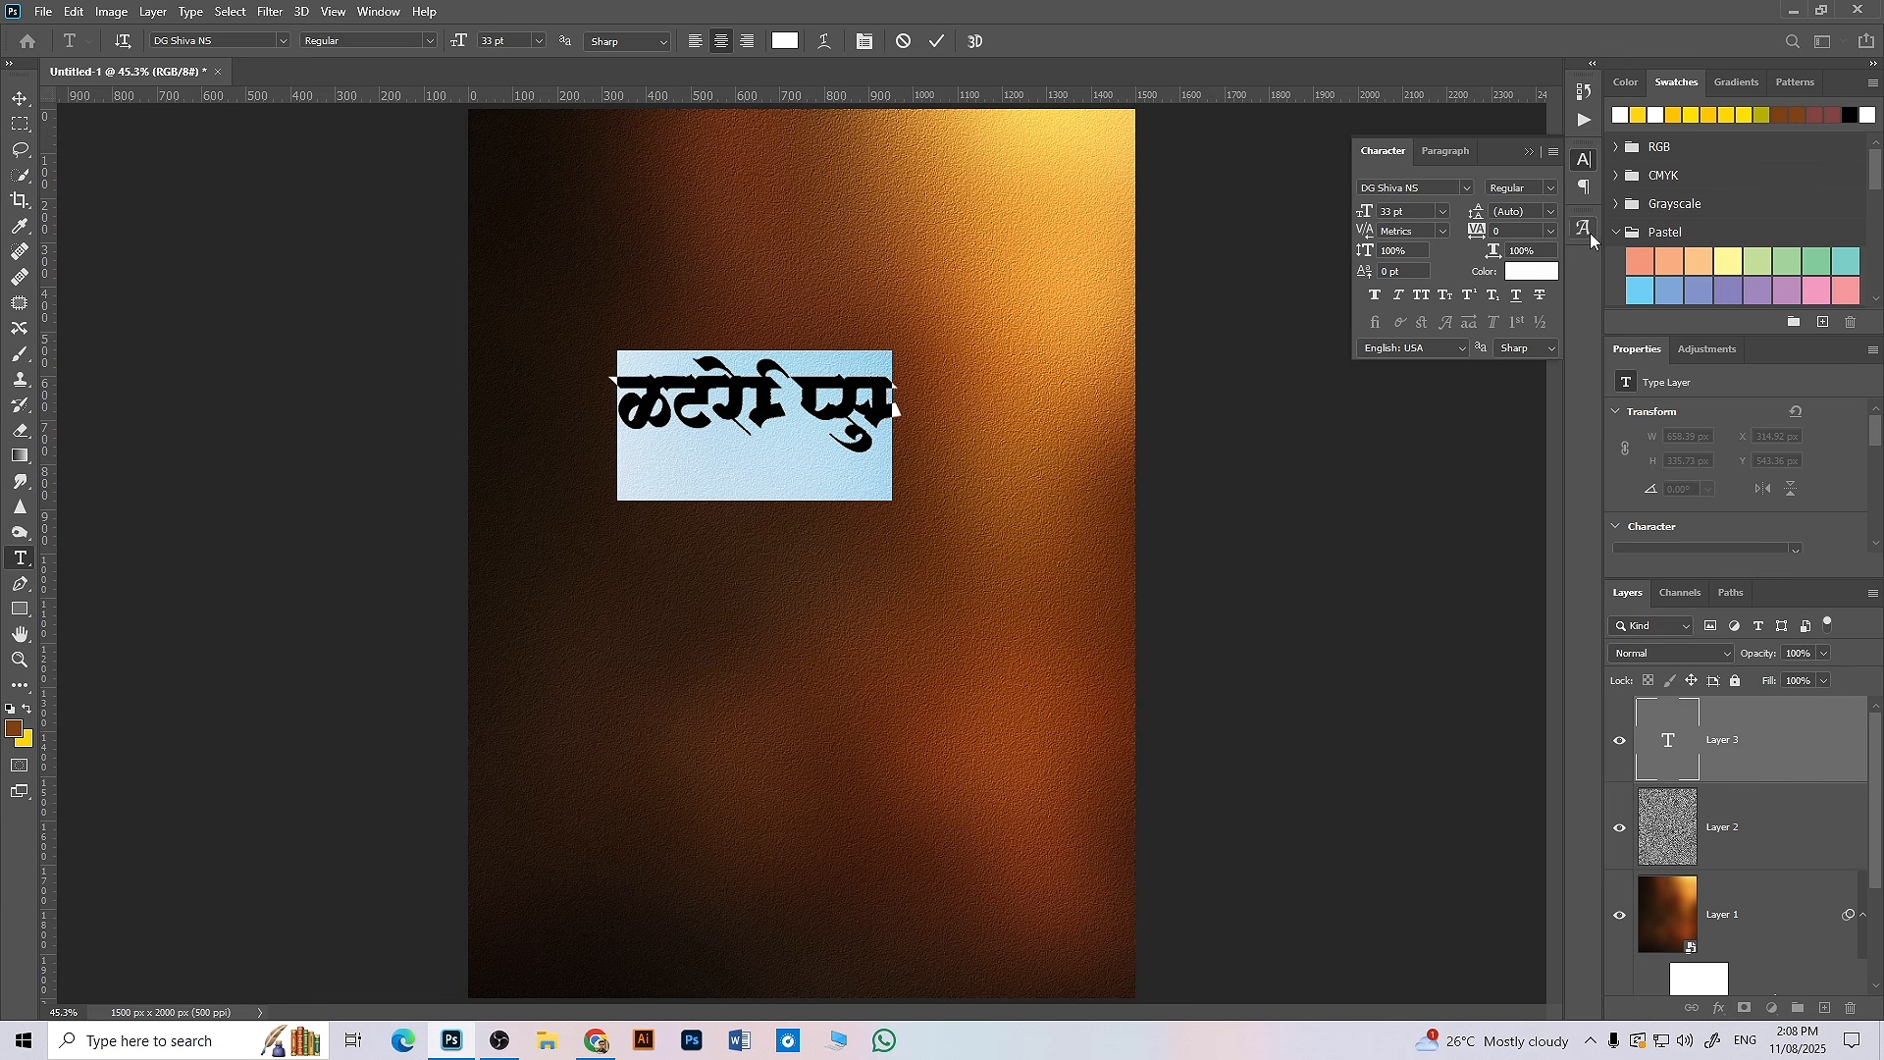
left_click(1746, 1041)
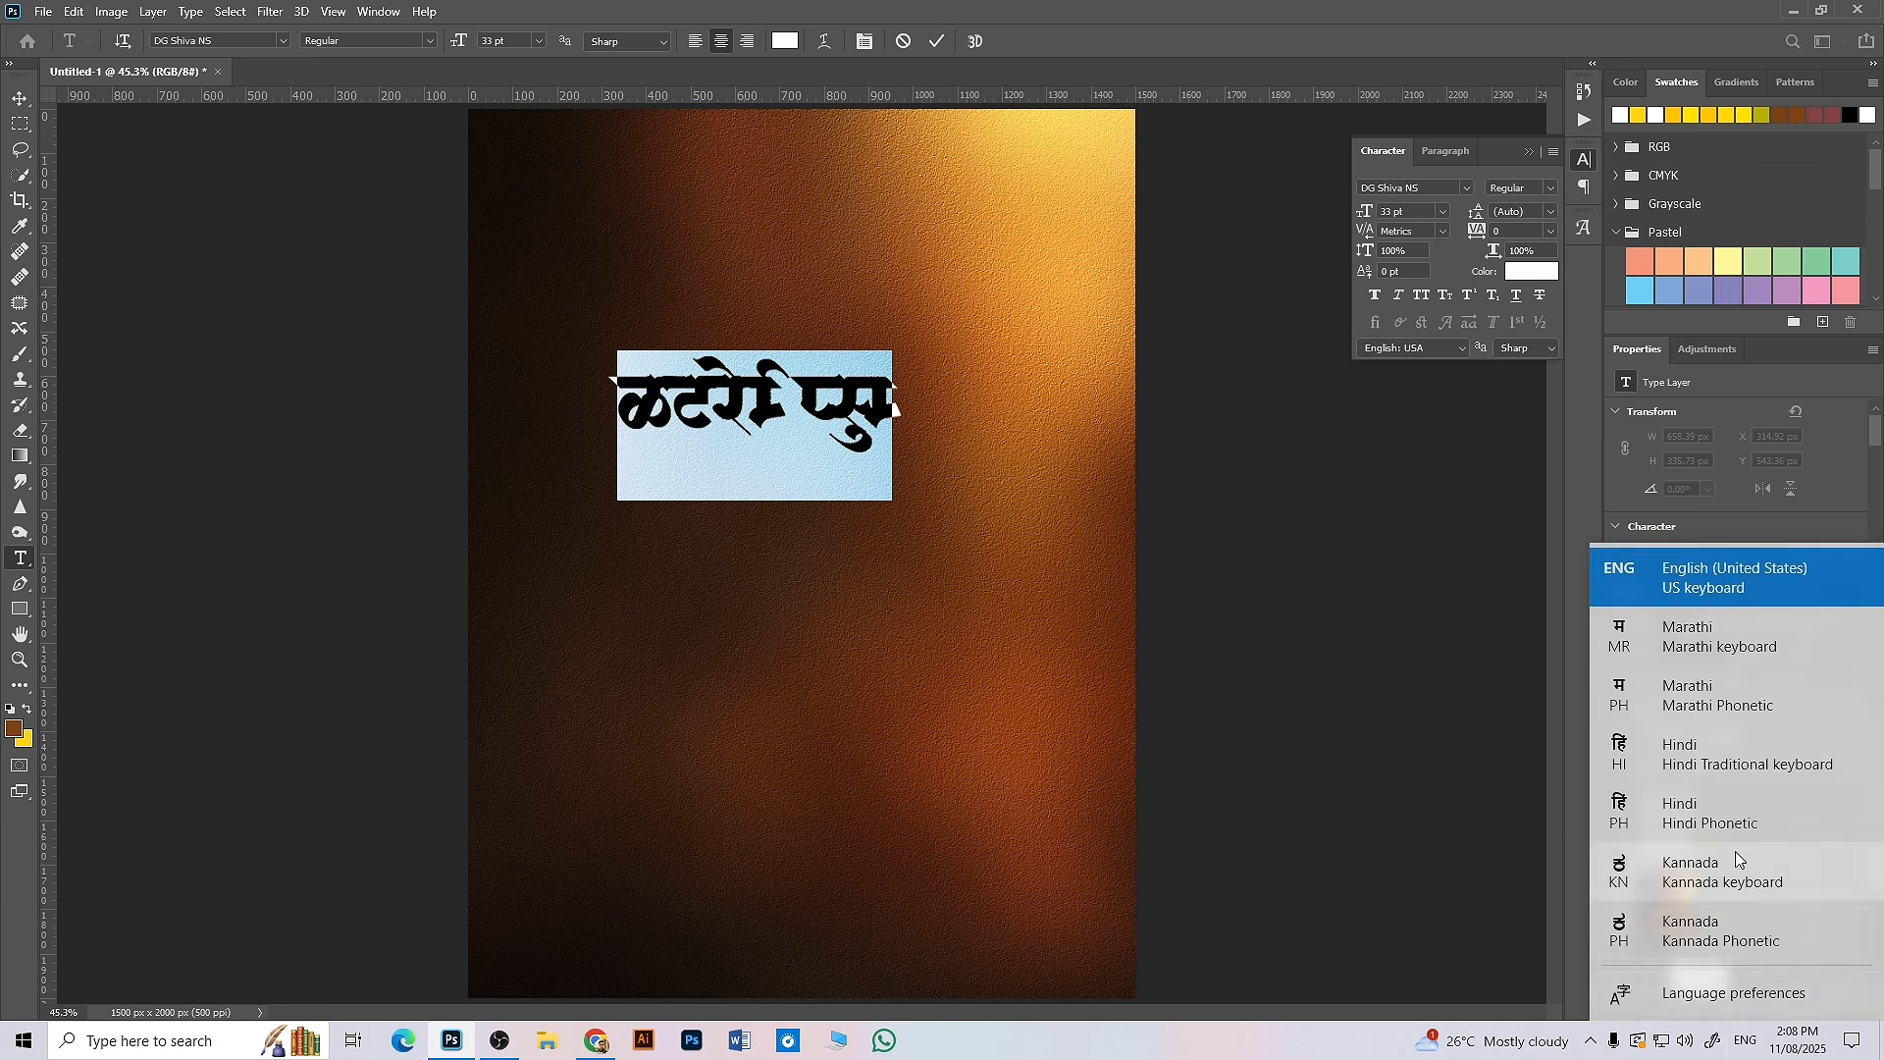
left_click(1712, 598)
- Replace the placeholder text with श्री, taking the conjunct श्र from the font's glyphs
left_click(379, 11)
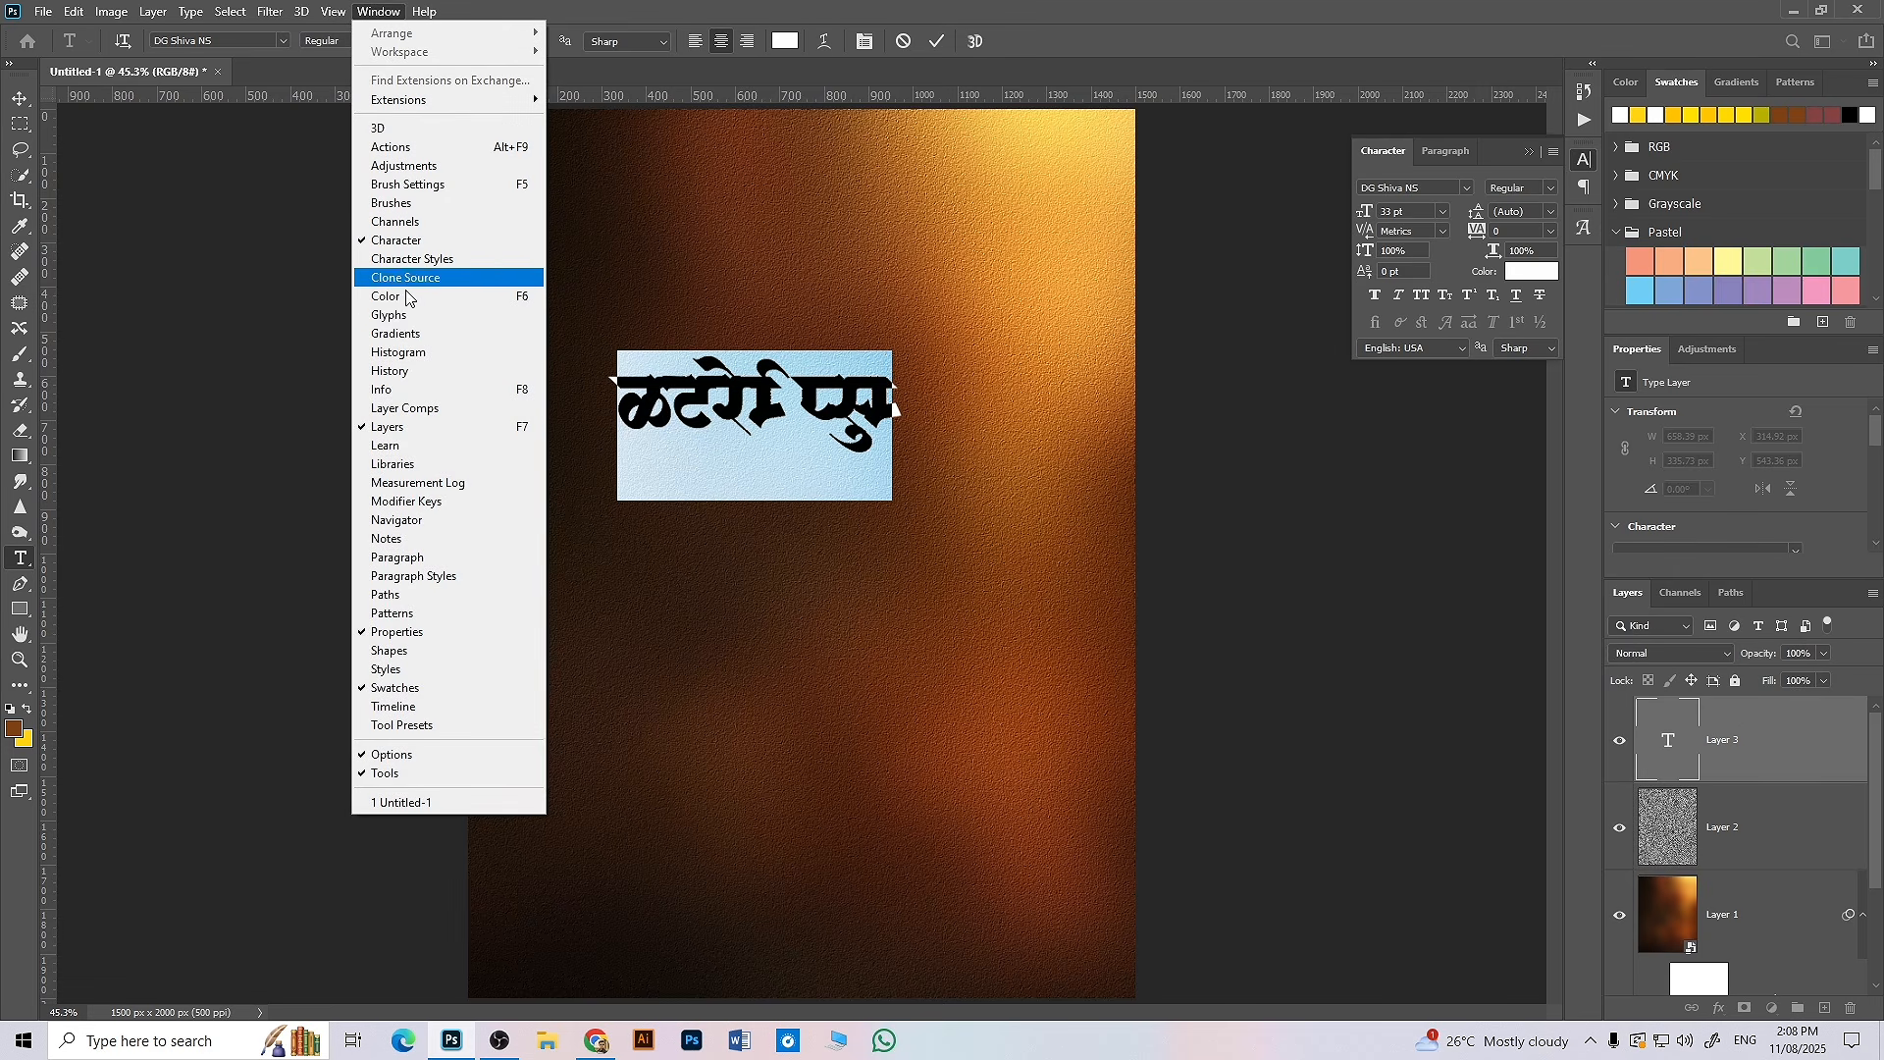
left_click(389, 315)
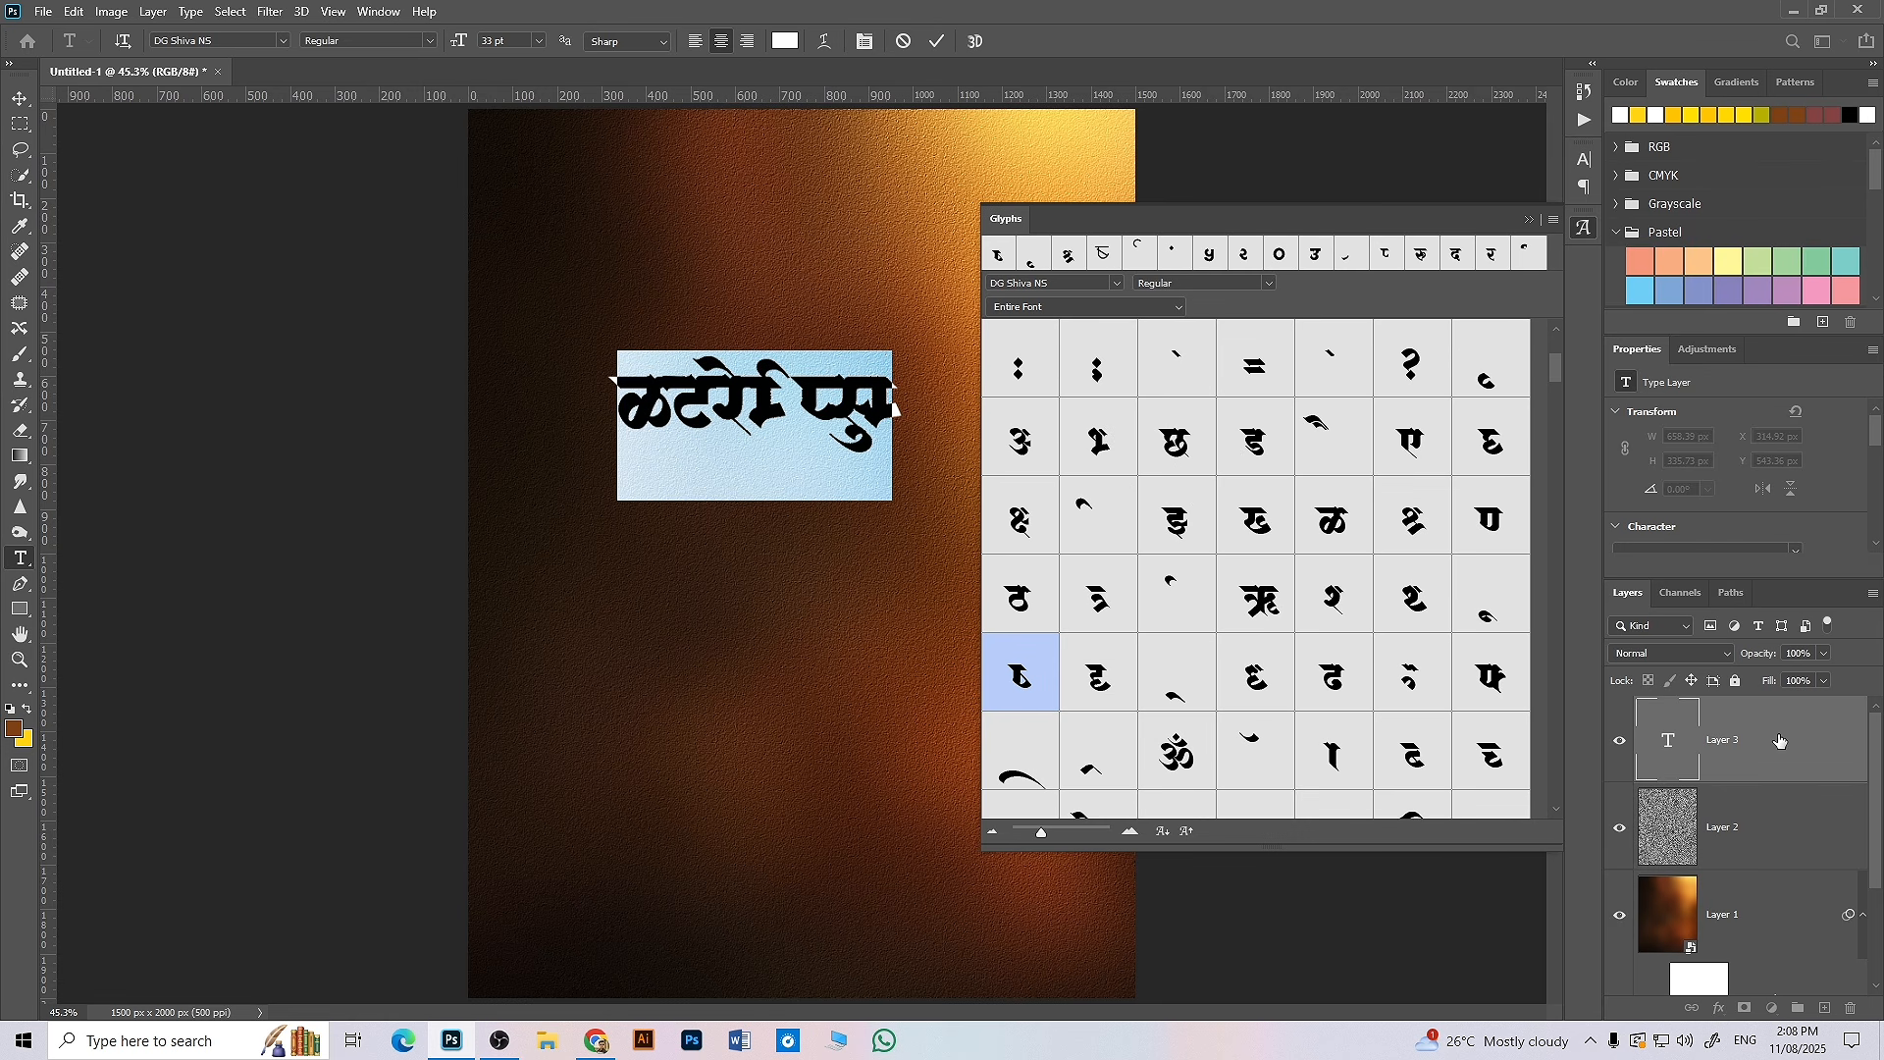
left_click(1672, 749)
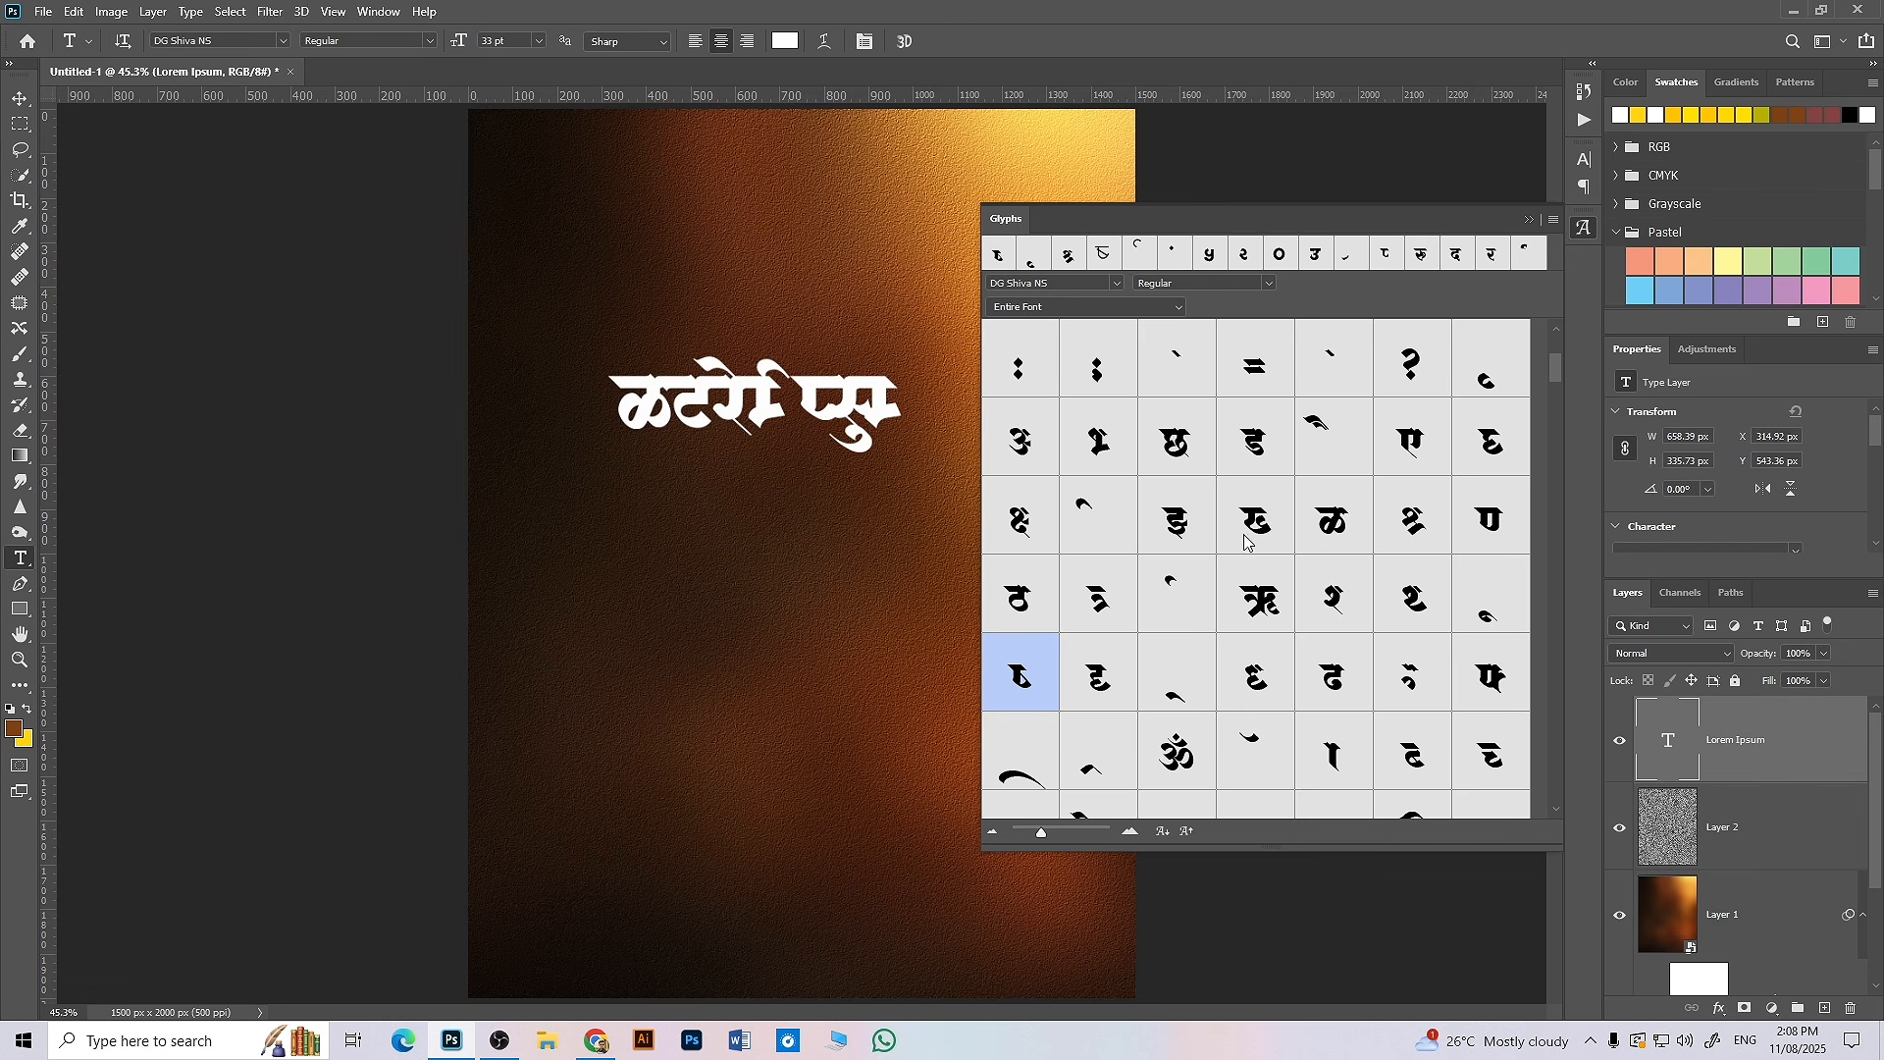
double_click(1672, 746)
key("BackSpace")
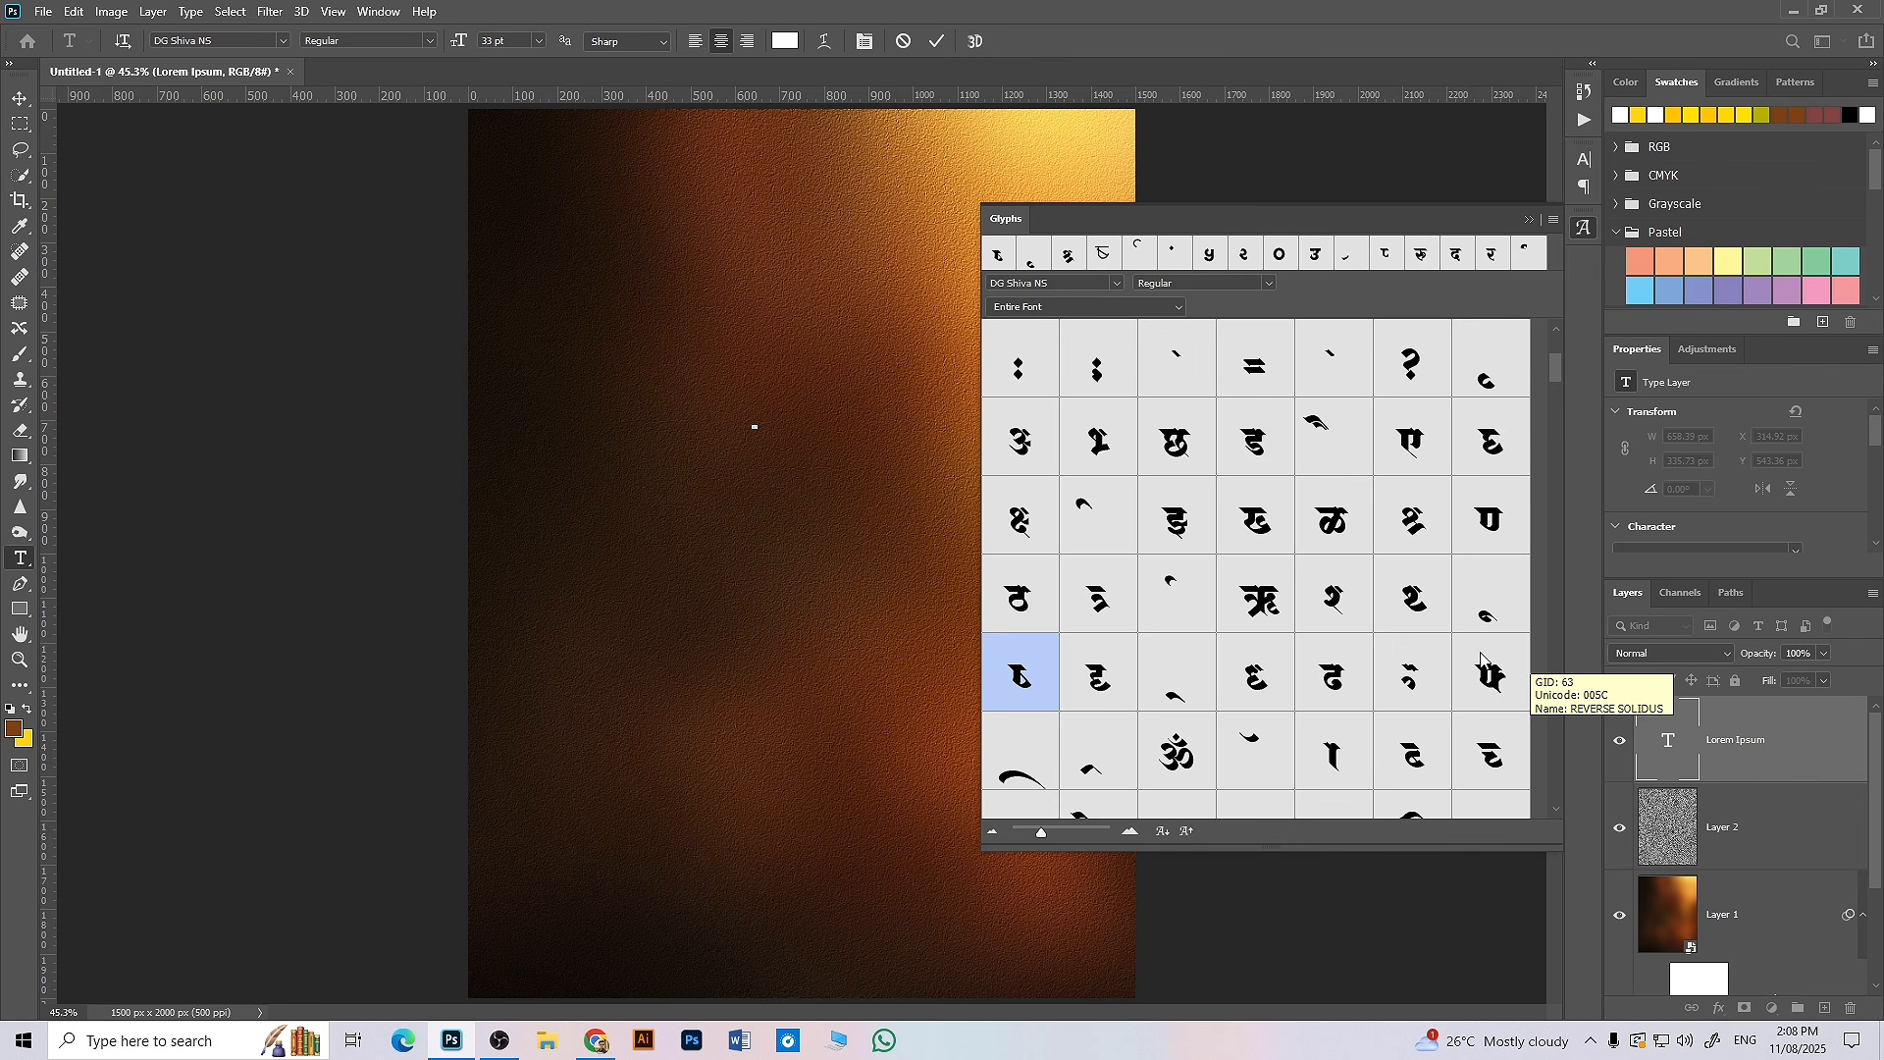
double_click(1429, 538)
type("aaI")
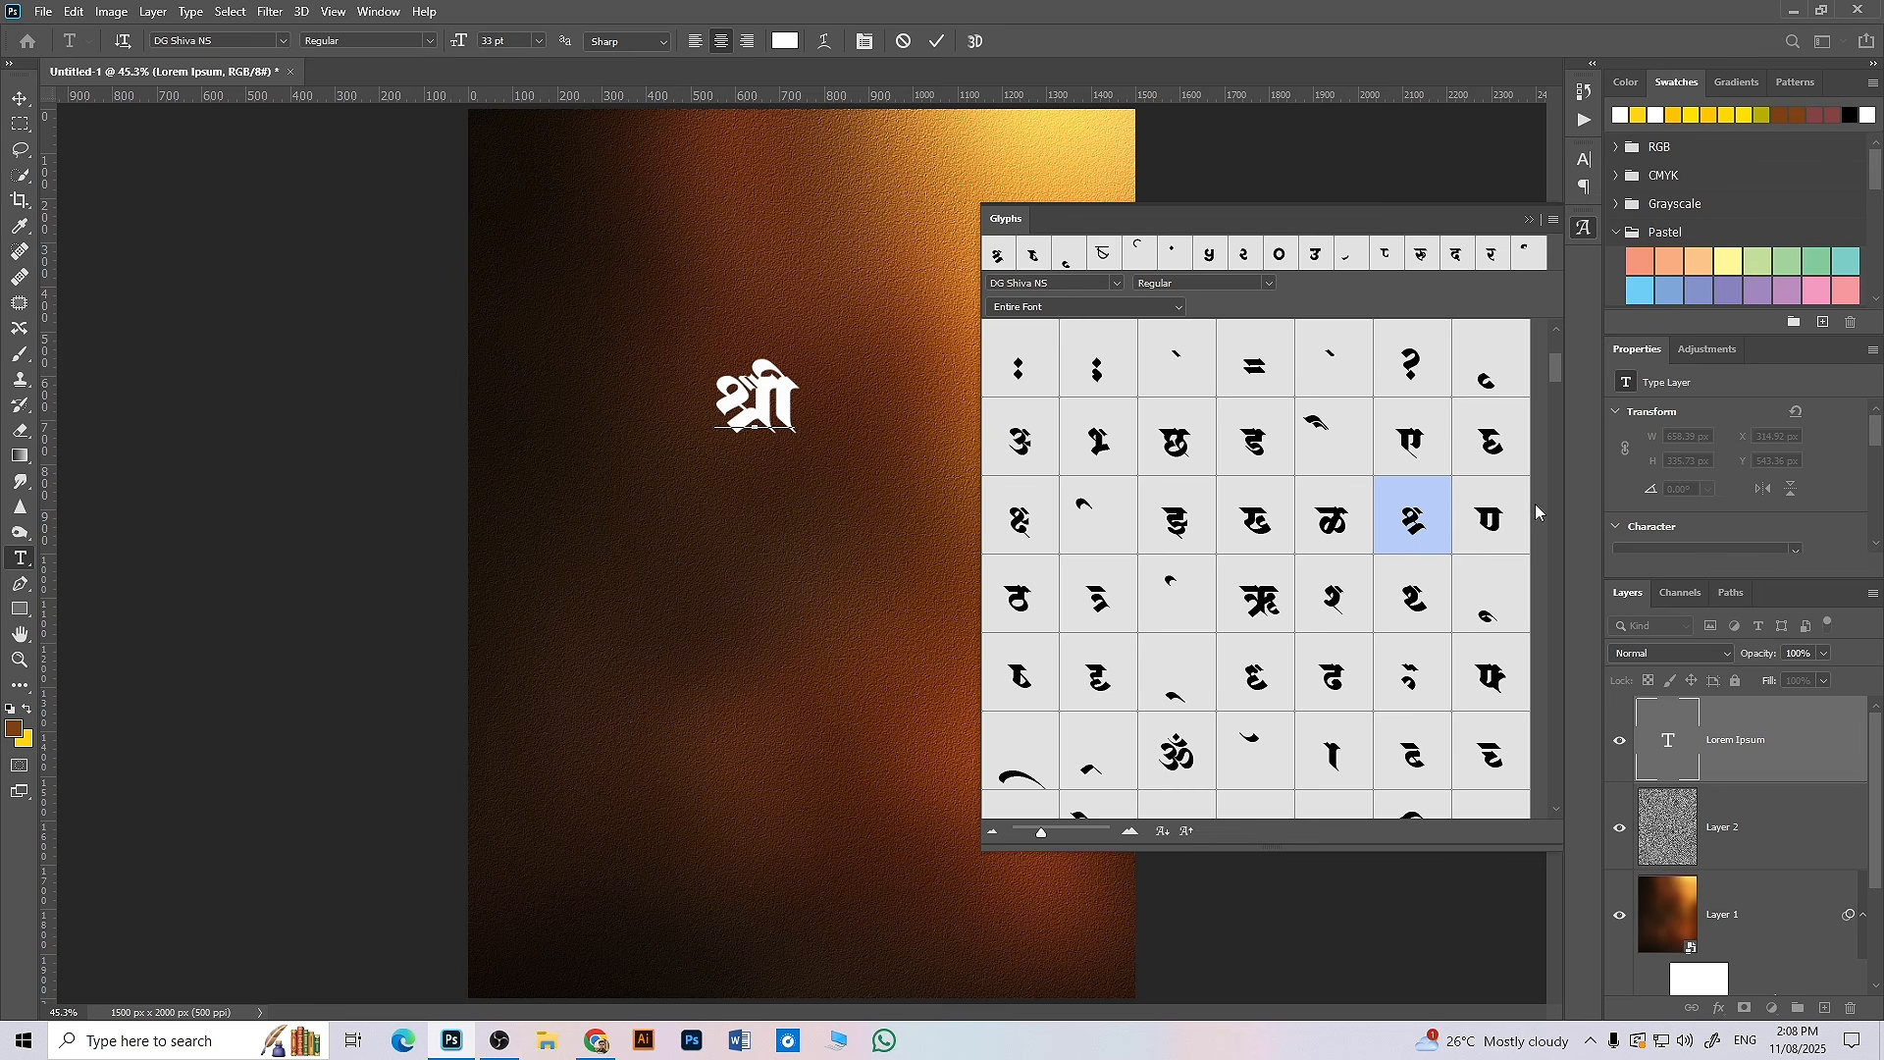
- Add the word कृष्ण after श्री, inserting the ृ sign and the half ष from the font's glyphs
left_click(1590, 231)
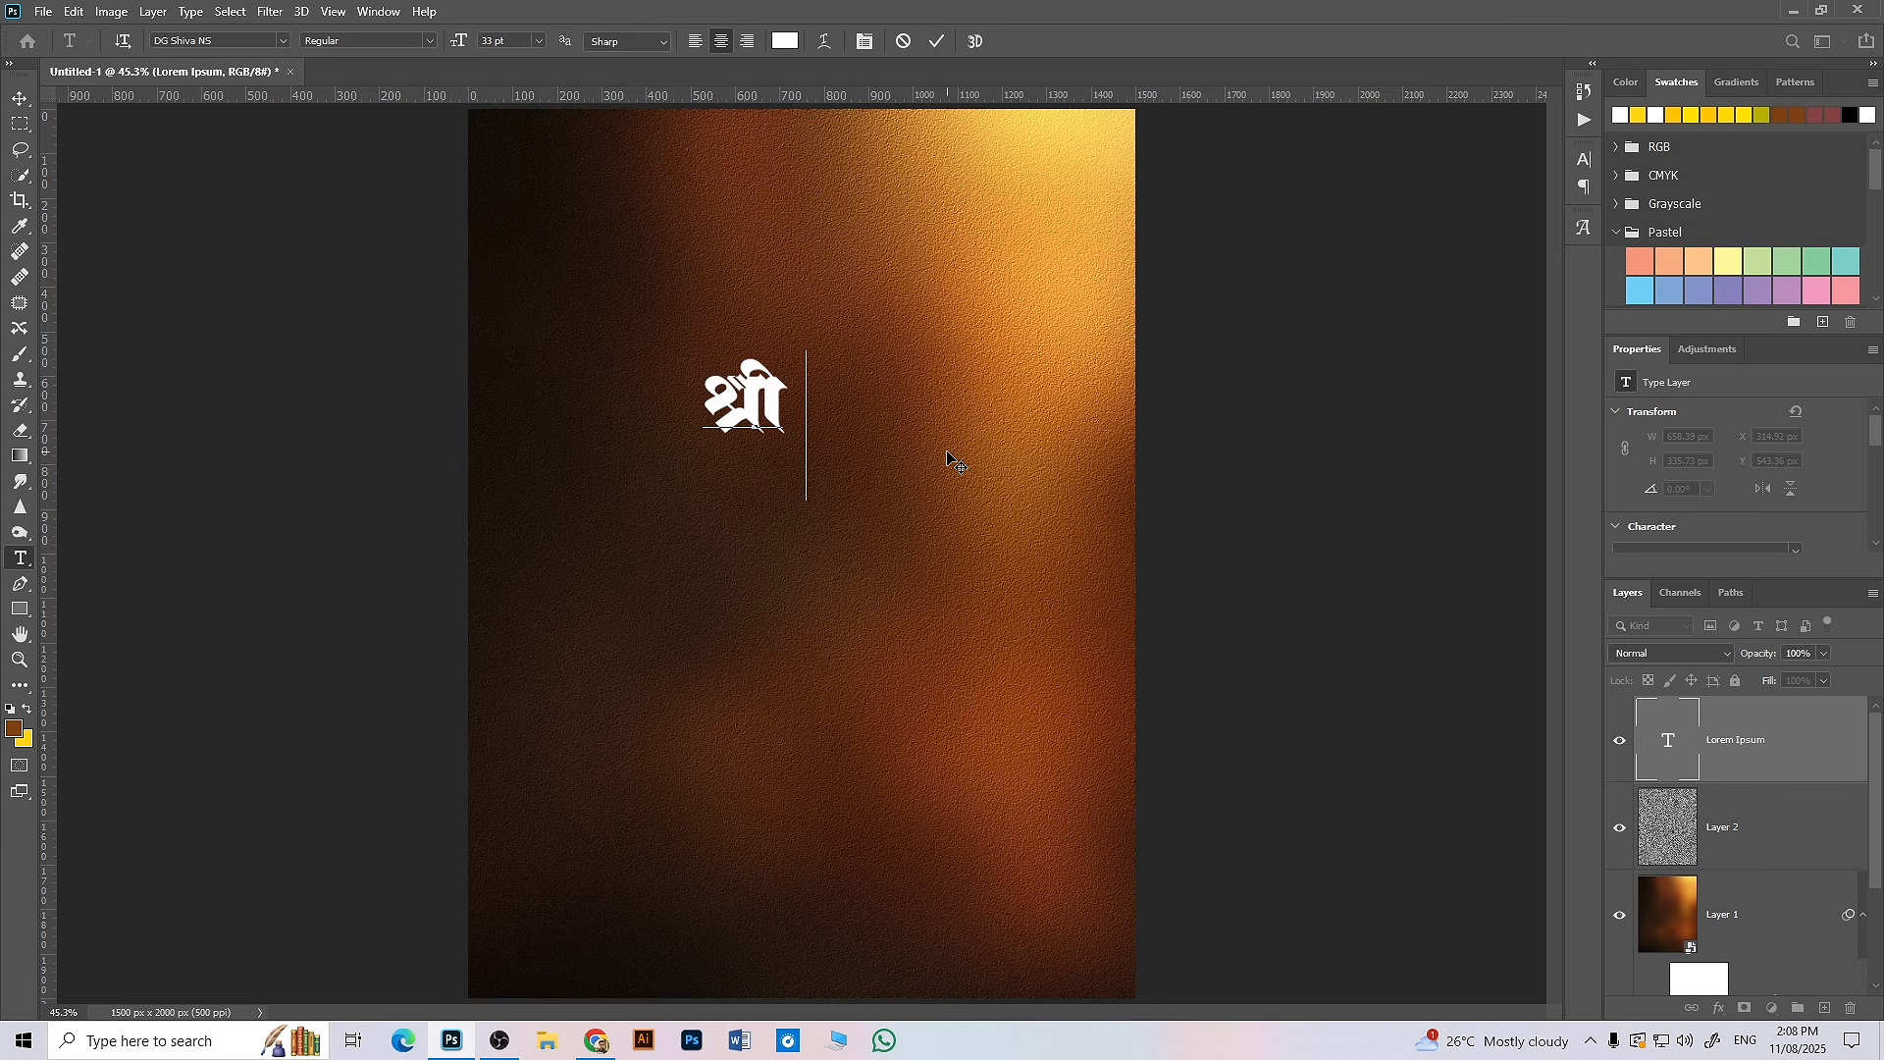
type("k")
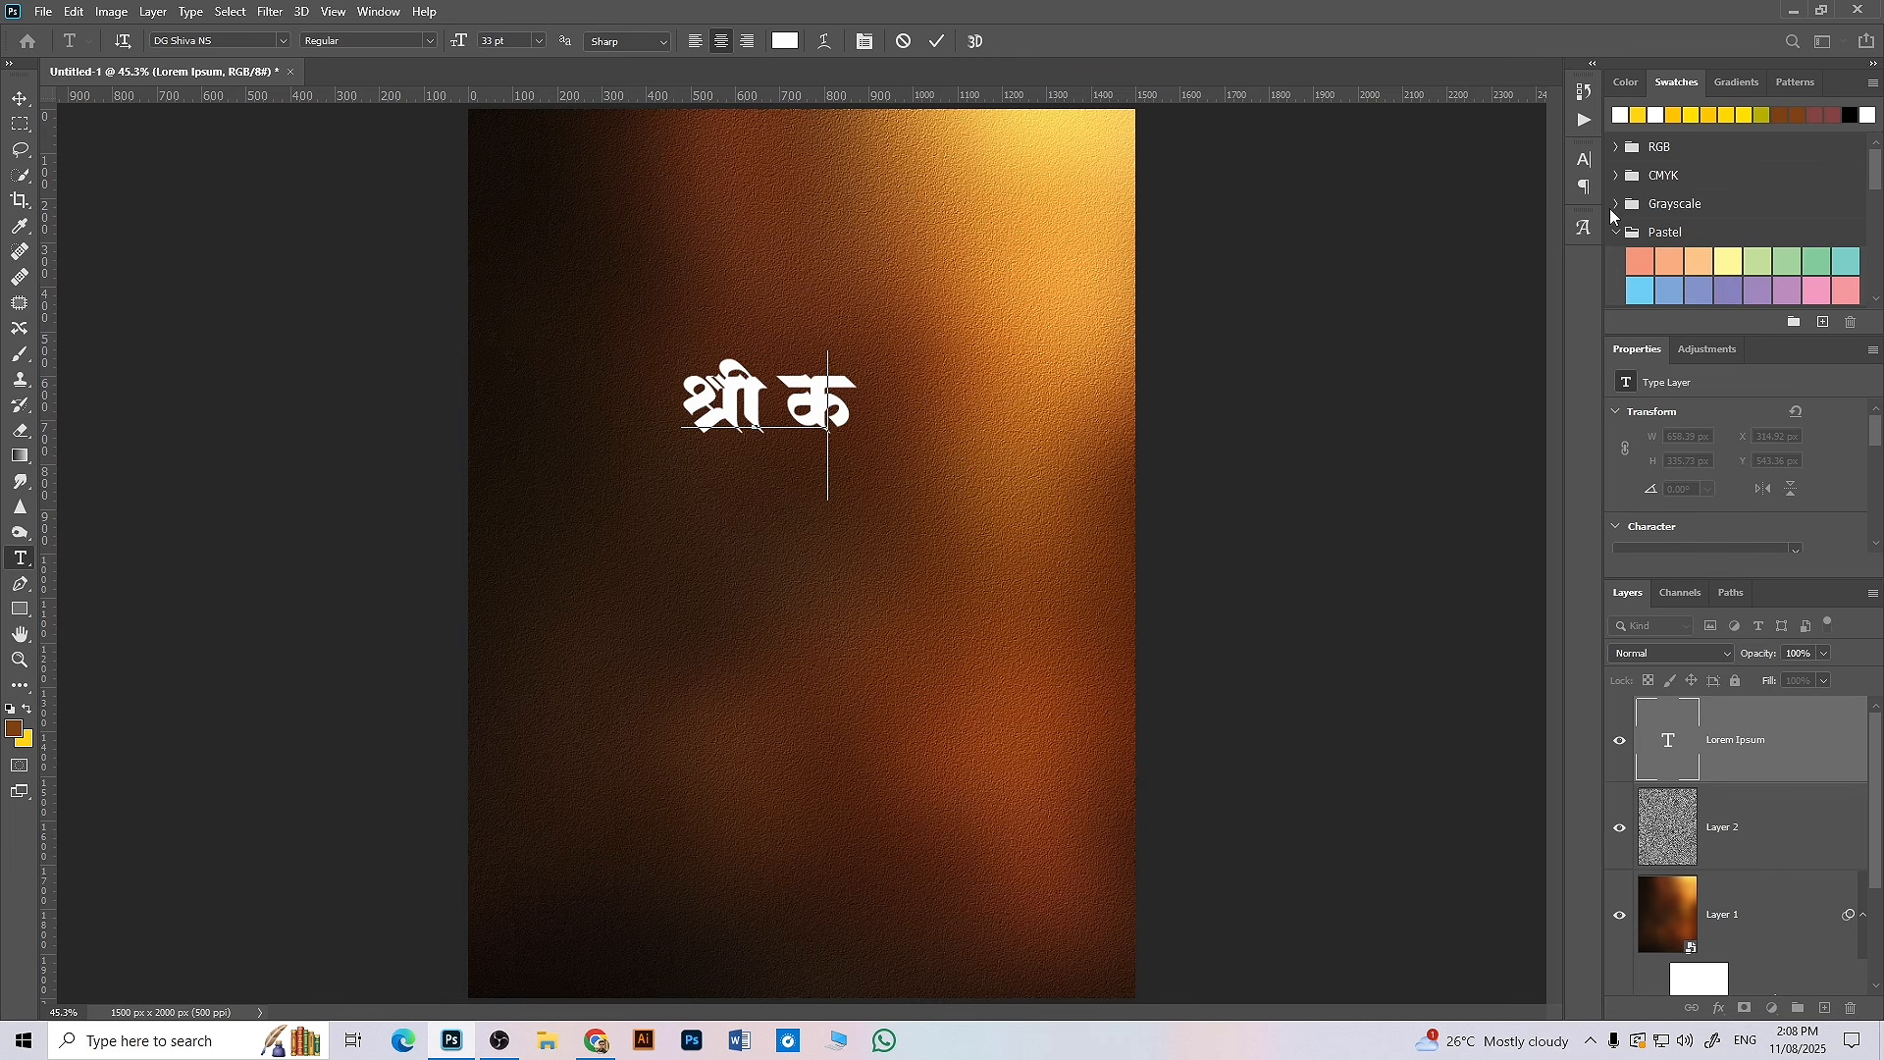
left_click(1586, 227)
double_click(1492, 378)
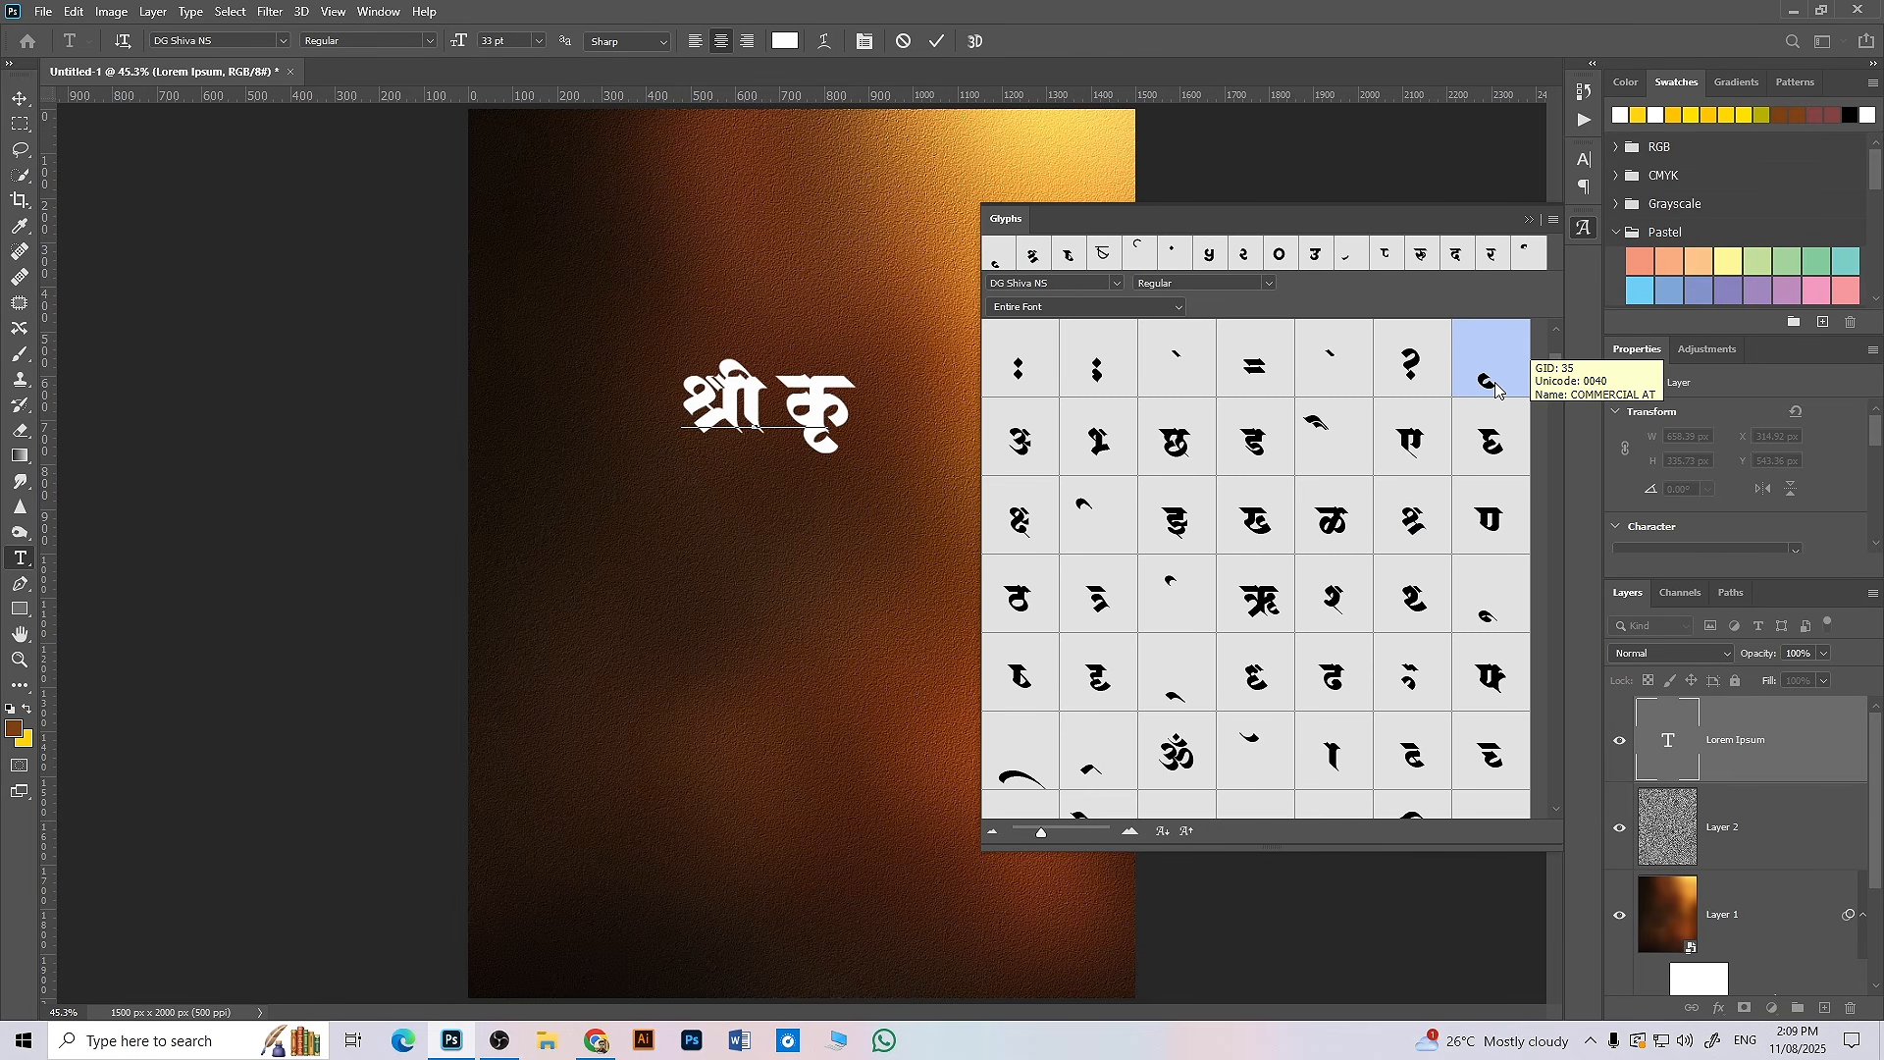
double_click(1018, 704)
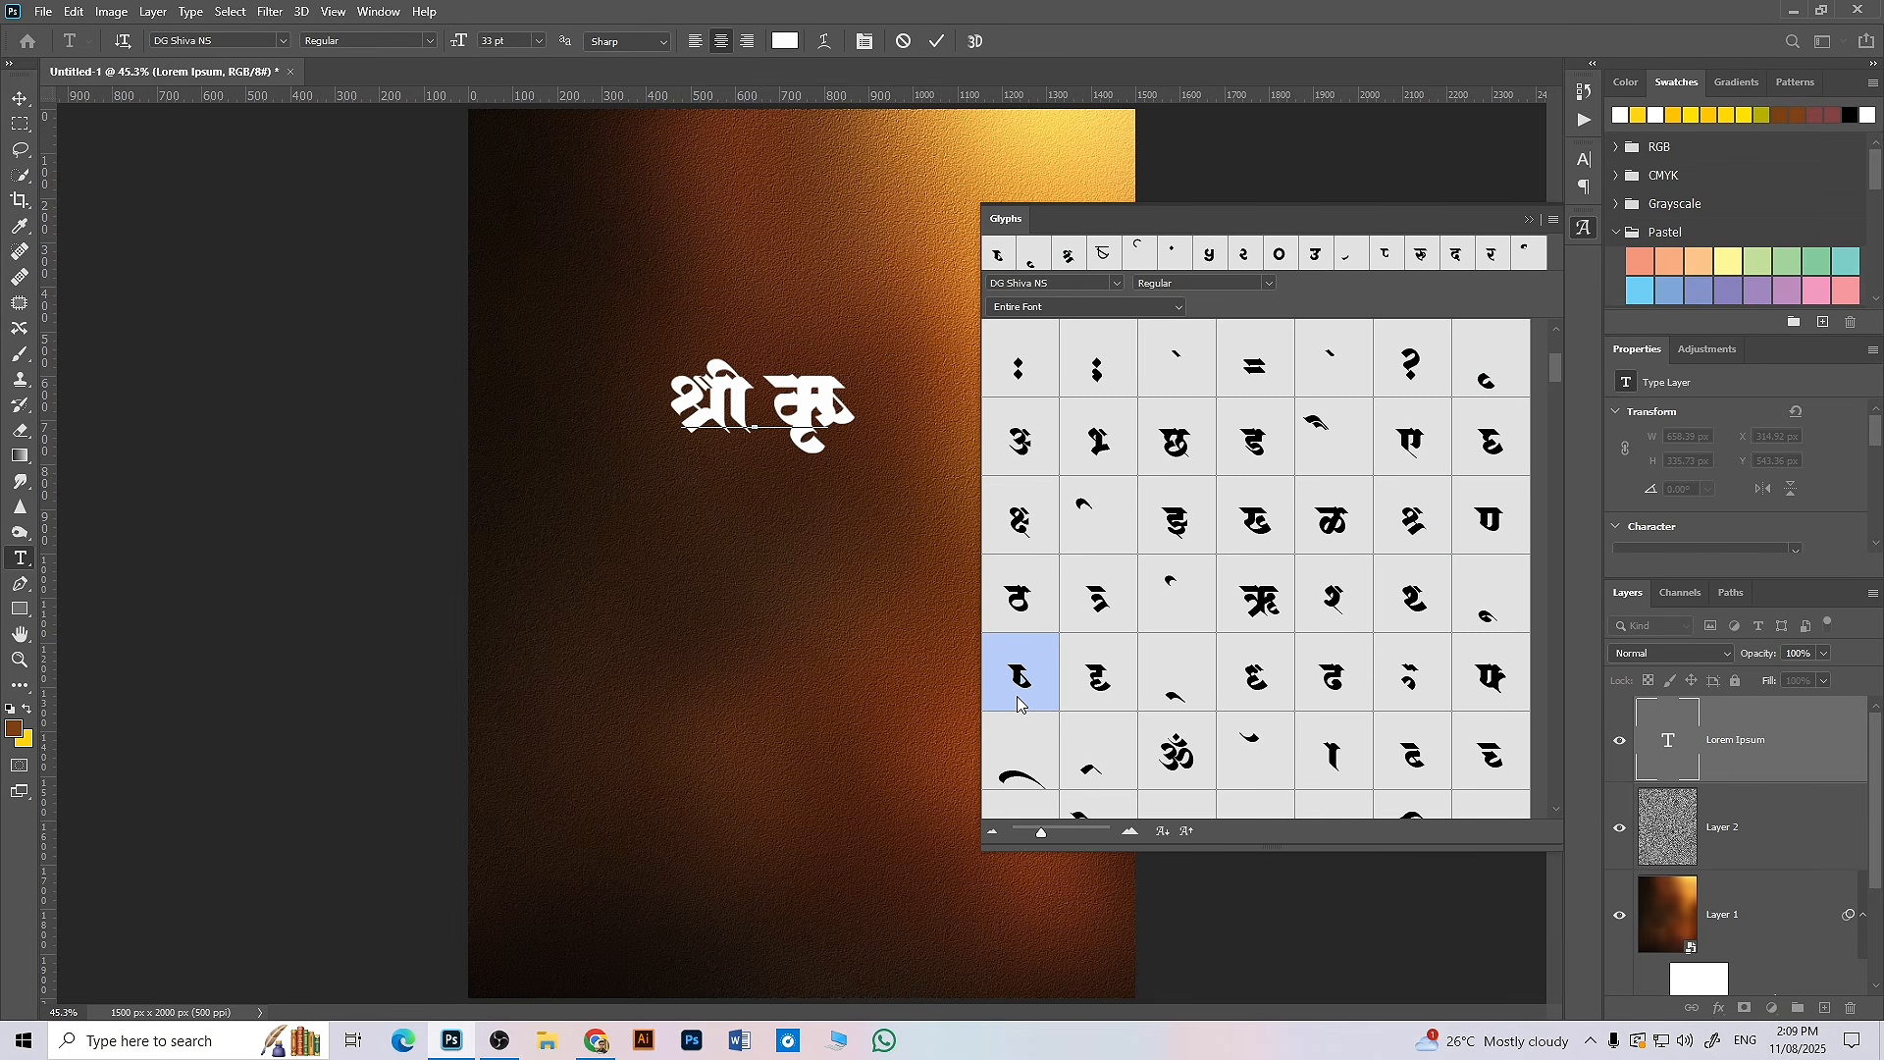
key("BackSpace")
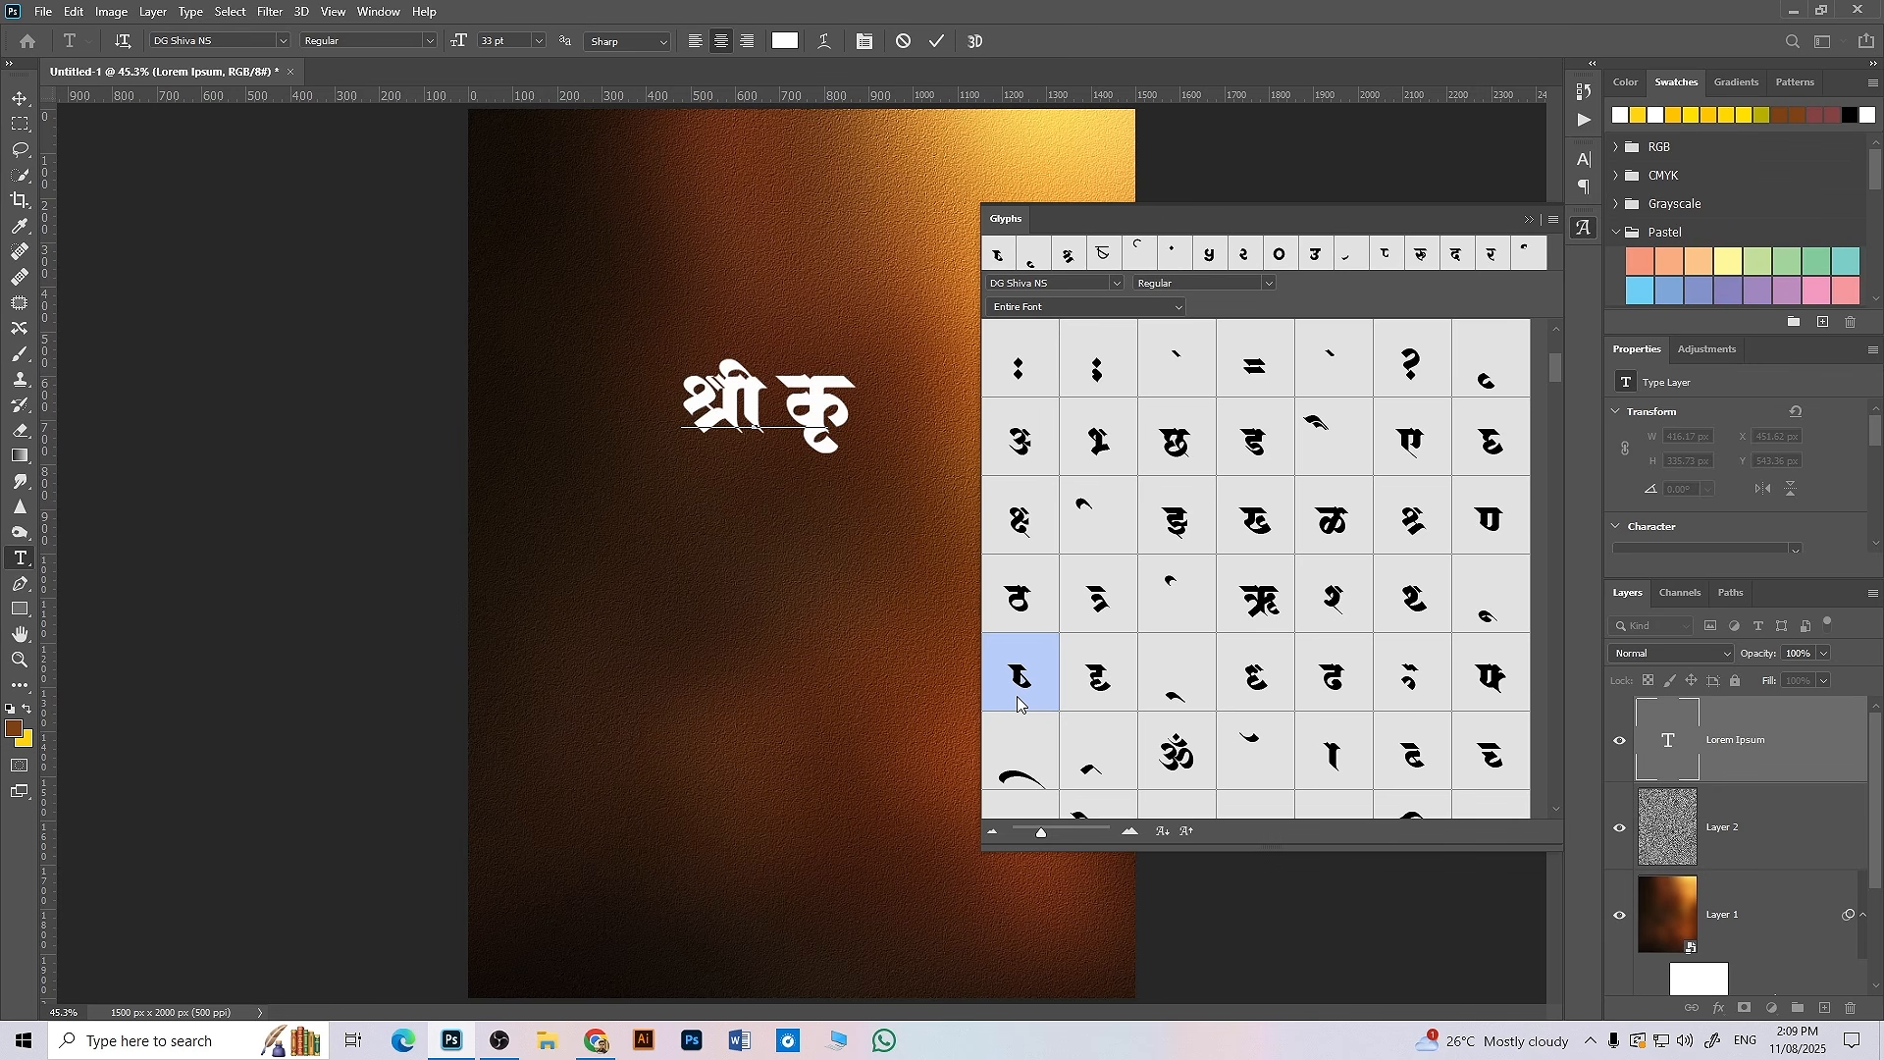
double_click(1018, 704)
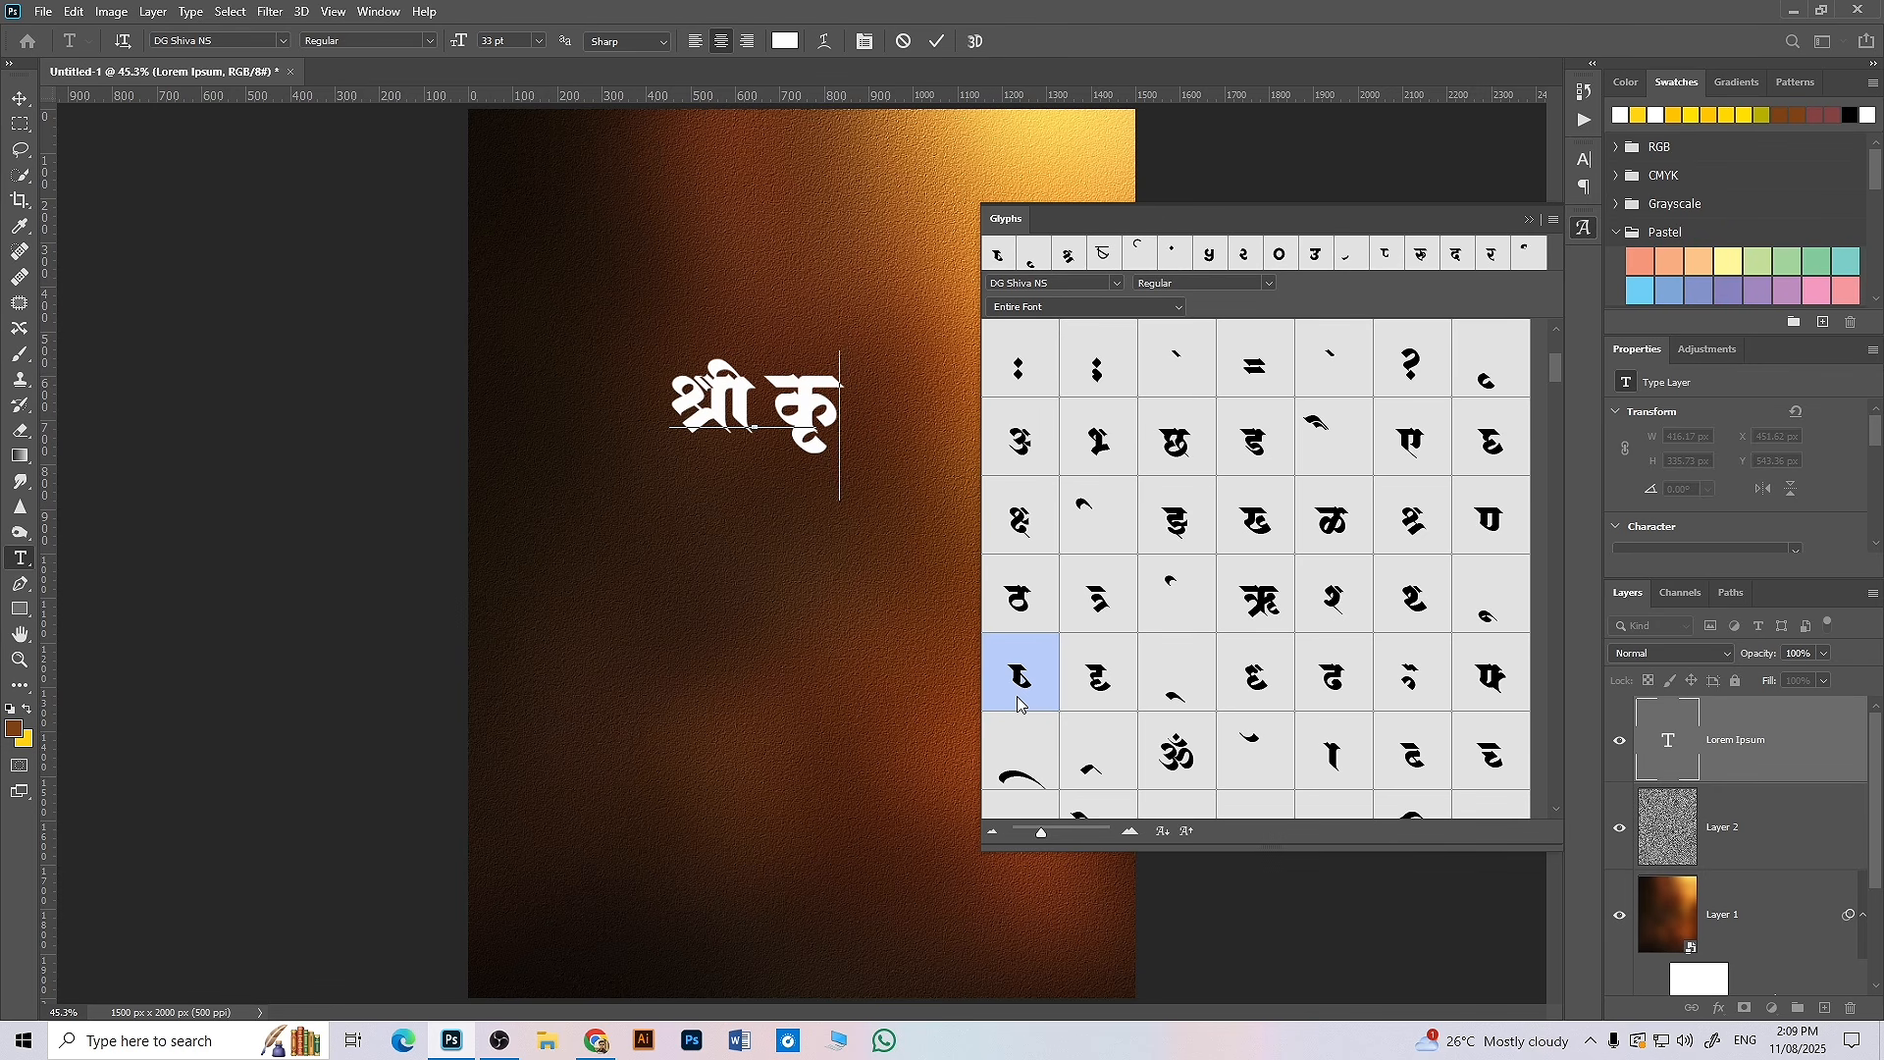
double_click(1018, 704)
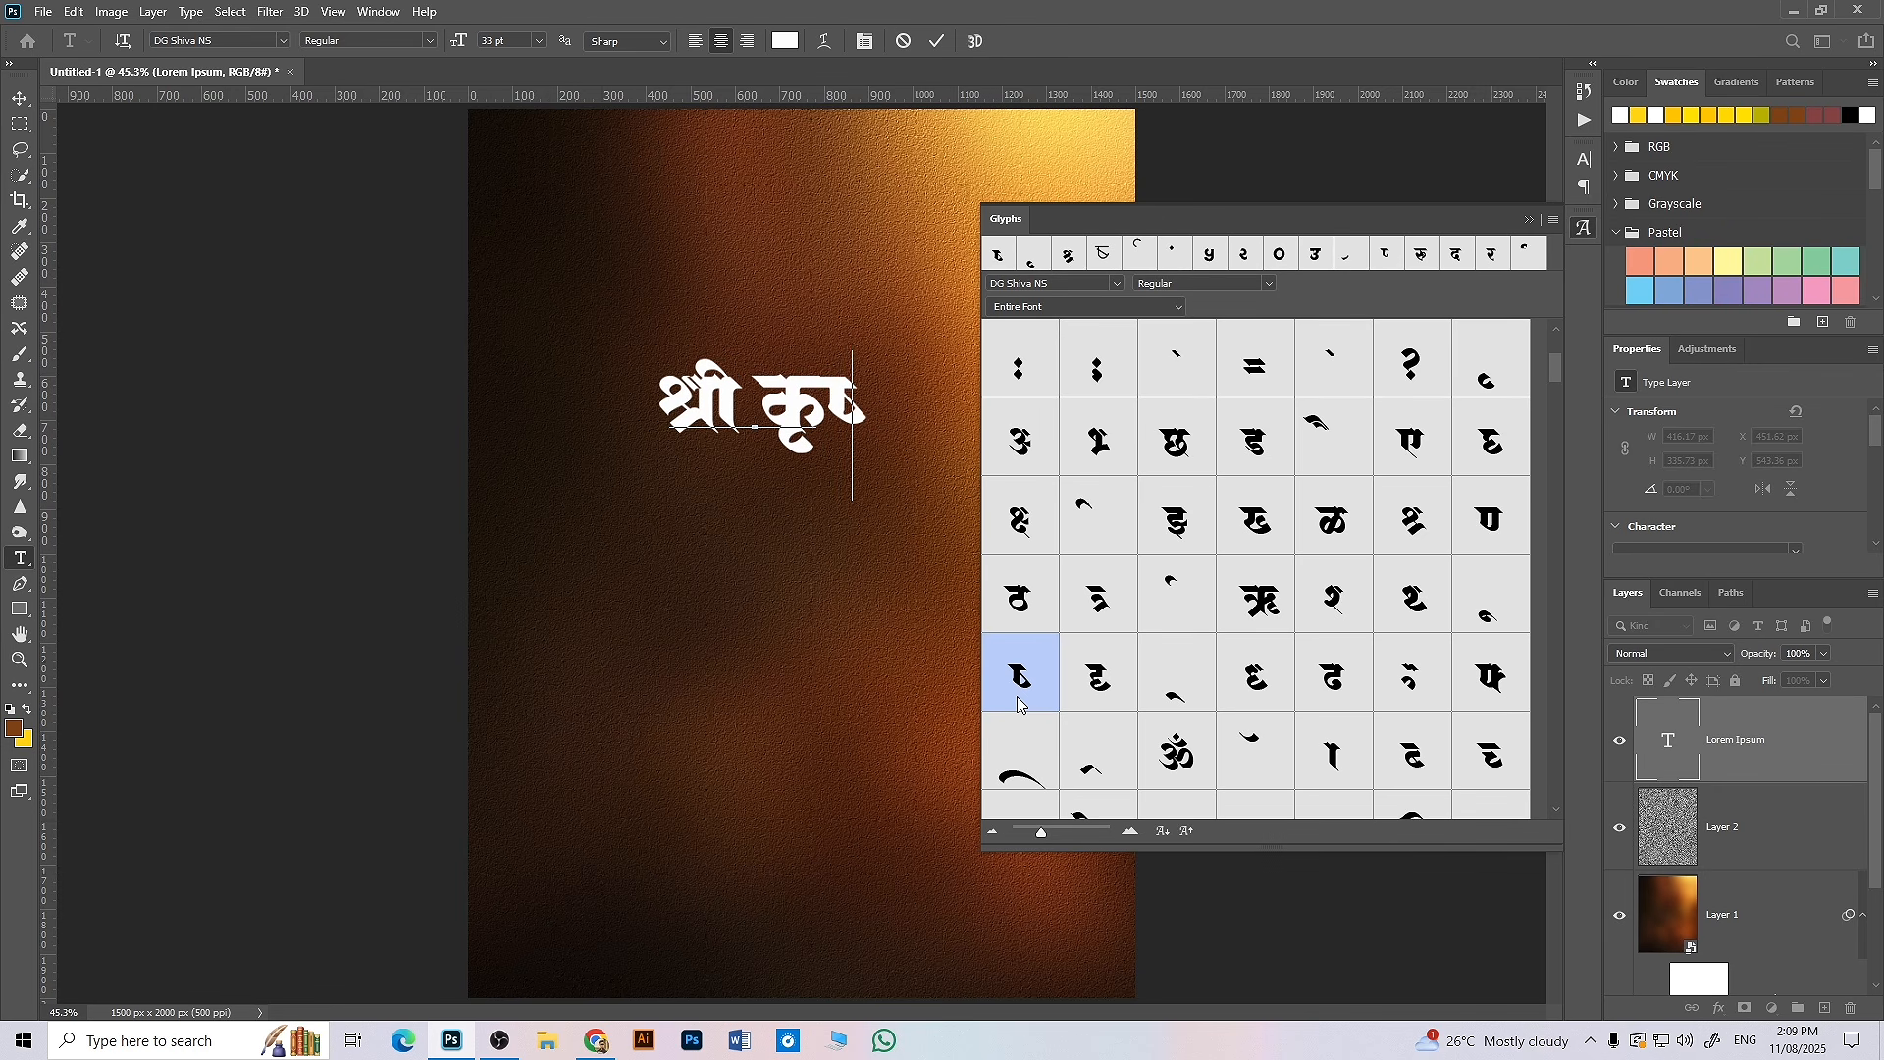
type("a")
key("BackSpace")
double_click(1018, 703)
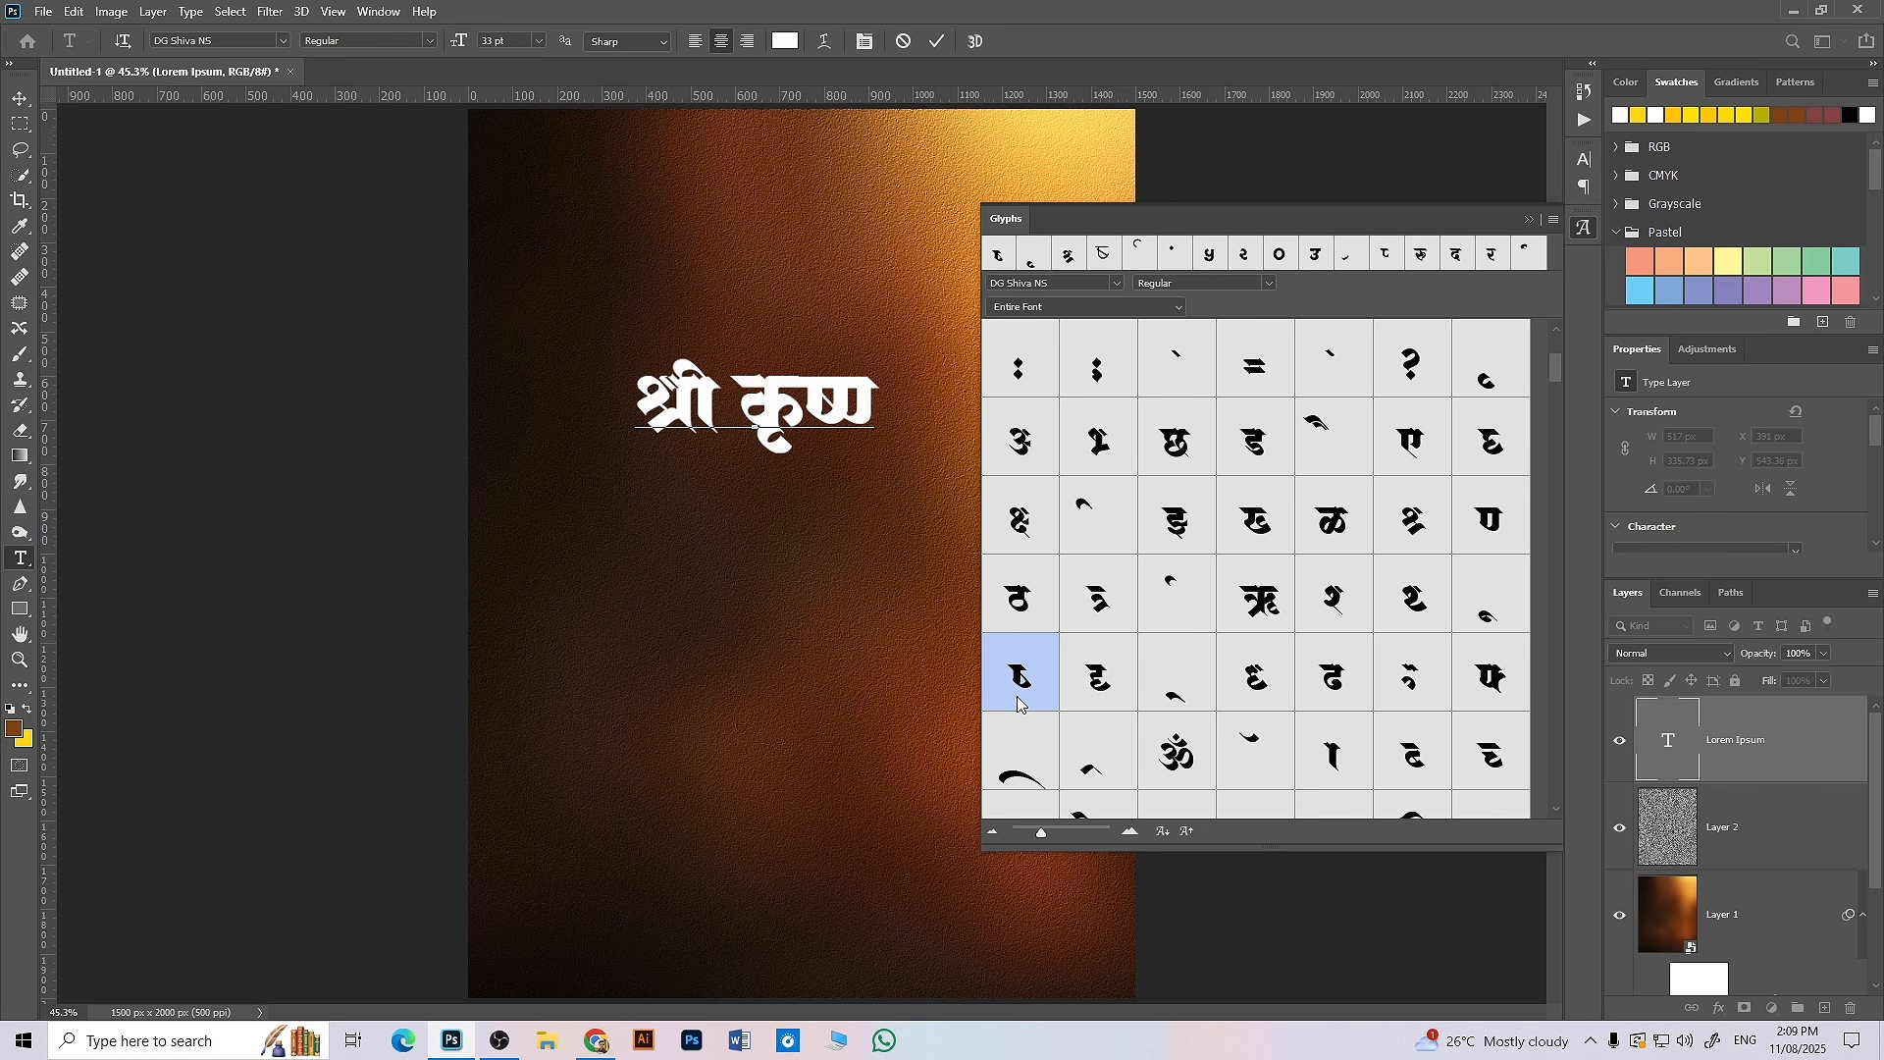
type("a")
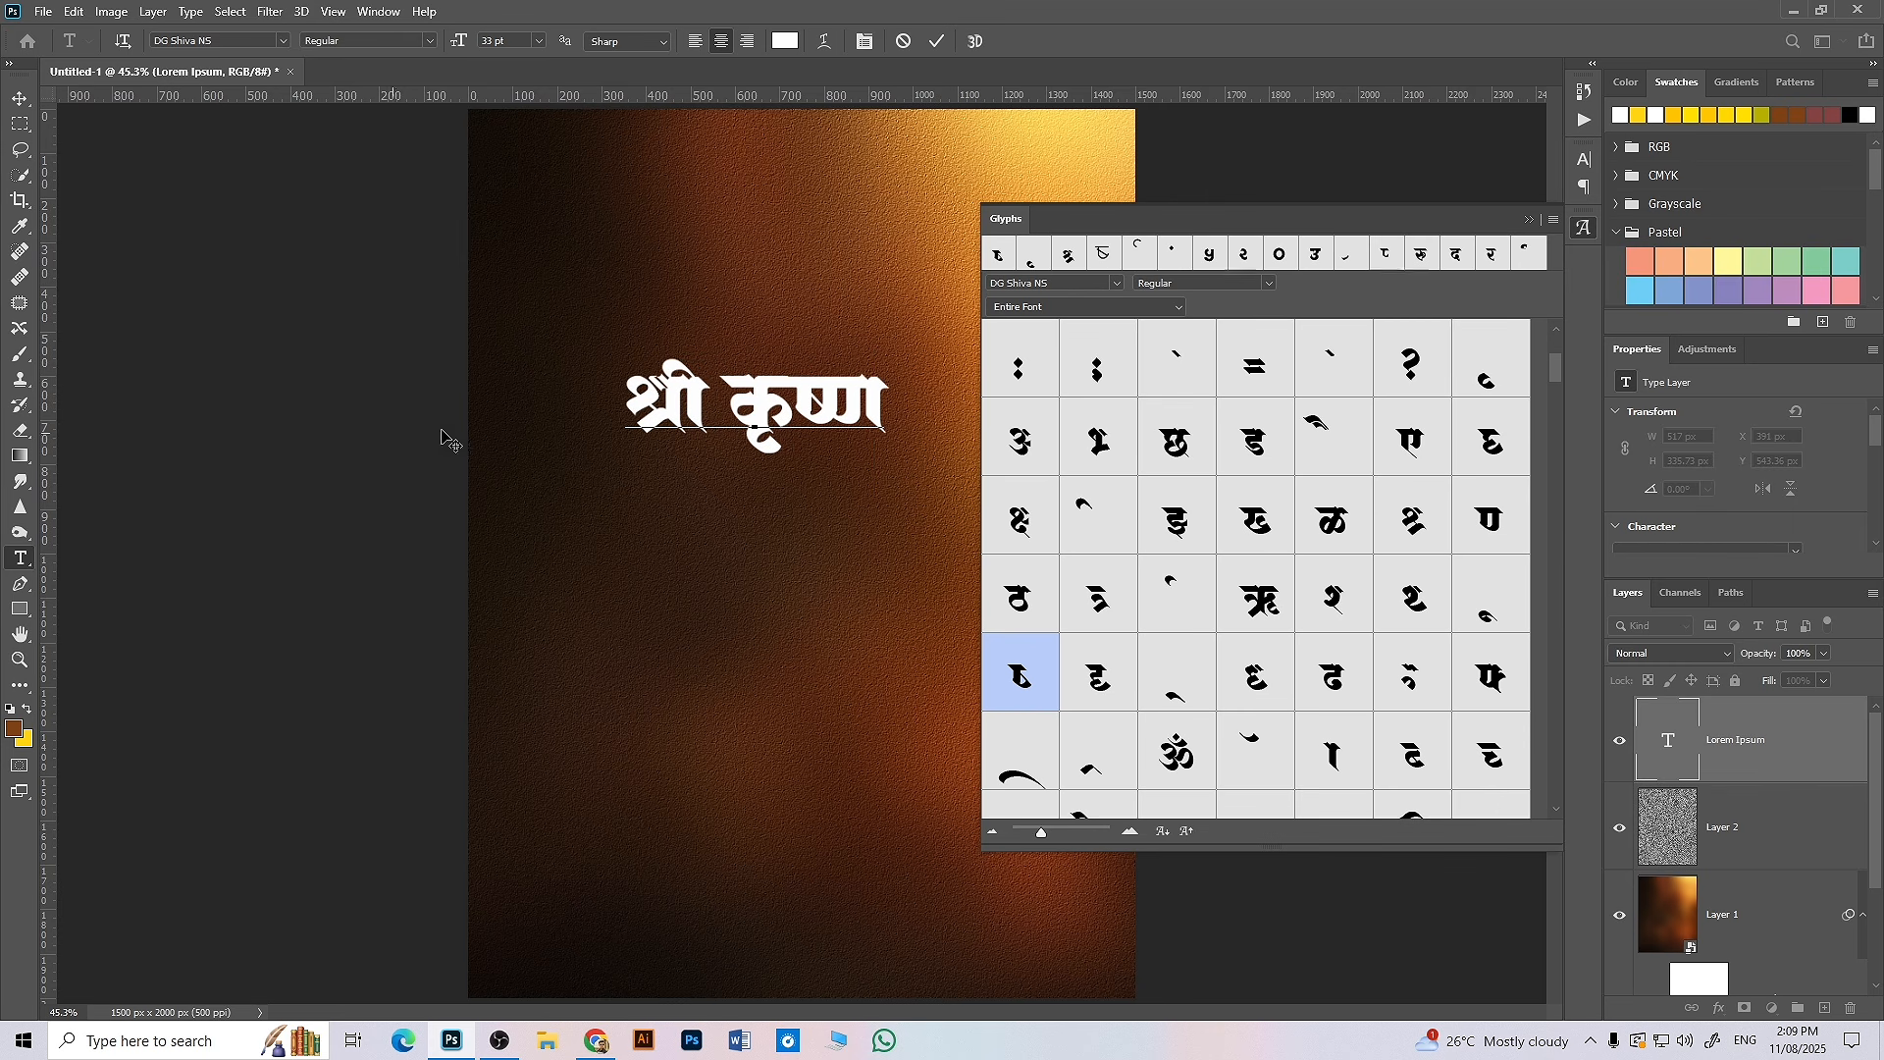
left_click(1585, 229)
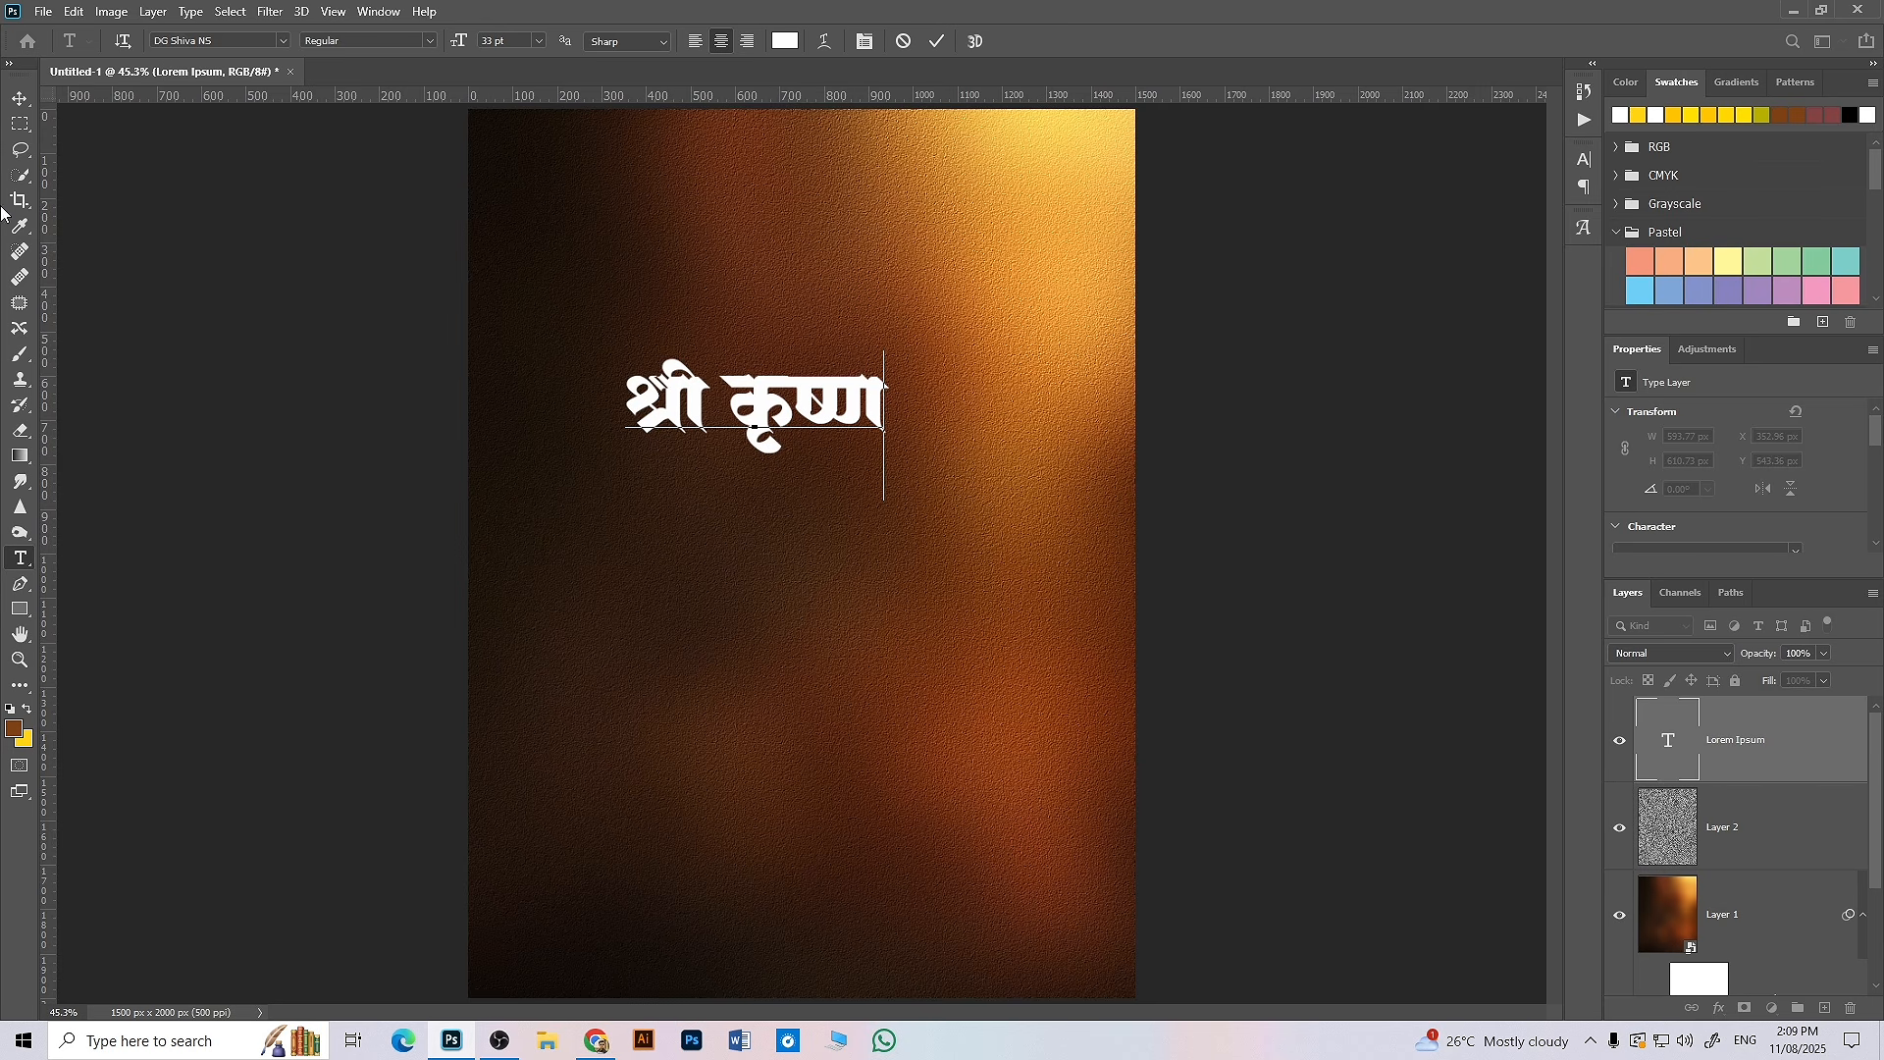
- Move the श्री कृष्ण text down to the horizontal middle of the poster, at about X 451 px and Y 648 px
left_click(19, 99)
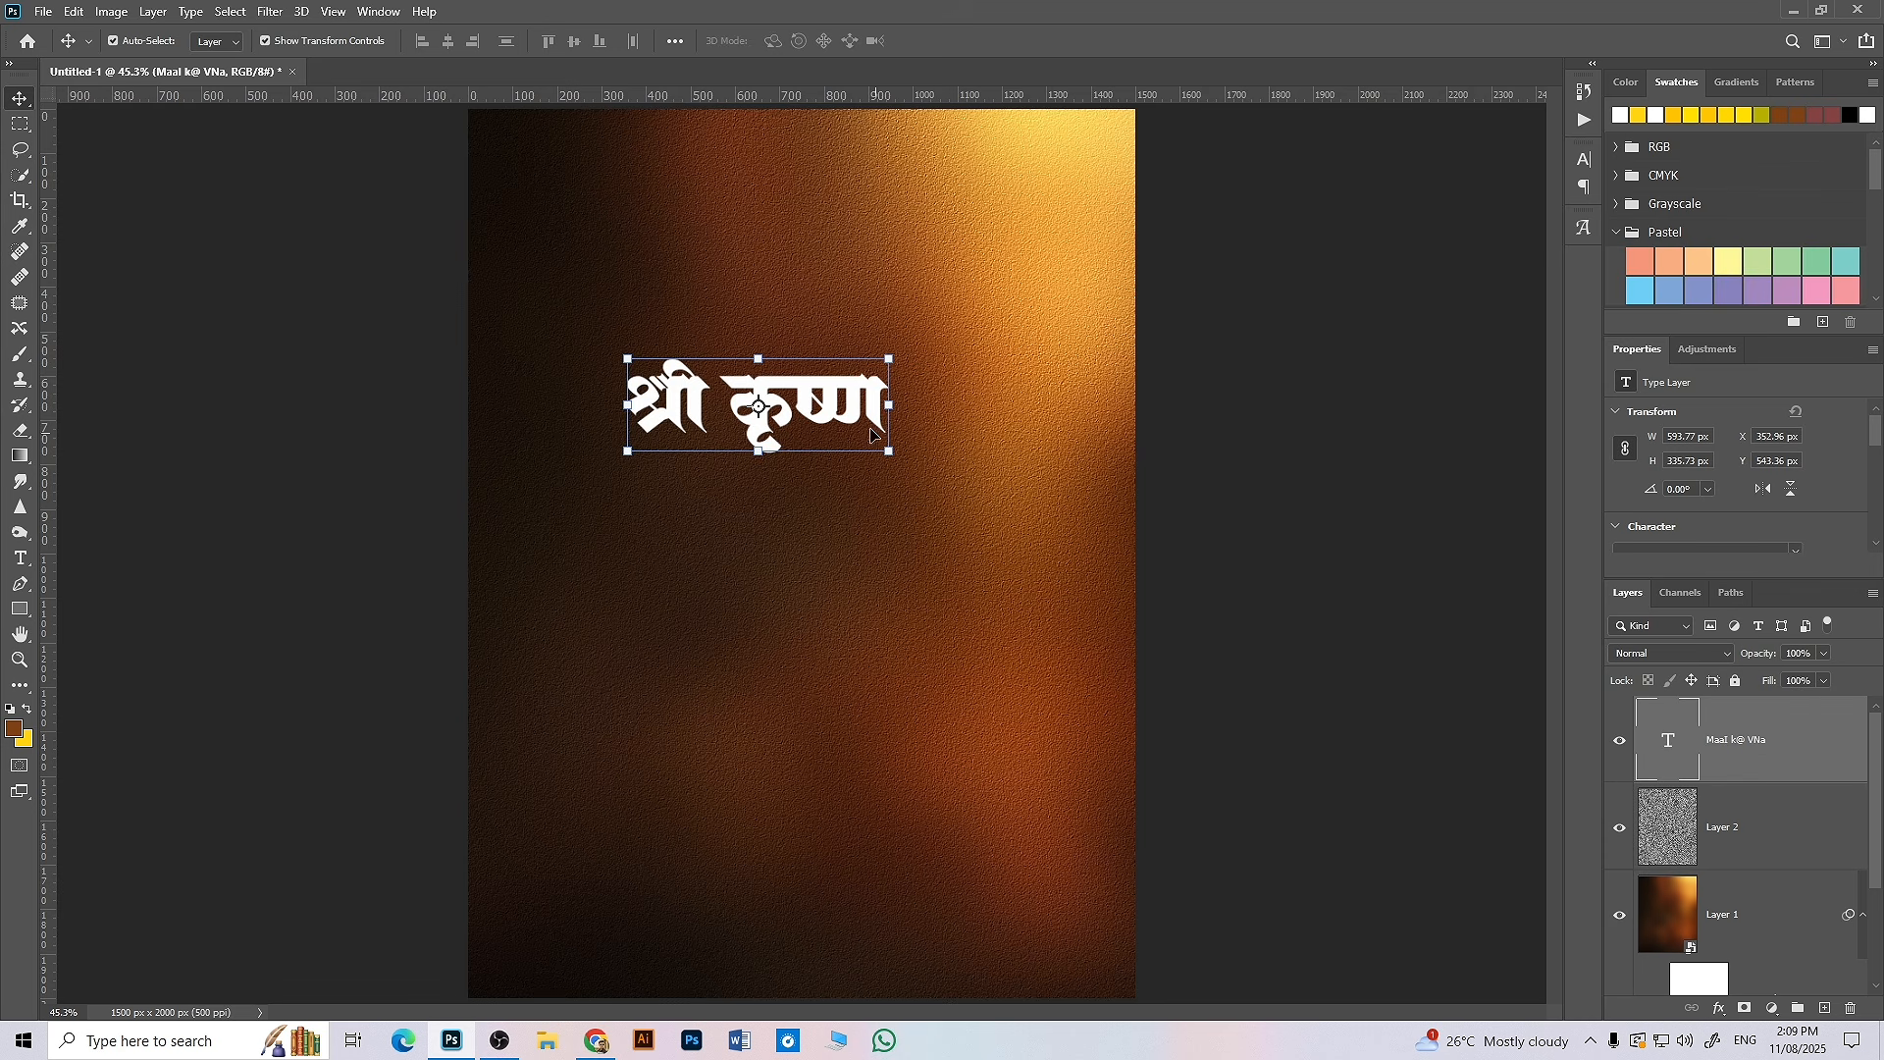
left_click_drag(834, 420, 874, 463)
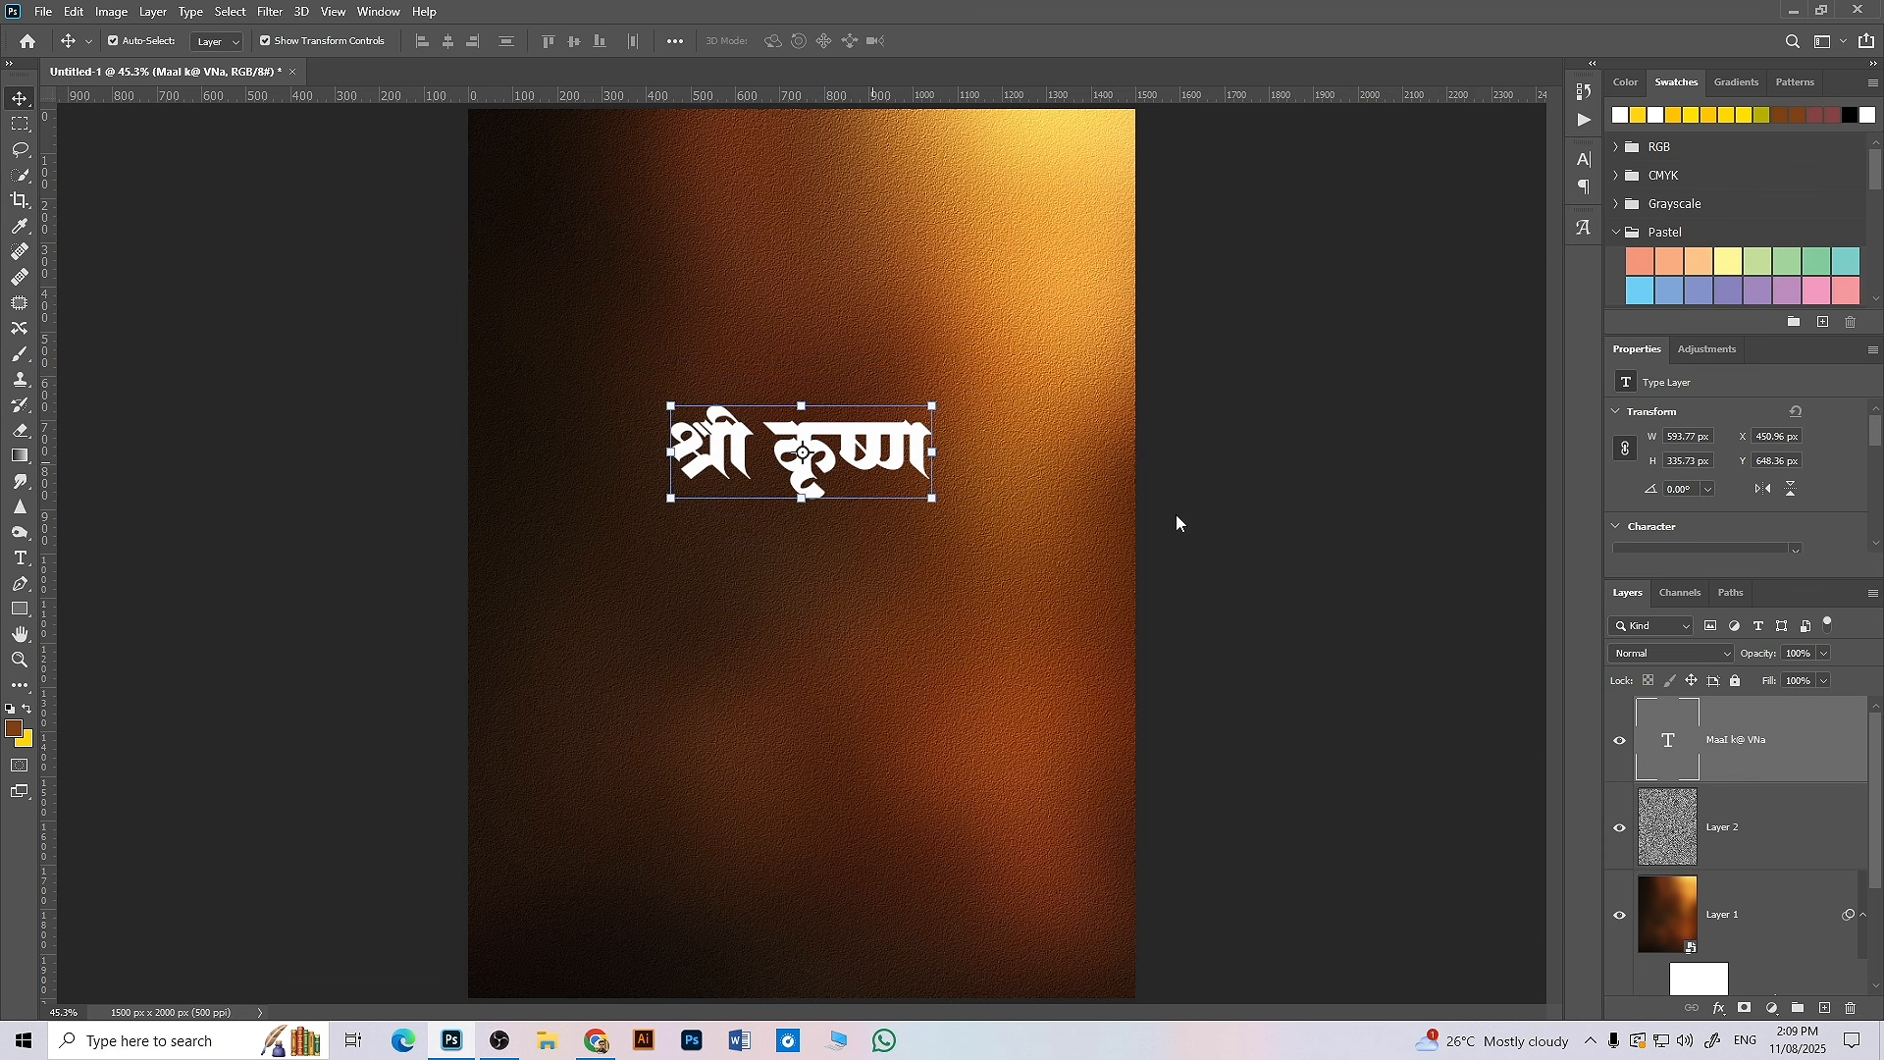
left_click(1210, 543)
- Duplicate the श्री कृष्ण text layer with Layer Via Copy and place the copy directly below it, at about Y 828 px
left_click(1735, 758)
left_click(159, 13)
mouse_move(175, 33)
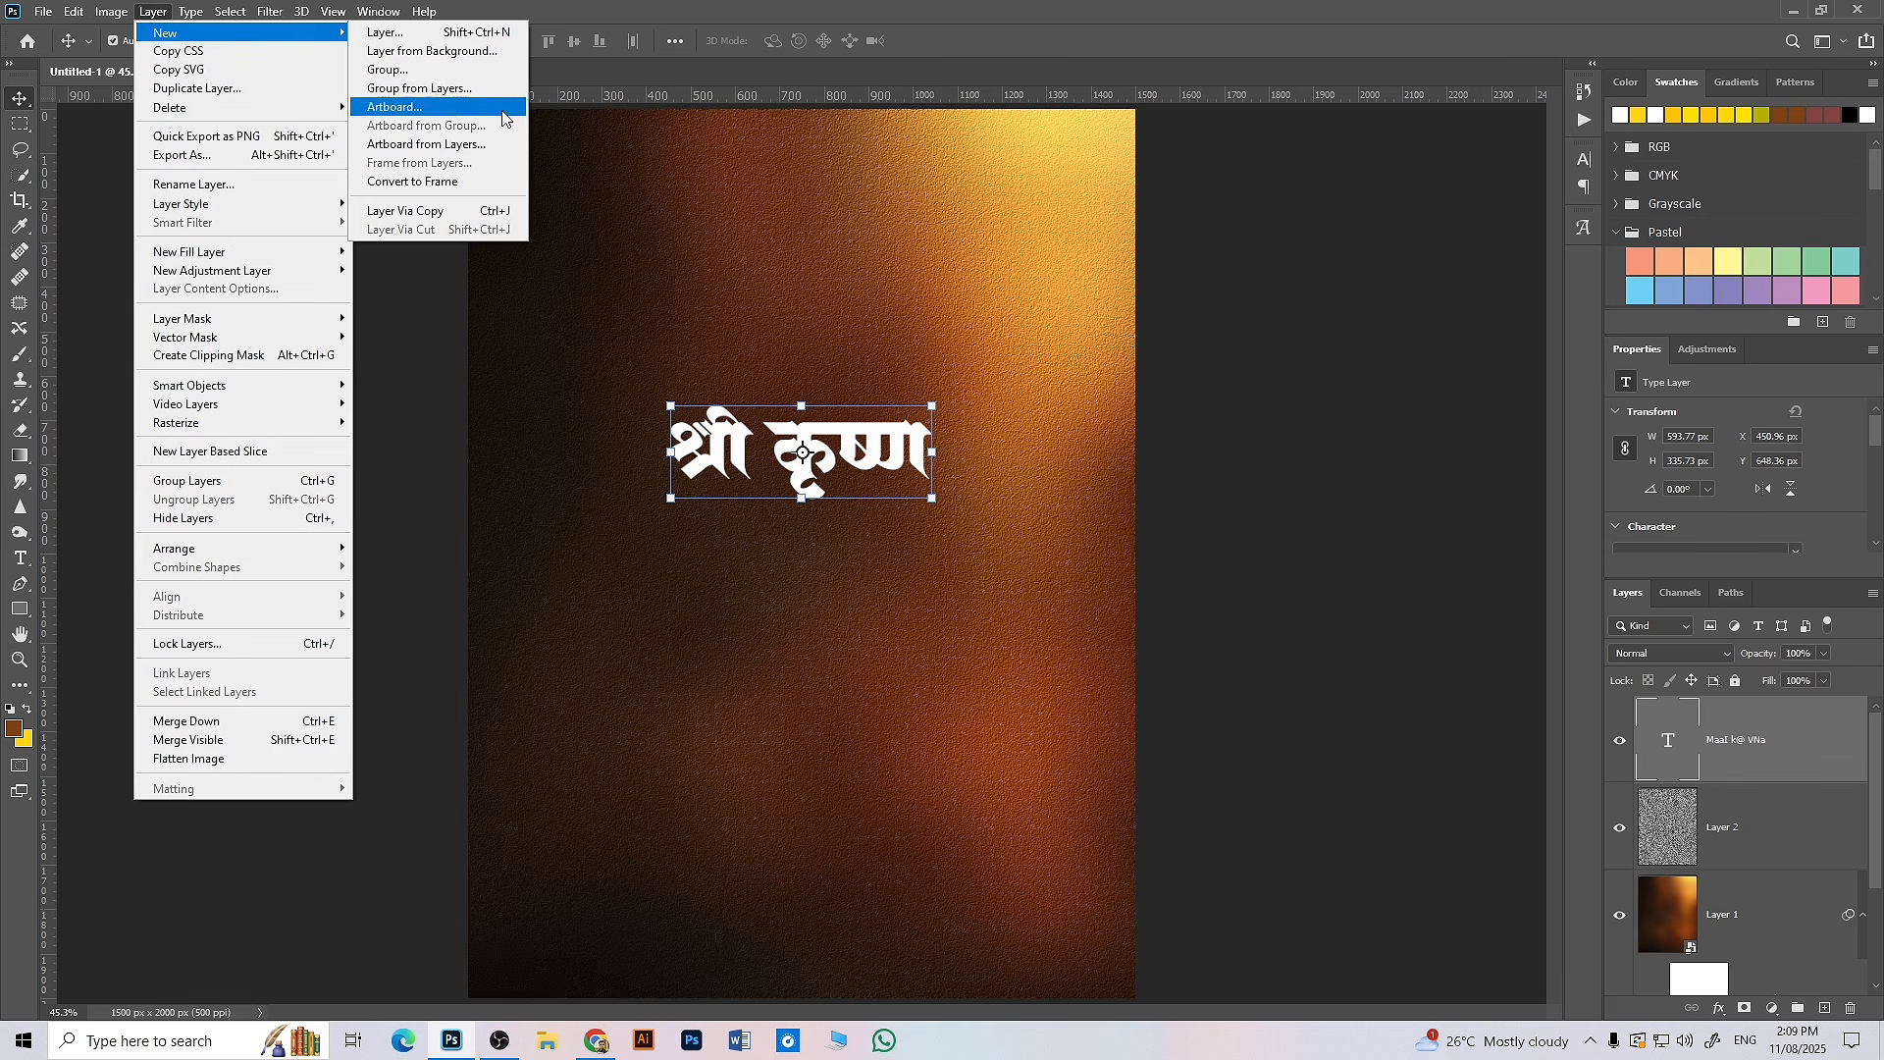
left_click(474, 212)
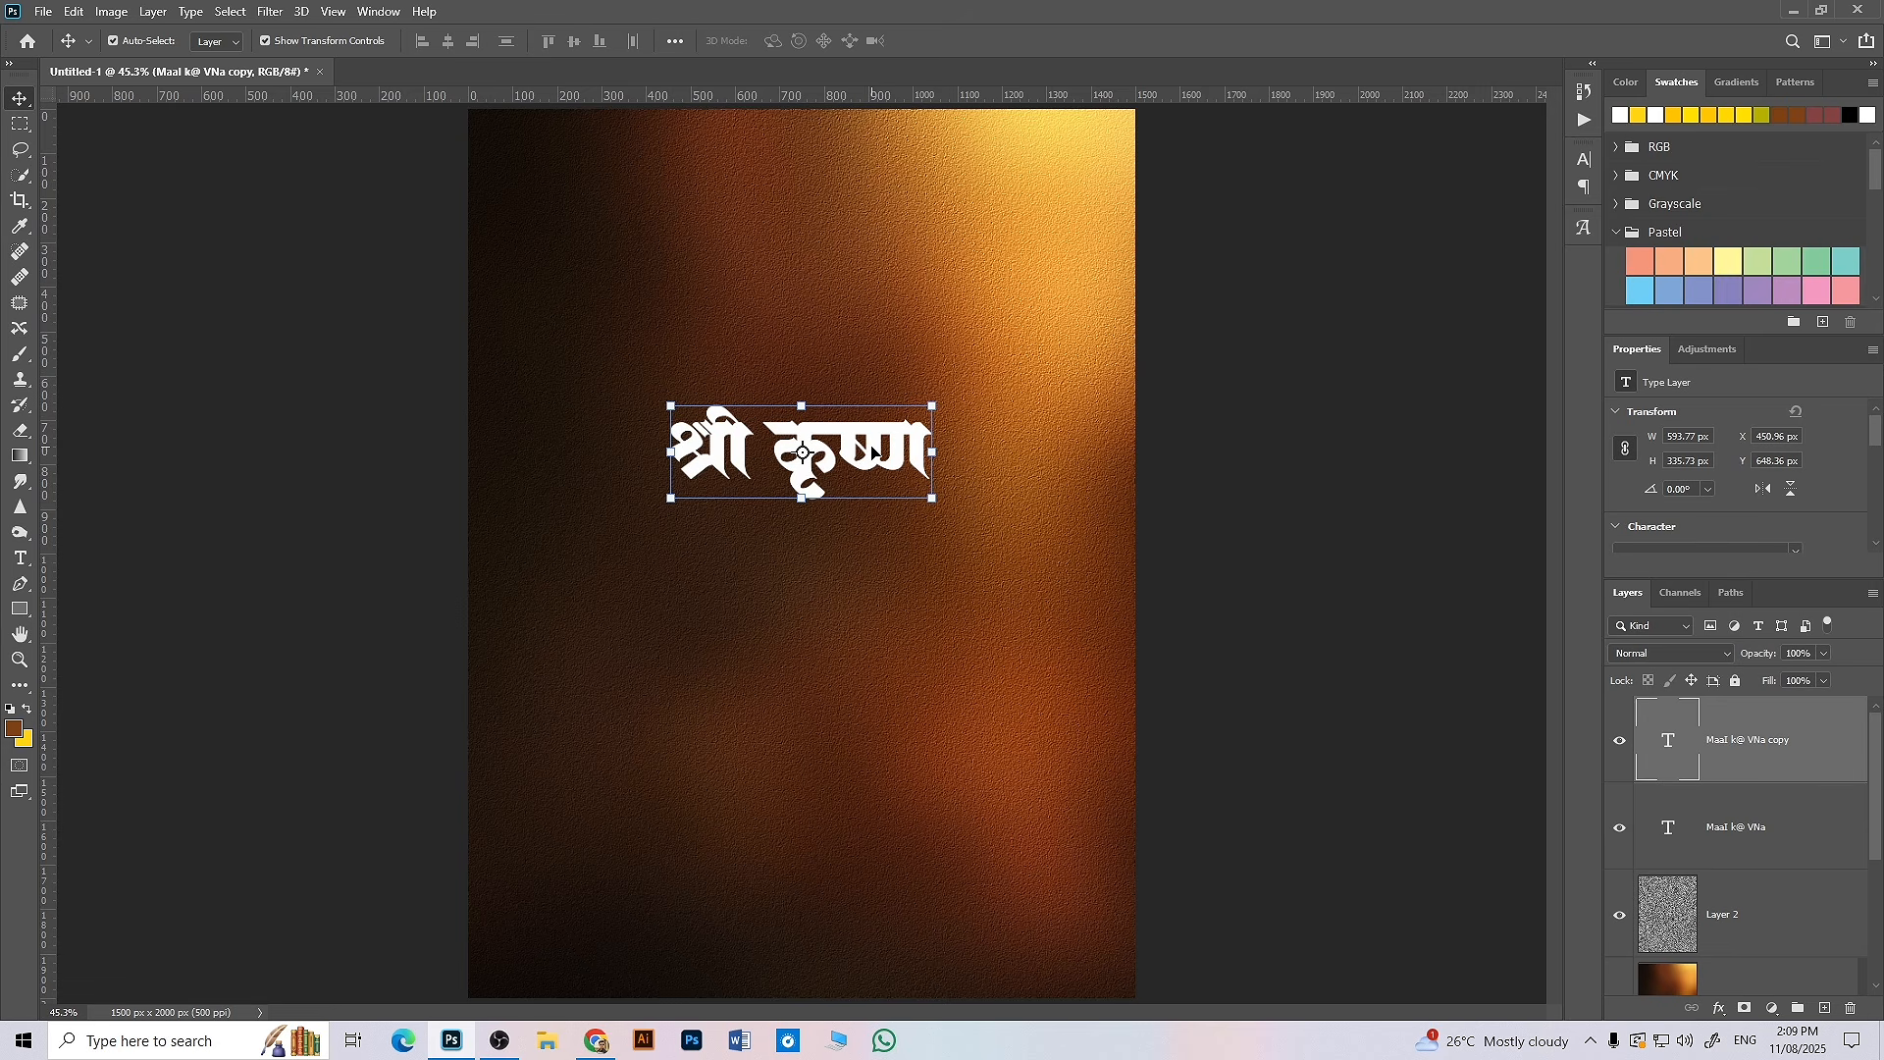
left_click_drag(874, 453, 874, 543)
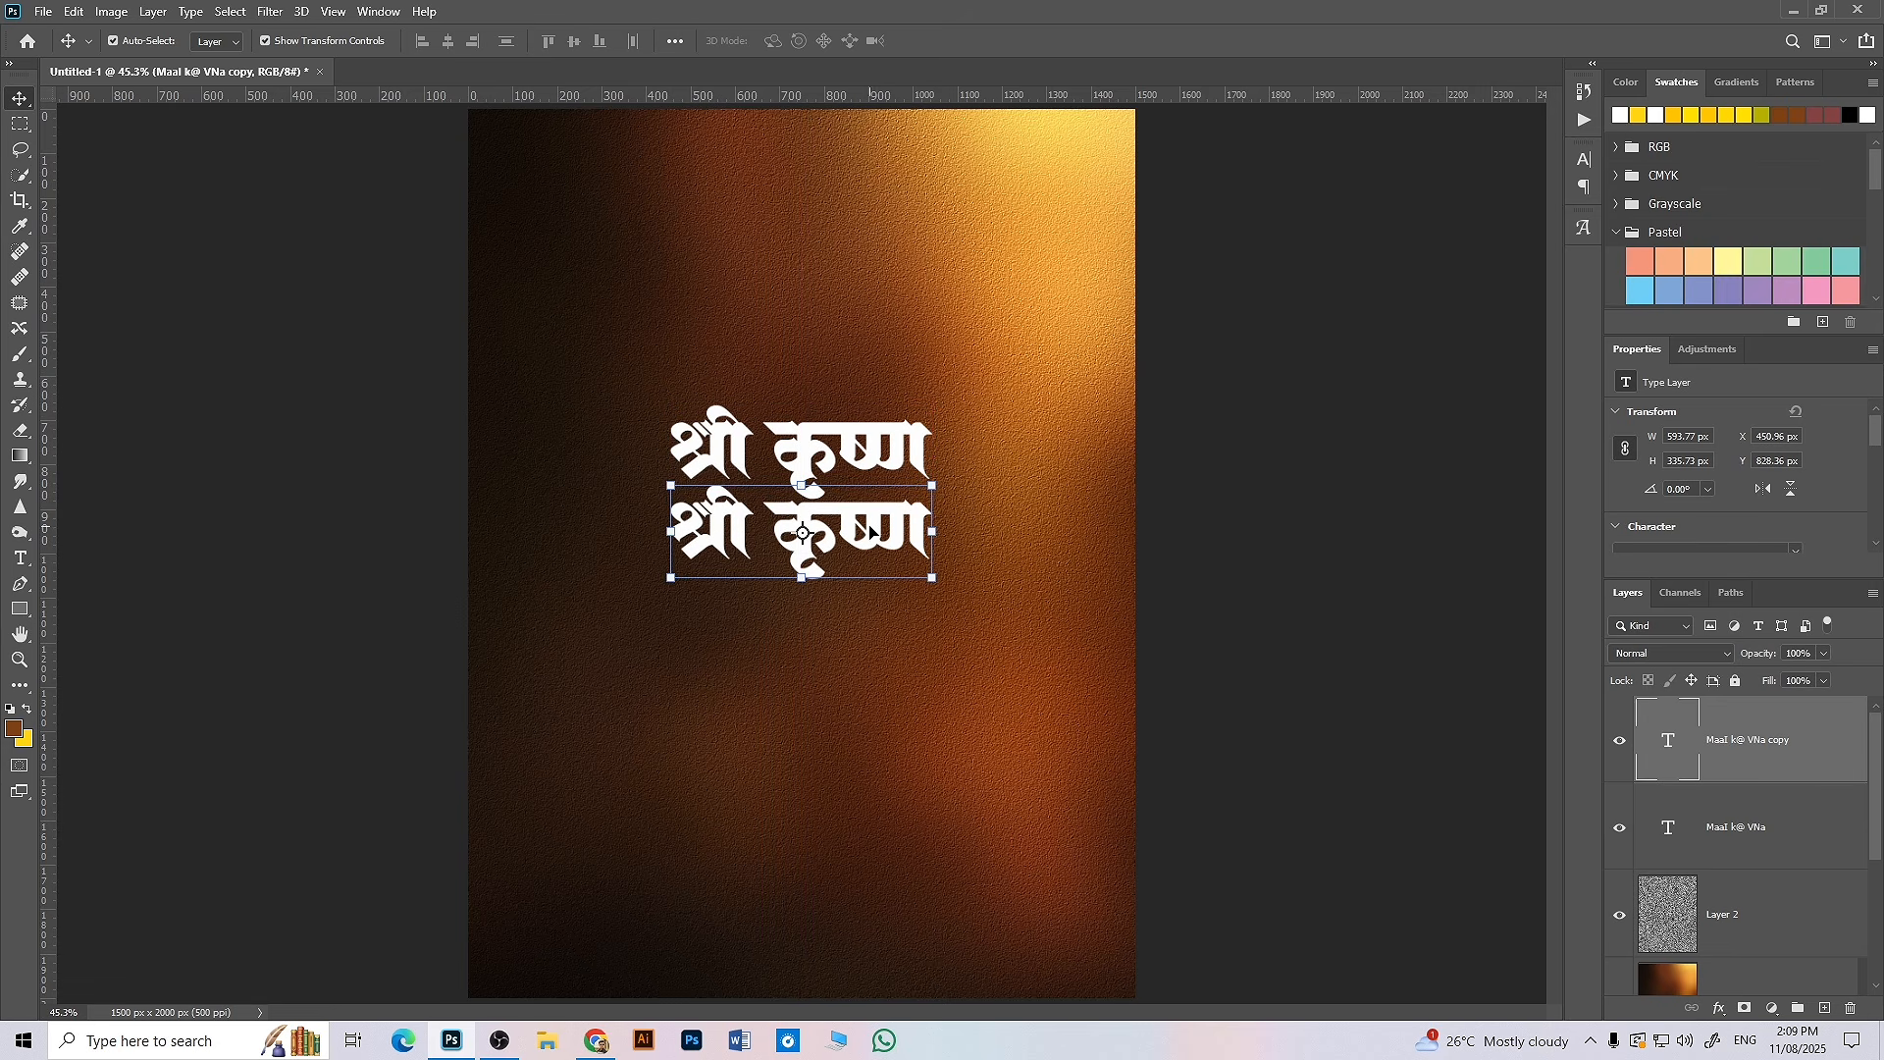
- Replace the text of the lower copy with जन्मा
double_click(1672, 750)
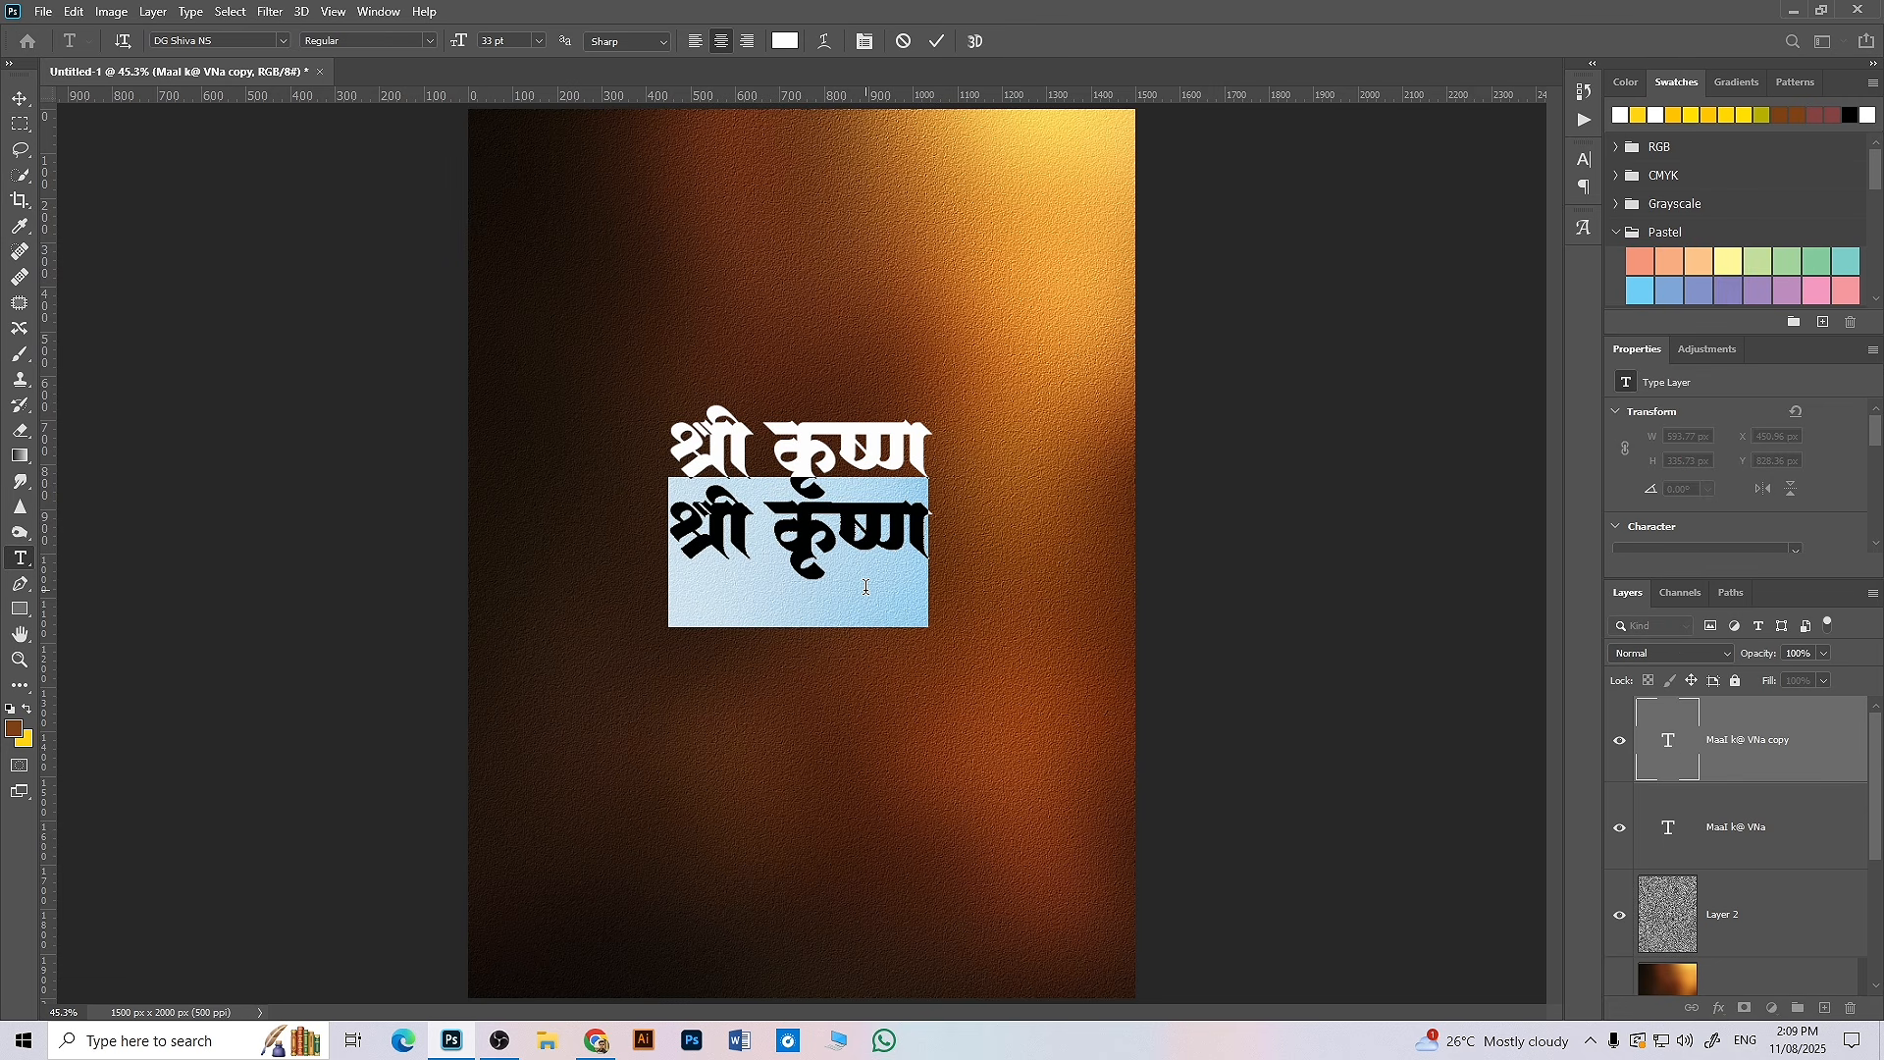
key("BackSpace")
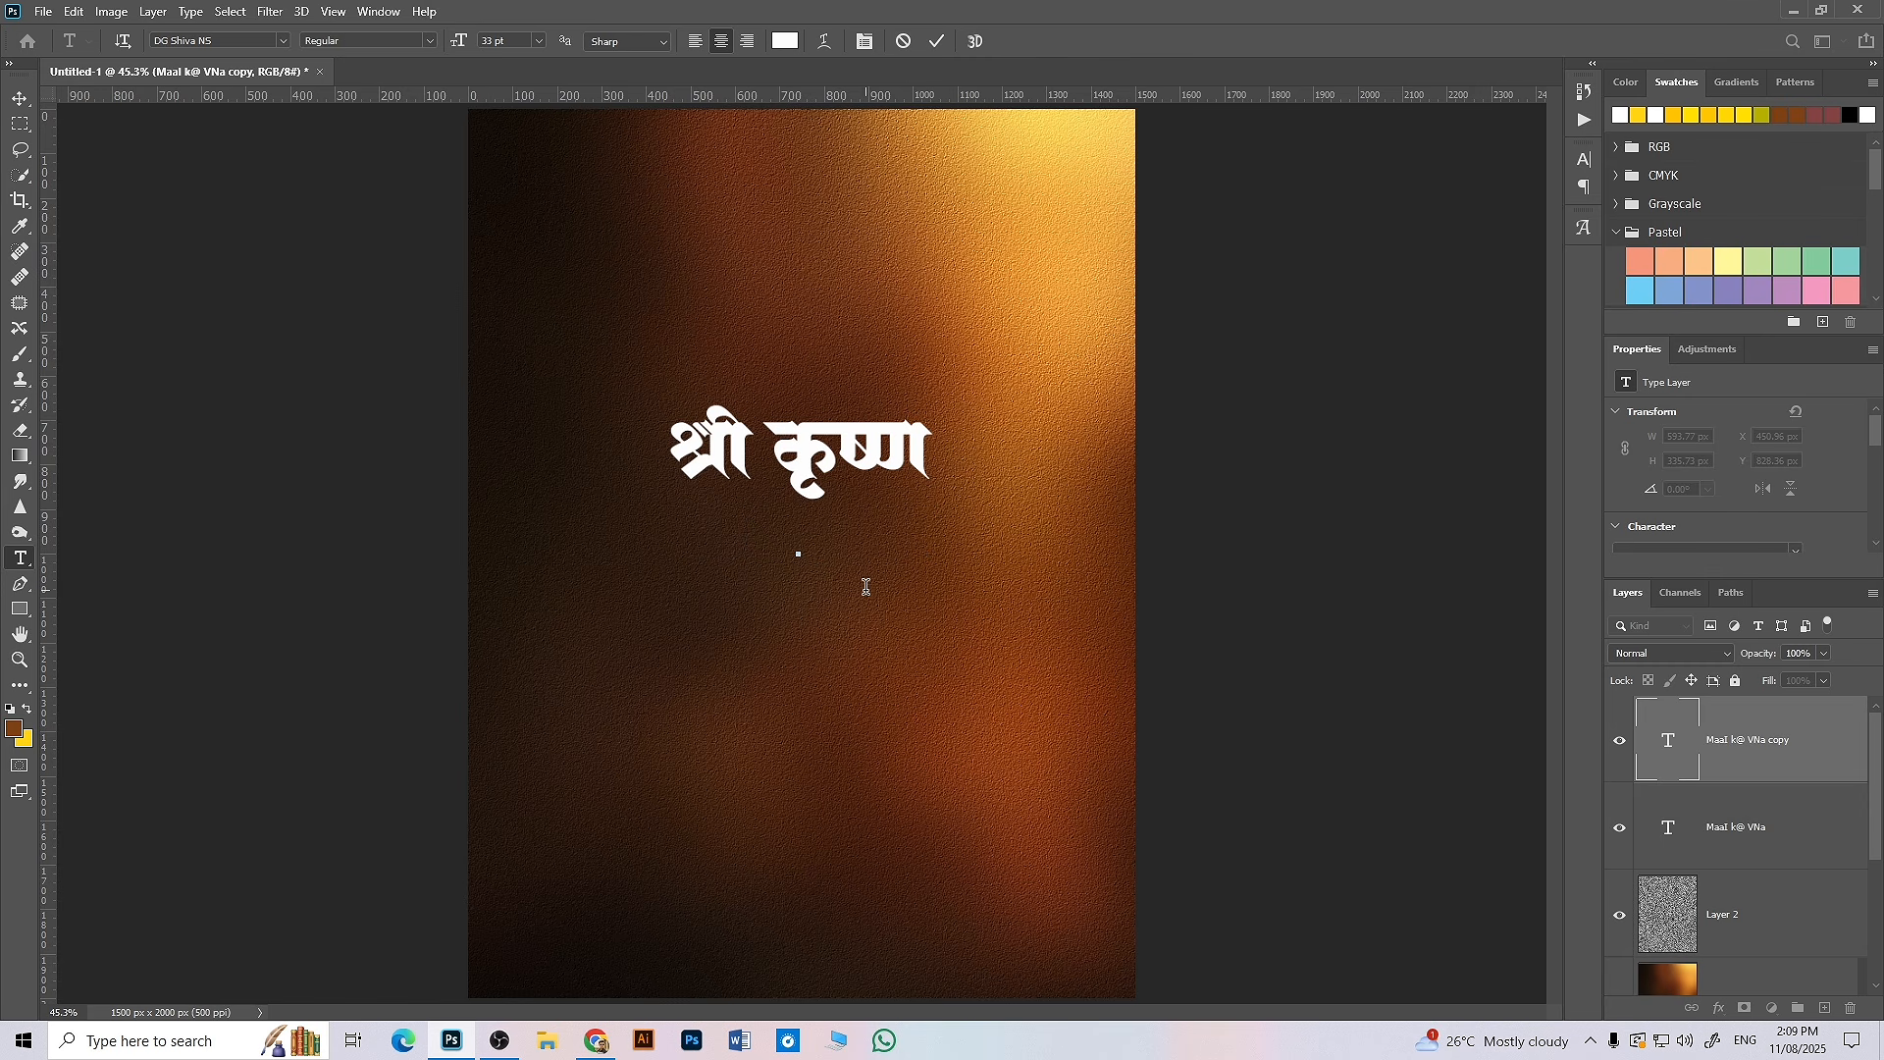
type("उ")
type("ी")
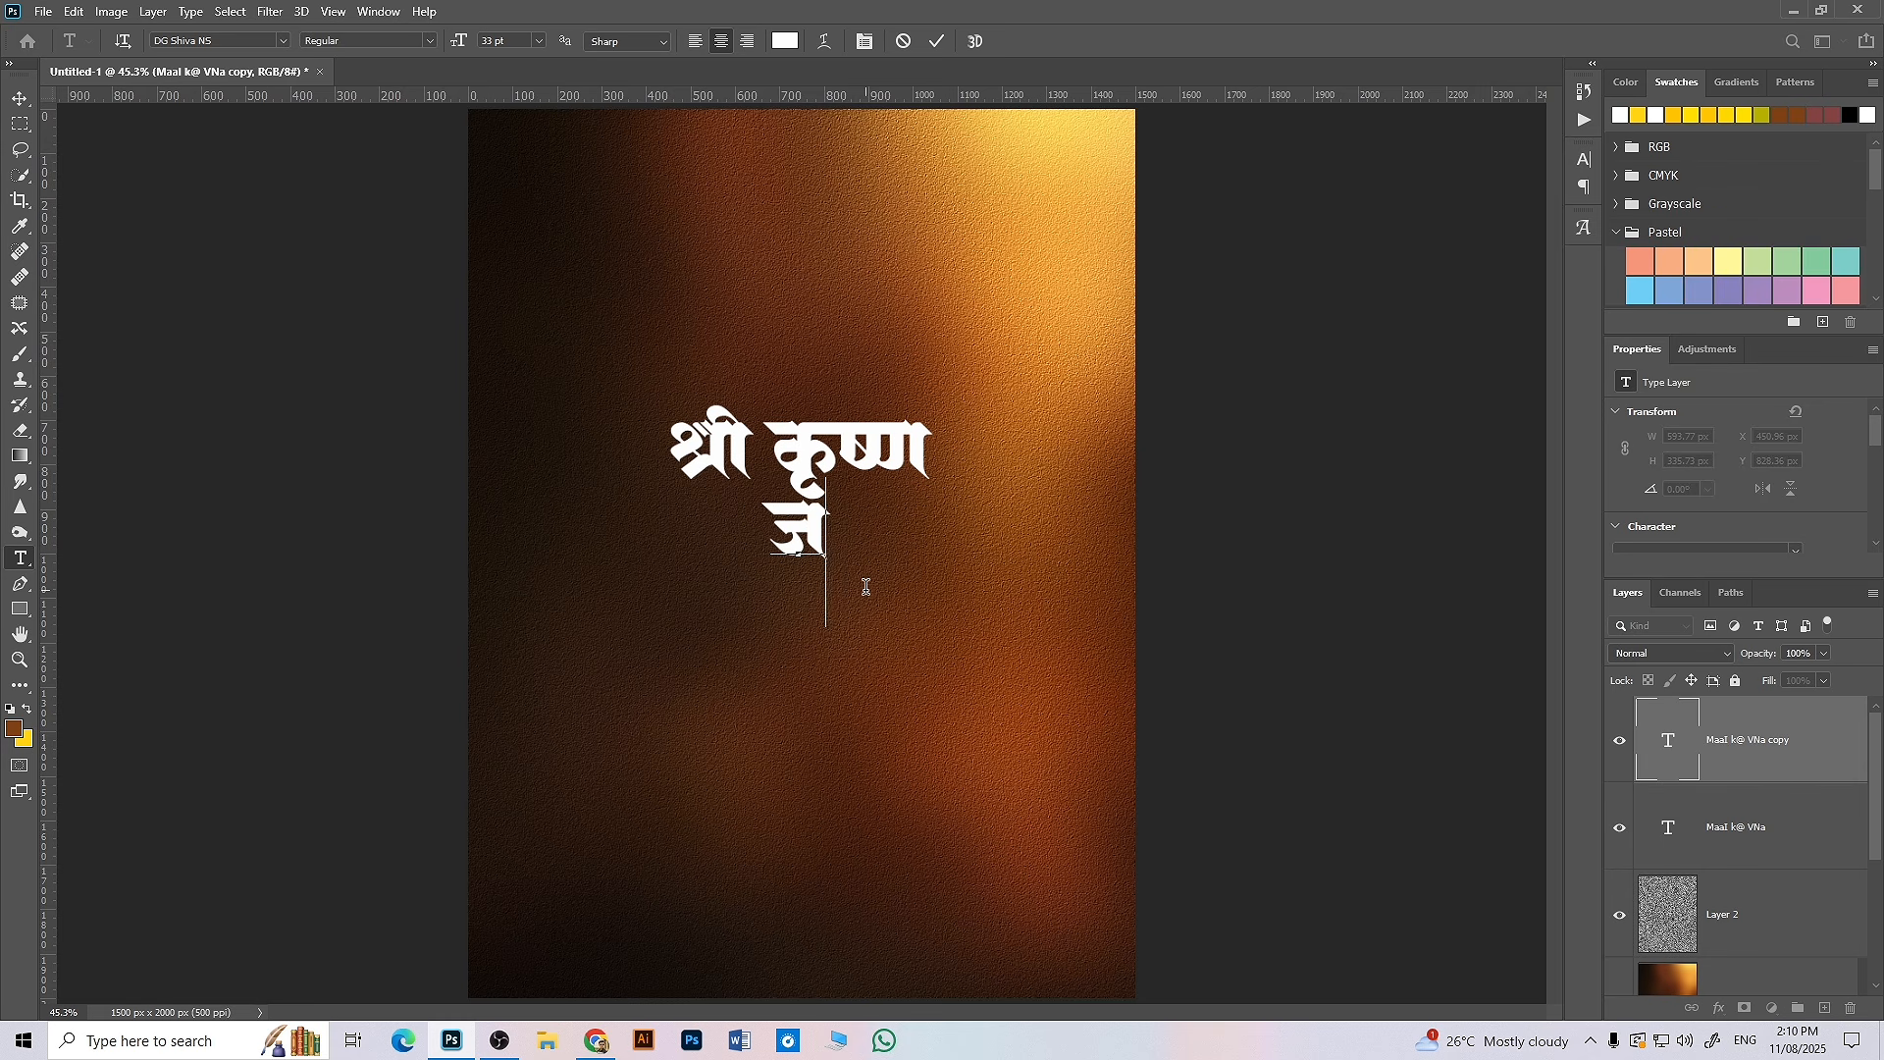
type("ठ")
type("म")
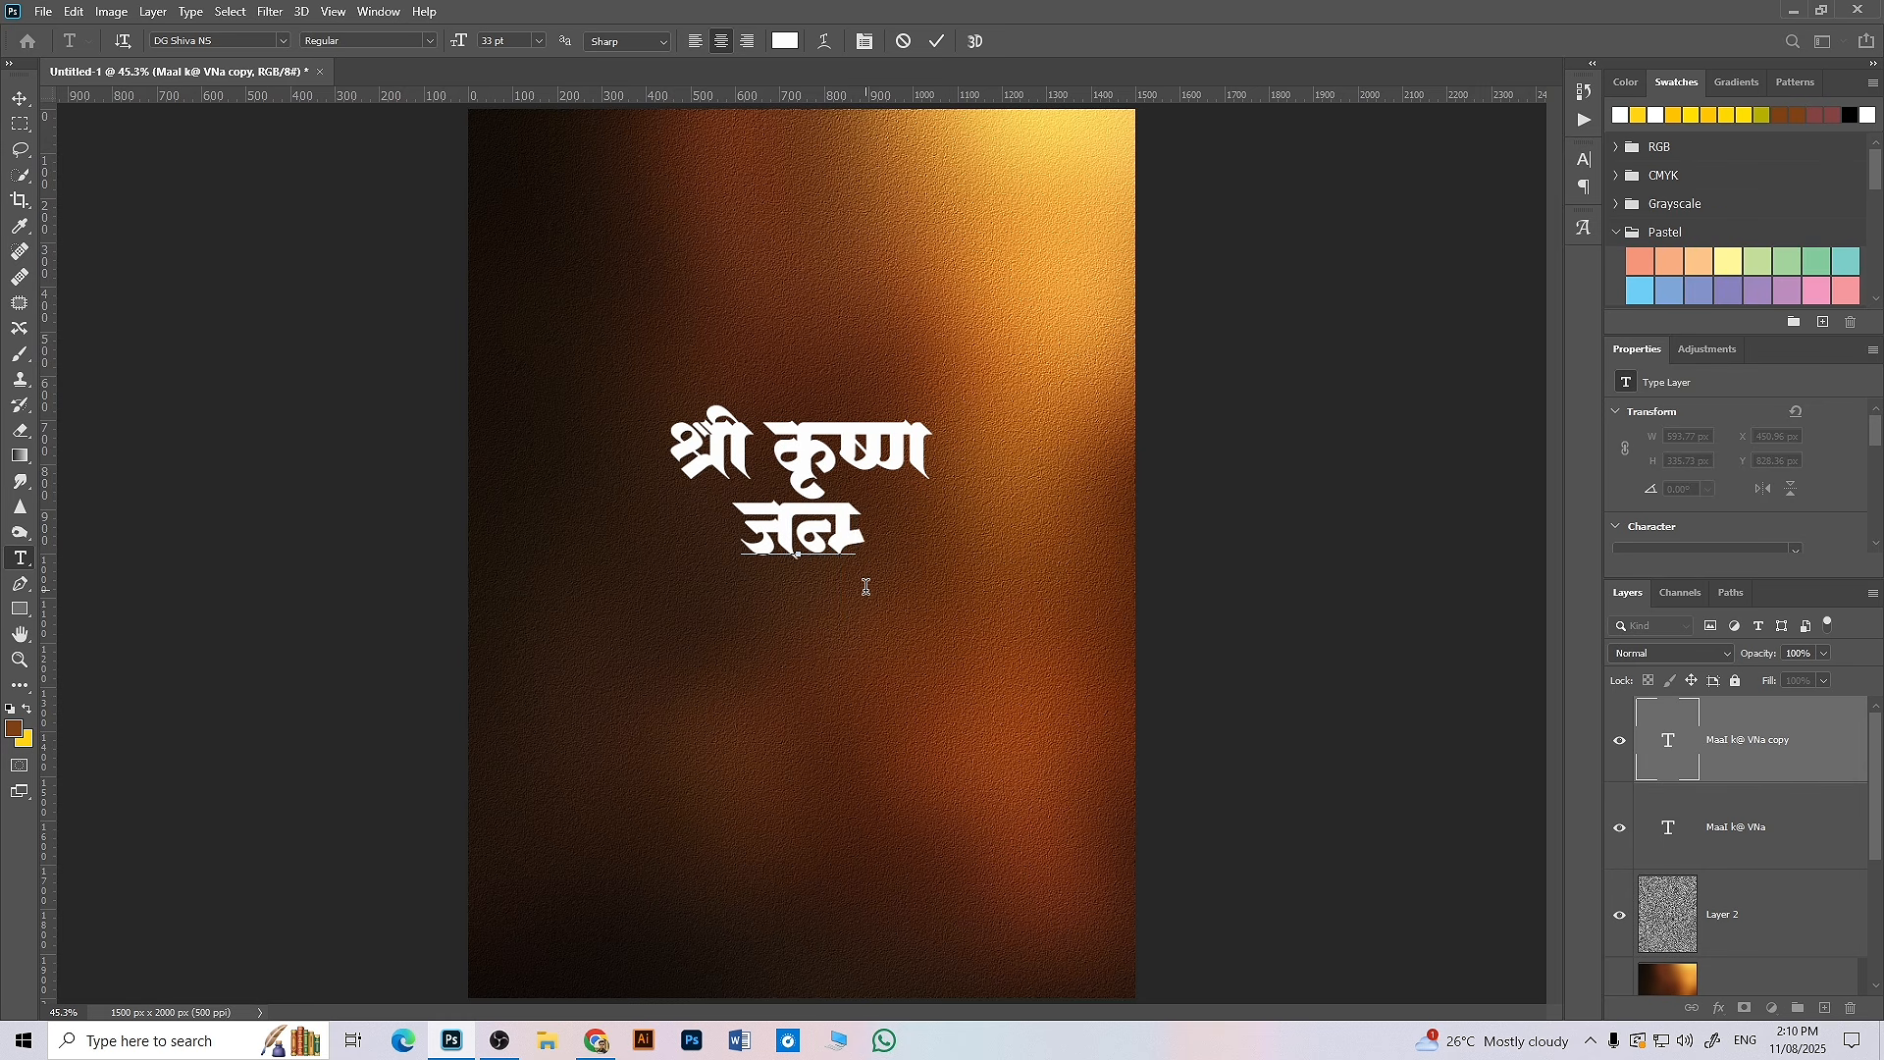
type("a")
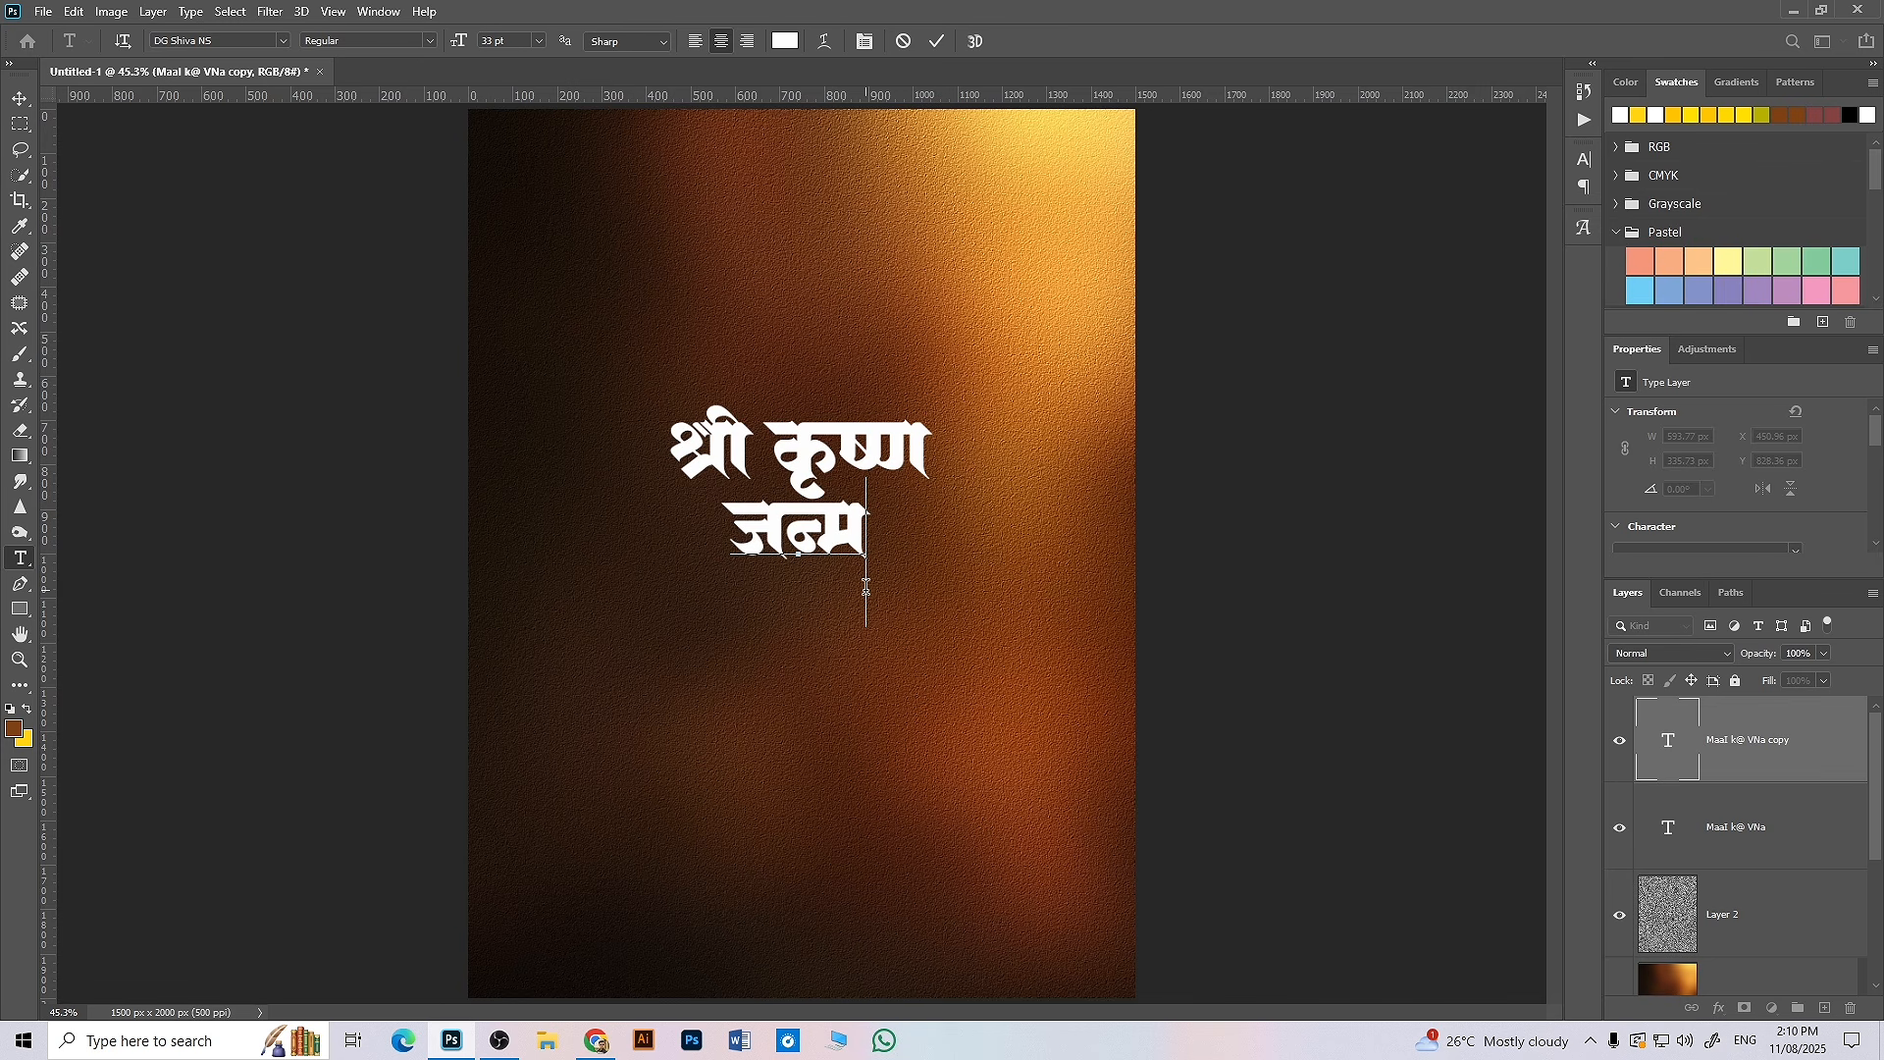
type("a")
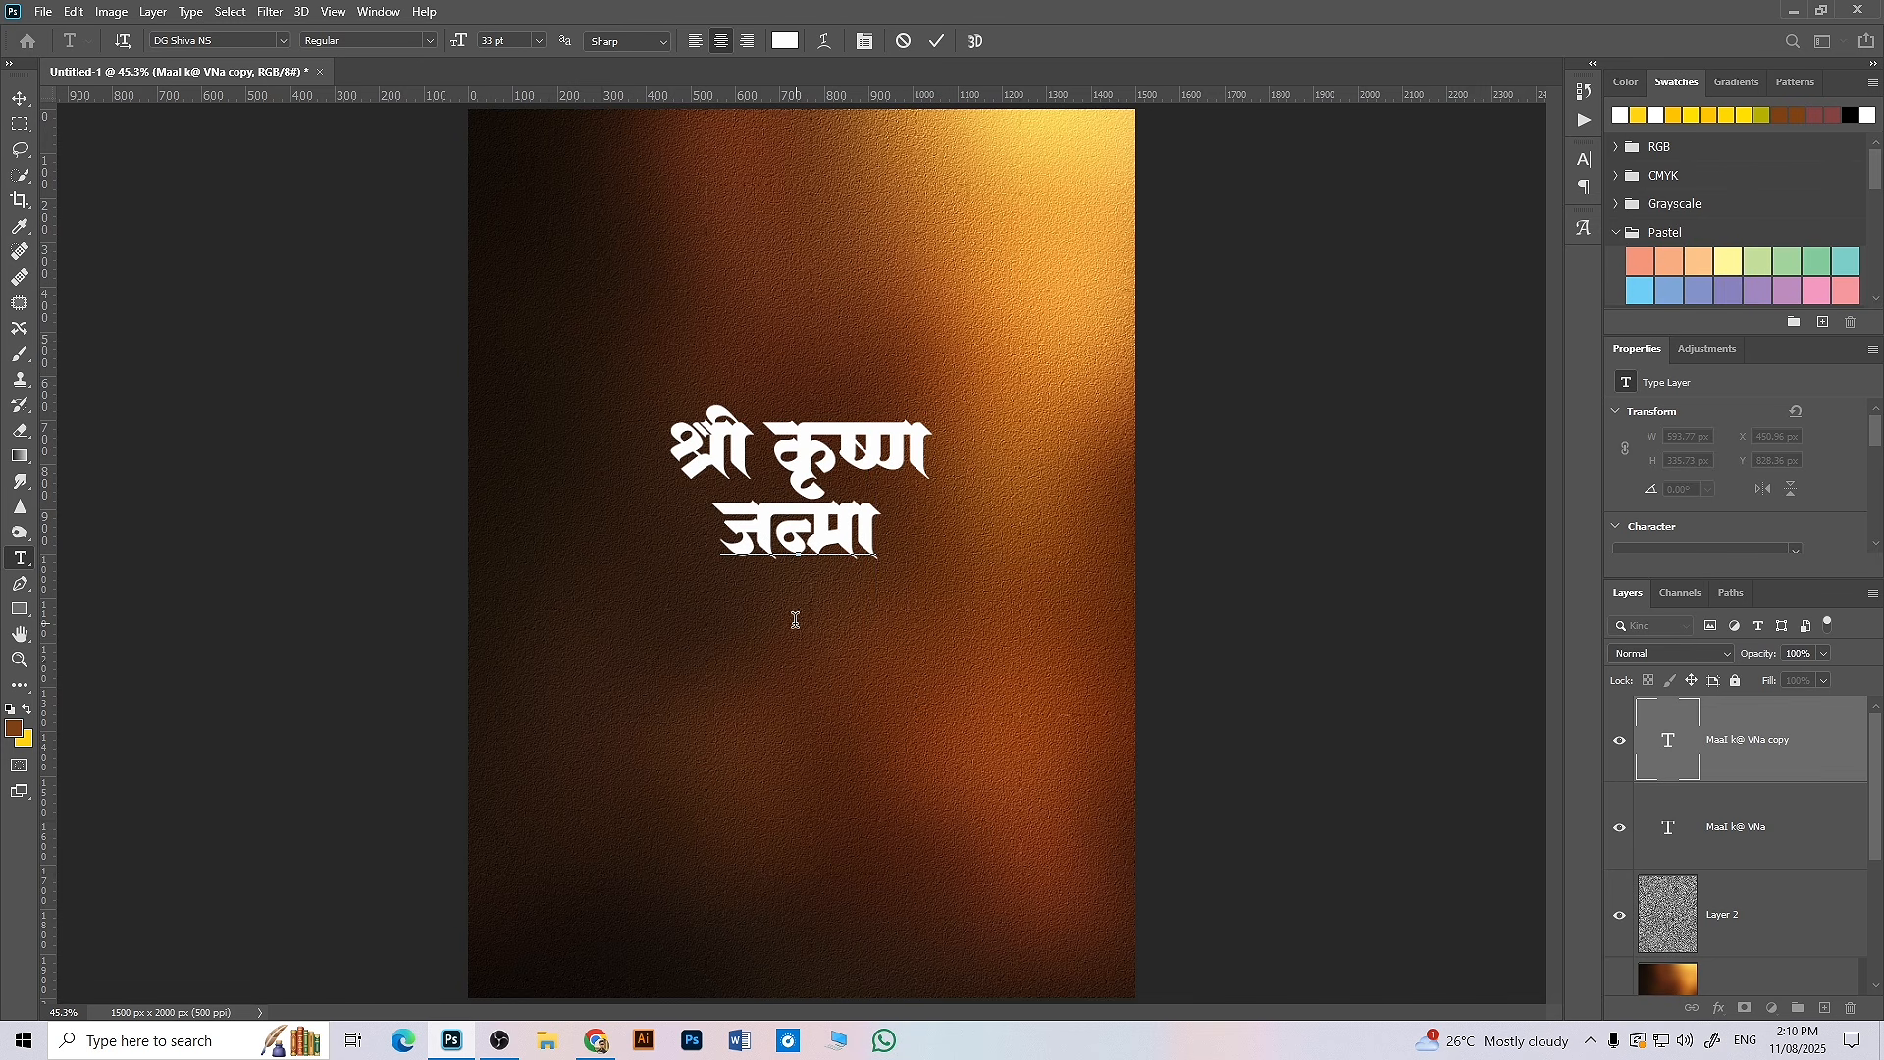
- Complete the lower line as जन्माष्टमी, inserting the half ष from the font's glyphs
left_click(1586, 230)
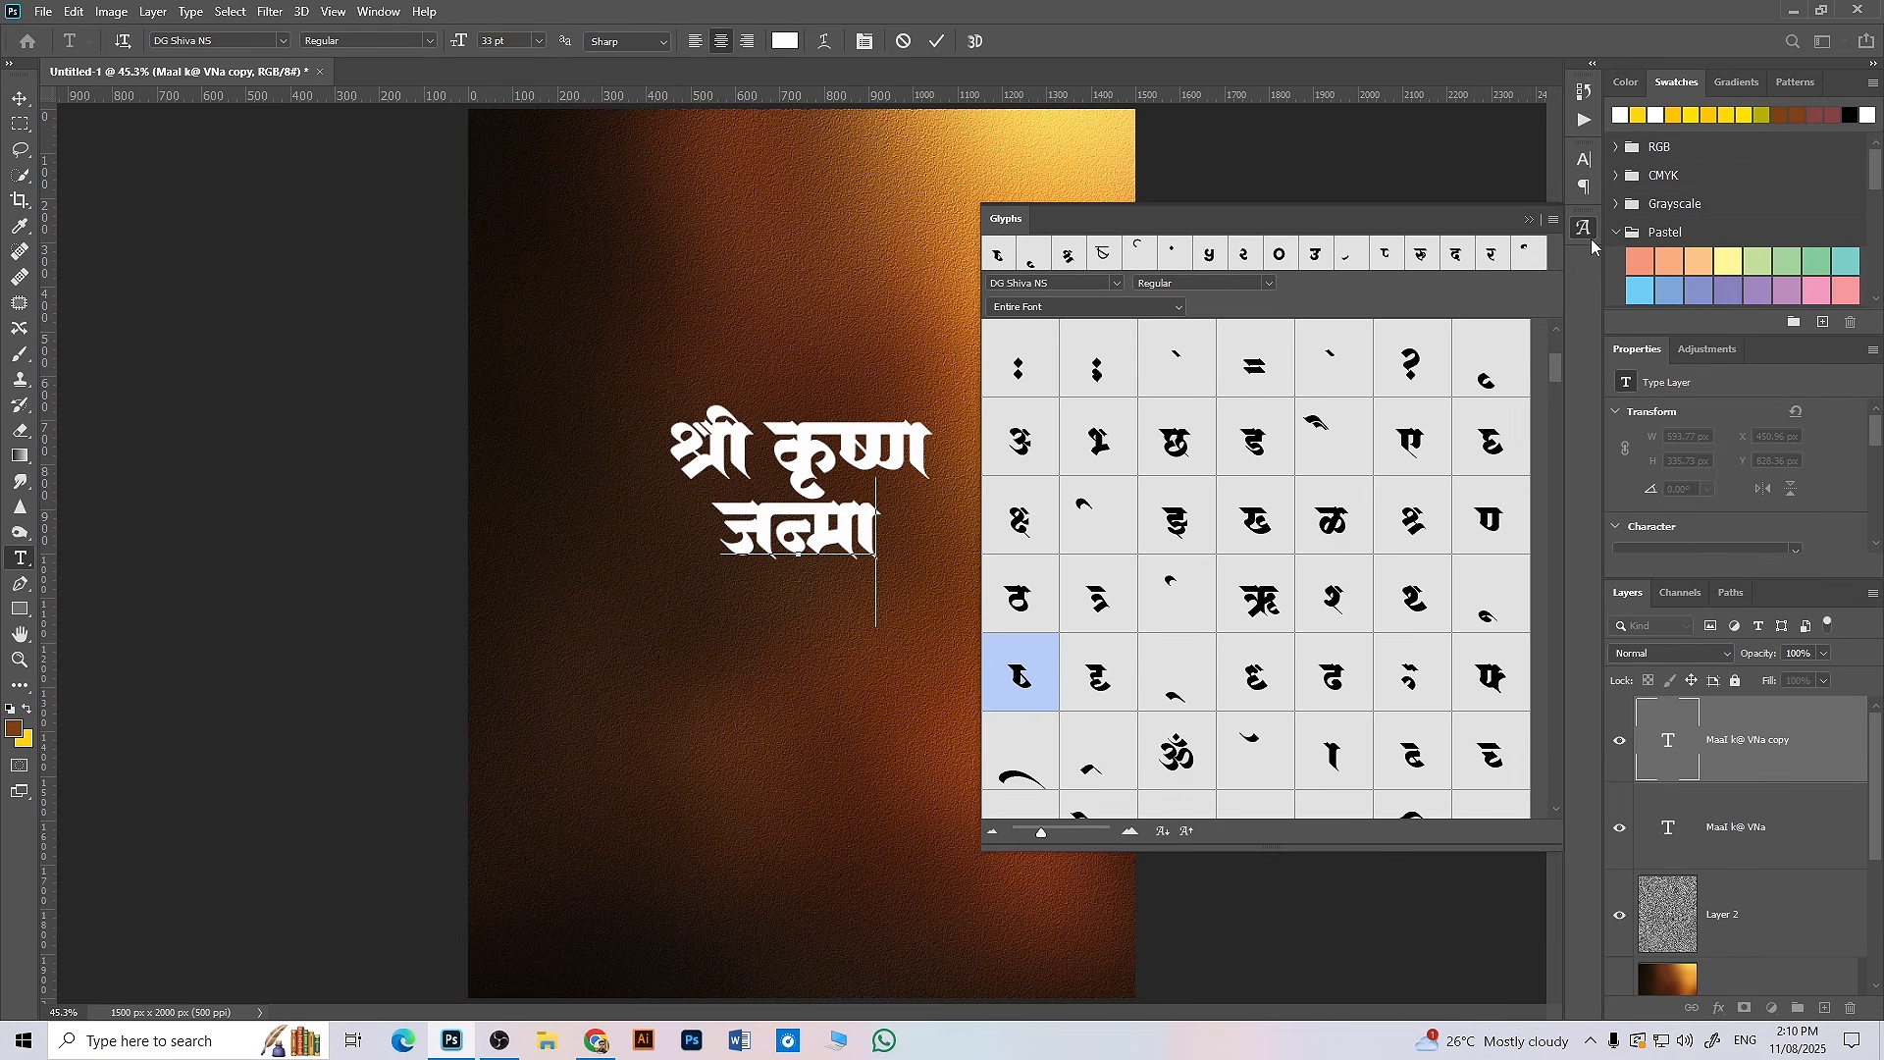
double_click(1018, 683)
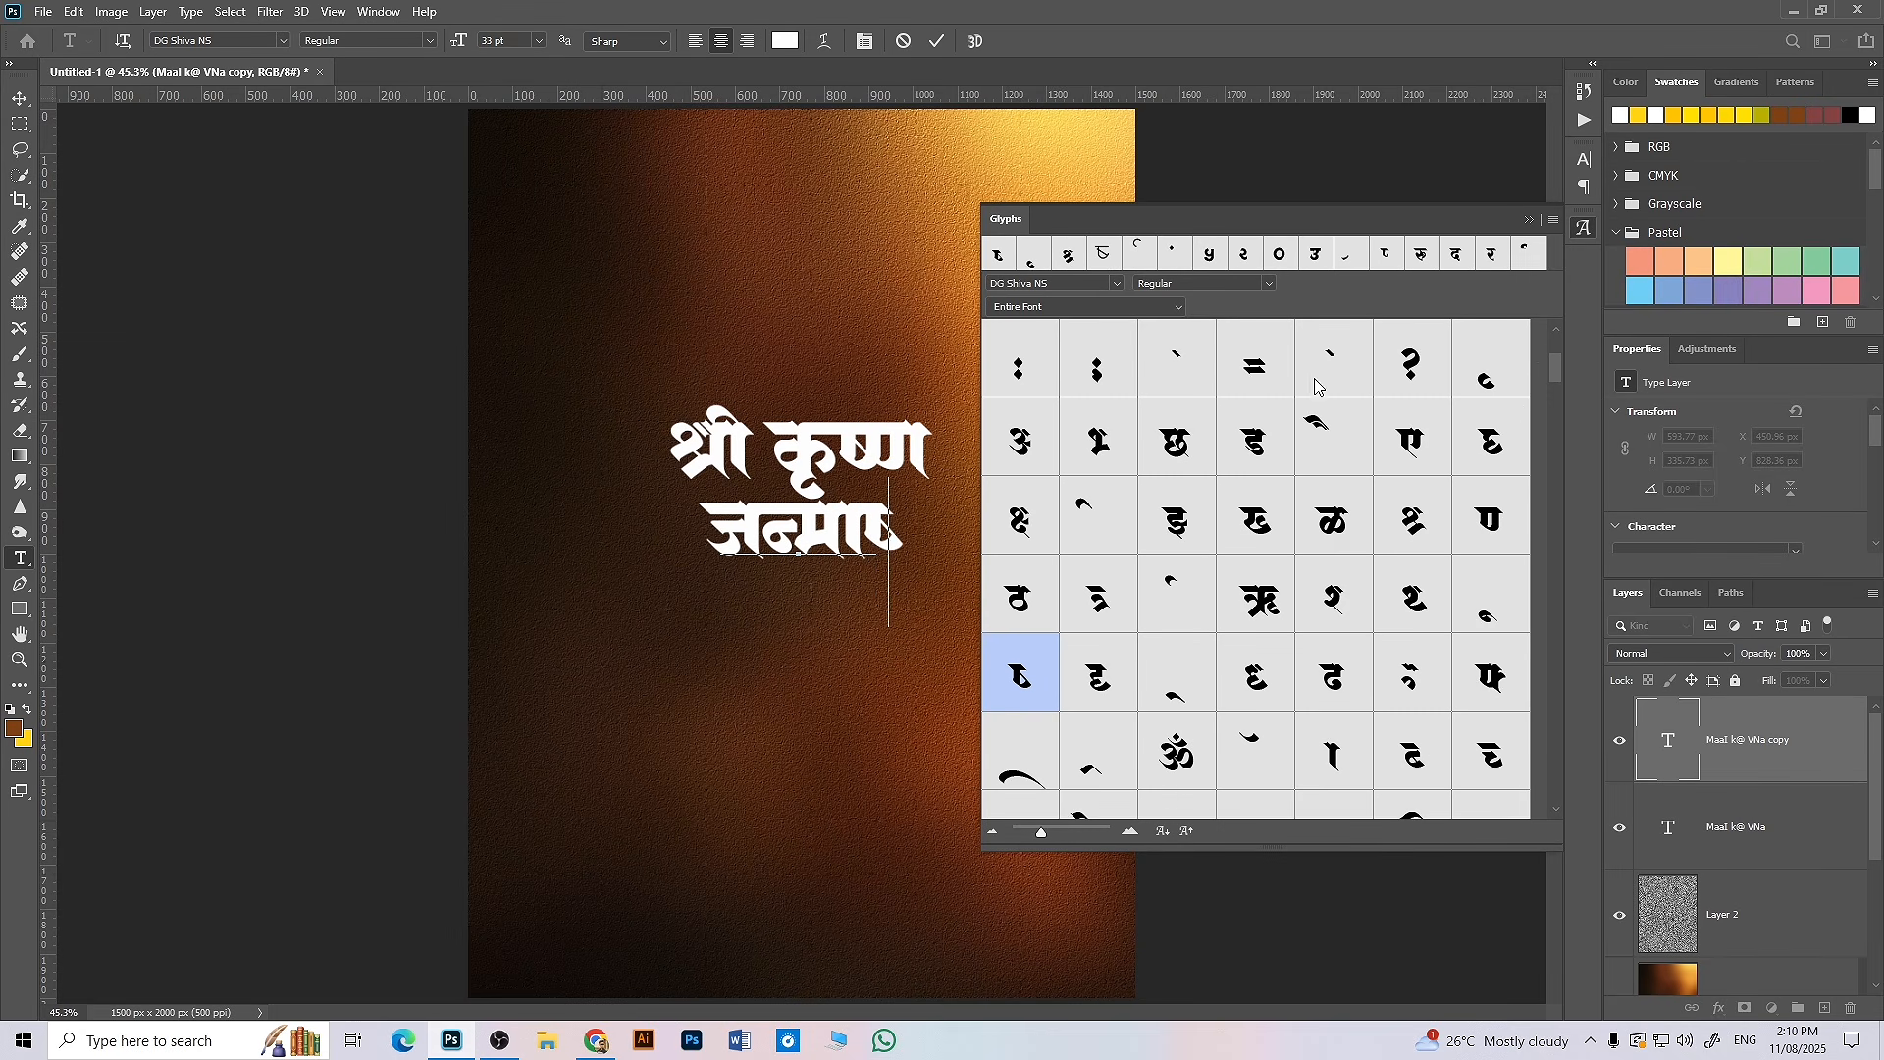
left_click(1587, 235)
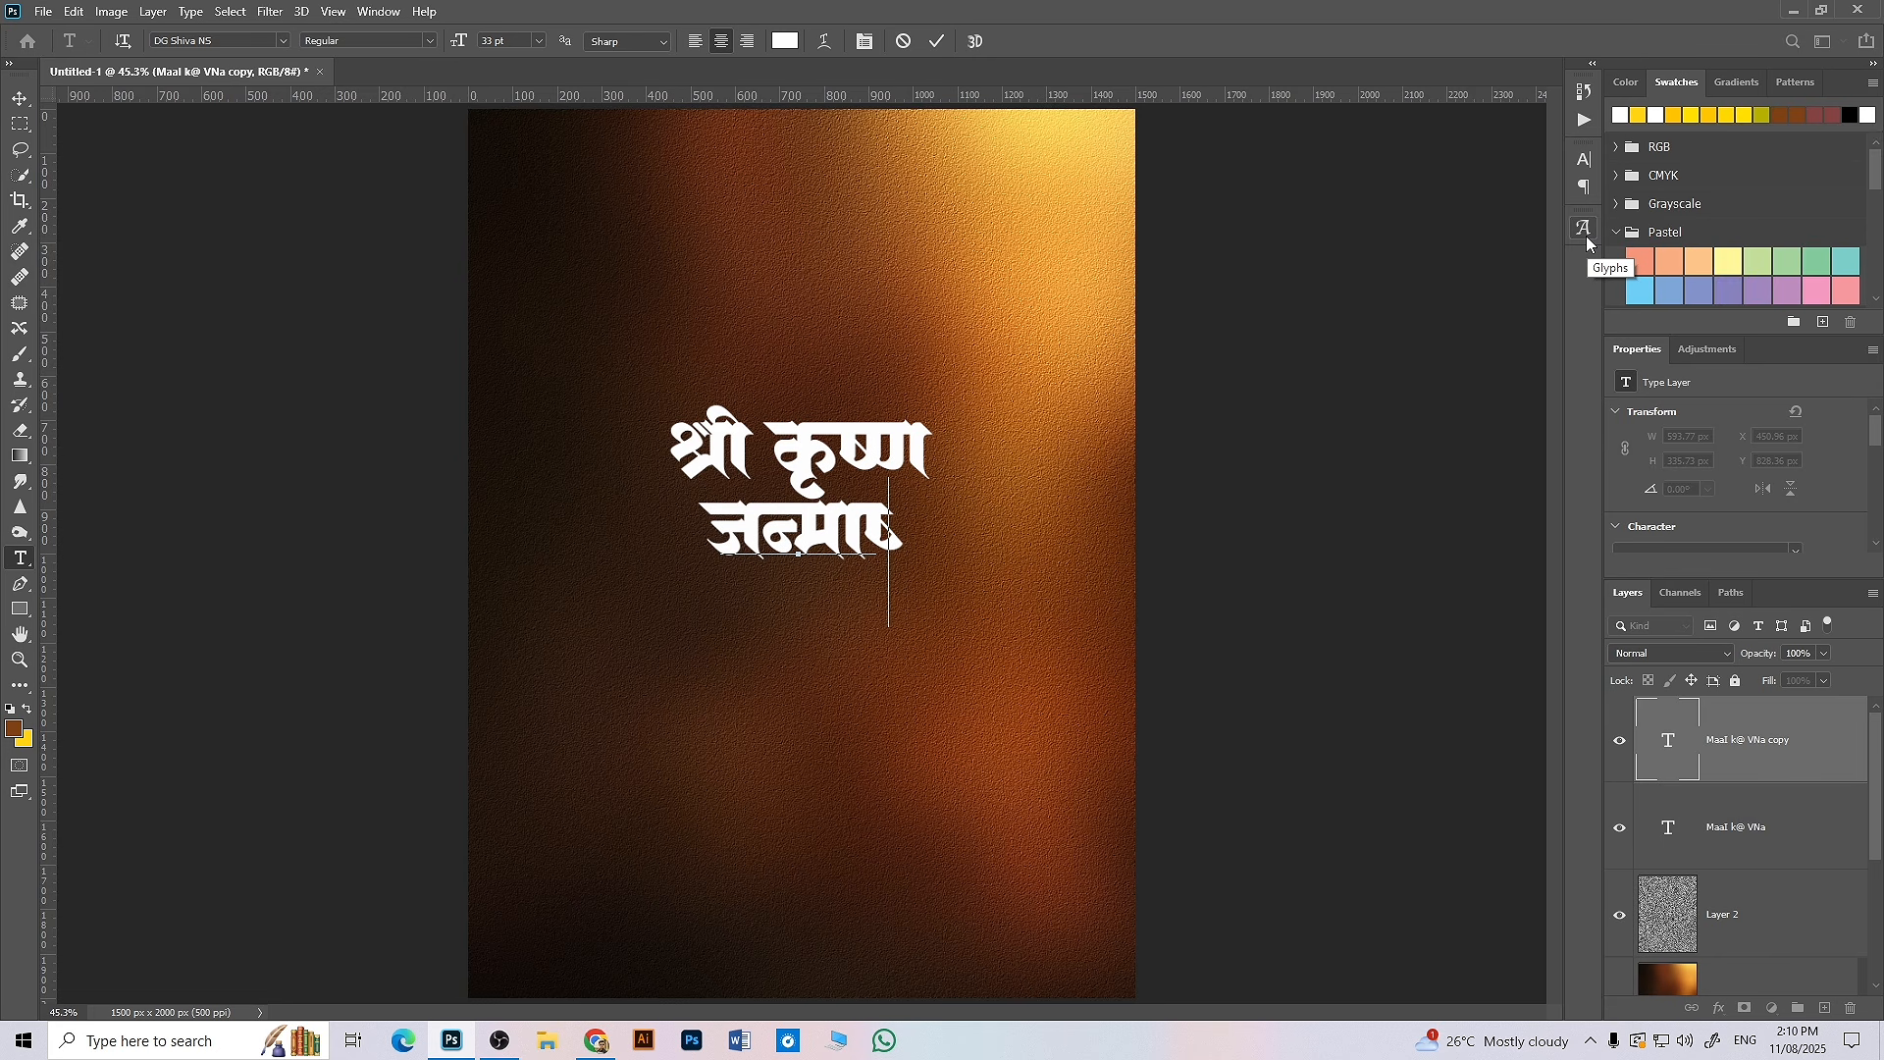
type("ट")
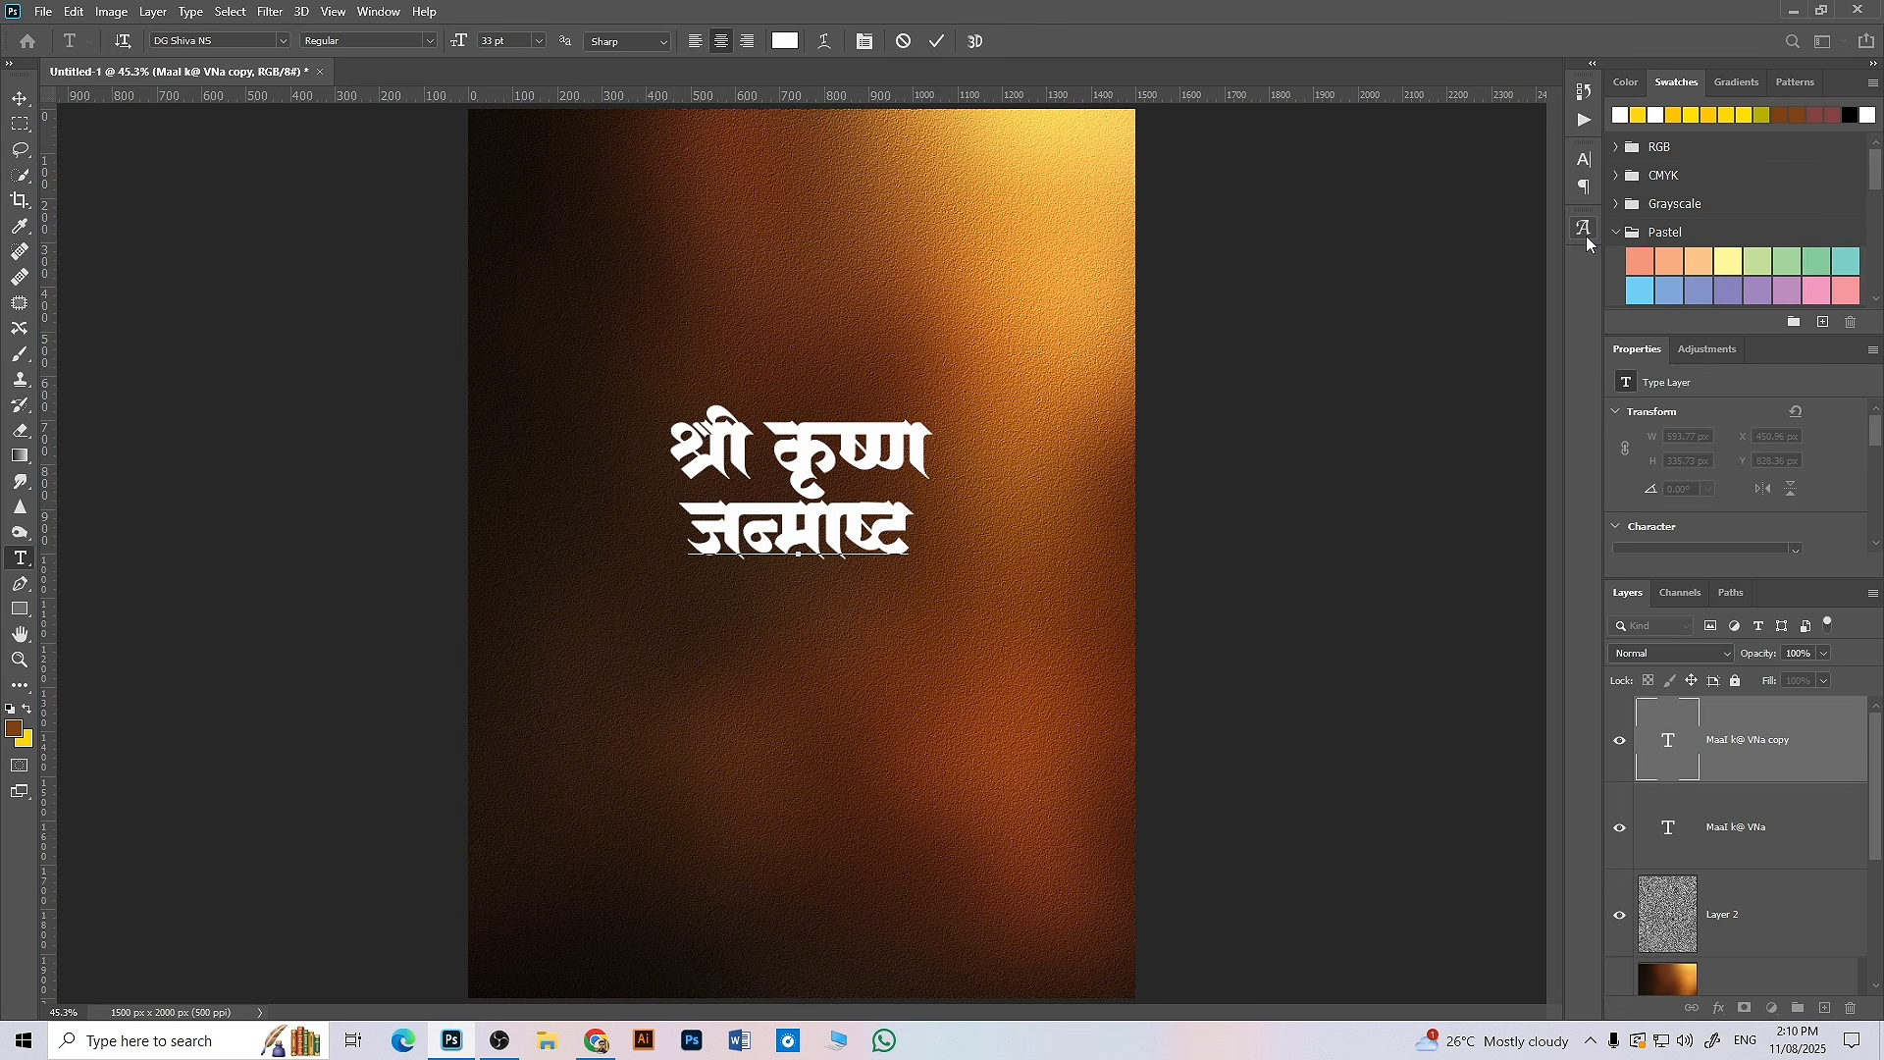
type("मा")
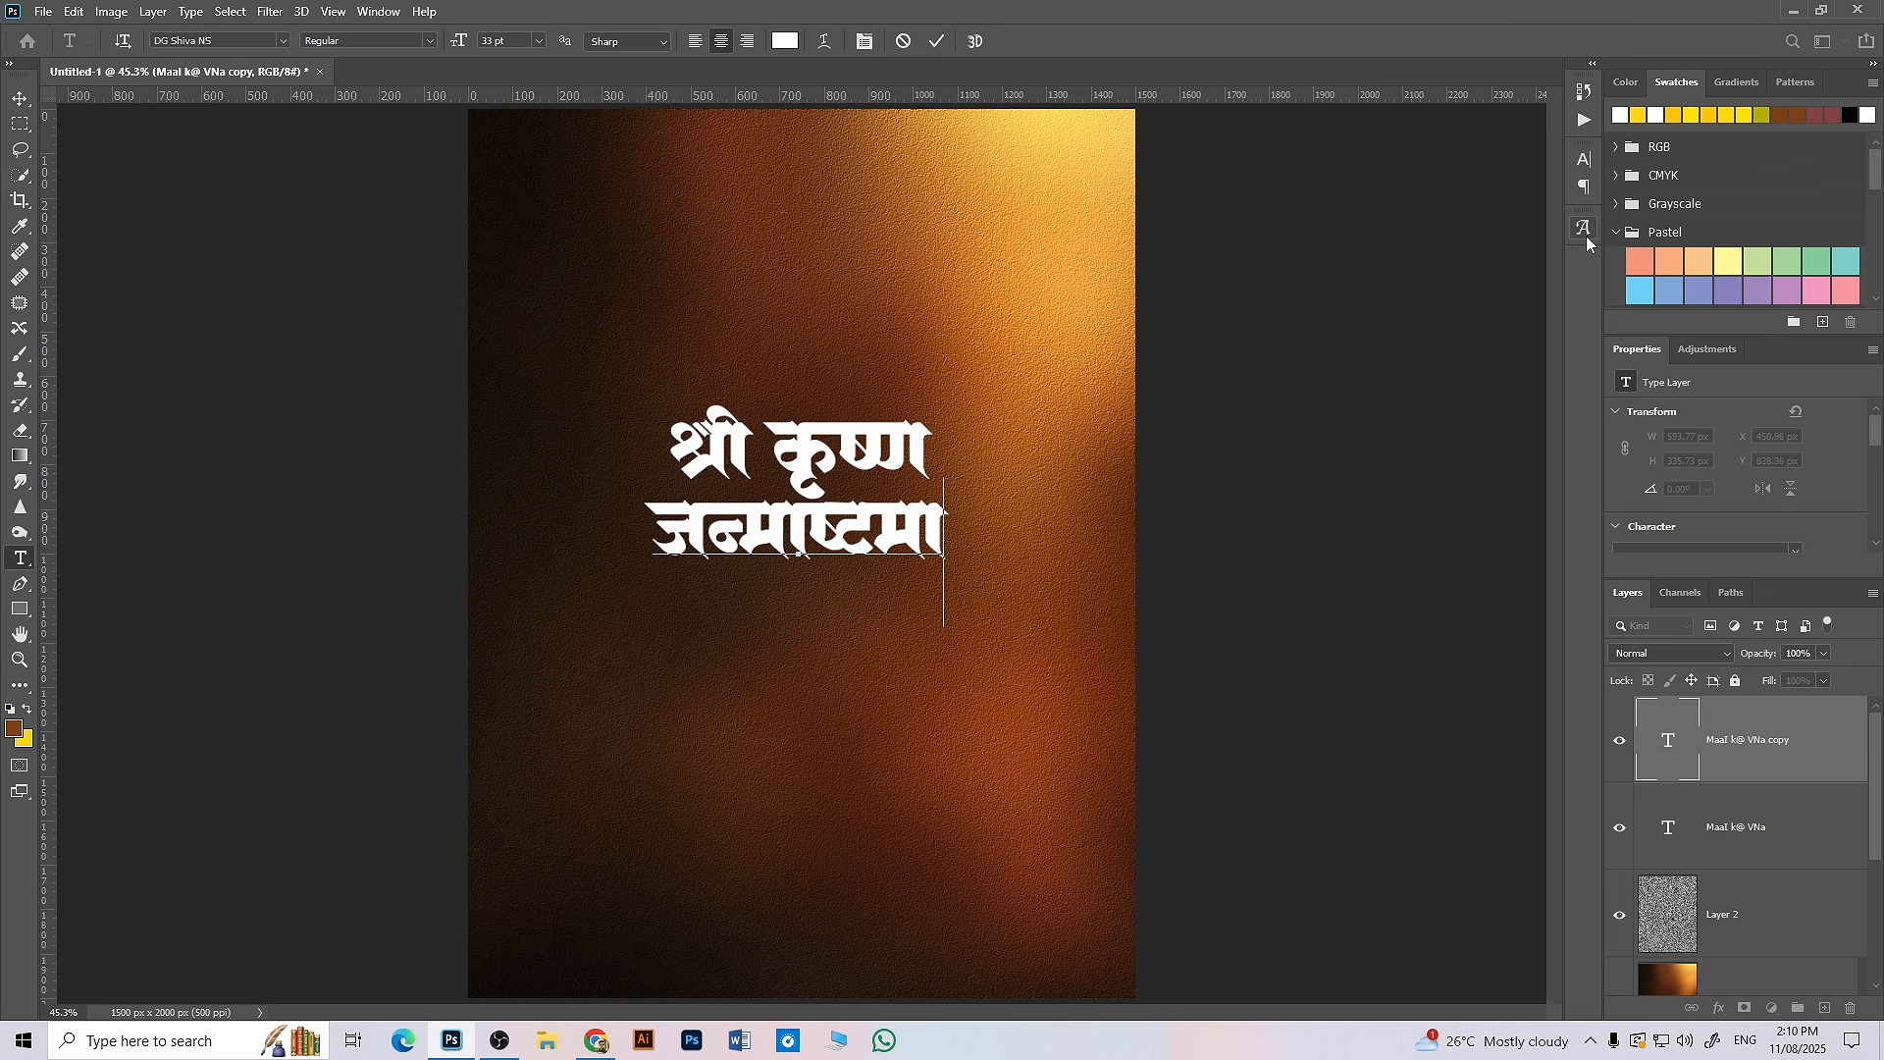
type("ी")
key("BackSpace")
key("BackSpace")
type("ी")
left_click(20, 98)
- Shift the जन्माष्टमी line slightly right to about X 431 px, and select the श्री कृष्ण line above it
scroll(622, 472, "up", 2)
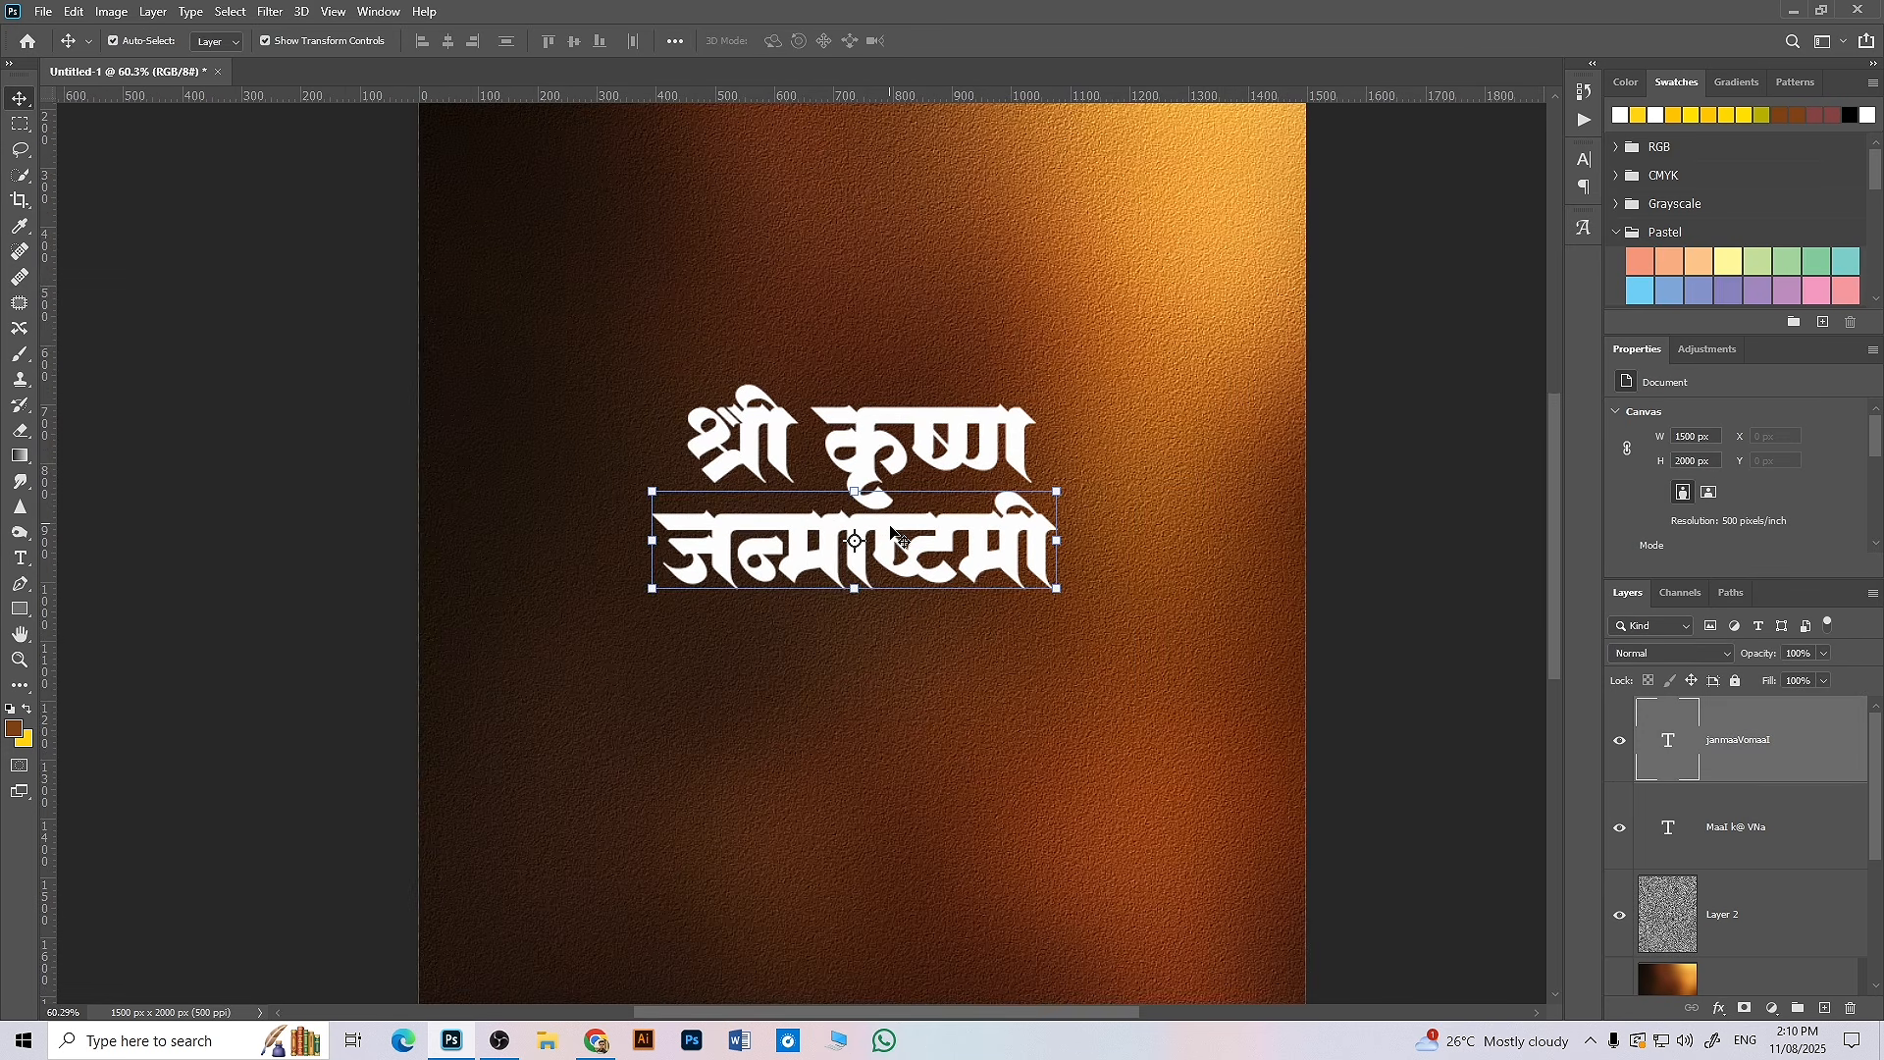
left_click_drag(895, 533, 916, 533)
left_click(907, 410)
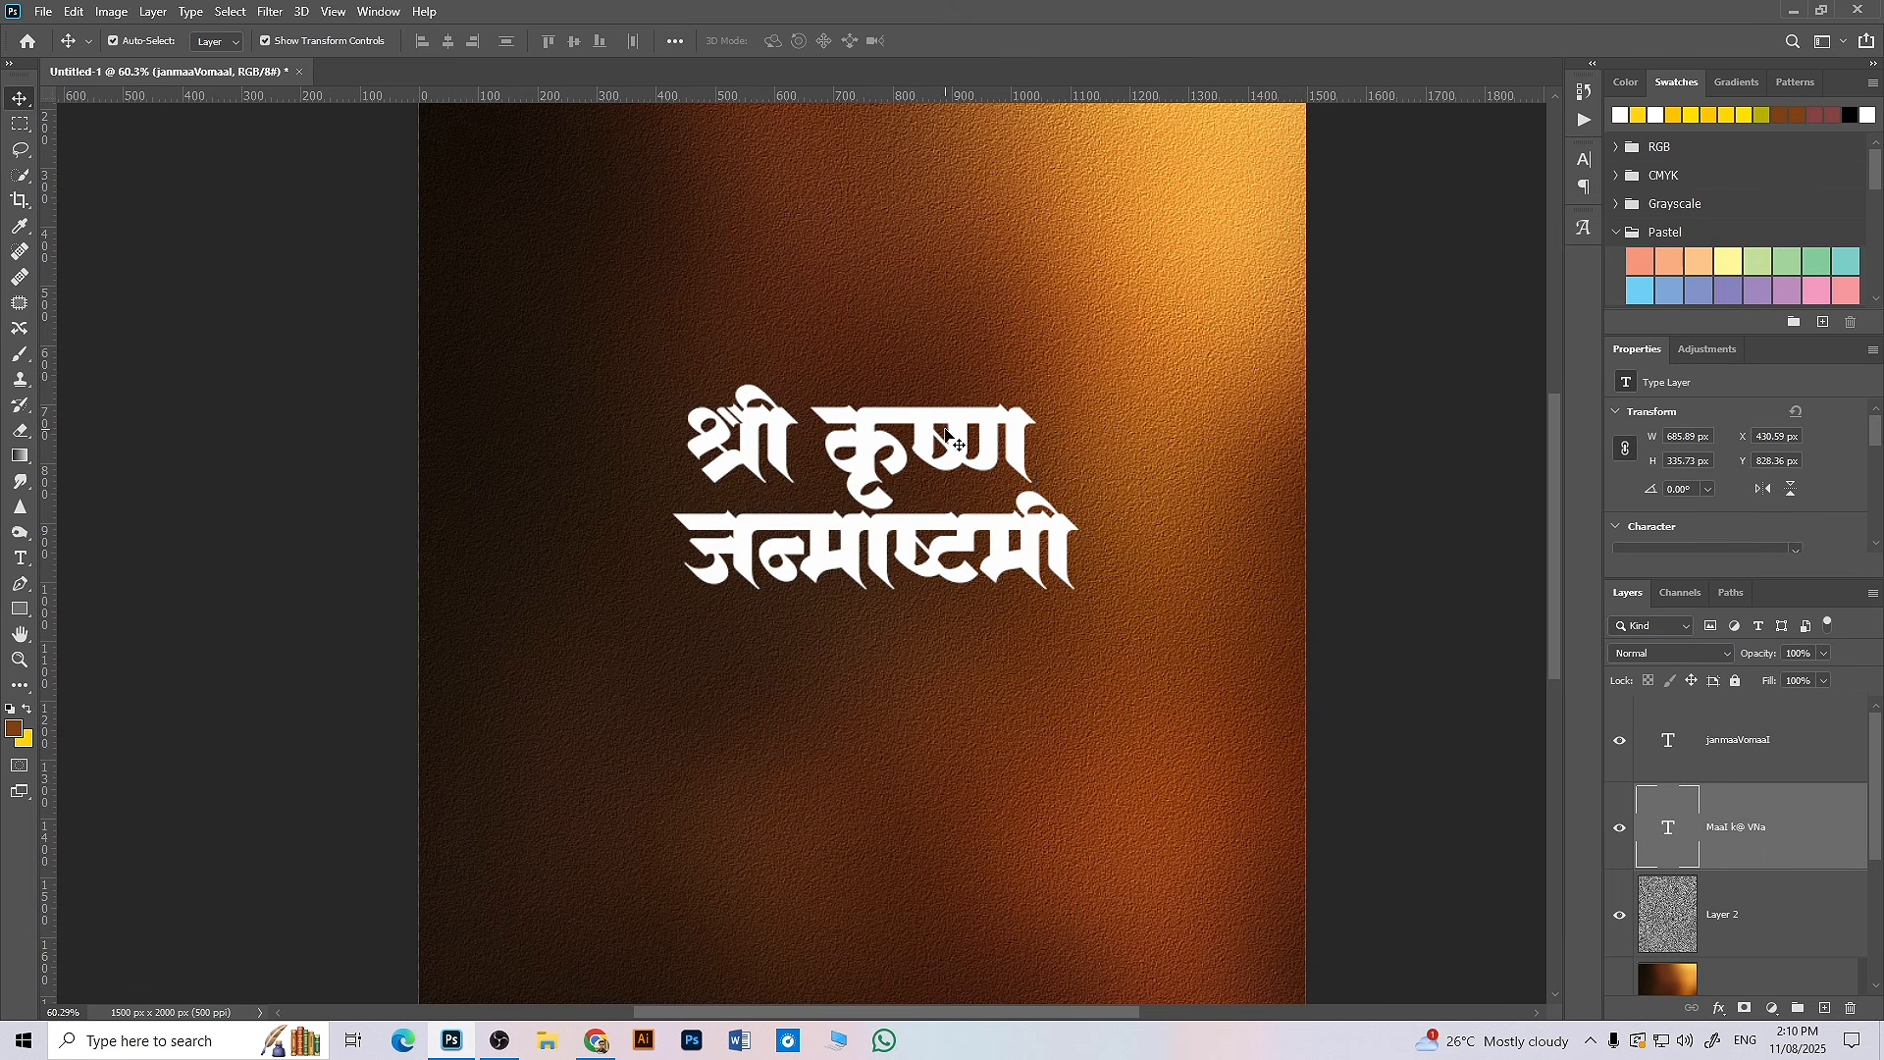
- Align the श्री कृष्ण and जन्माष्टमी text layers to each other by their horizontal centers
left_click(1762, 750, "shift")
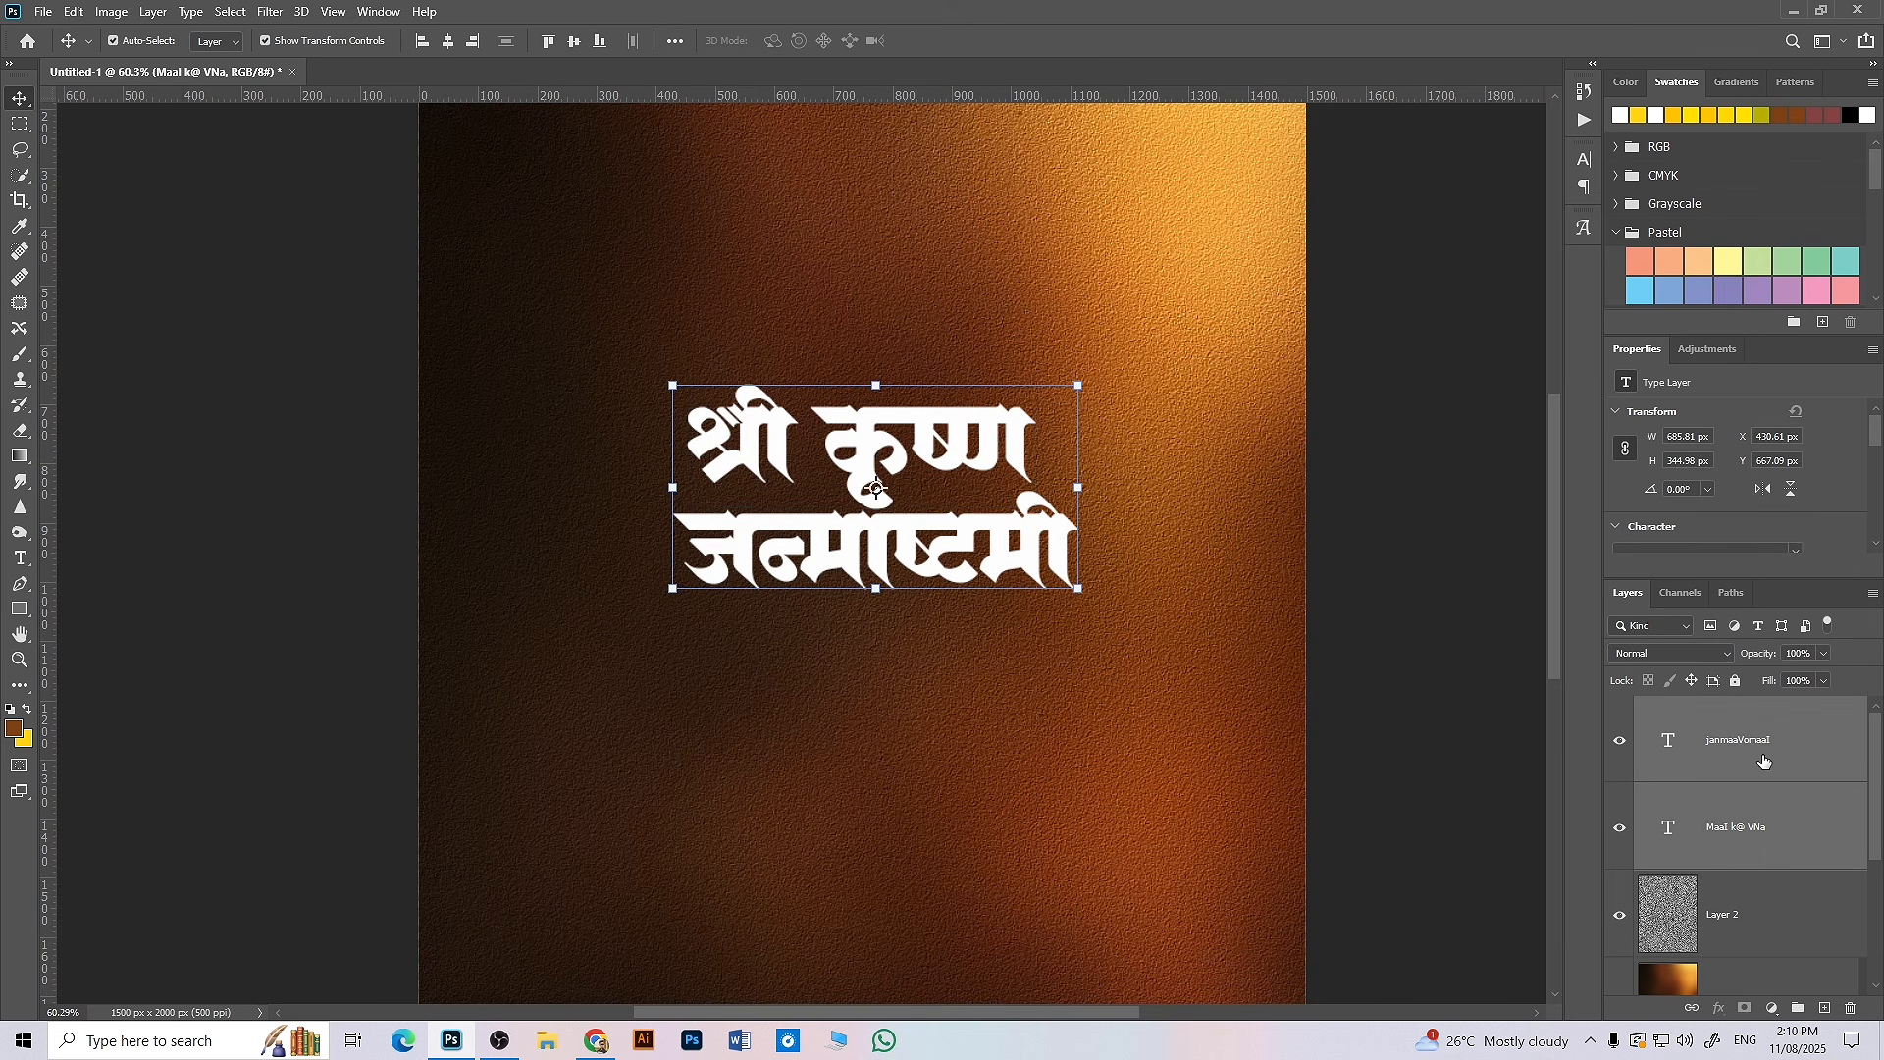
left_click(447, 46)
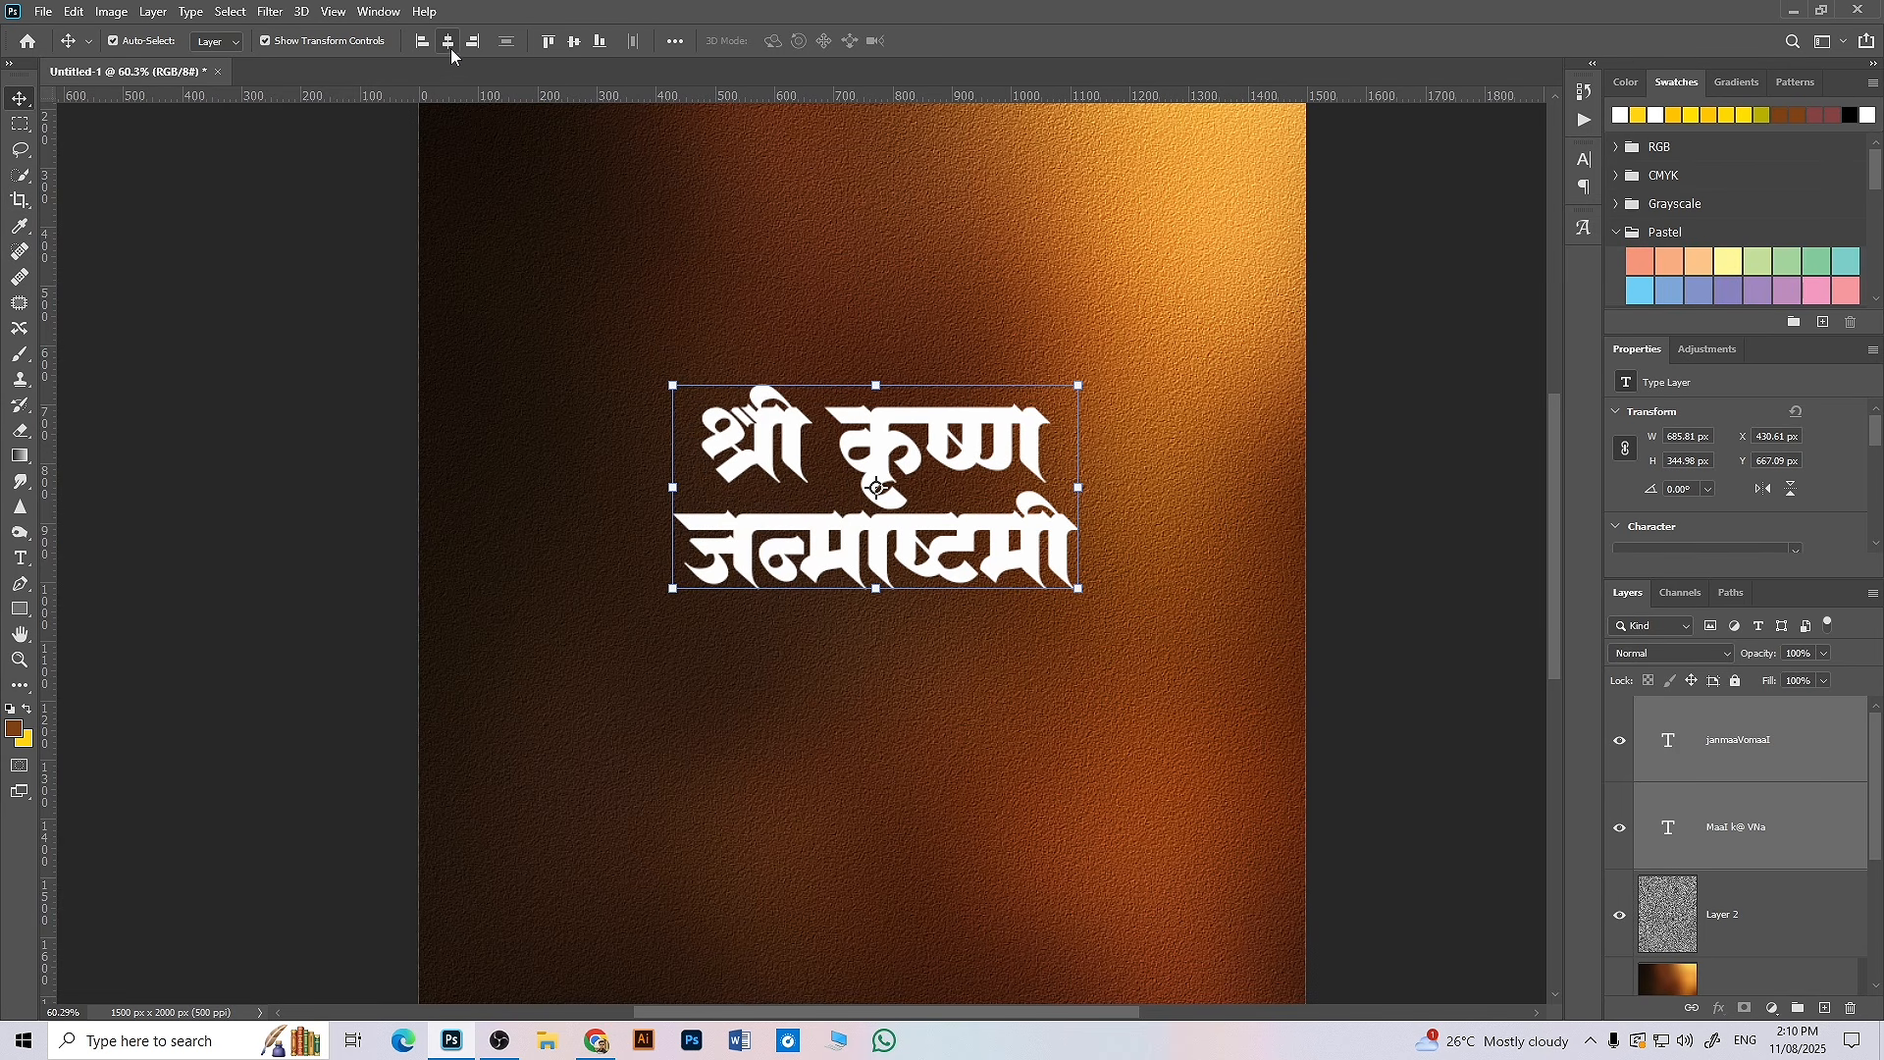
left_click(308, 304)
scroll(807, 507, "up", 2)
left_click(810, 520)
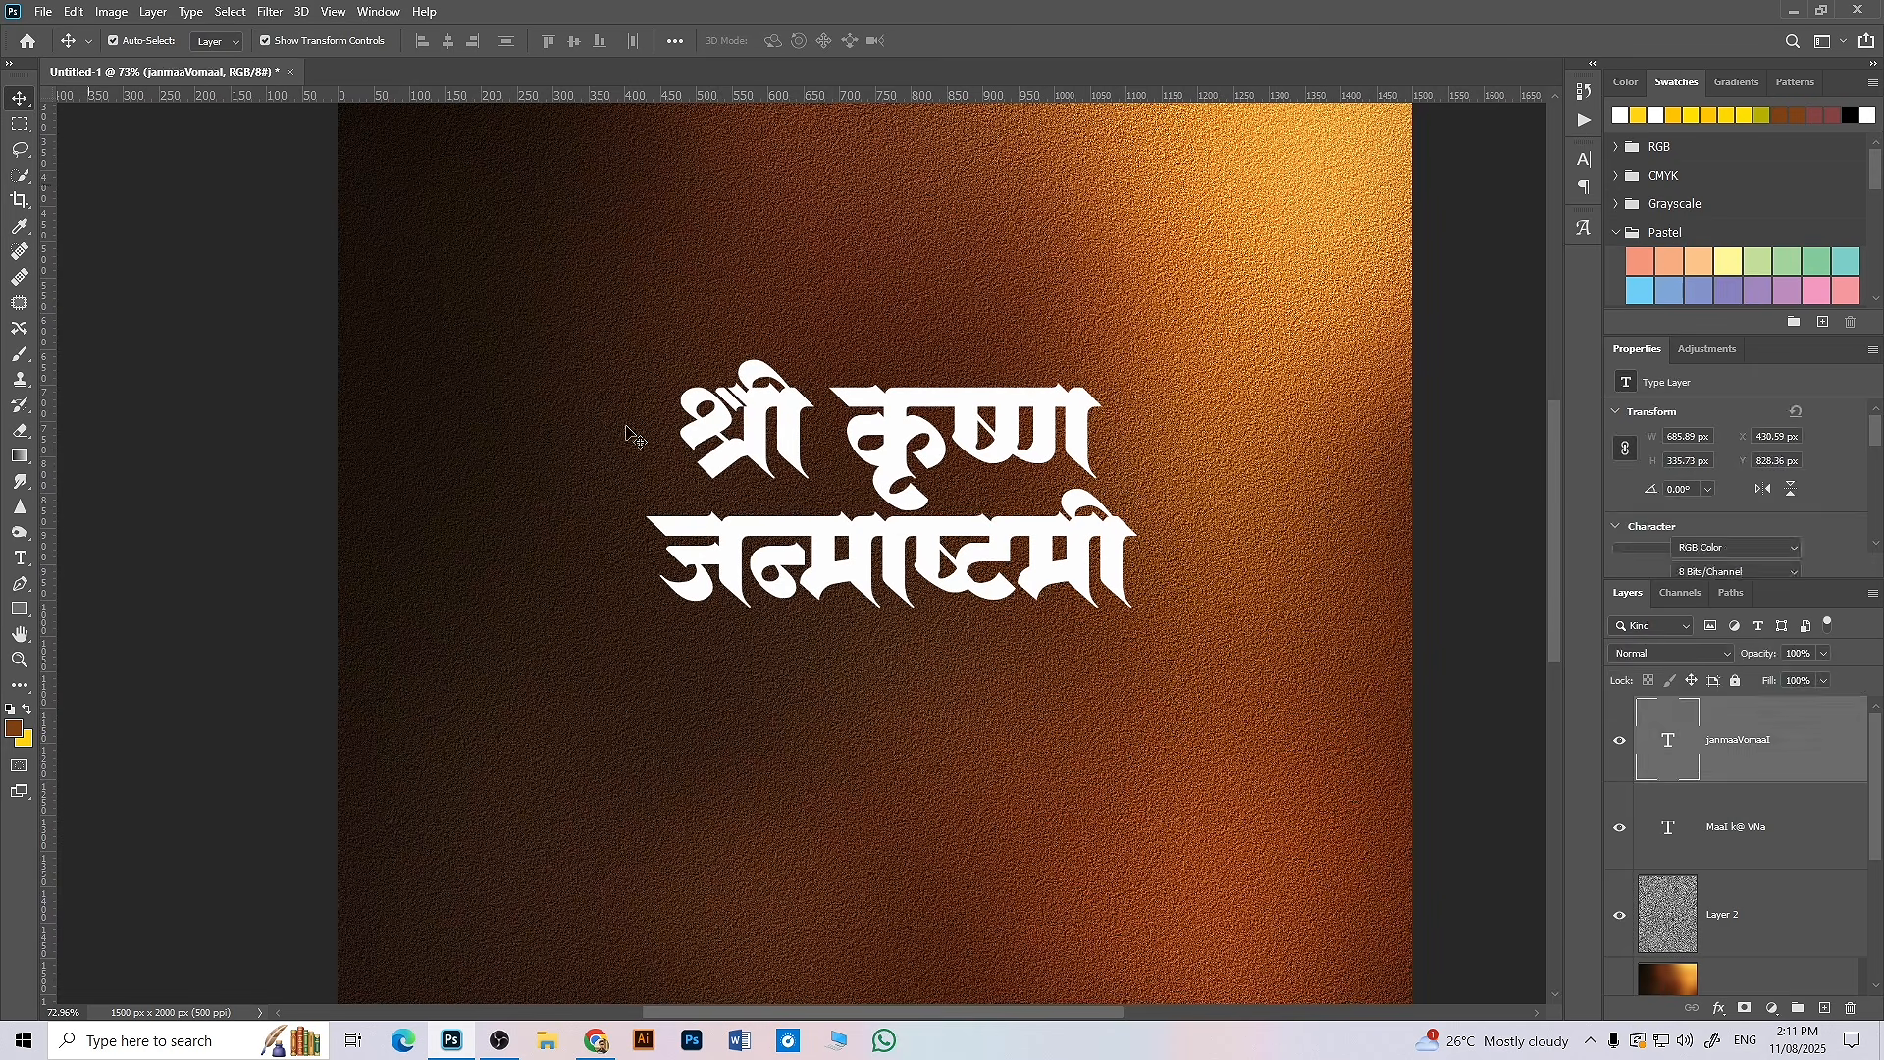
- Nudge the श्री कृष्ण line slightly left to about X 464 px
left_click(630, 429)
left_click(869, 465)
key("Left")
key("Left")
key("Left")
key("Left")
key("Left")
key("Left")
key("Left")
key("Left")
key("Left")
key("Left")
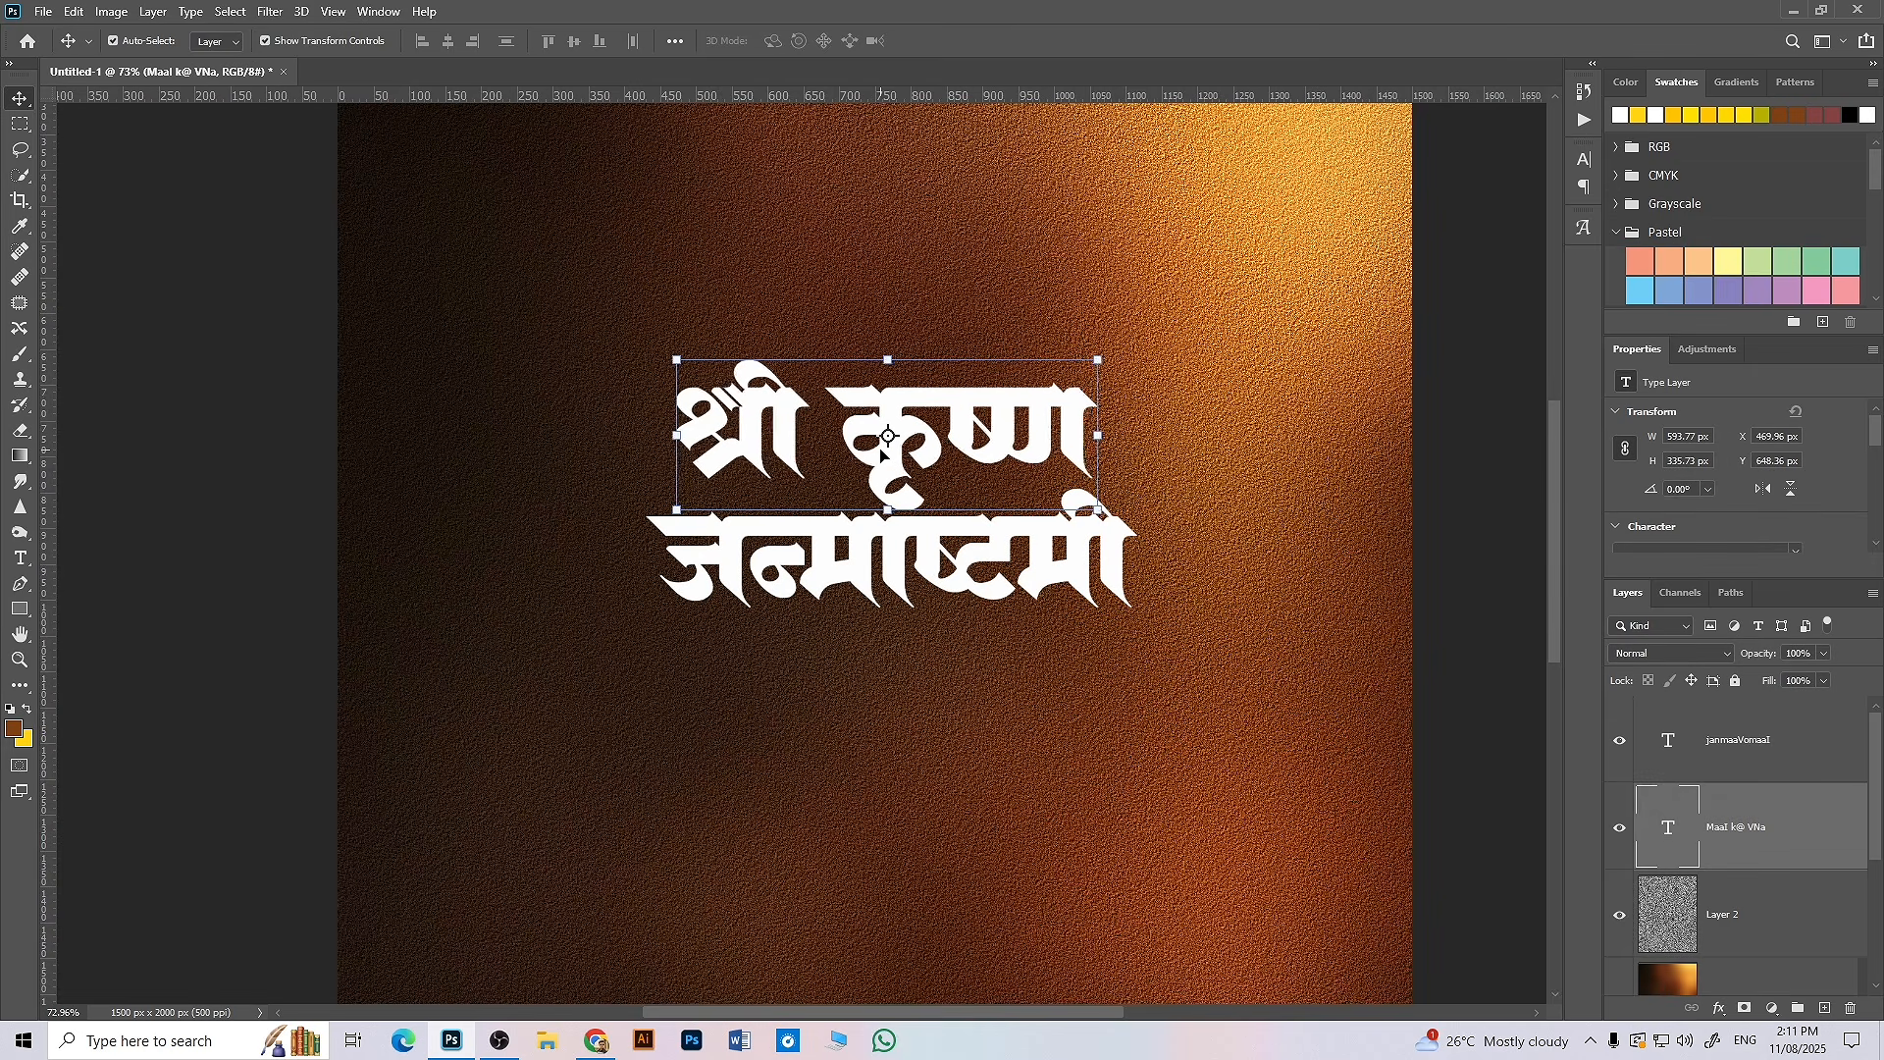
left_click(1519, 626)
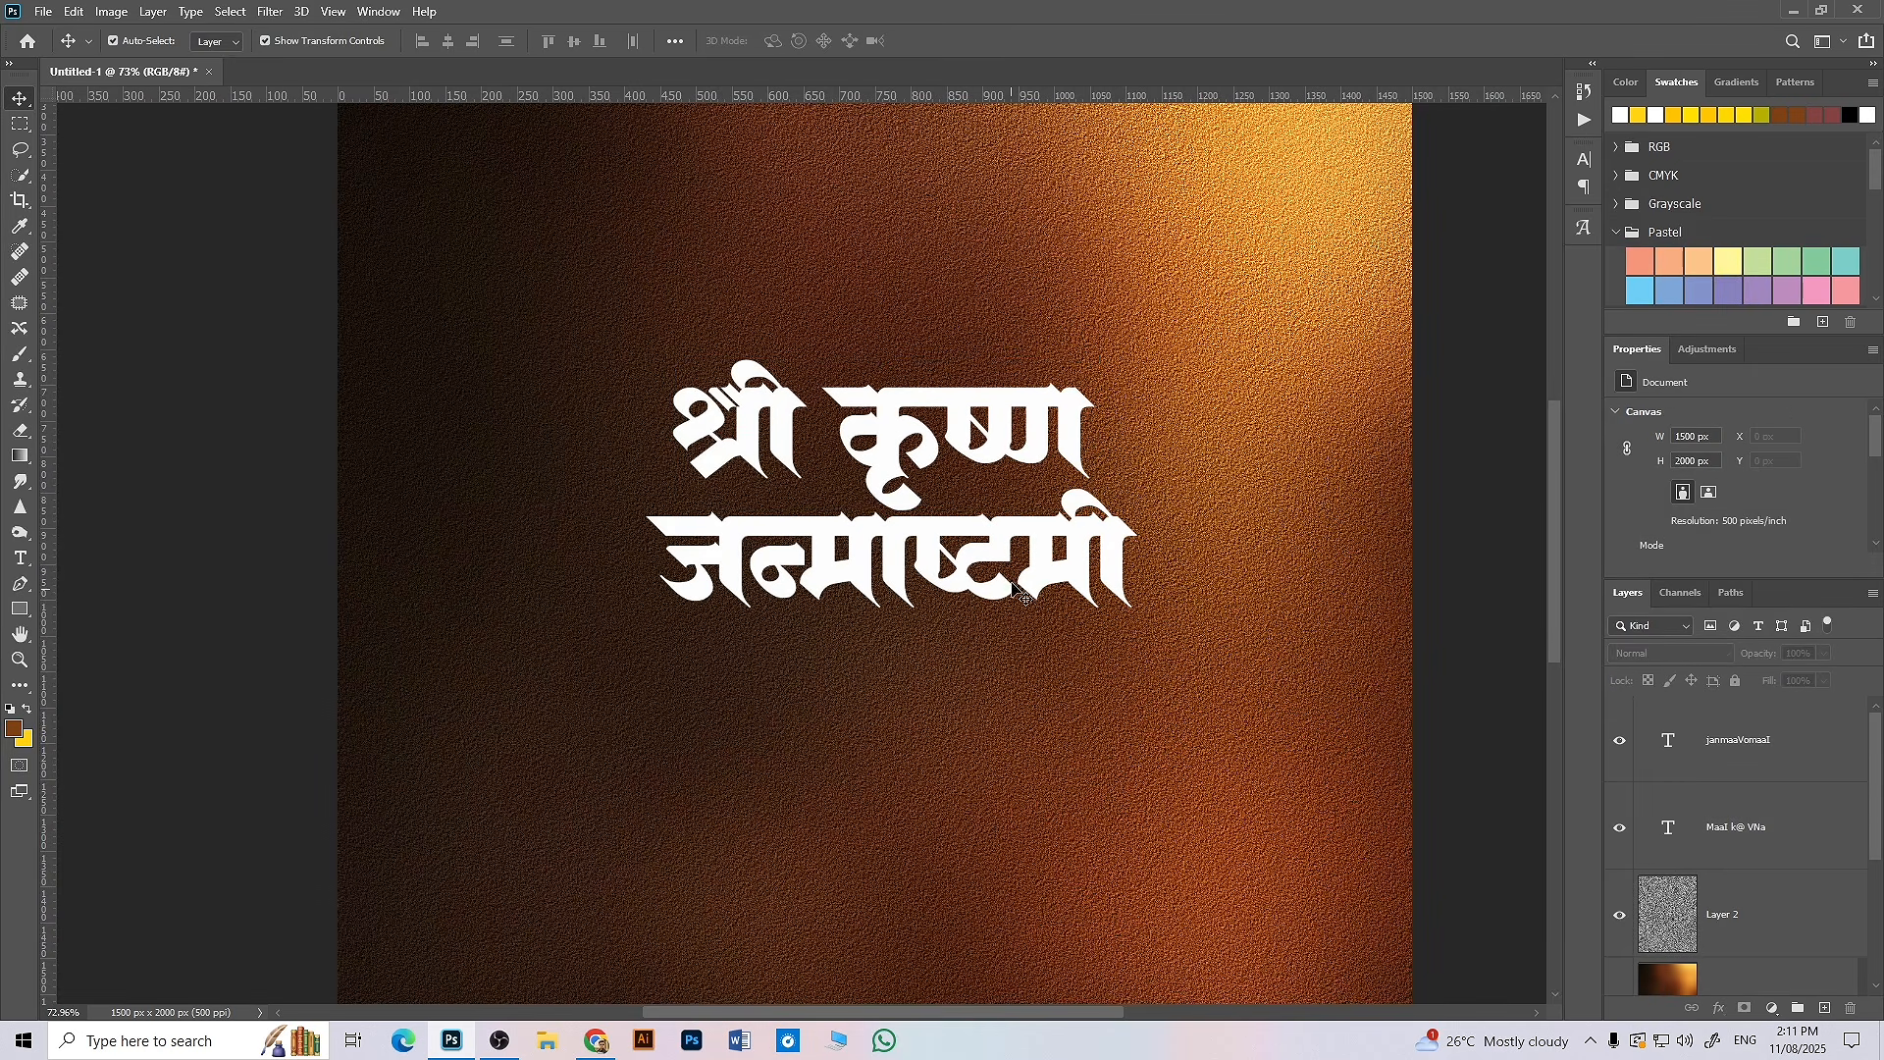
- Move the जन्माष्टमी line up to about Y 789 px so it overlaps the bottom of श्री कृष्ण
left_click(931, 543)
left_click_drag(931, 548, 933, 513)
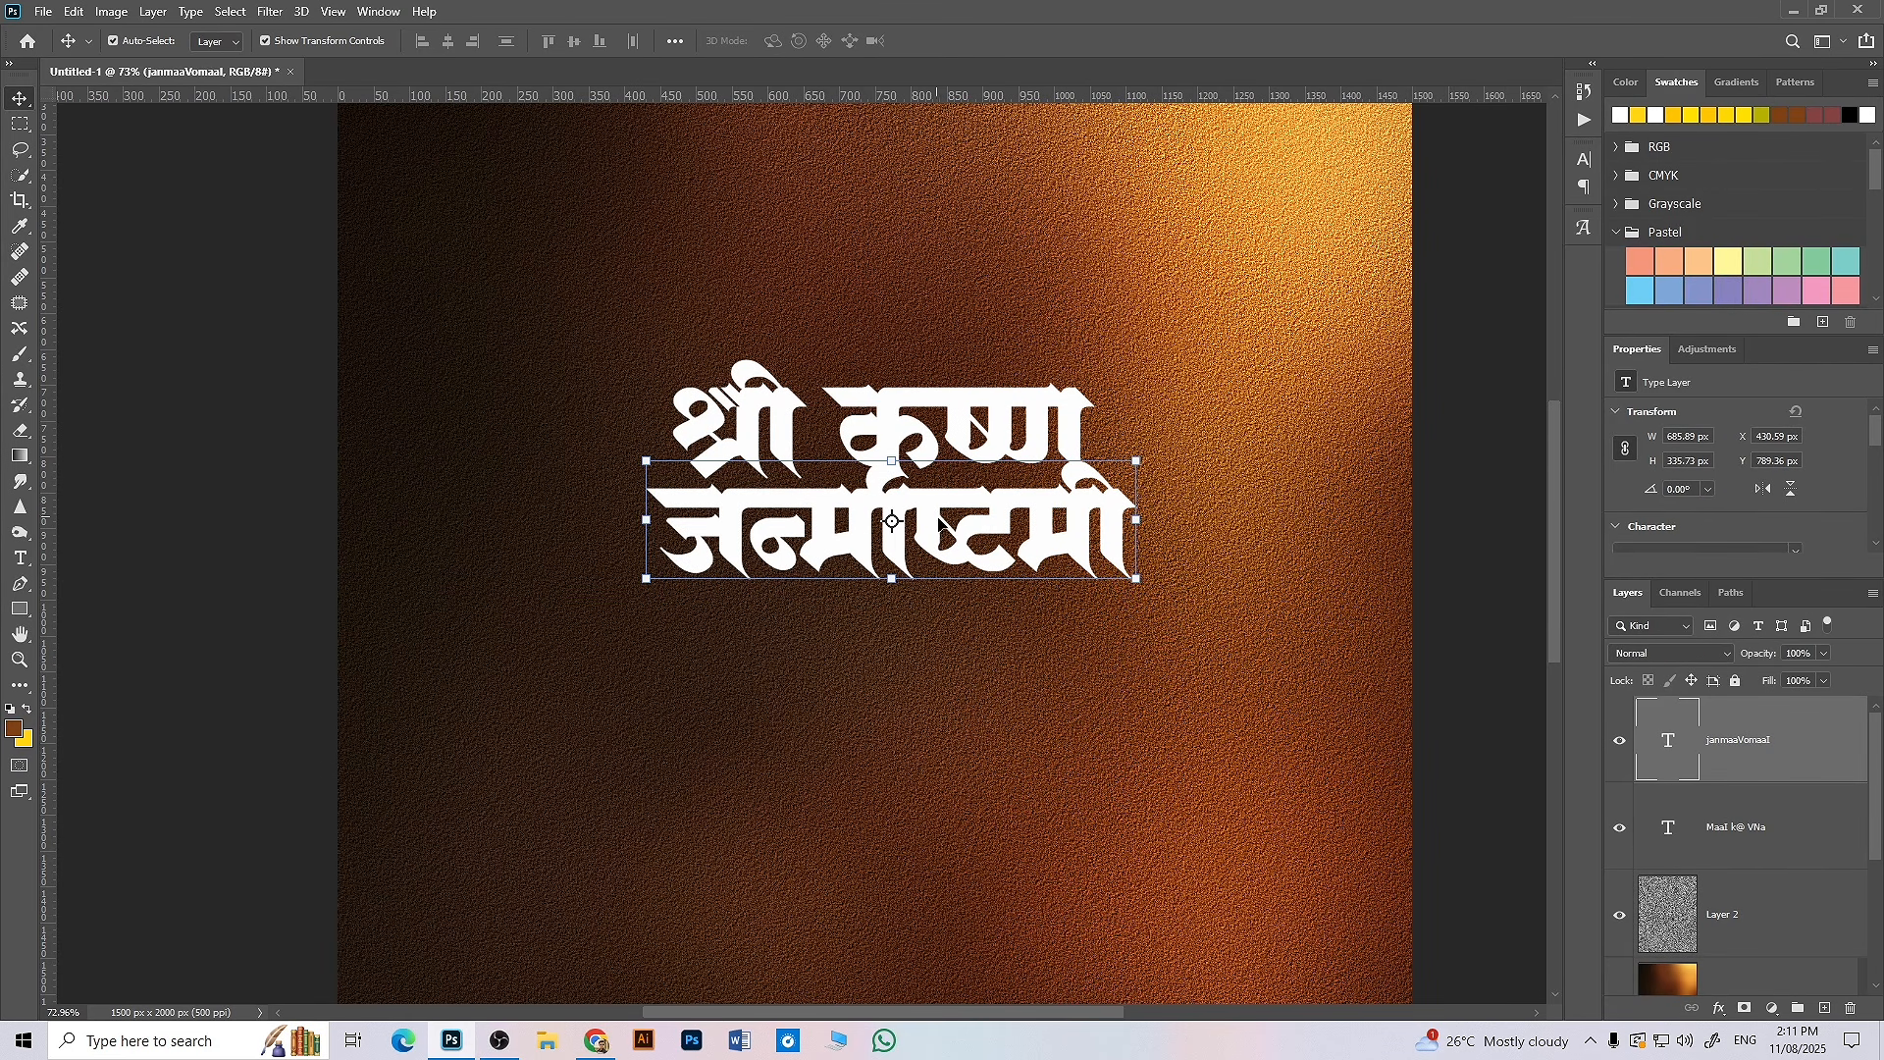
scroll(896, 470, "up", 2)
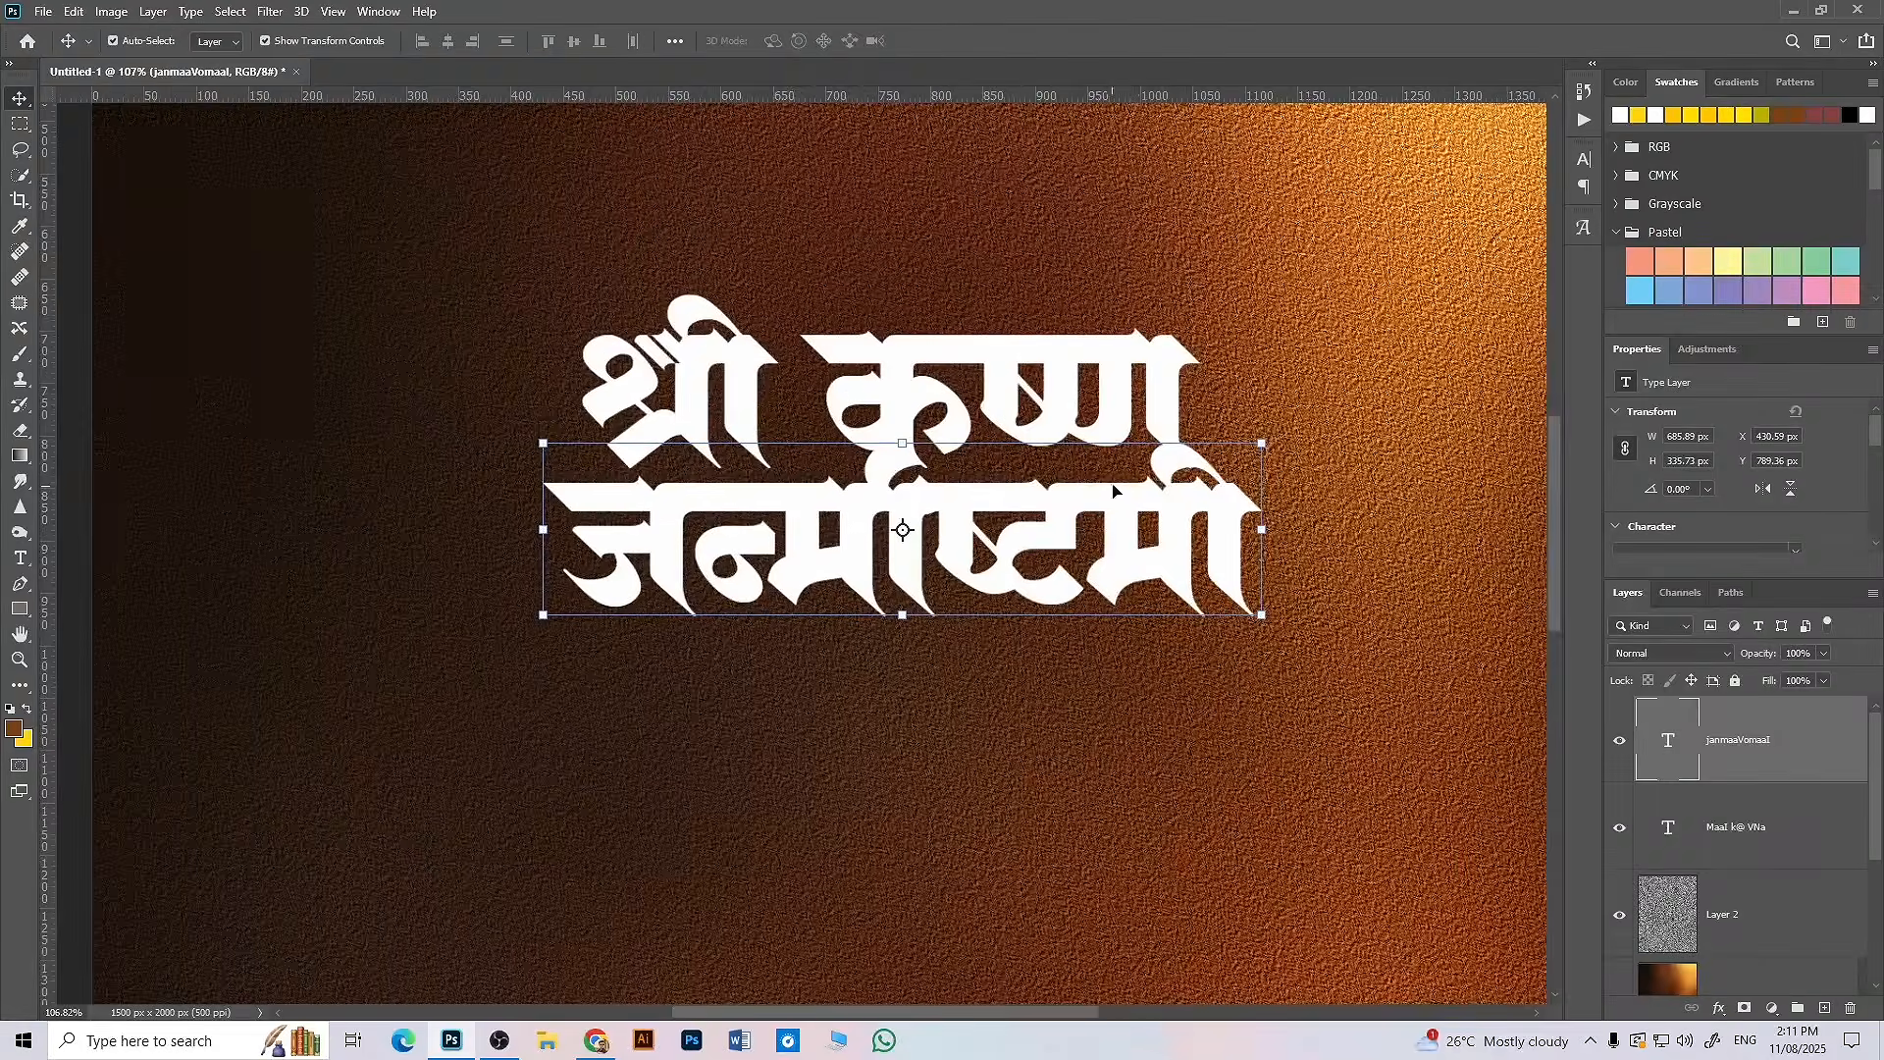
scroll(866, 549, "down", 3)
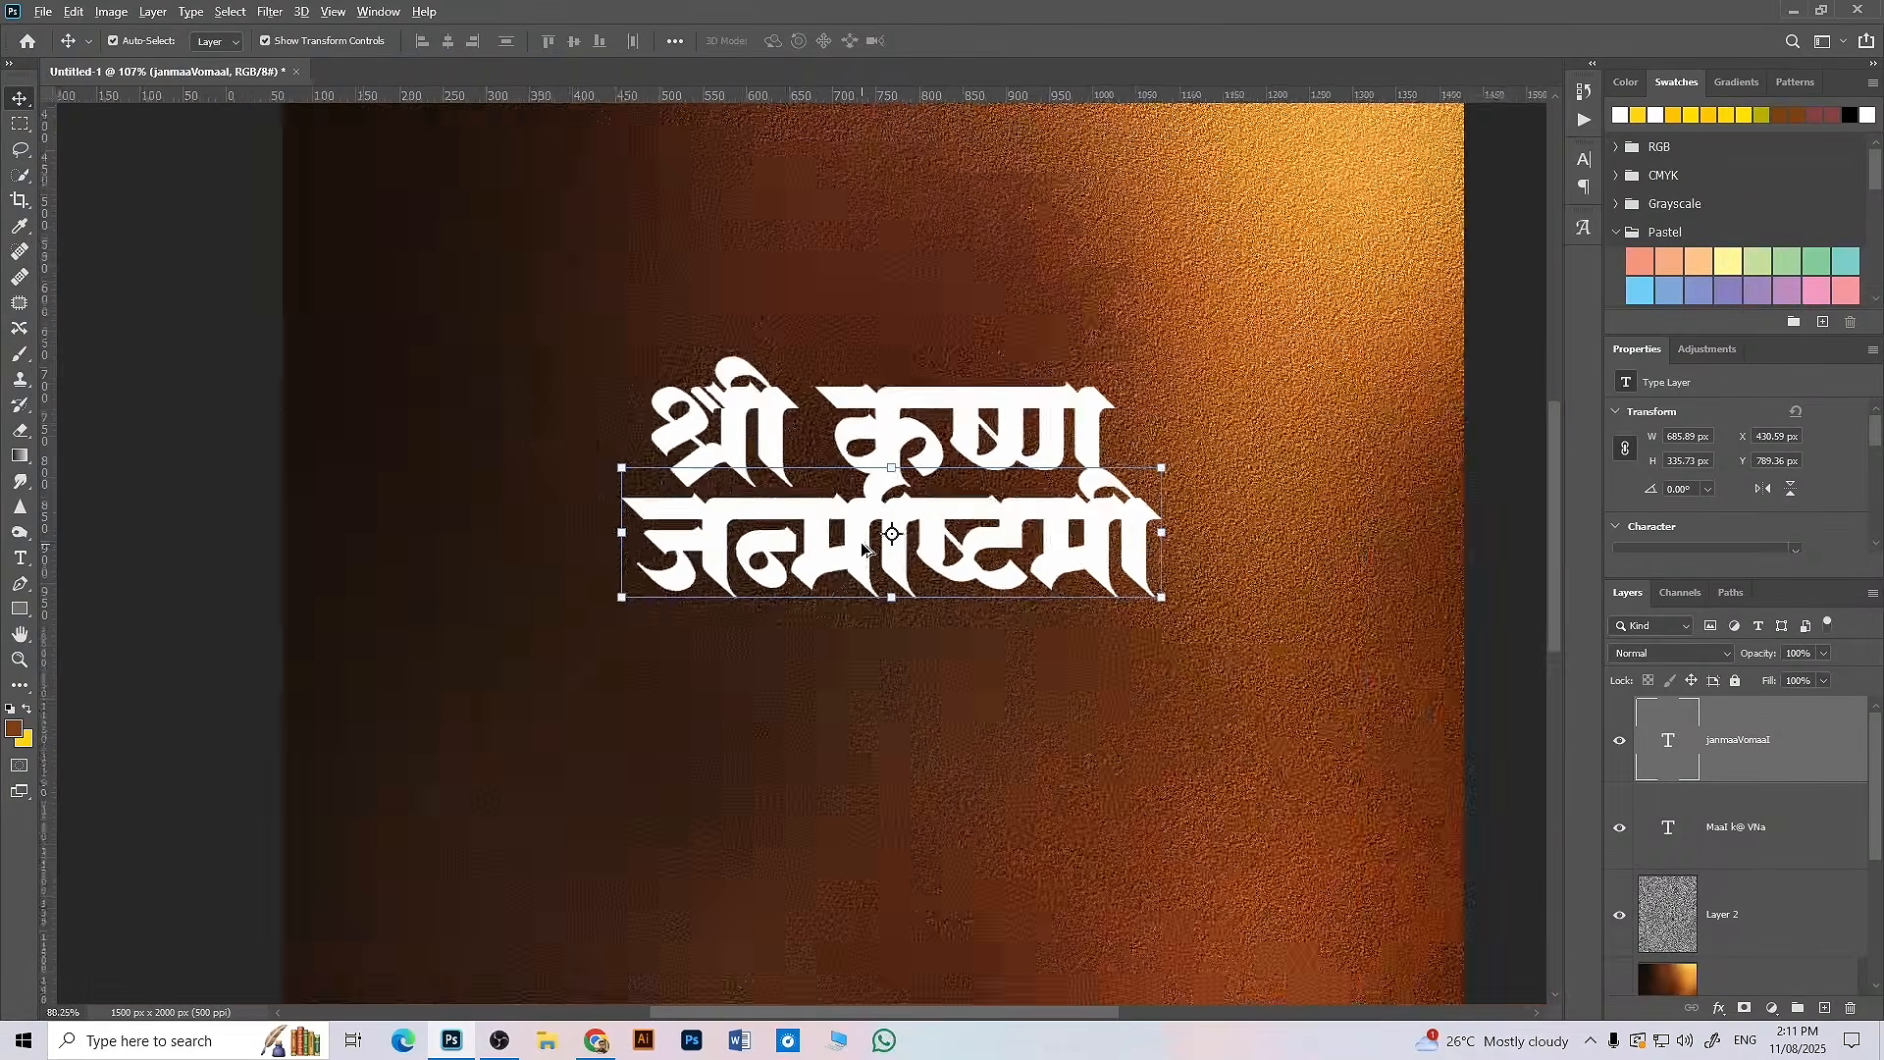
scroll(799, 515, "up", 1)
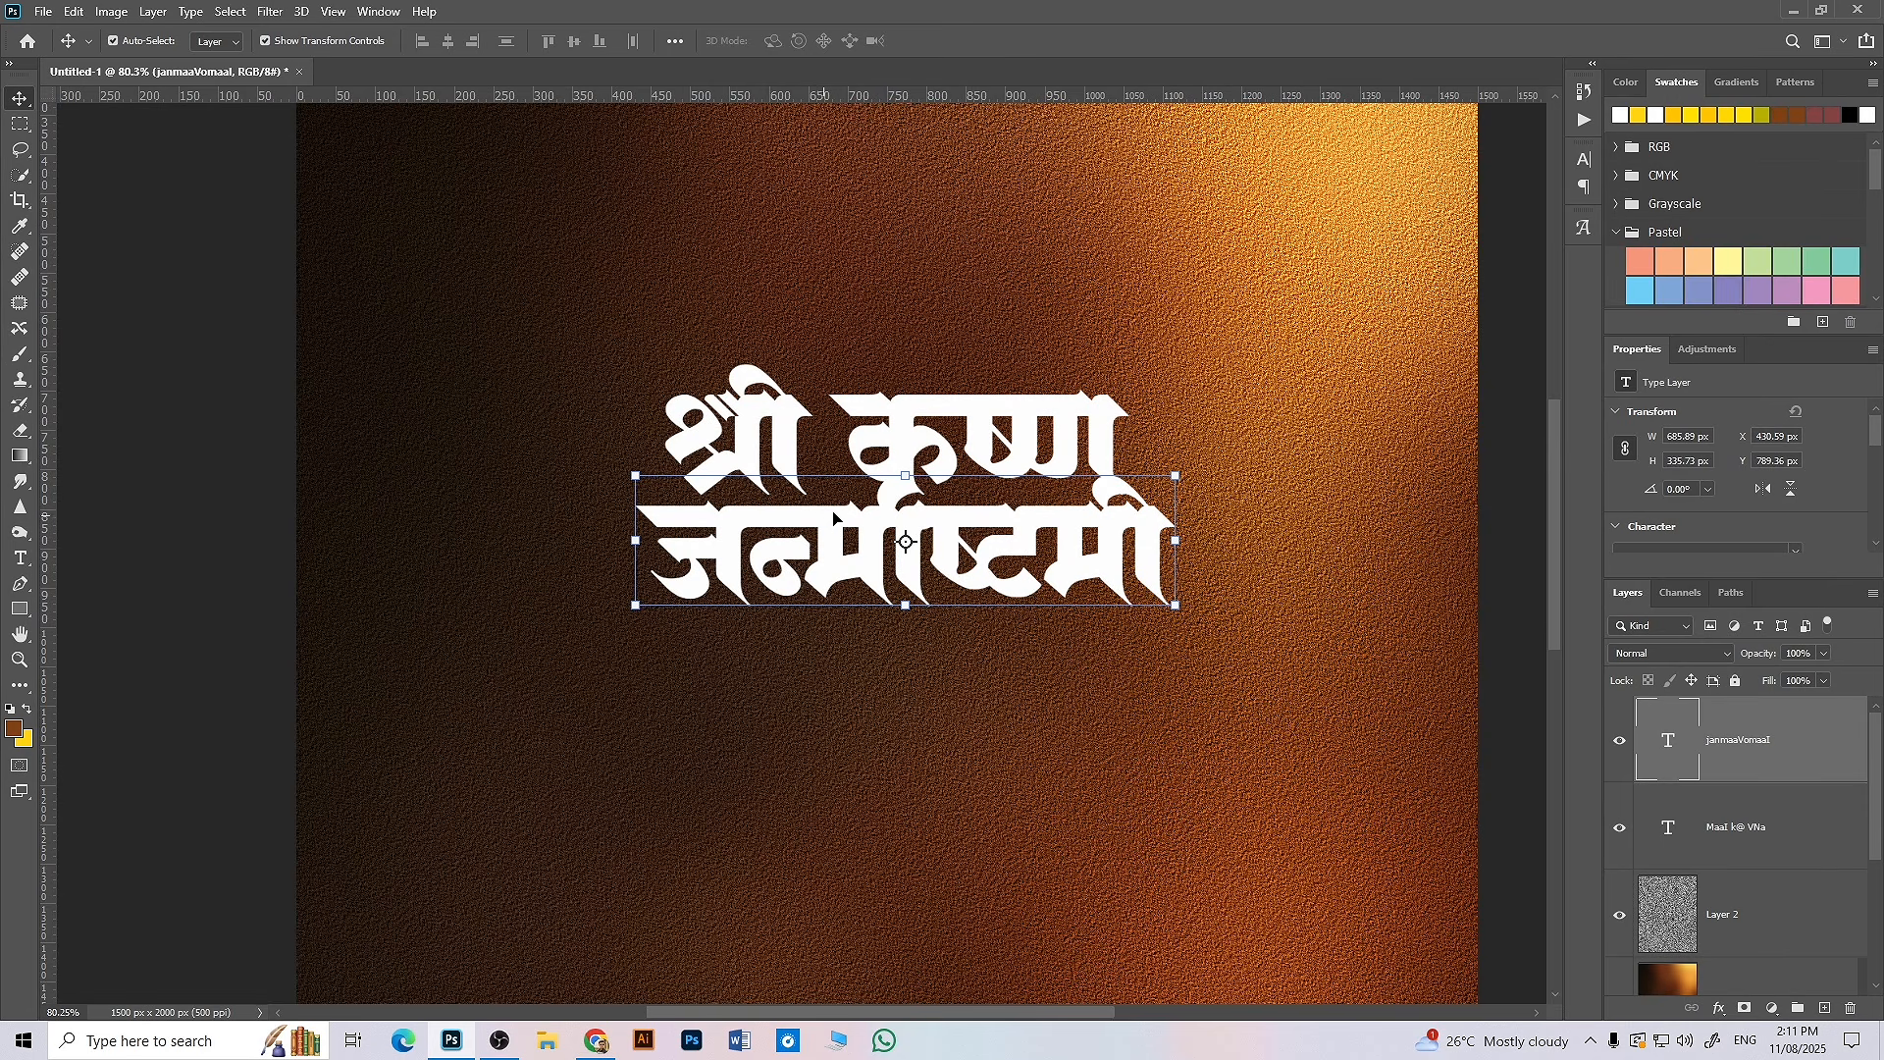
- Set the tracking of the whole श्री कृष्ण text to -15
key("alt+bracketleft")
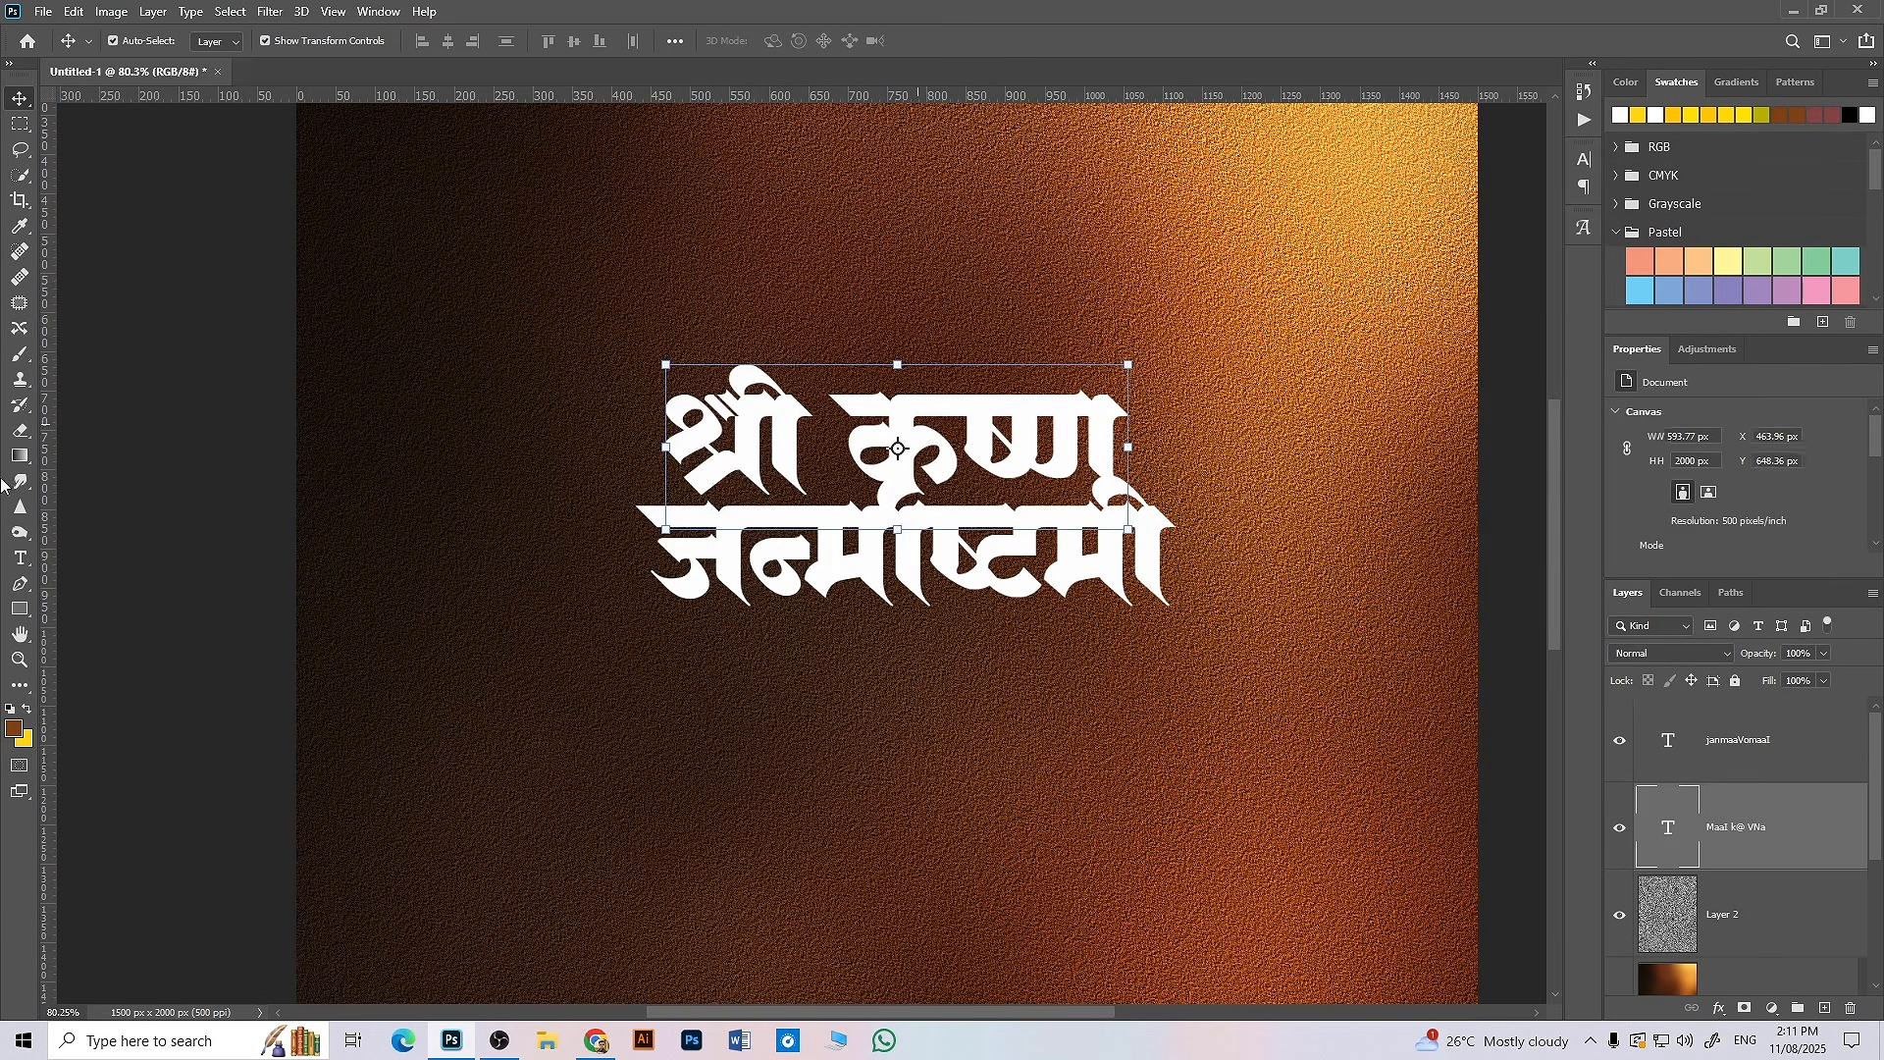
left_click(19, 558)
left_click_drag(678, 456, 1309, 376)
left_click(1577, 163)
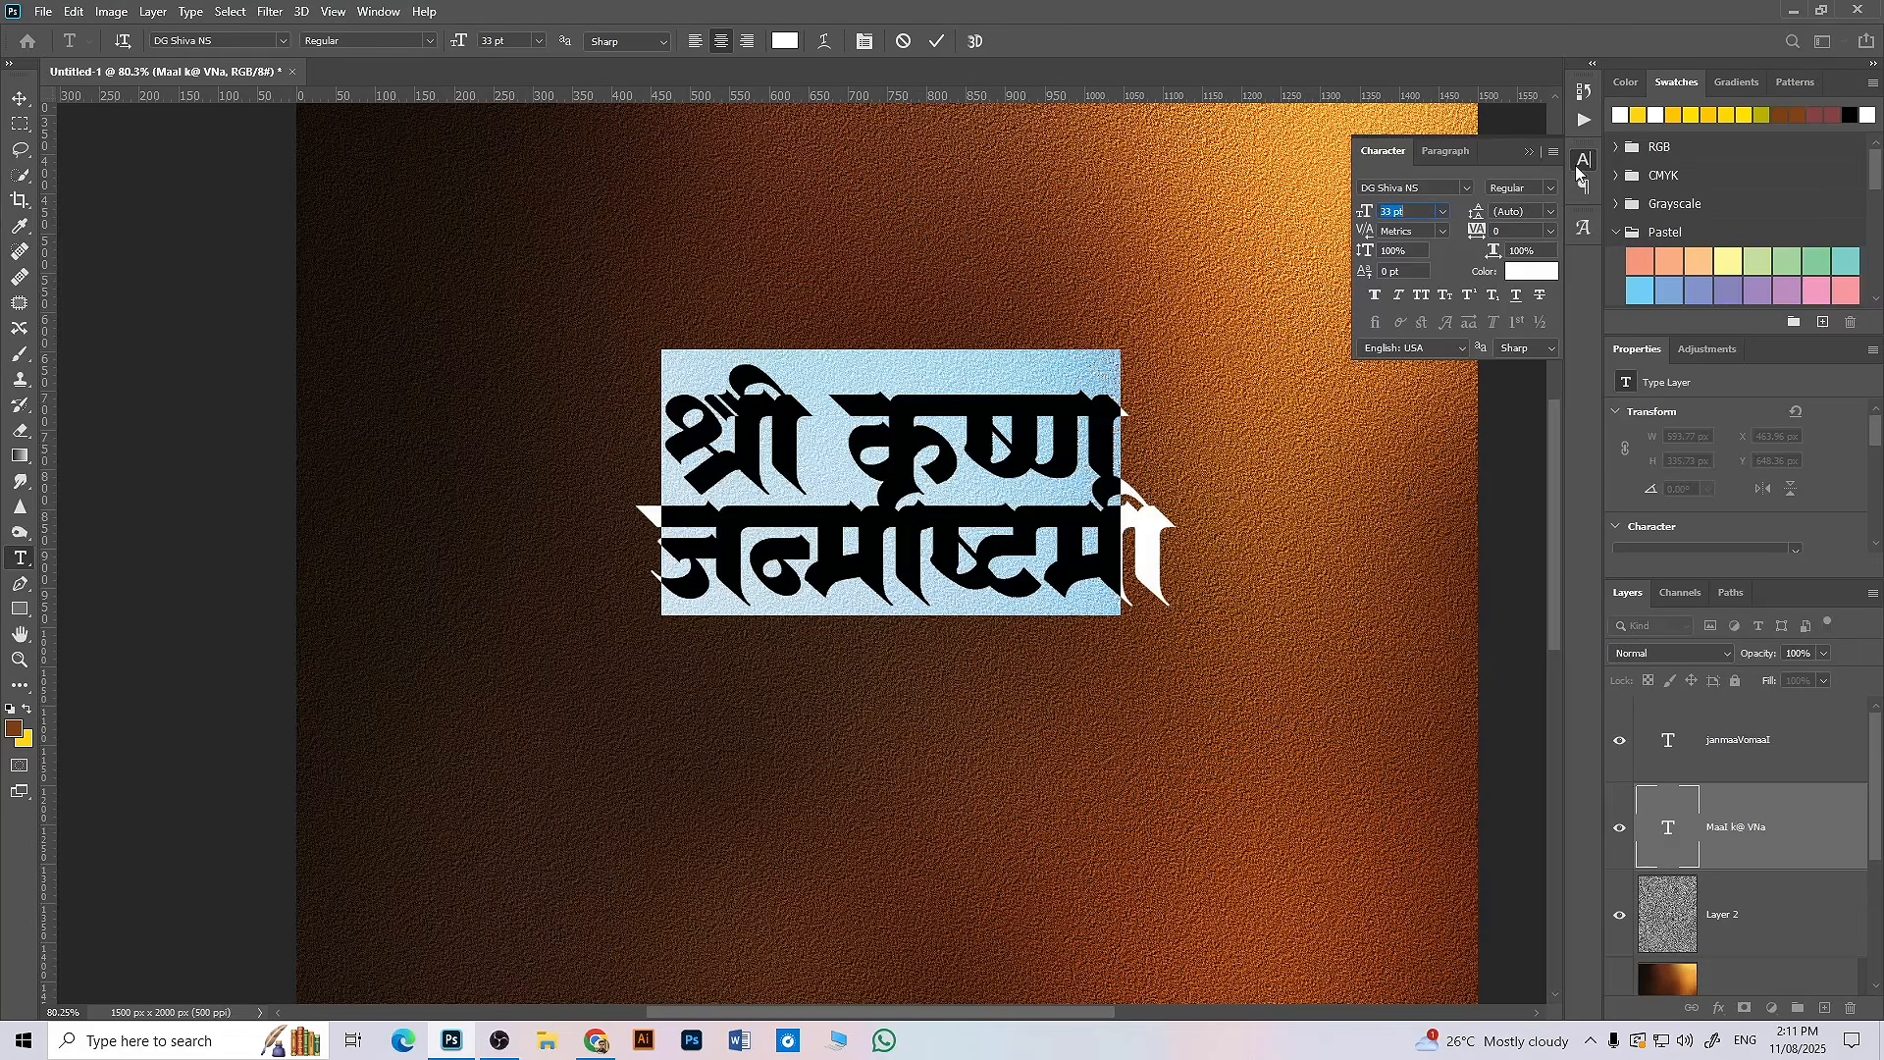
left_click(1552, 230)
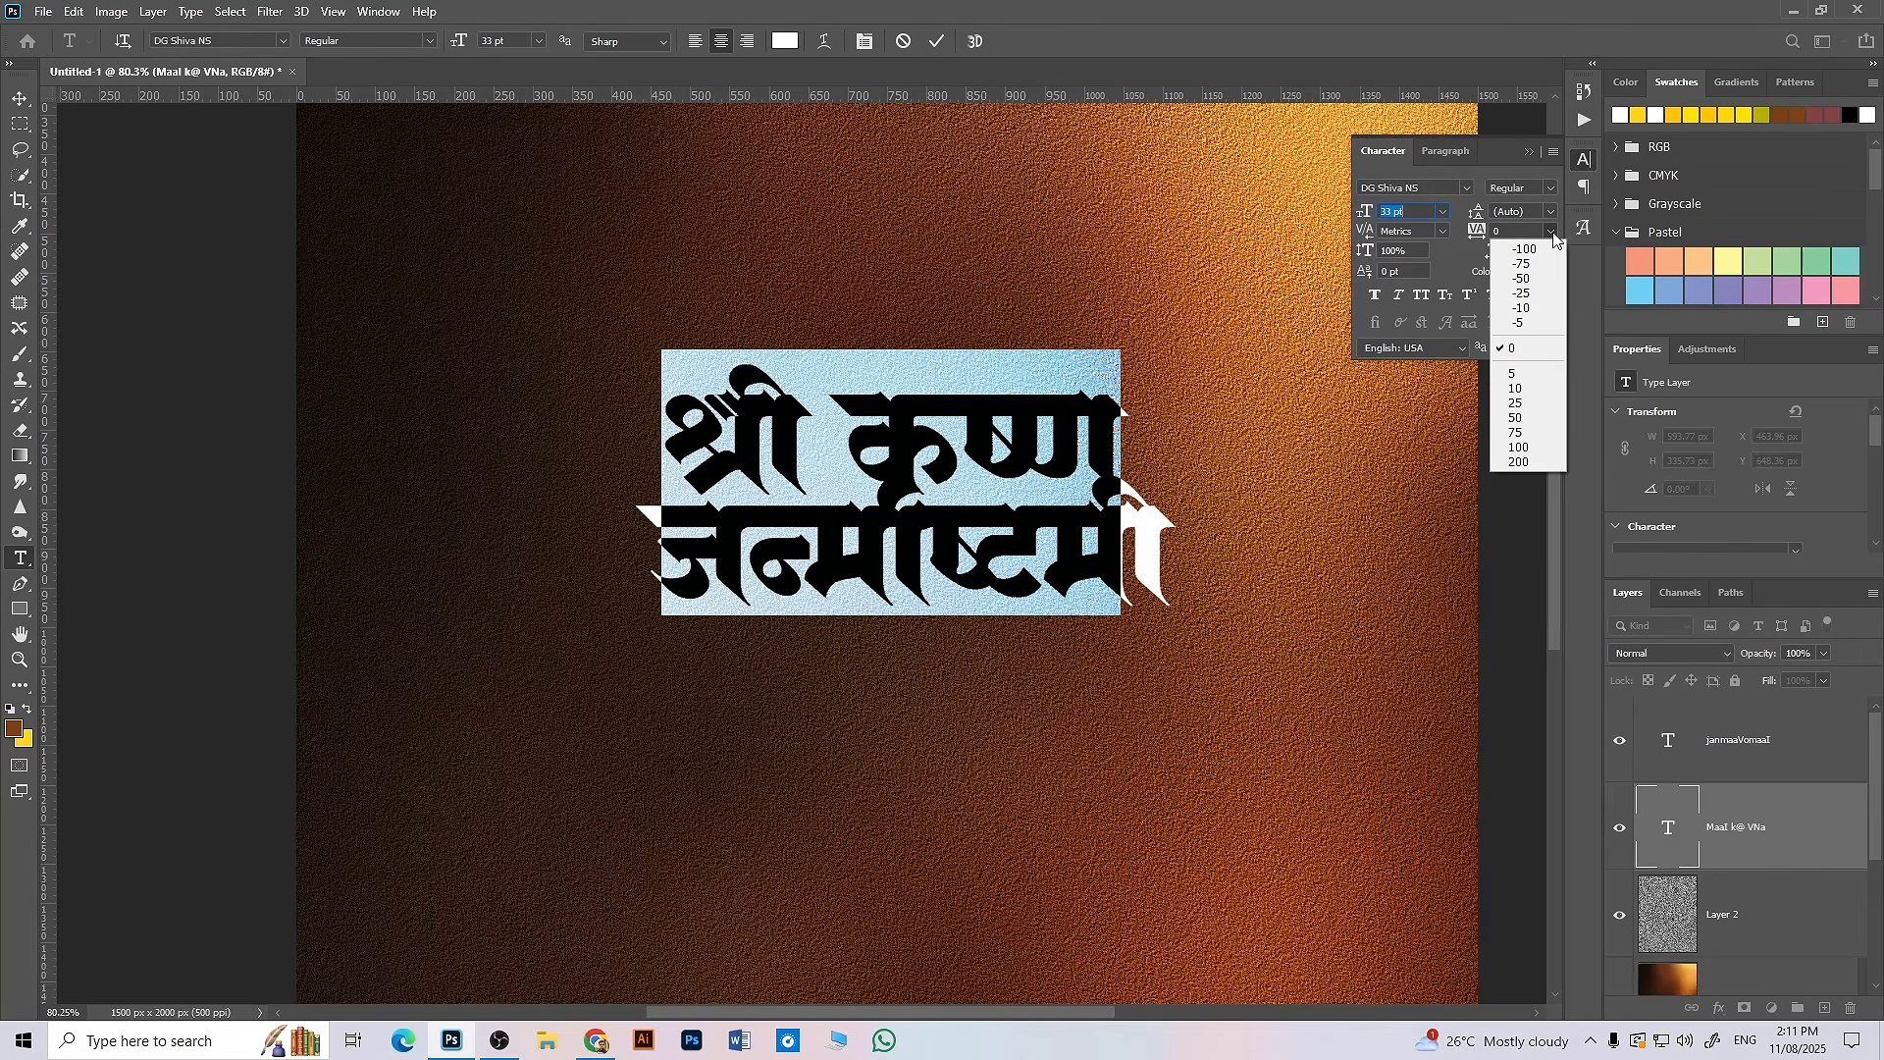
left_click(1527, 308)
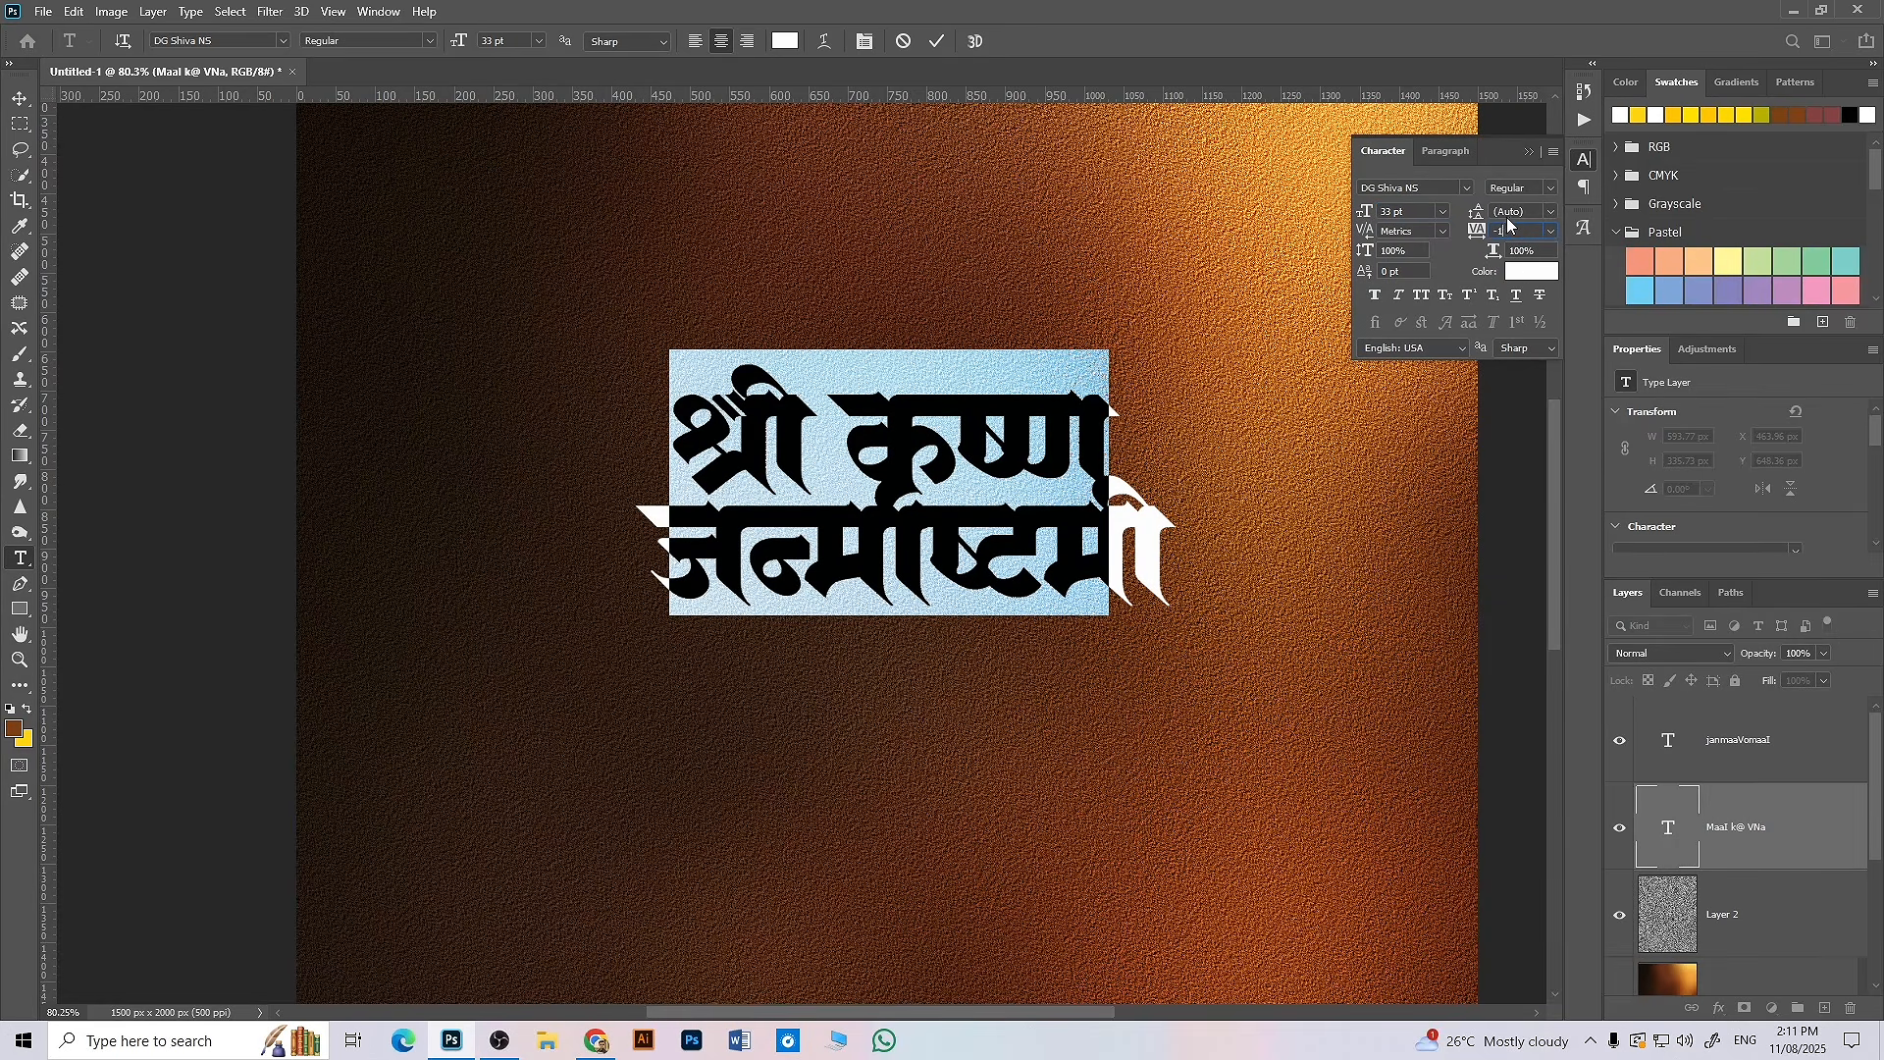
left_click(1529, 210)
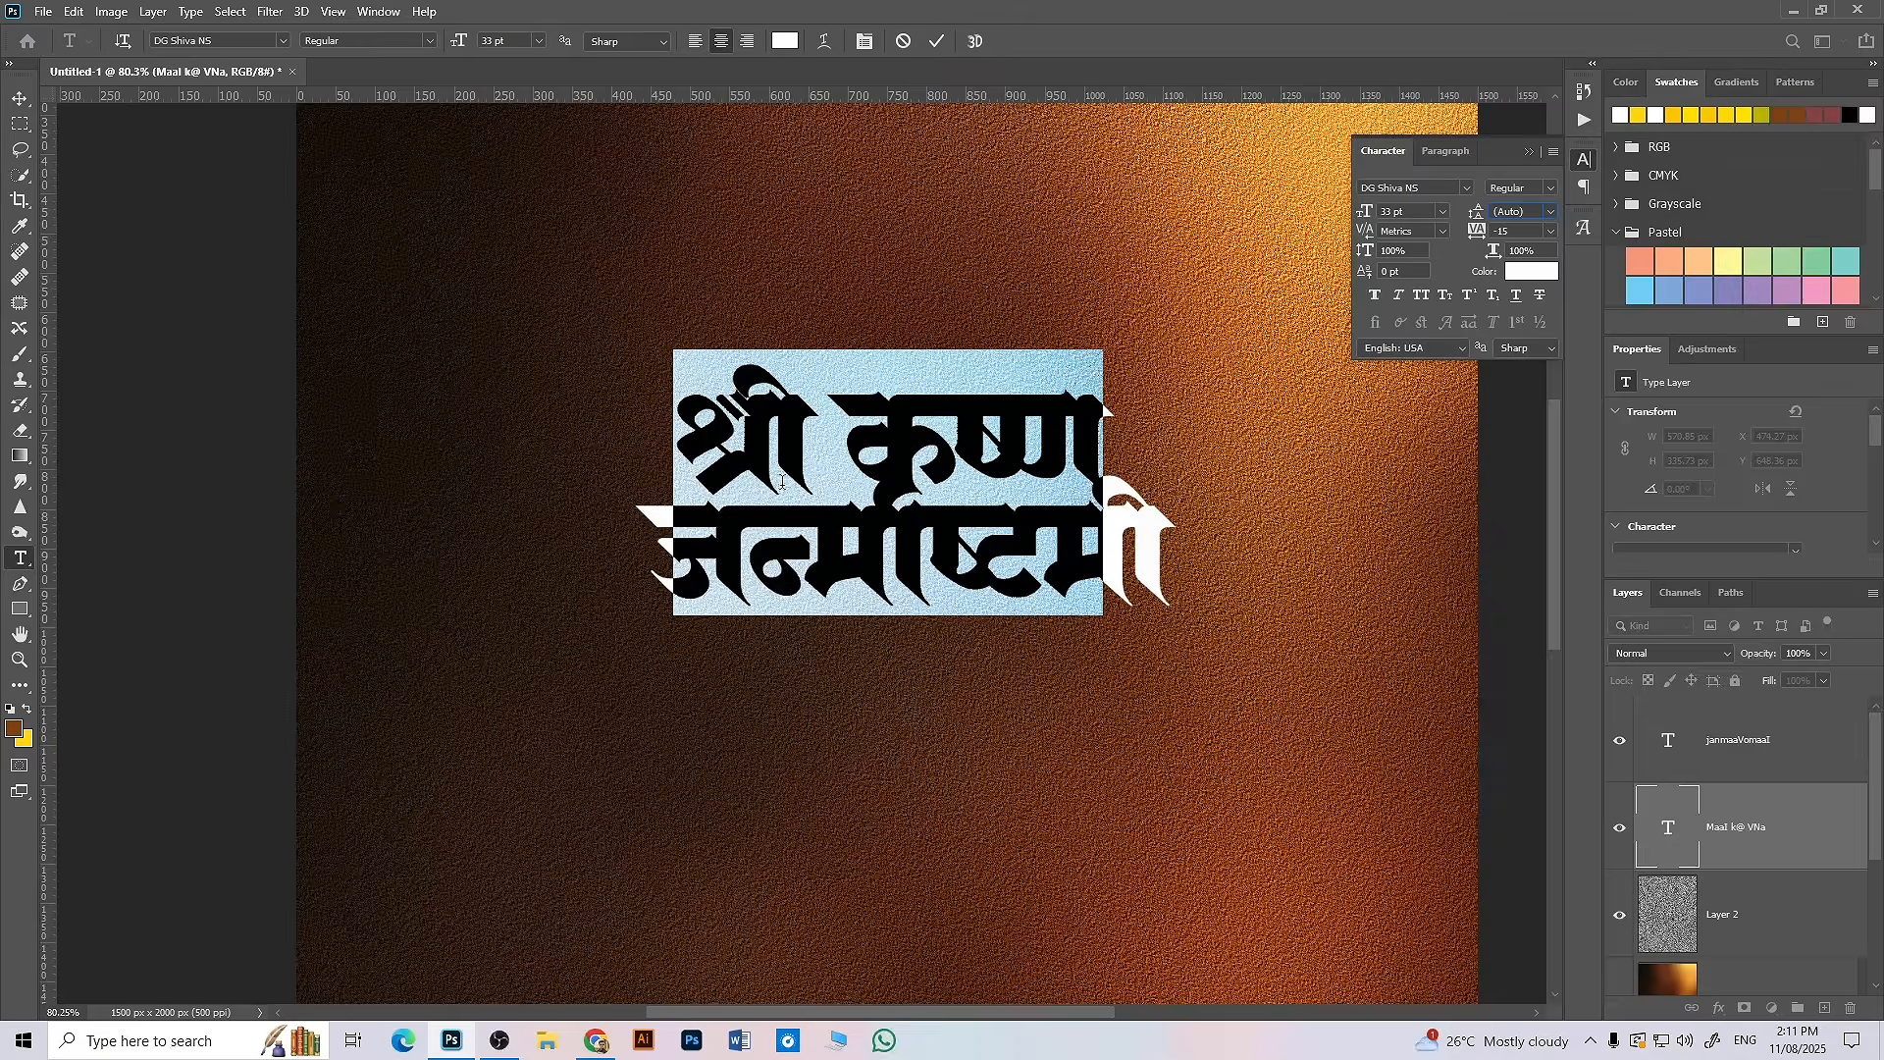
left_click(20, 98)
- Set the tracking of the whole जन्माष्टमी text to -15
left_click(846, 535)
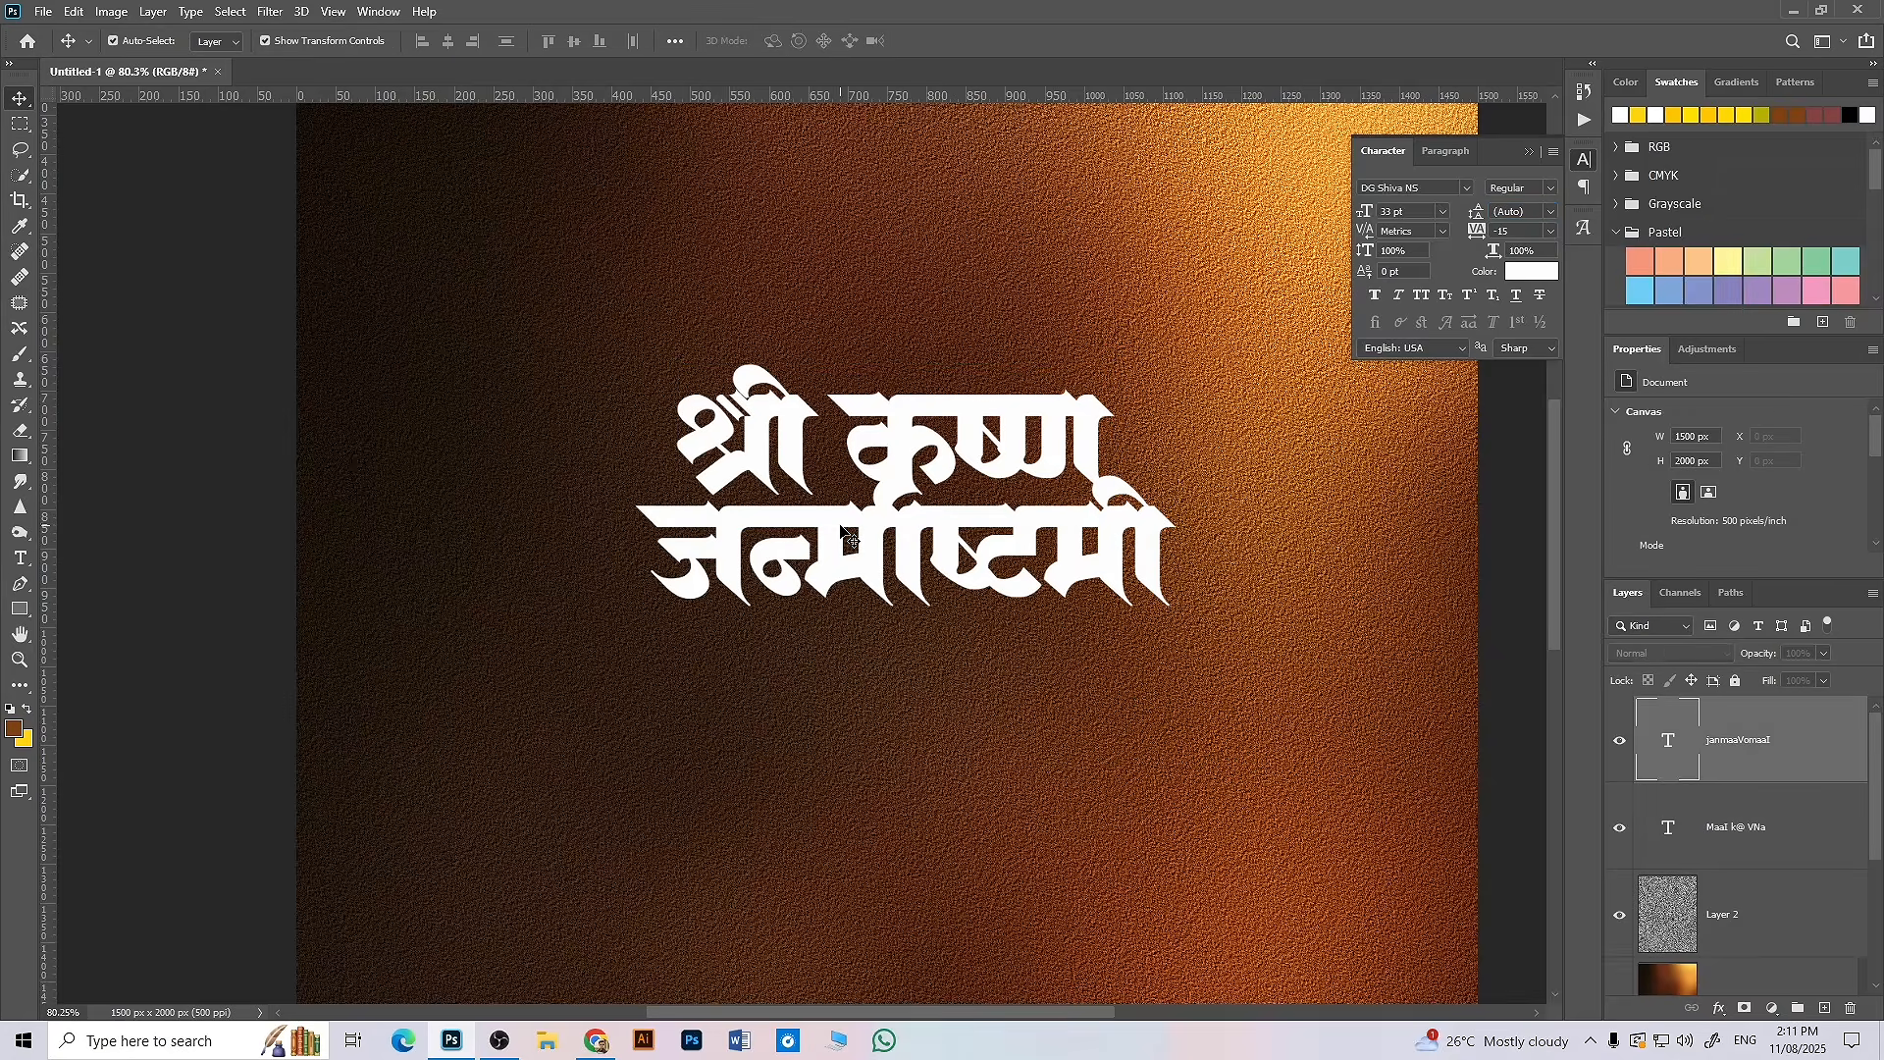
double_click(1661, 748)
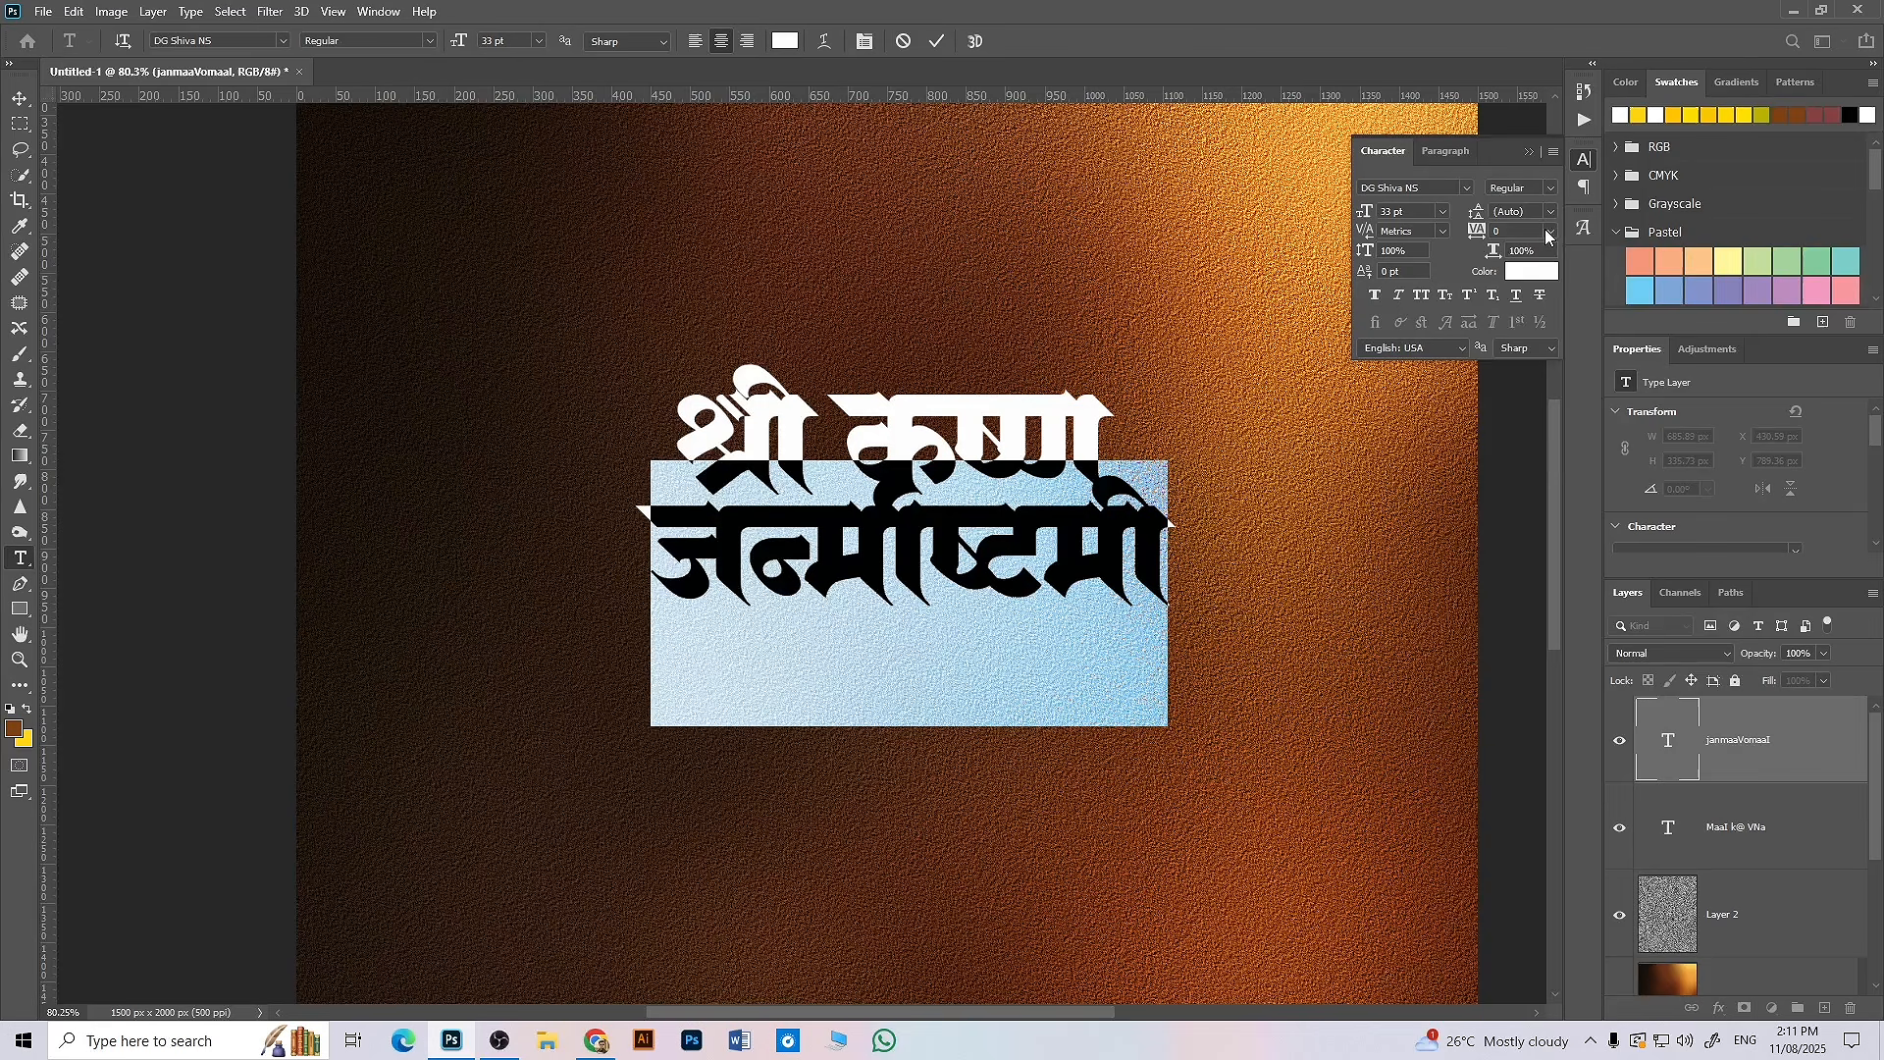
left_click(1548, 231)
left_click(1527, 308)
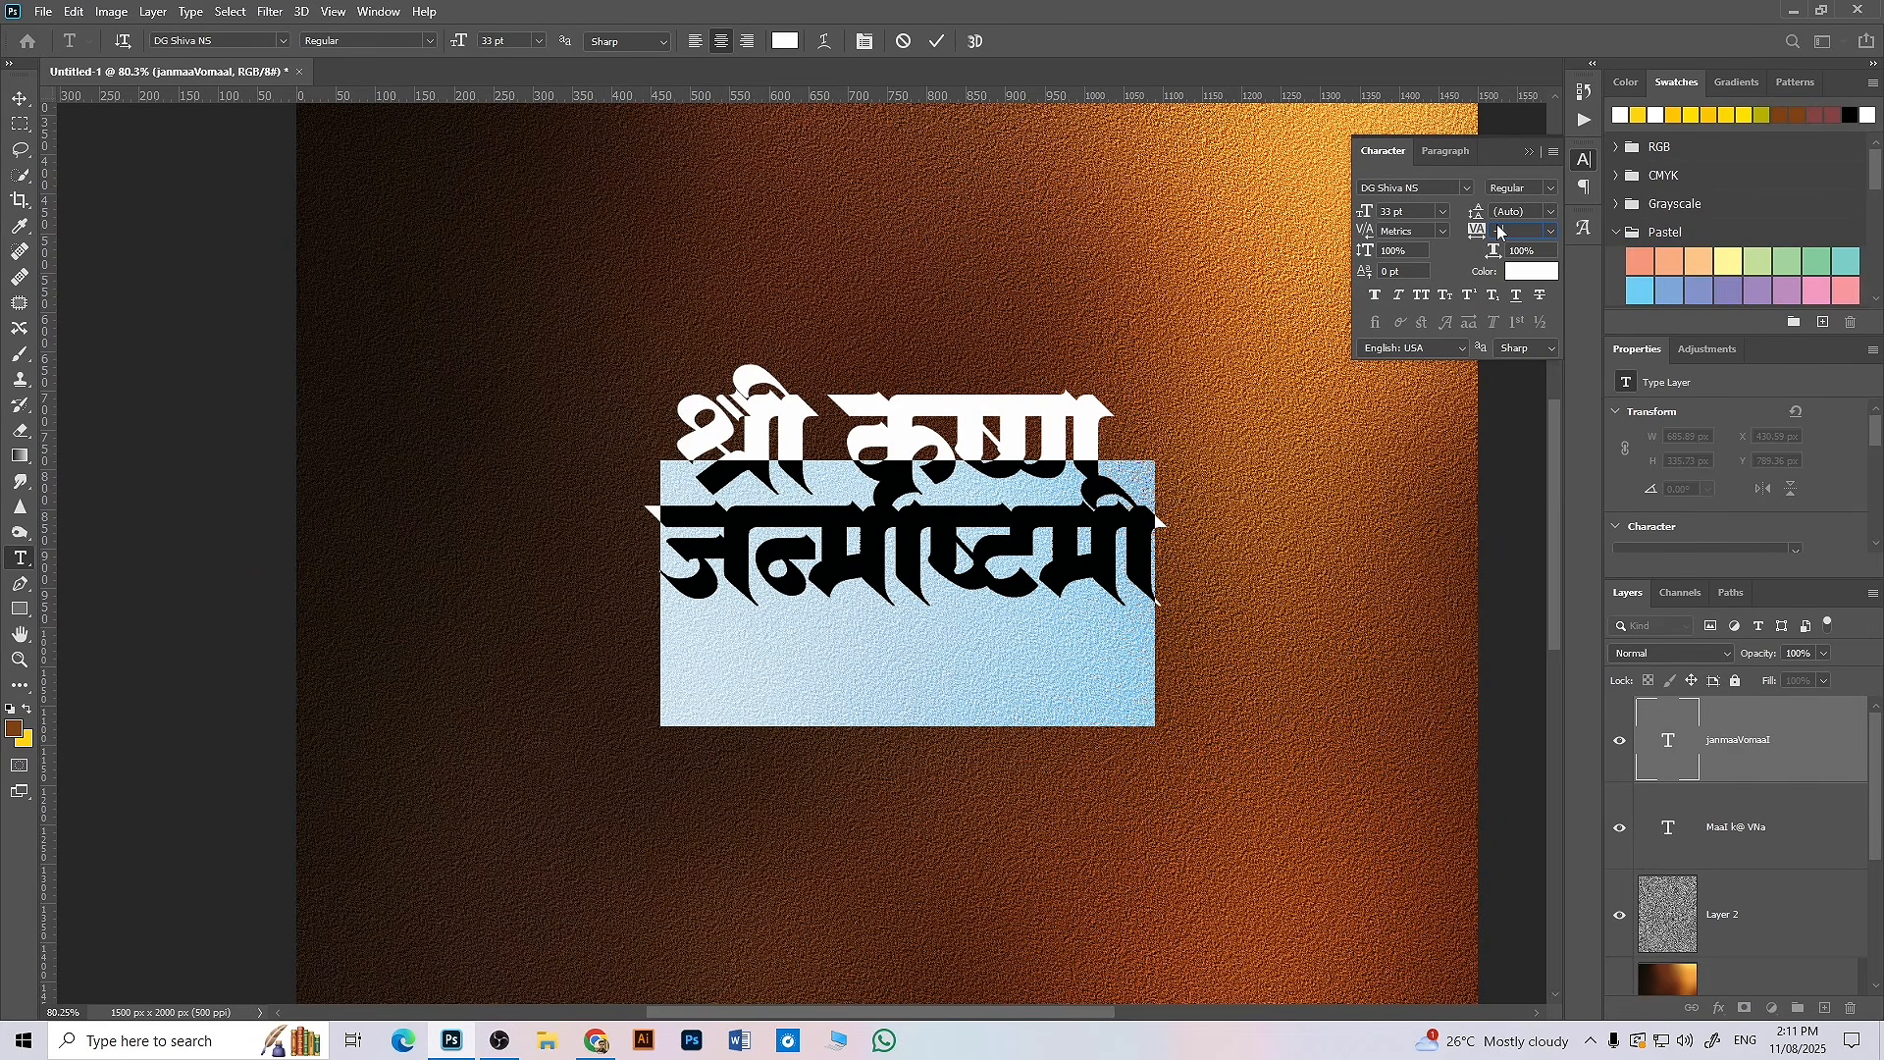
left_click(1524, 212)
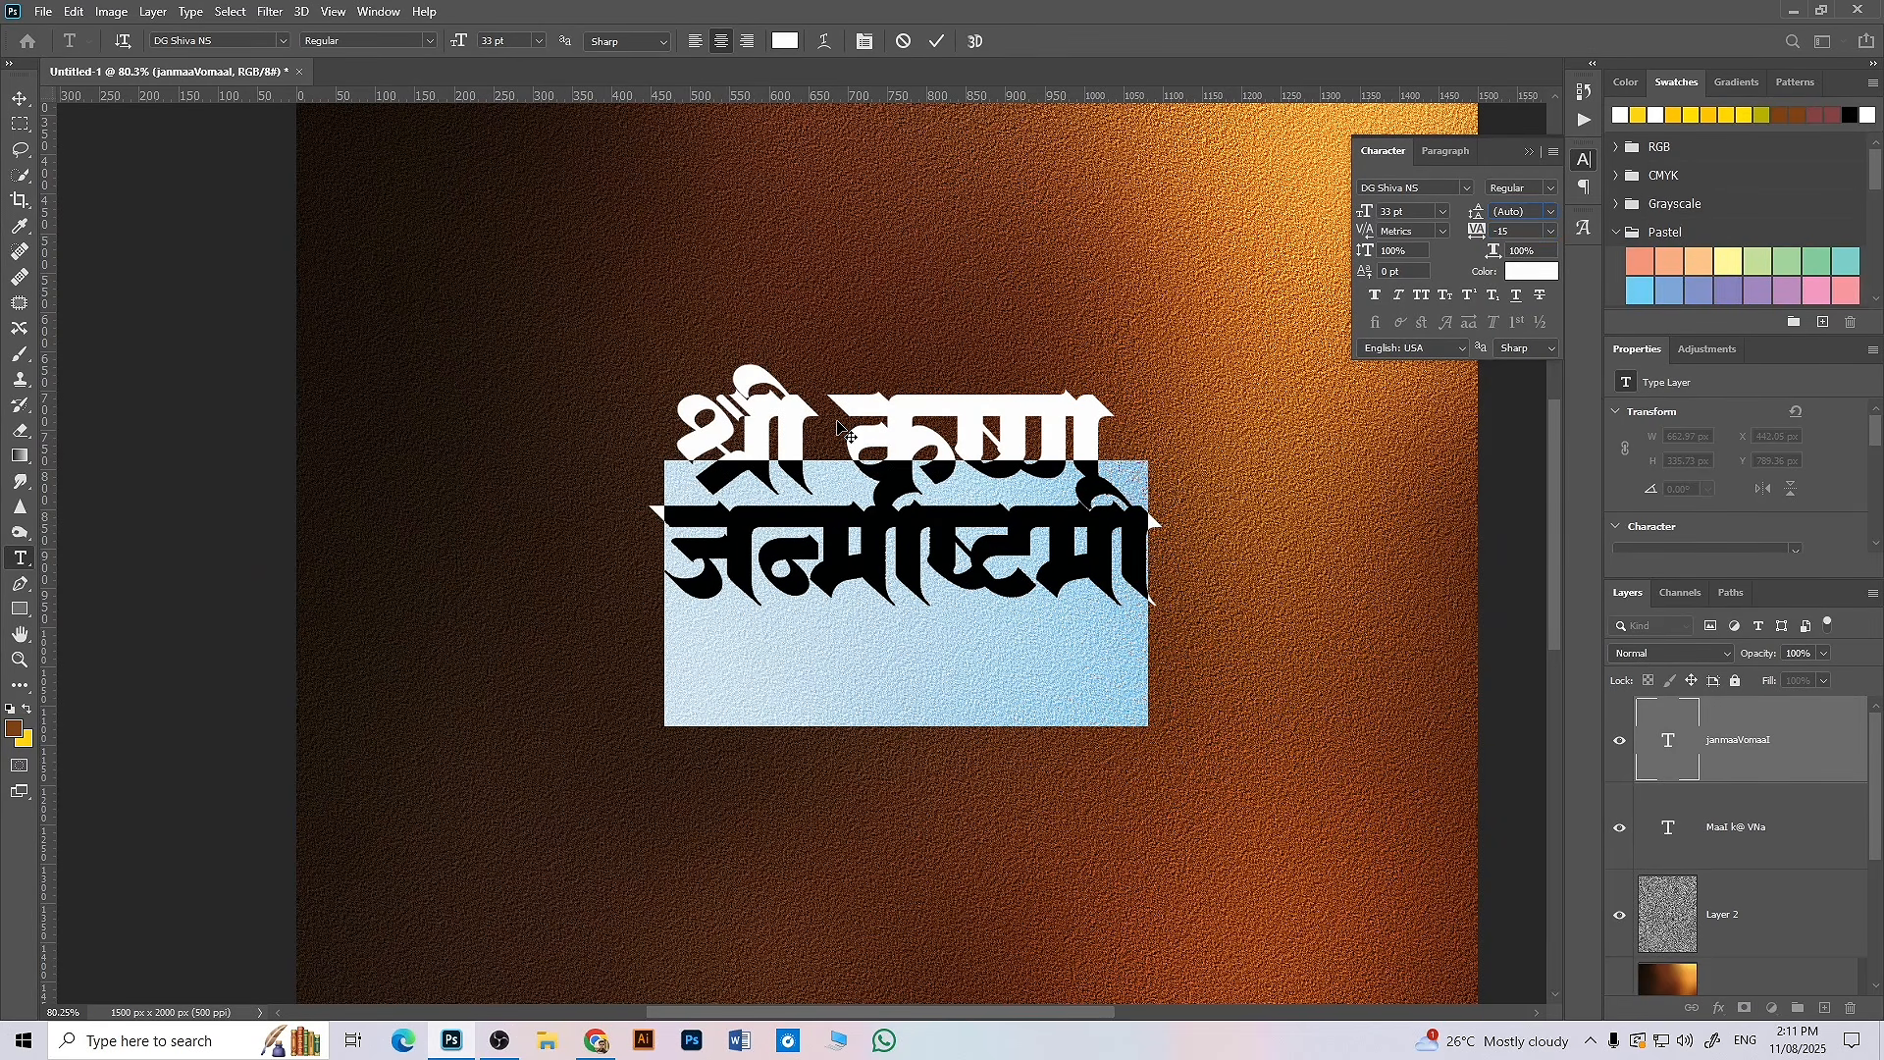
left_click(18, 99)
left_click(148, 227)
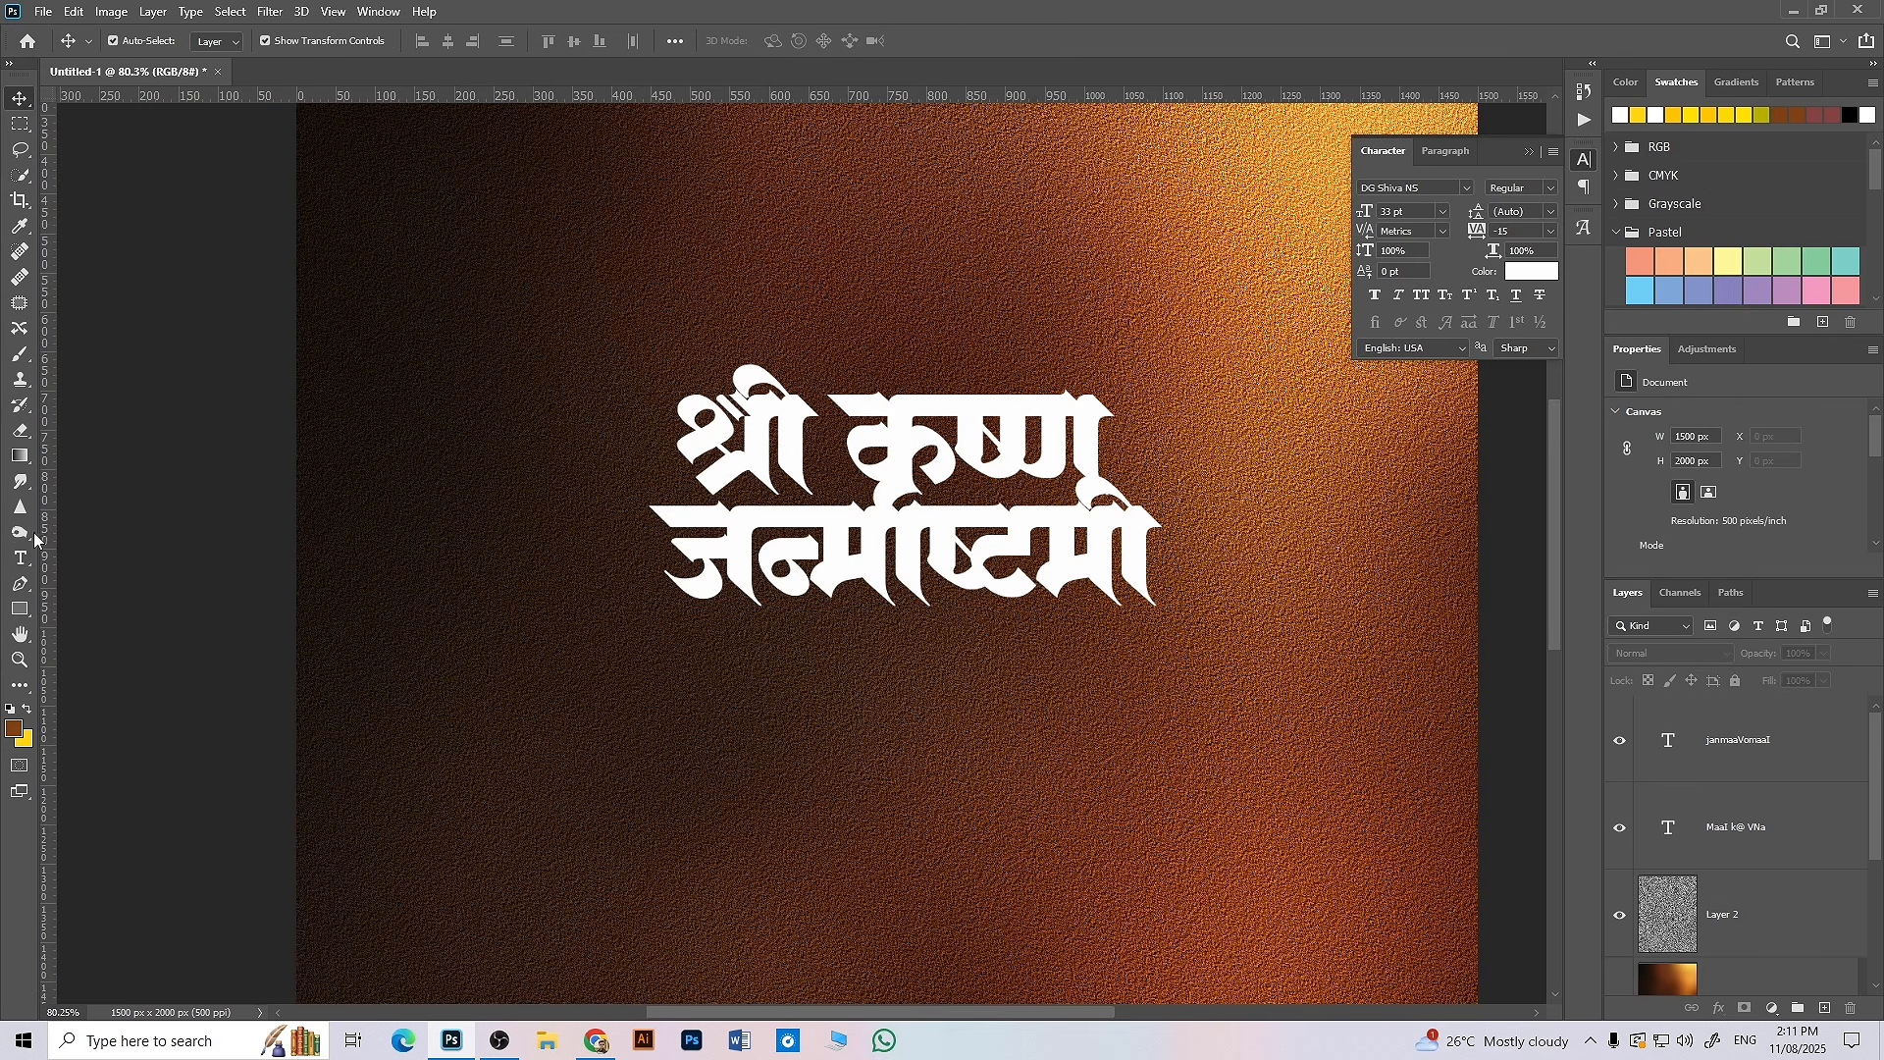
- Tighten the word space between श्री and कृष्ण by setting its tracking to -75
left_click(19, 558)
left_click_drag(841, 448, 813, 445)
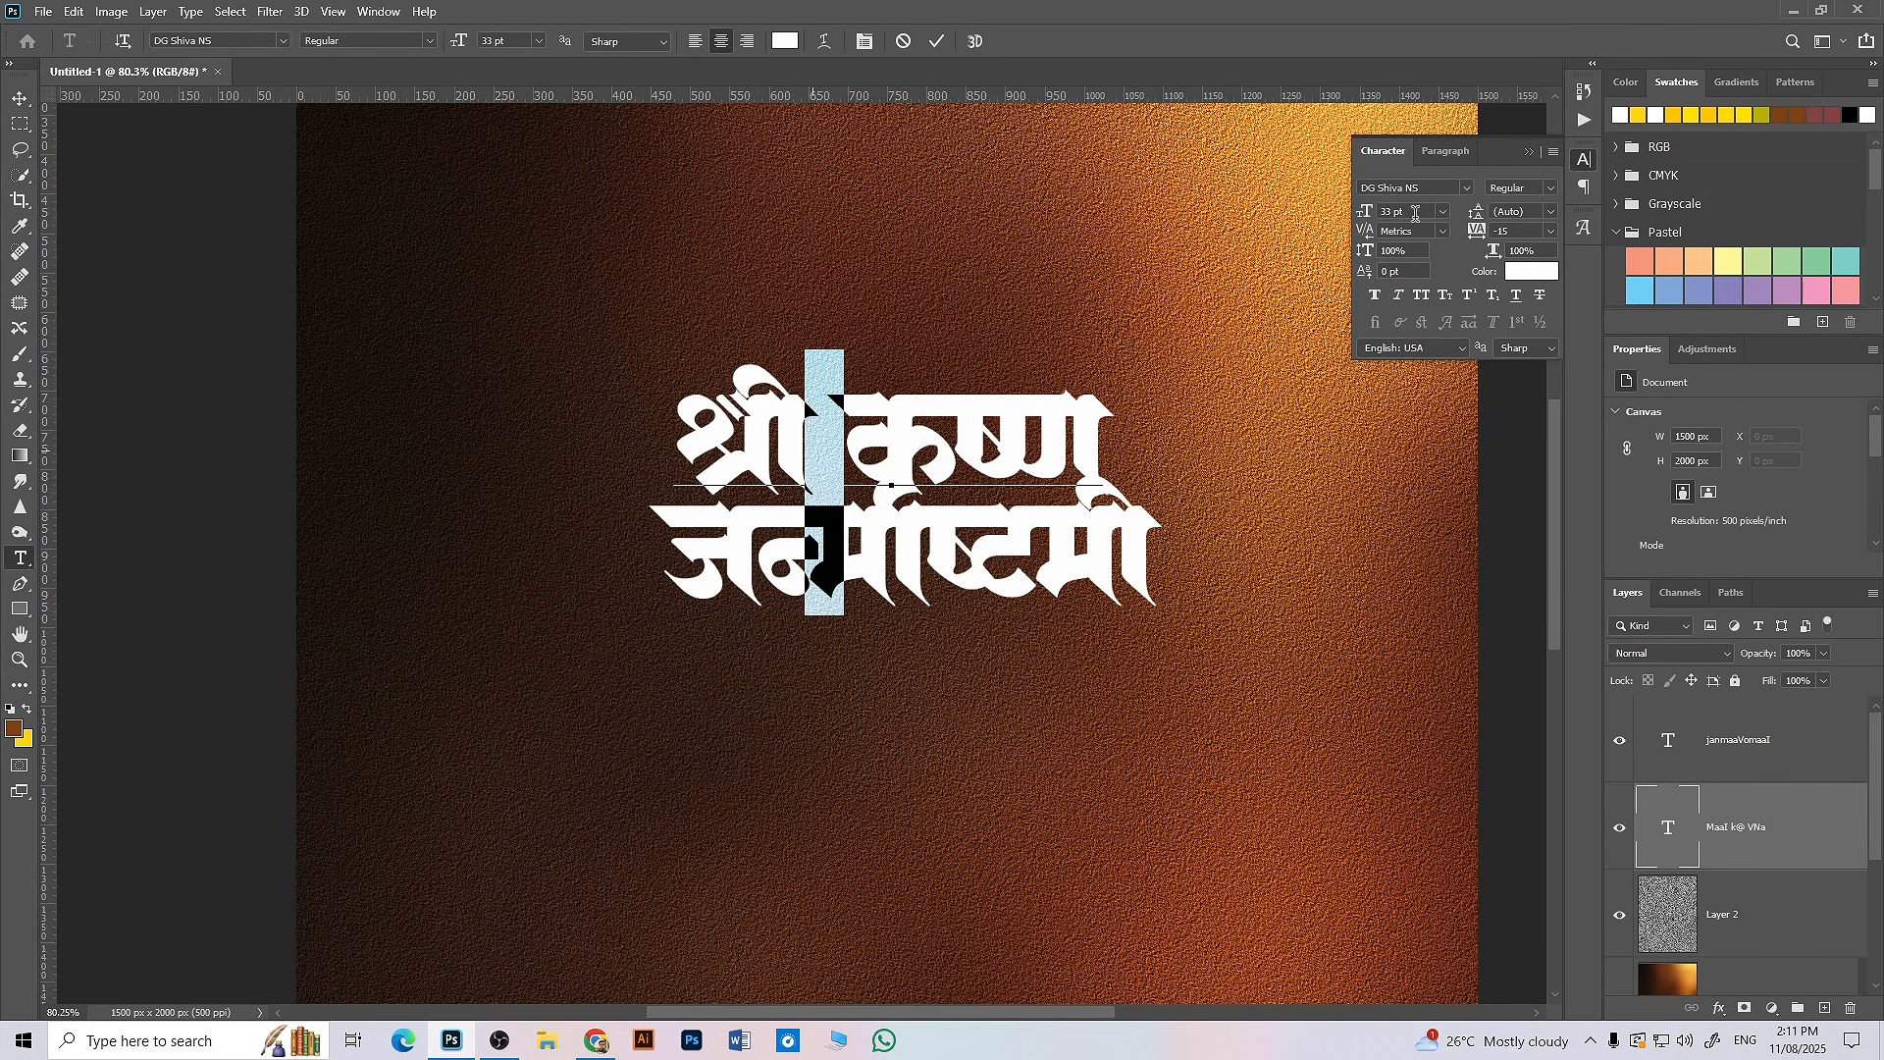
left_click(1550, 232)
left_click(1523, 278)
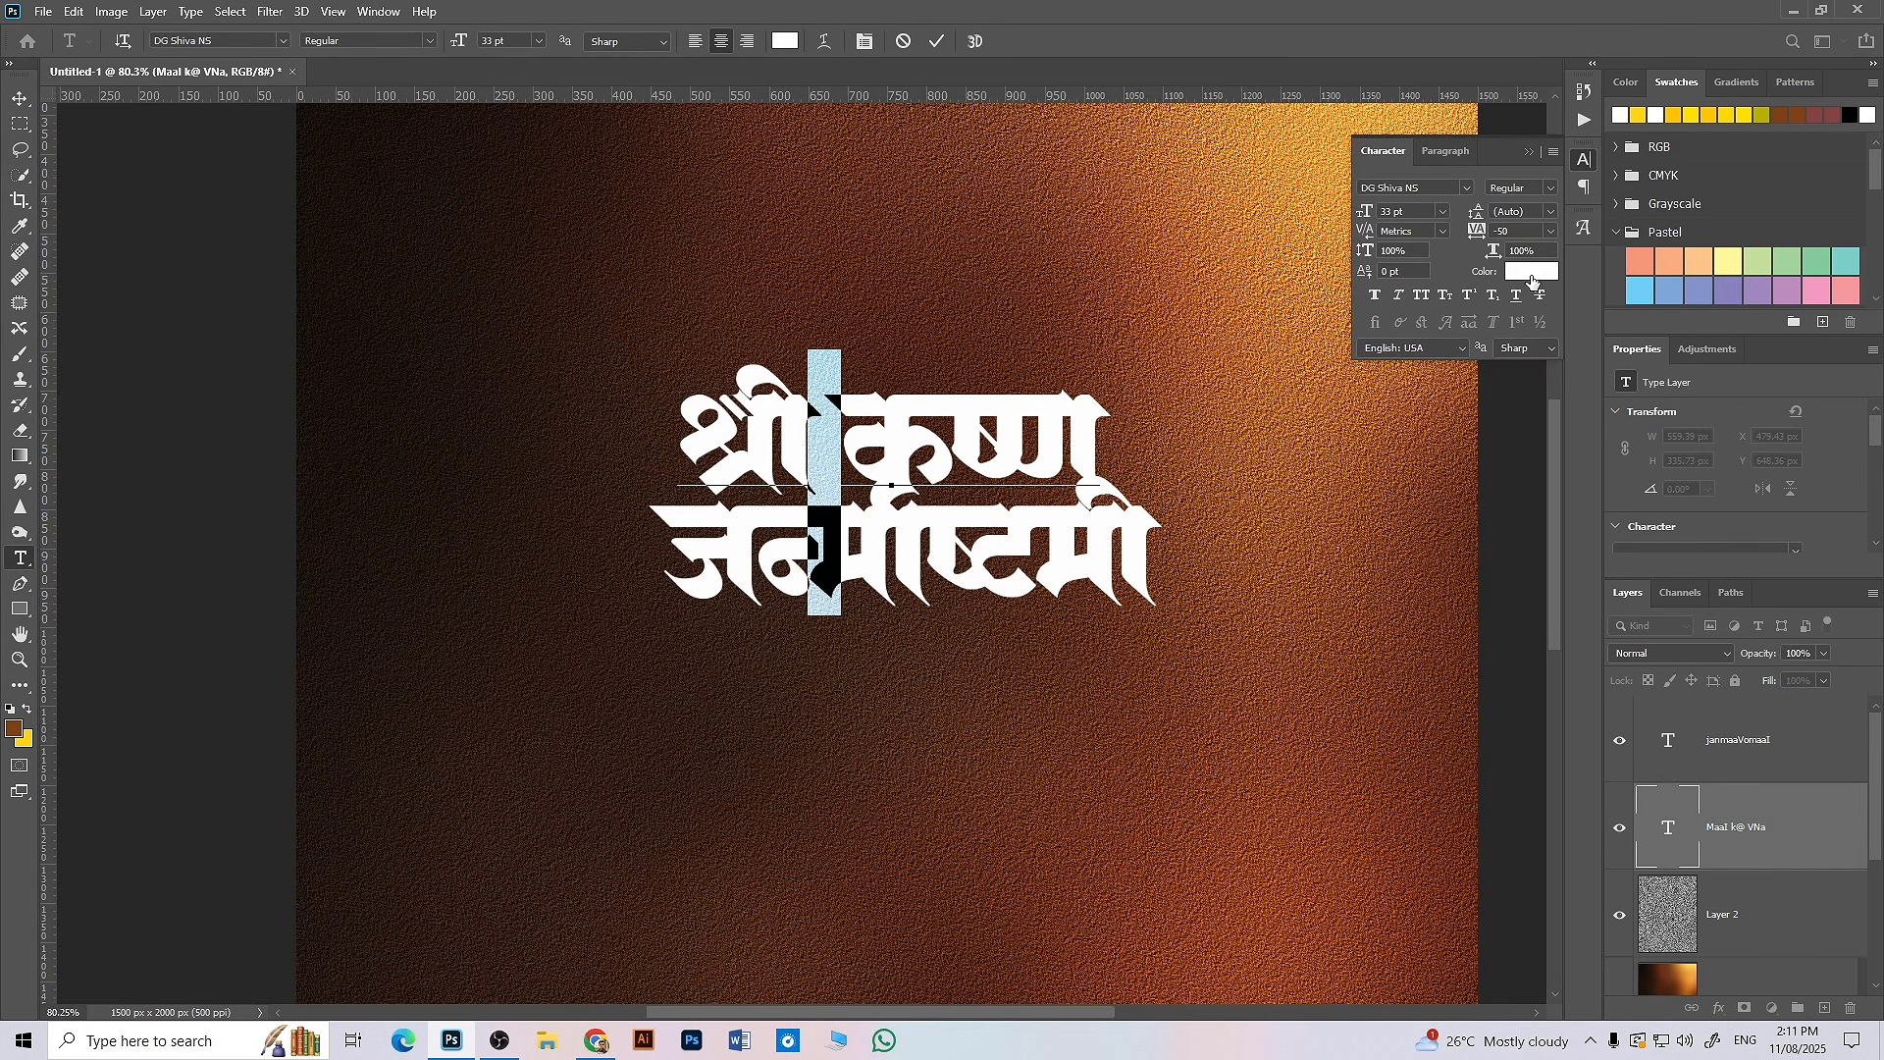
left_click(1550, 233)
left_click(1527, 263)
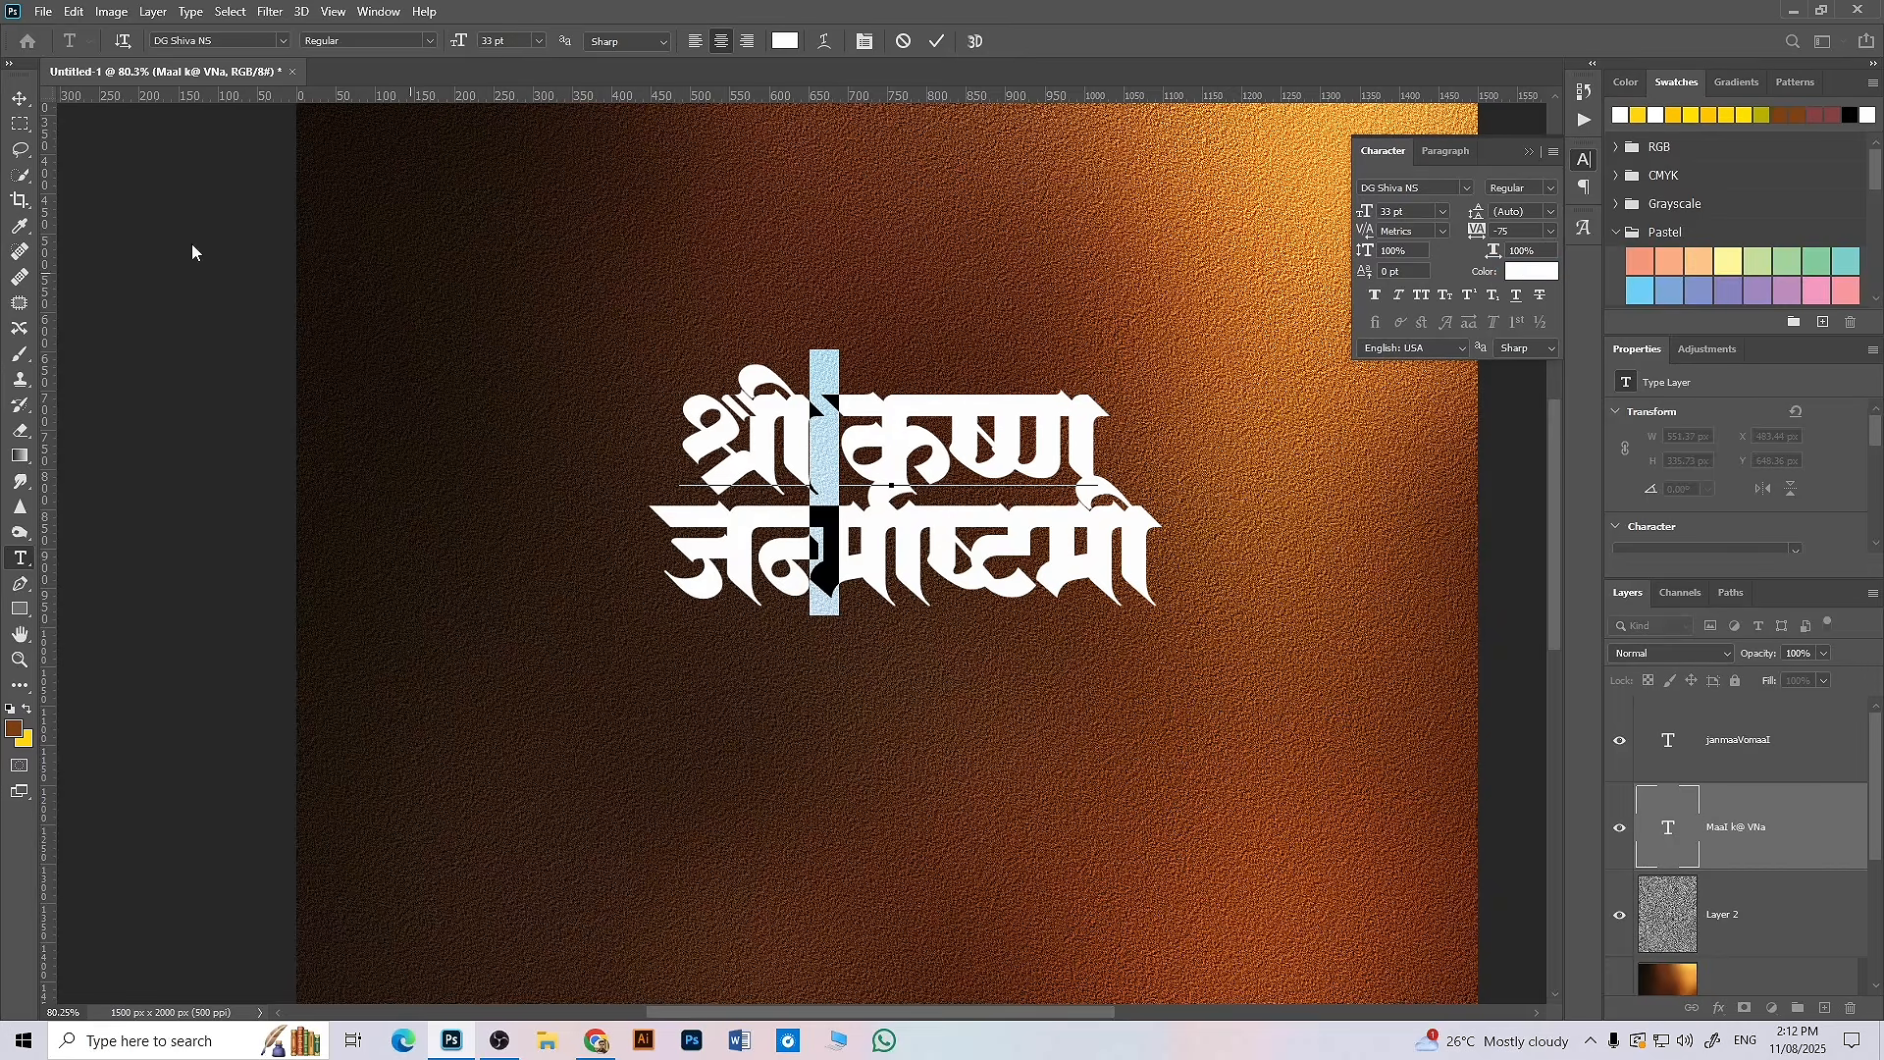
left_click(20, 102)
left_click(231, 222)
scroll(874, 437, "up", 3)
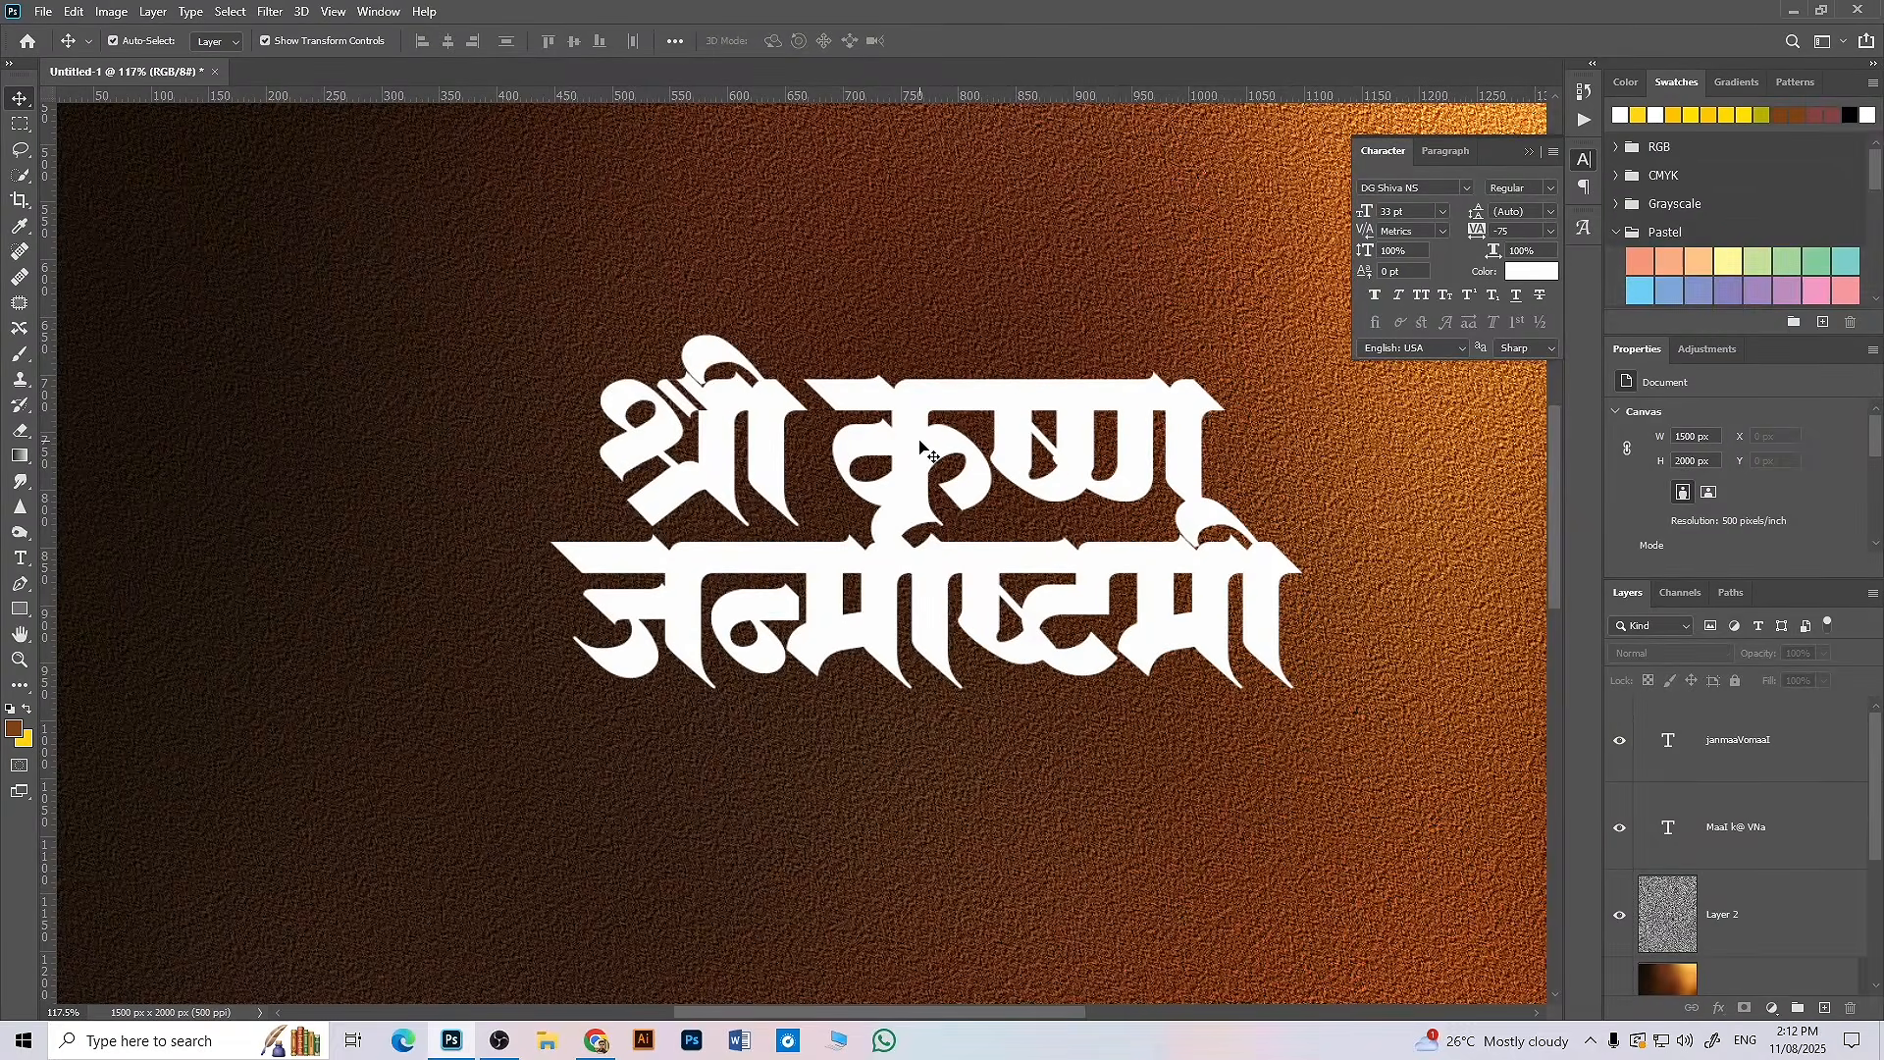
scroll(937, 471, "up", 1)
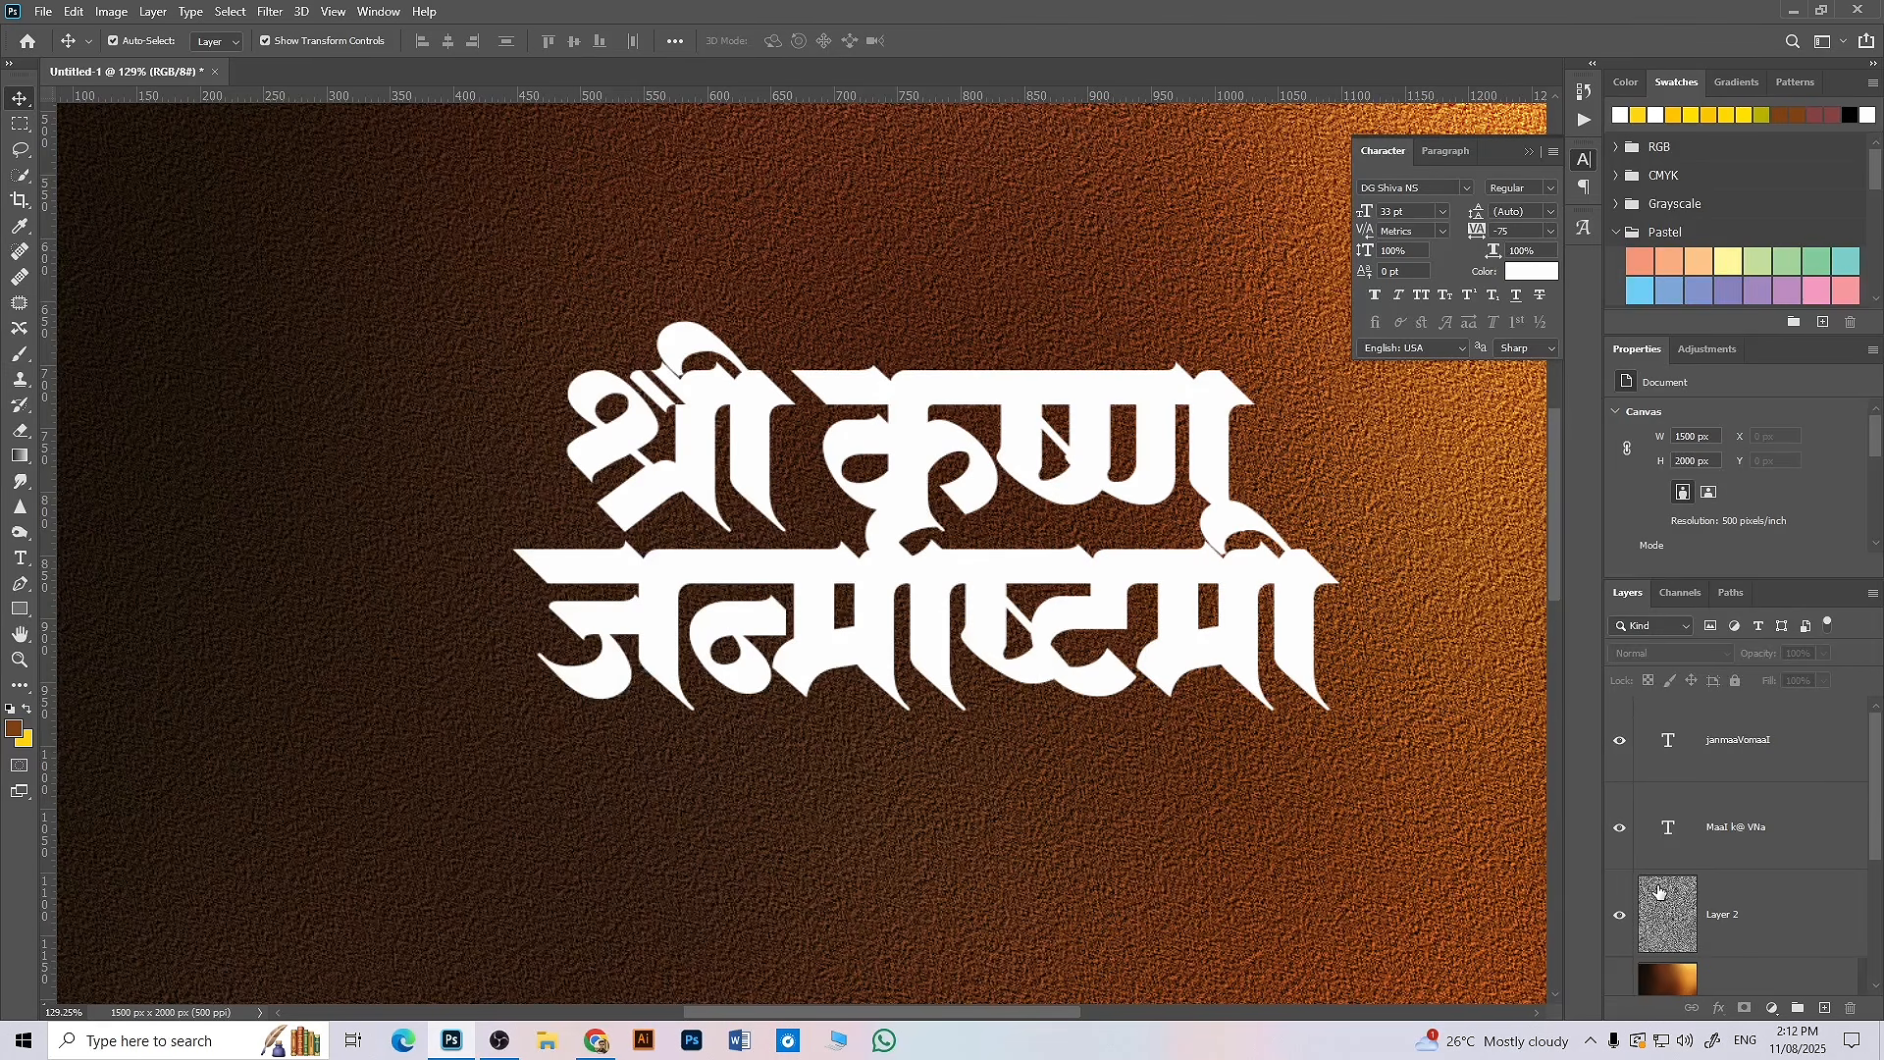
- Load the letter outlines of the श्री कृष्ण text layer as a selection
left_click(1708, 829)
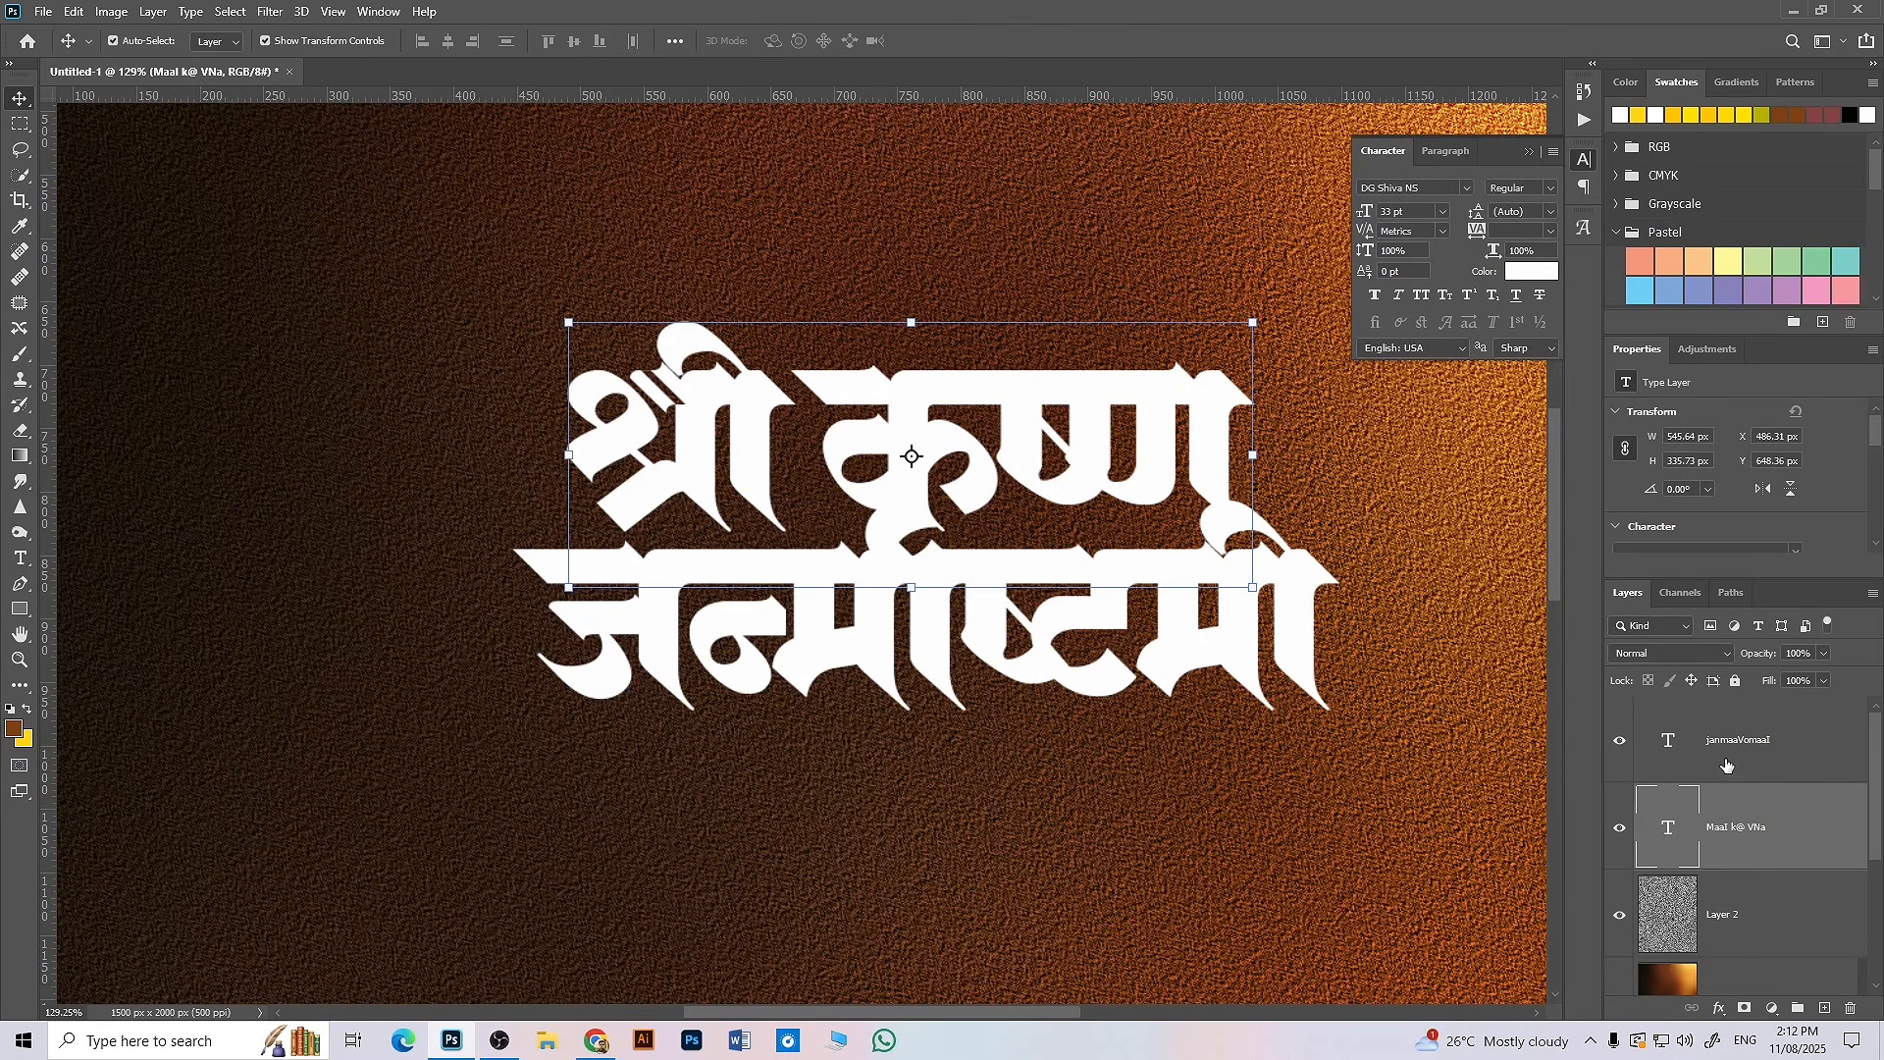
left_click(1729, 770)
left_click(1736, 853)
key("ctrl")
left_click(1670, 835, "ctrl")
scroll(1001, 383, "up", 2)
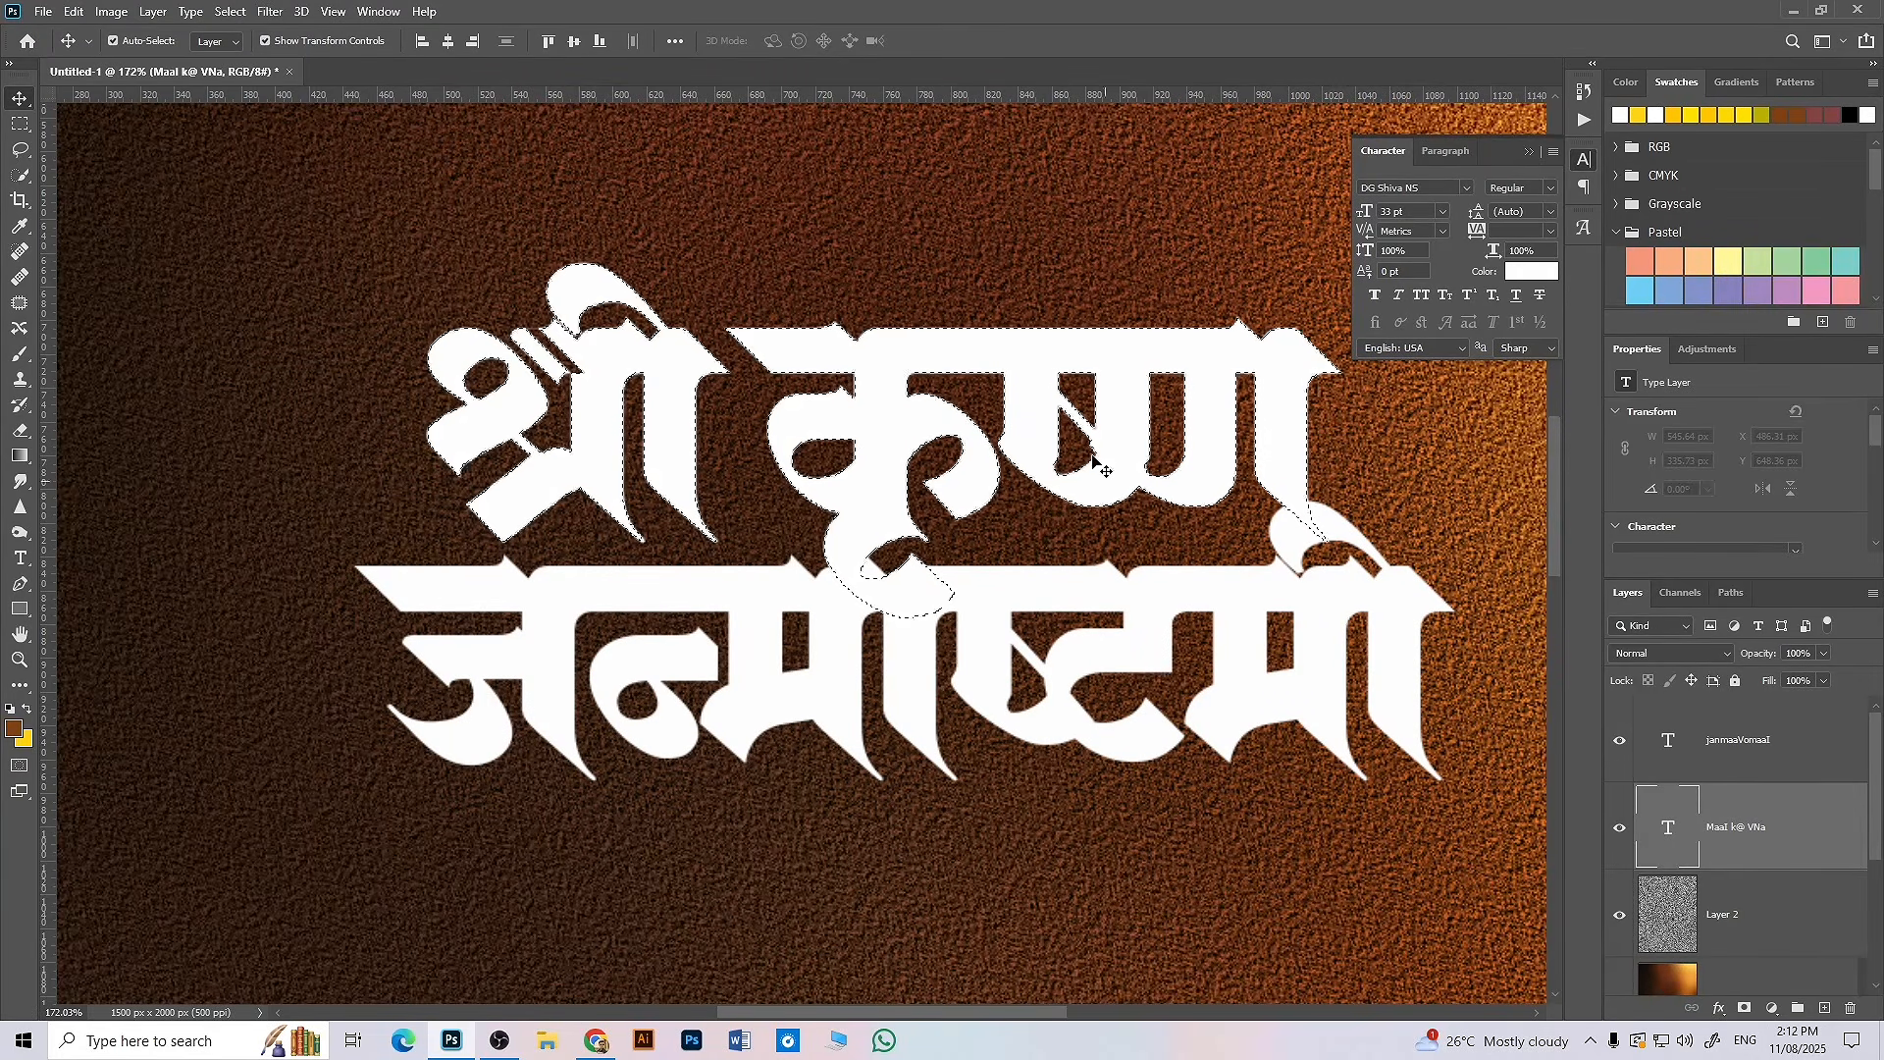
scroll(972, 471, "up", 2)
scroll(962, 478, "down", 1)
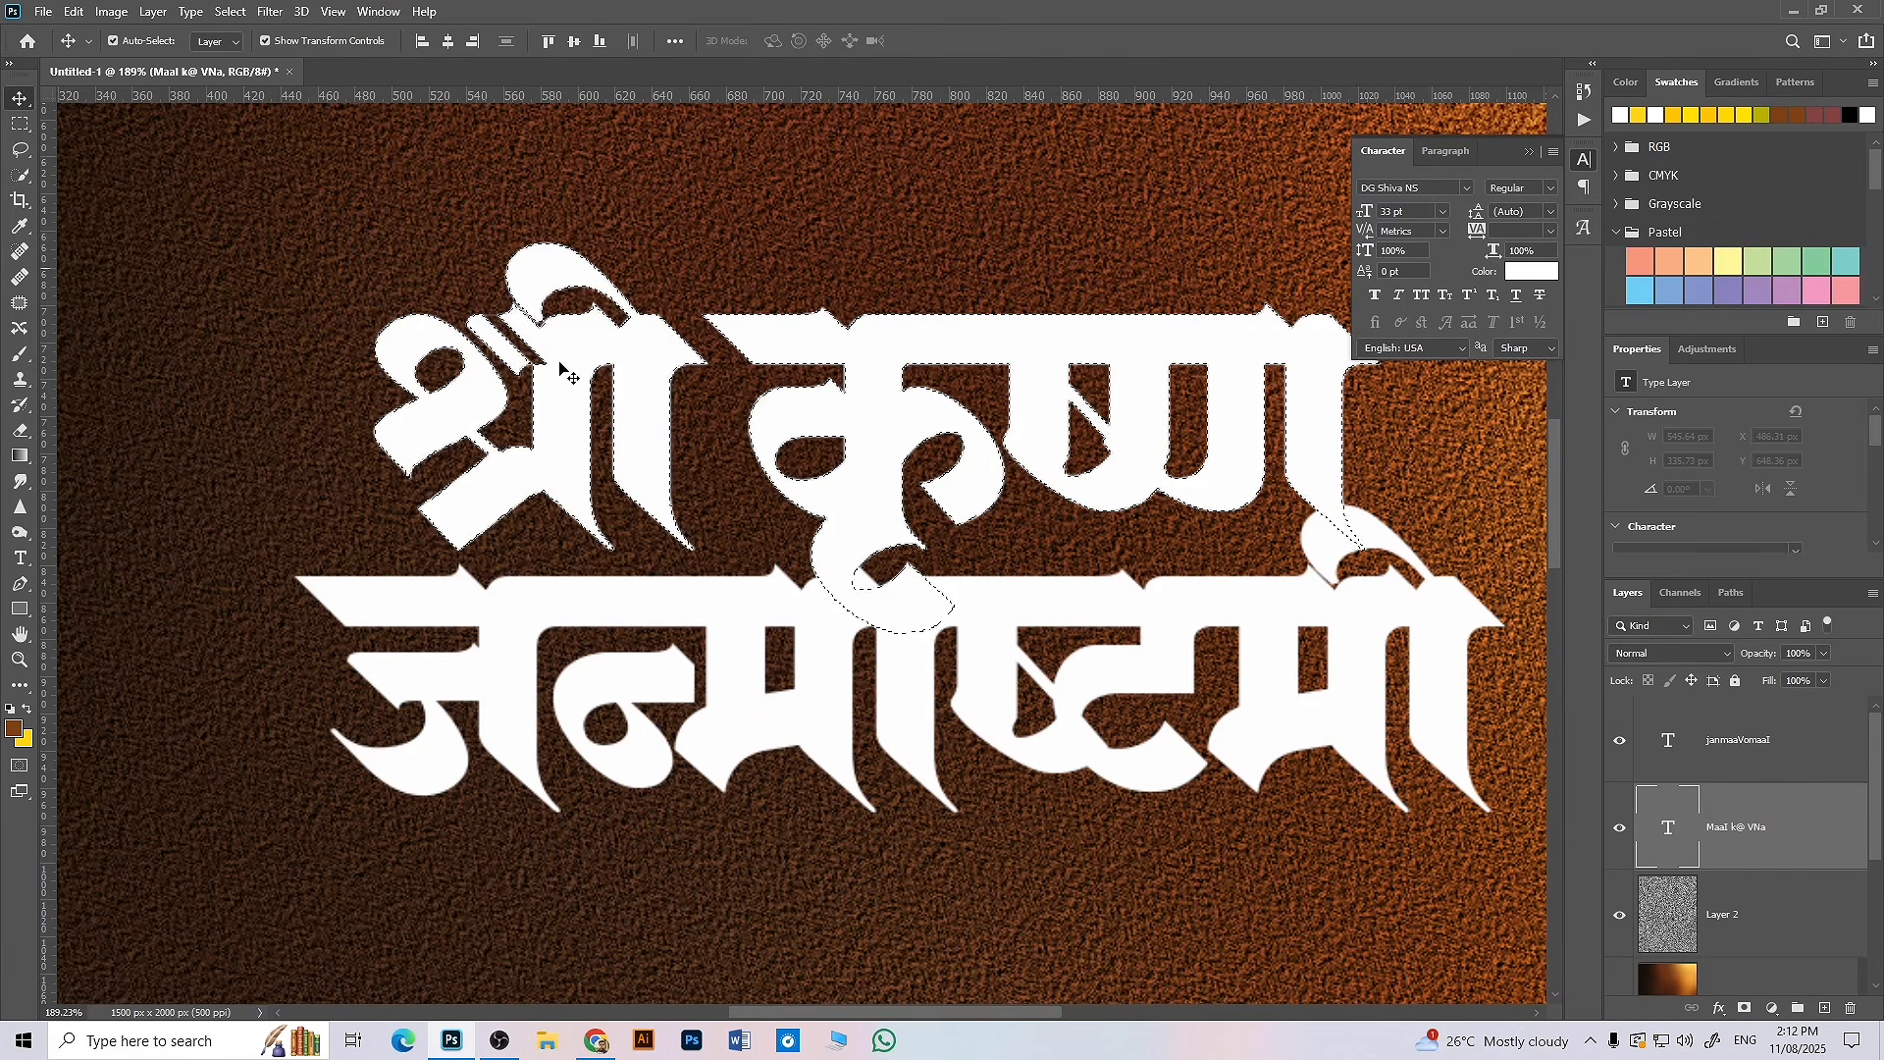
- Expand the श्री कृष्ण selection by 6 pixels
left_click(234, 12)
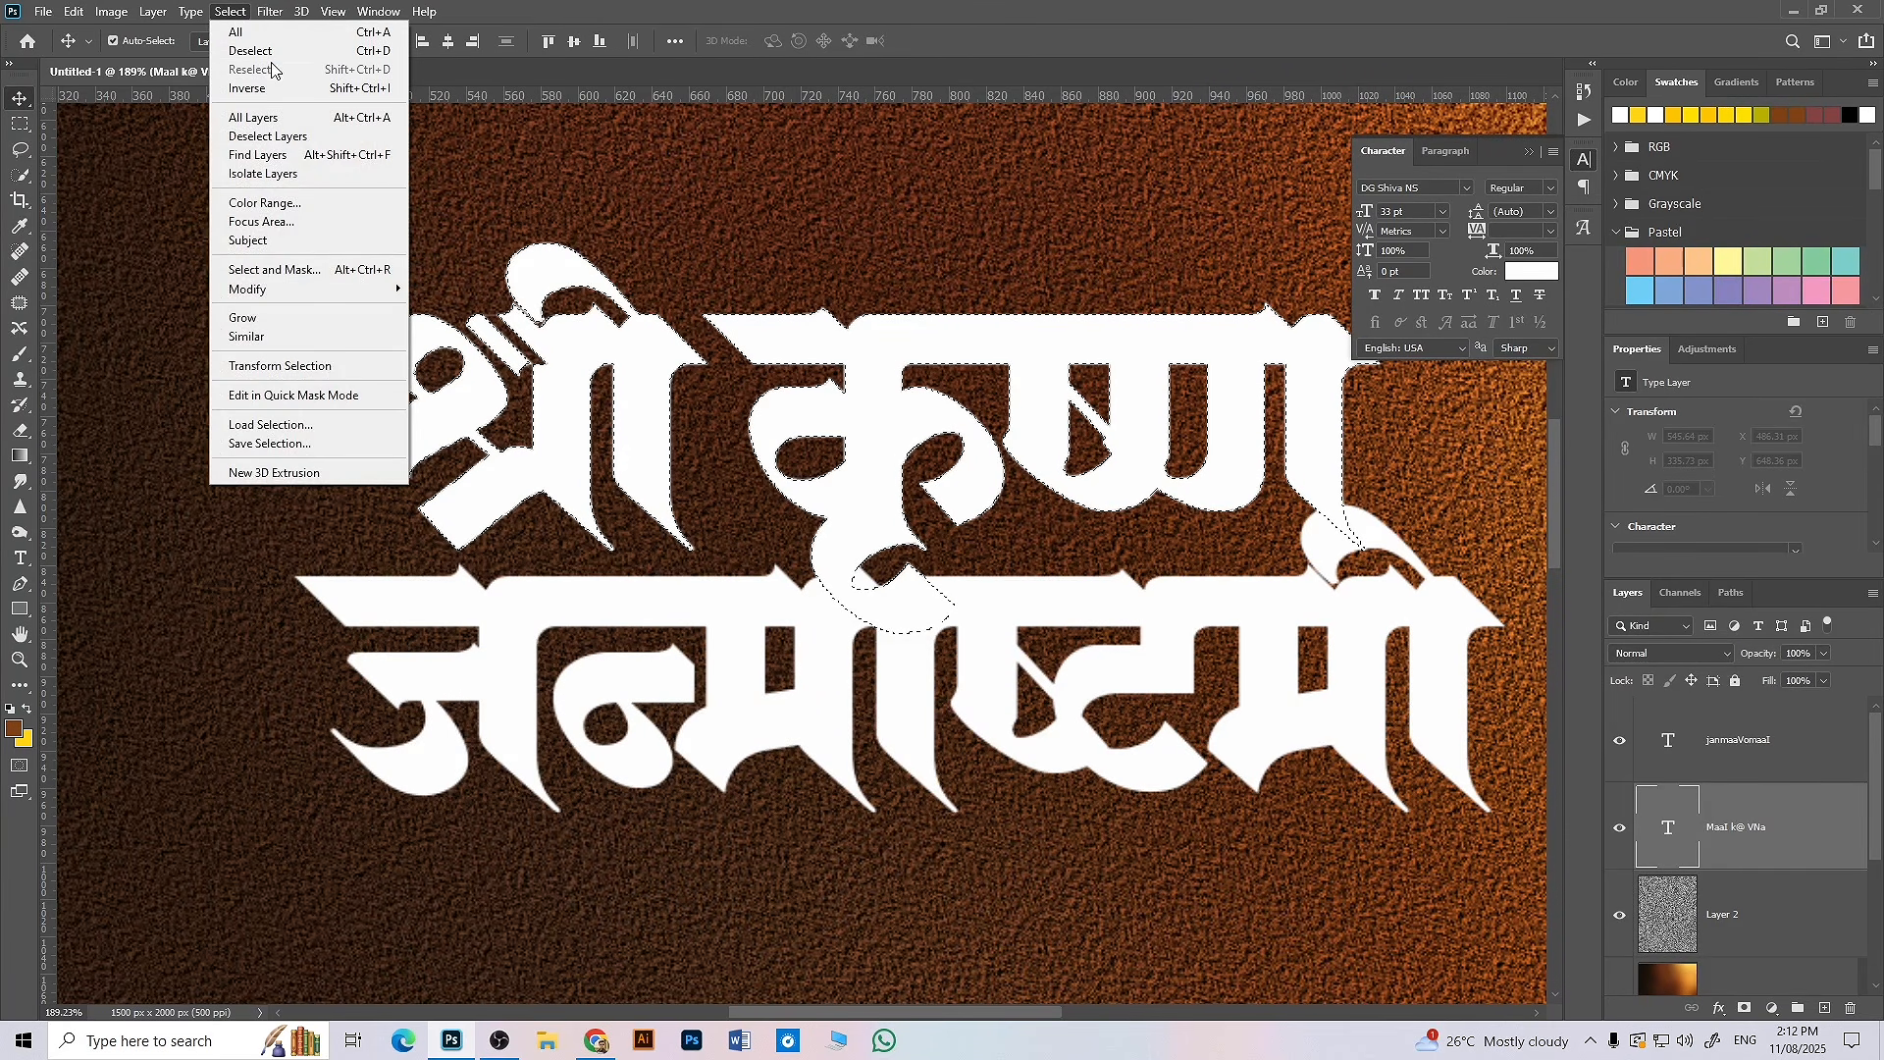
mouse_move(292, 296)
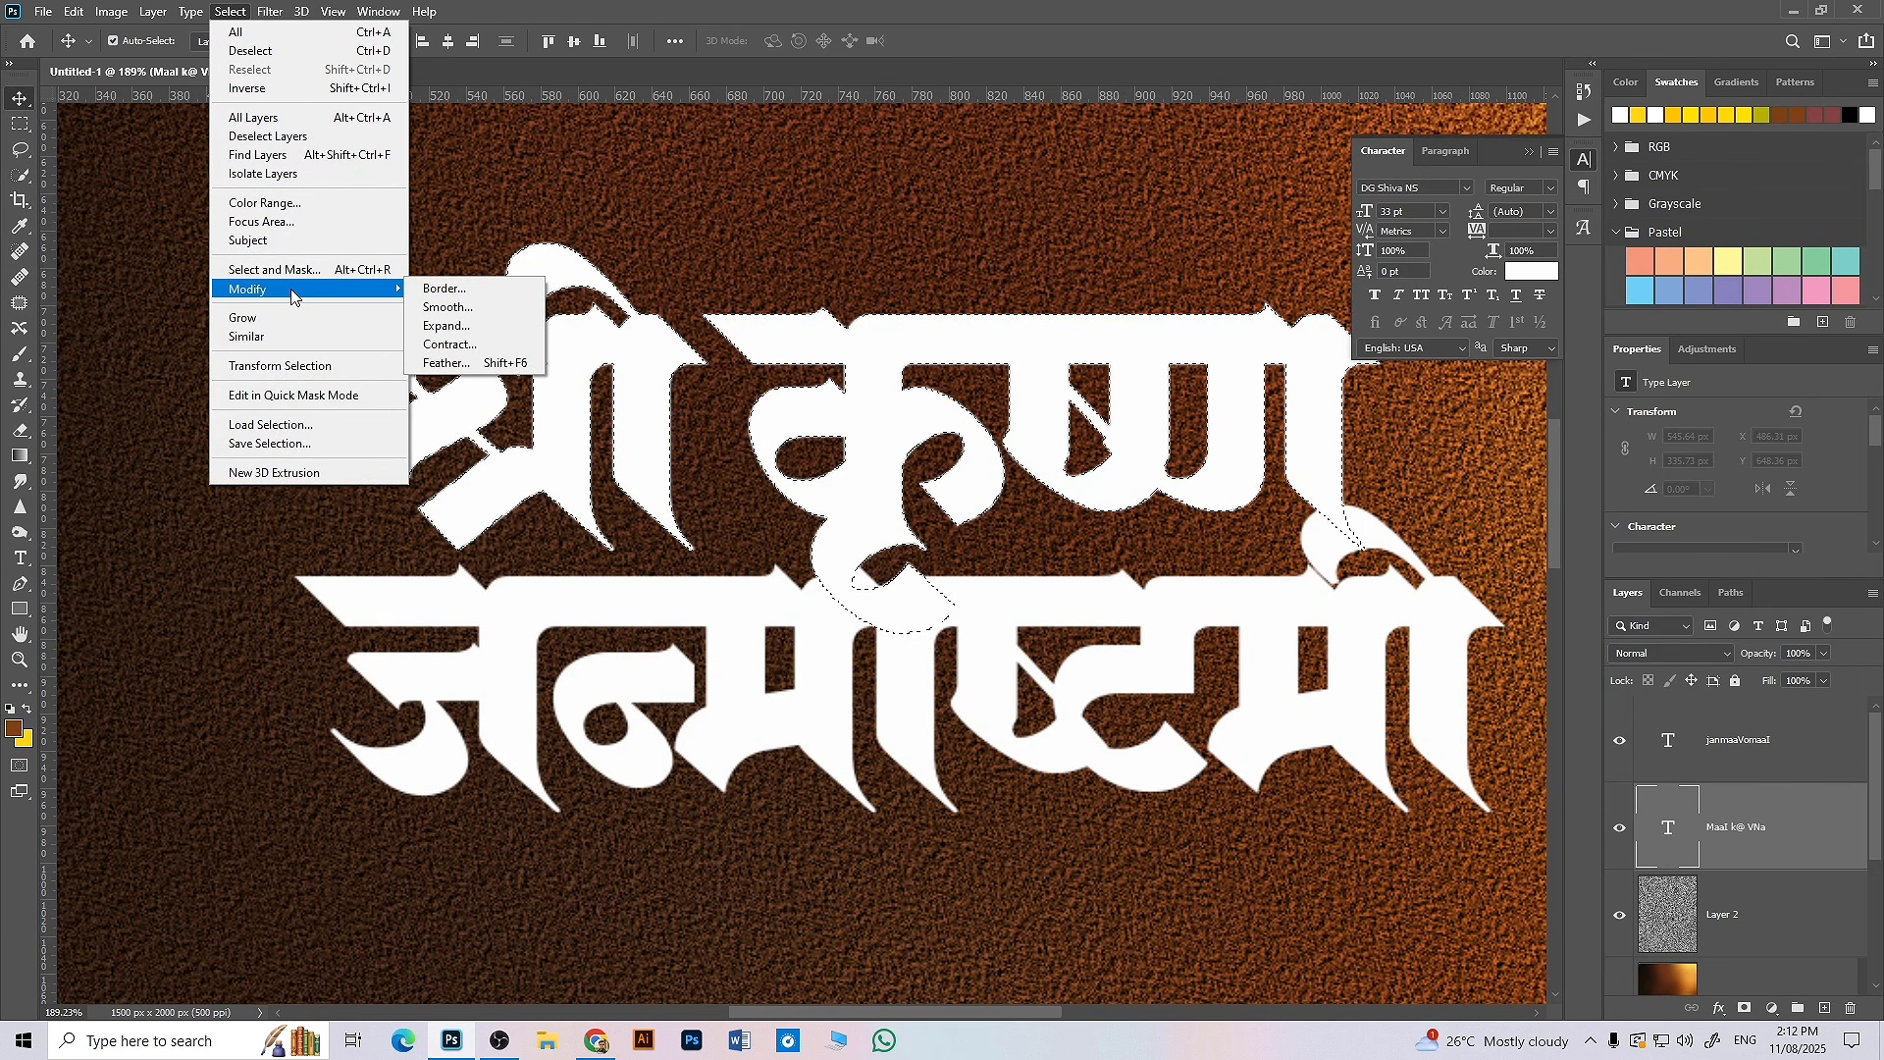
left_click(453, 327)
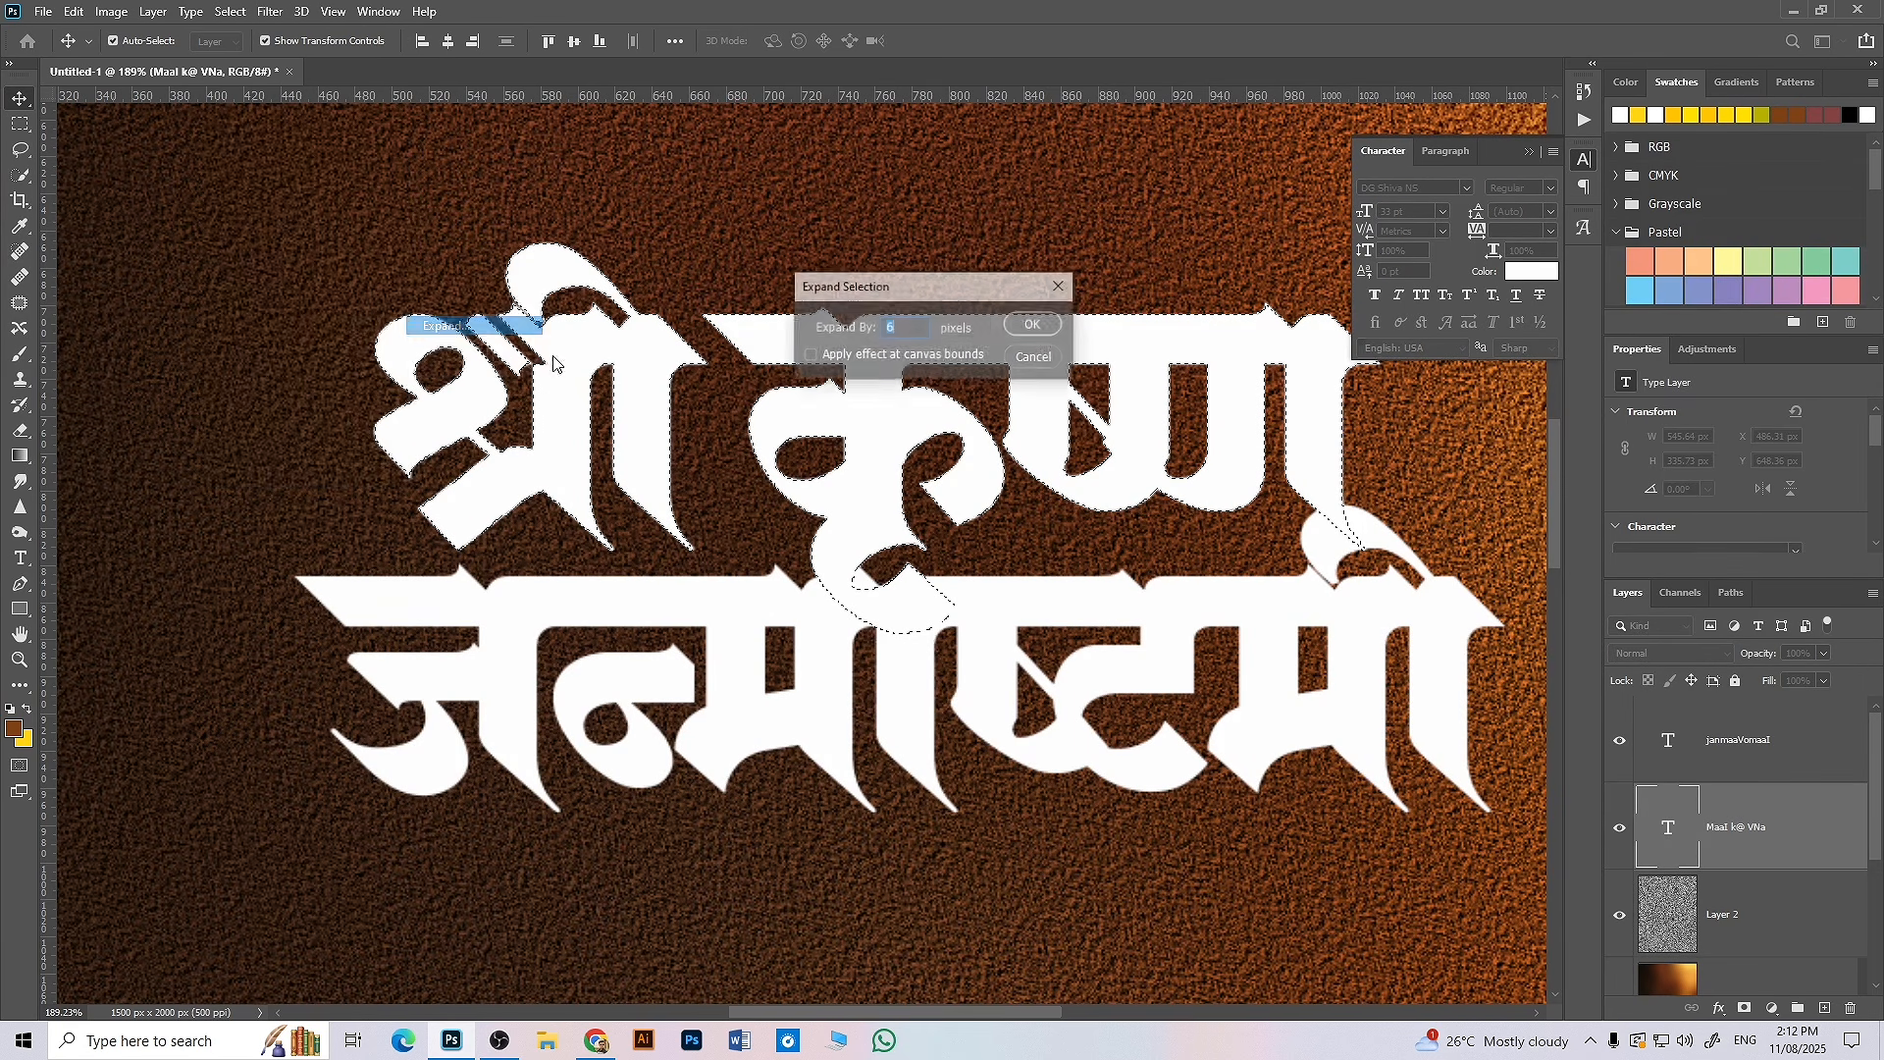
scroll(920, 327, "down", 1)
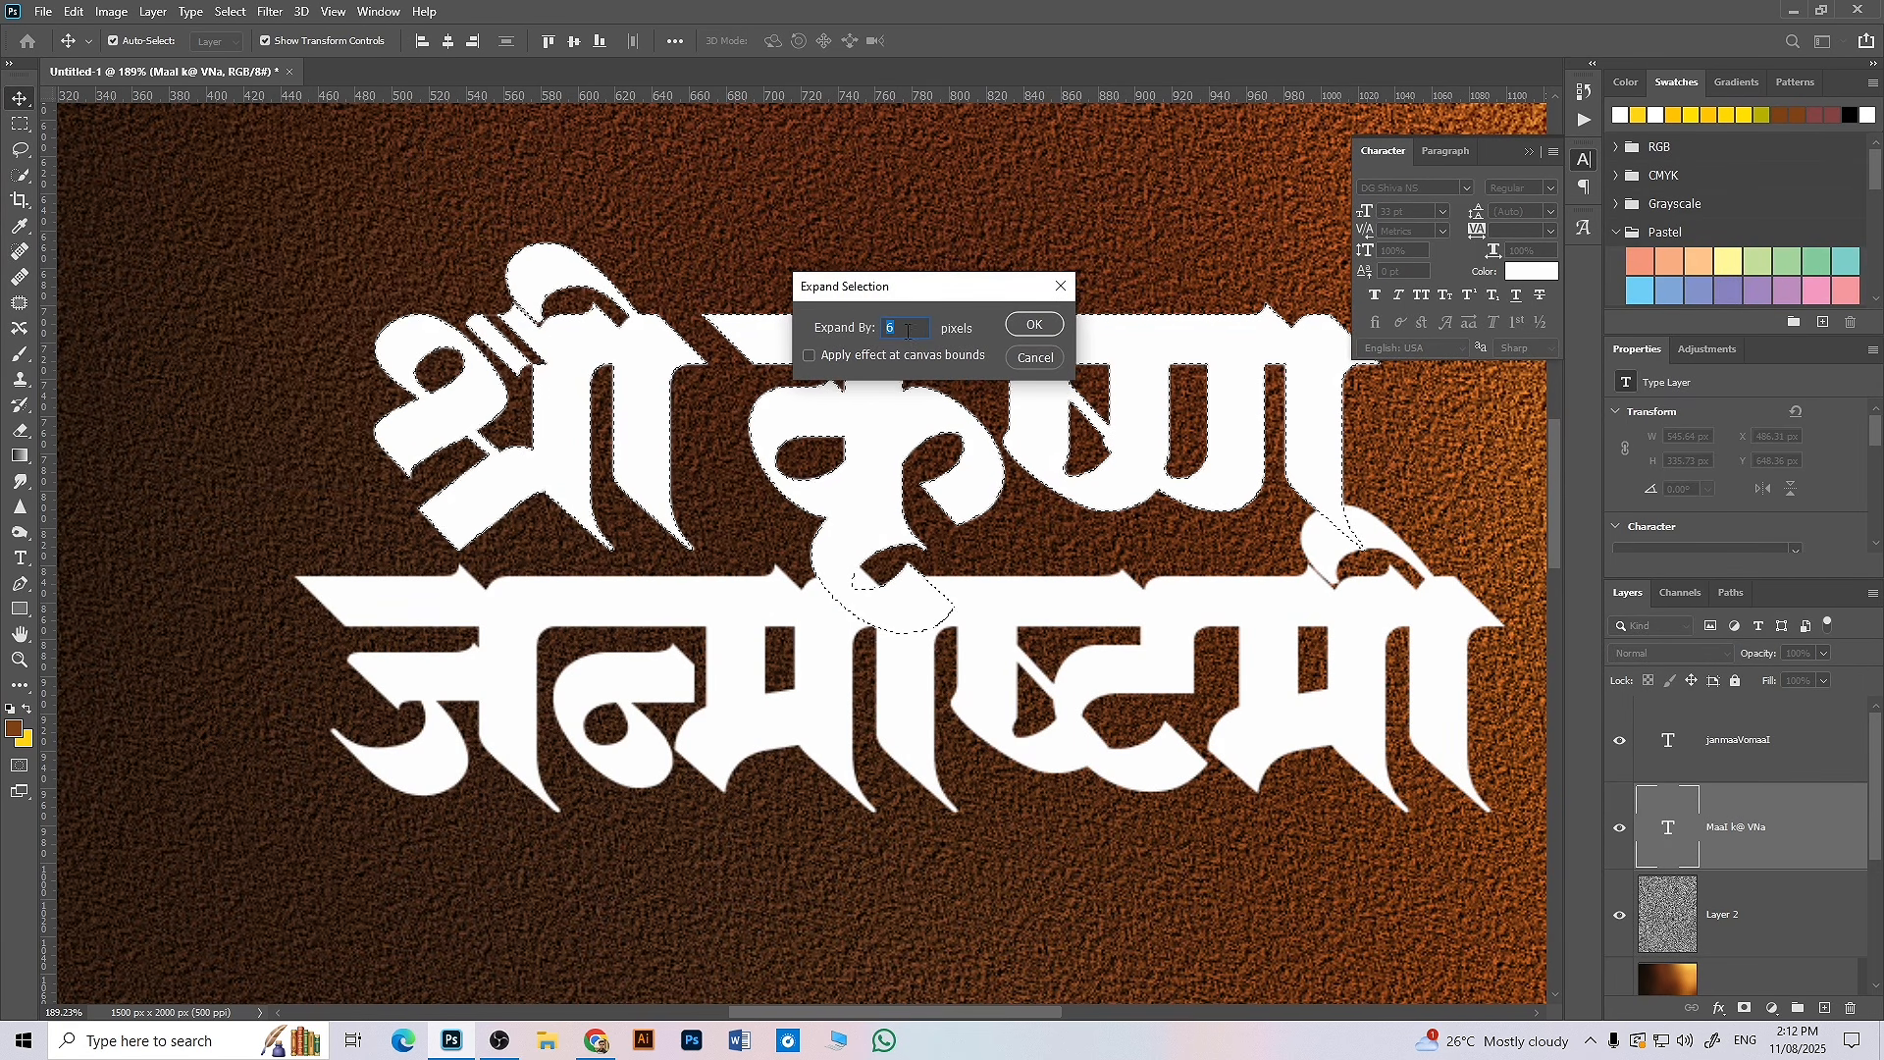
left_click(1021, 327)
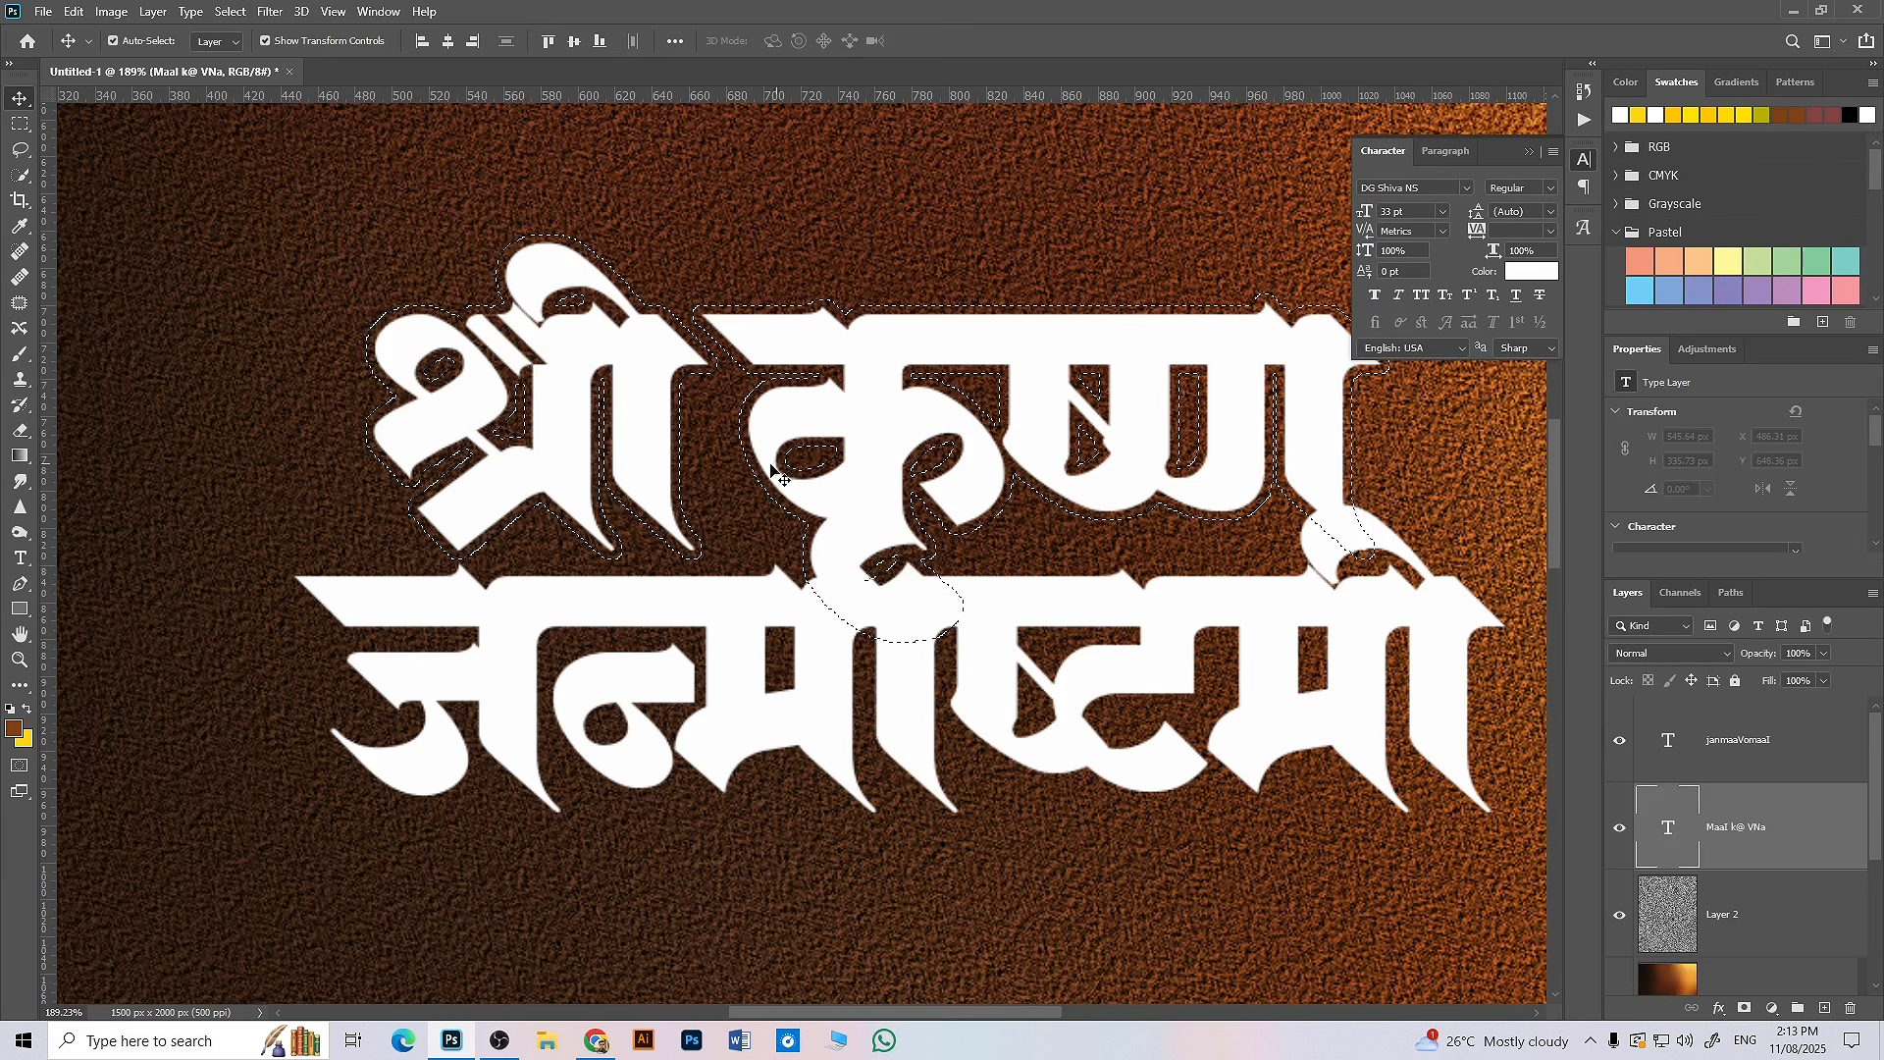
- Add a layer mask from the selection to the जन्माष्टमी layer and invert it, cutting a gap around the overlapping श्री कृष्ण letters
left_click(1778, 753)
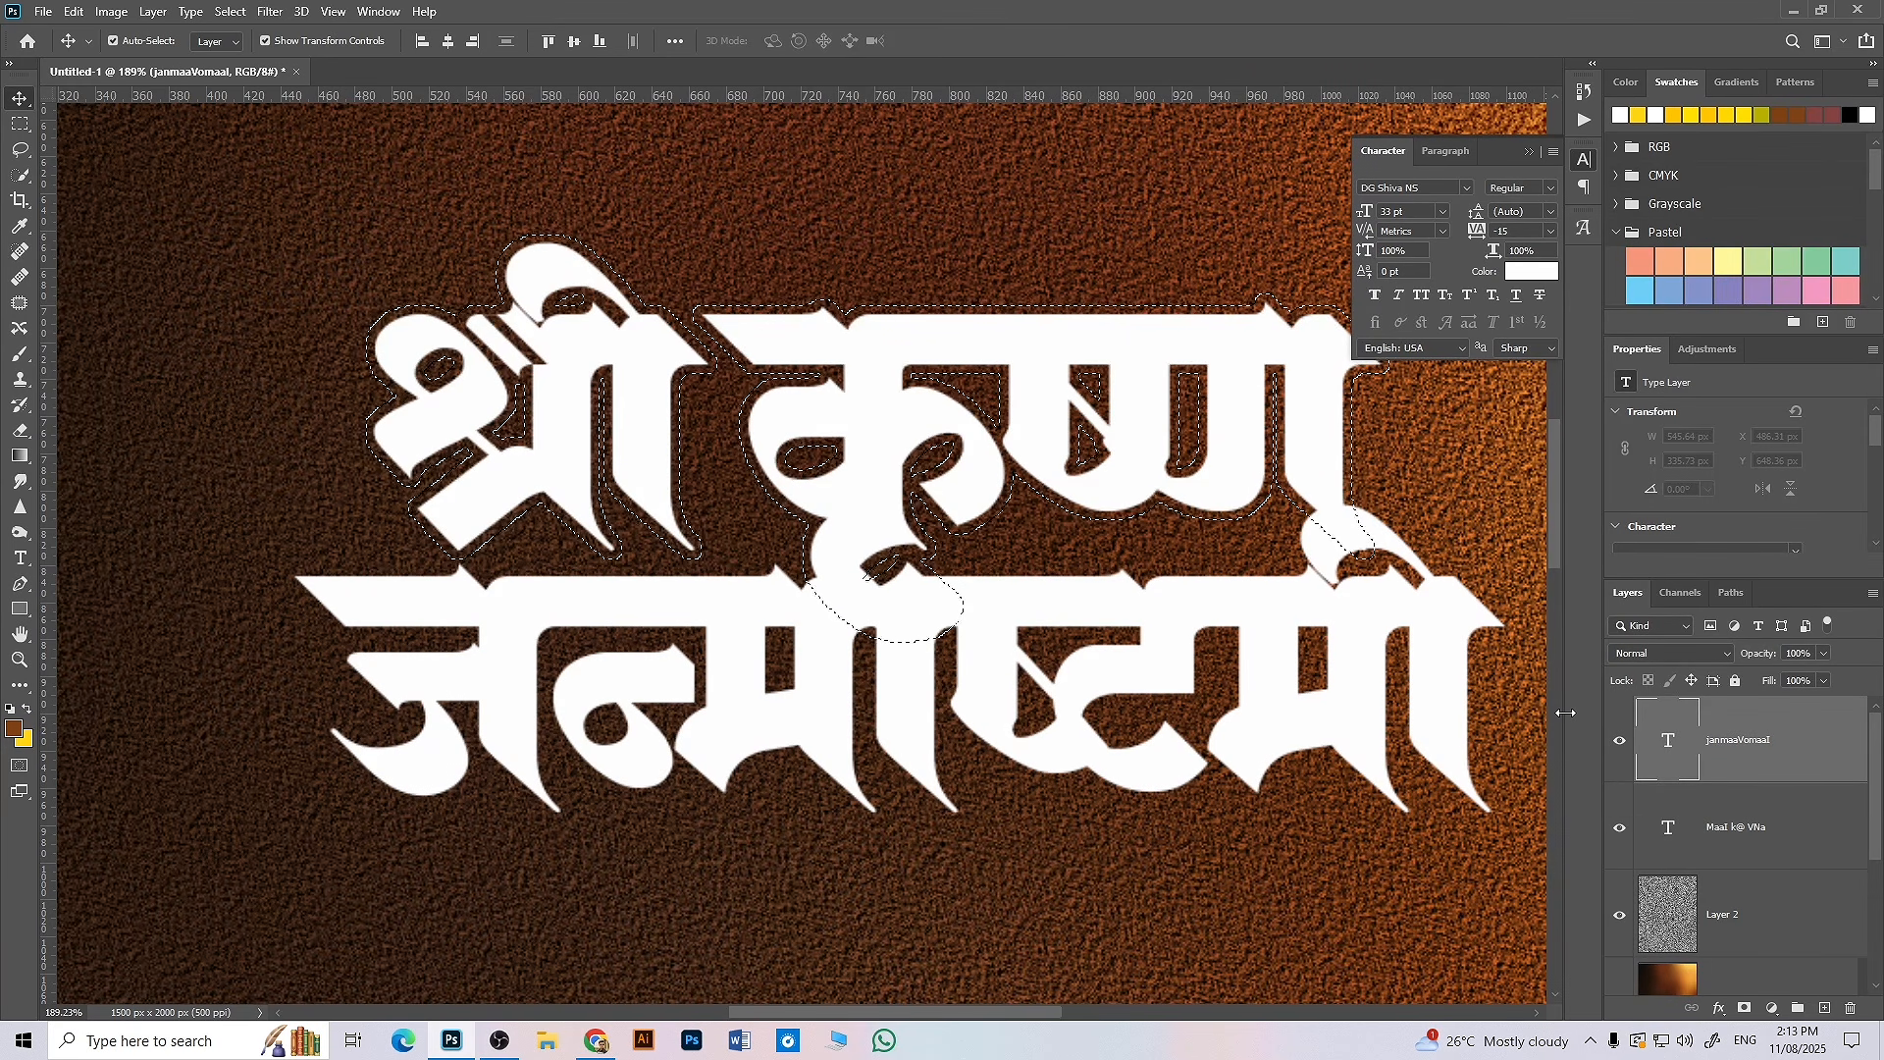
left_click(1748, 1011)
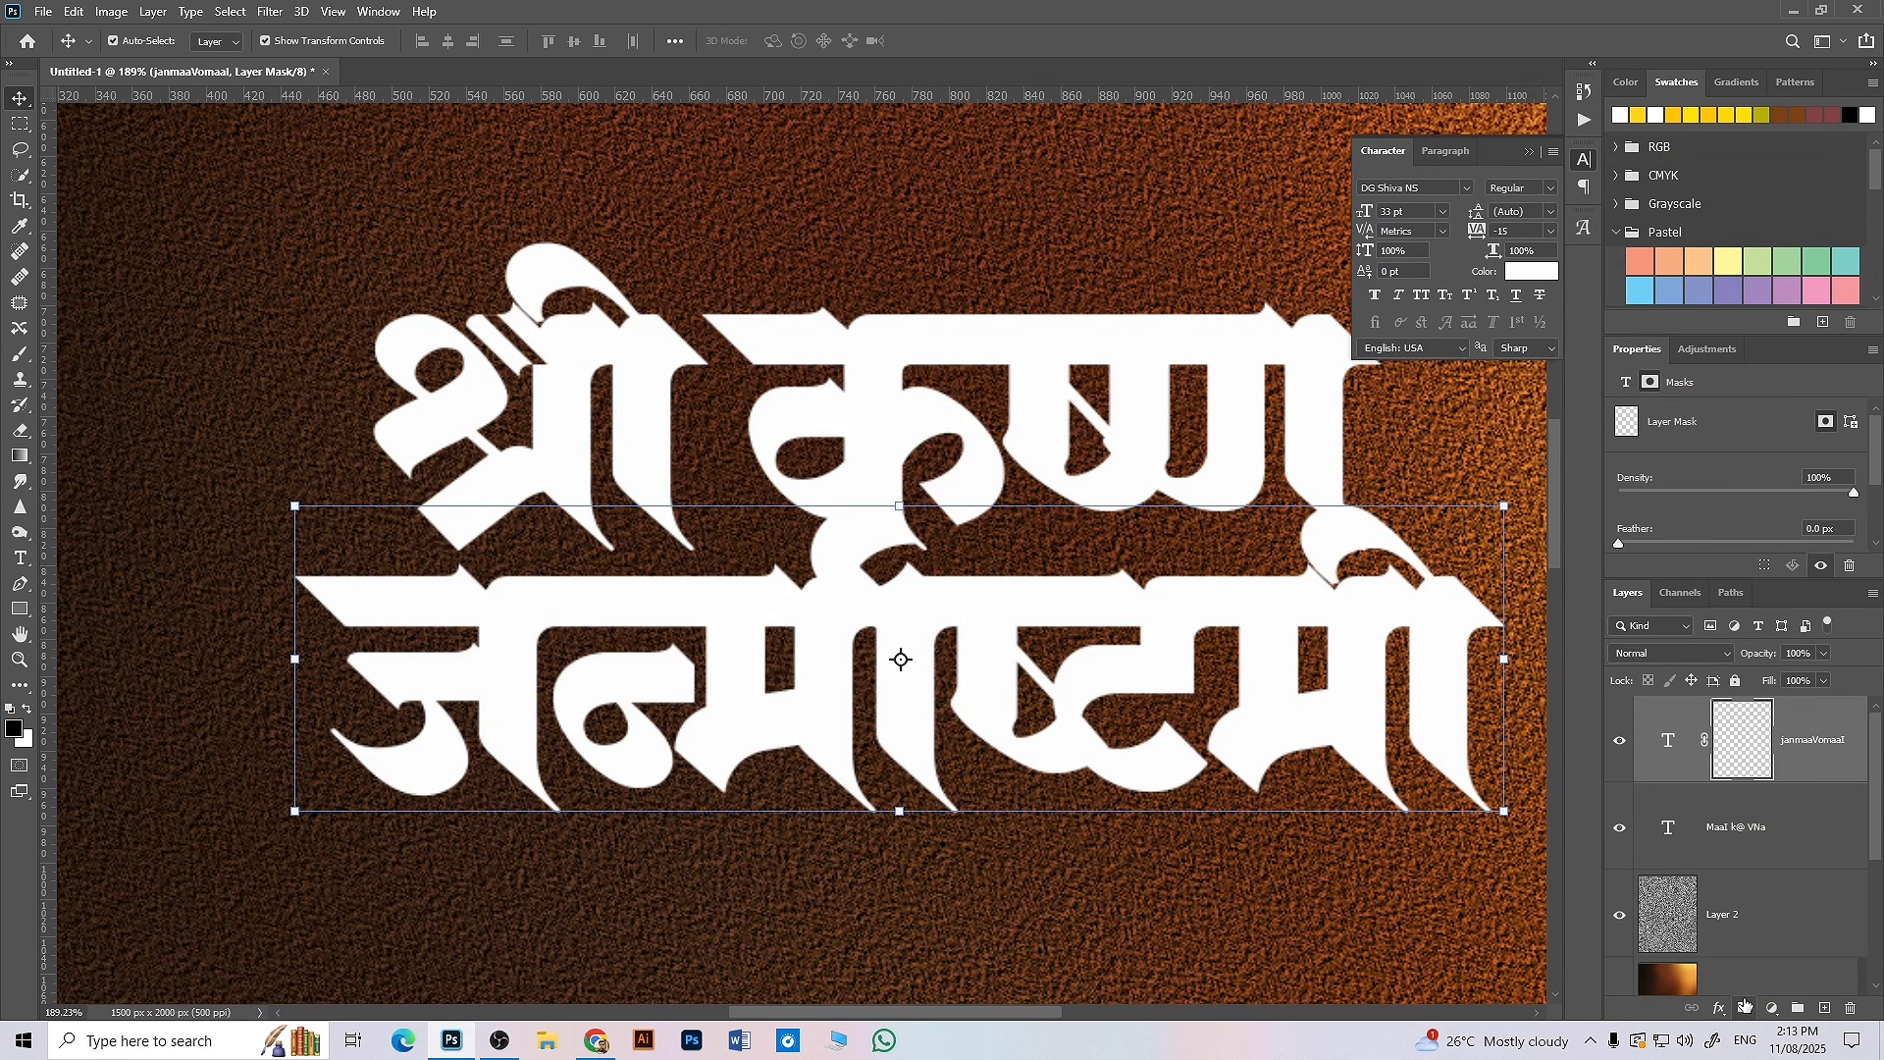
key("ctrl+i")
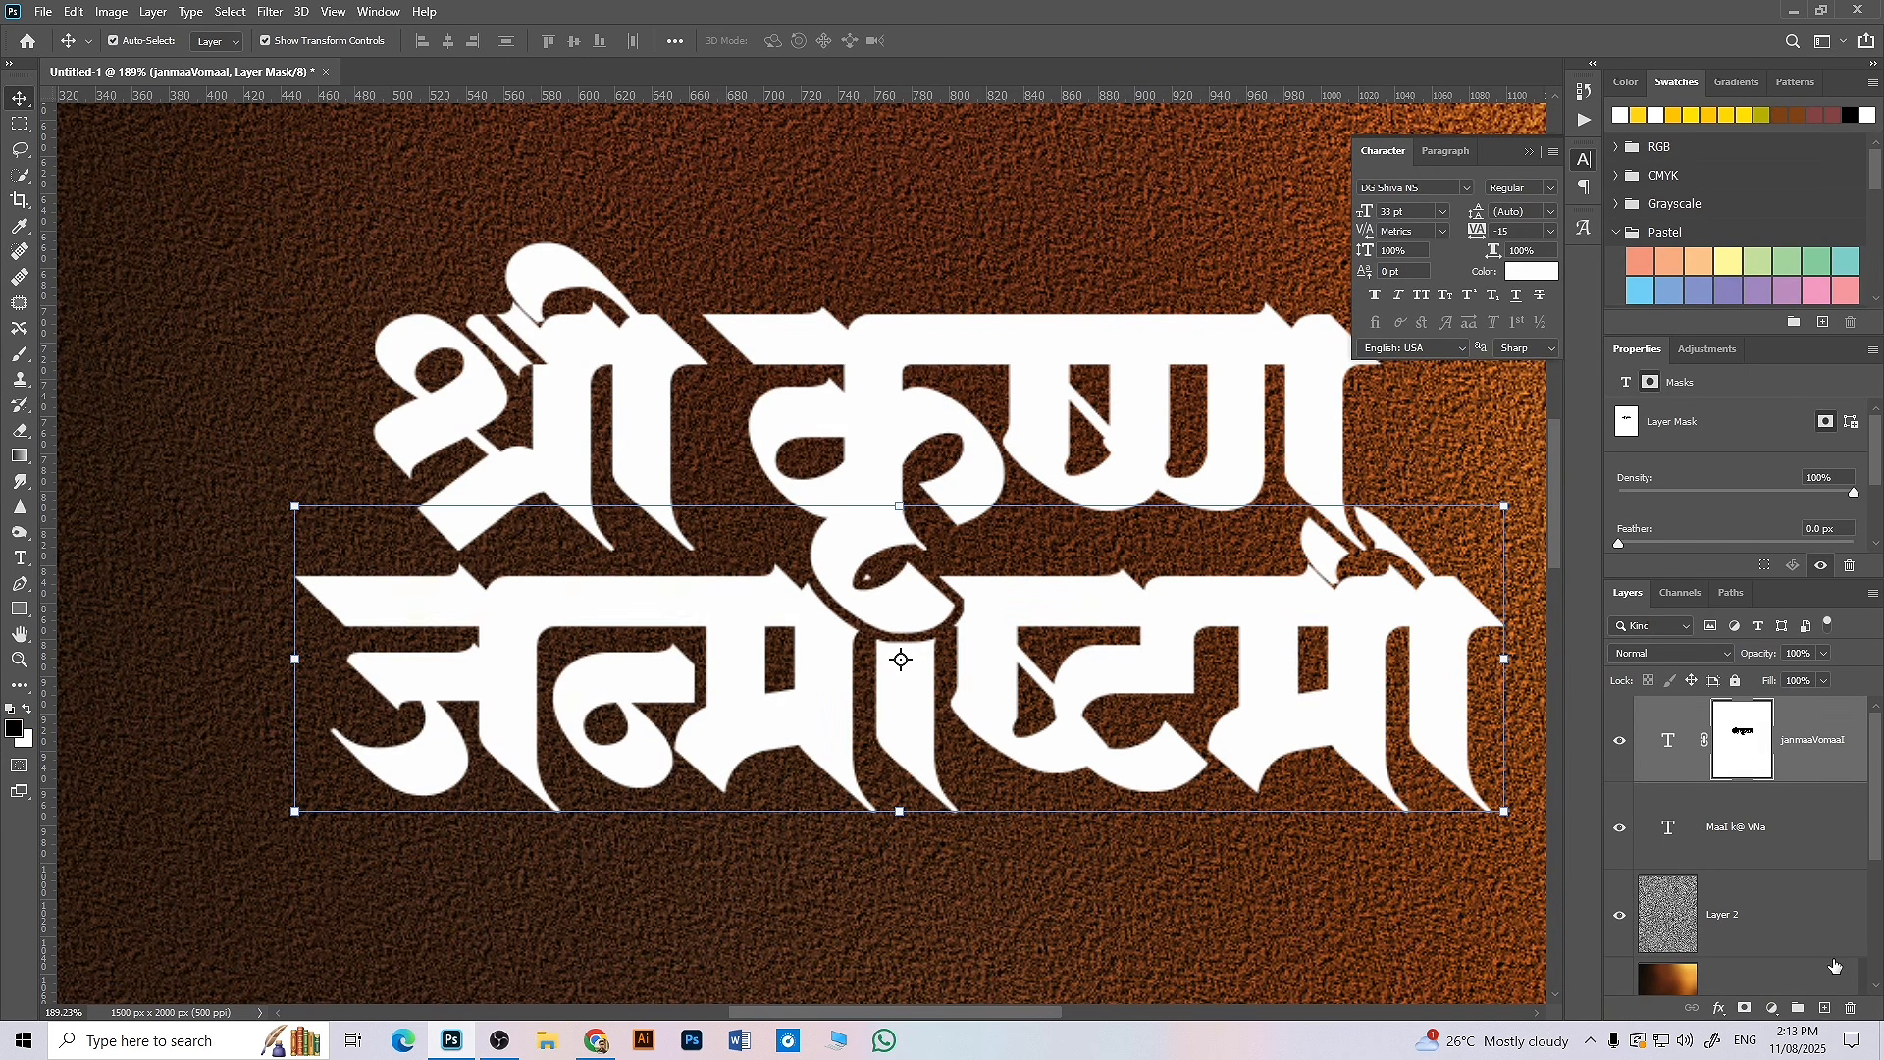
- Undo the जन्माष्टमी layer mask and its inversion, add the mask from the selection again and invert it
key("ctrl+z")
key("ctrl+z")
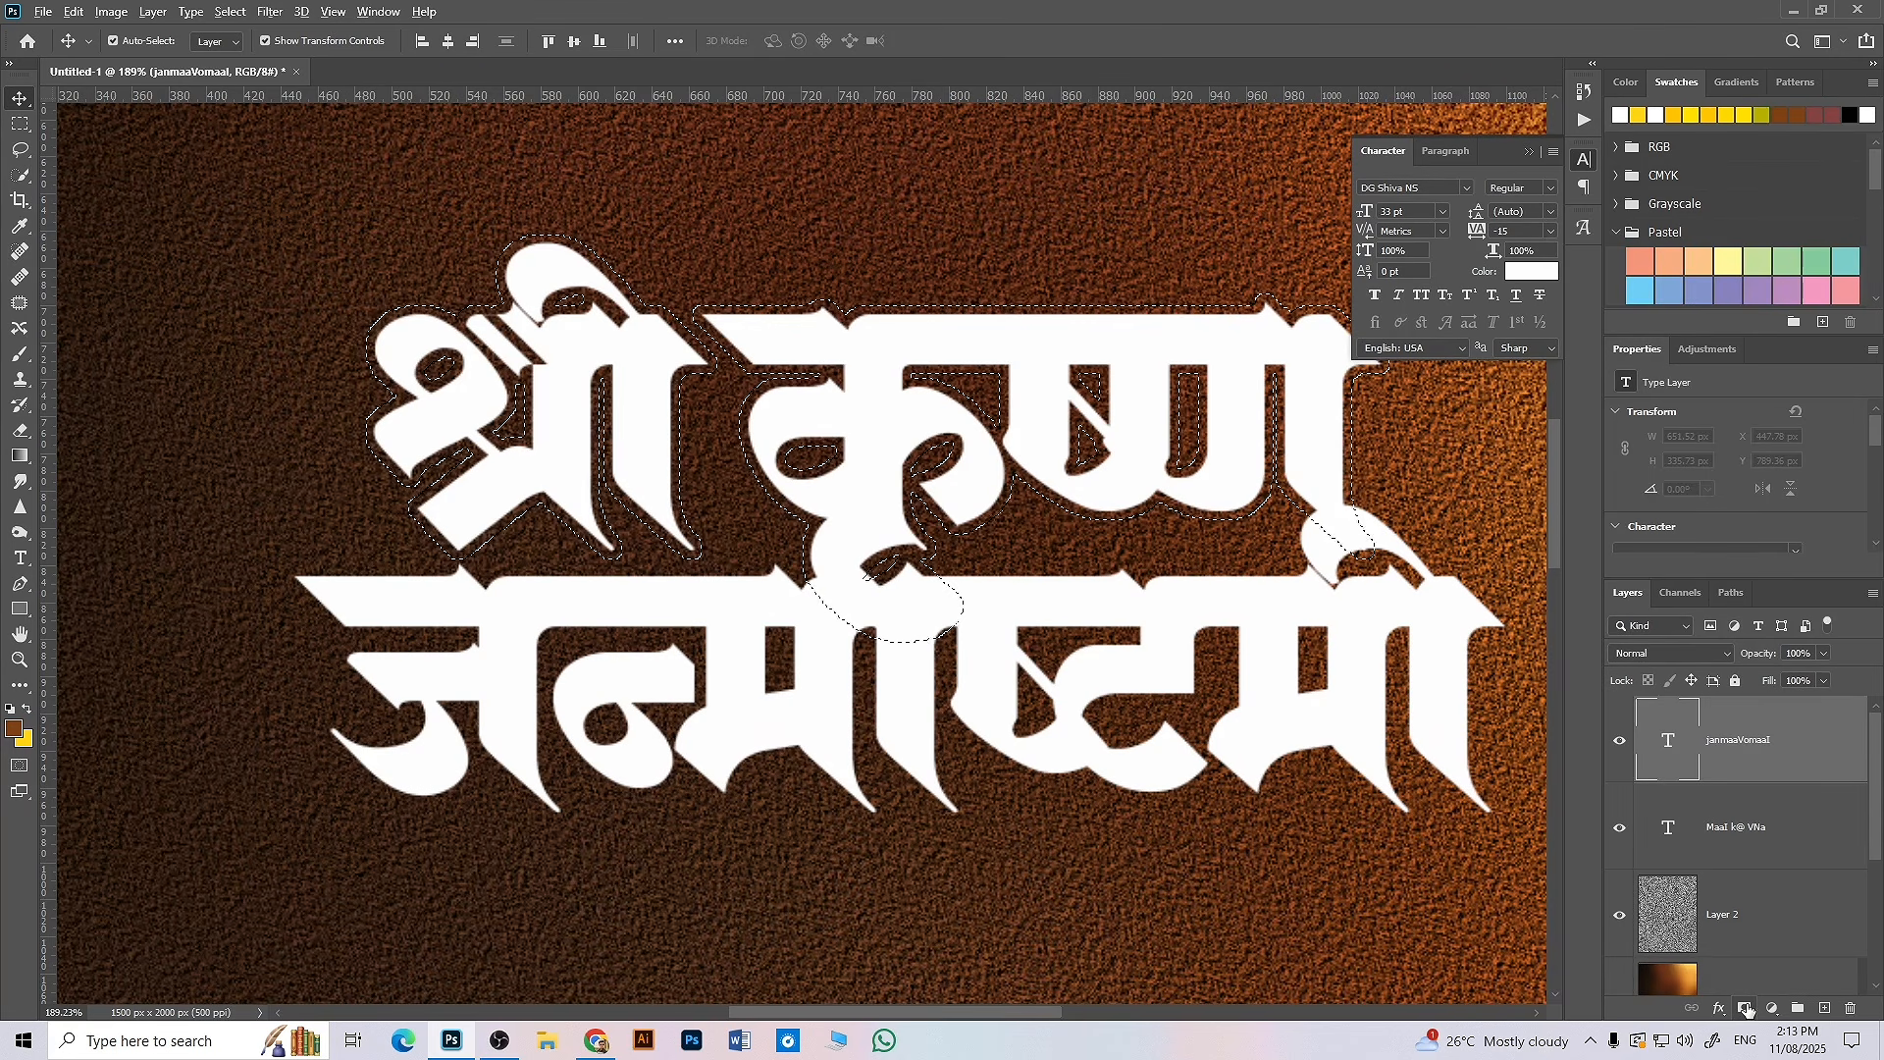
left_click(1747, 1010)
key("ctrl+i")
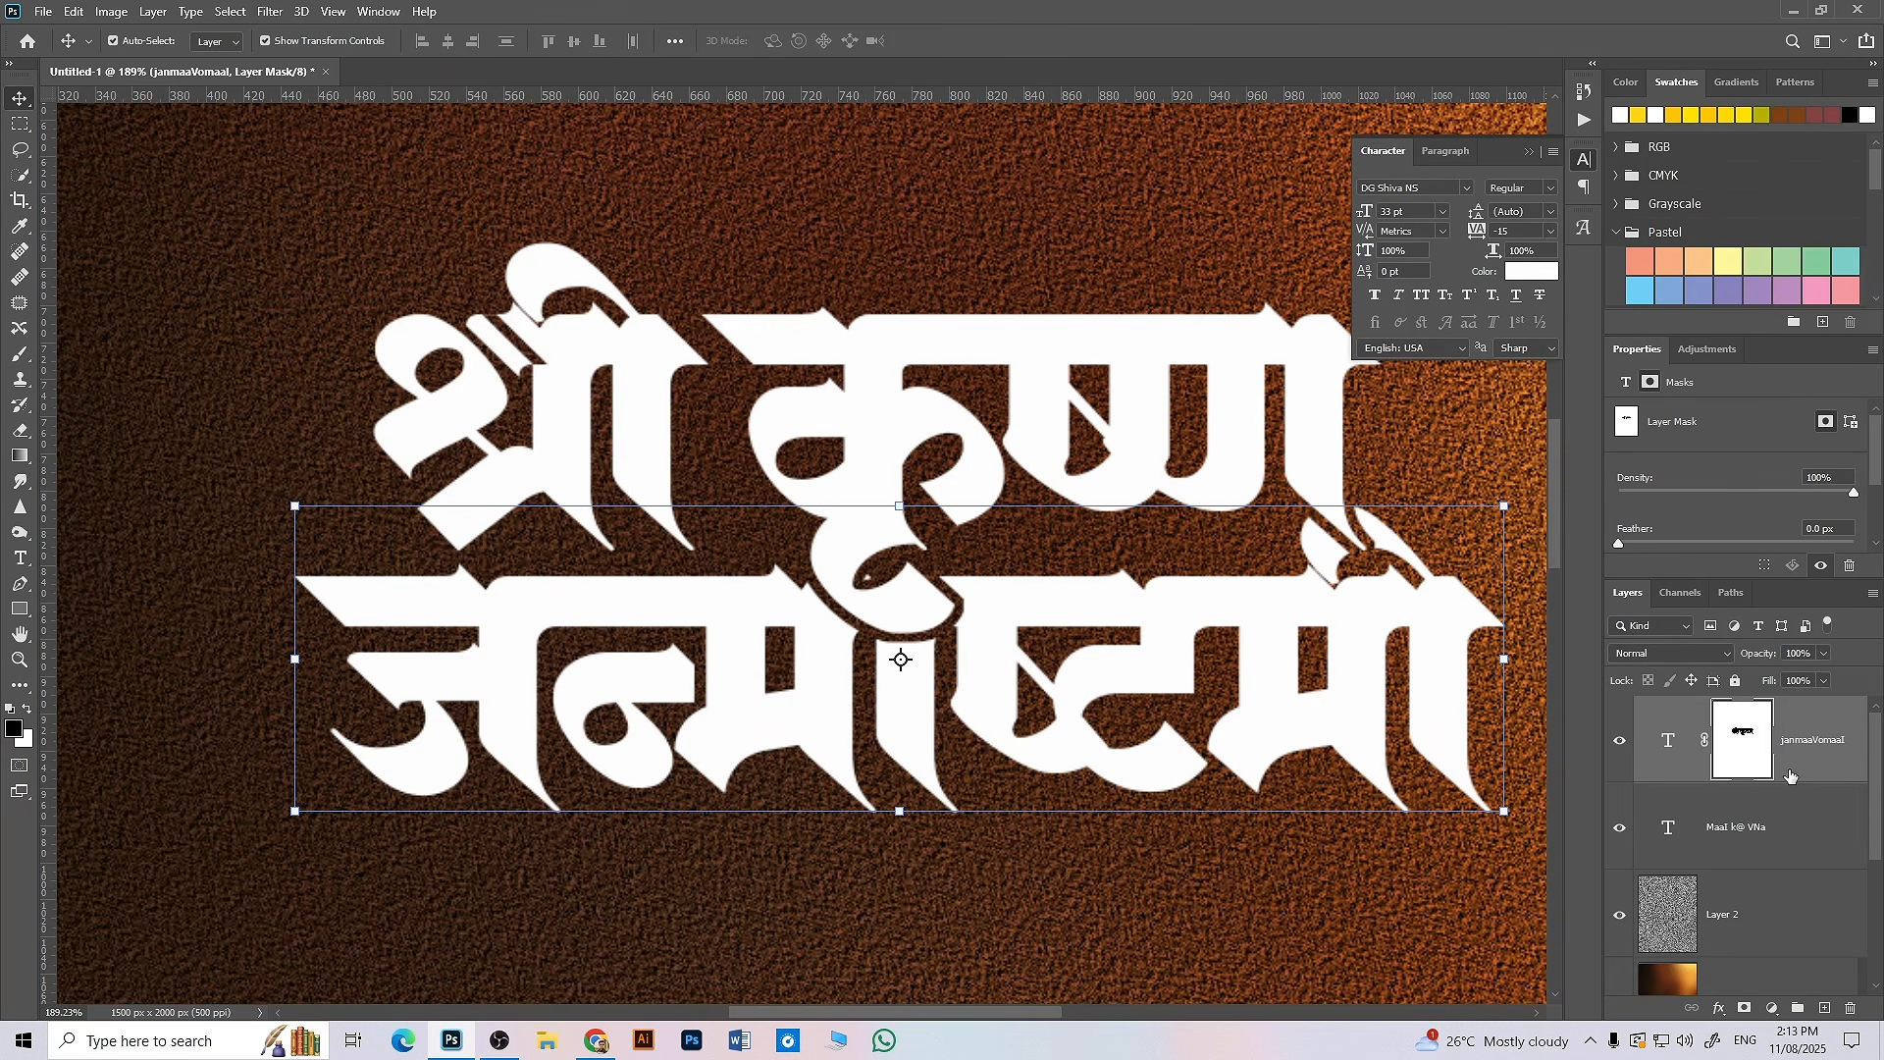
- Group the श्री कृष्ण and जन्माष्टमी text layers and name the group "original"
scroll(1136, 677, "down", 5)
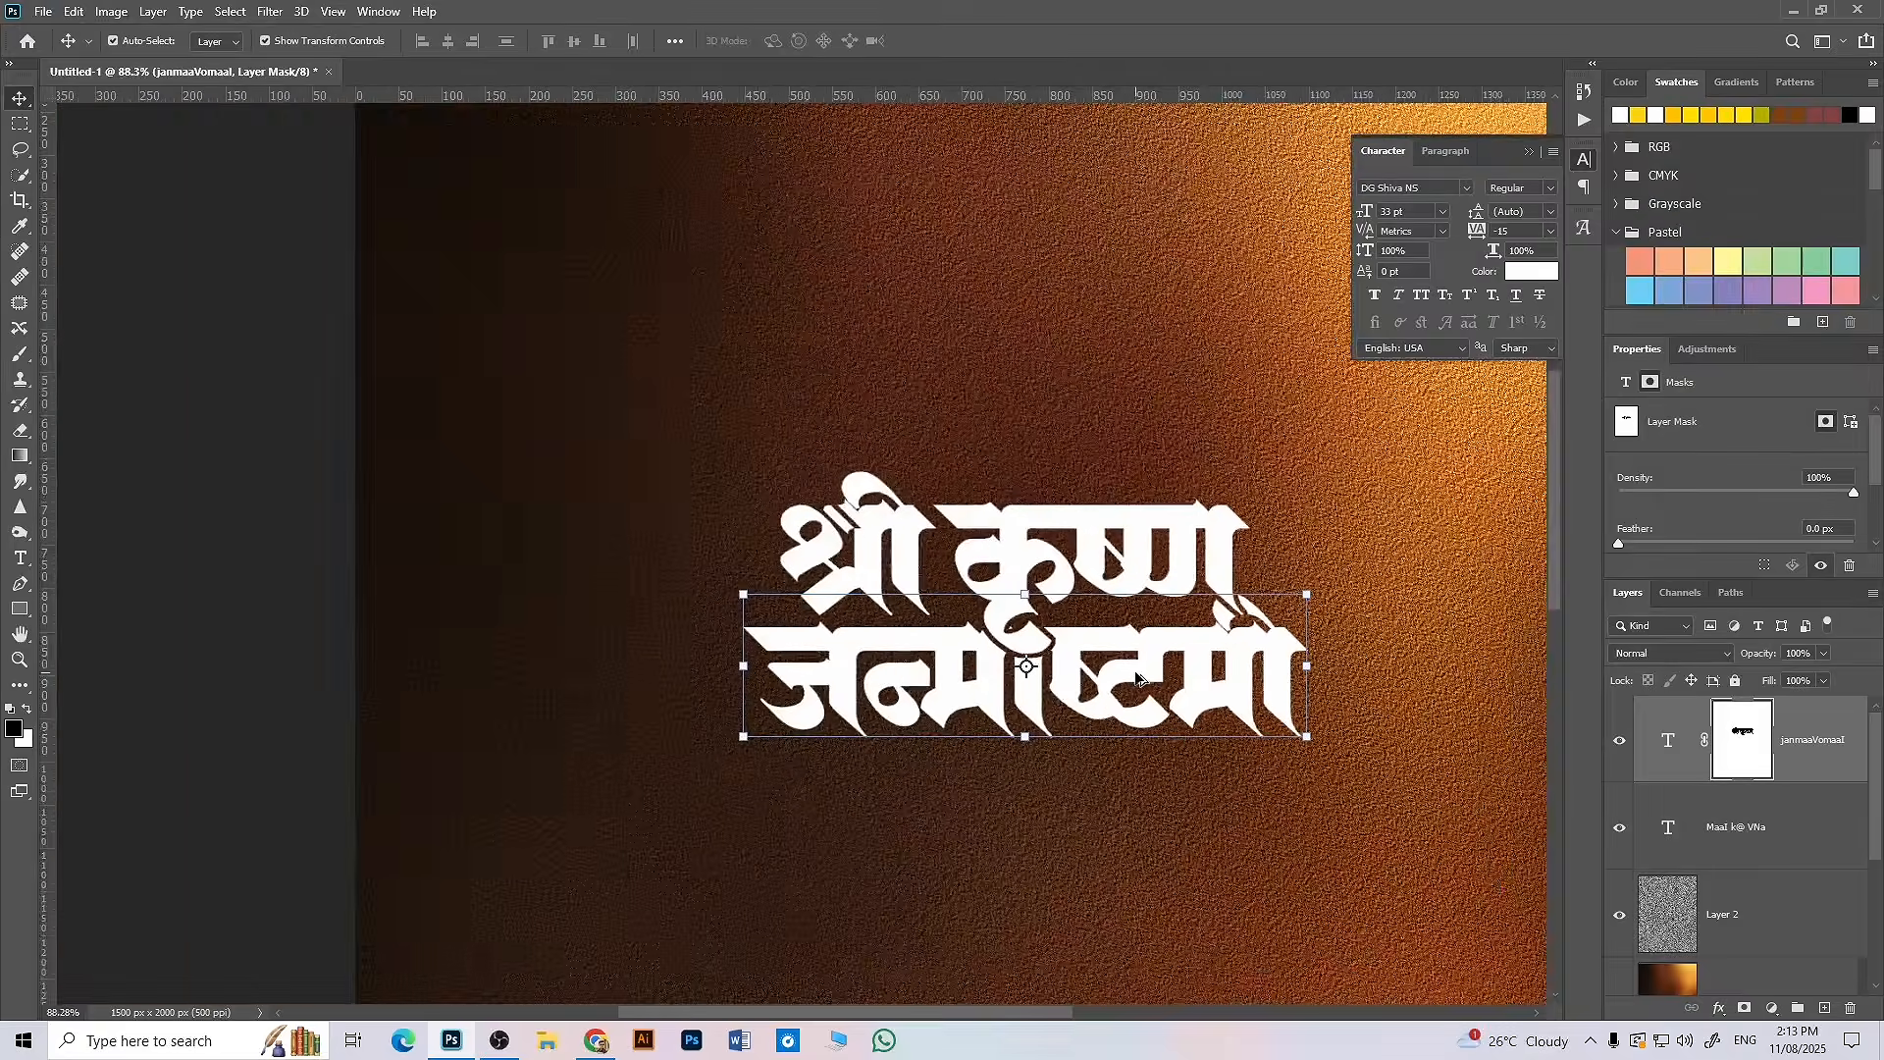
scroll(1137, 677, "up", 3)
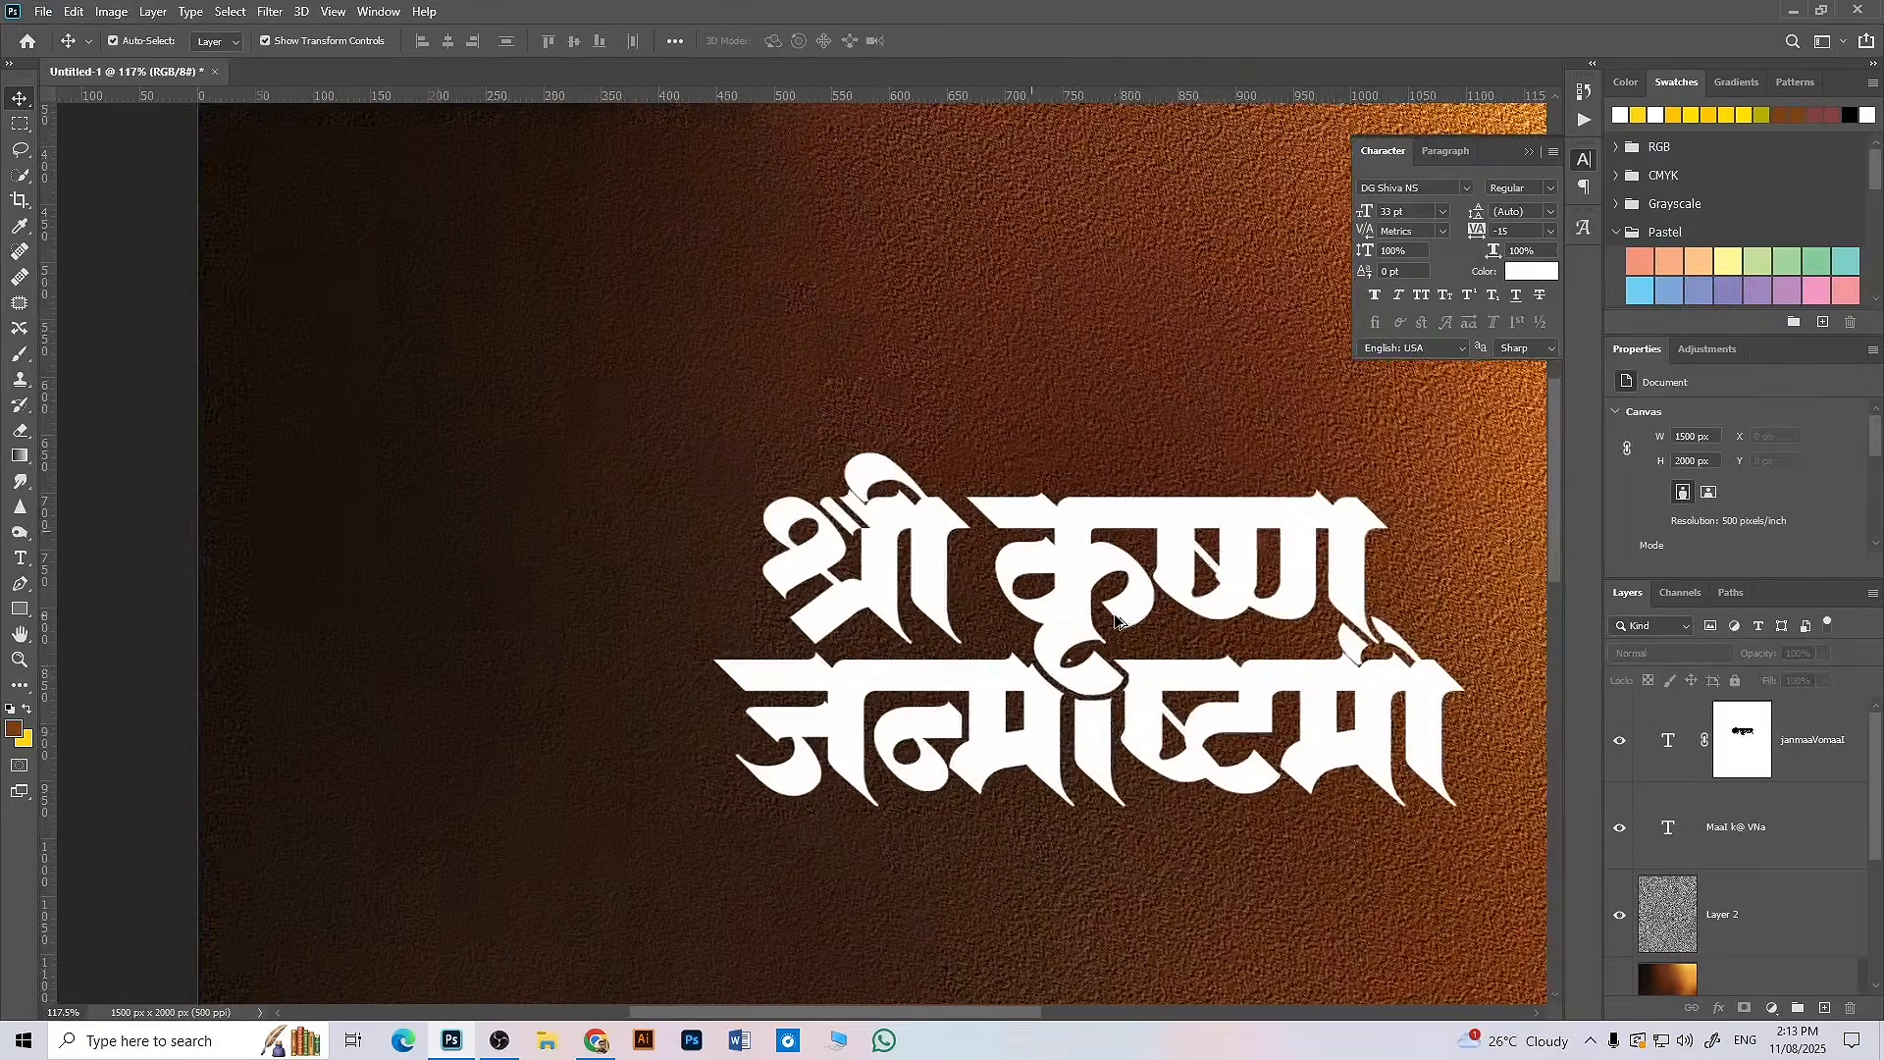
scroll(1116, 618, "up", 1)
left_click(1144, 607)
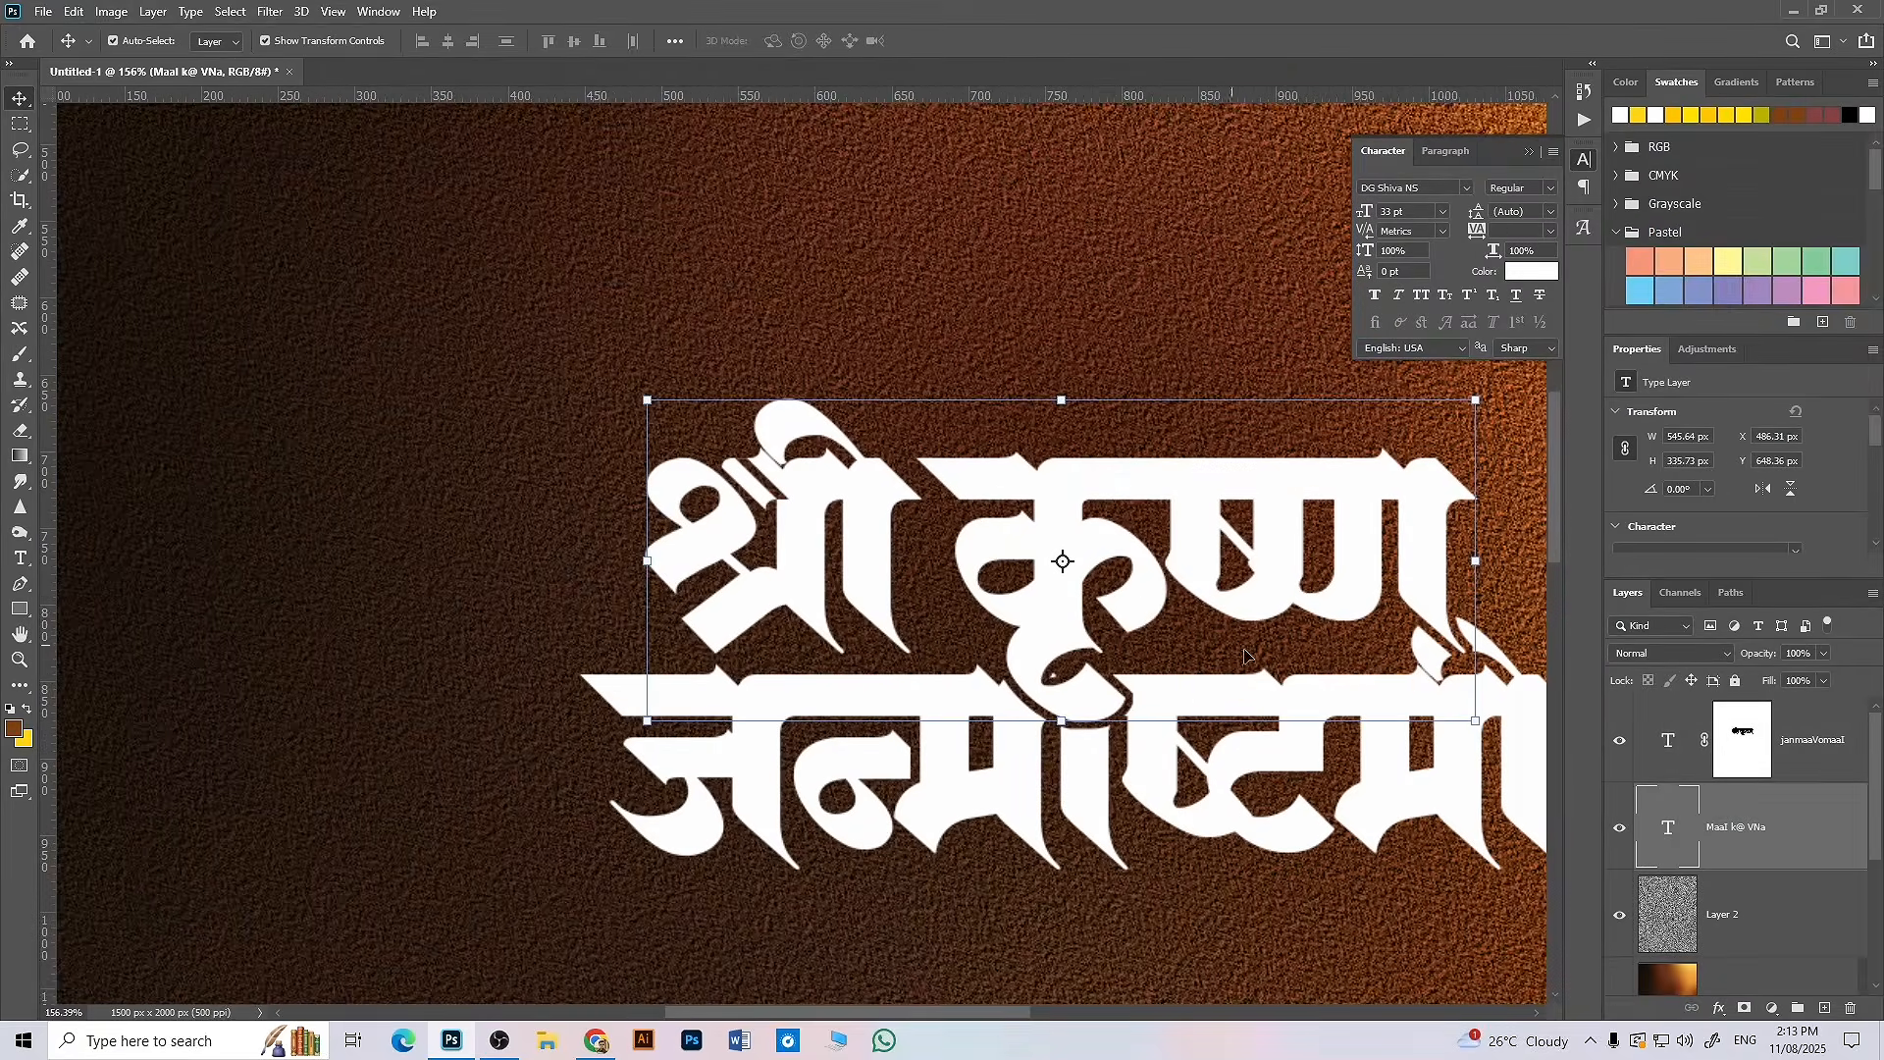
left_click_drag(1284, 595, 1138, 589)
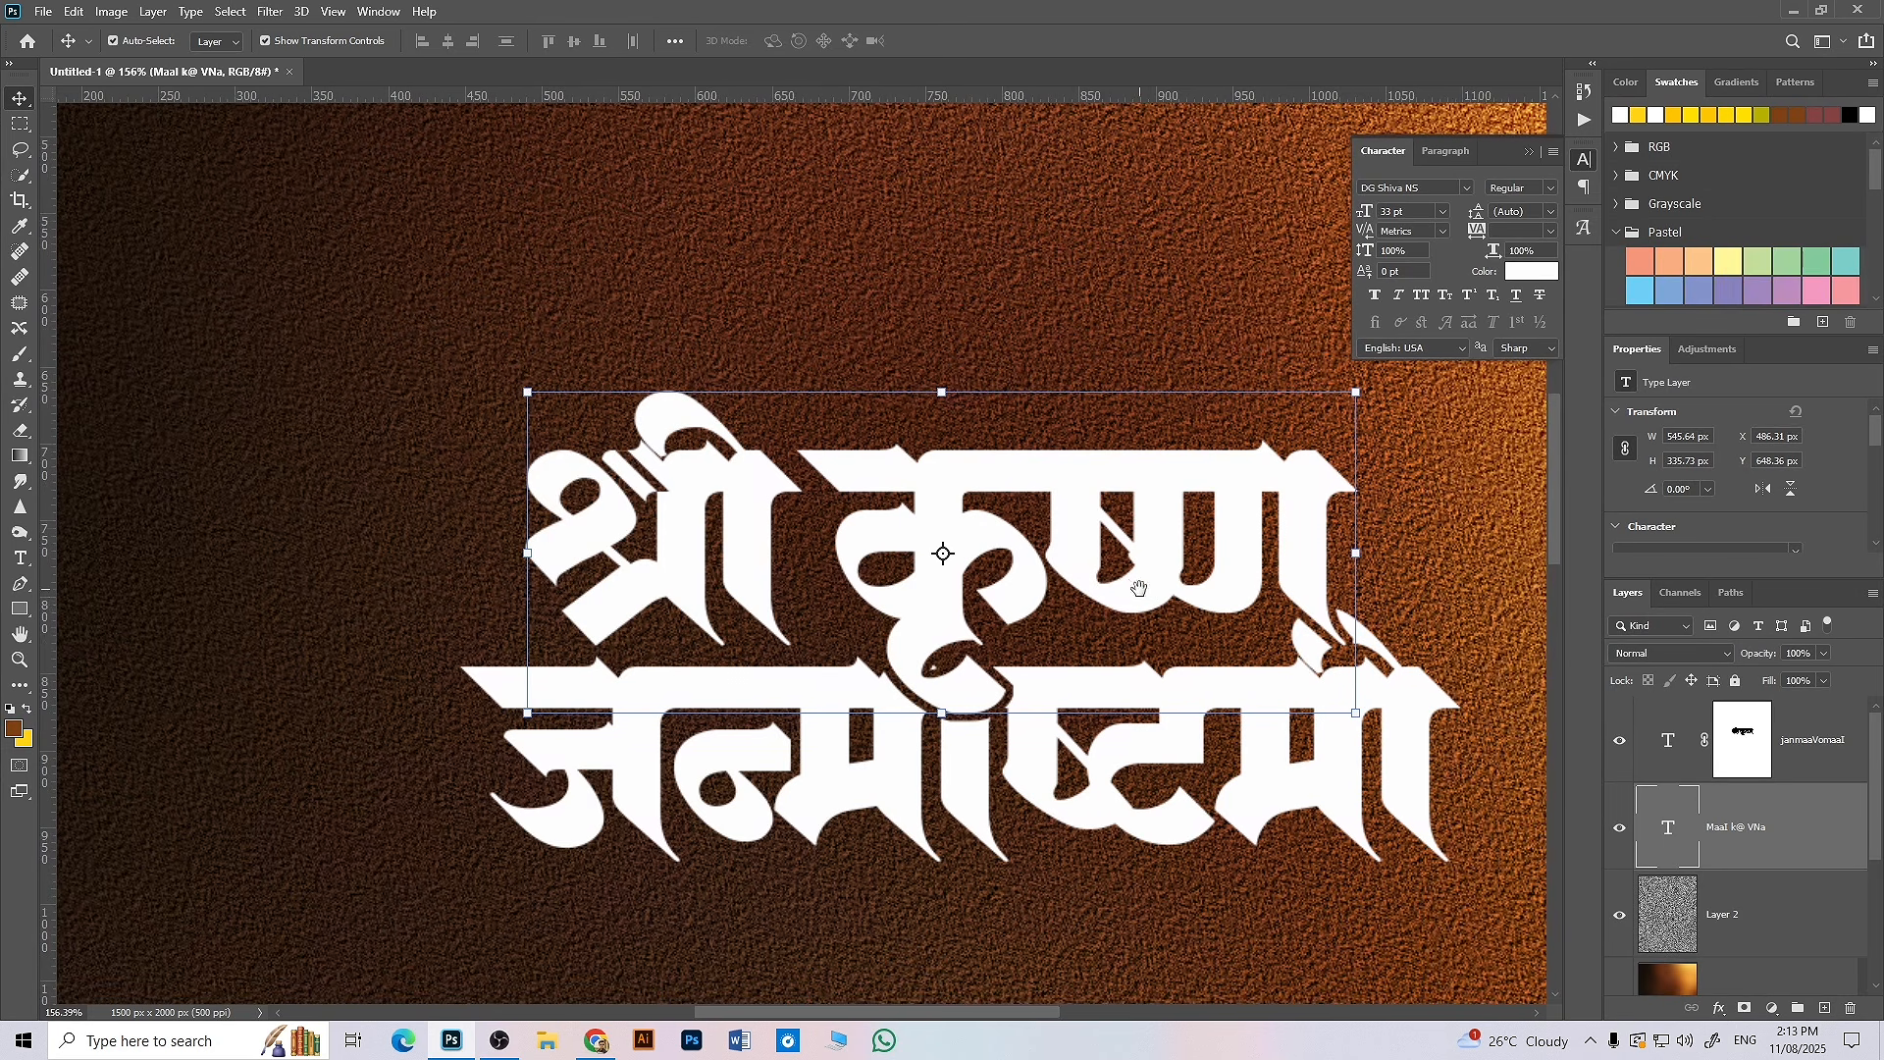
left_click(1843, 760, "shift")
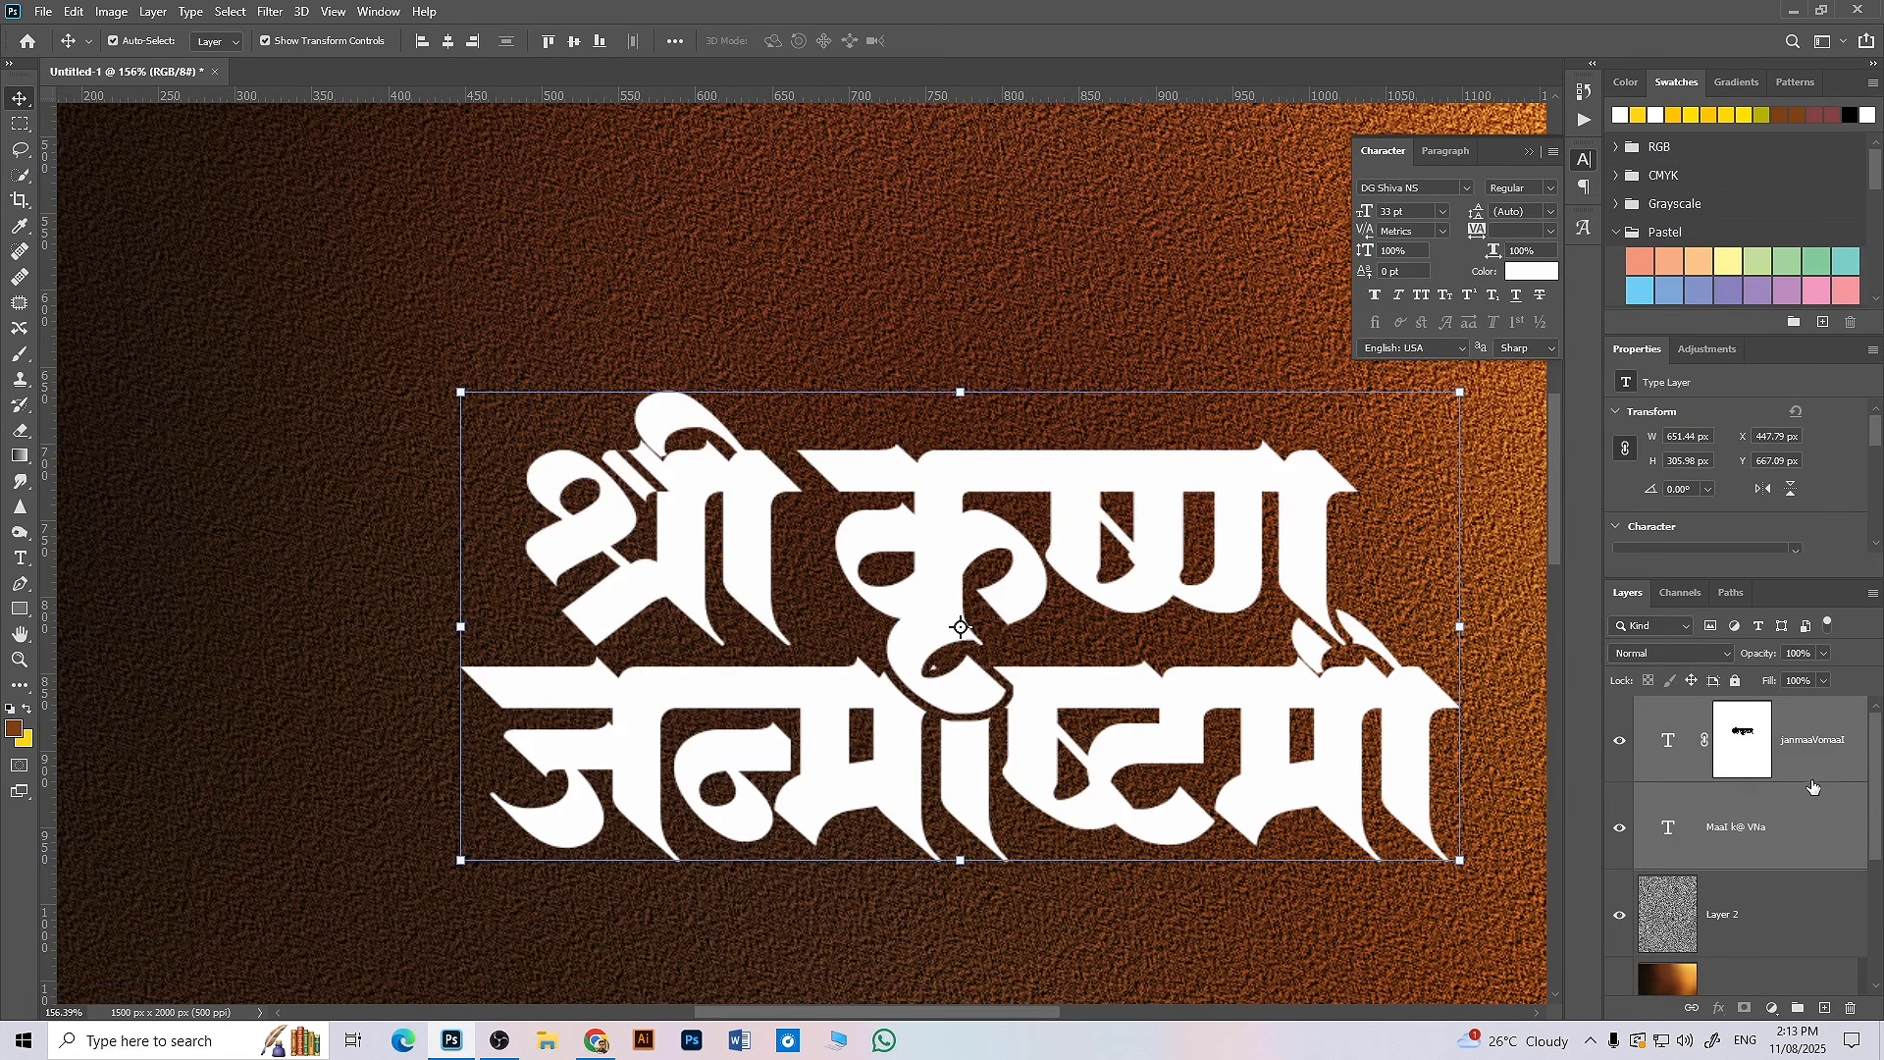
left_click(1799, 1009)
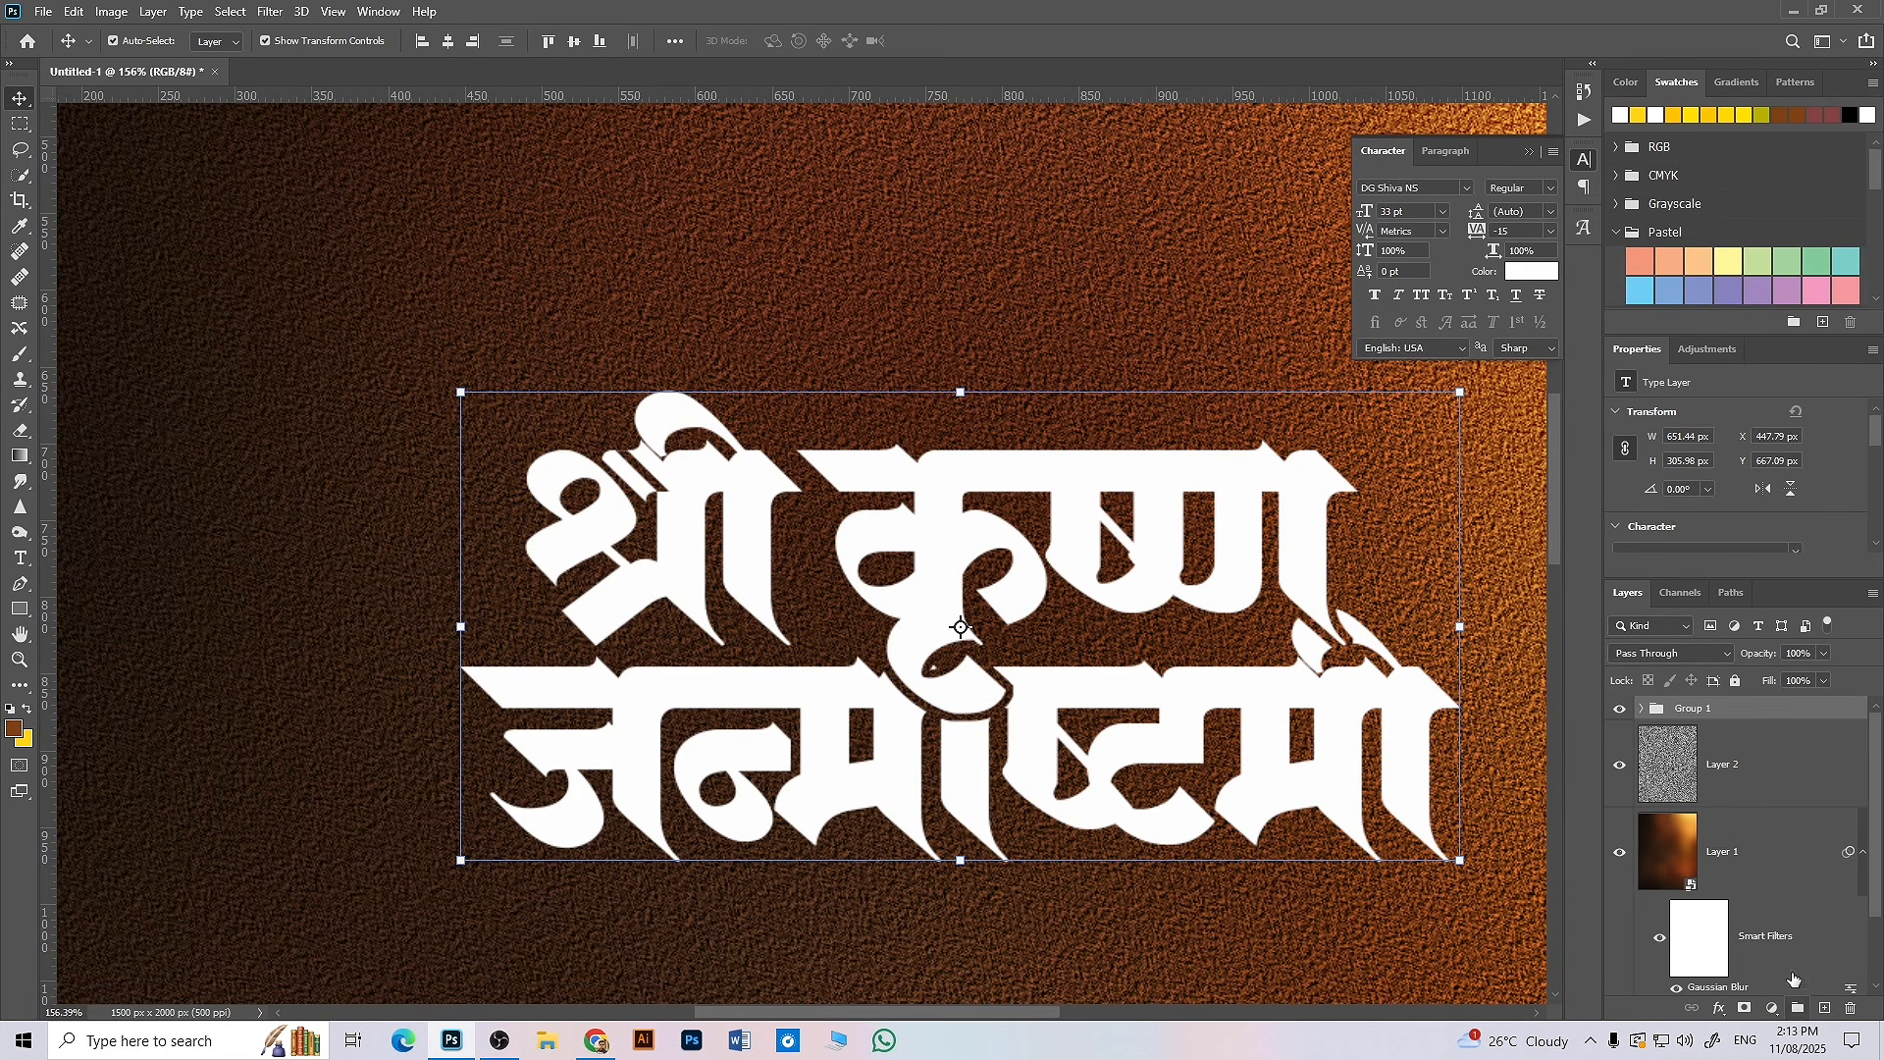
double_click(1693, 710)
type("o")
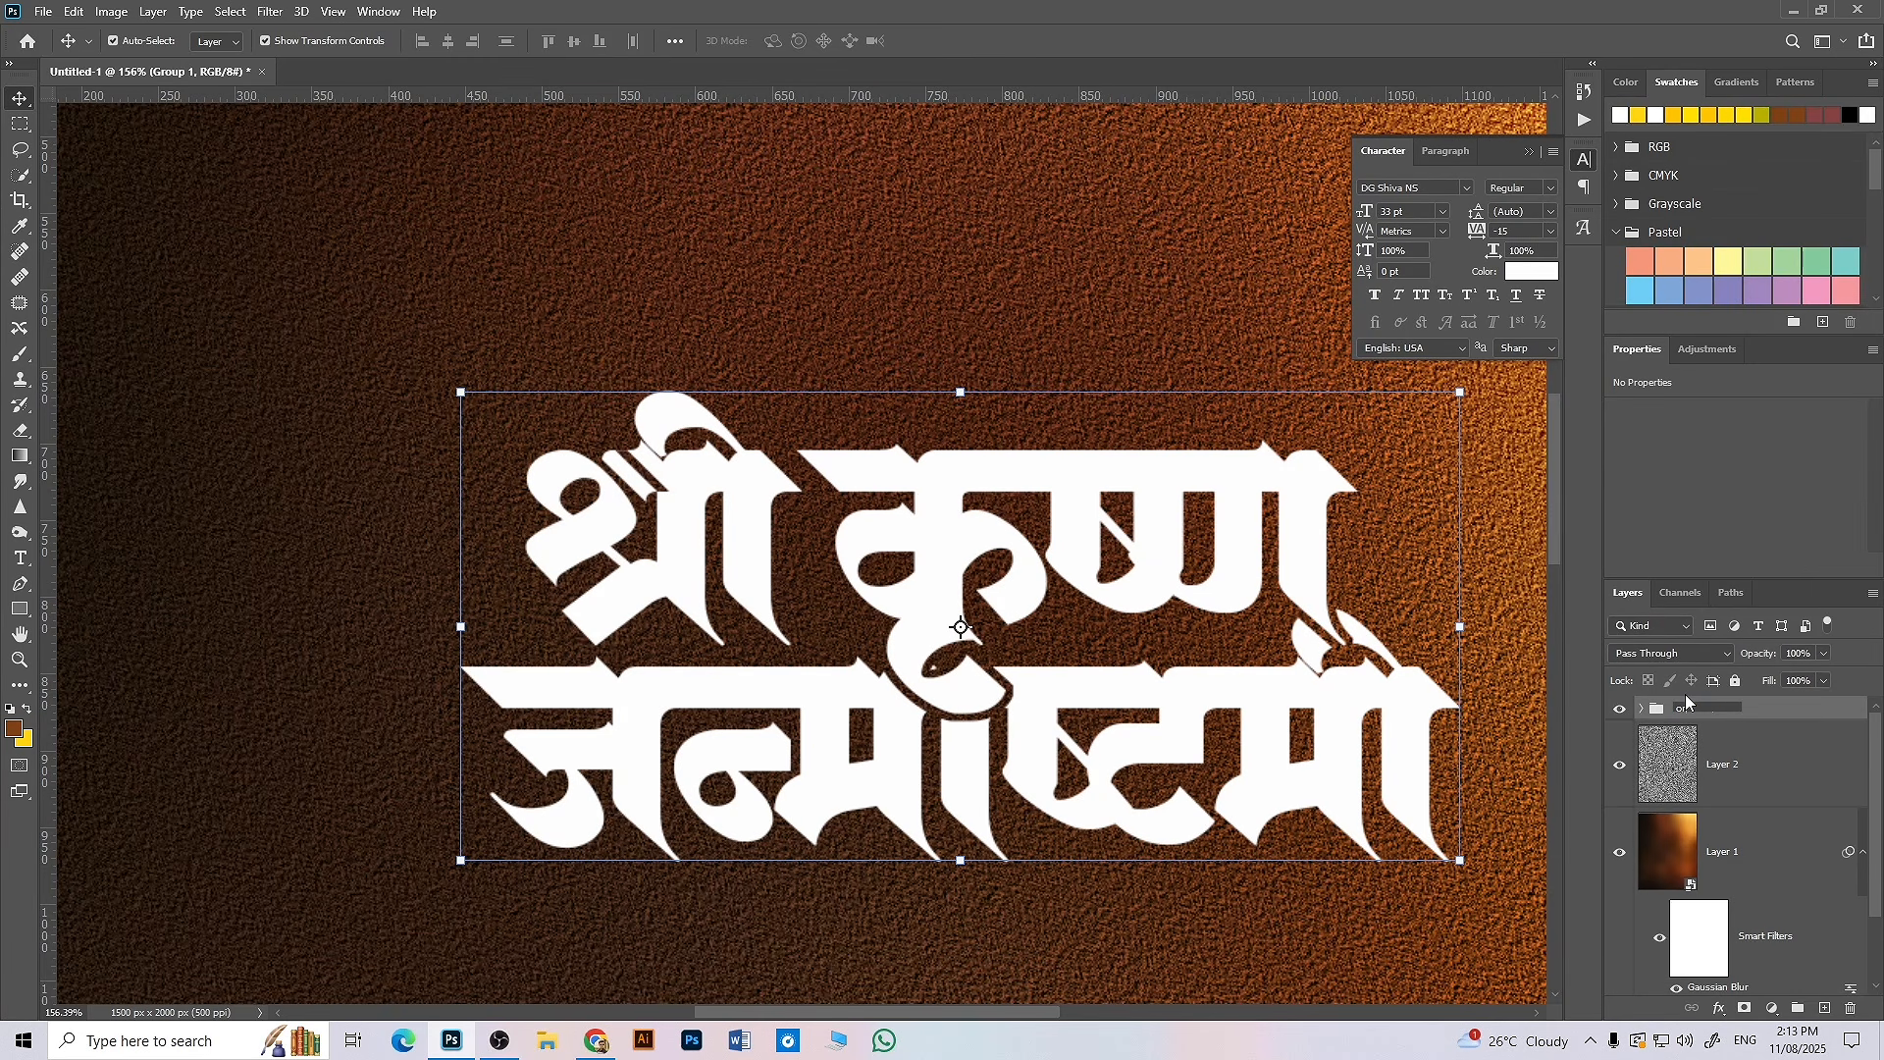
type("riginal")
key("Return")
- Duplicate the original group as a backup and hide the copy
left_click(170, 17)
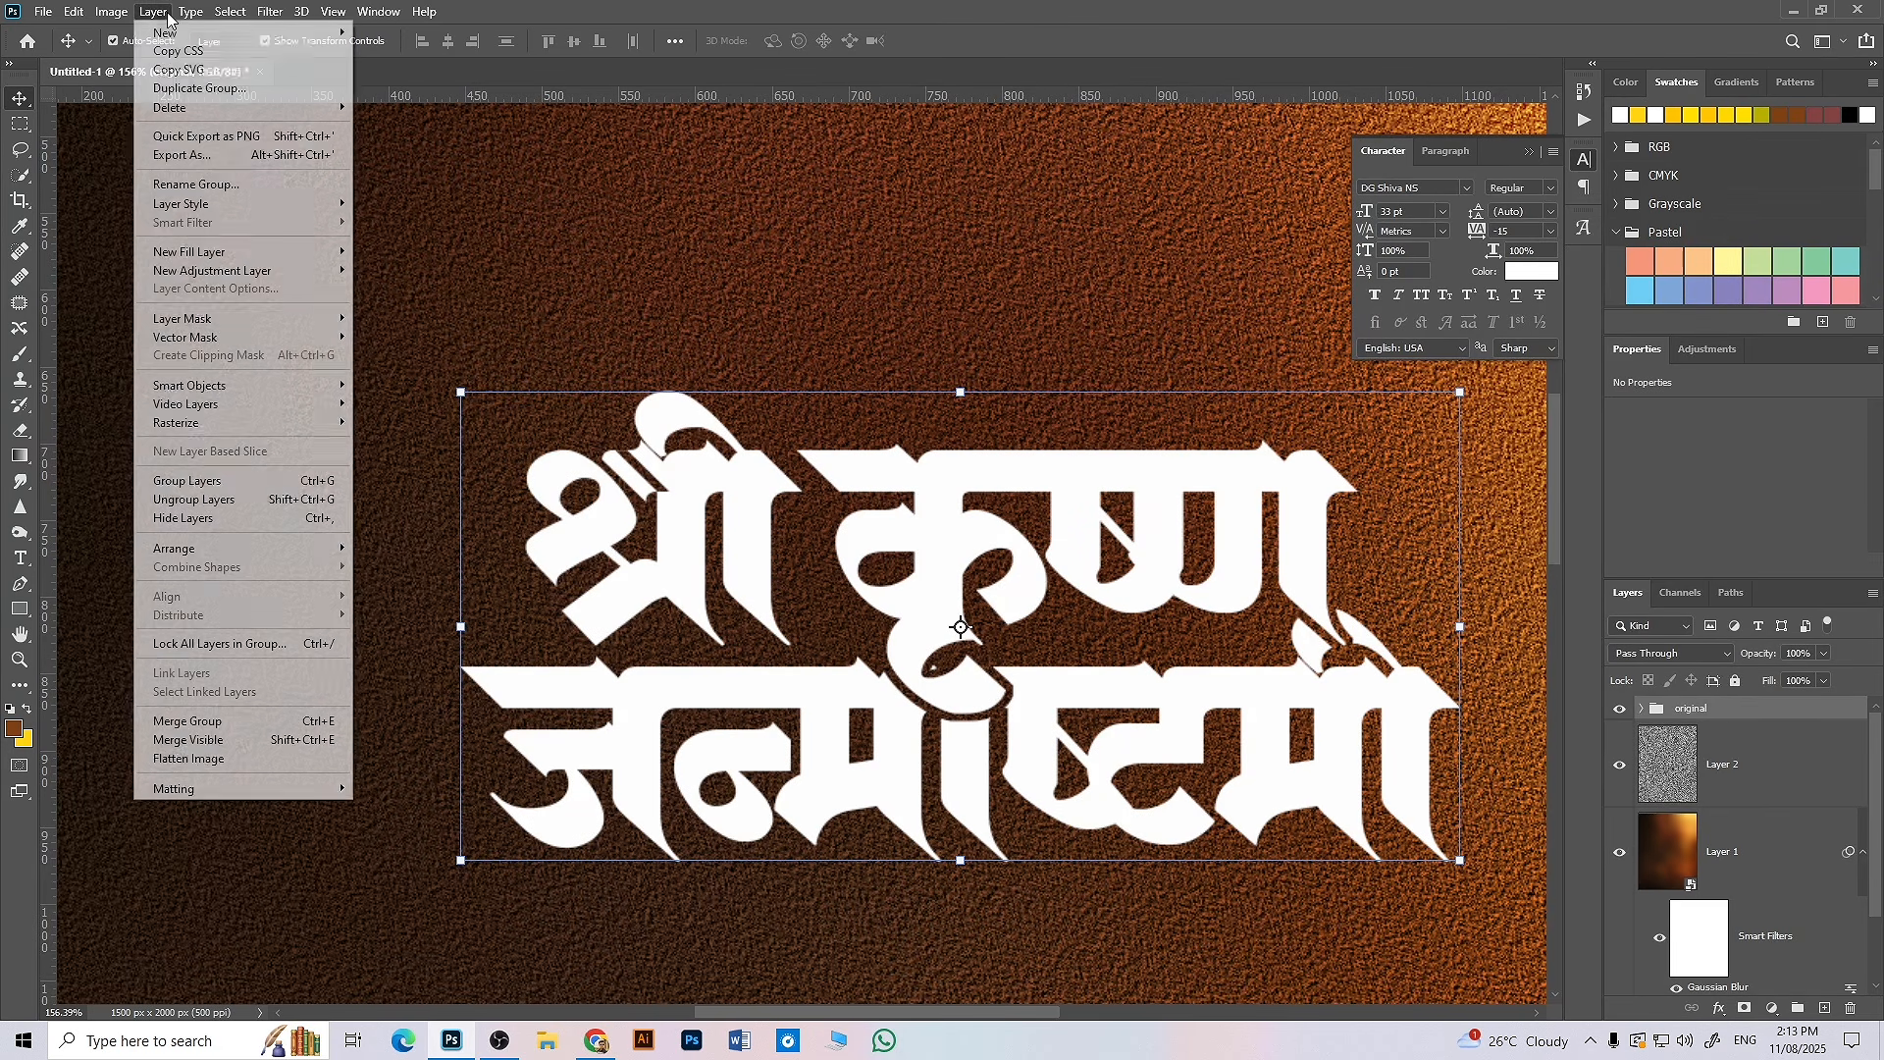
mouse_move(225, 32)
left_click(428, 214)
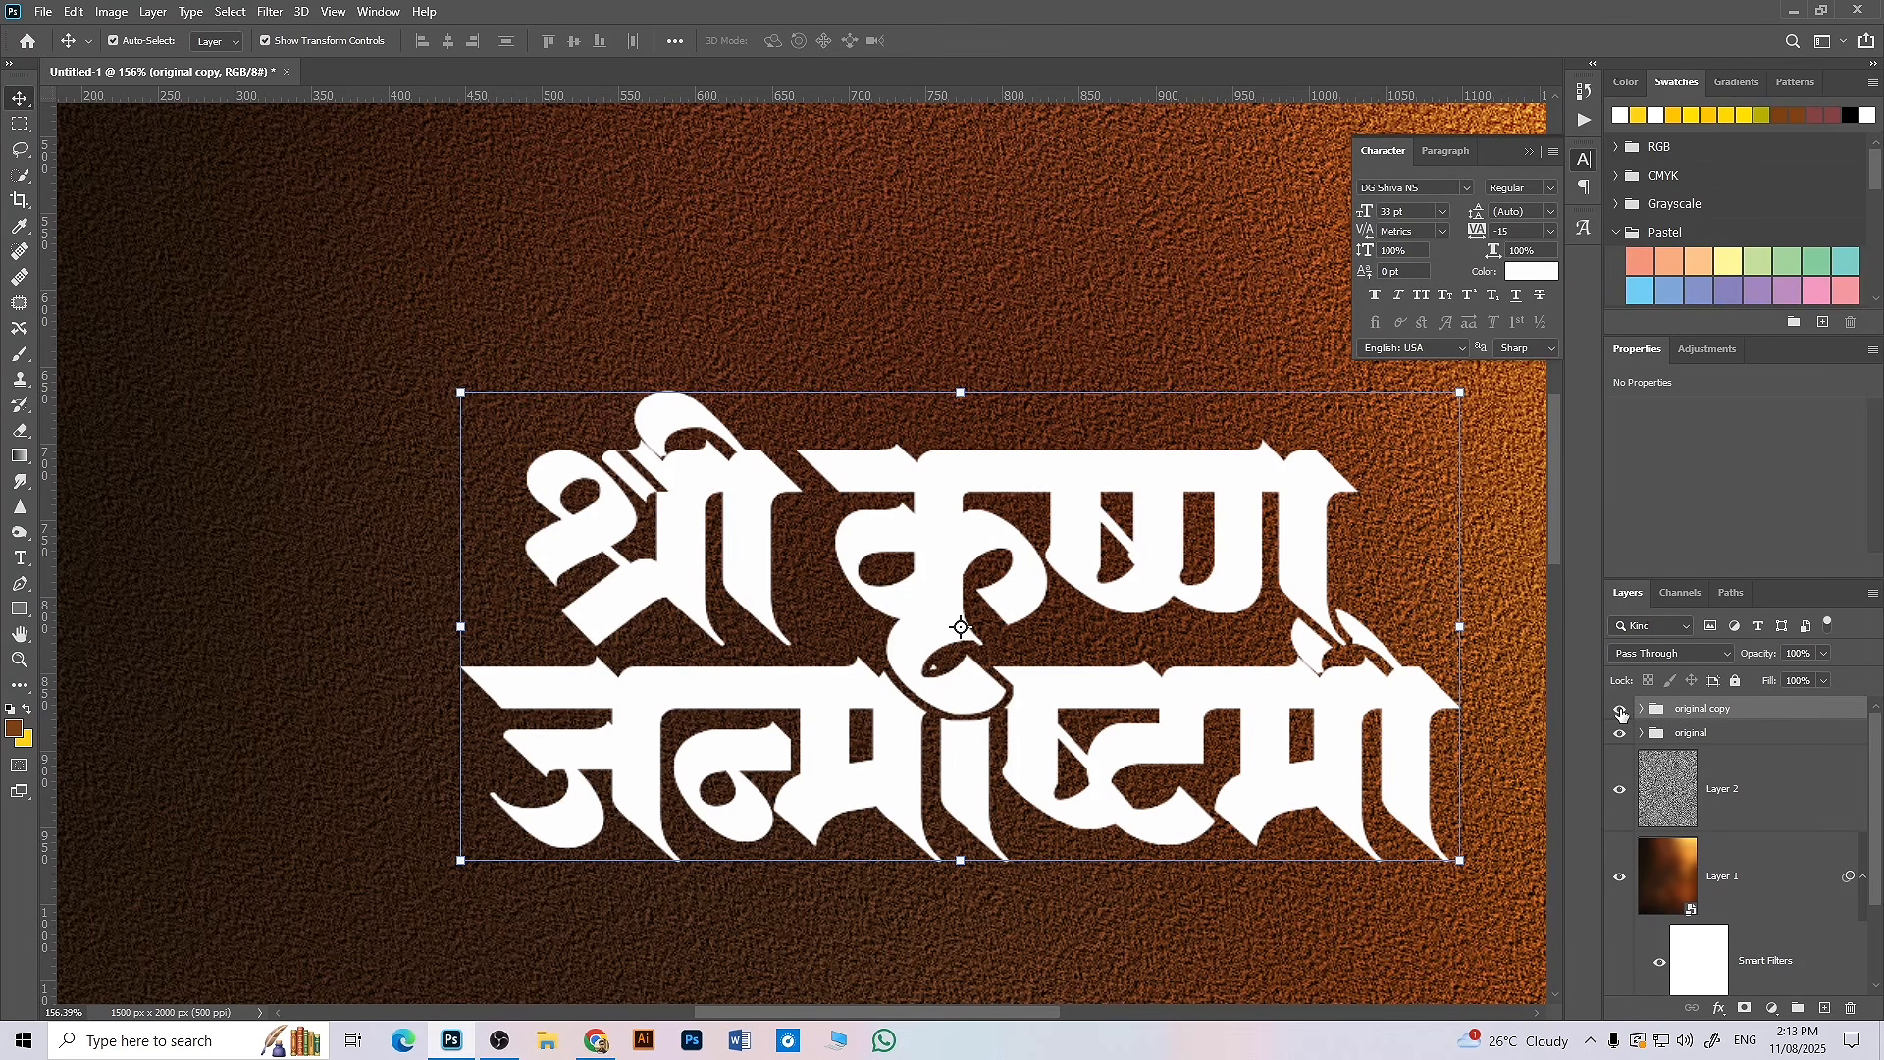
left_click(1620, 709)
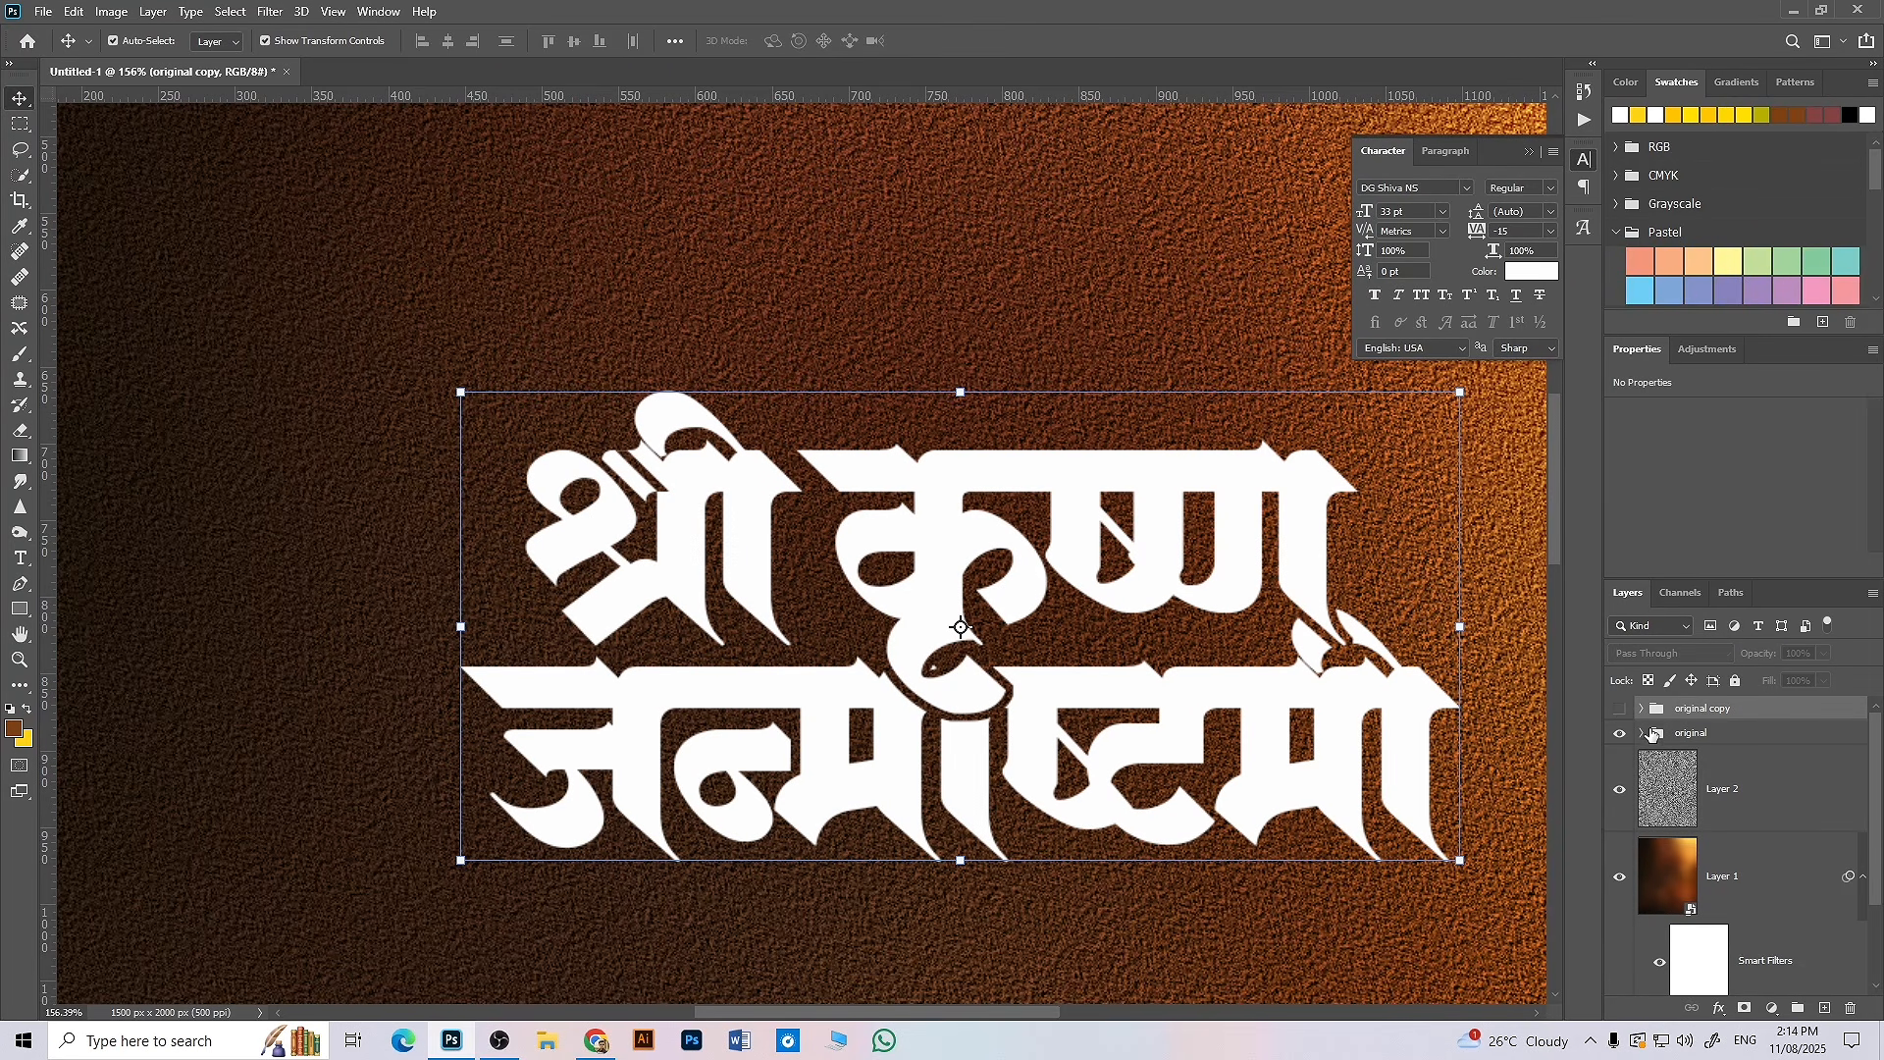
- Add a Stroke effect to the original group and reset the stroke settings to their defaults
left_click(1663, 742)
scroll(999, 649, "down", 5)
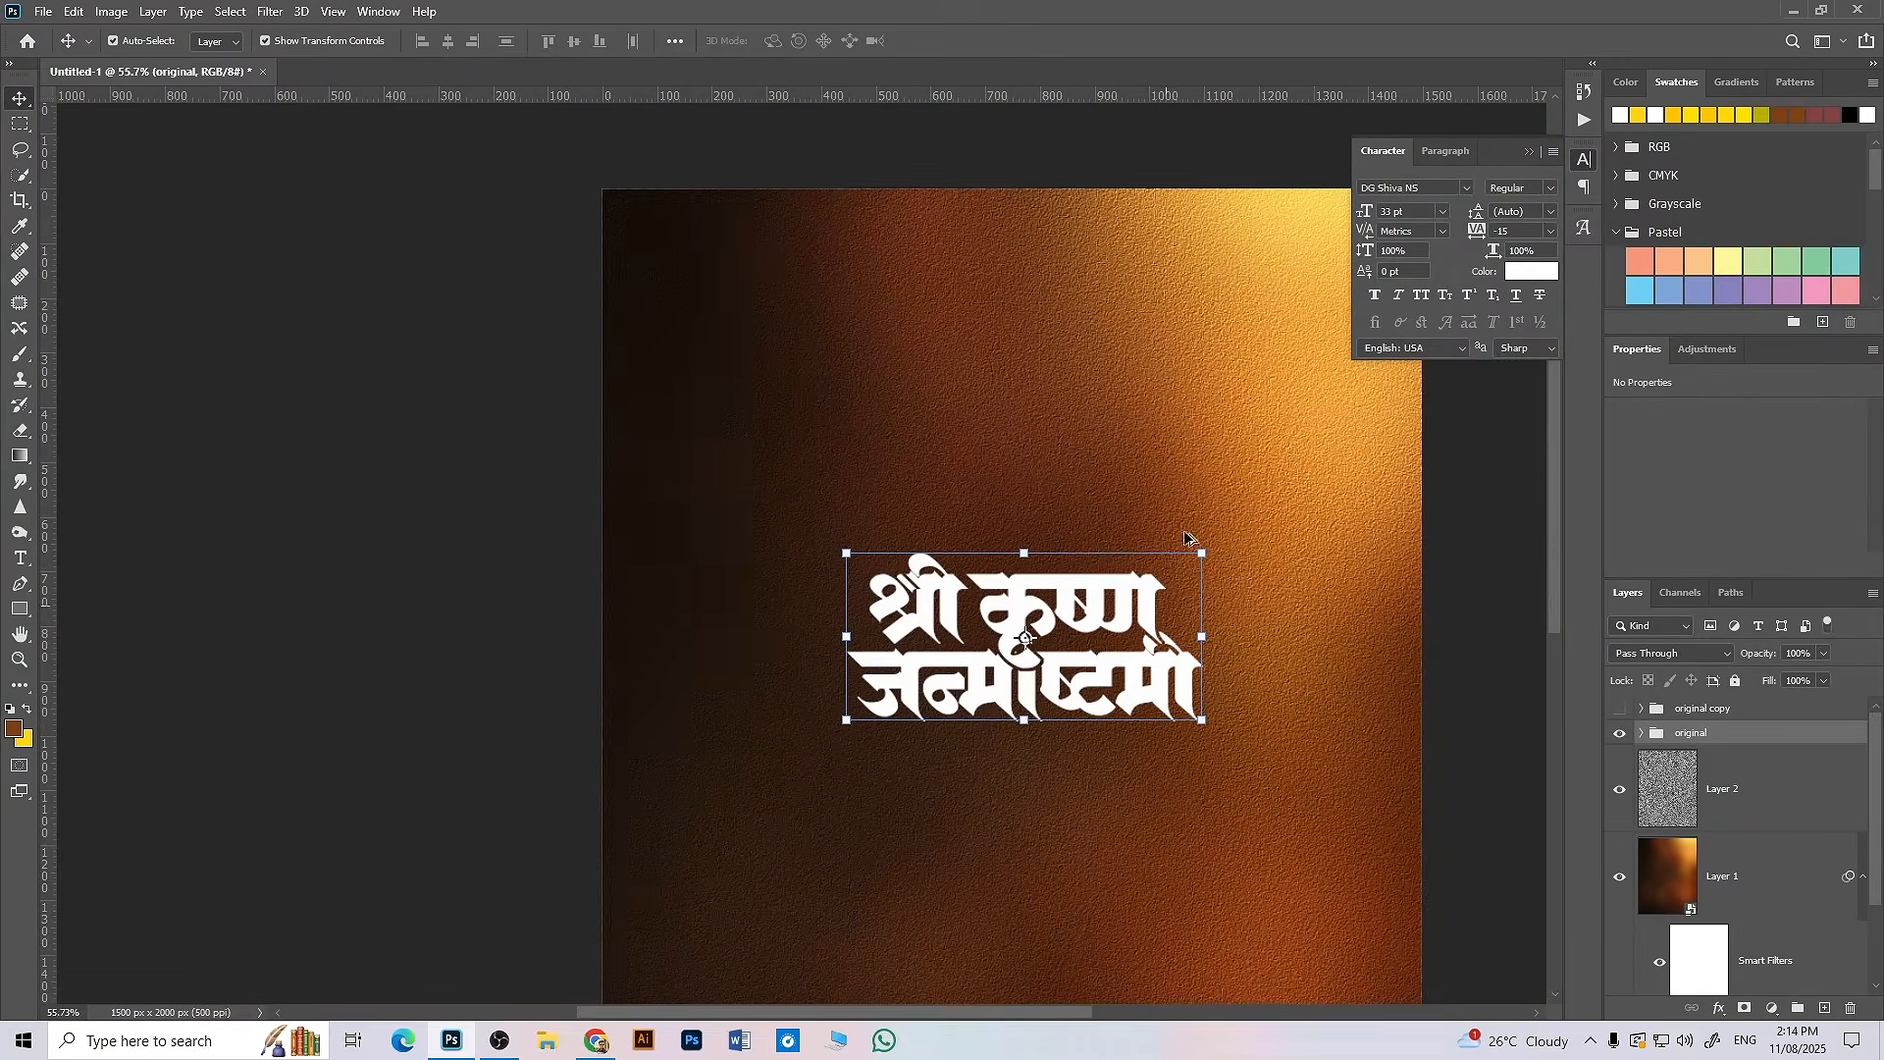
scroll(1068, 658, "up", 5)
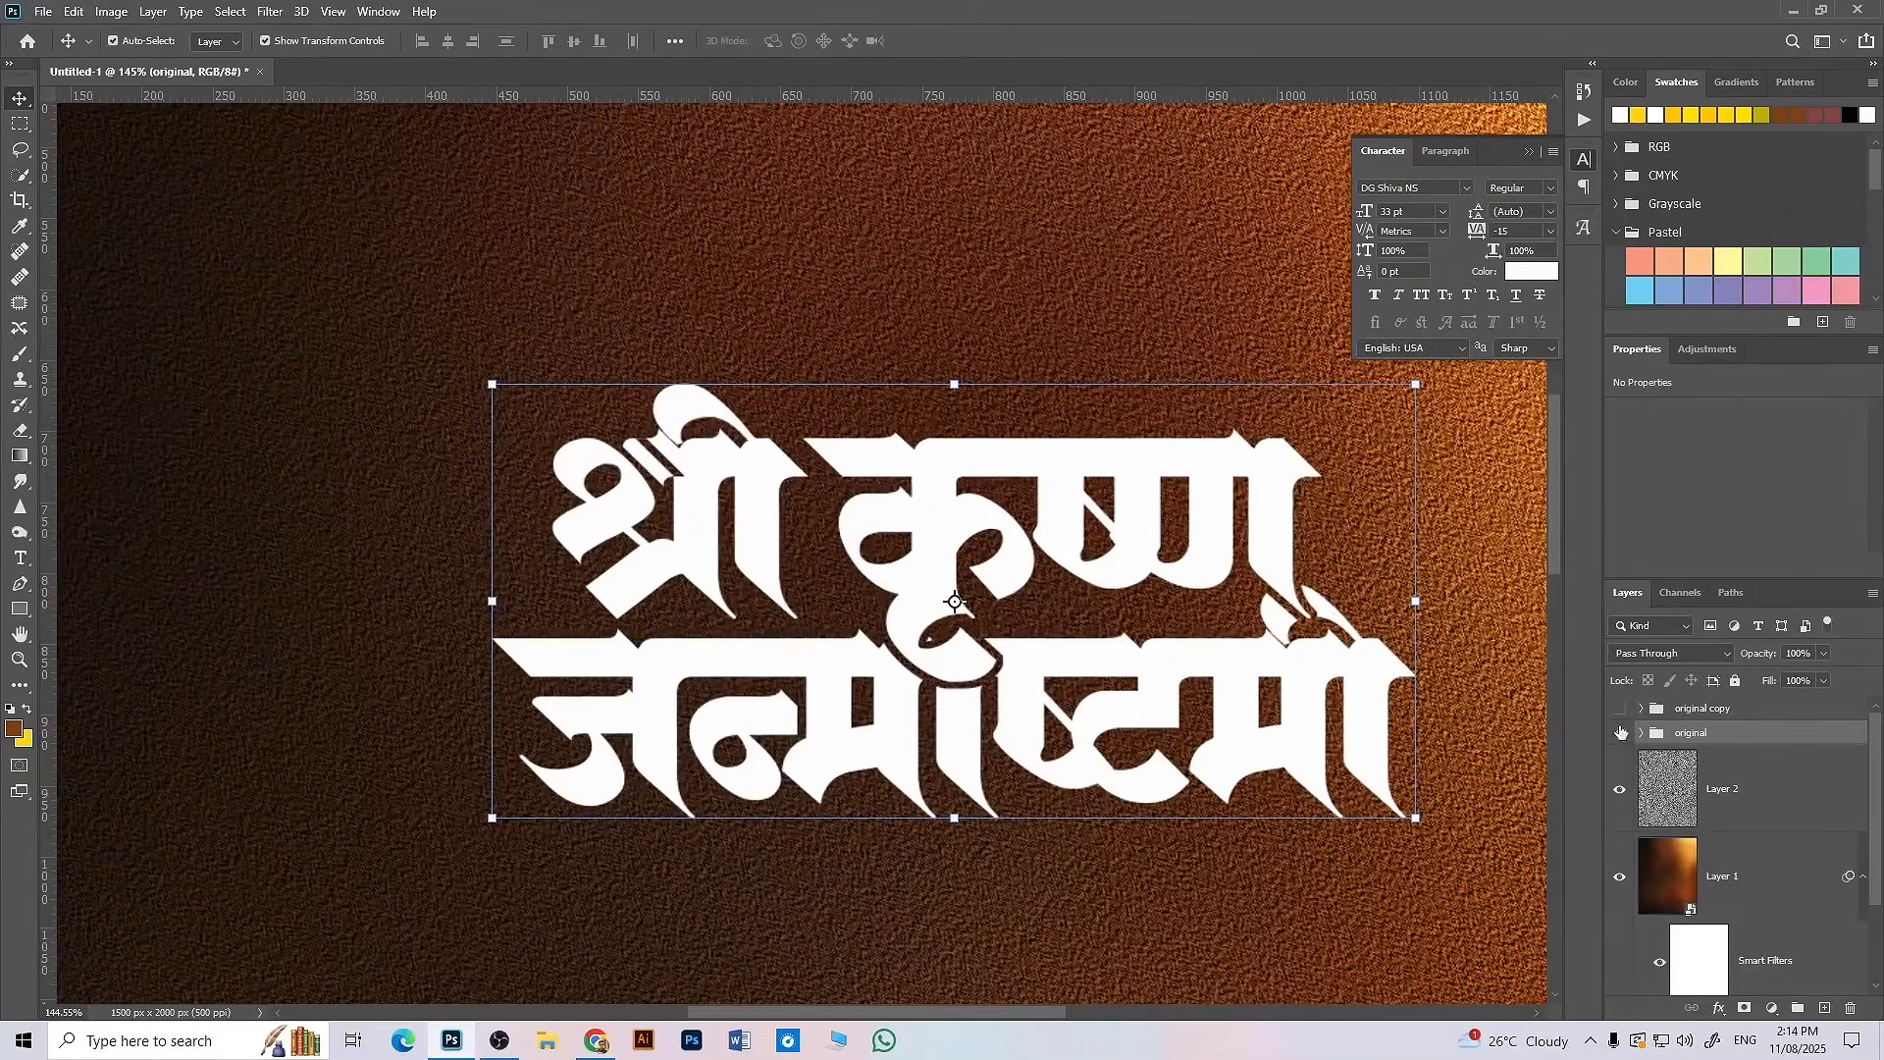
left_click(1724, 1011)
left_click(1741, 866)
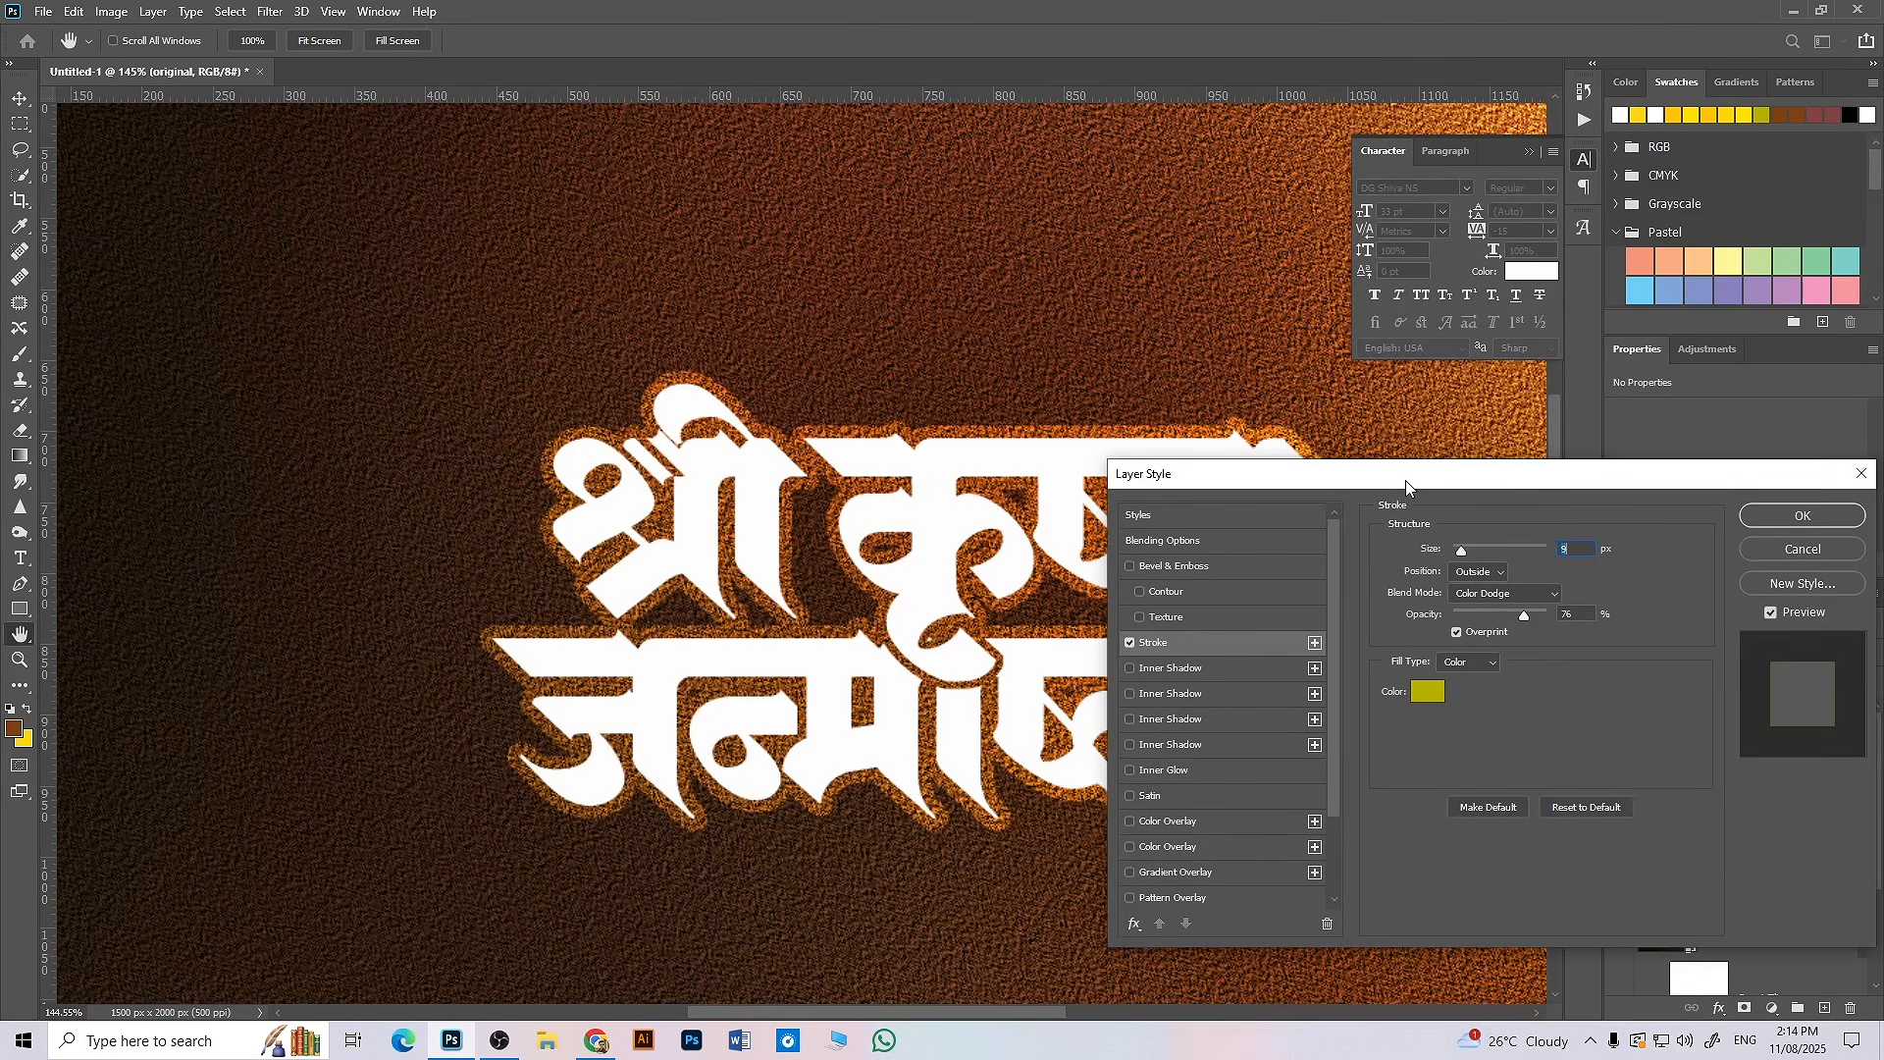
left_click_drag(1407, 480, 1546, 488)
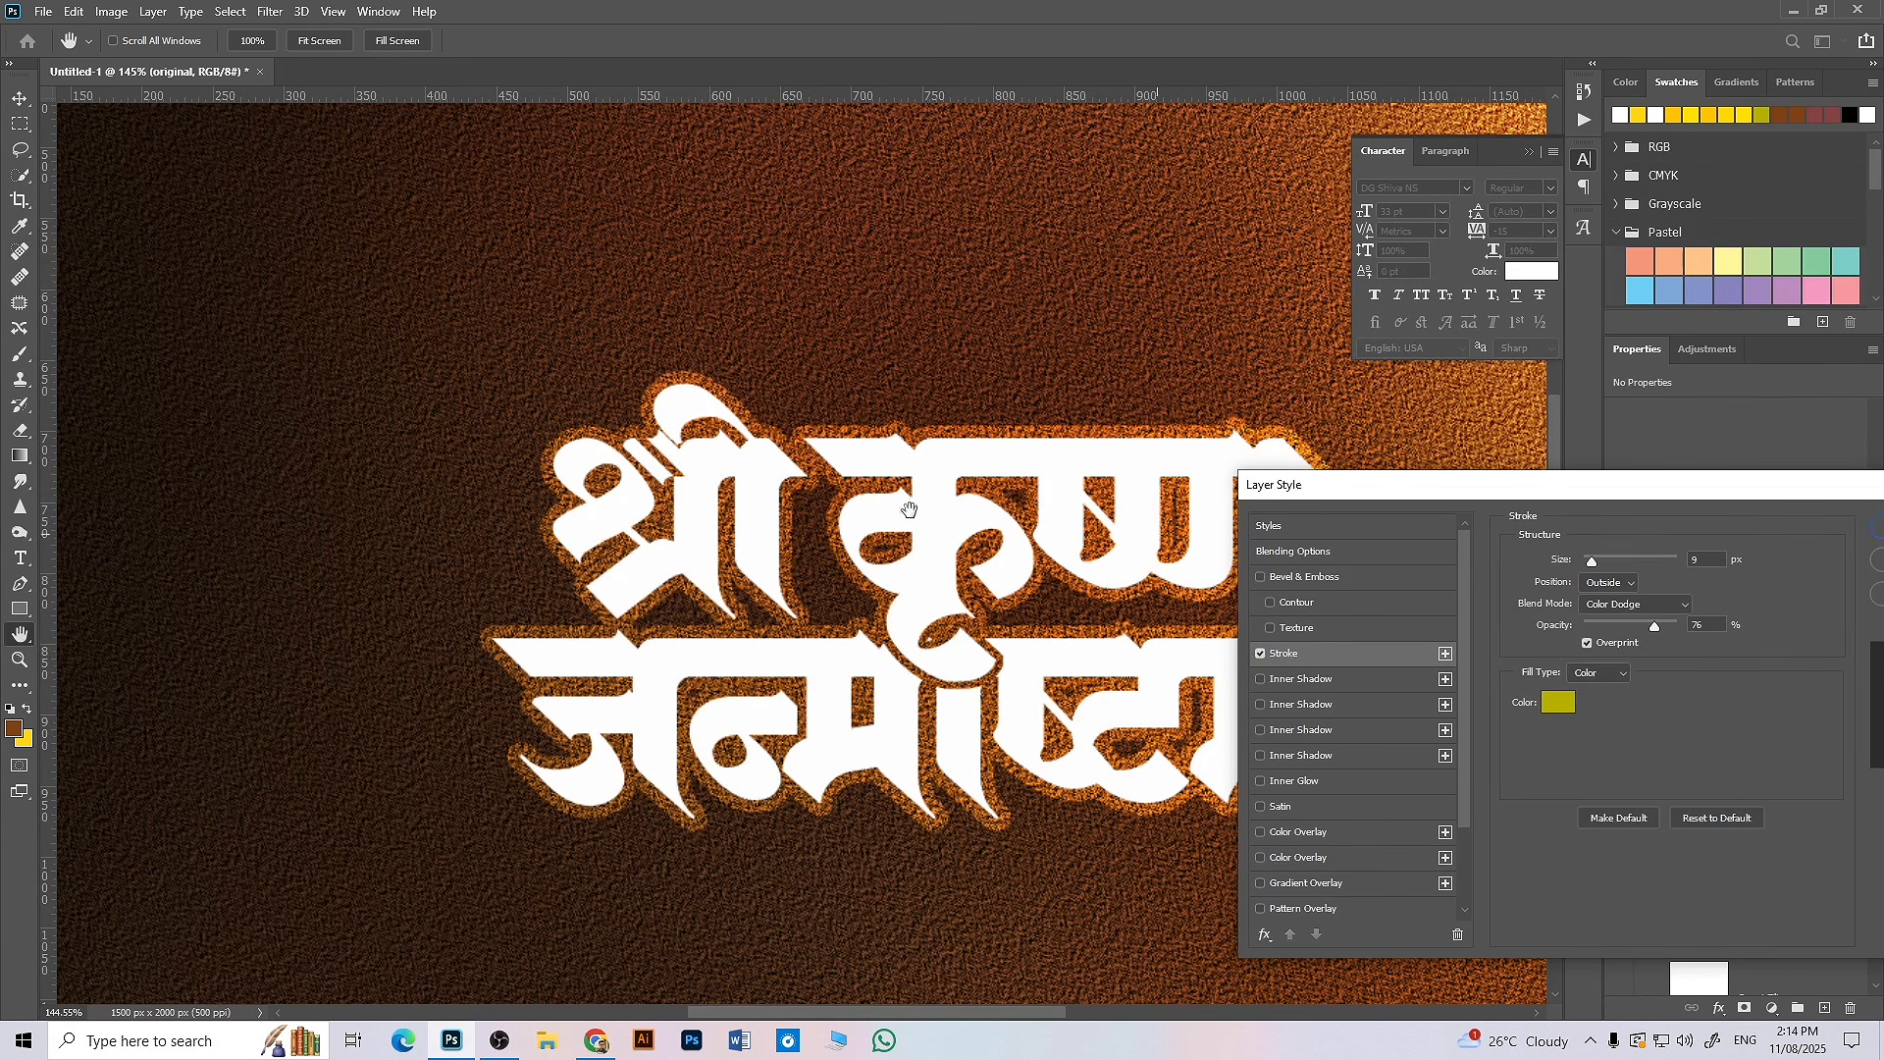
left_click(1734, 818)
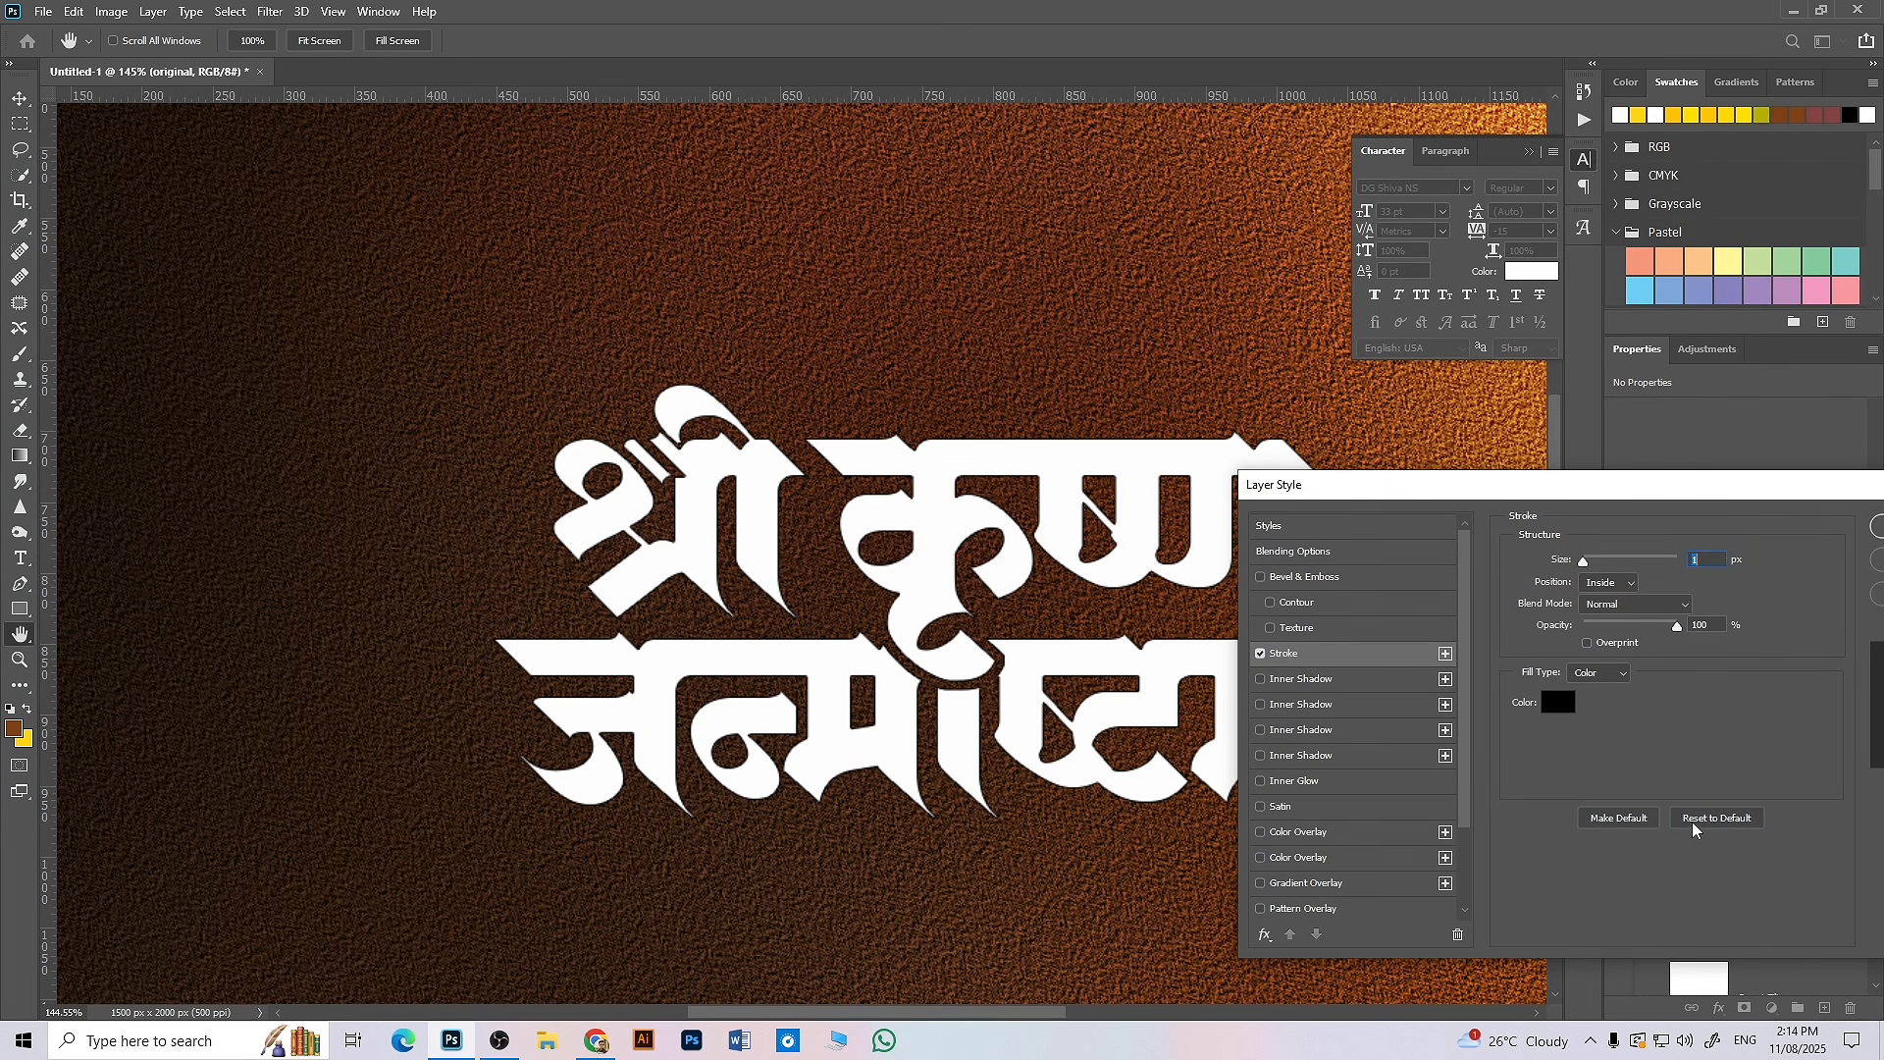
left_click_drag(1532, 486, 1432, 481)
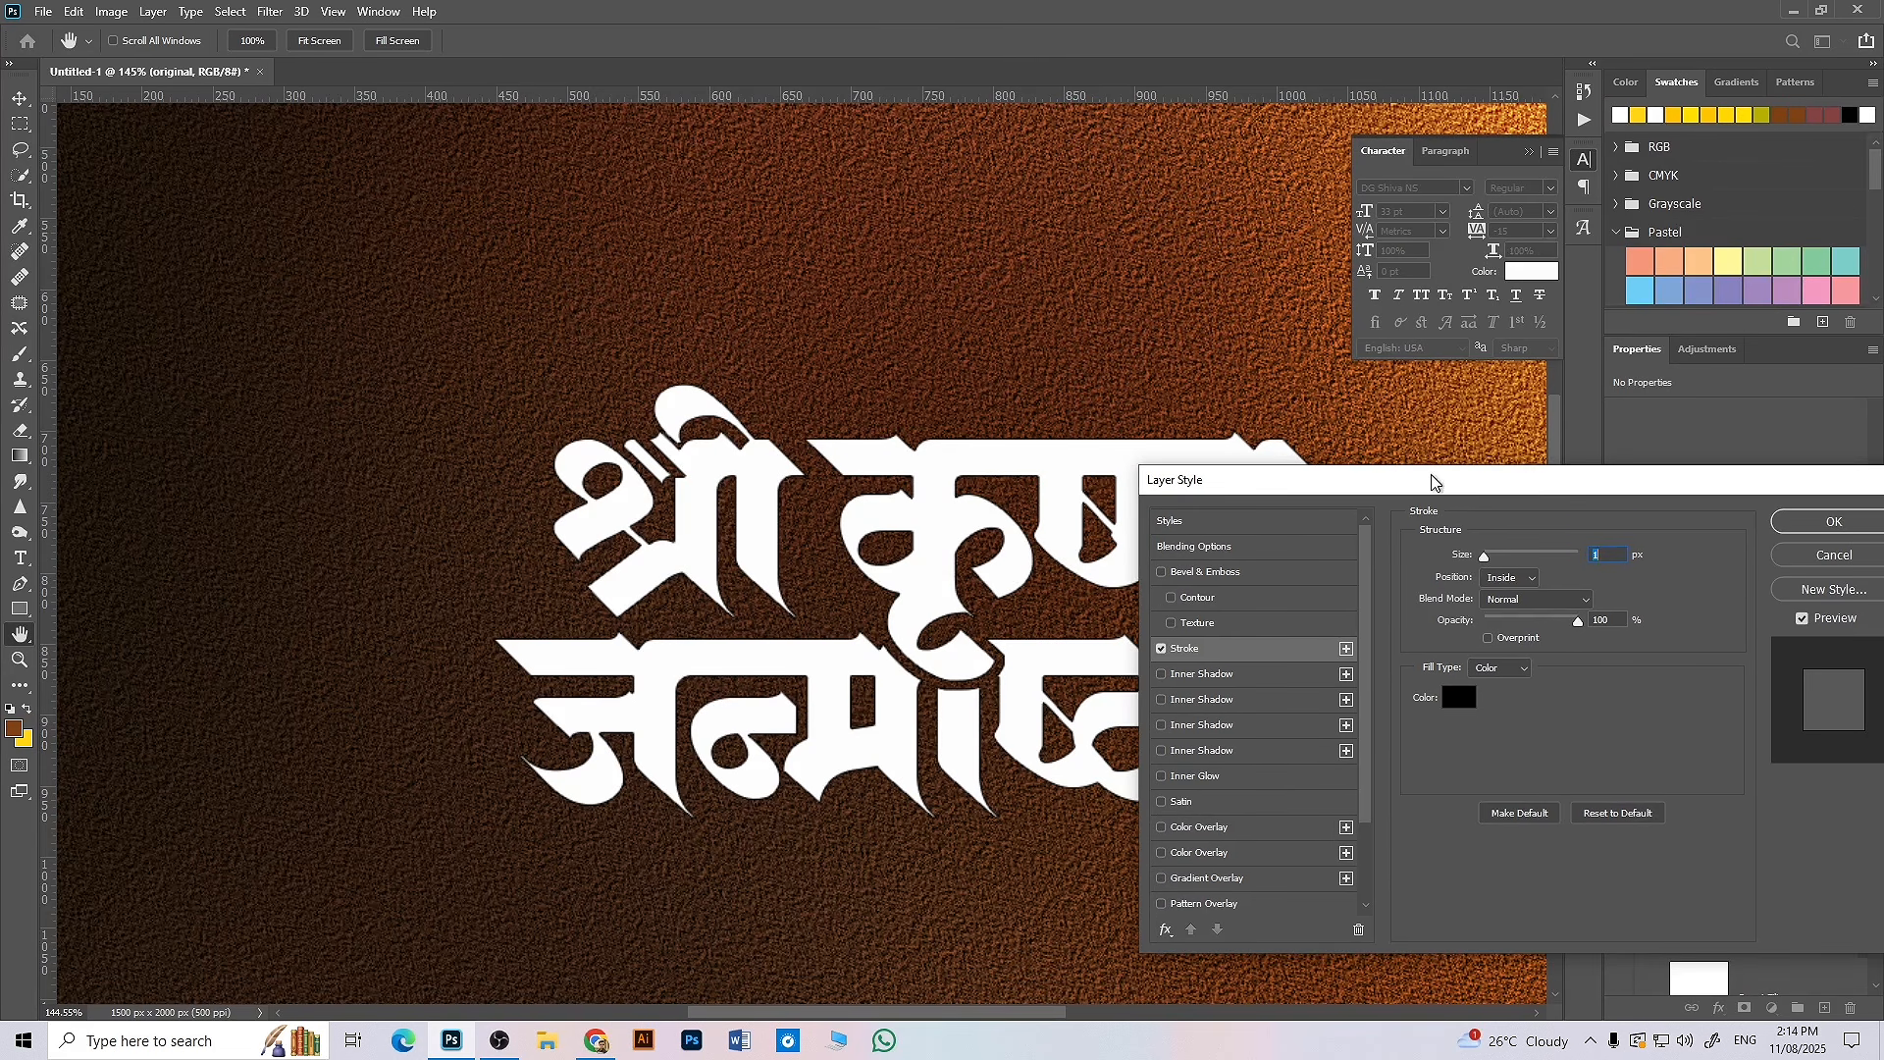
- Position the title's stroke Outside, keeping the Normal blend mode and the Color fill type
left_click(1501, 575)
left_click(1499, 588)
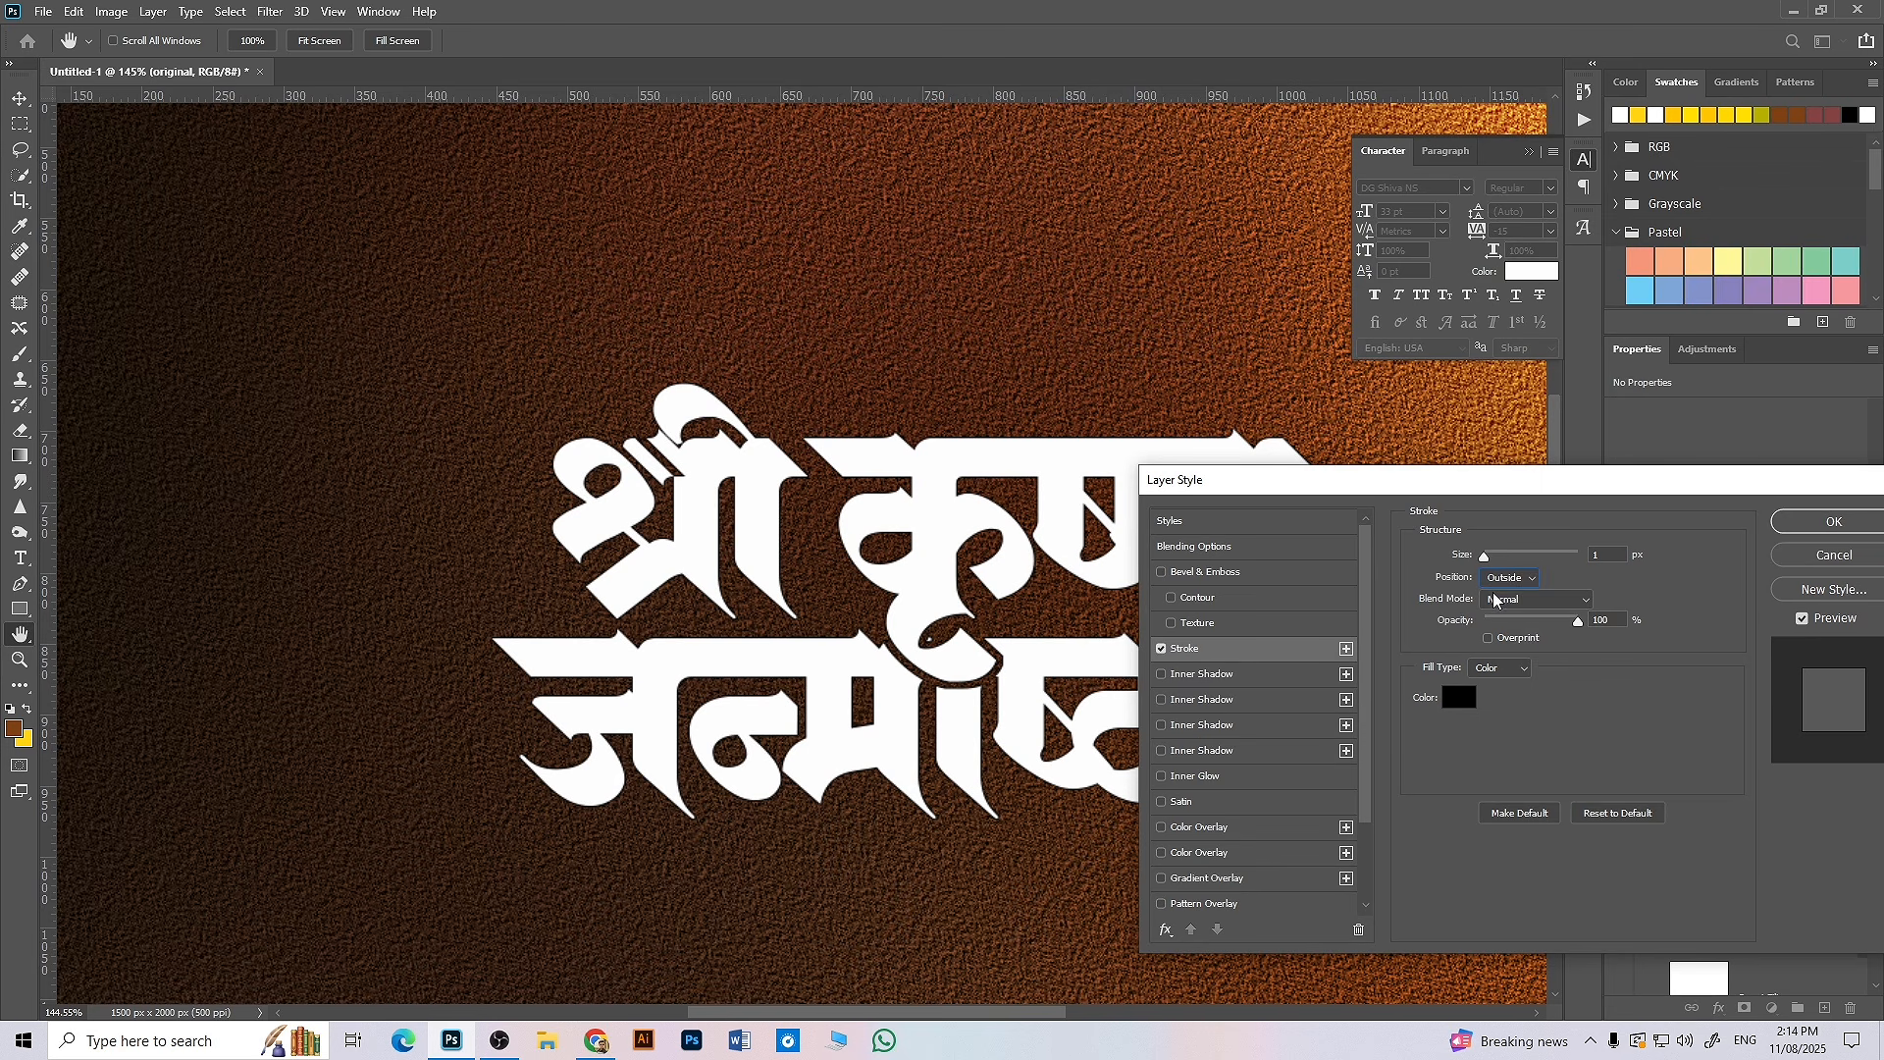
left_click(1496, 600)
left_click(1502, 552)
key("Tab")
left_click(1499, 677)
- Color the title's stroke golden brown, set its size to 20 px and apply the layer style
left_click(1460, 700)
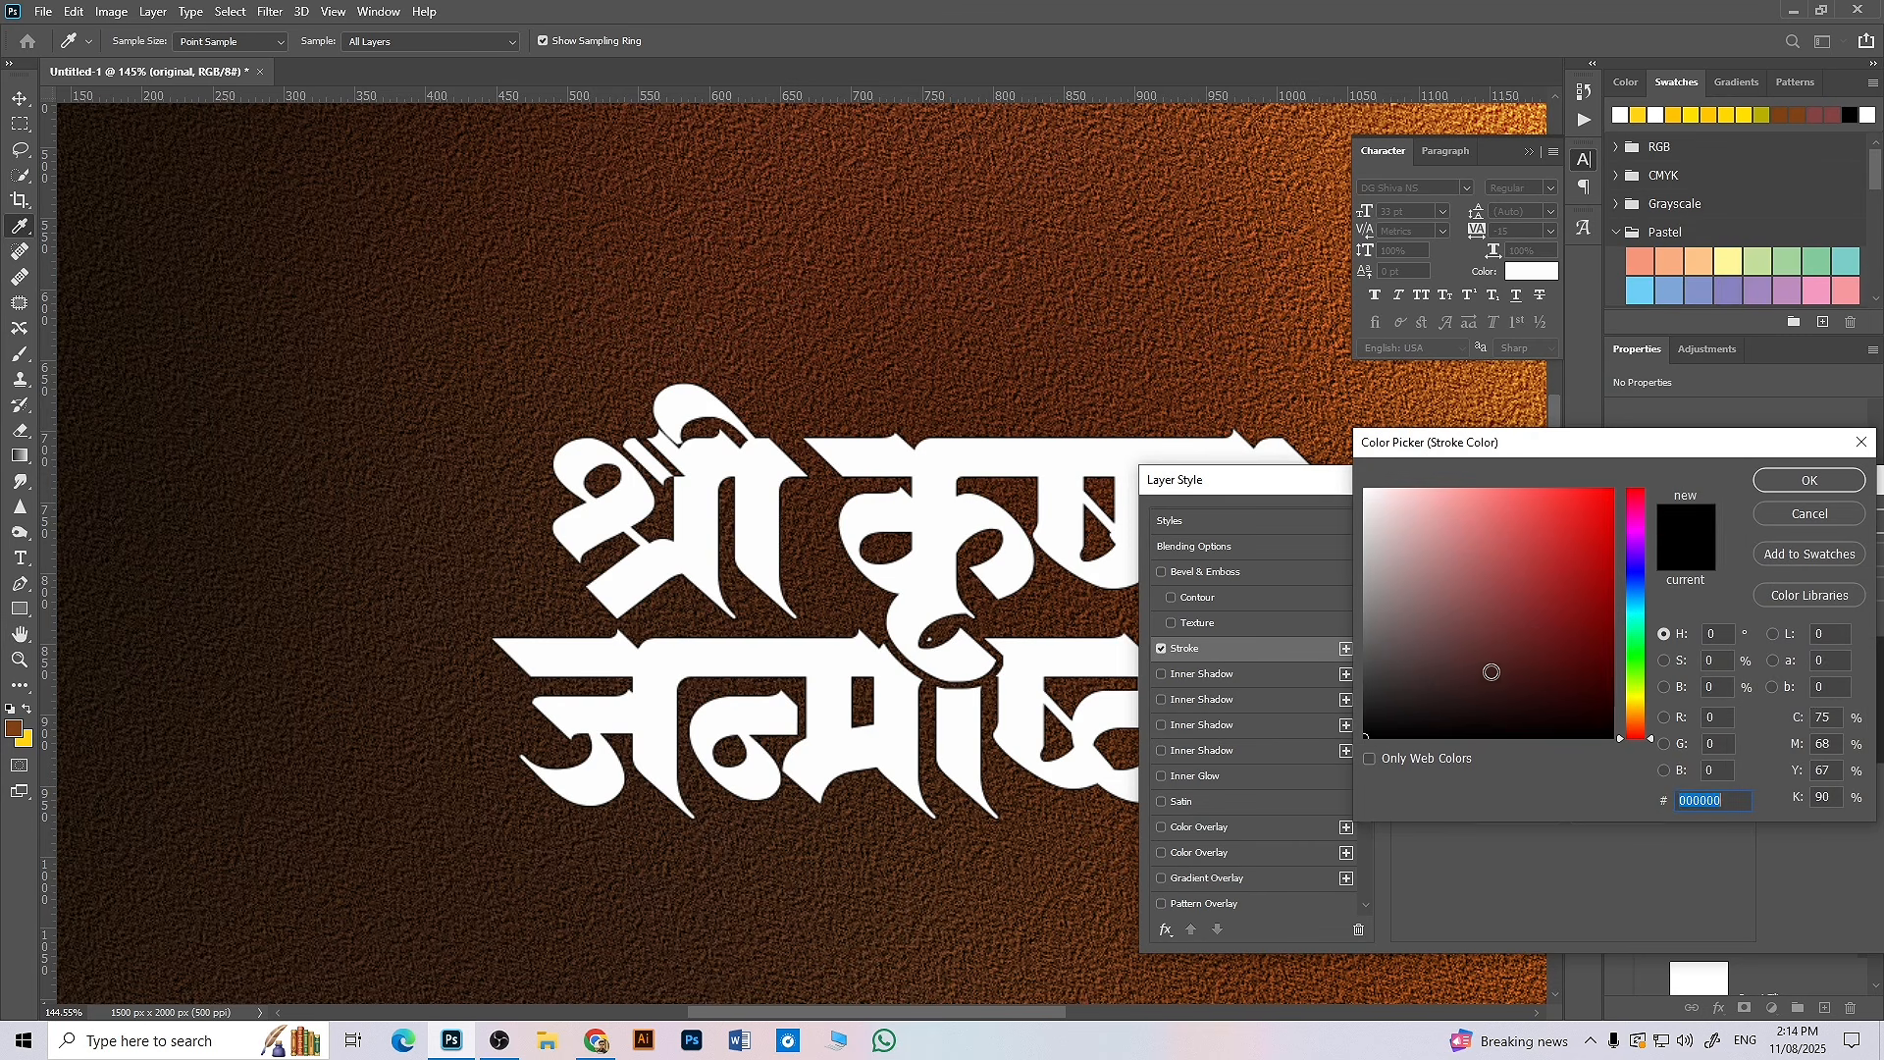
left_click(1532, 618)
left_click(1637, 715)
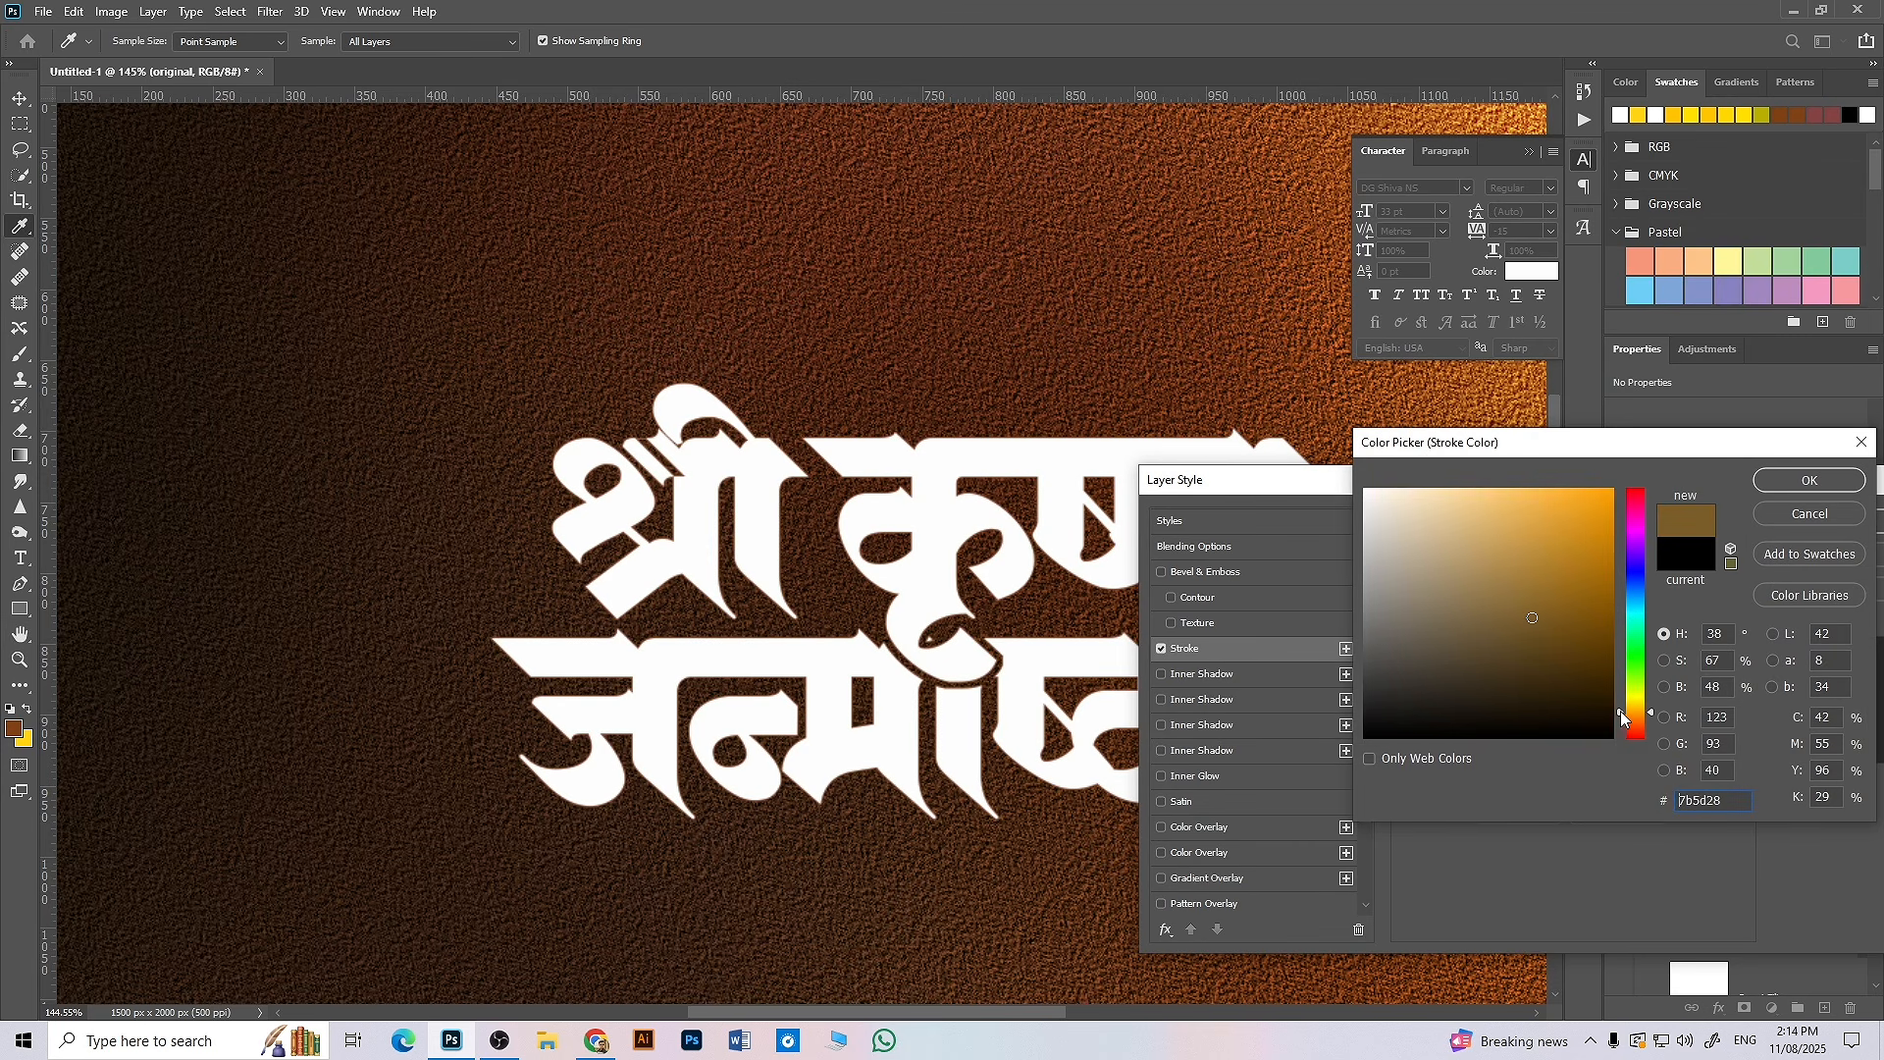
left_click(1564, 581)
left_click(1810, 480)
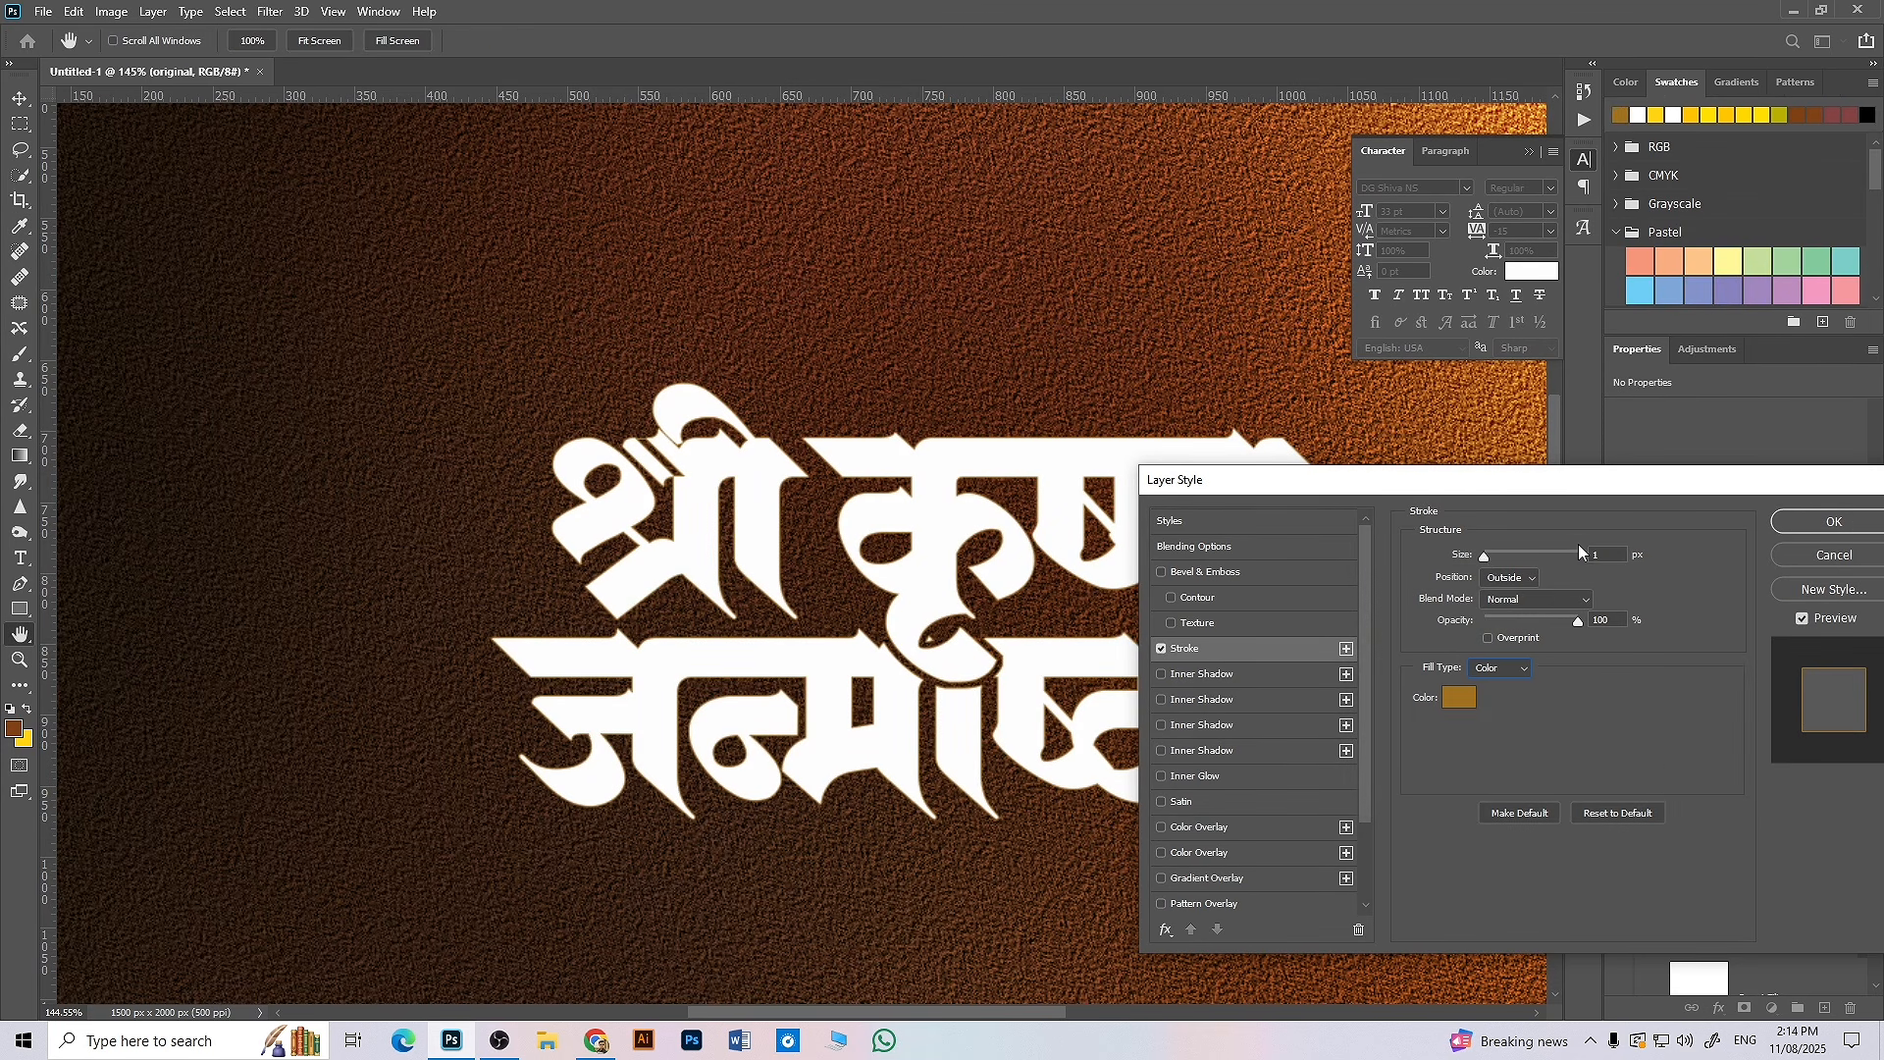
left_click_drag(1486, 557, 1498, 556)
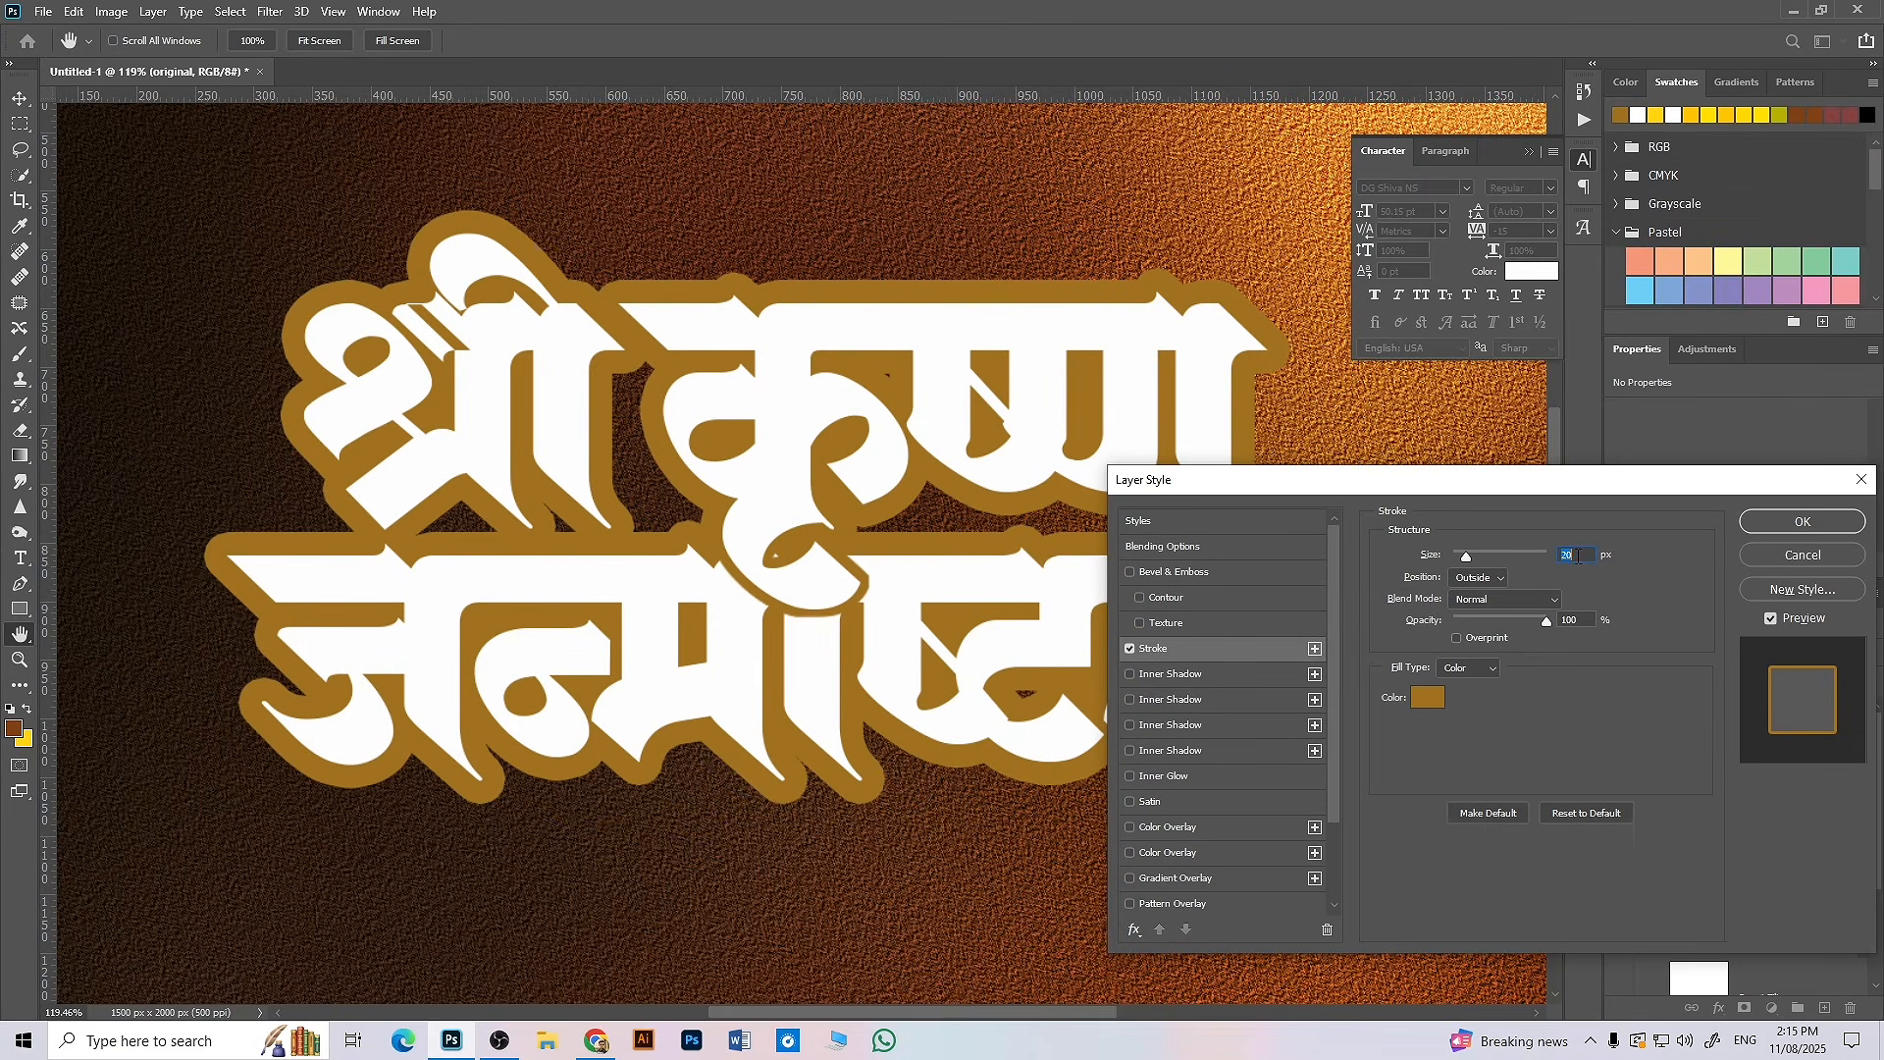
left_click(1804, 521)
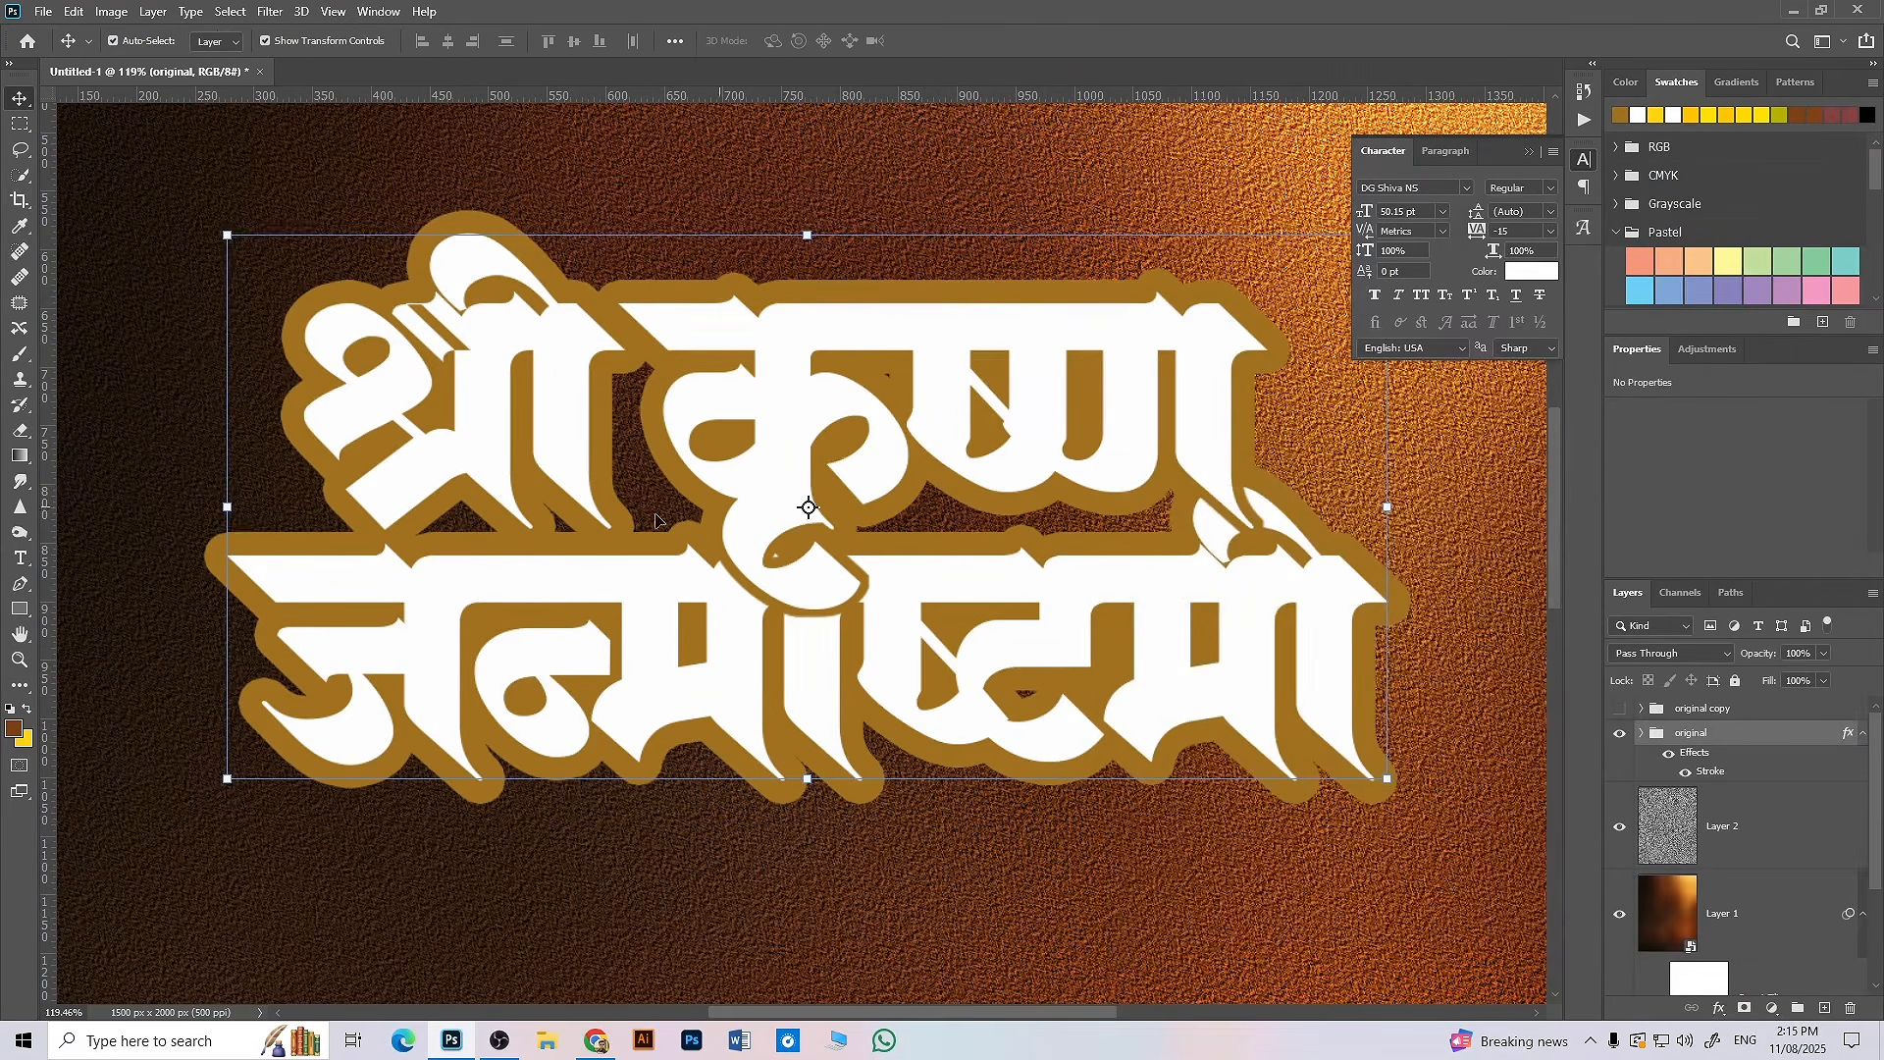
- Merge the original group, including its stroke, into a single pixel layer
scroll(245, 500, "up", 1)
scroll(244, 500, "up", 4)
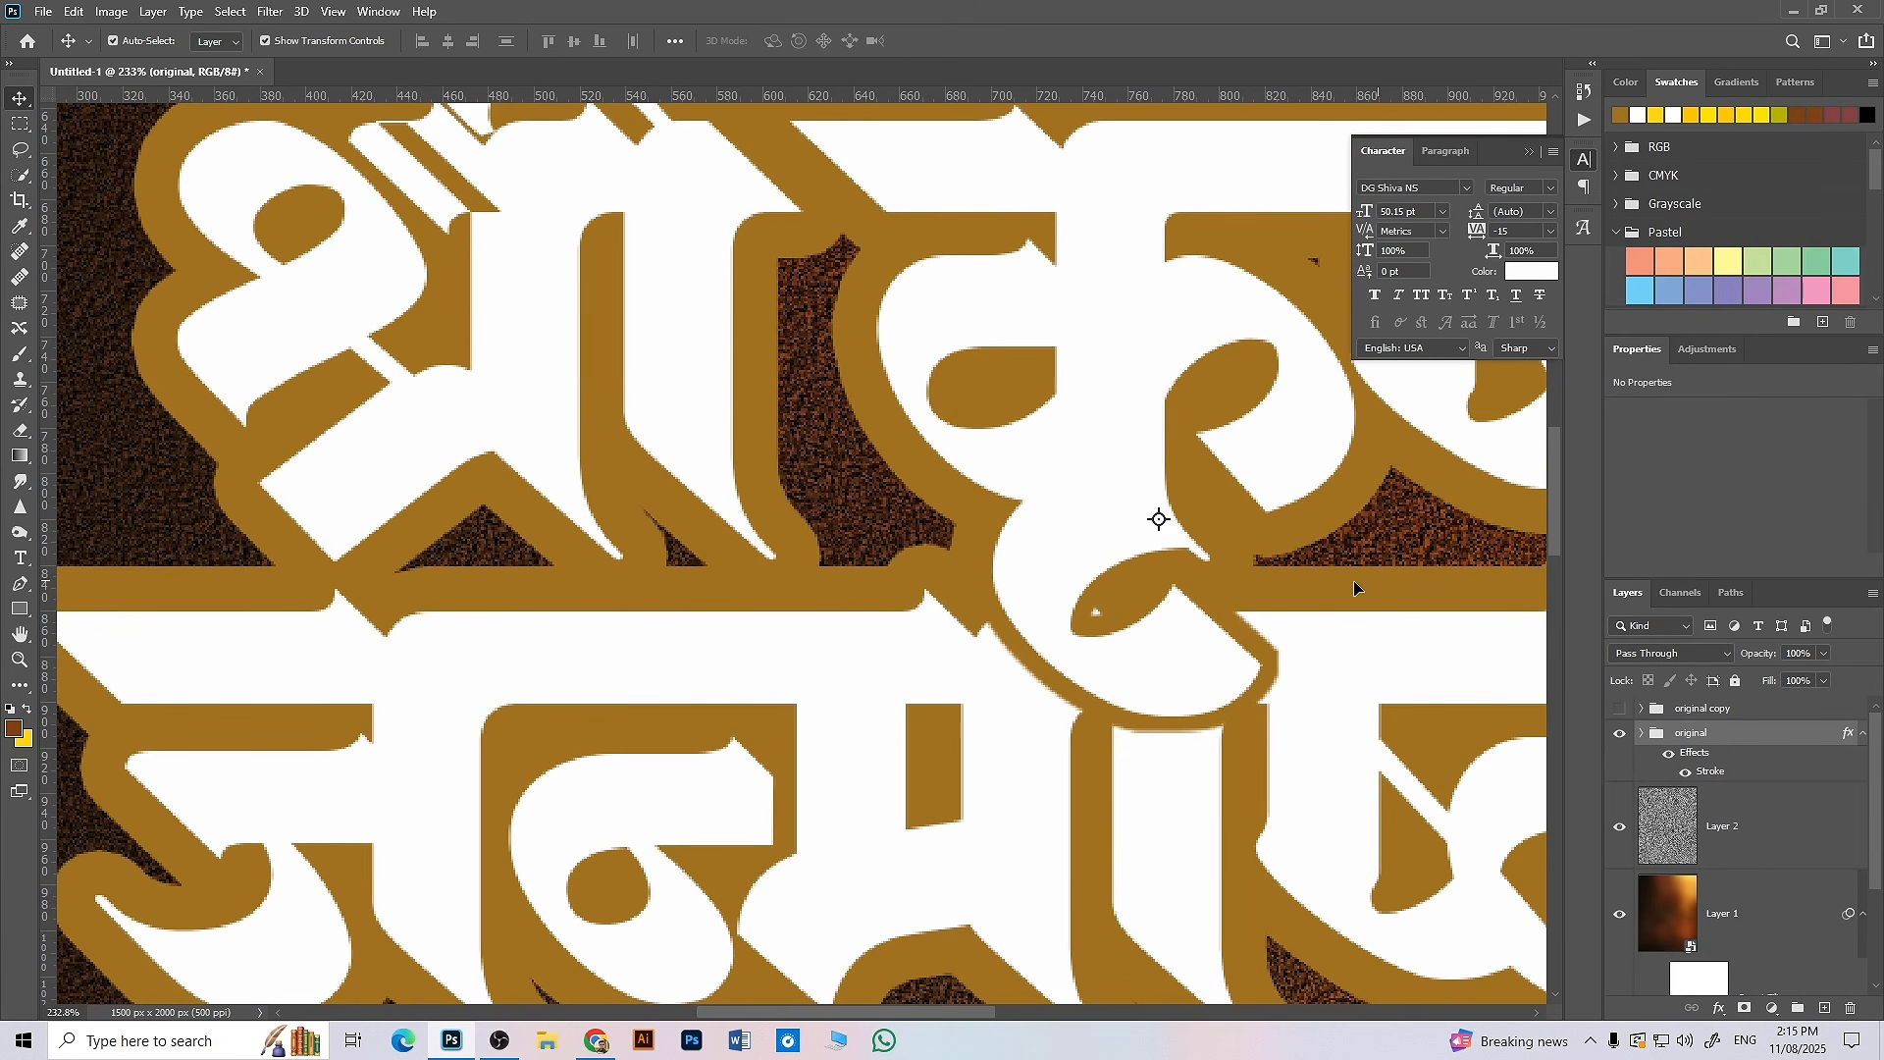
scroll(845, 373, "up", 1)
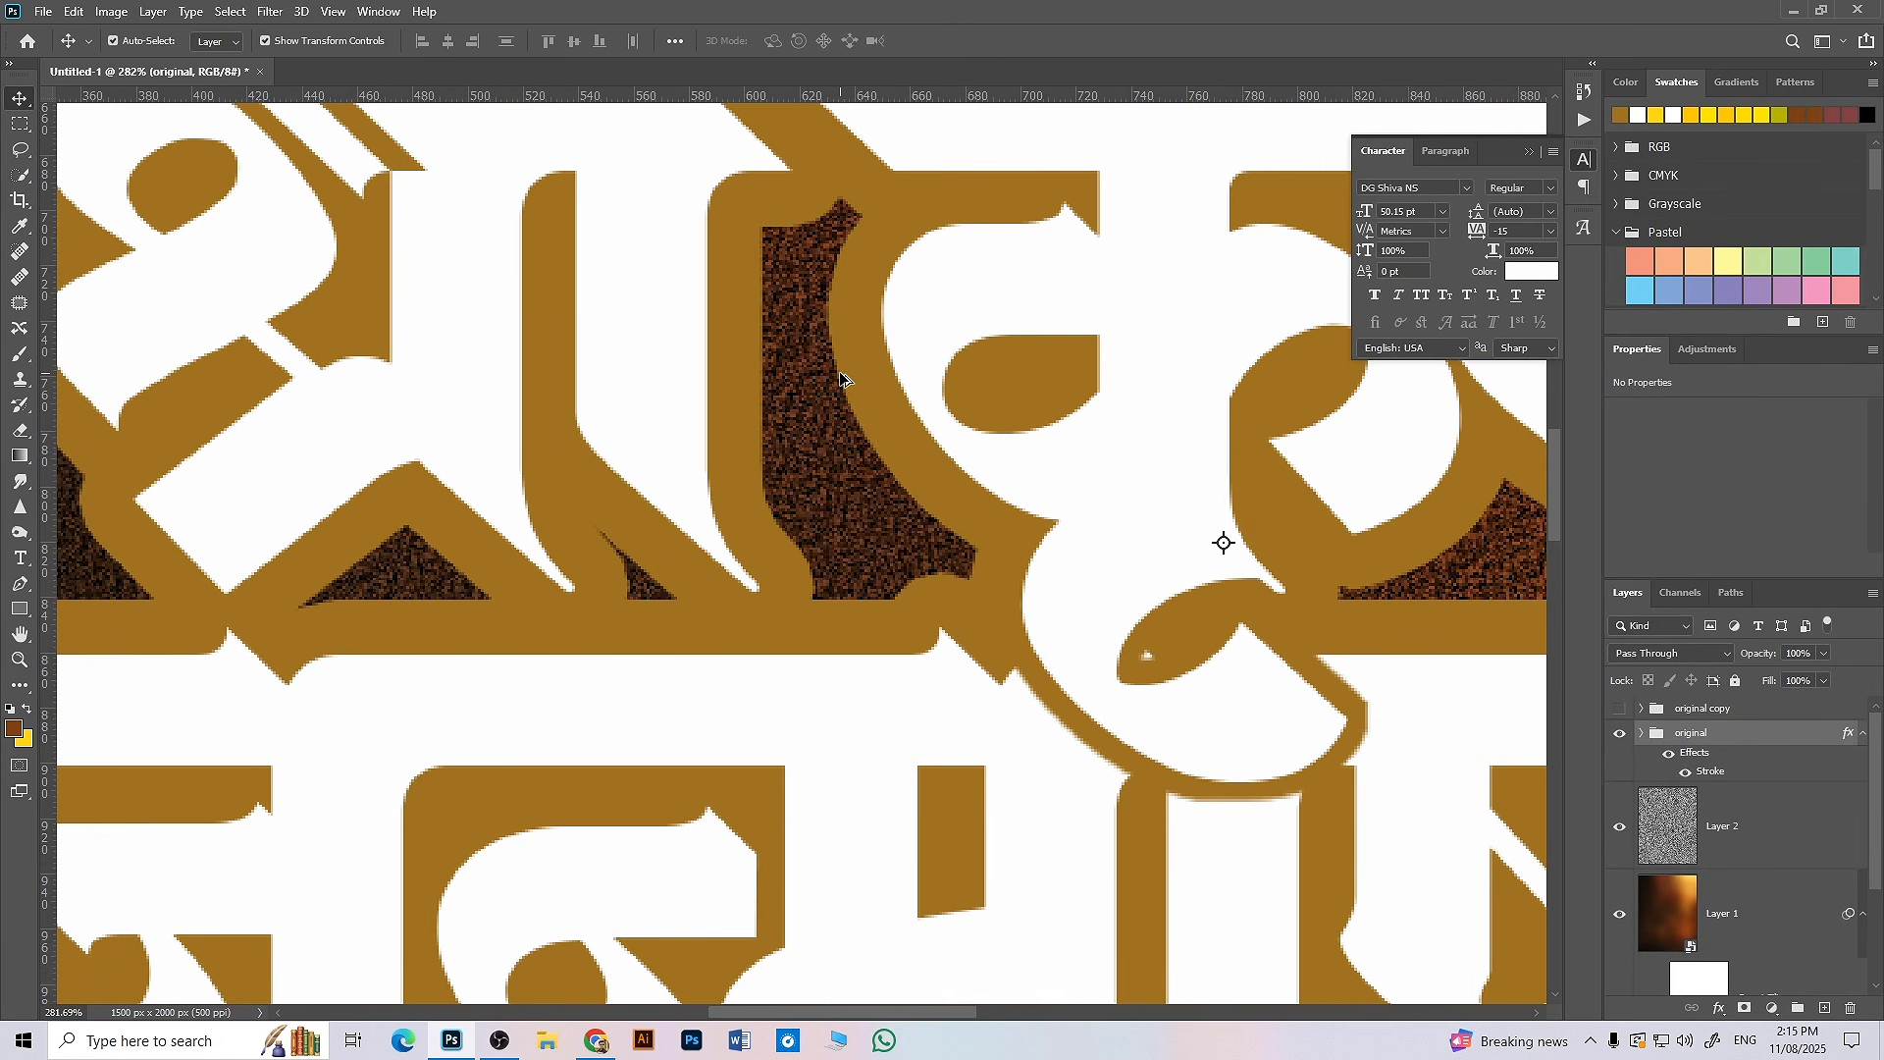
scroll(825, 413, "down", 6)
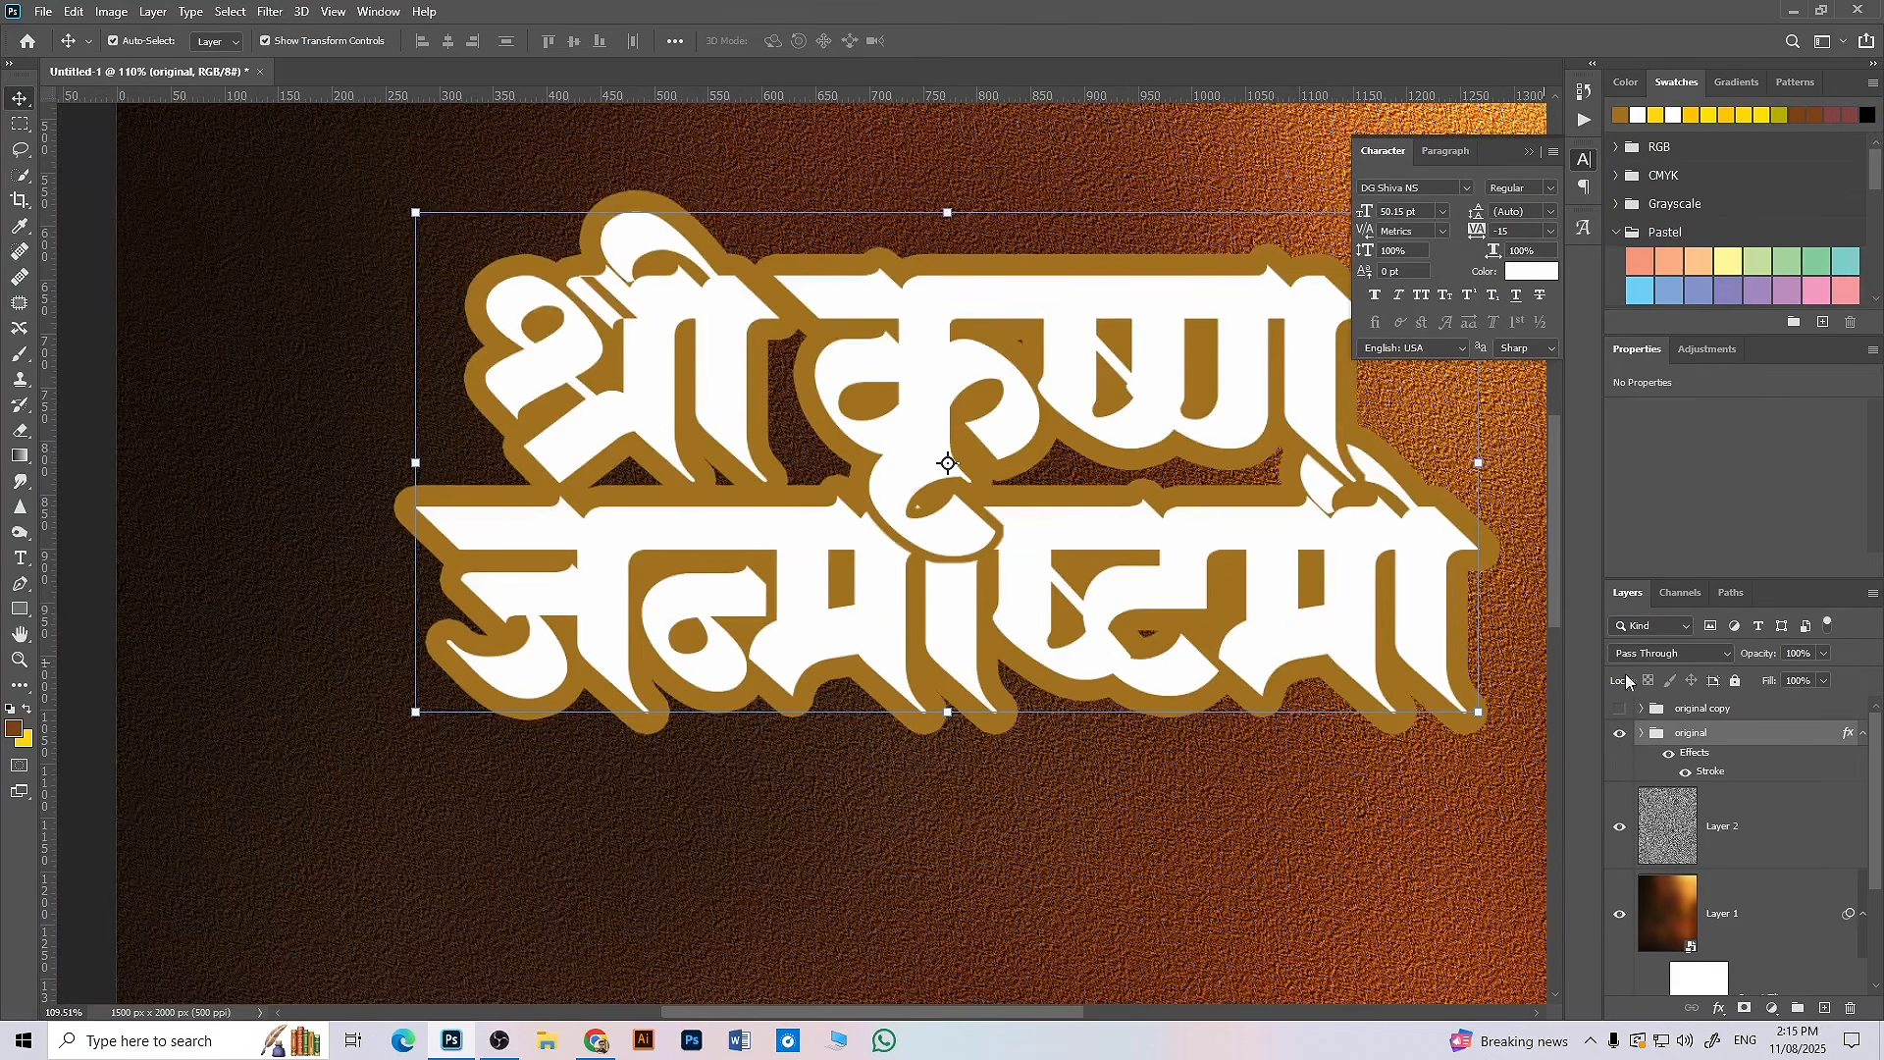
right_click(1721, 746)
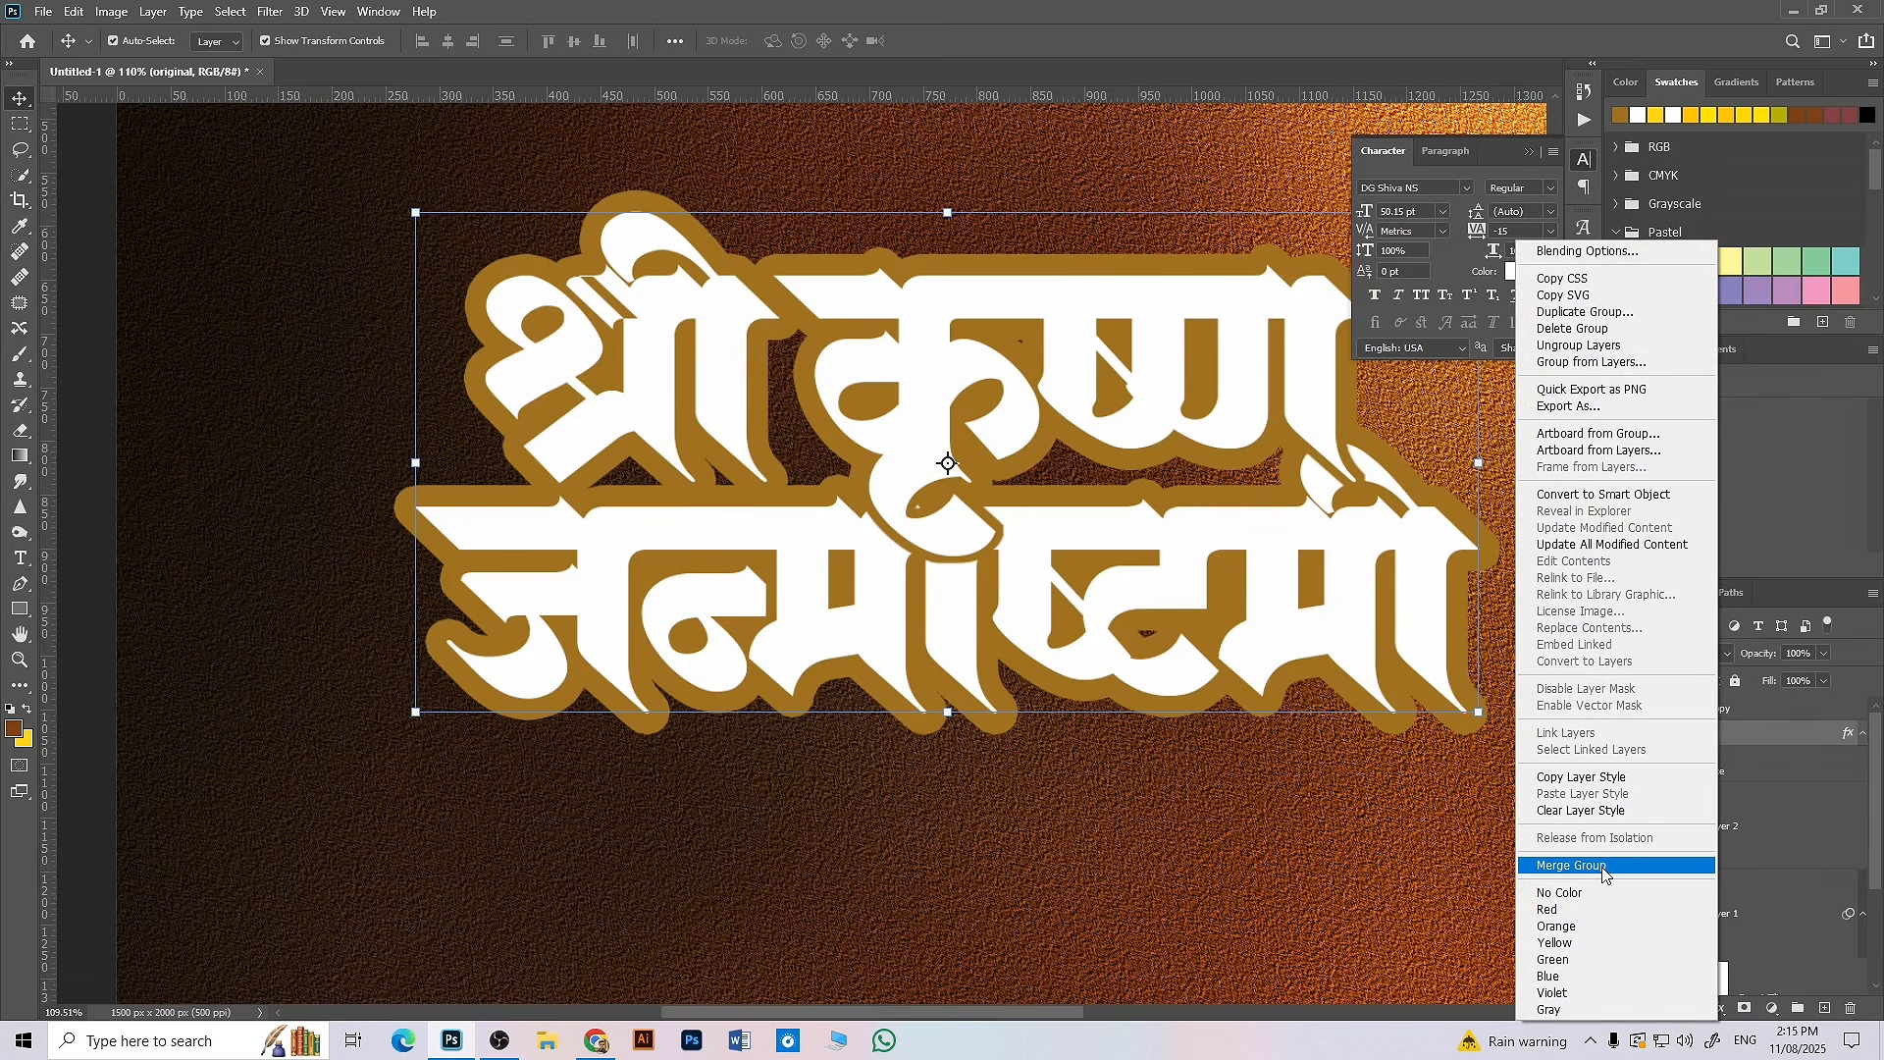
left_click(1603, 875)
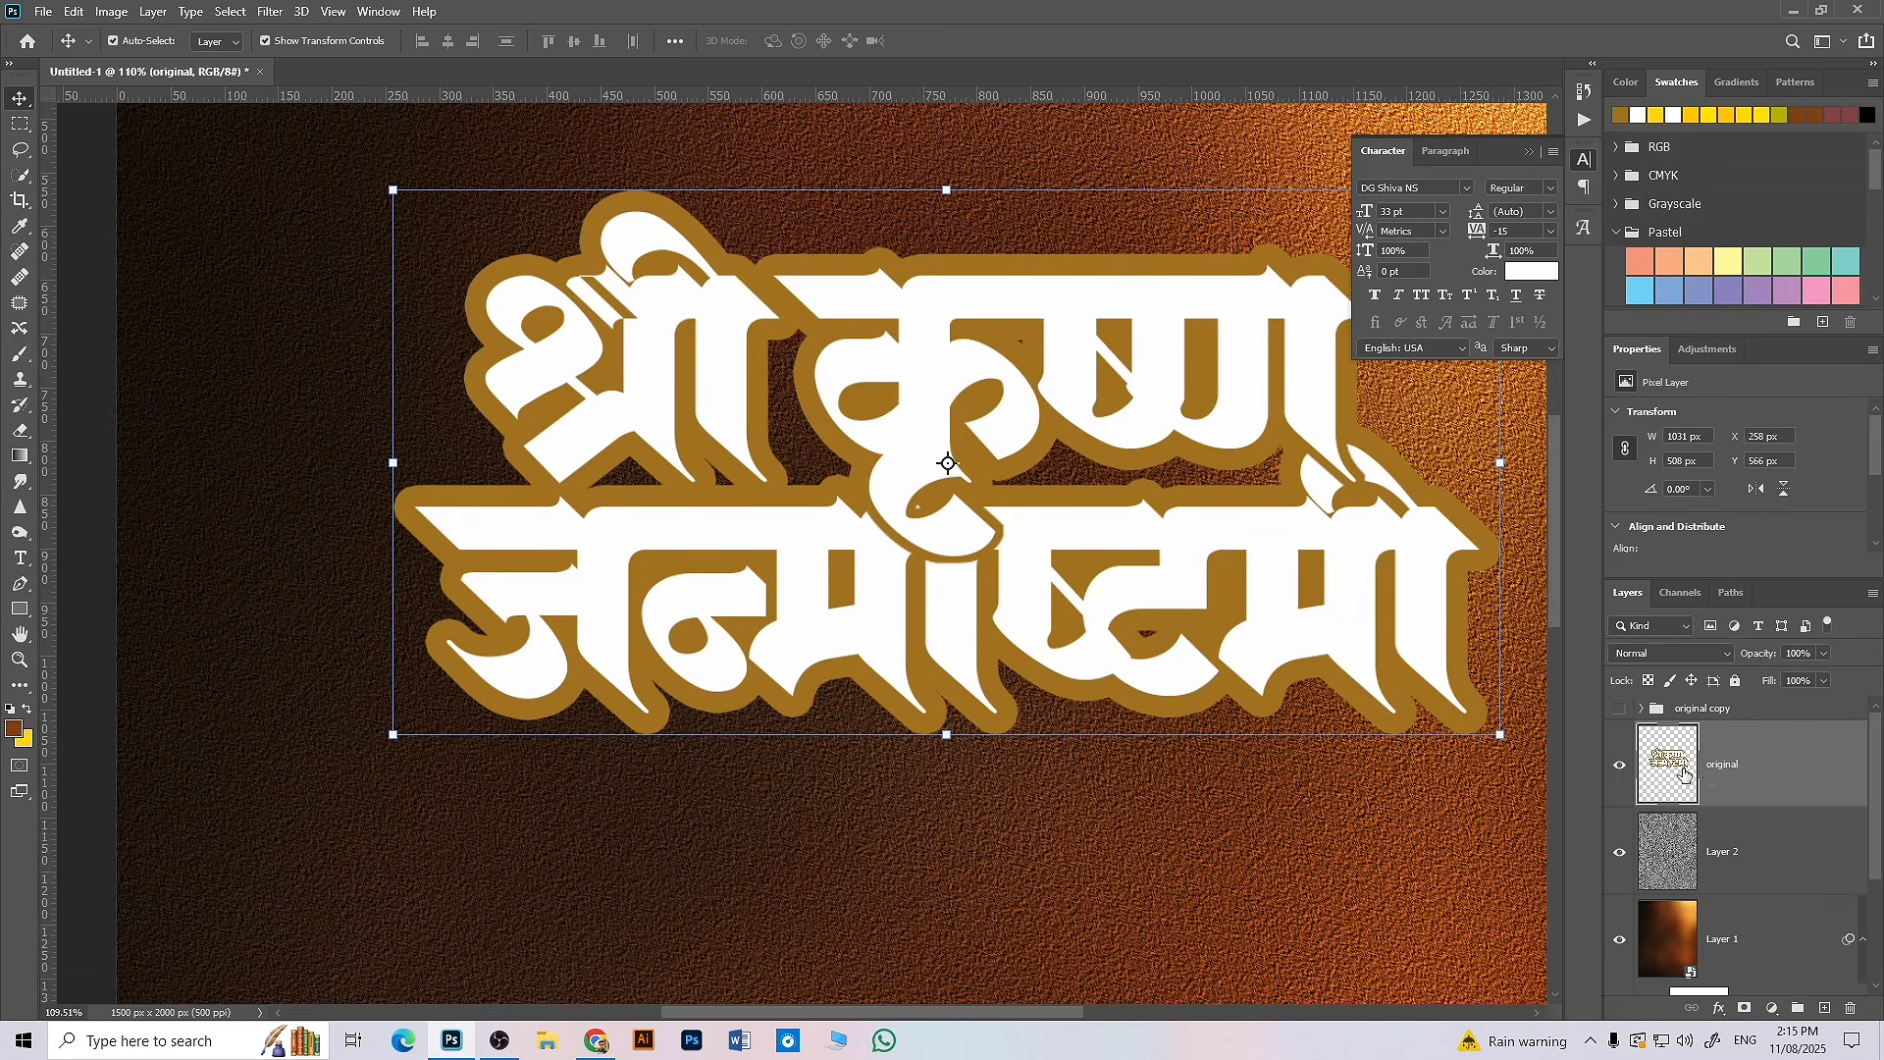
- Paint brown over the gaps around and within the title lettering on the original layer, using a 44 px brush with 100% hardness
scroll(938, 561, "up", 1)
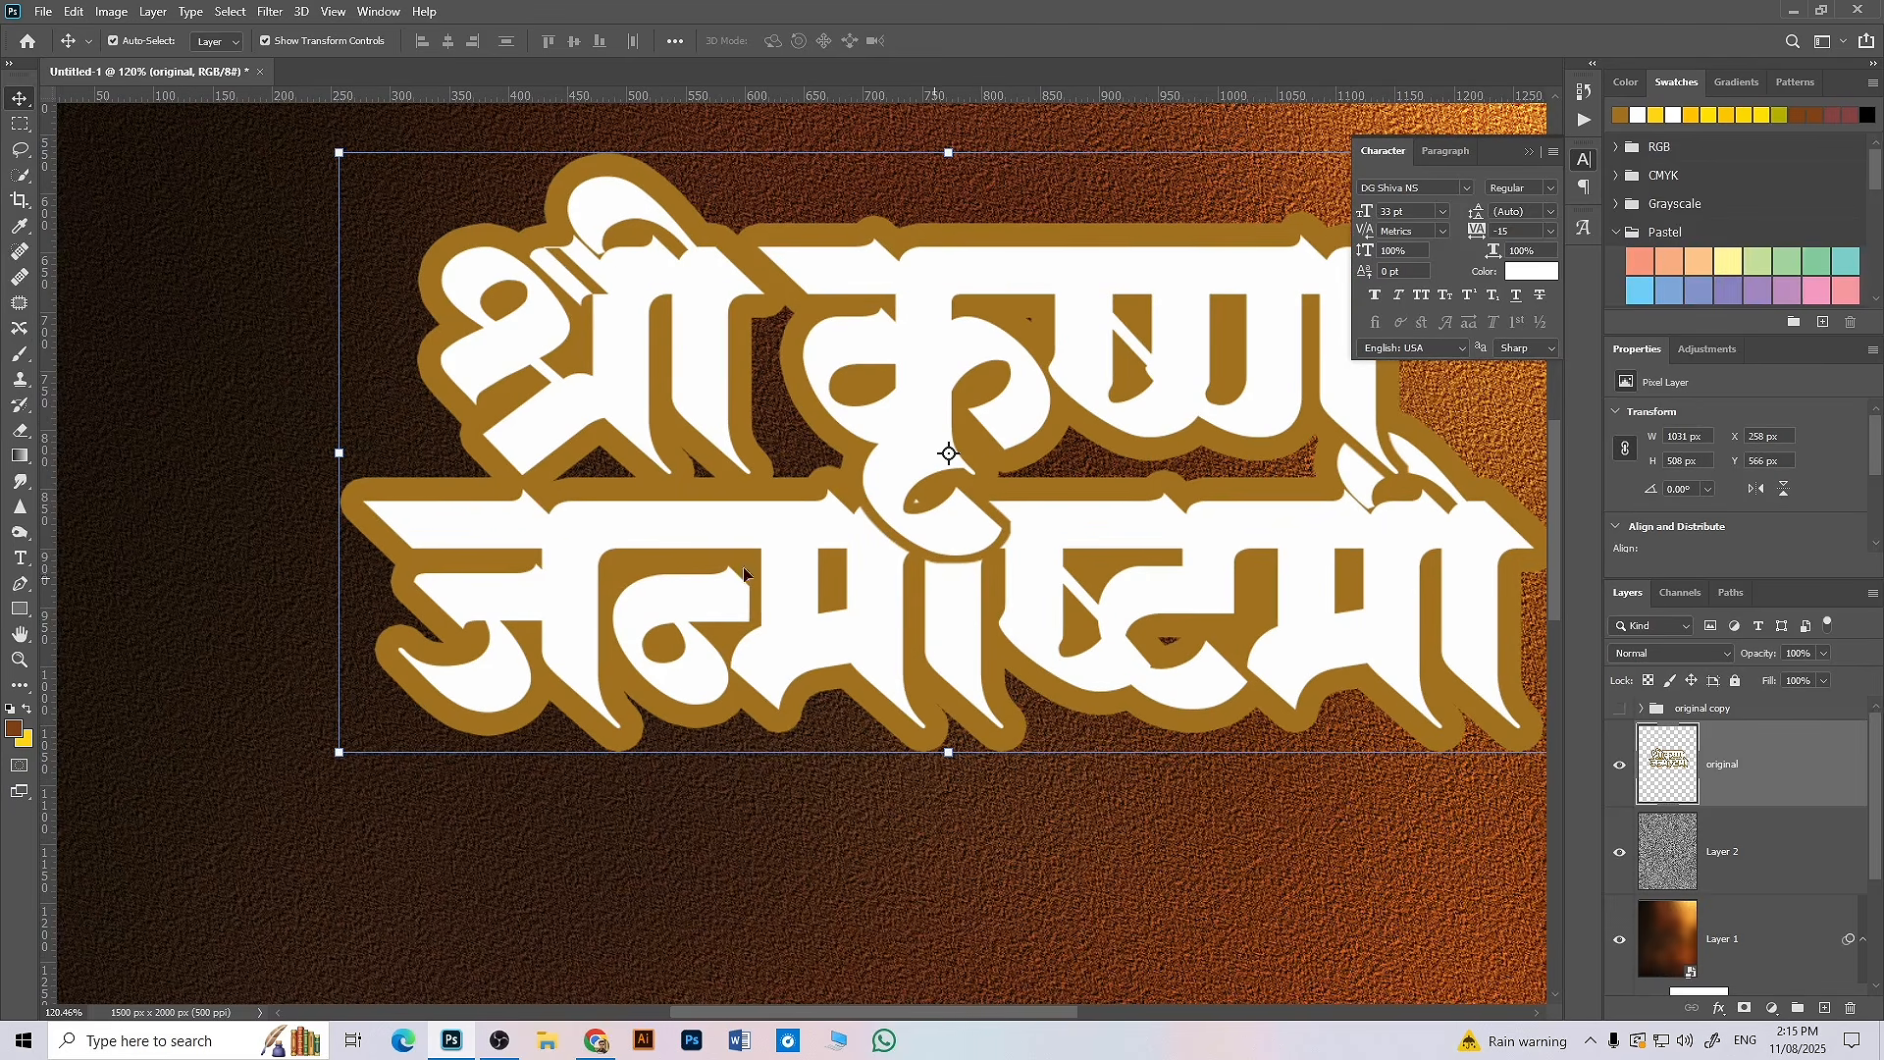
left_click(20, 353)
right_click(590, 461)
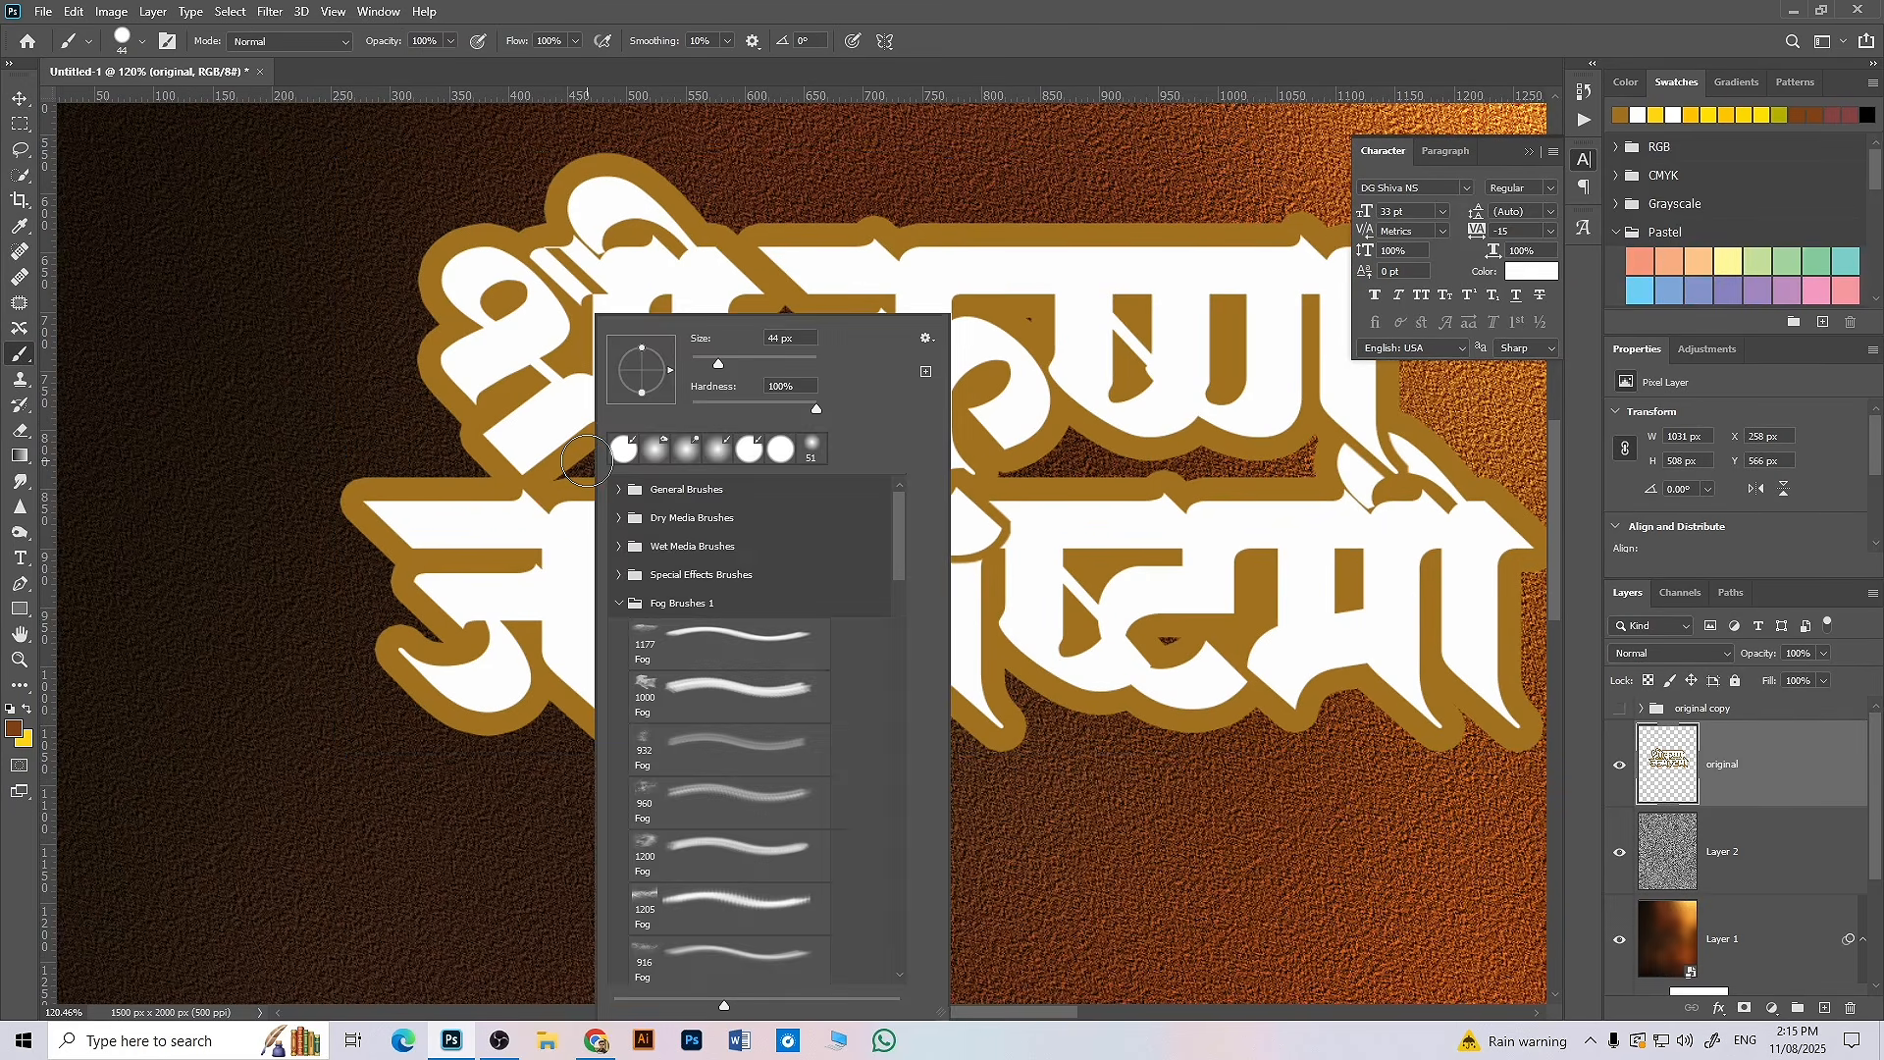
left_click(134, 44)
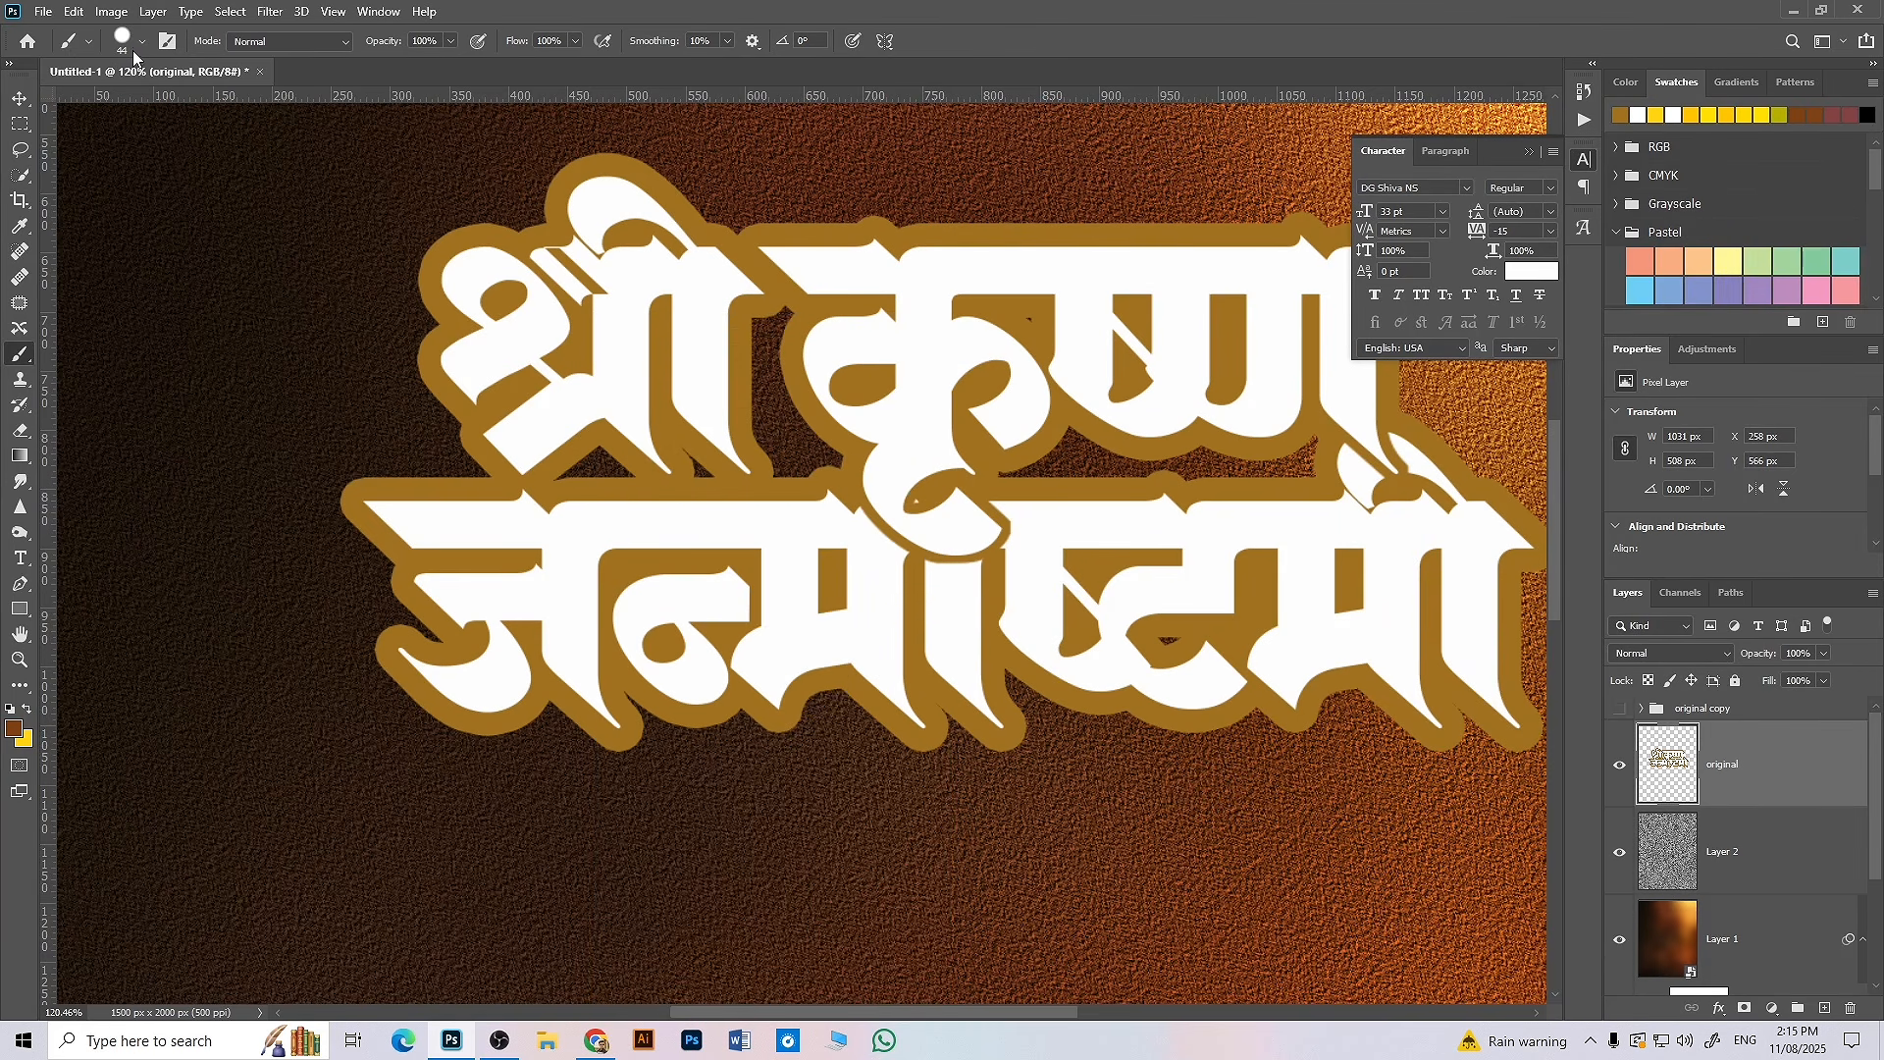
left_click(134, 44)
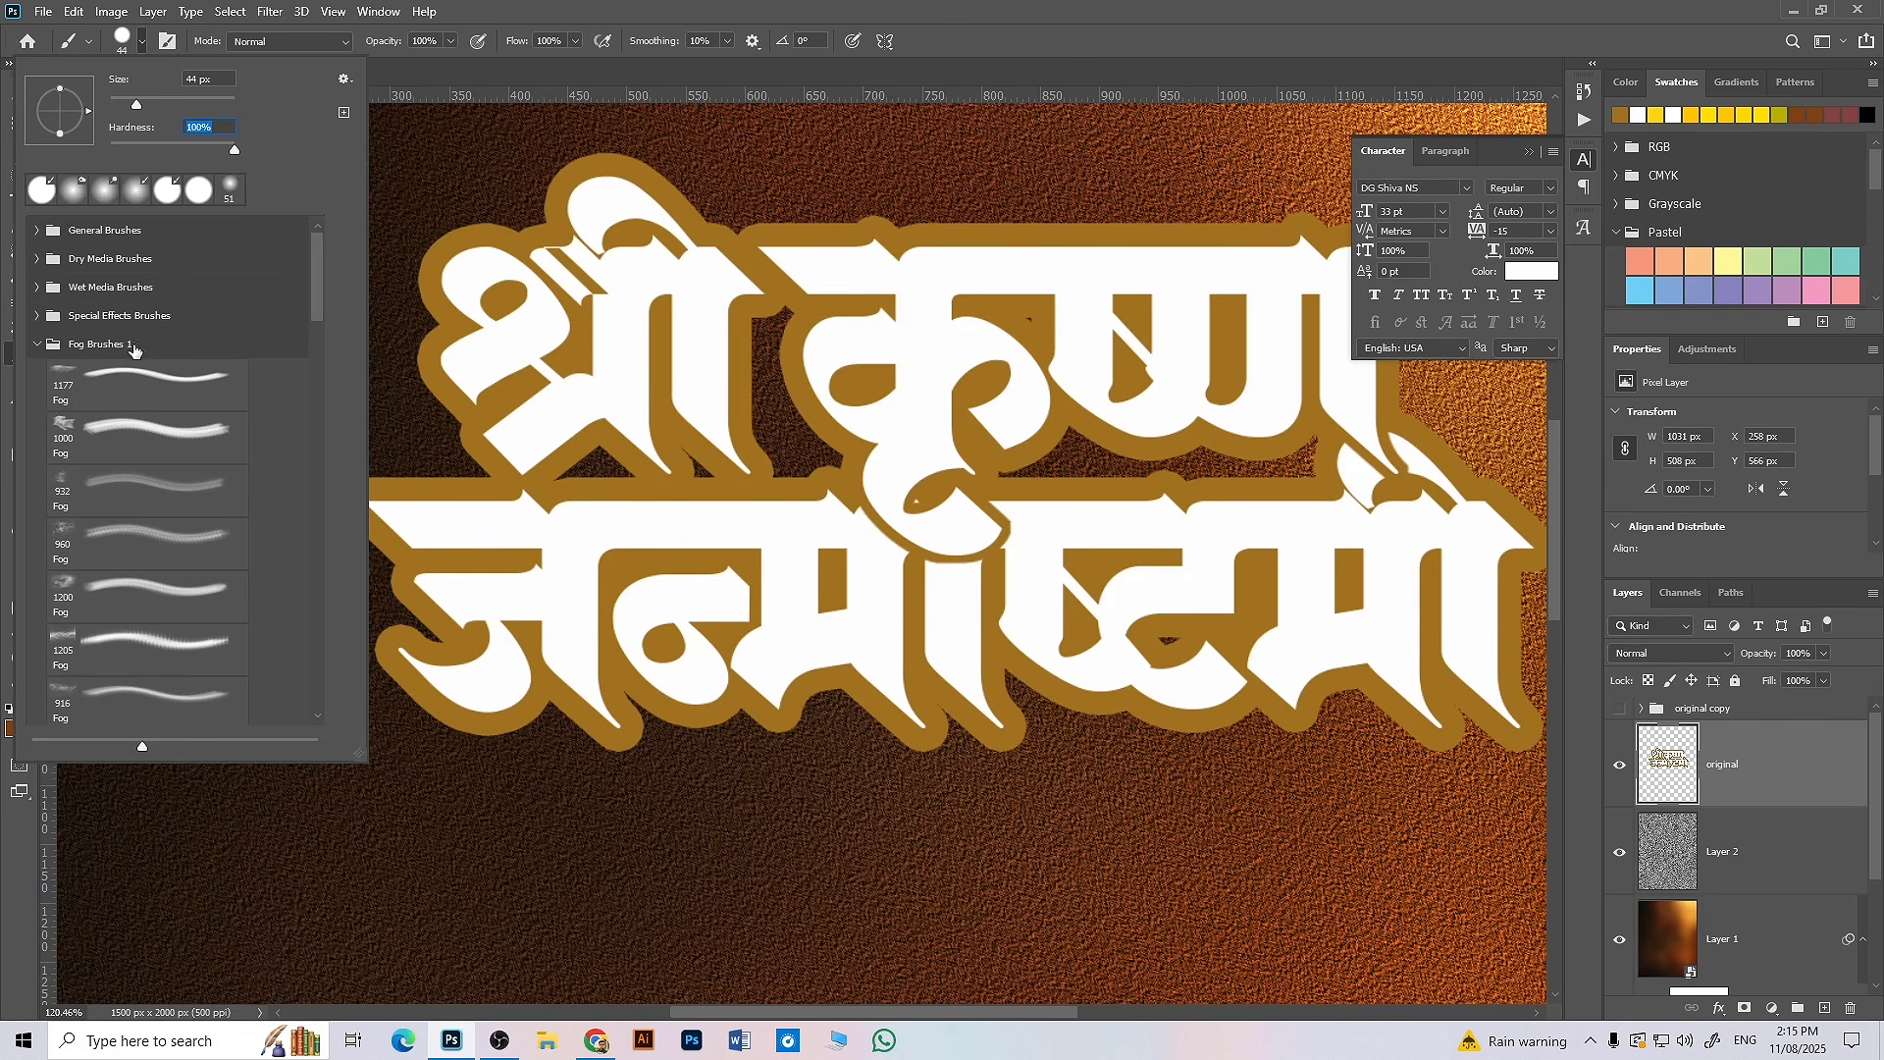
left_click_drag(579, 471, 619, 470)
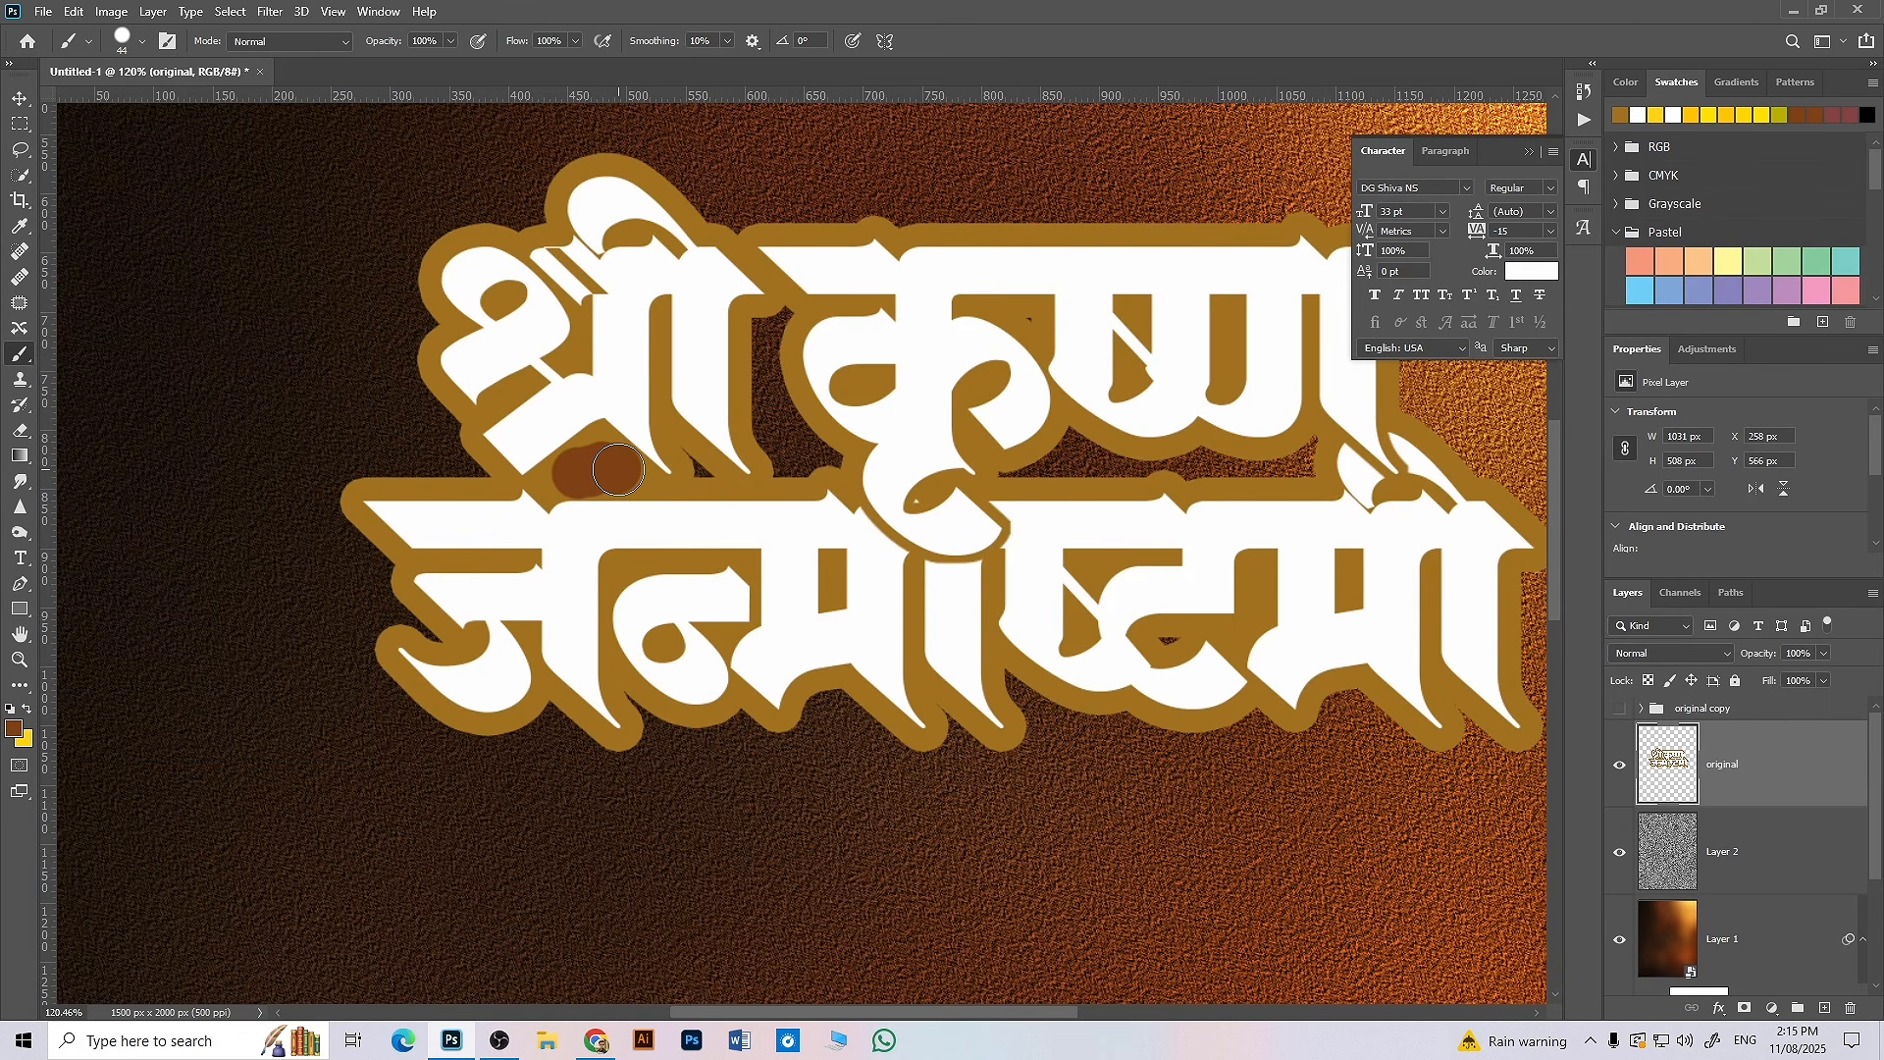
left_click(693, 466)
mouse_move(776, 332)
left_mouse_down()
mouse_move(780, 451)
mouse_move(821, 454)
mouse_move(795, 420)
mouse_move(832, 467)
left_mouse_up()
left_click_drag(986, 343, 1052, 324)
mouse_move(1001, 453)
left_mouse_down()
mouse_move(1315, 438)
mouse_move(1193, 481)
mouse_move(1001, 461)
mouse_move(1104, 464)
left_mouse_up()
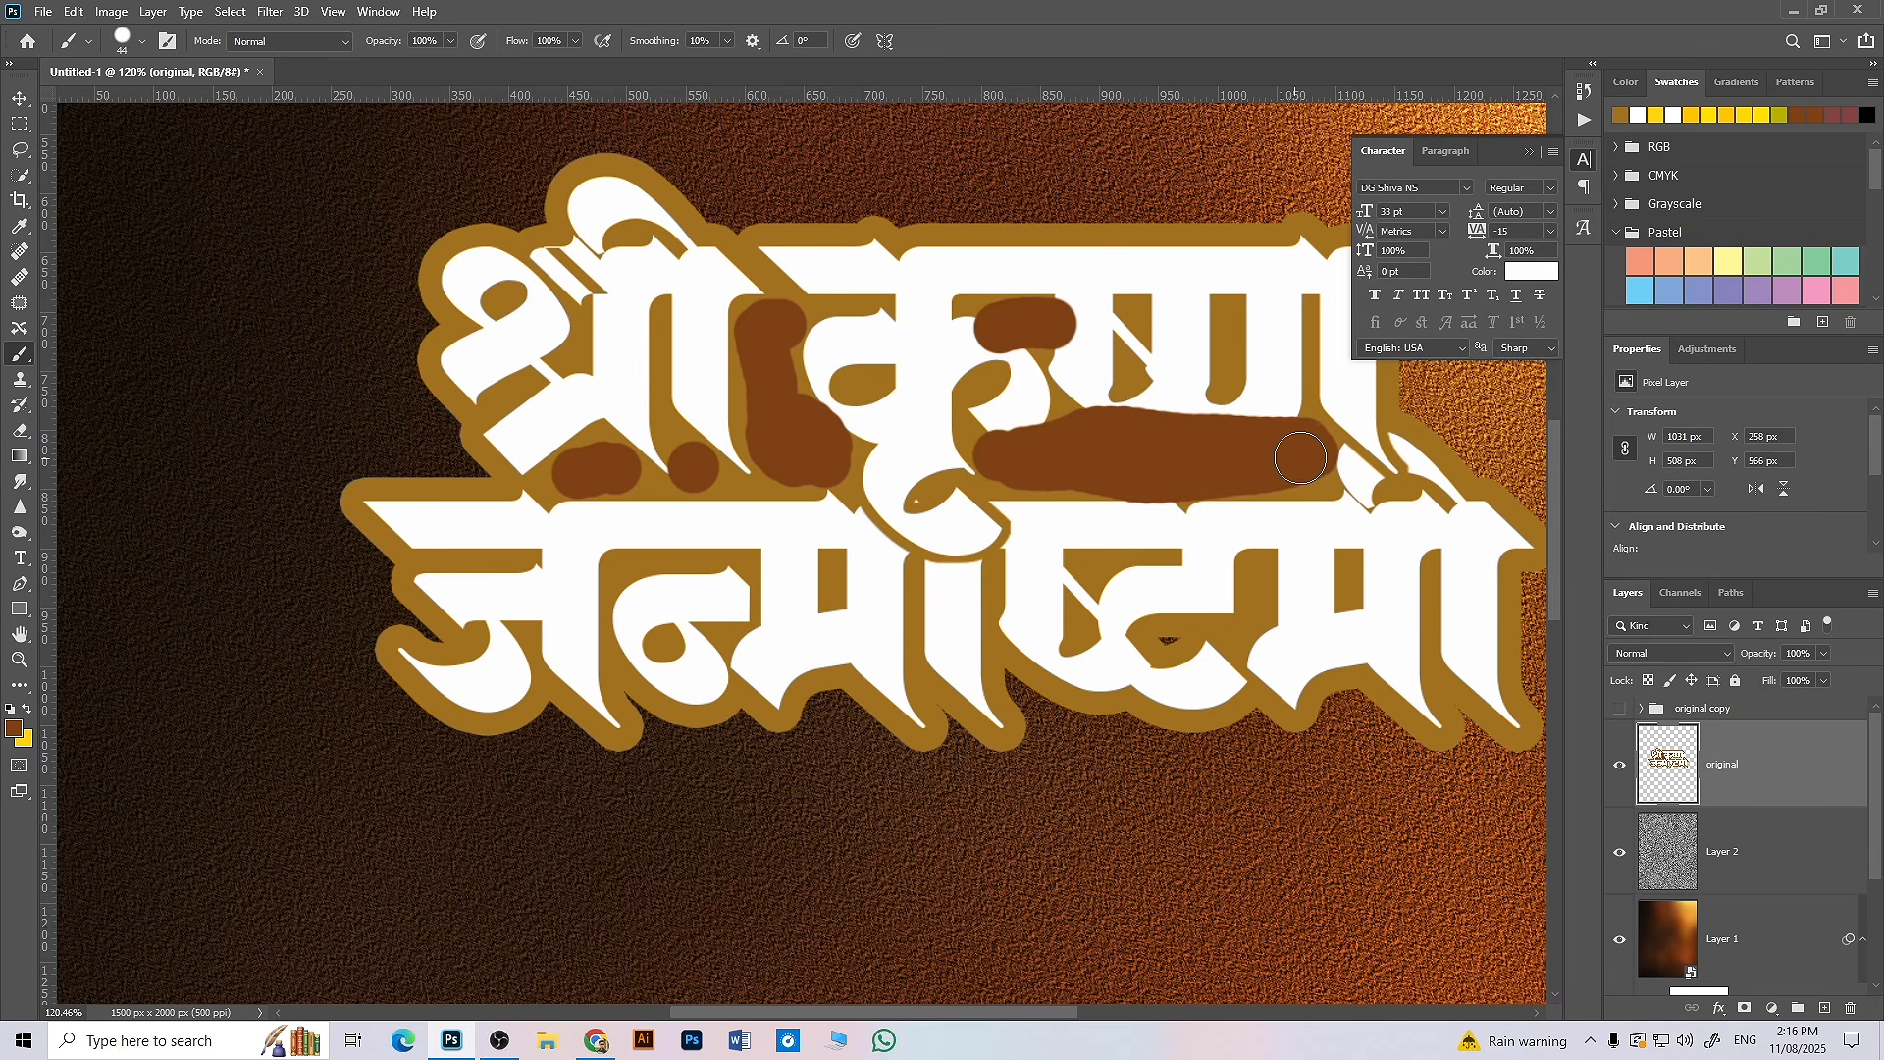
scroll(899, 516, "down", 3)
left_click(1102, 615)
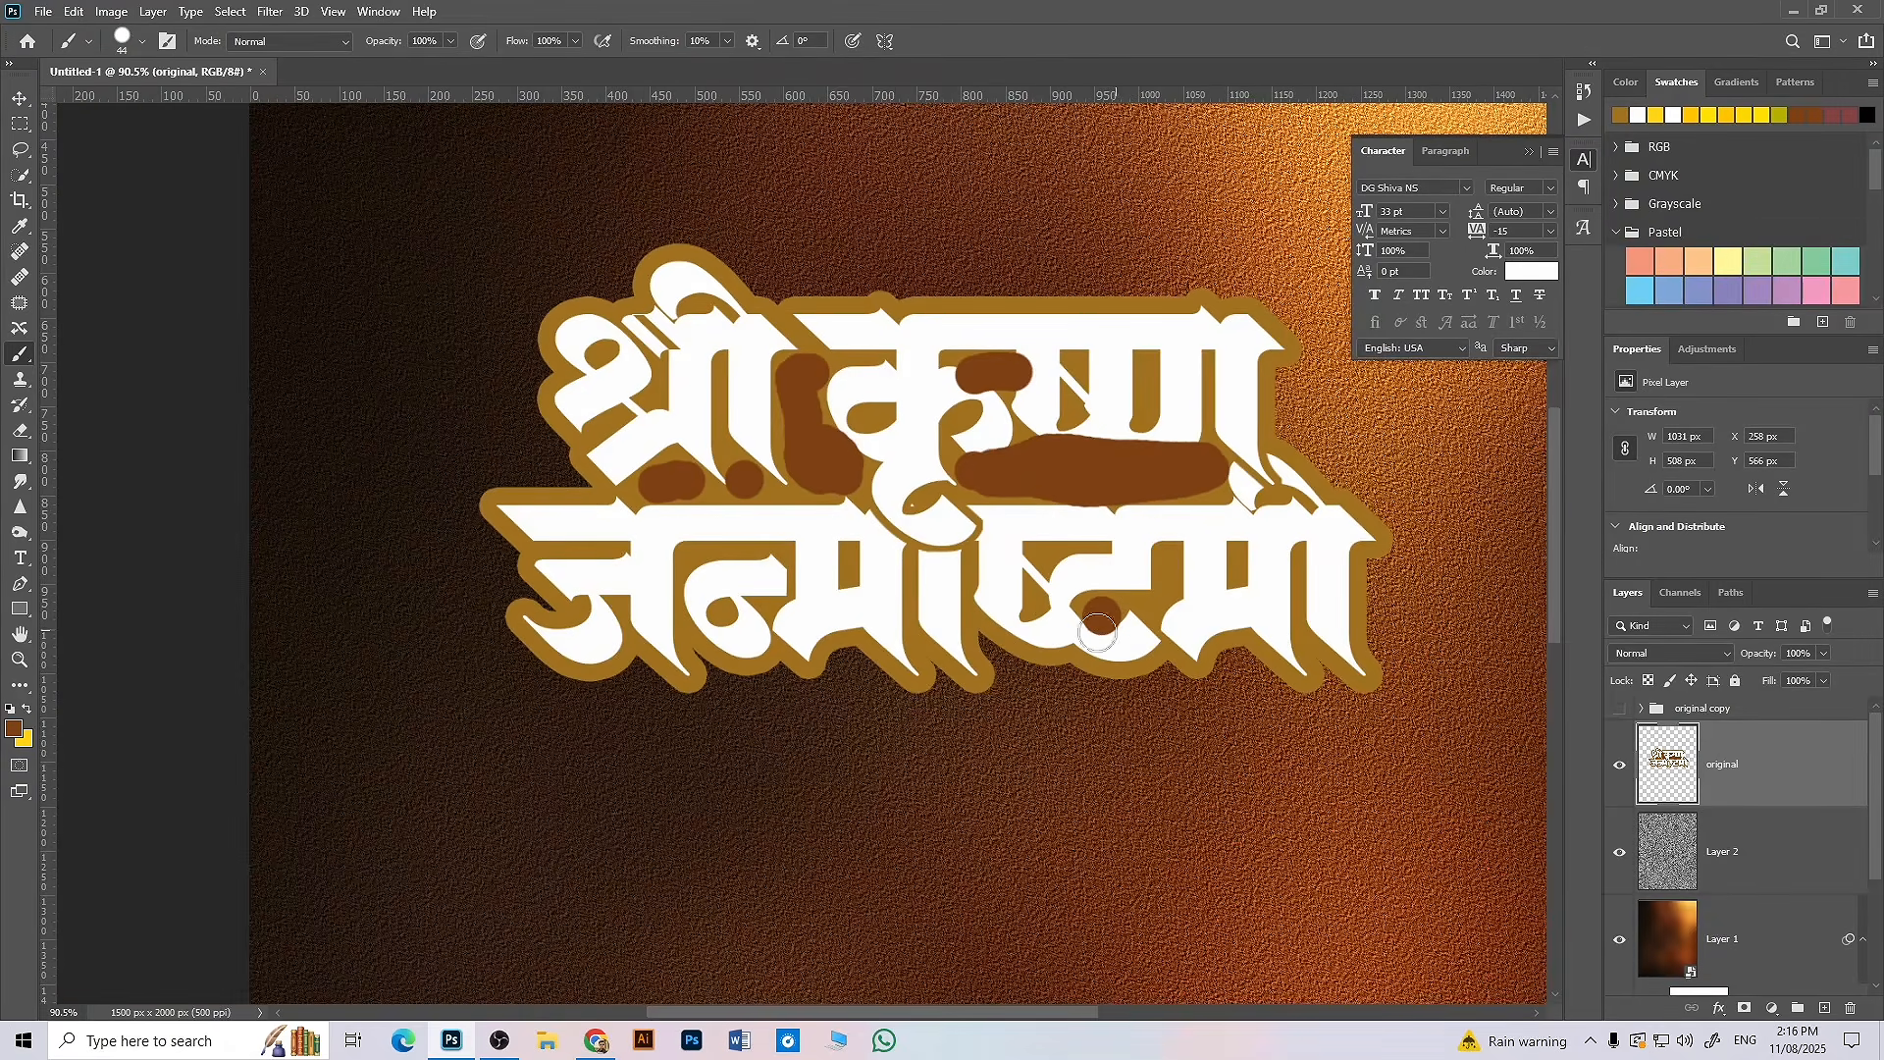
scroll(981, 603, "down", 3)
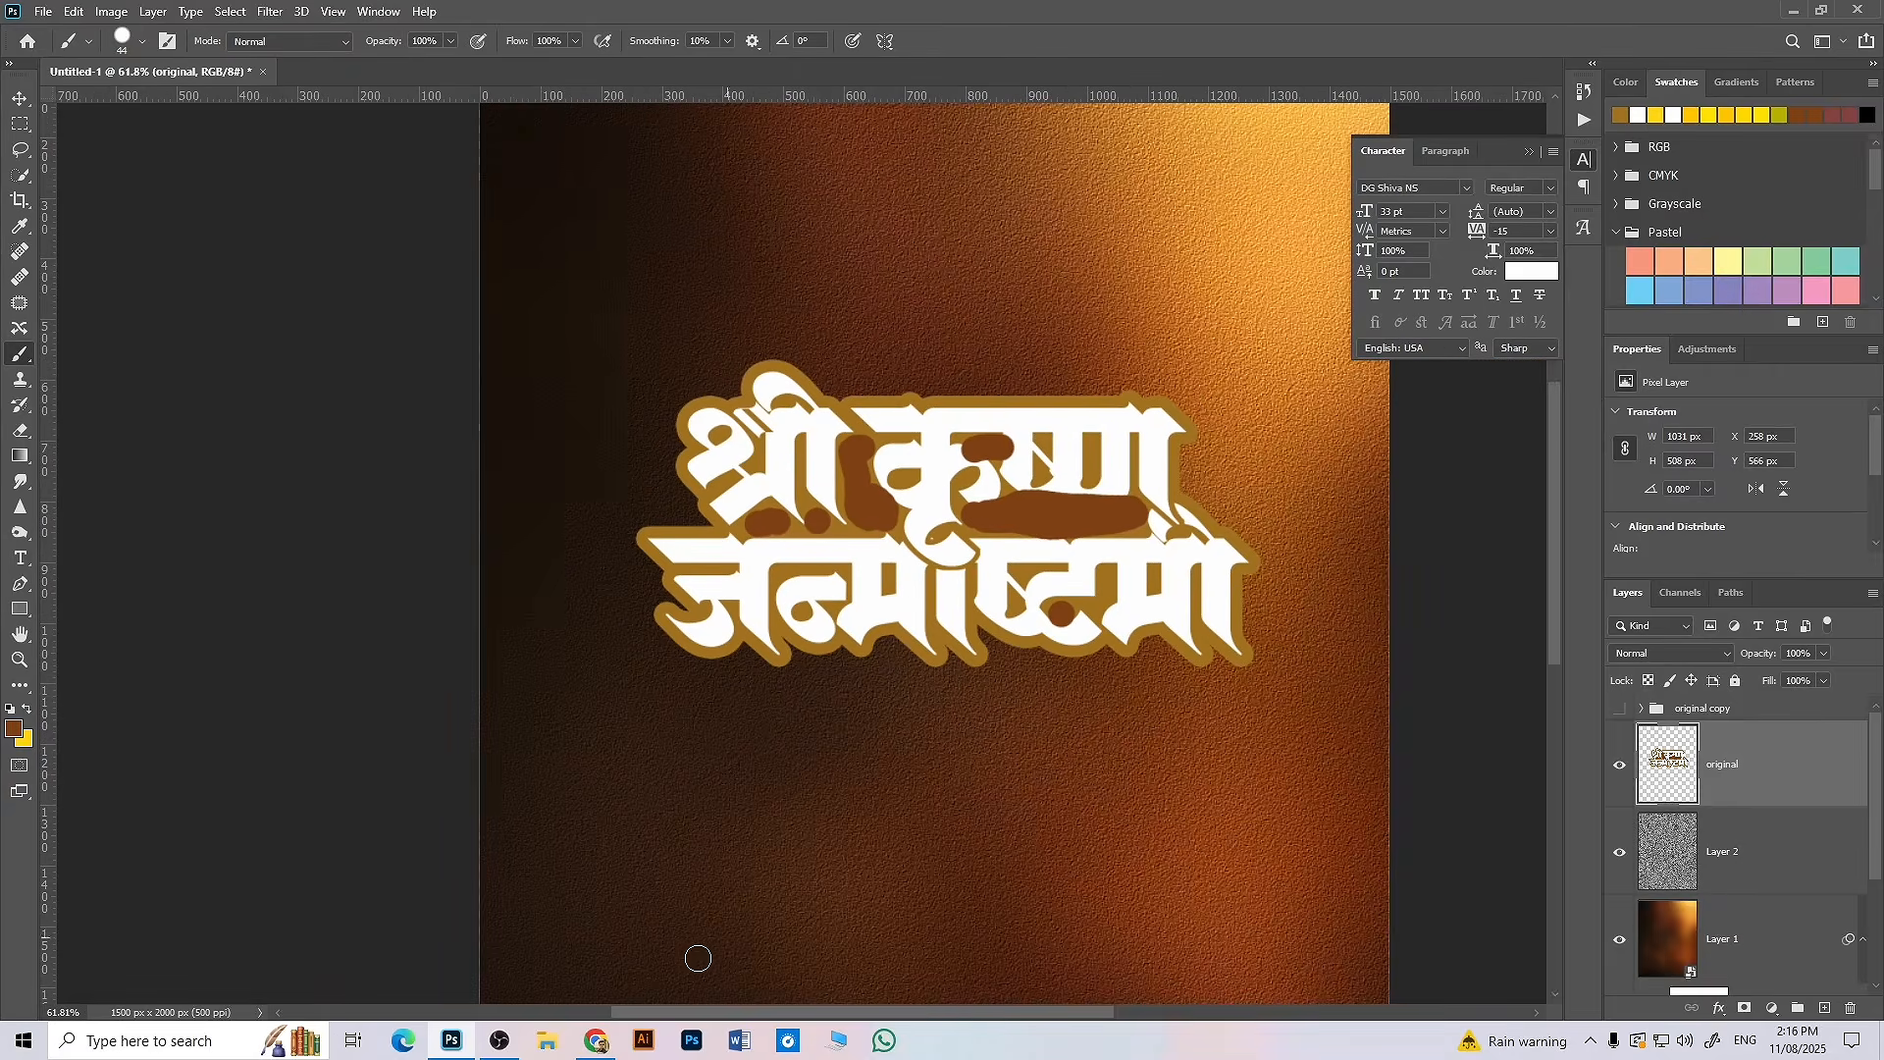
- Switch to Pinterest in Chrome, search for "dark poster background" and look through the resulting images
left_click(595, 1040)
left_click(310, 665)
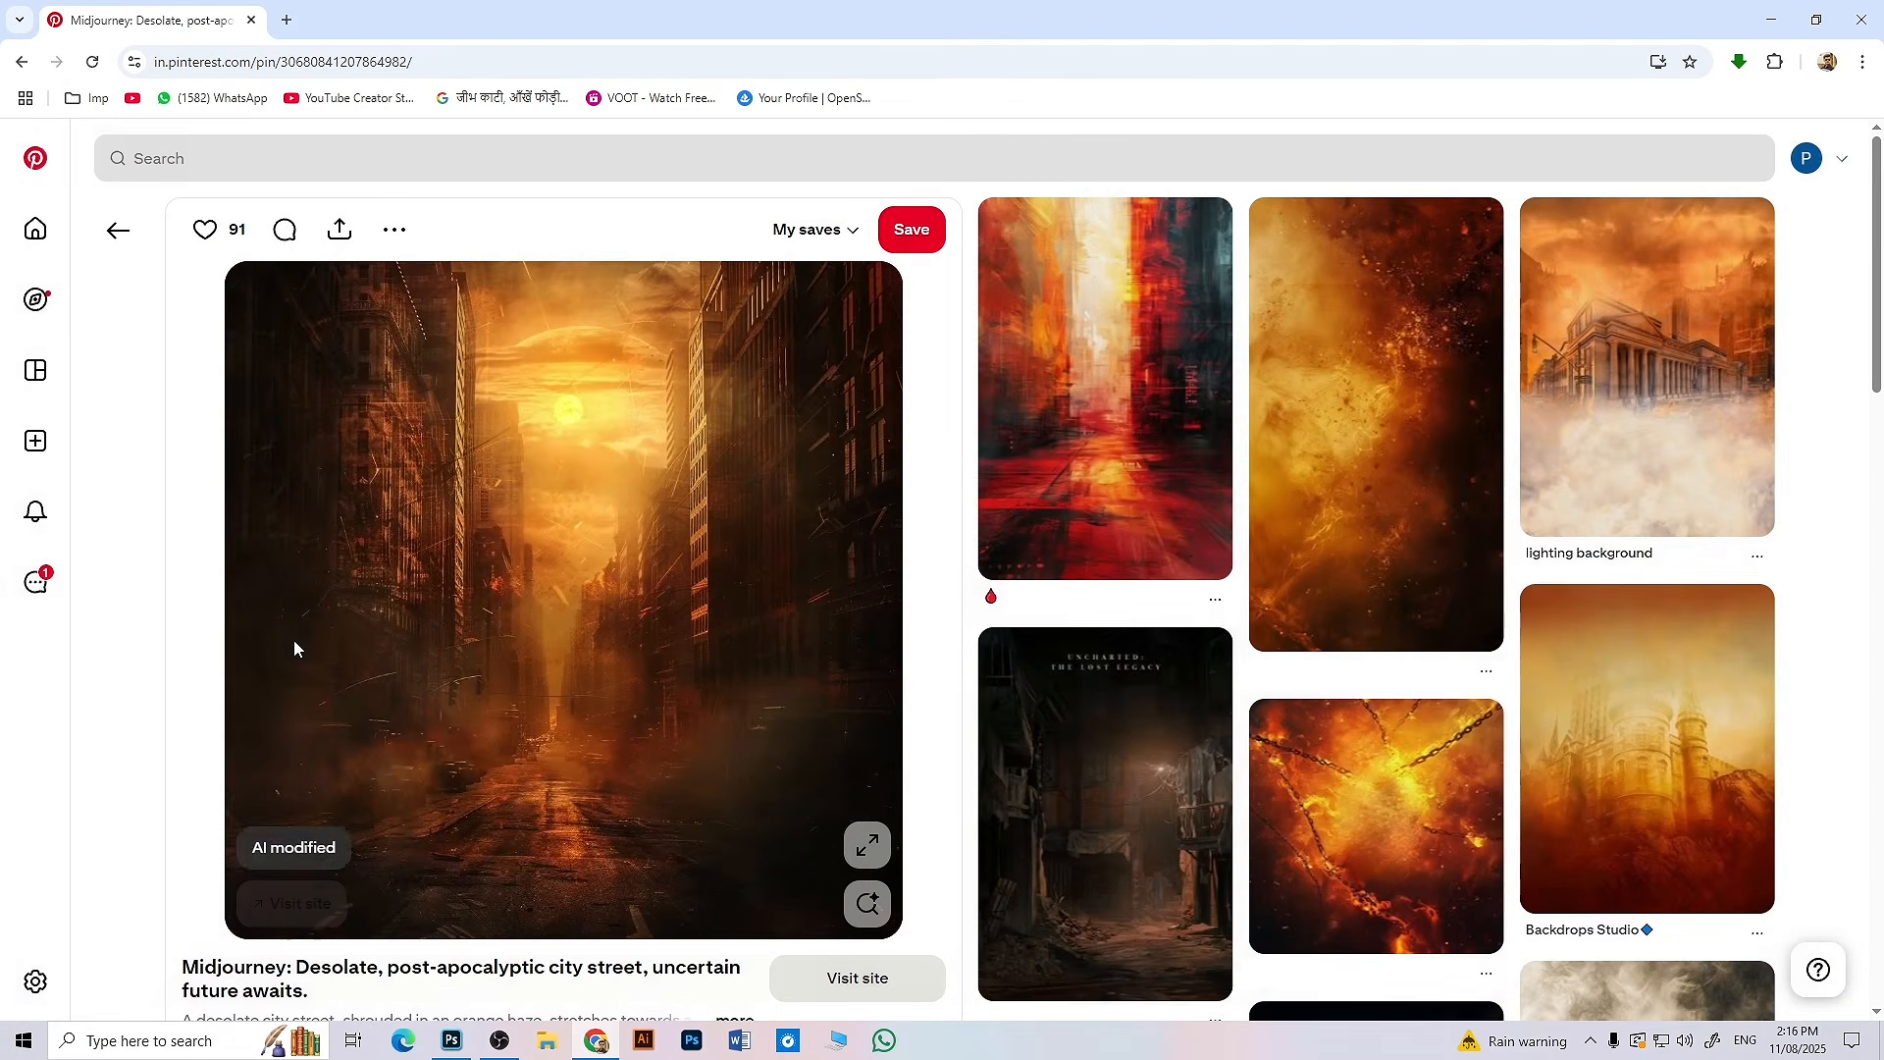
left_click(180, 166)
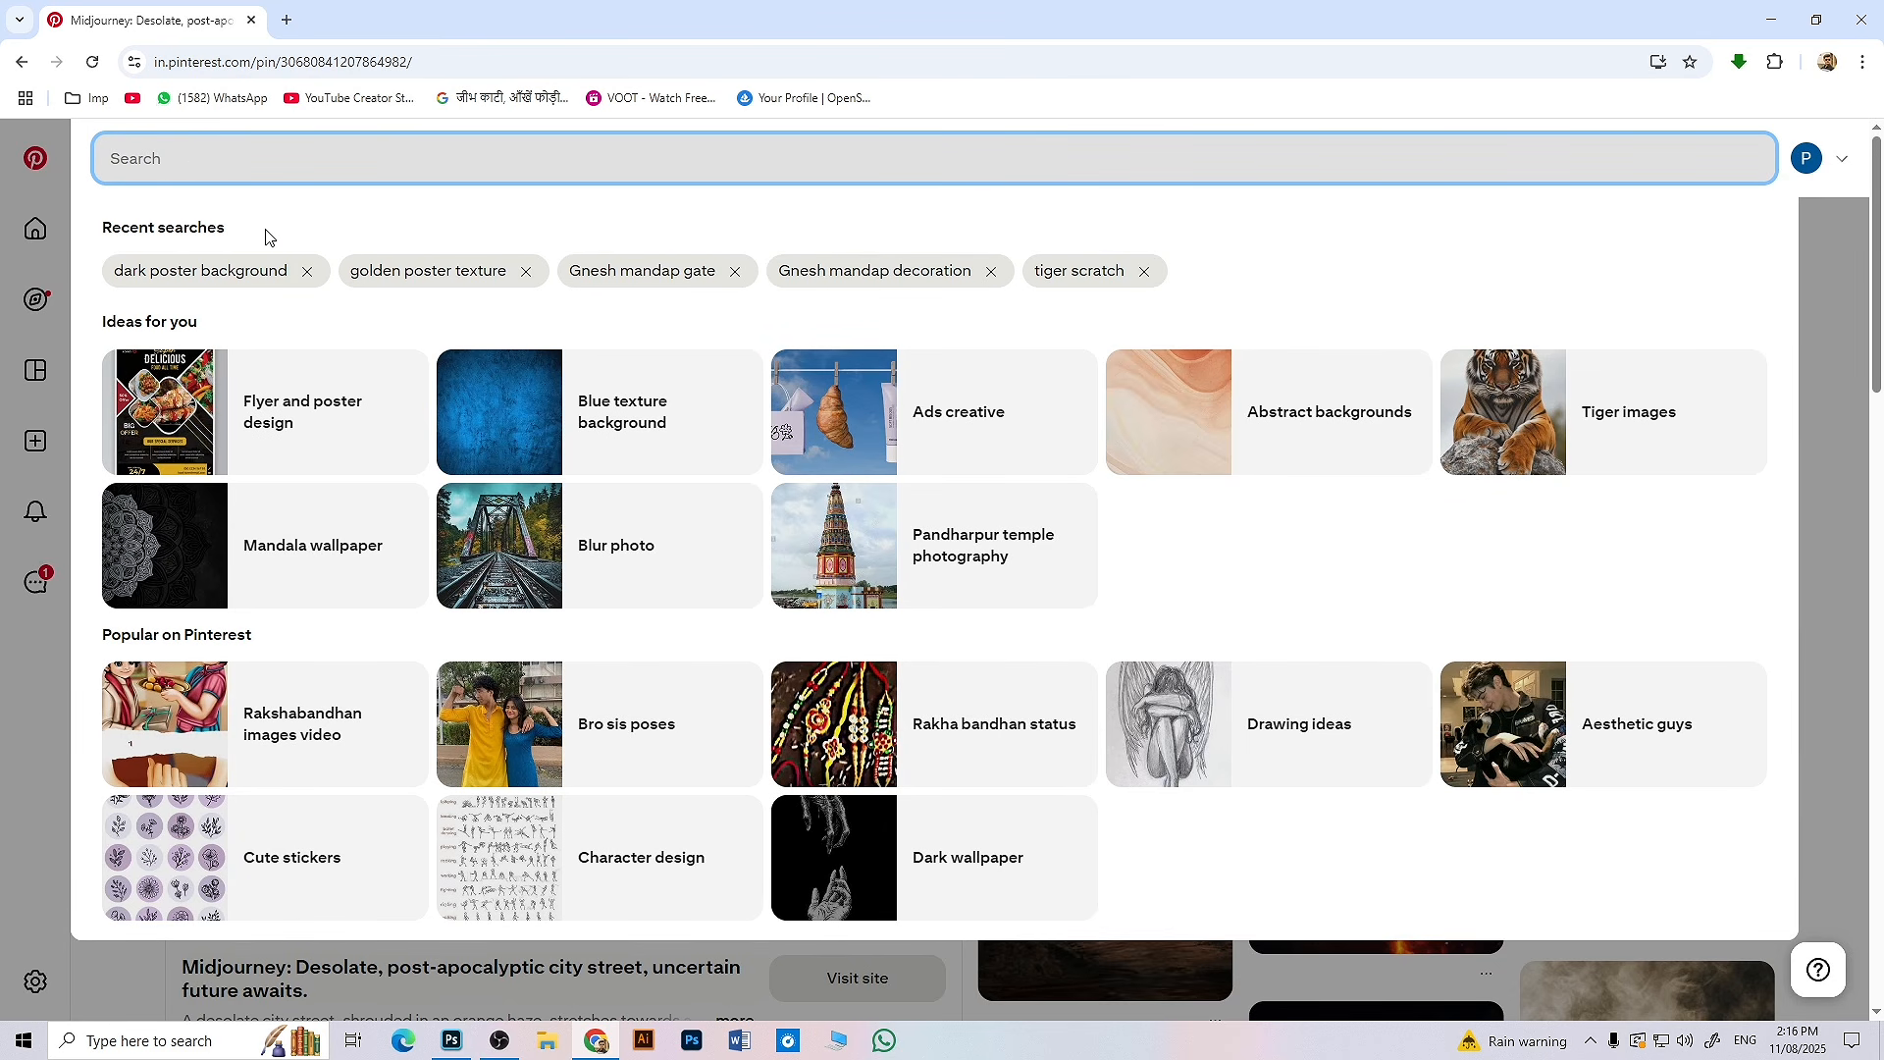
left_click(220, 271)
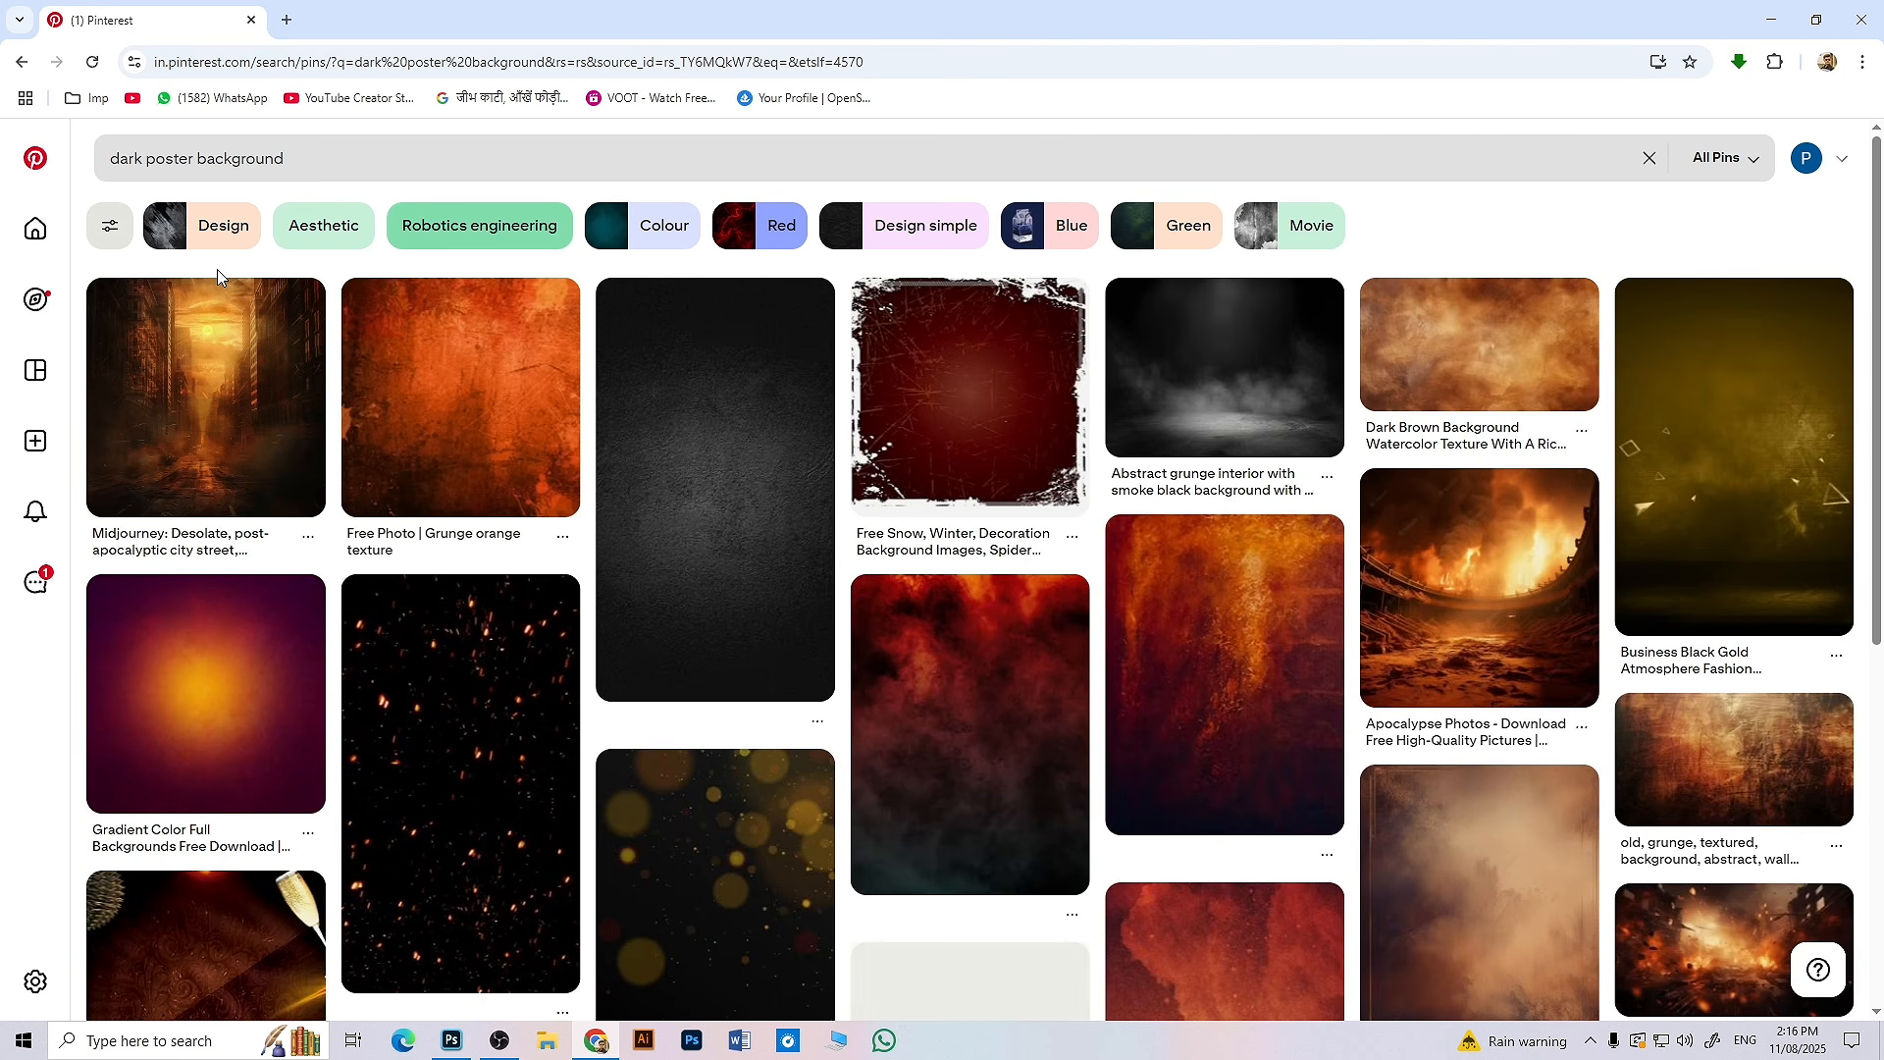
scroll(821, 563, "down", 4)
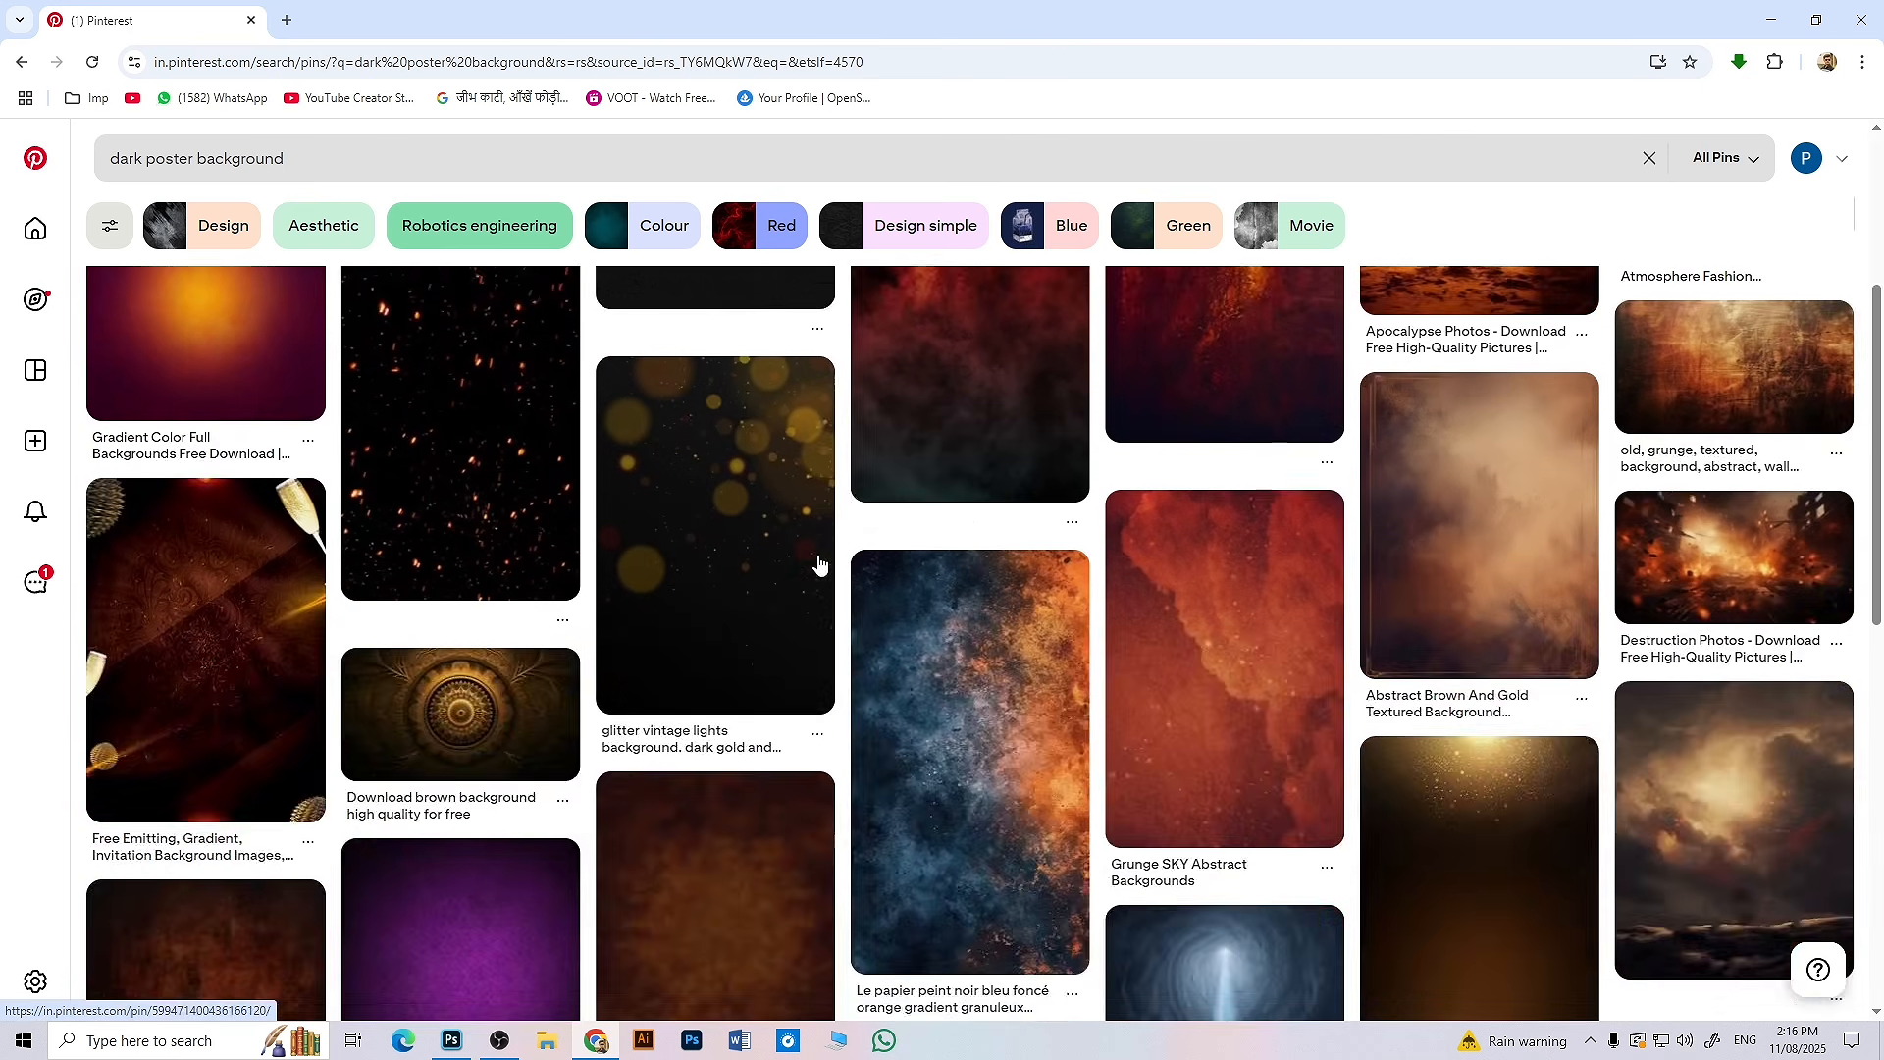
scroll(821, 564, "up", 4)
scroll(490, 952, "down", 4)
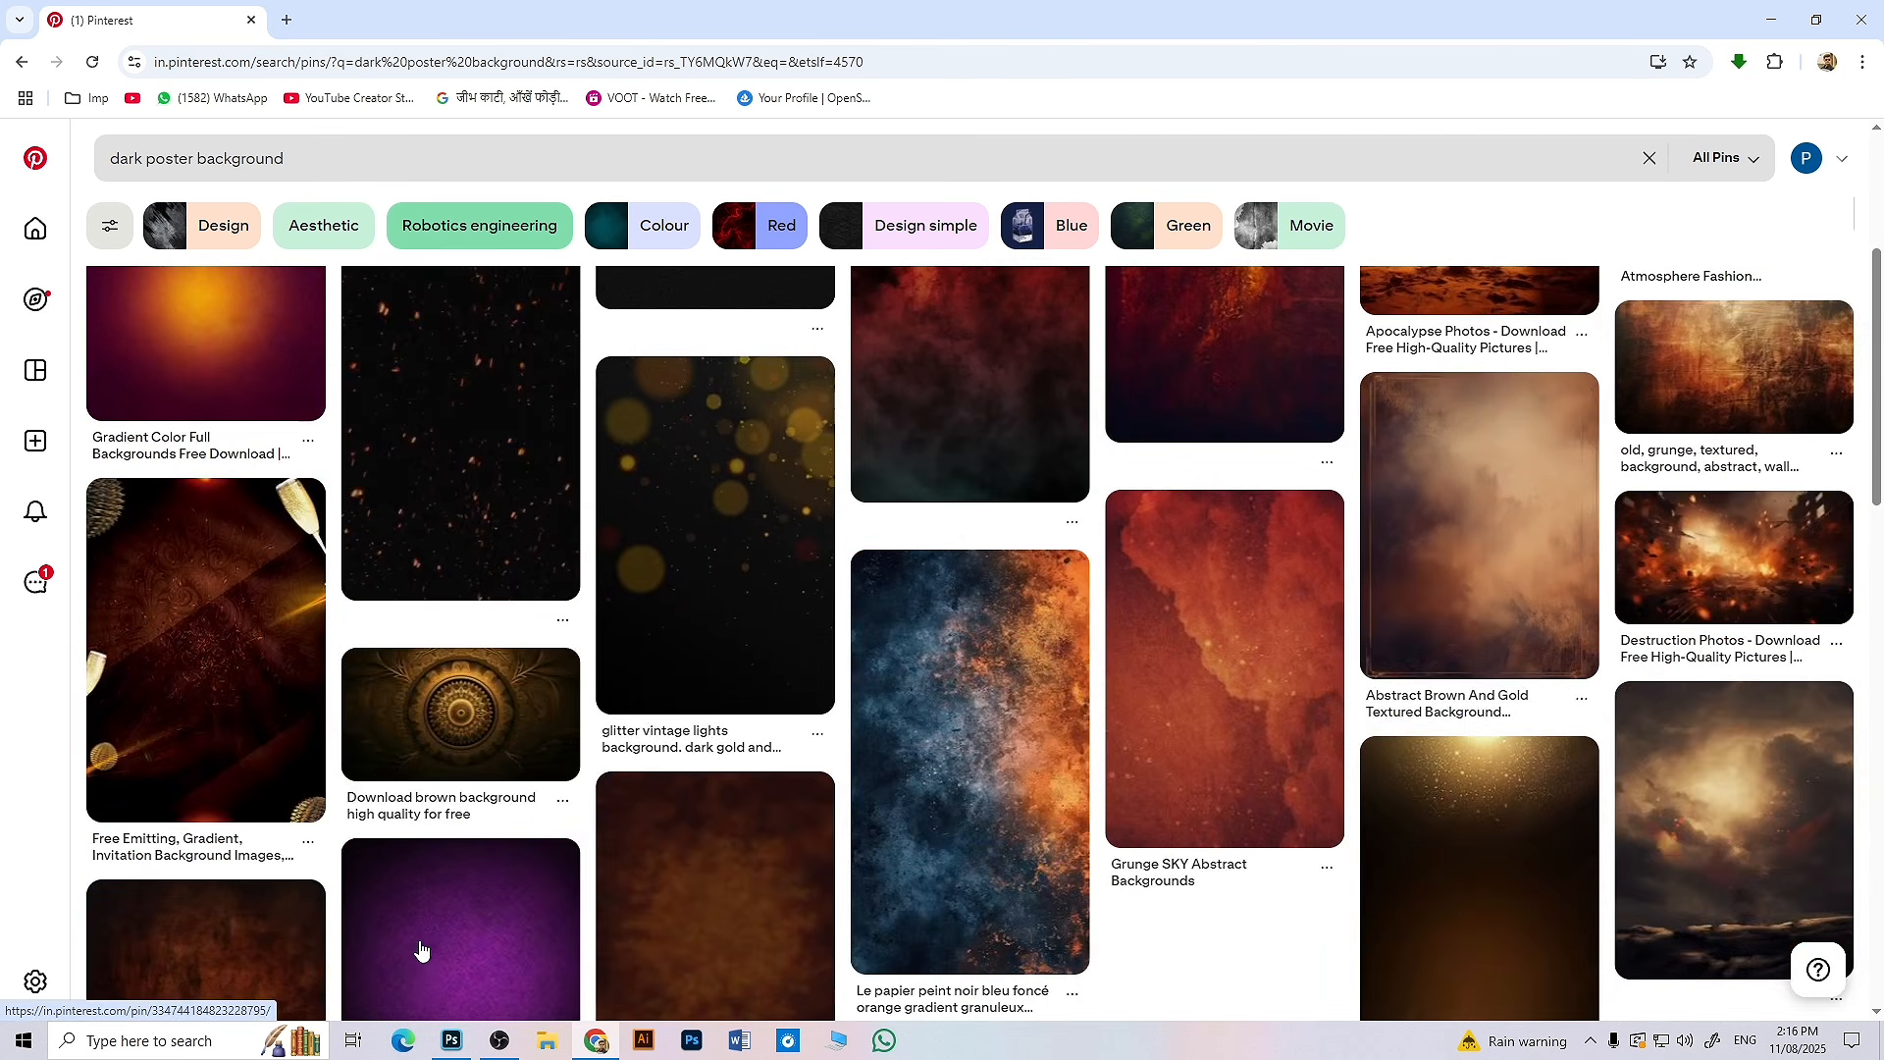
- Open the dark ornate party invitation background with champagne glasses, view it larger and copy the image
left_click(227, 761)
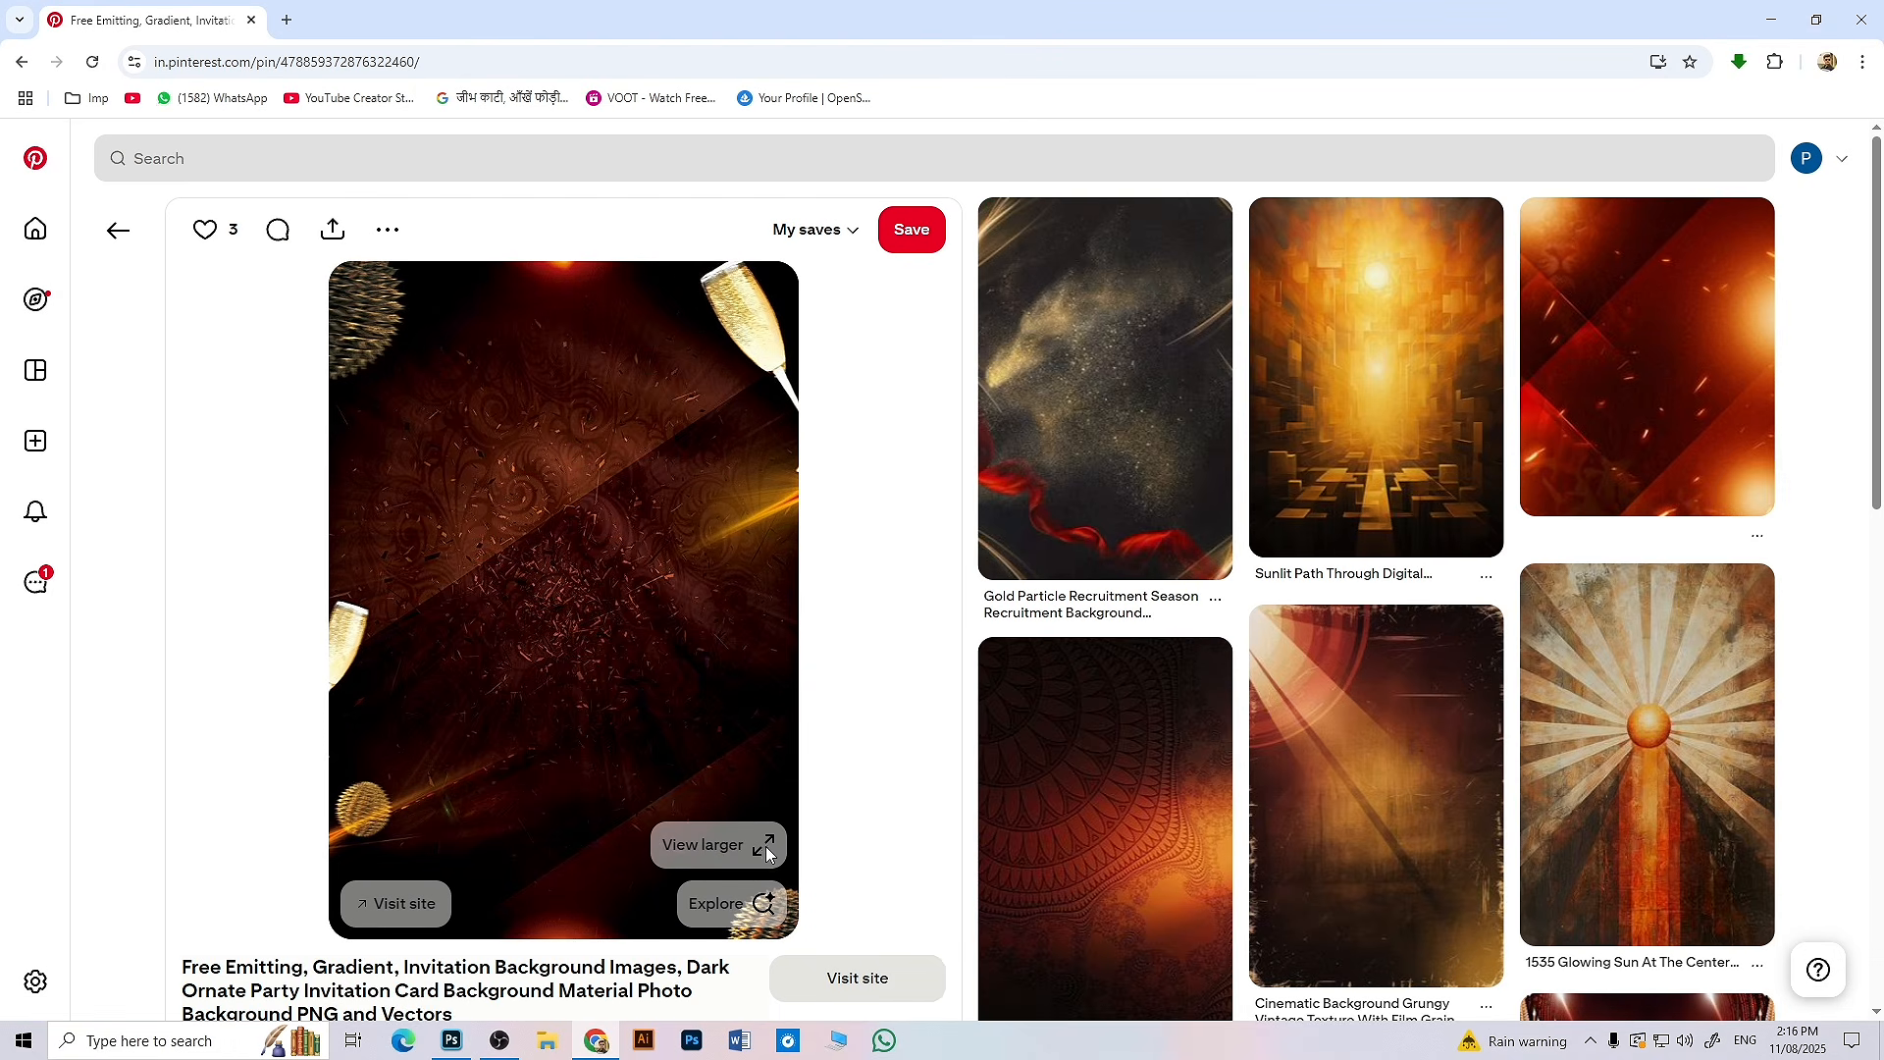
left_click(763, 844)
right_click(969, 615)
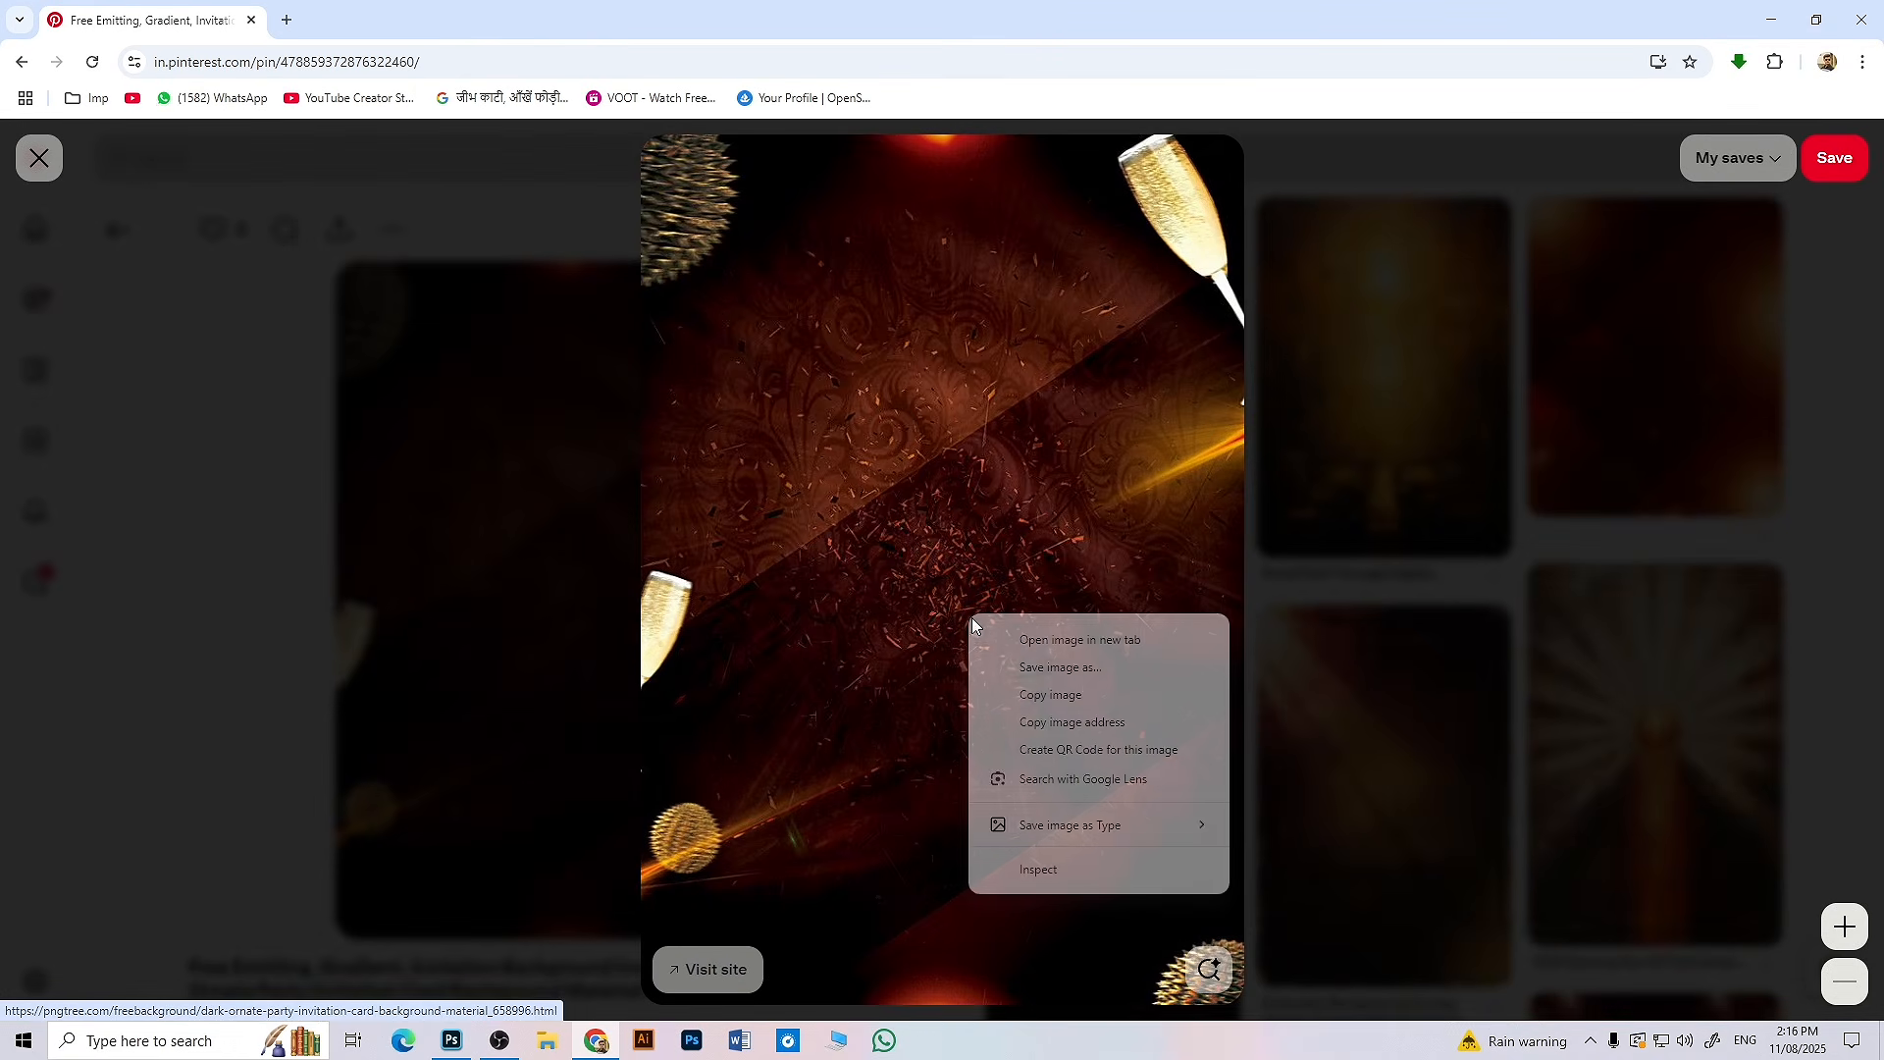
left_click(1011, 699)
- Switch to Photoshop, paste the copied ornate image above the title, rotate it -90° and scale it to 114.93%
left_click(451, 1042)
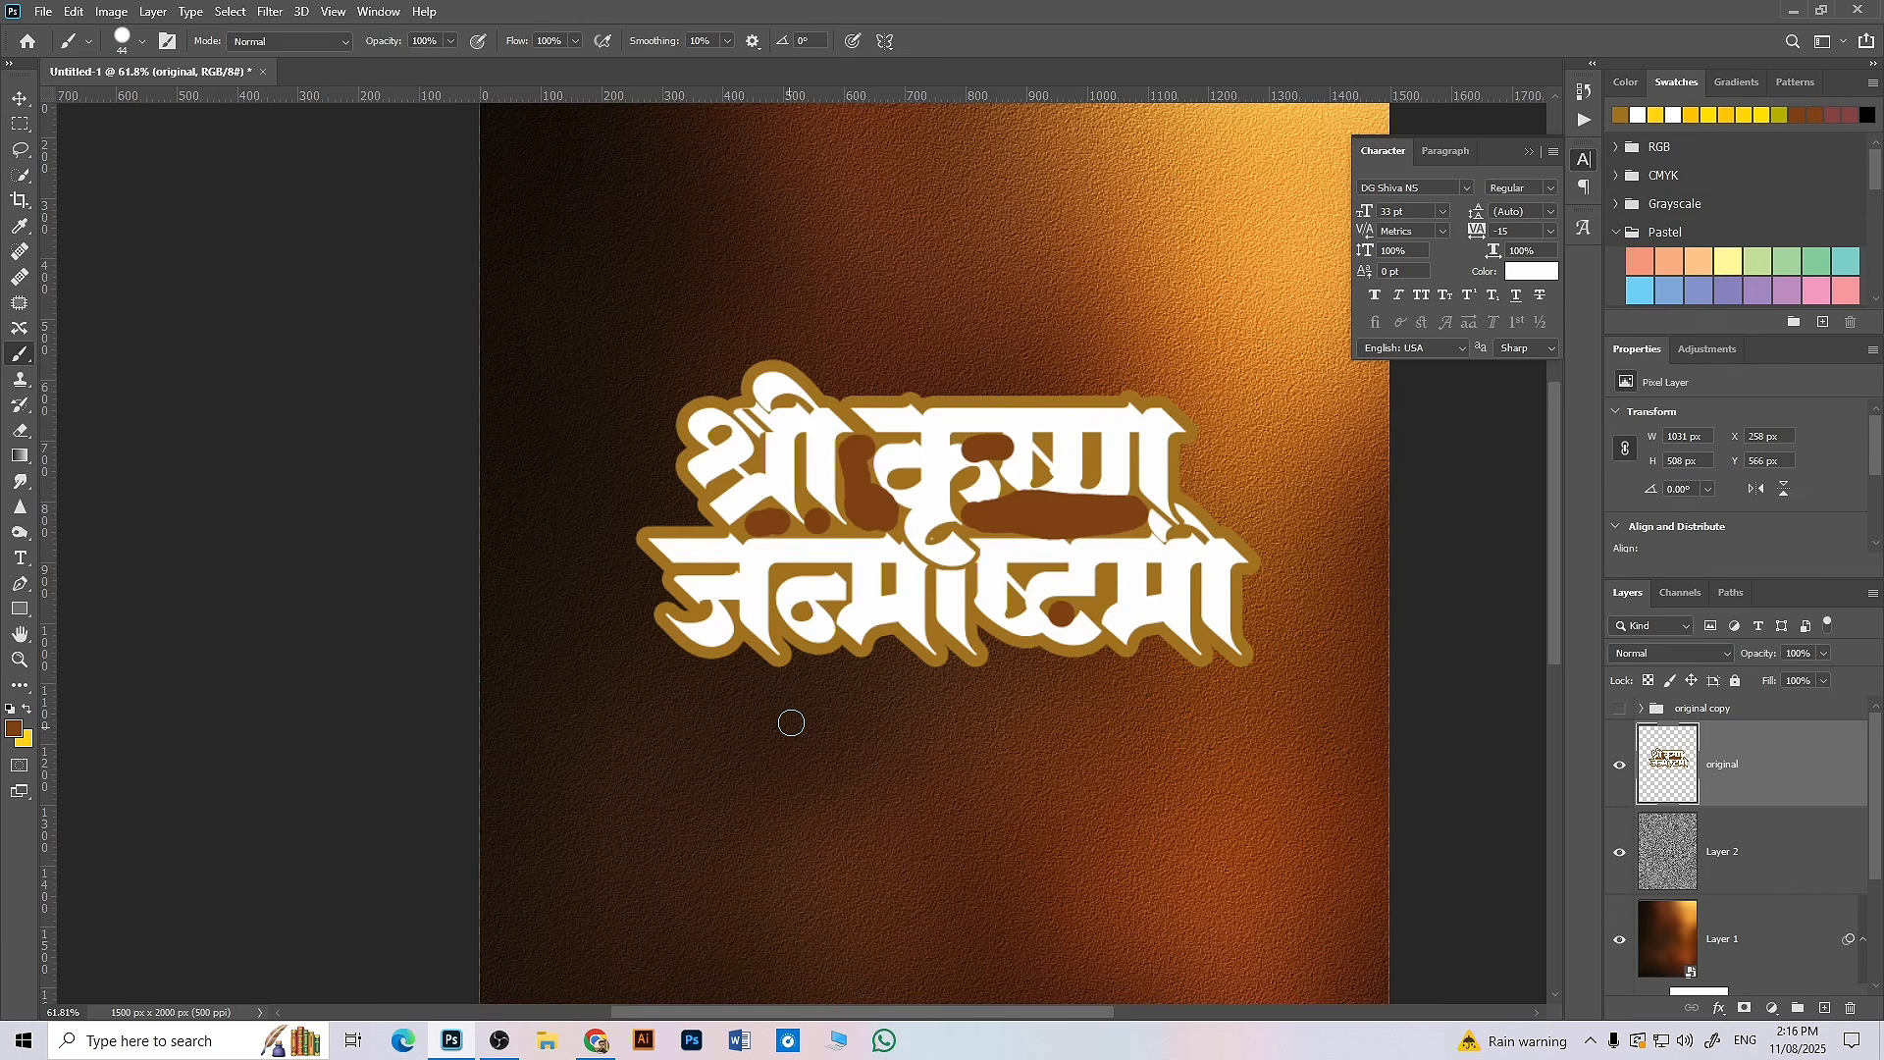
key("ctrl+v")
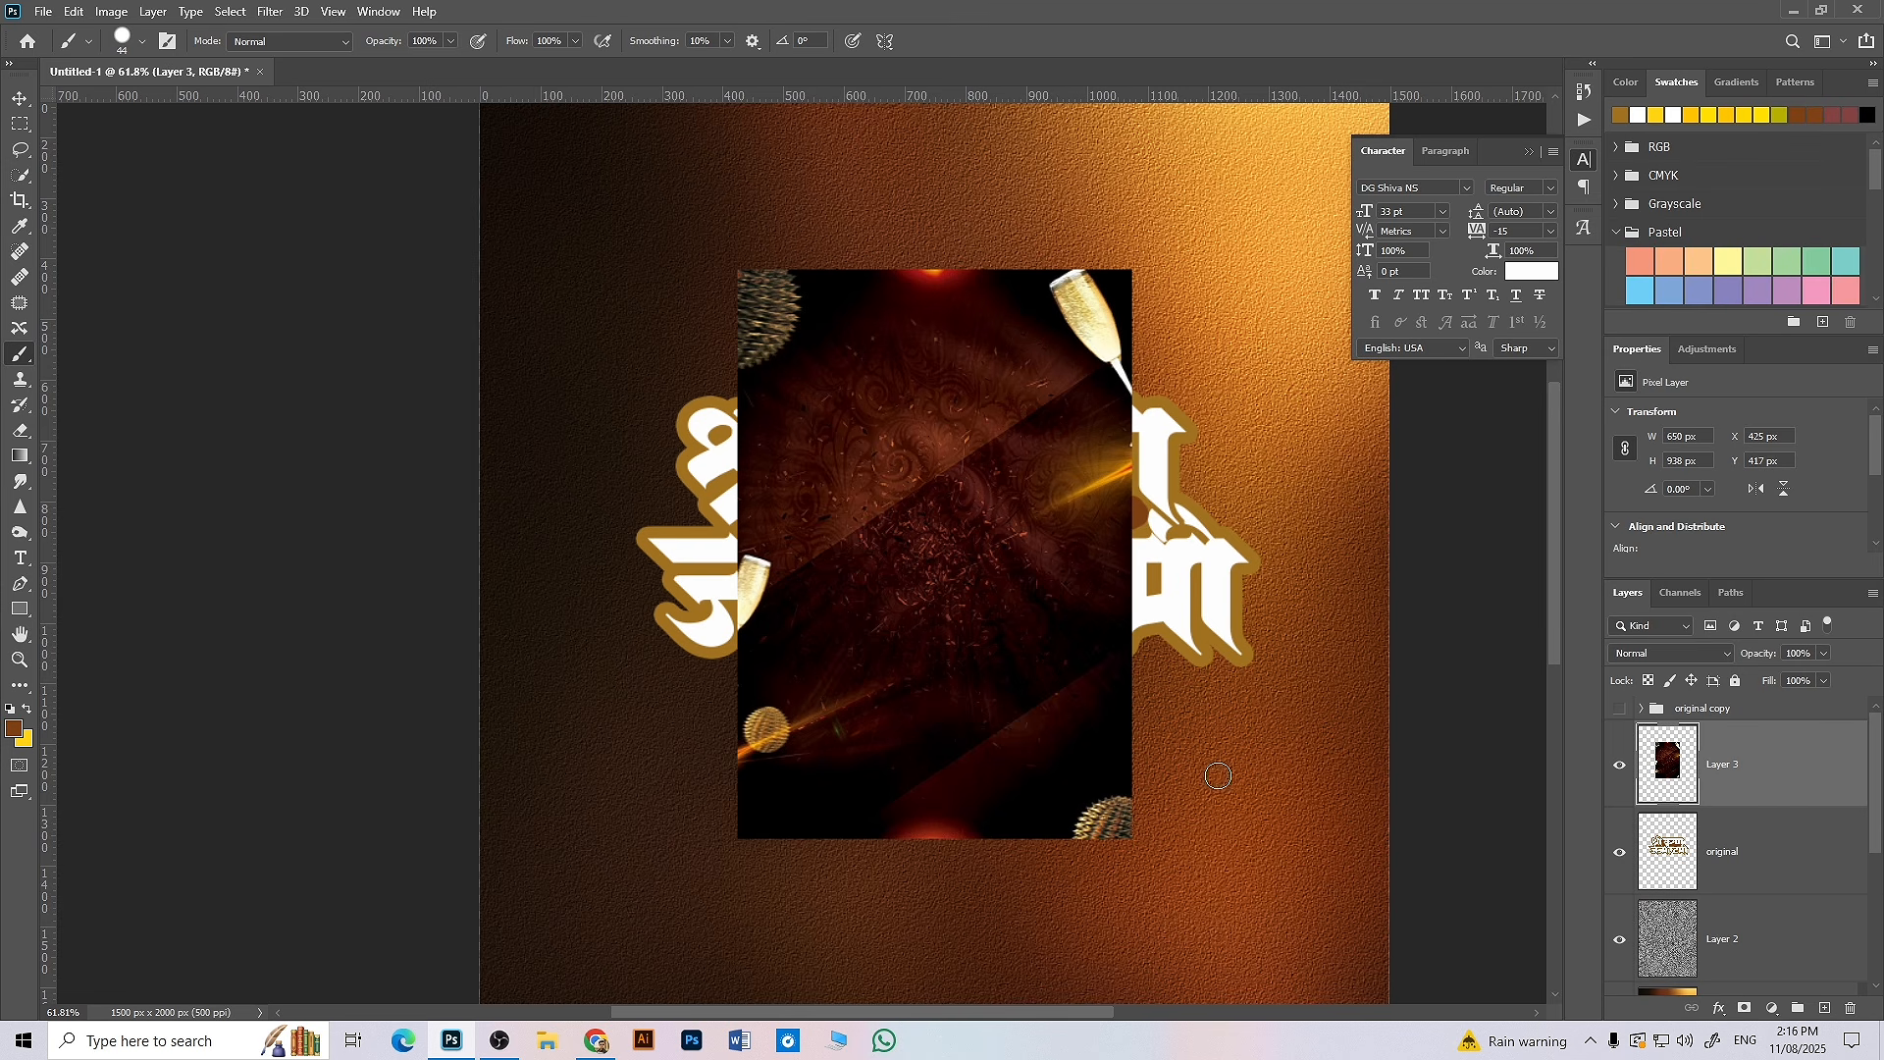
left_click(26, 95)
key("ctrl+t")
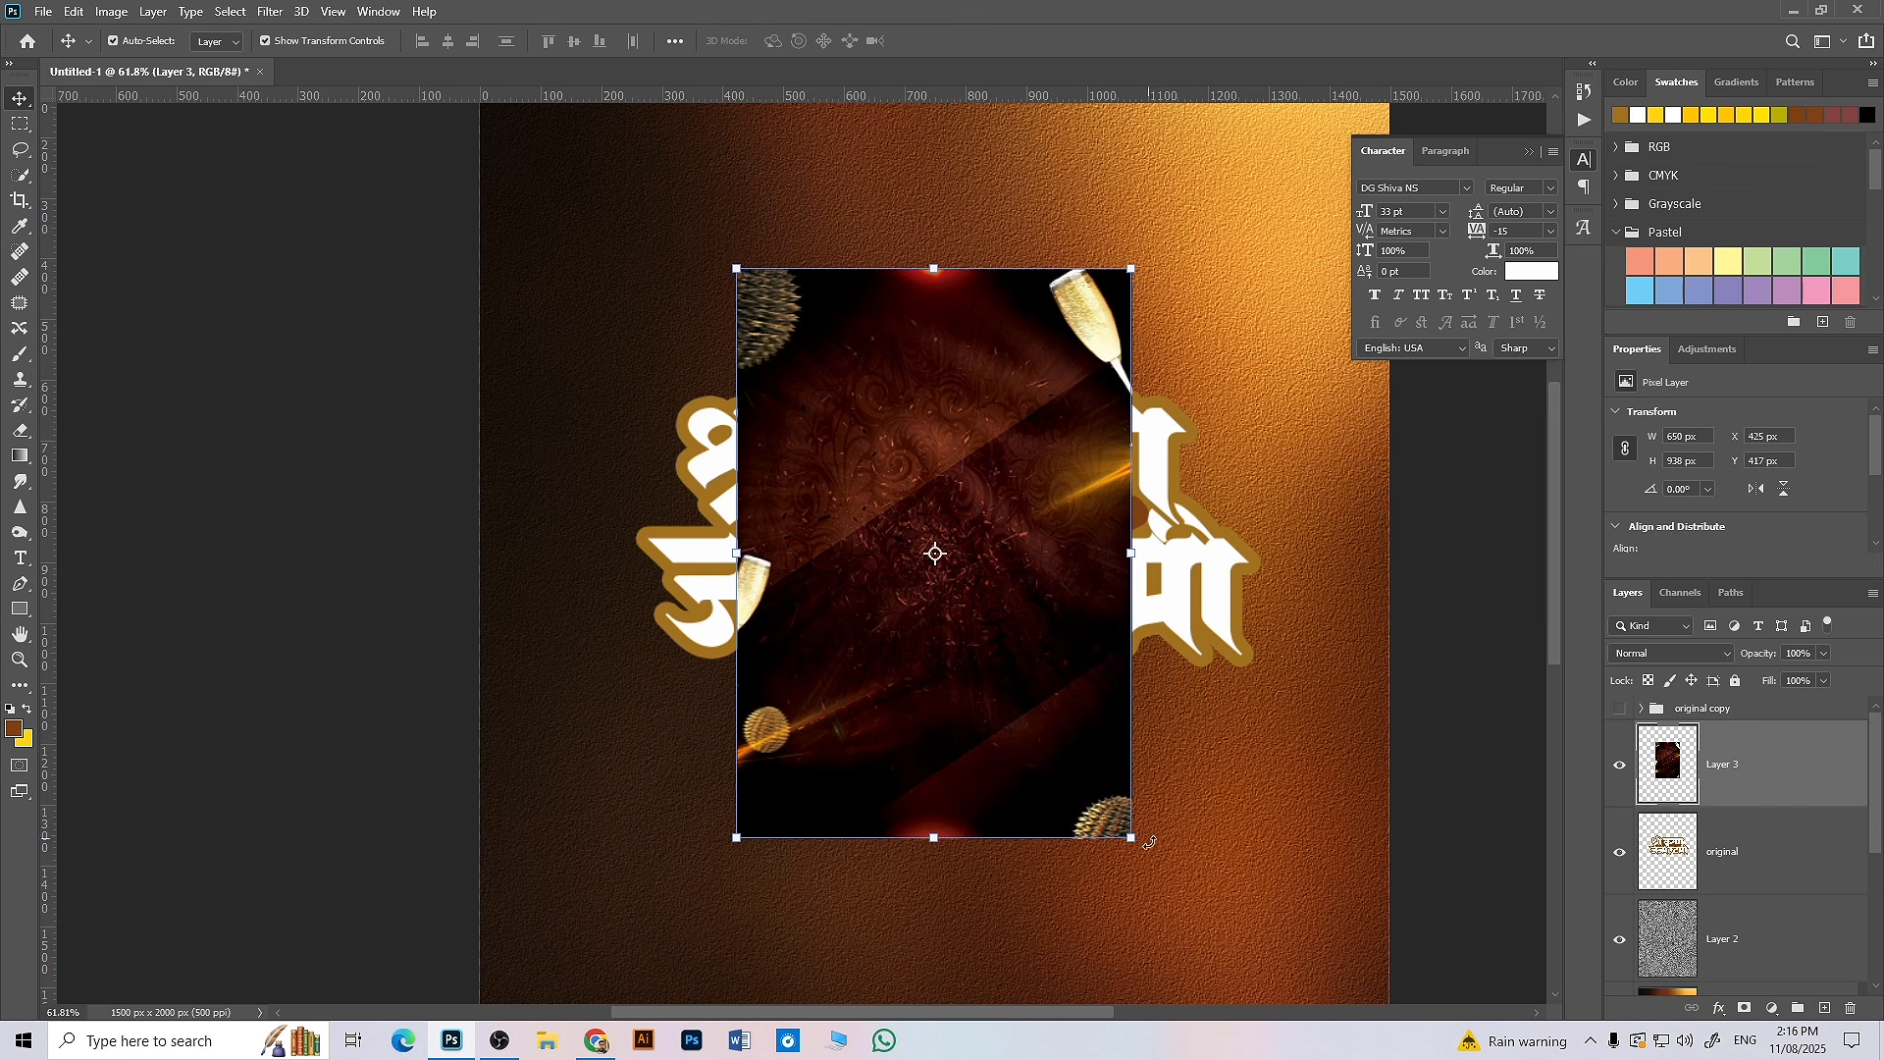
left_click_drag(1150, 844, 1171, 354)
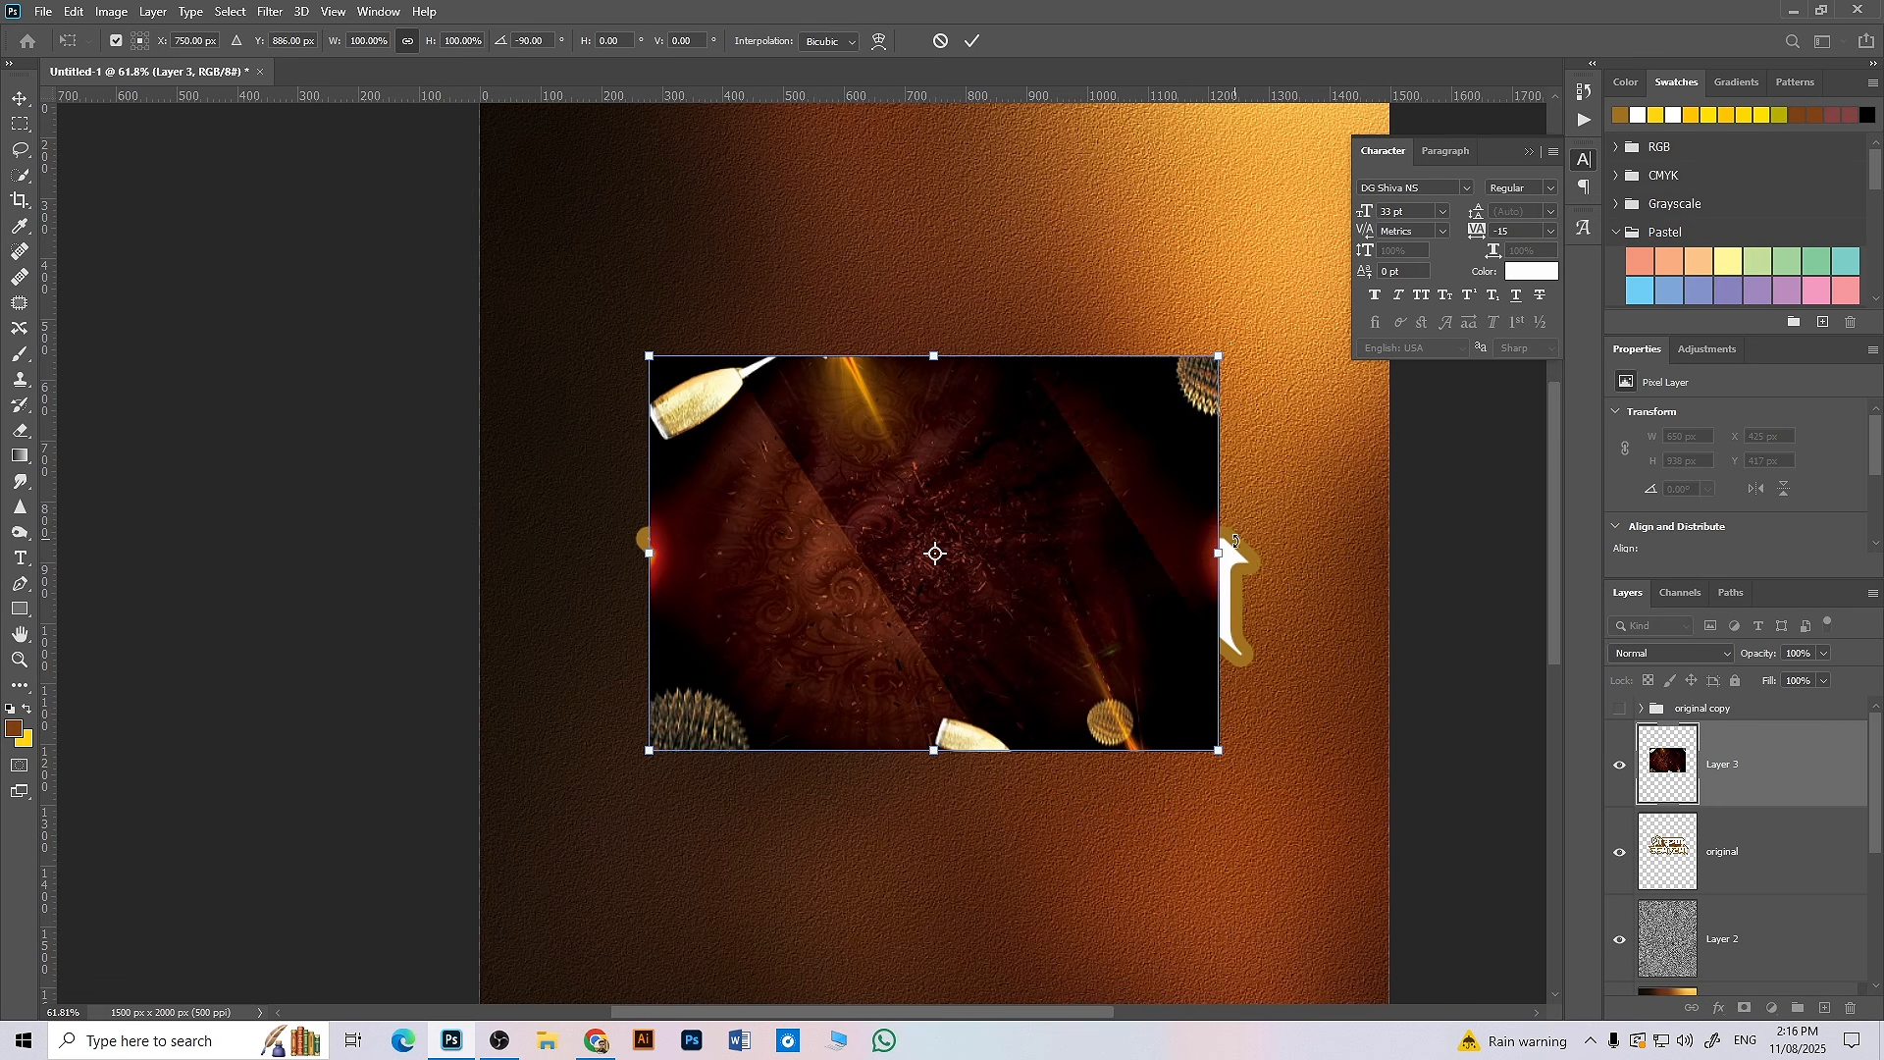
left_click_drag(1225, 553, 1272, 561)
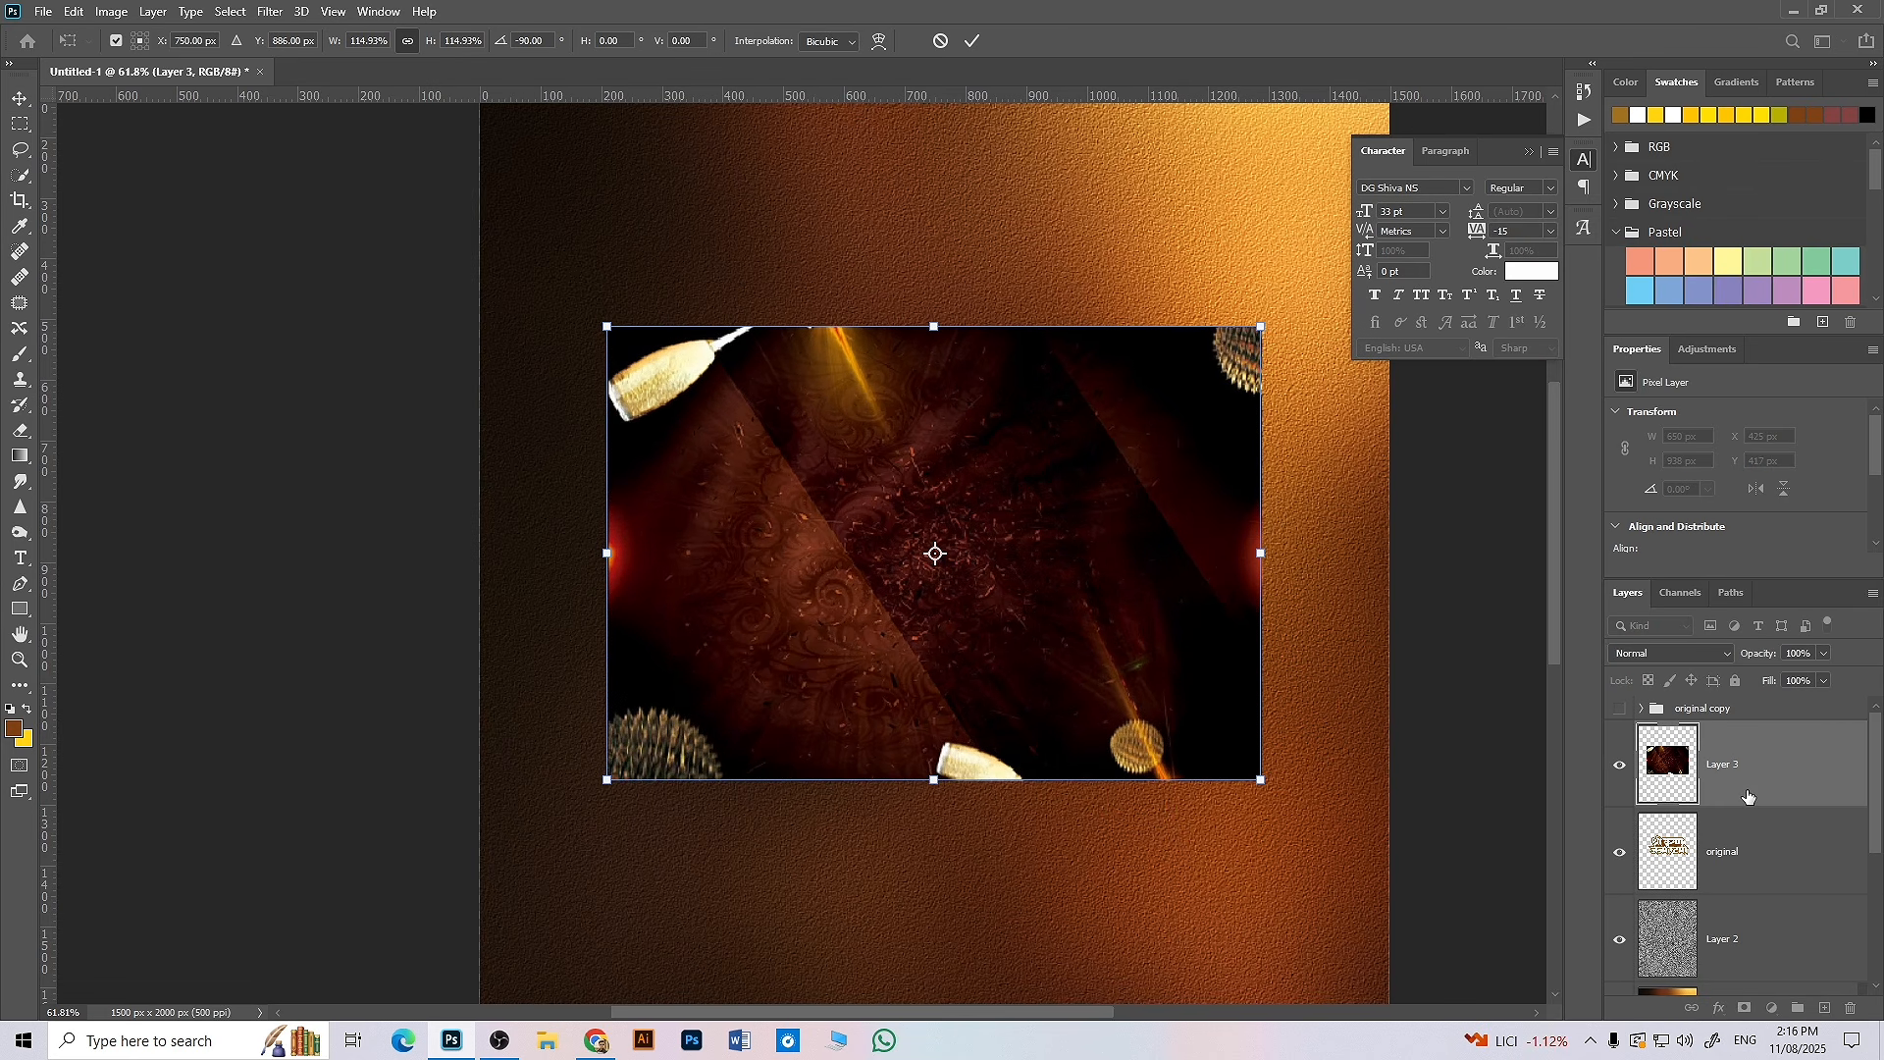
key("Return")
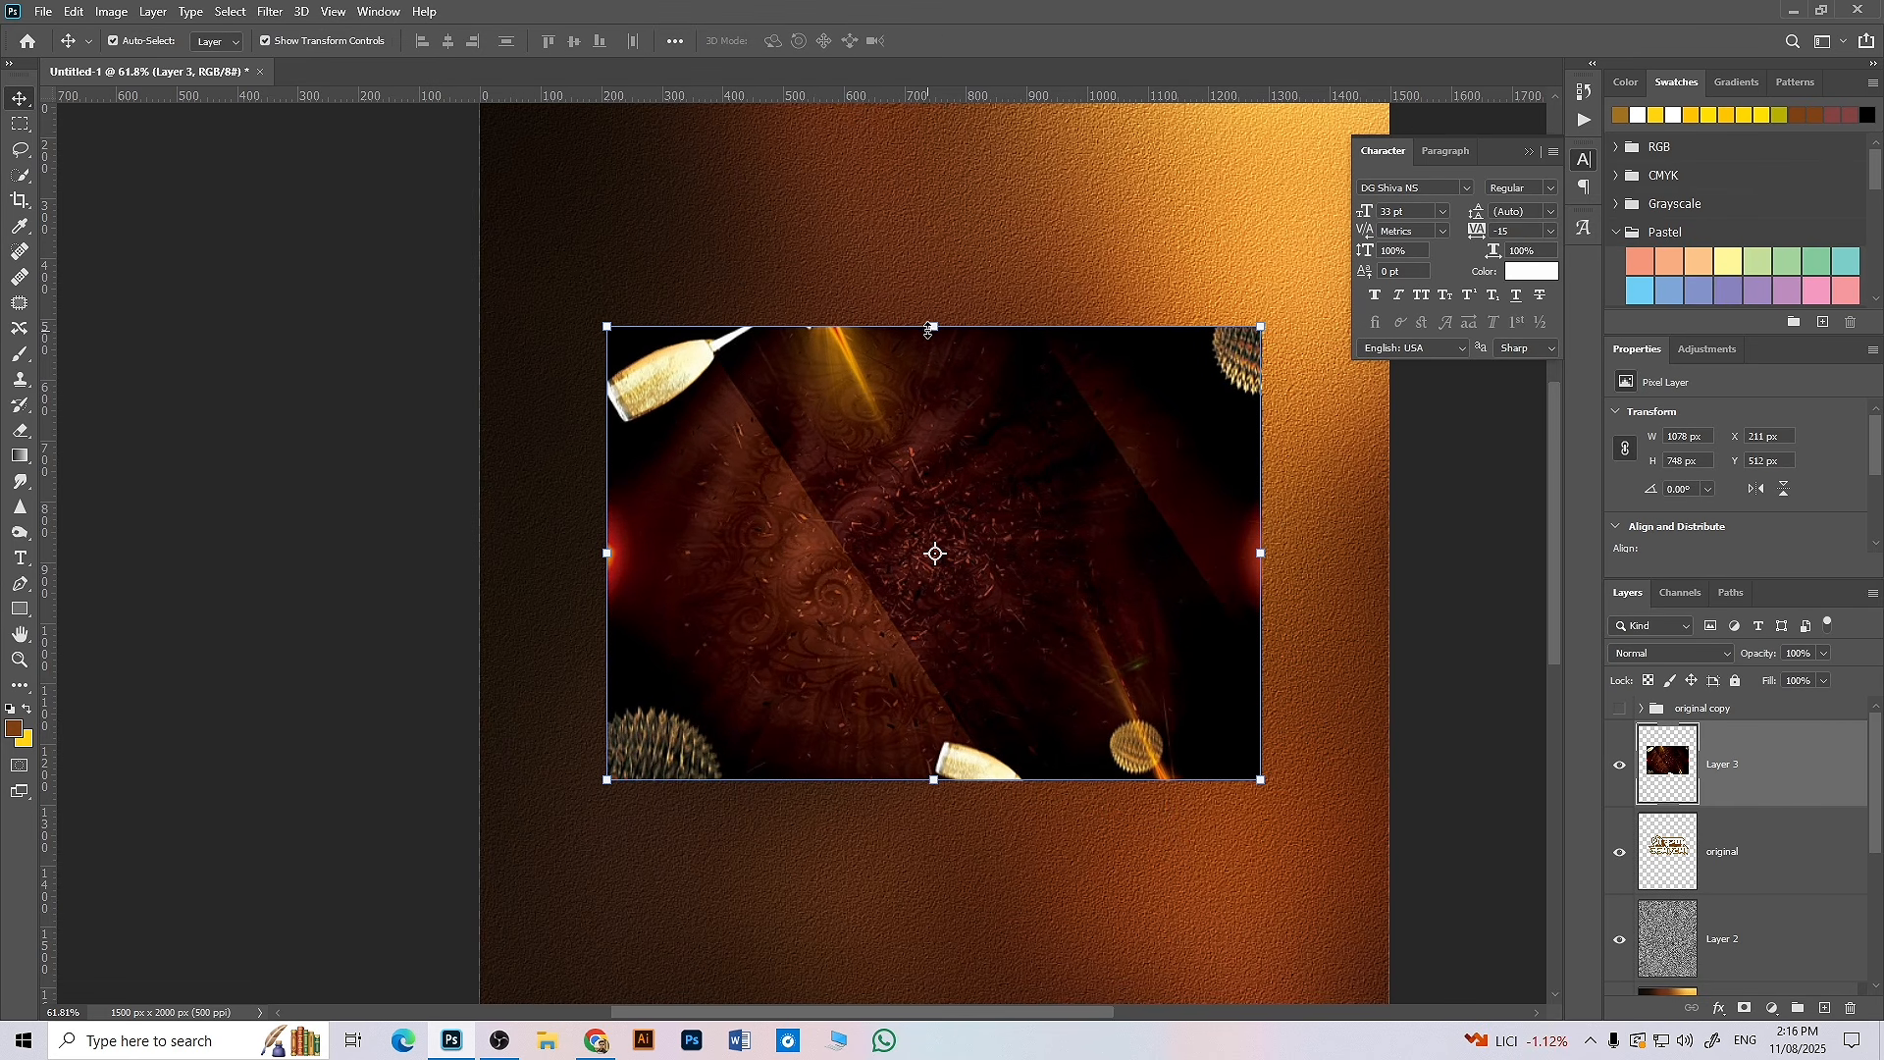
- Flatten and slightly widen the pasted ornate image to 1114 x 595 px so it spans the title
mouse_move(929, 330)
left_mouse_down()
mouse_move(933, 417)
mouse_move(939, 335)
left_mouse_up()
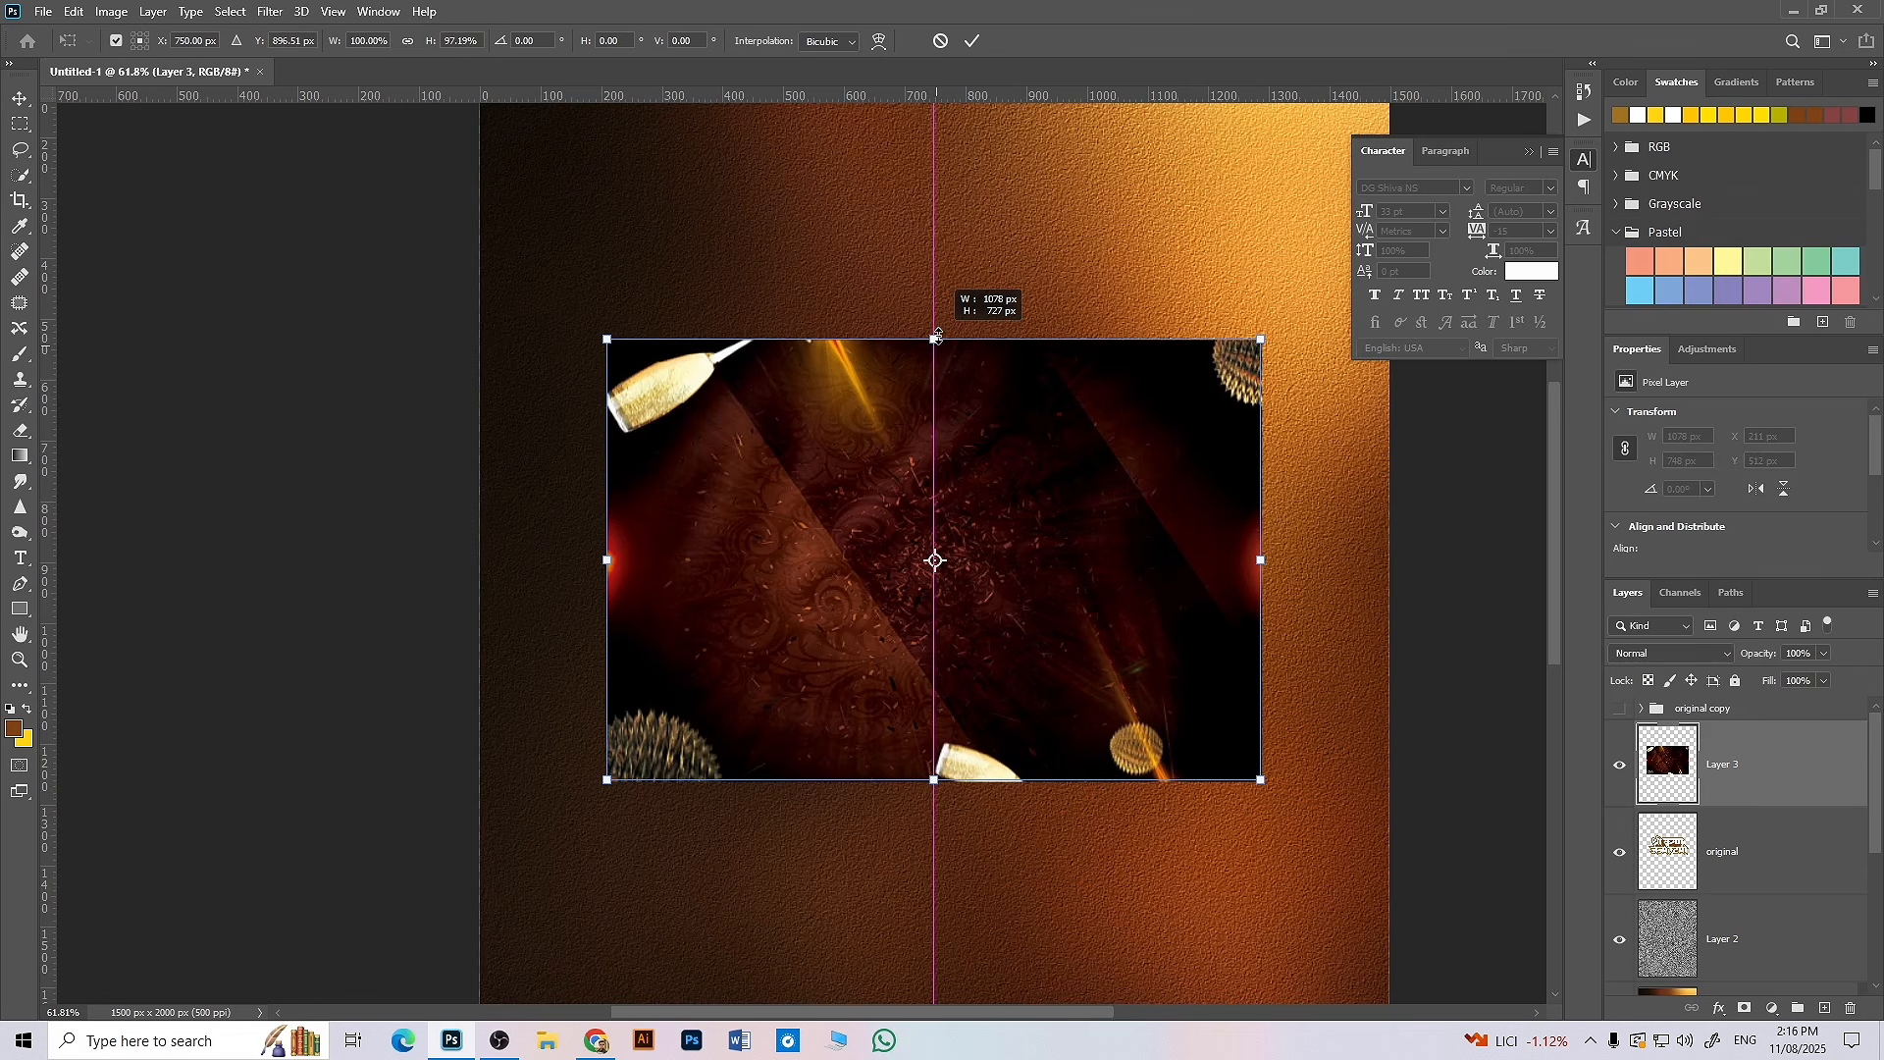
left_click_drag(933, 781, 953, 698)
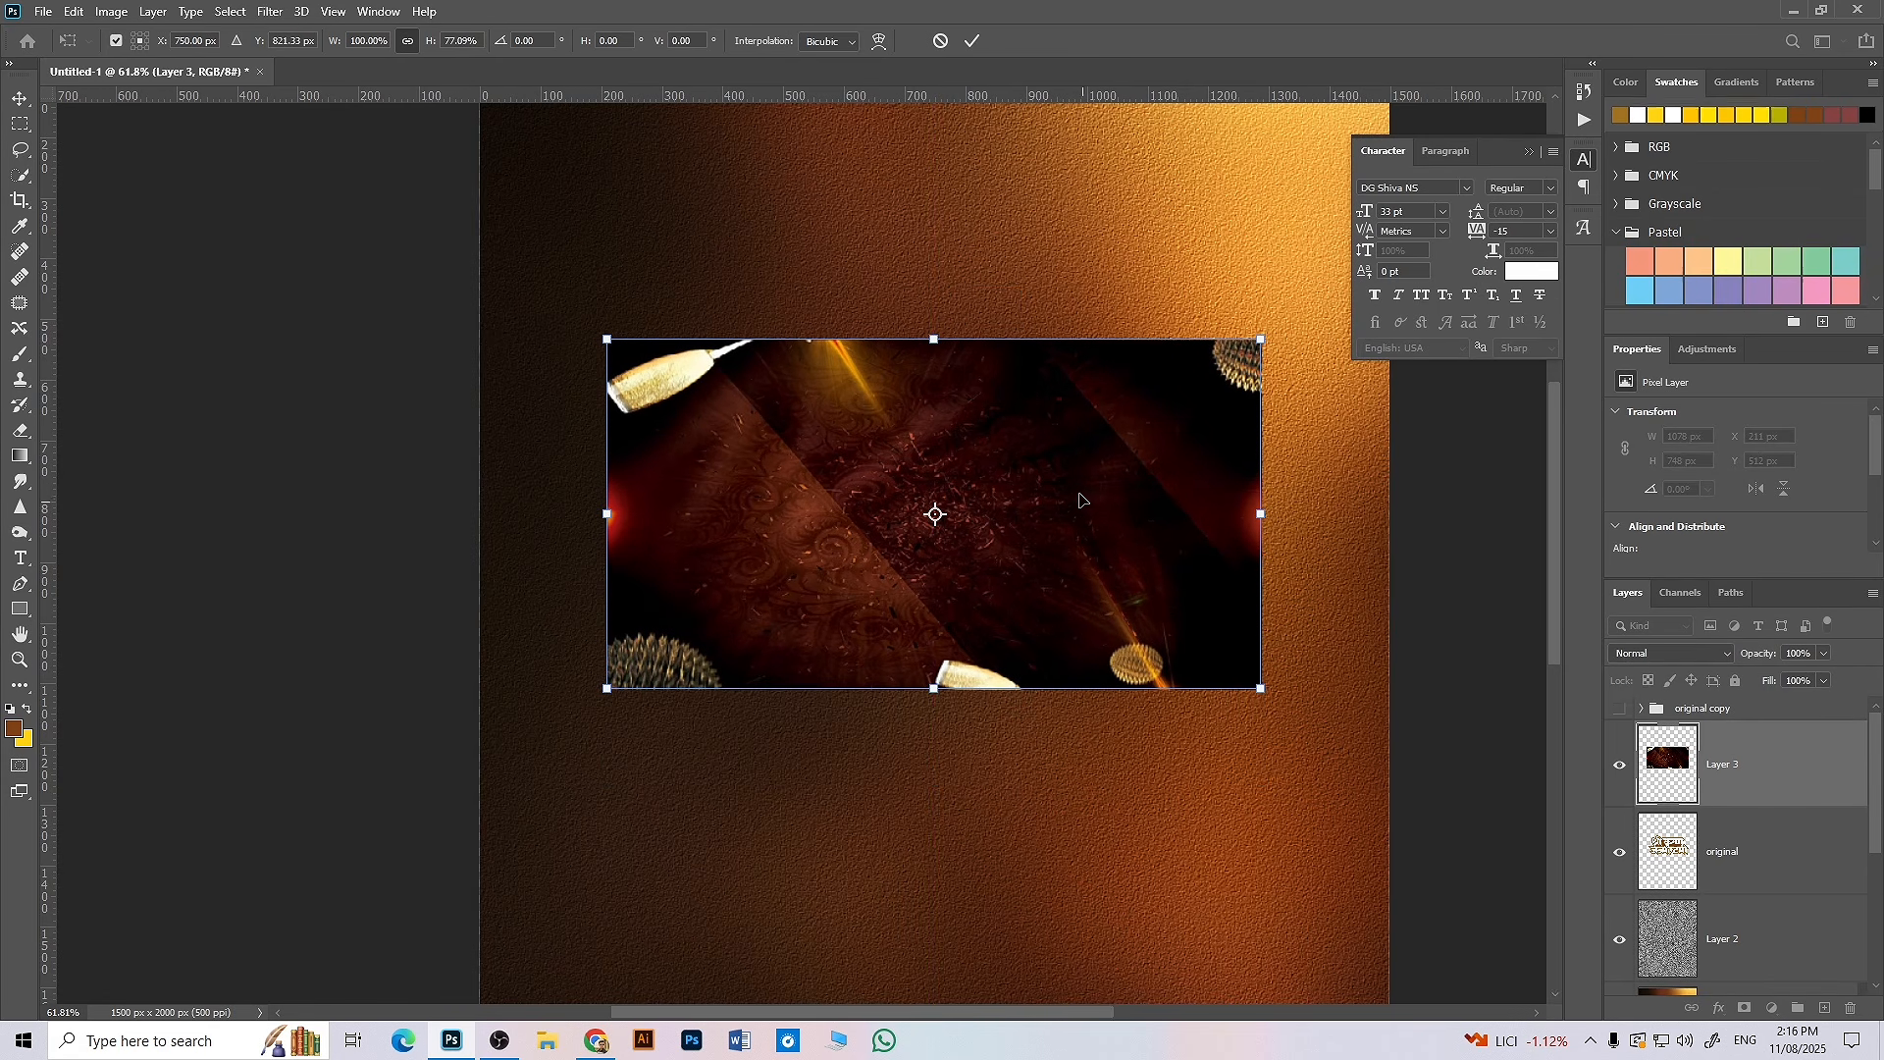
left_click_drag(1265, 516, 1274, 513)
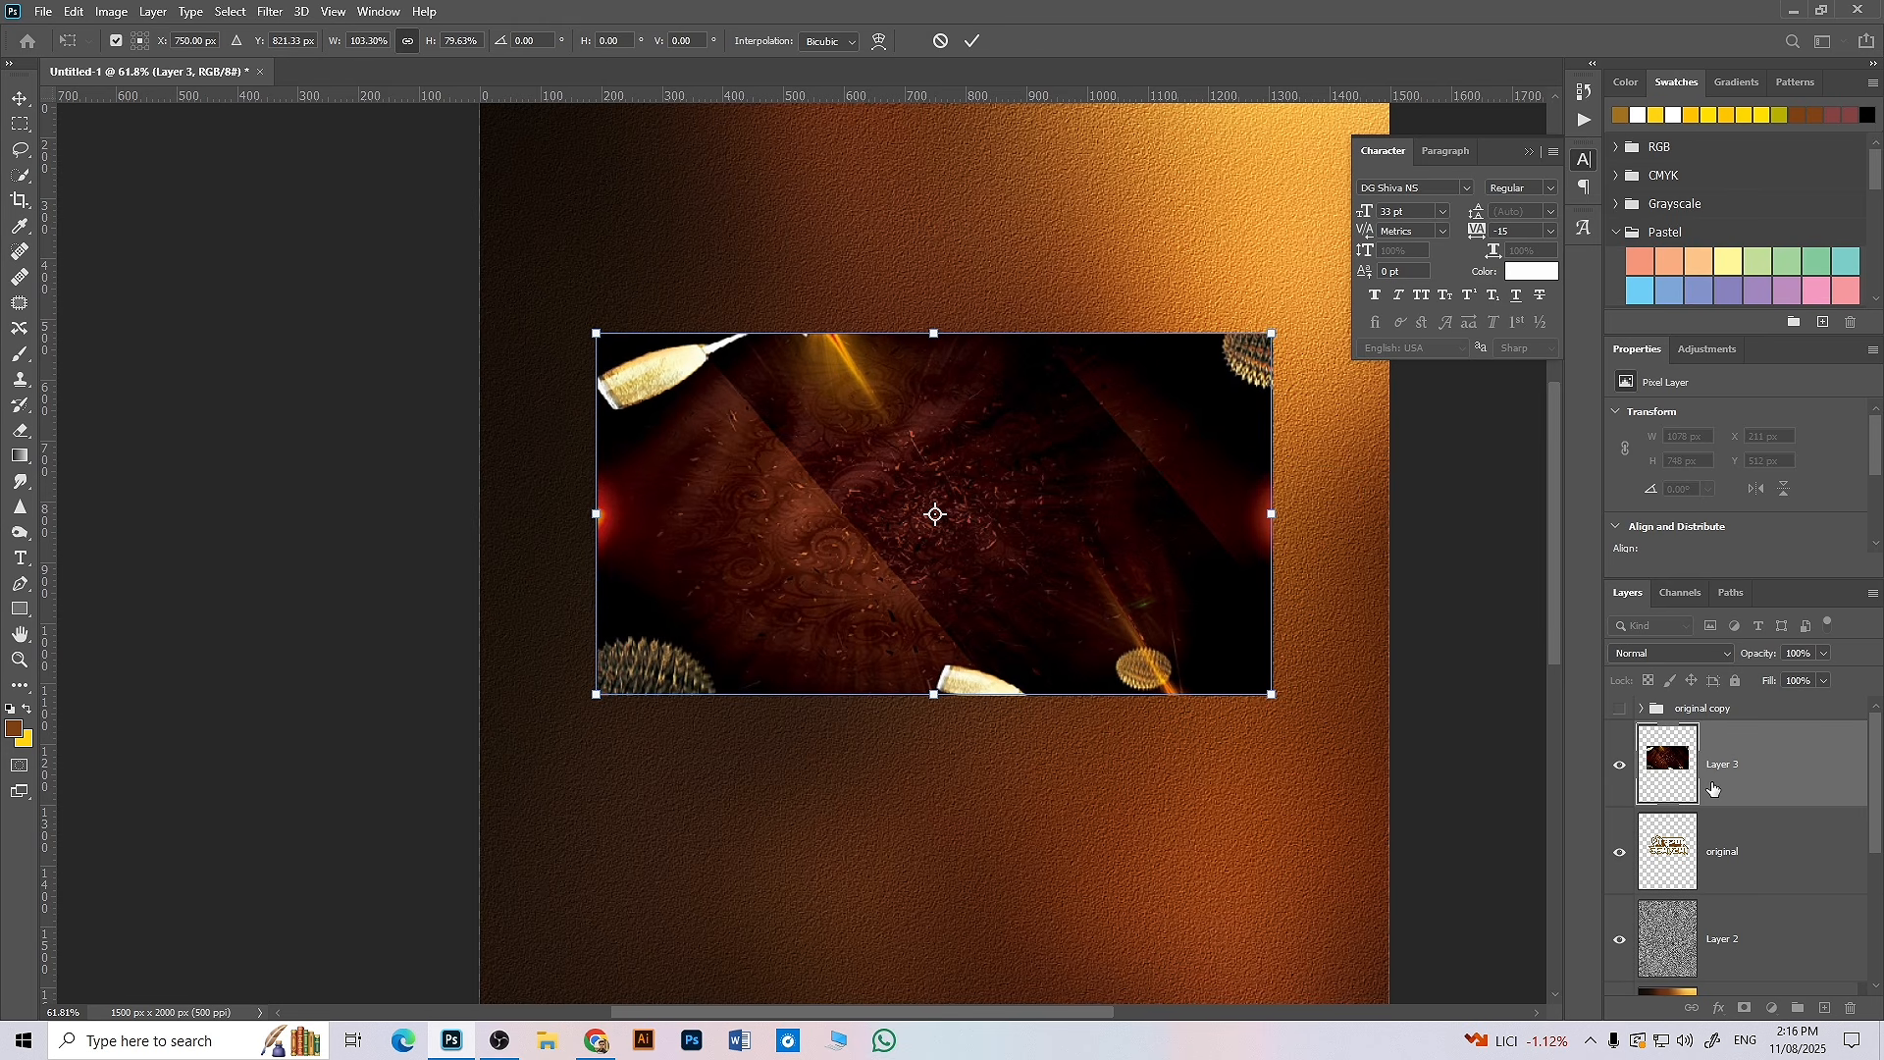
key("Return")
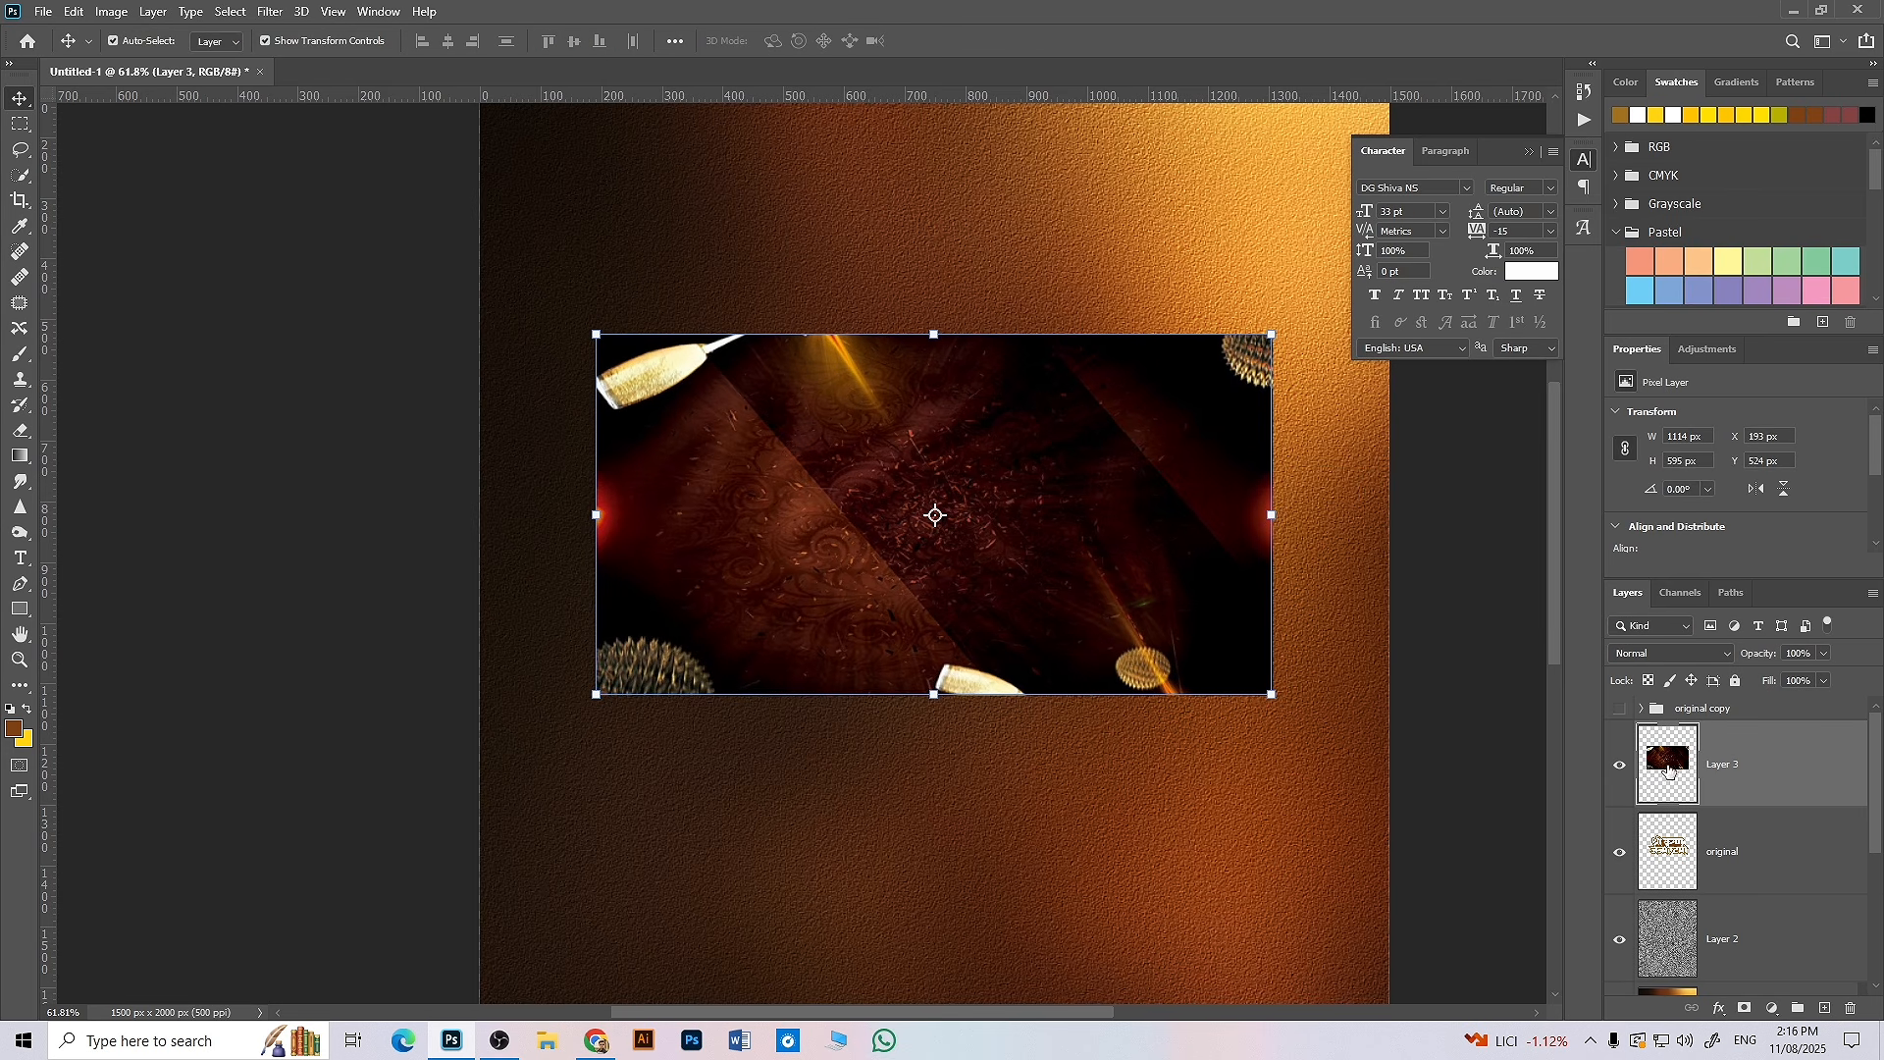
- Reposition the ornate image over the title lettering at about X 155 px, Y 566 px
left_click(1771, 862)
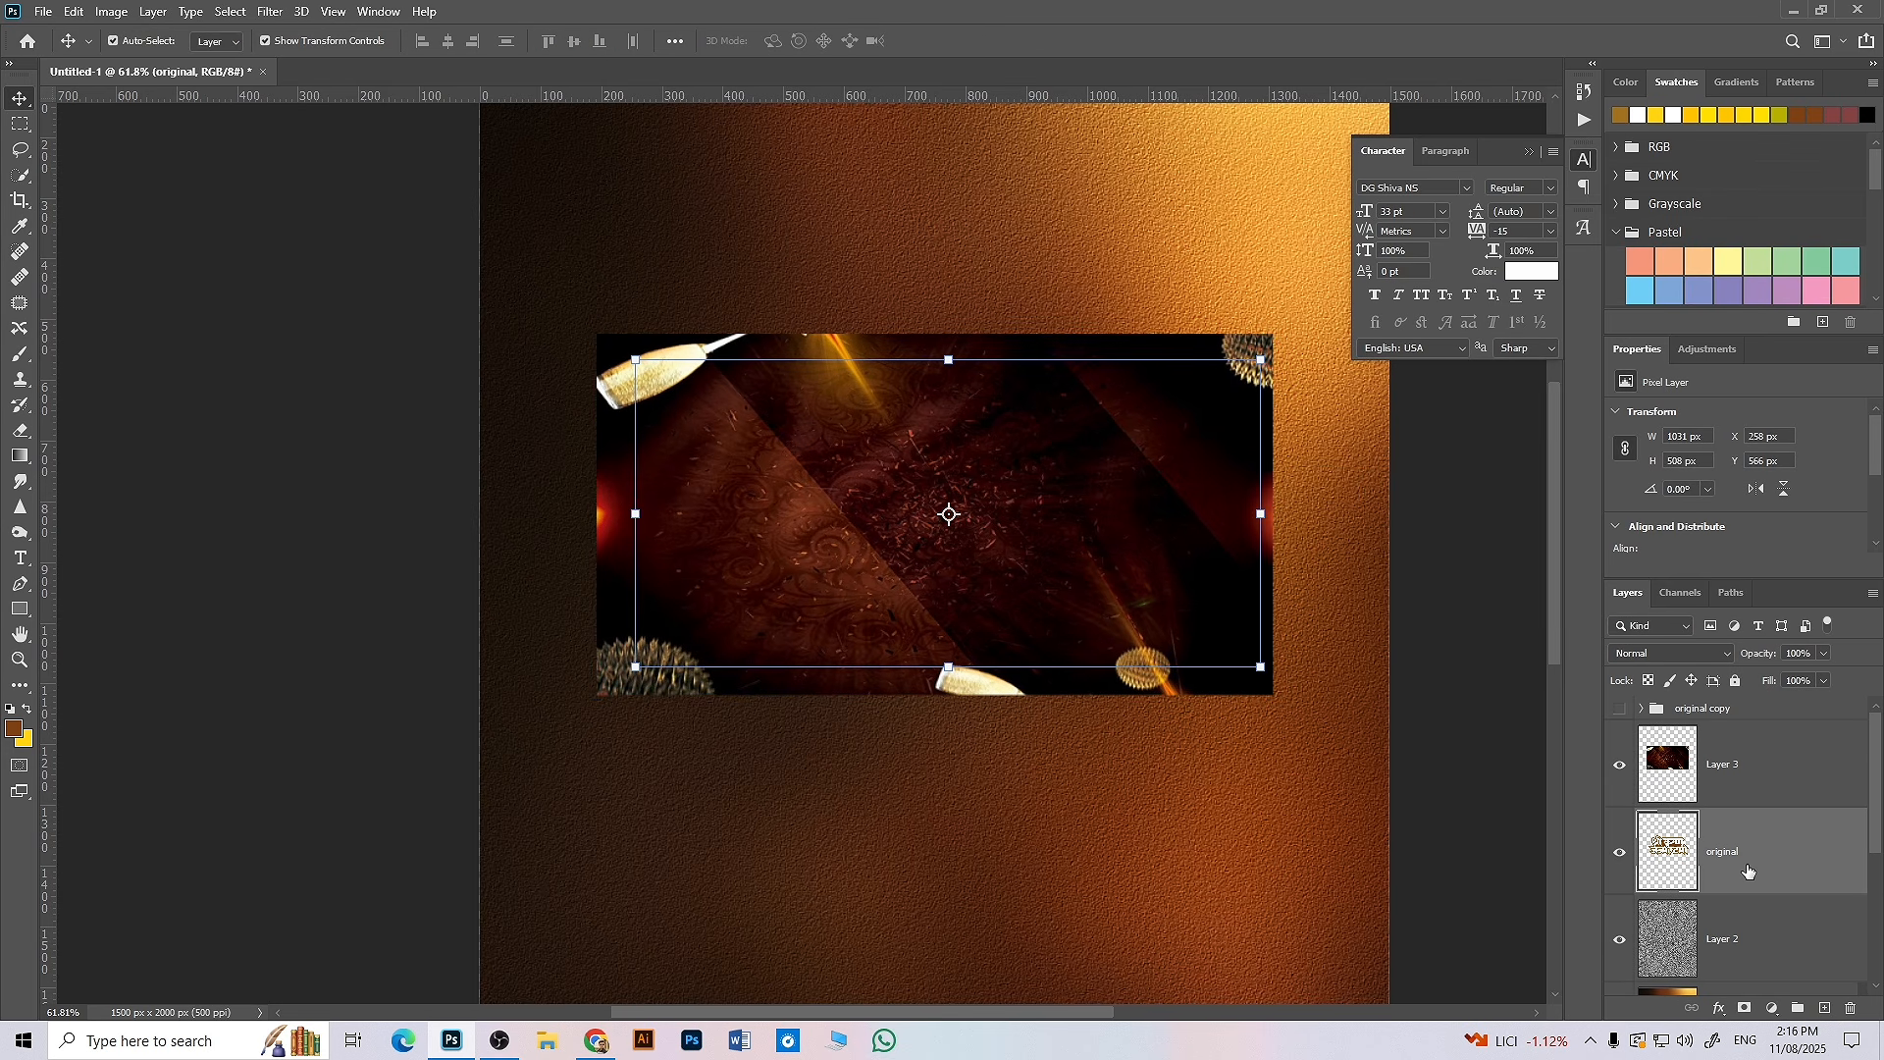
left_click(1774, 793)
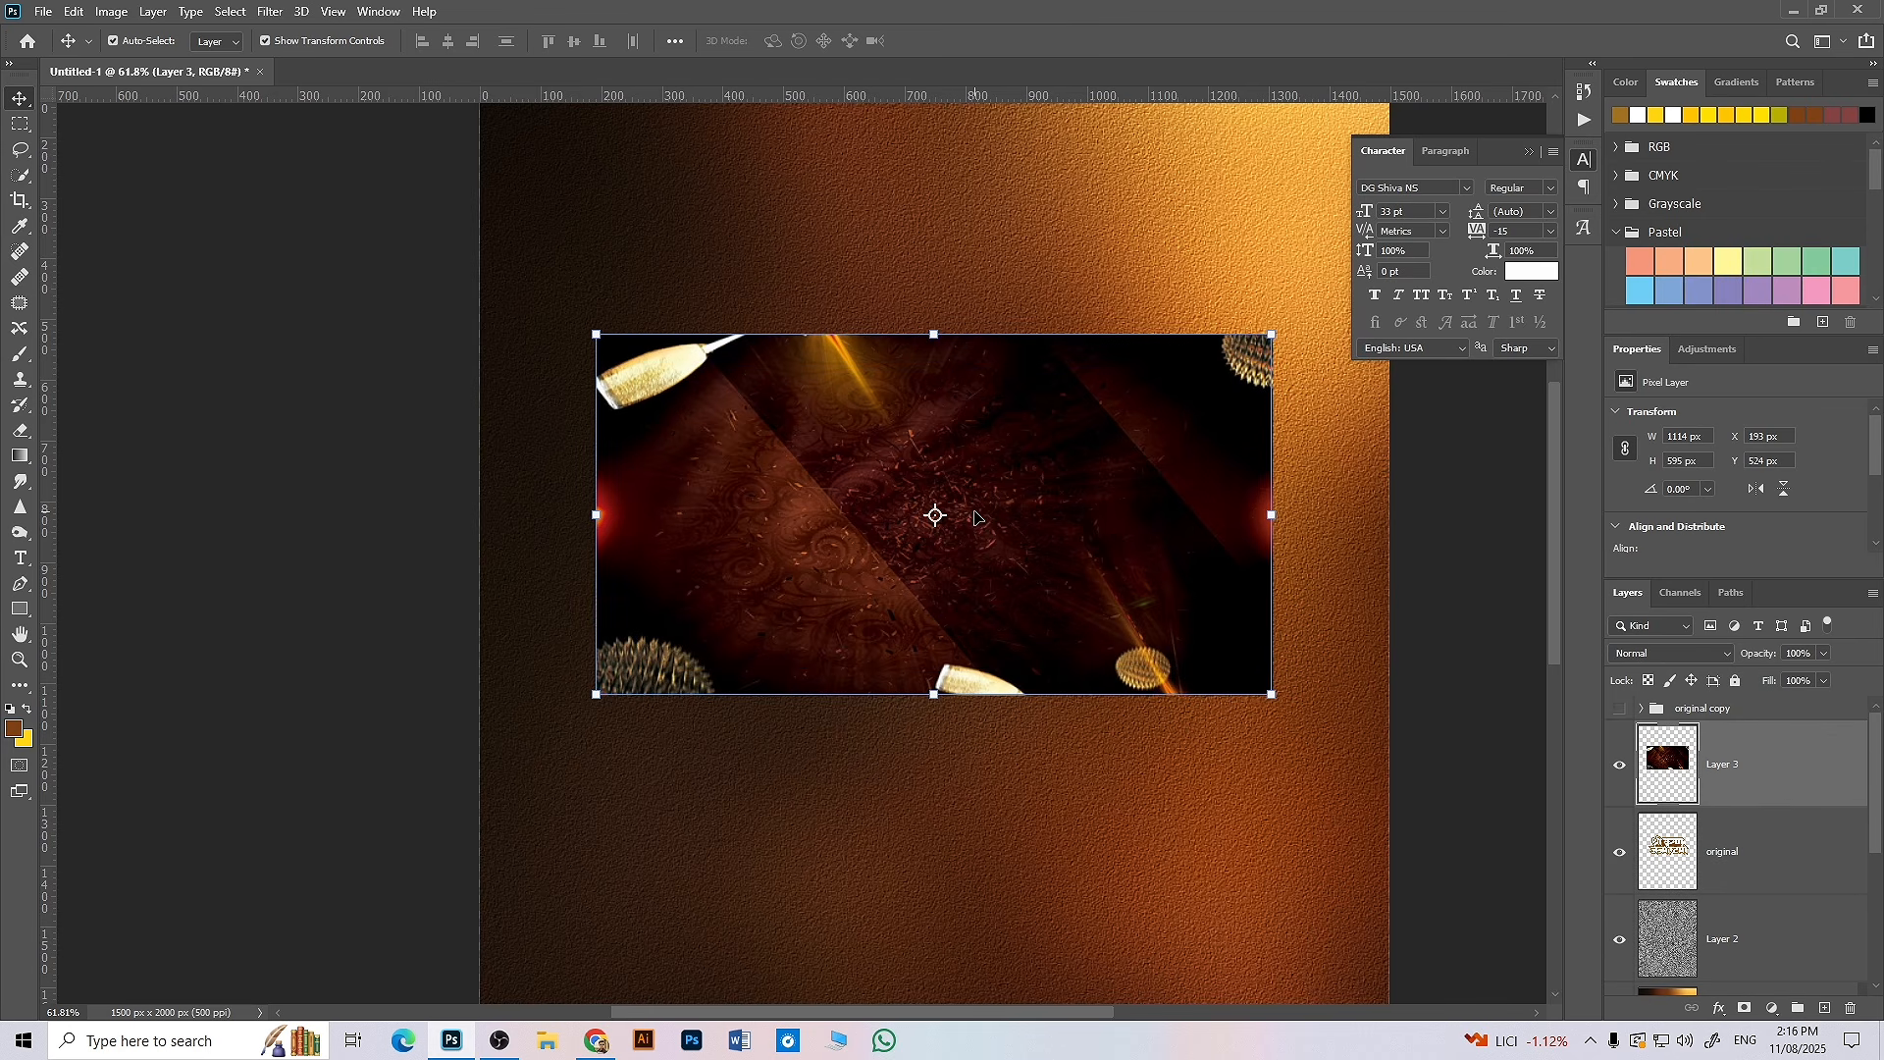
left_click_drag(976, 517, 979, 765)
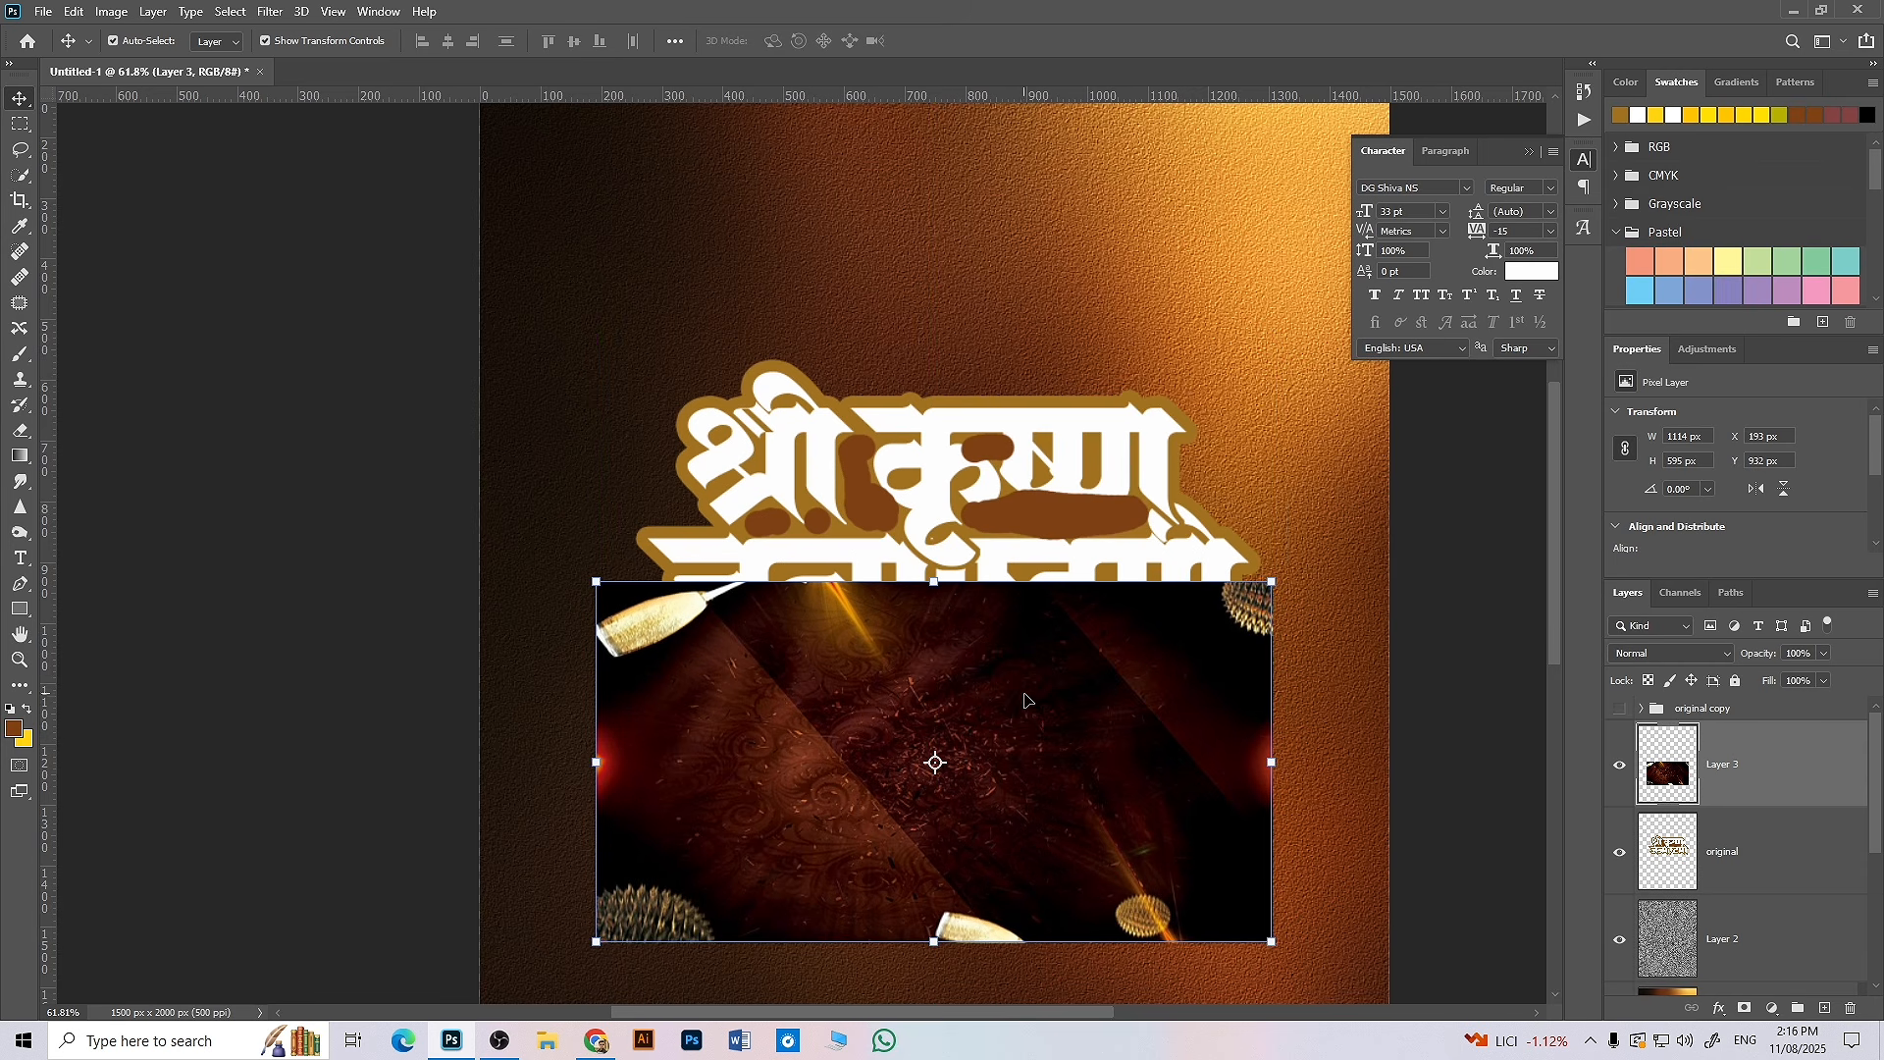
left_click_drag(1025, 700, 1001, 477)
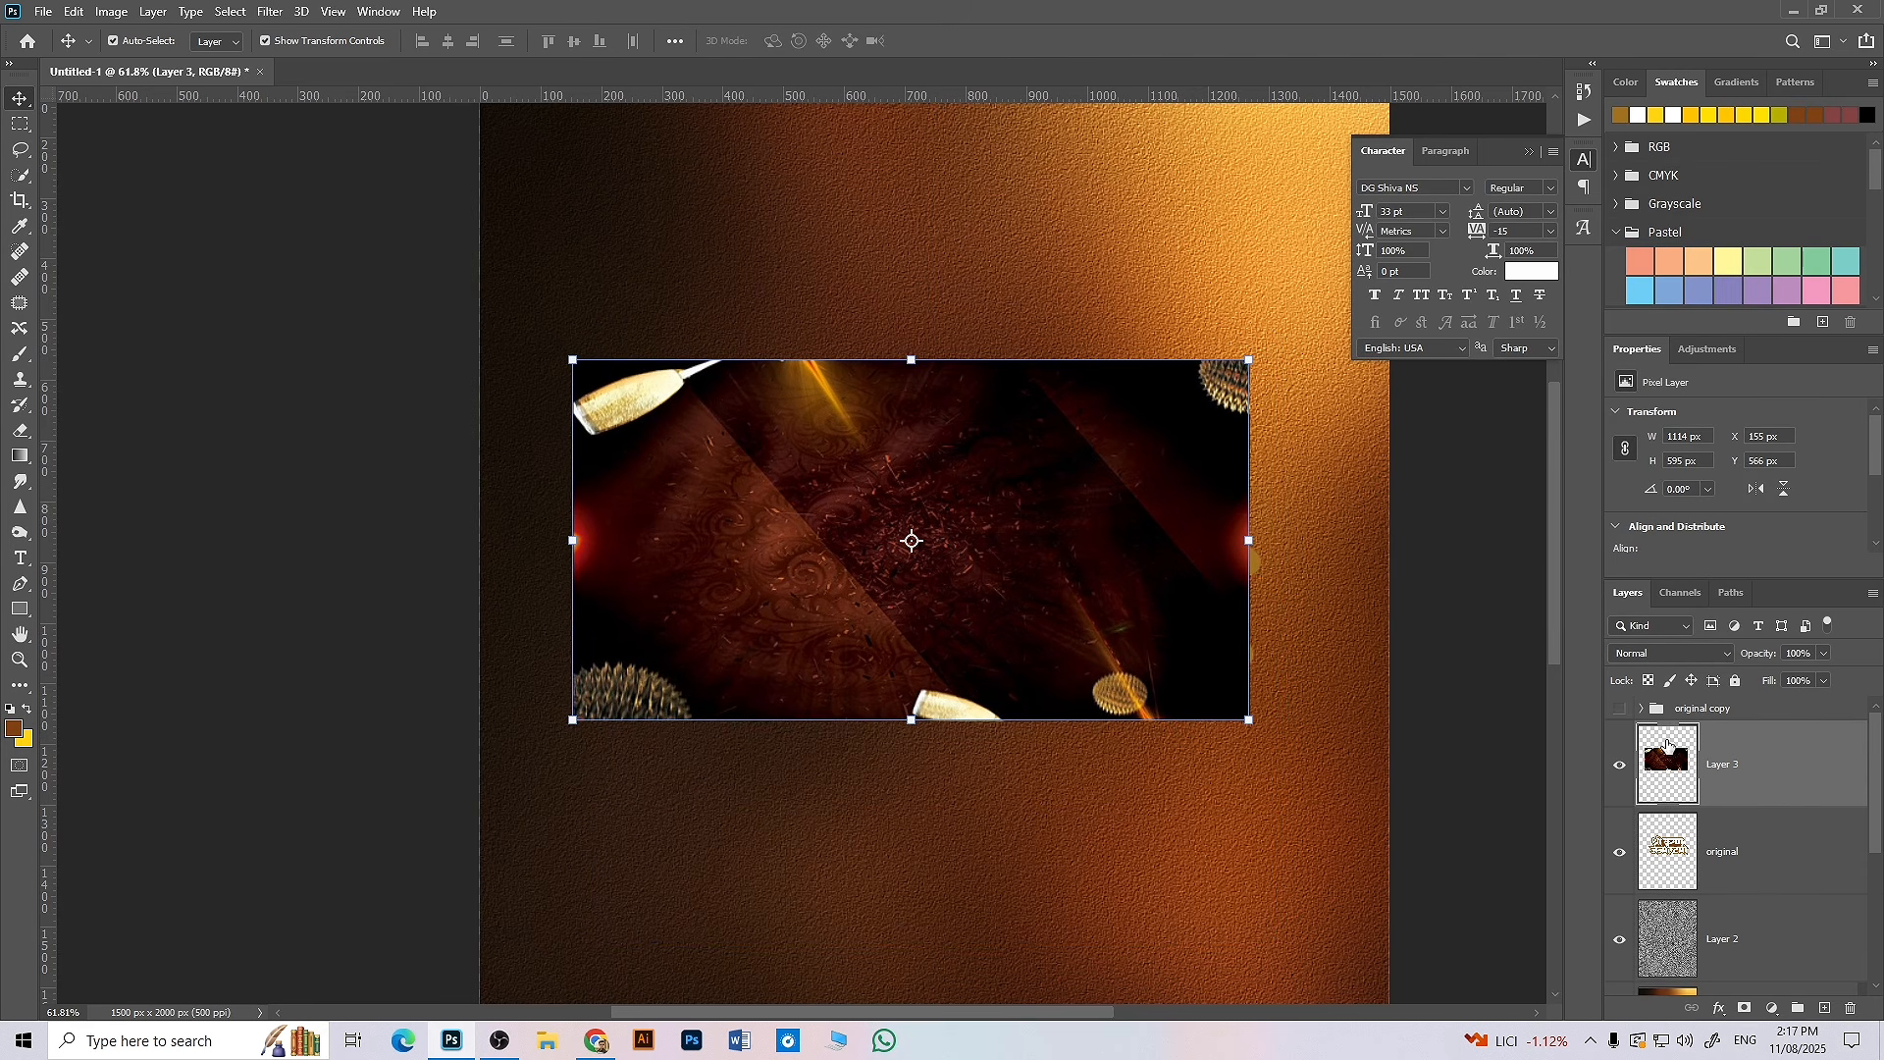
- Create a clipping mask so the ornate image on Layer 3 is clipped to the original title layer
left_click(1786, 874)
left_click(1777, 780)
right_click(1813, 750)
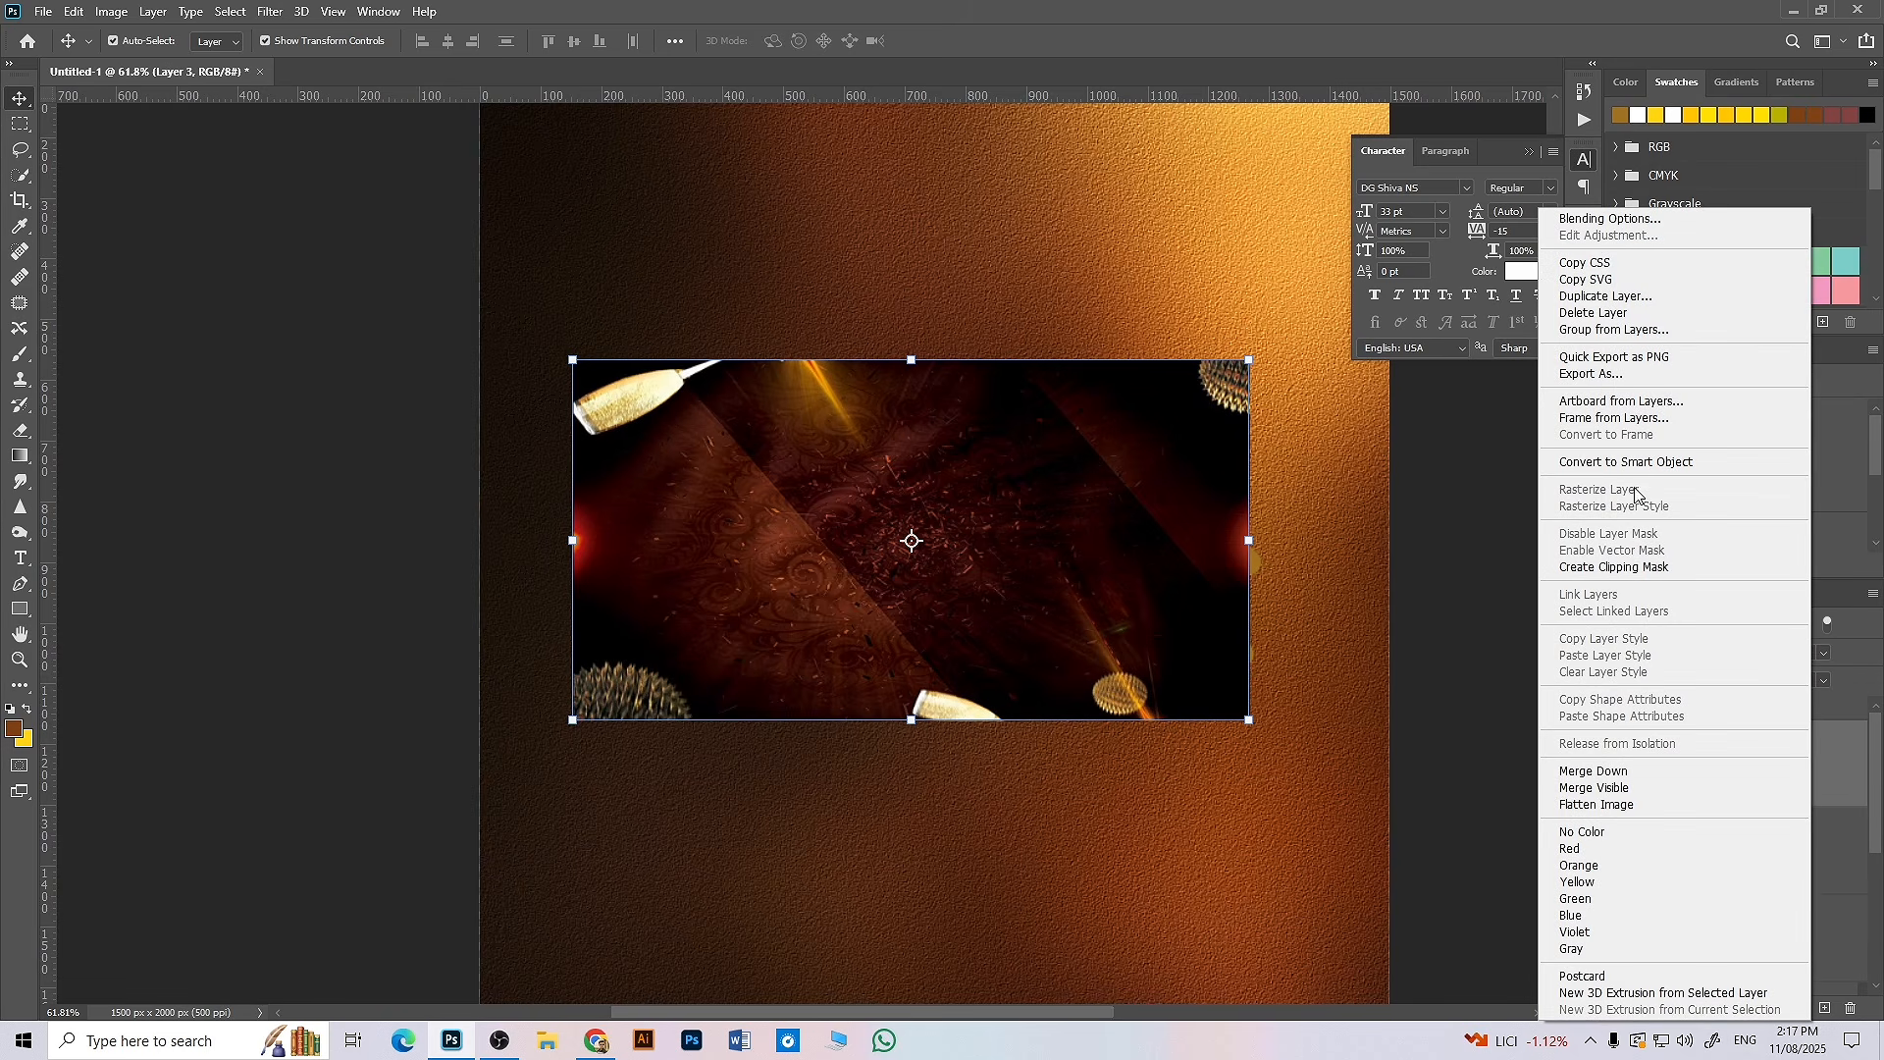
left_click(1849, 778)
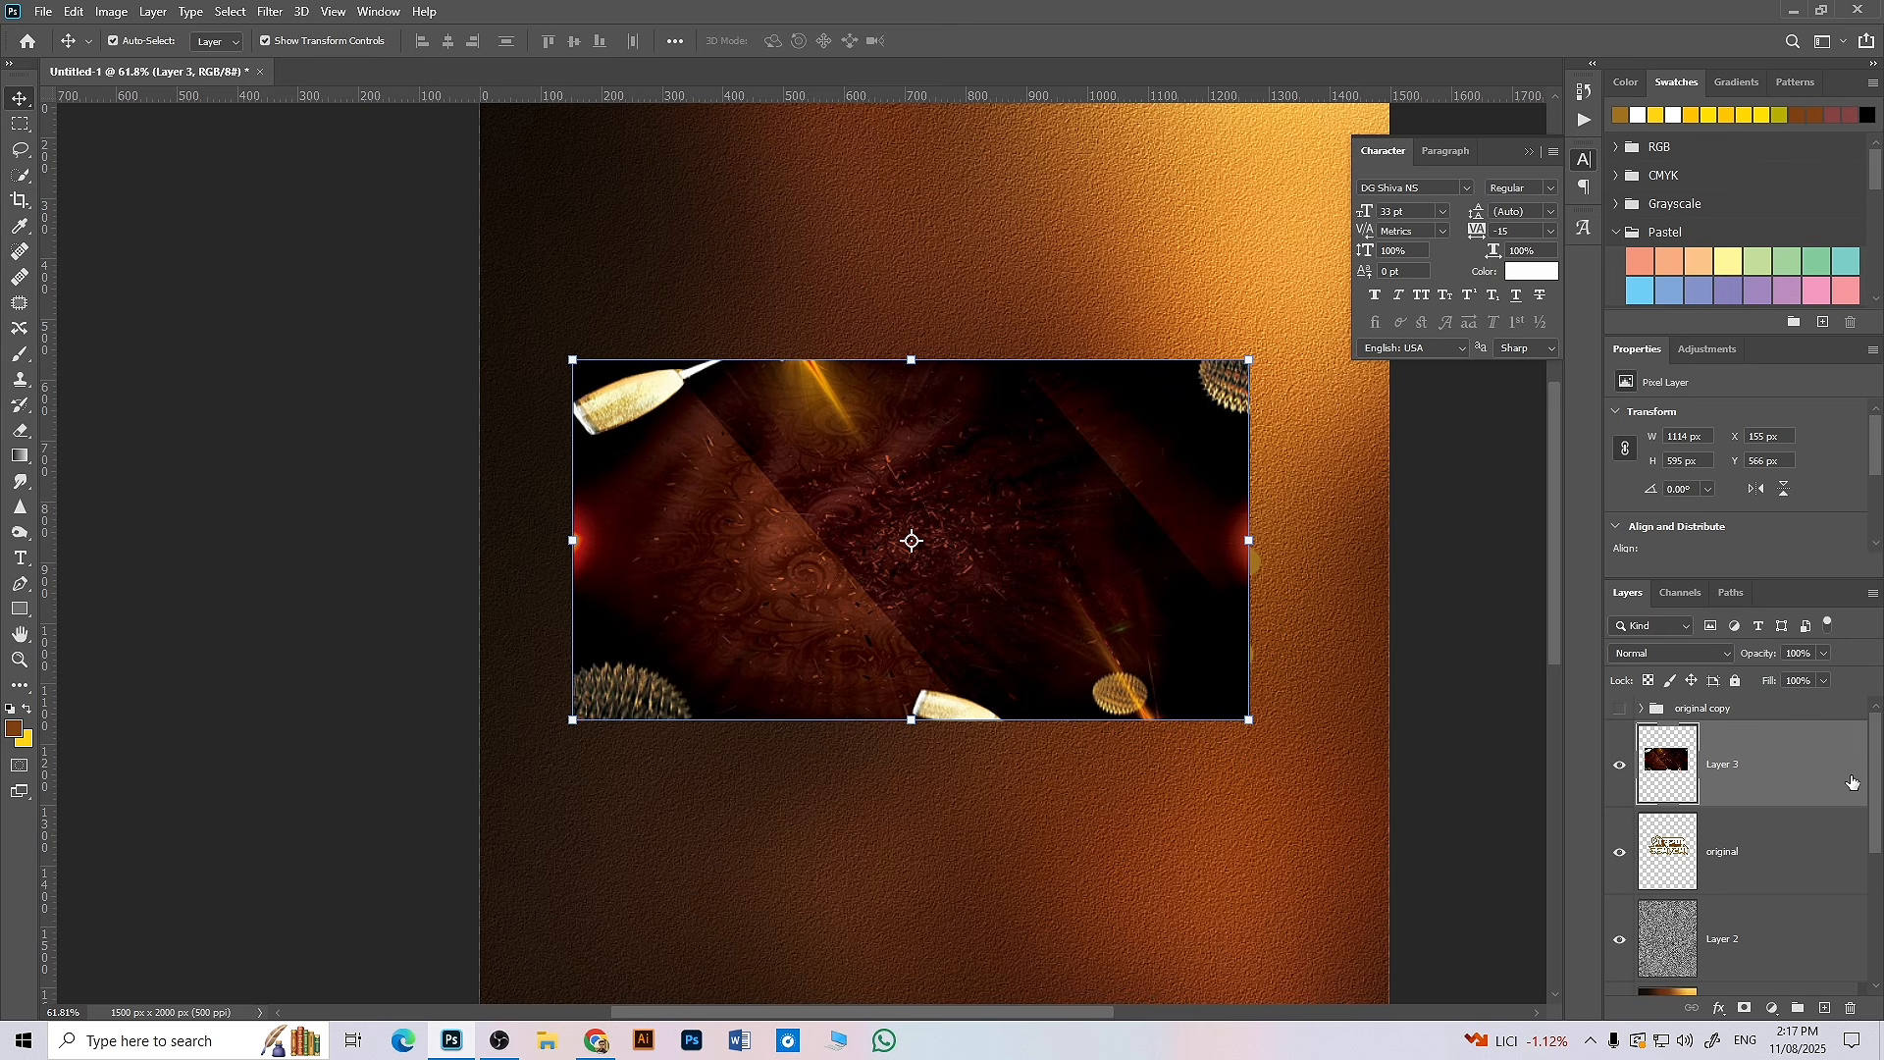
left_click(153, 11)
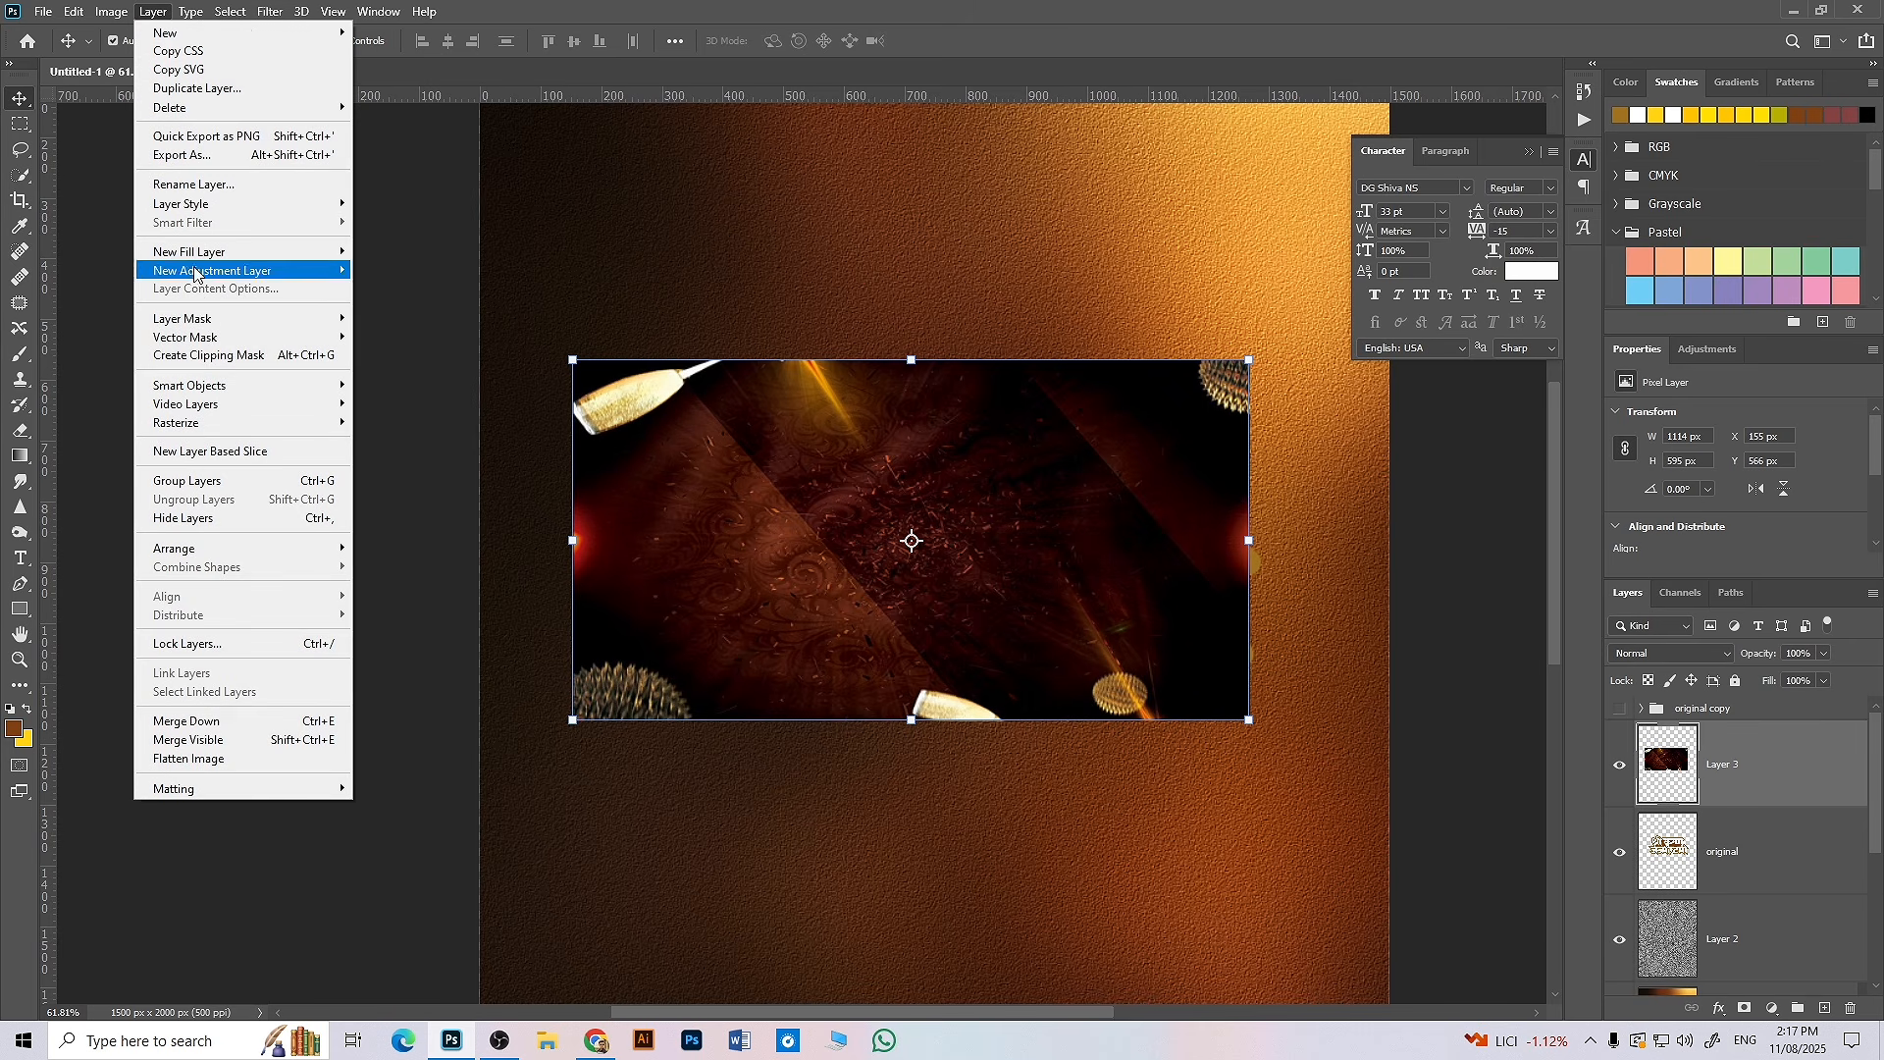
left_click(208, 355)
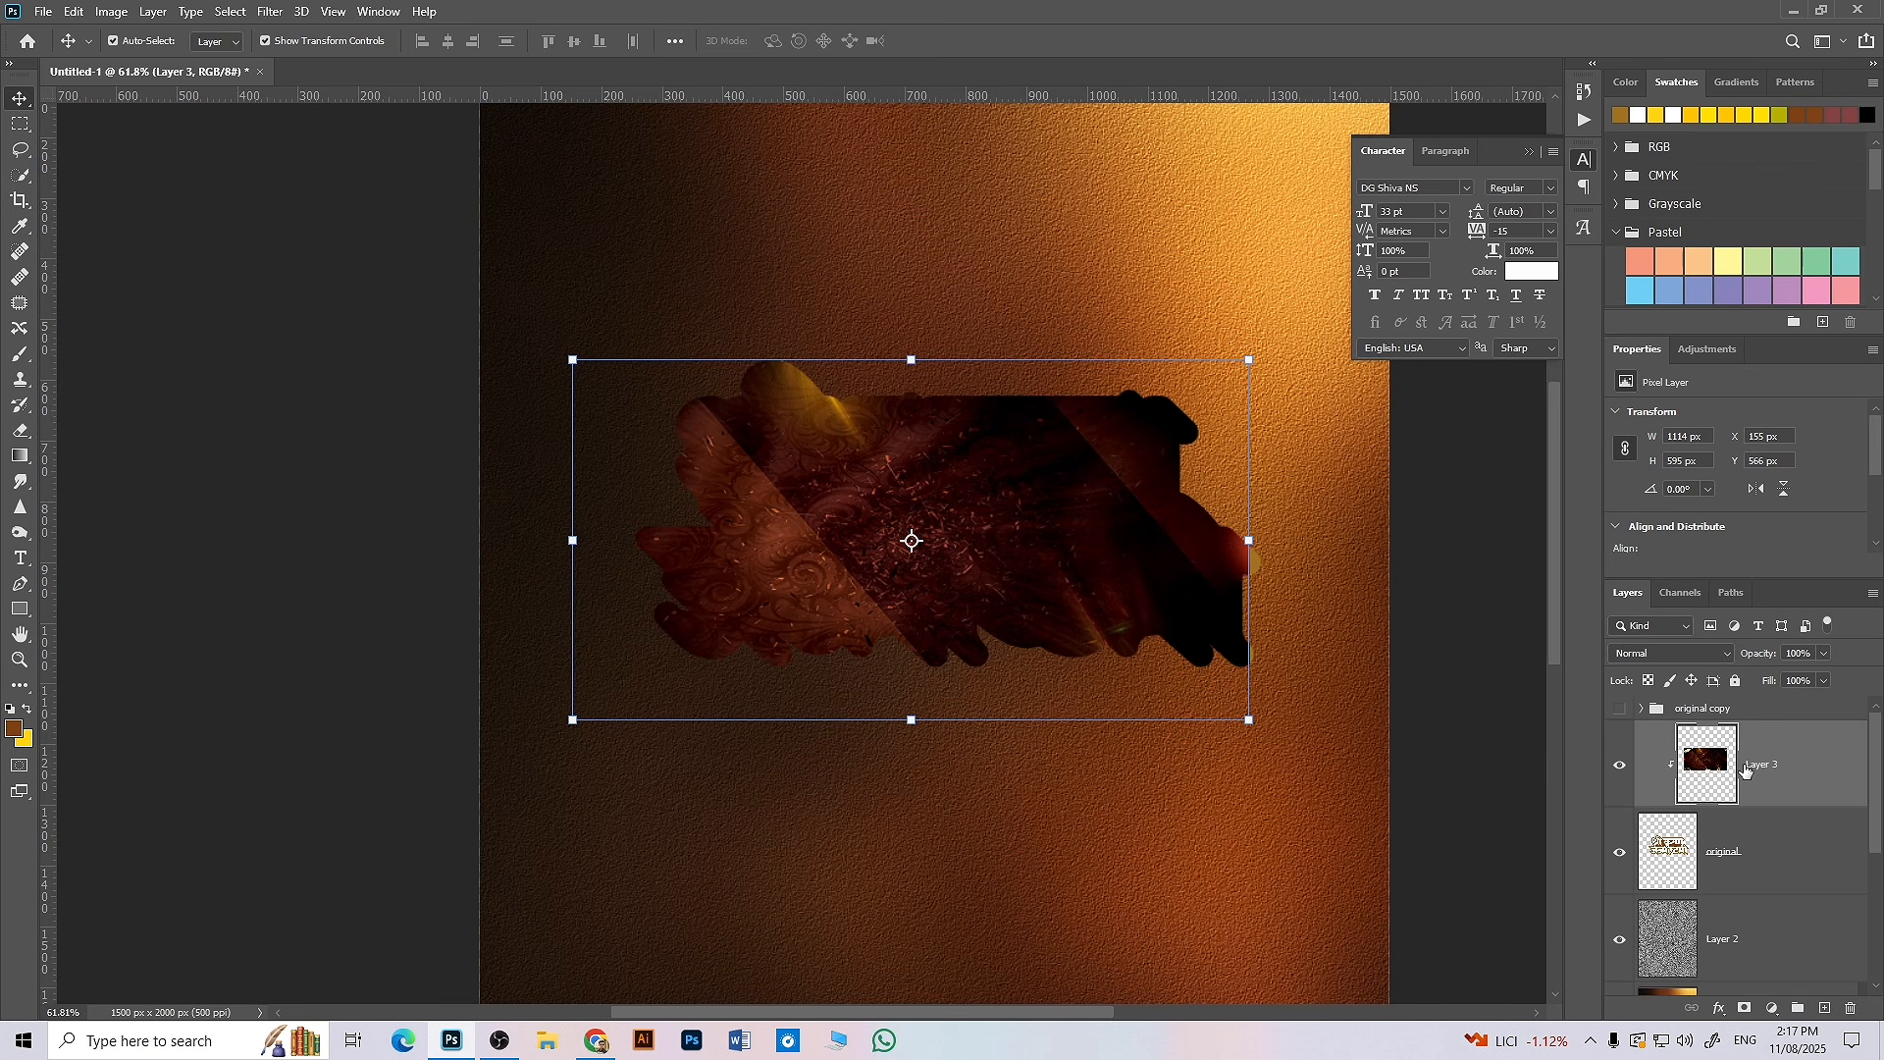
- Nudge the clipped ornate image 18 px up and 13 px right so it covers the title shape
key("Up")
key("Up")
key("Up")
key("Up")
key("Up")
key("Up")
key("Up")
key("Up")
key("Up")
key("Up")
key("Up")
key("Up")
key("Up")
key("Up")
key("Up")
key("Up")
key("Up")
key("Up")
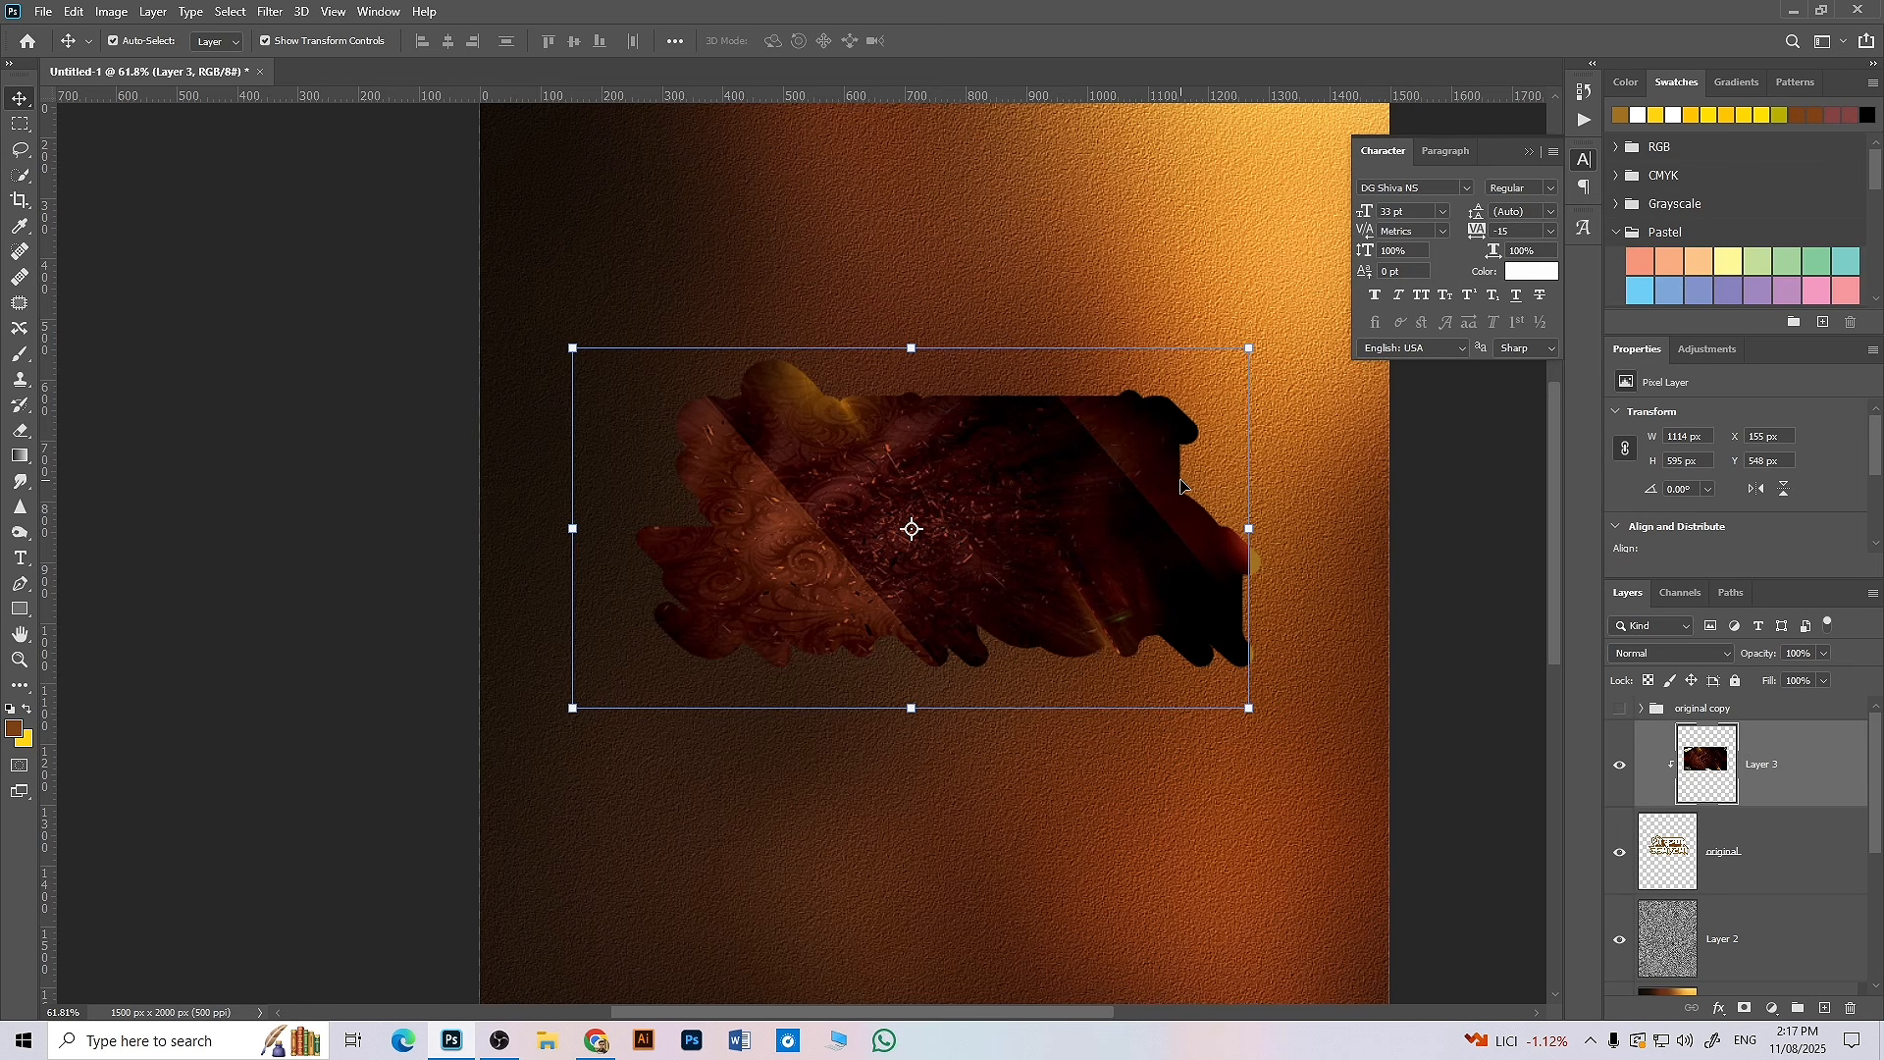
key("Right")
key("Right")
key("Right")
key("Right")
key("Right")
key("Right")
key("Right")
key("Right")
key("Right")
key("Right")
key("Right")
key("Right")
key("Right")
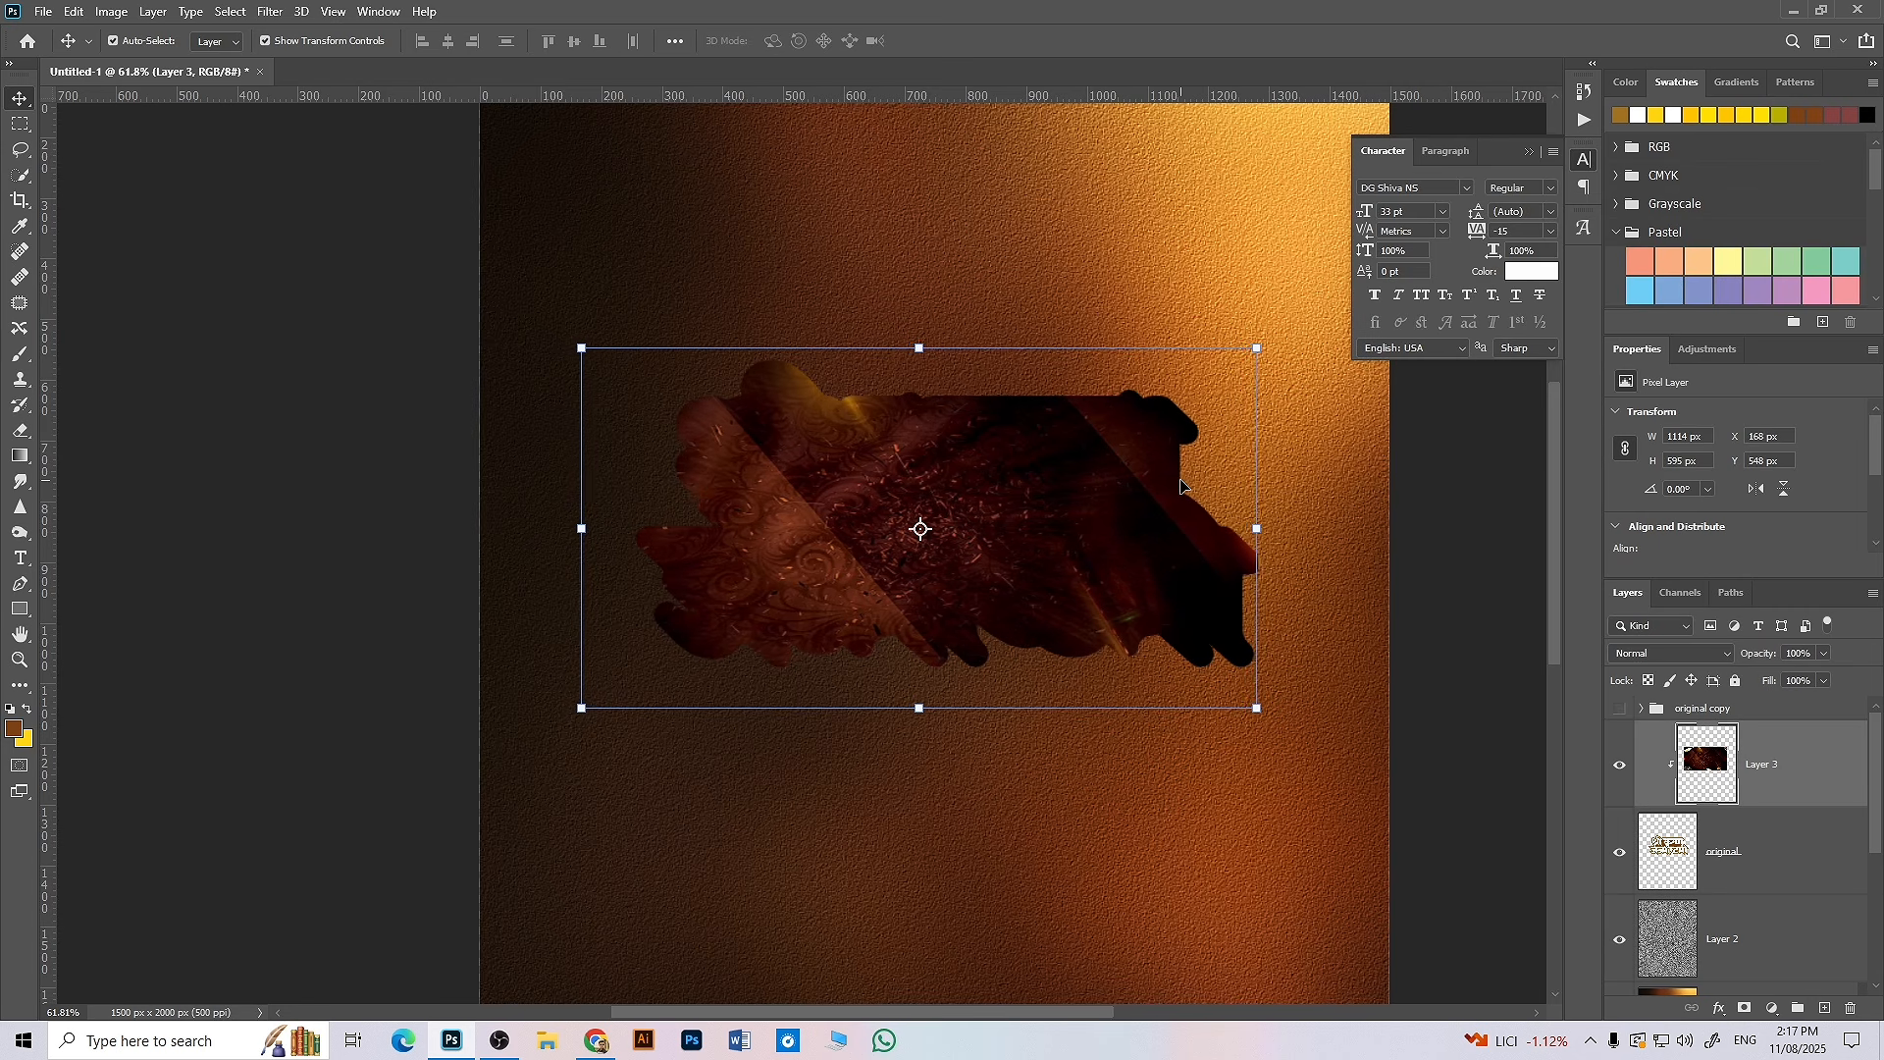
- Nudge the clipped ornate image on Layer 3 right by 20 px to X 188 px
key("Right")
key("Right")
key("Right")
key("Right")
key("Right")
key("Right")
key("Right")
key("Right")
key("Right")
key("Right")
key("Right")
key("Right")
key("Right")
key("Right")
key("Right")
key("Right")
key("Right")
key("Right")
key("Right")
key("Right")
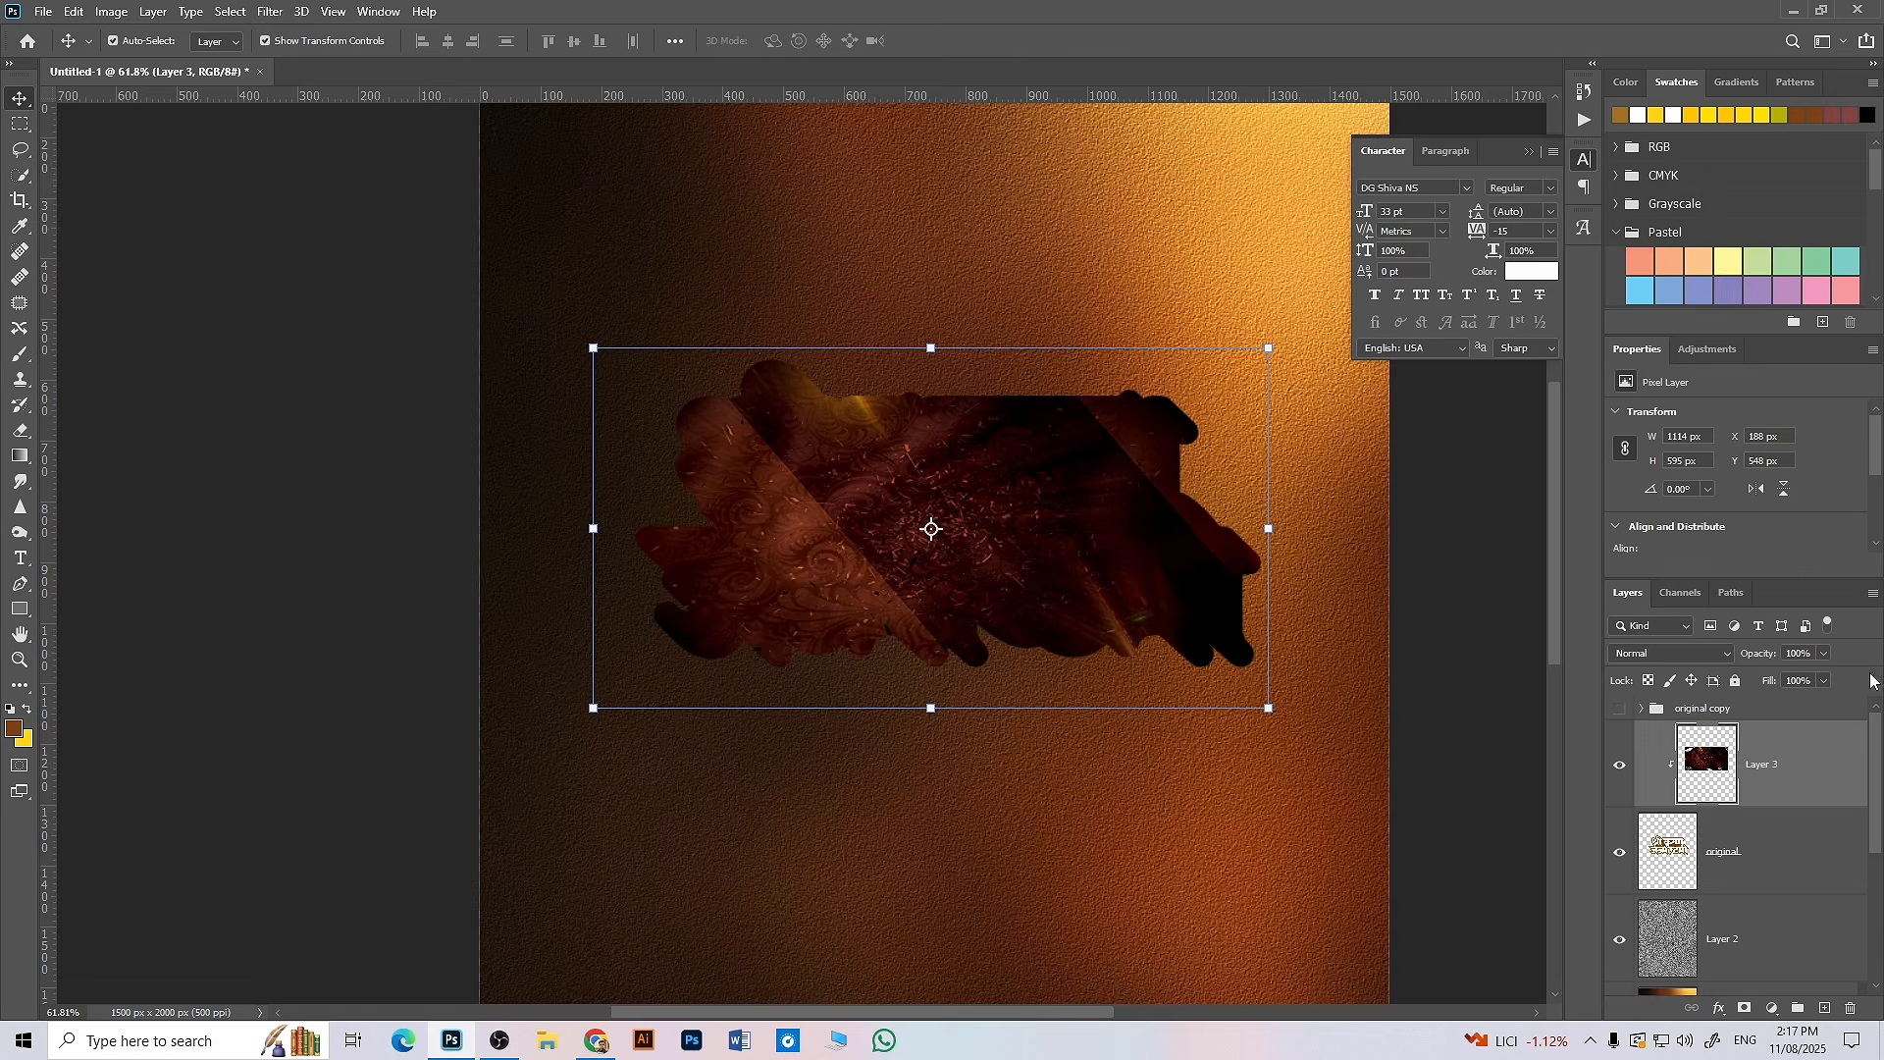
- Convert Layer 3 for Smart Filters so the clipped ornate image becomes a smart object
right_click(1811, 771)
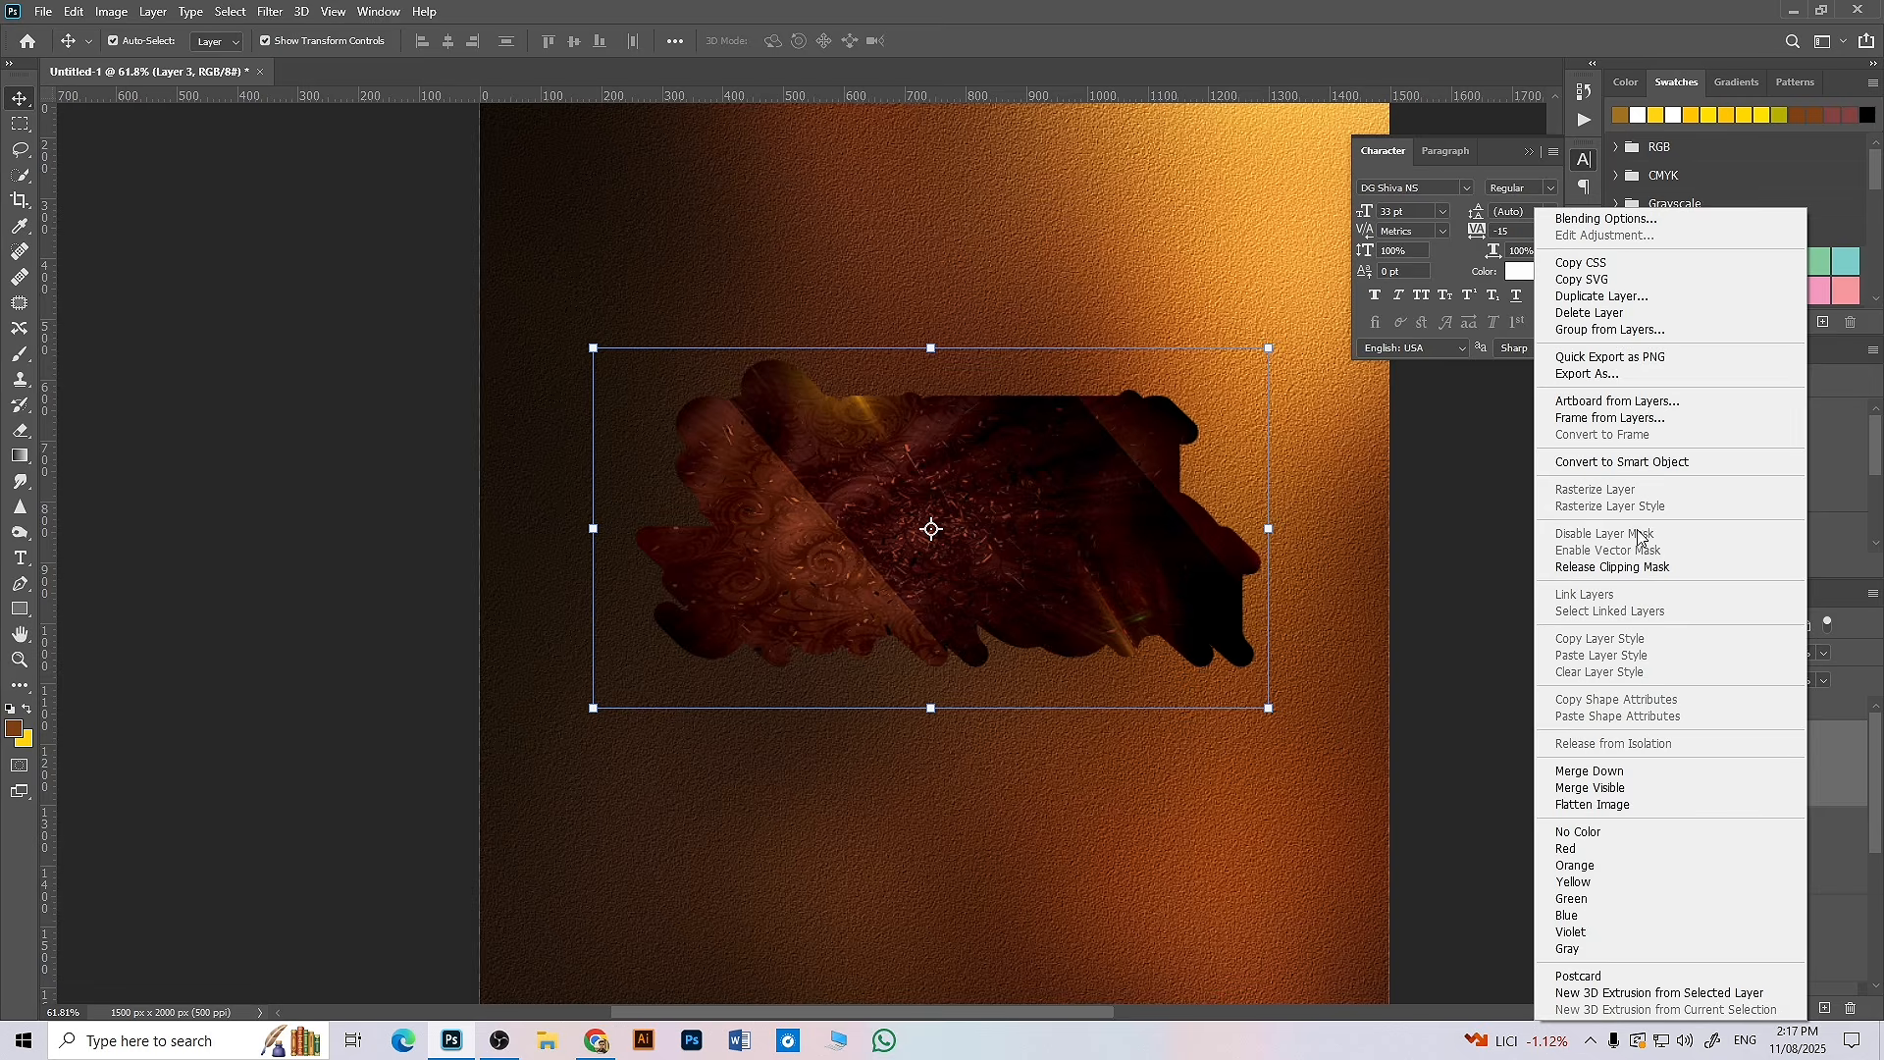
left_click(1858, 736)
left_click(270, 11)
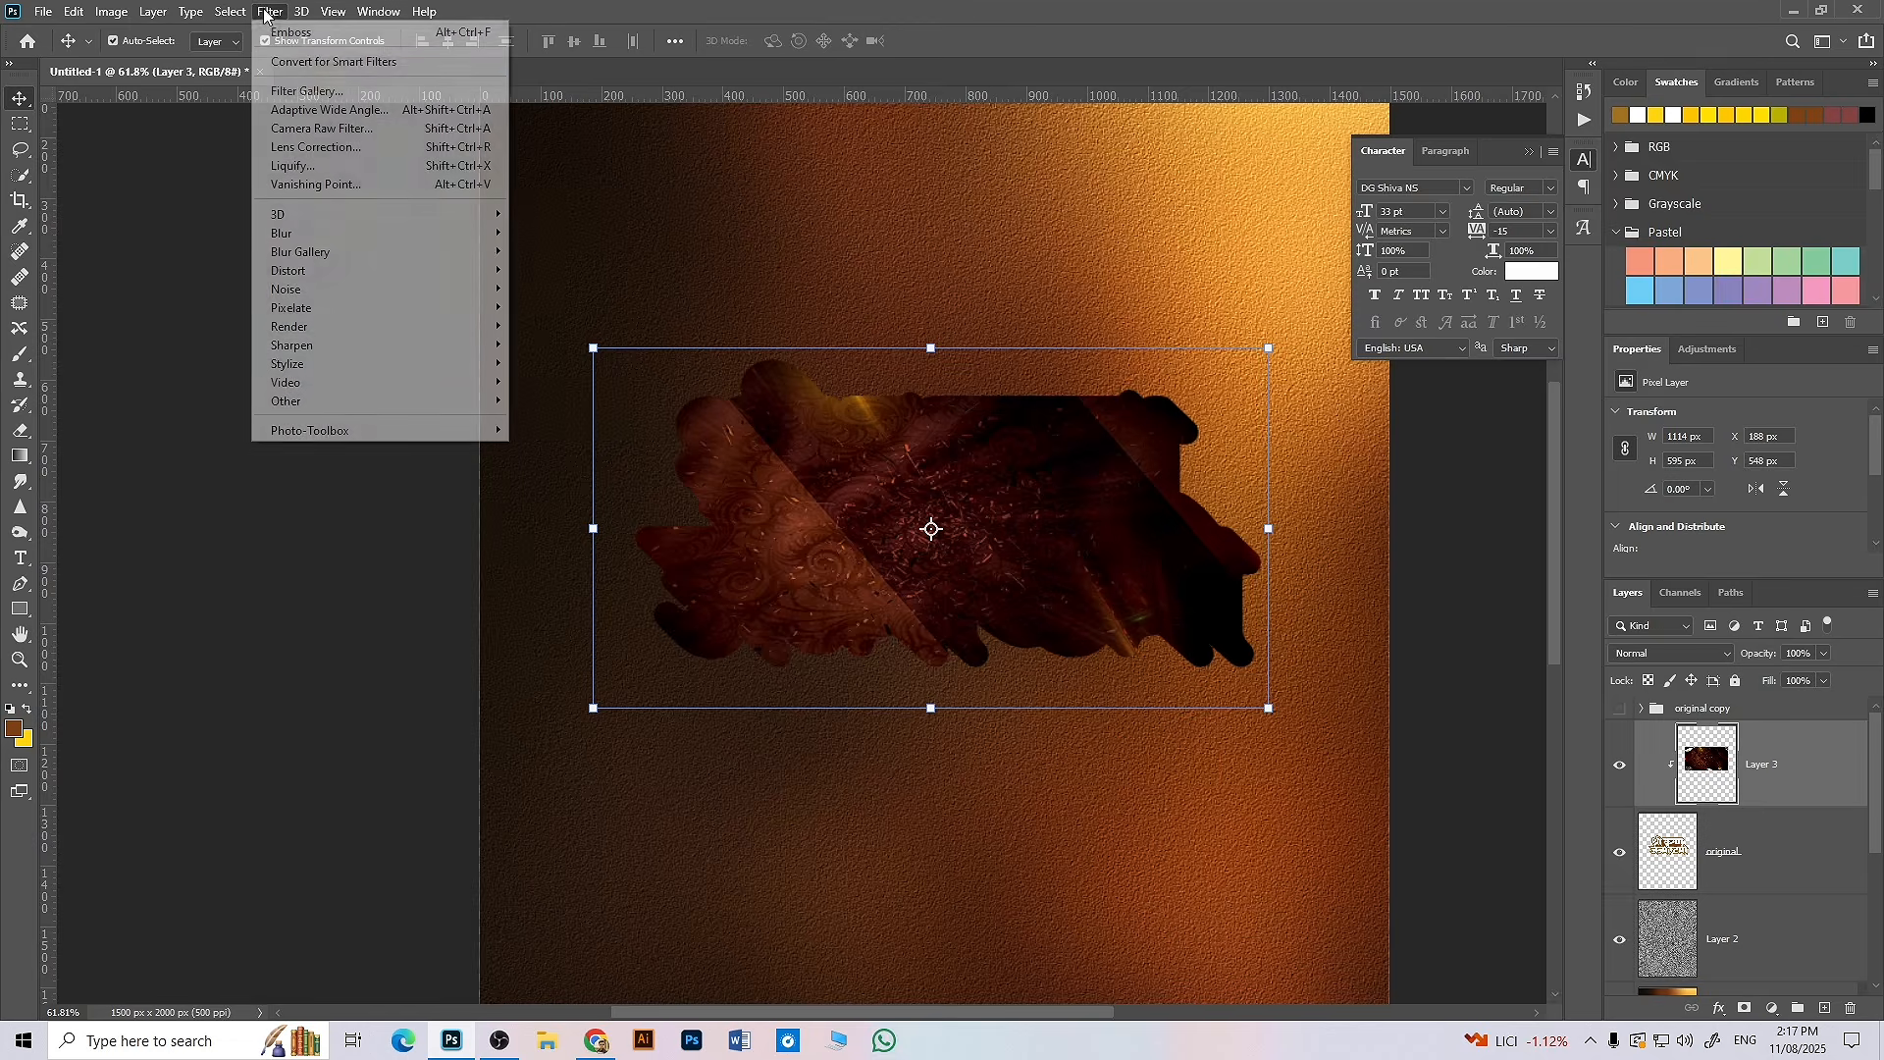
left_click(287, 63)
left_click(891, 387)
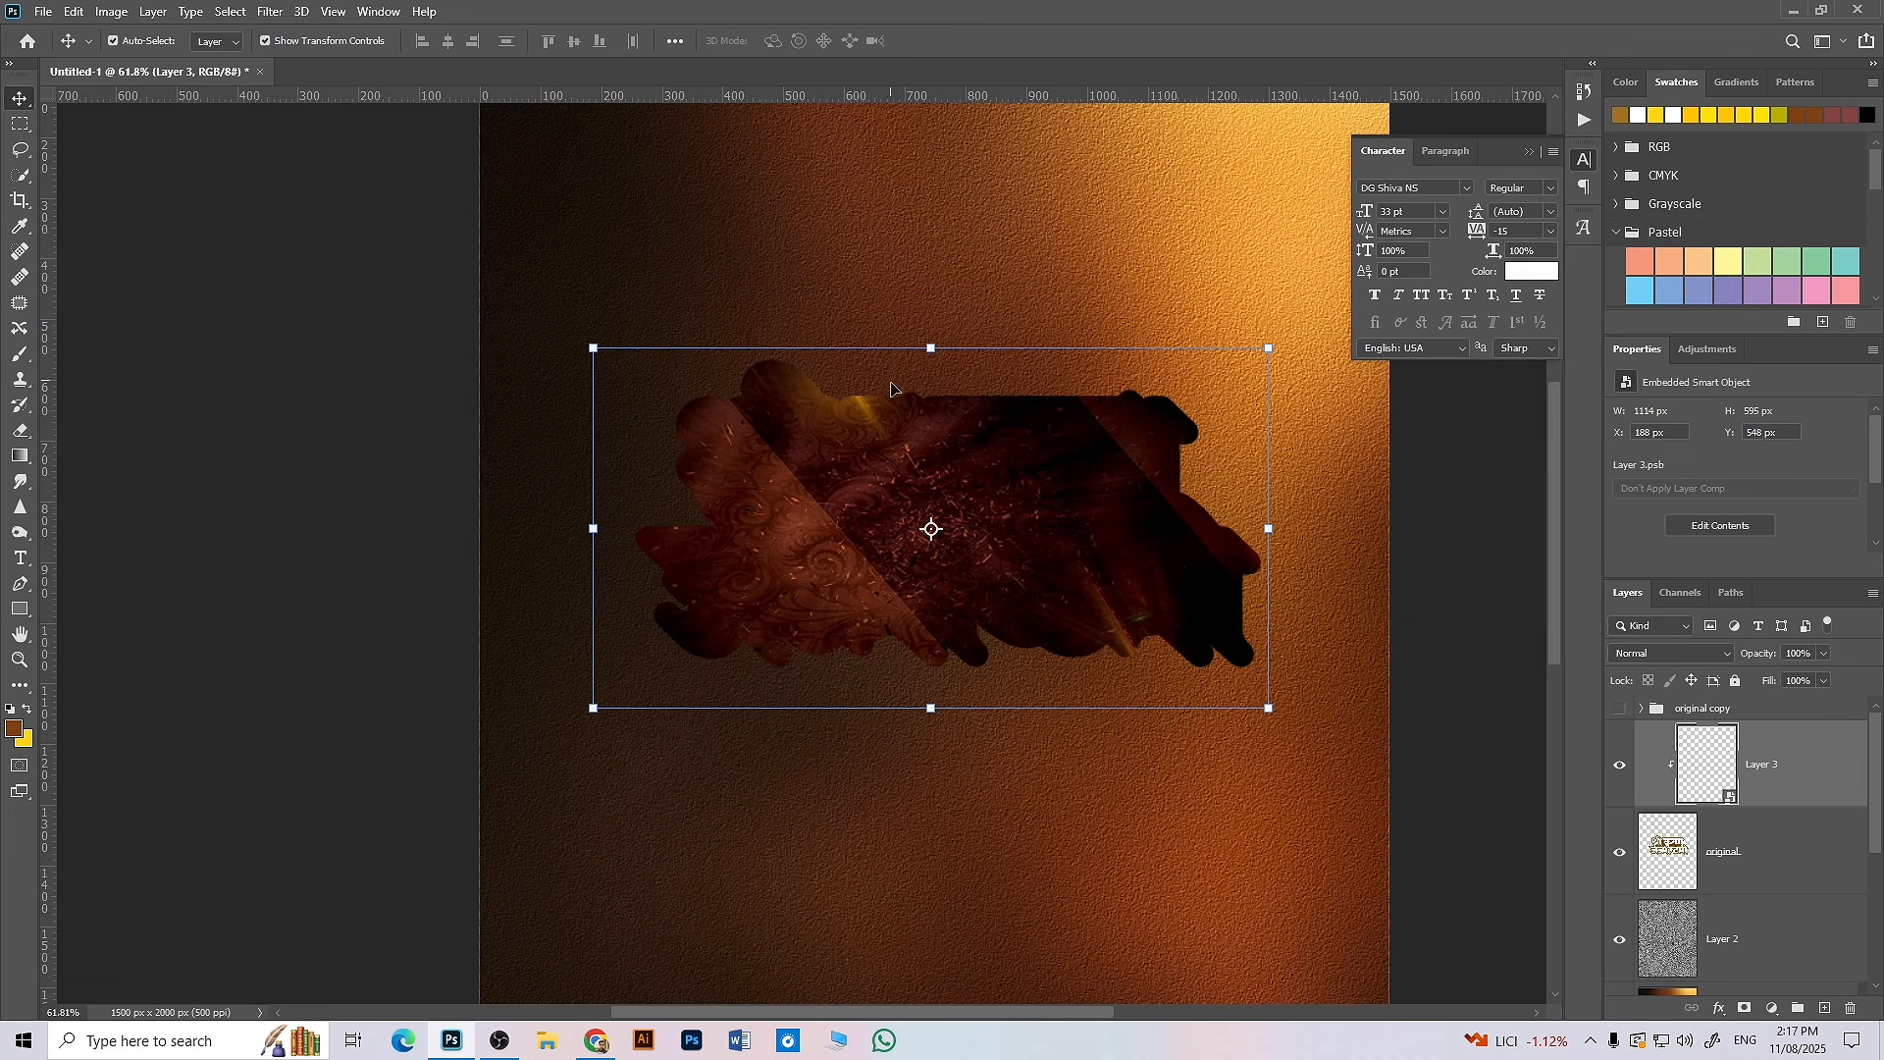
- Apply a Gaussian Blur smart filter with a radius of 26.3 pixels to Layer 3
left_click(270, 11)
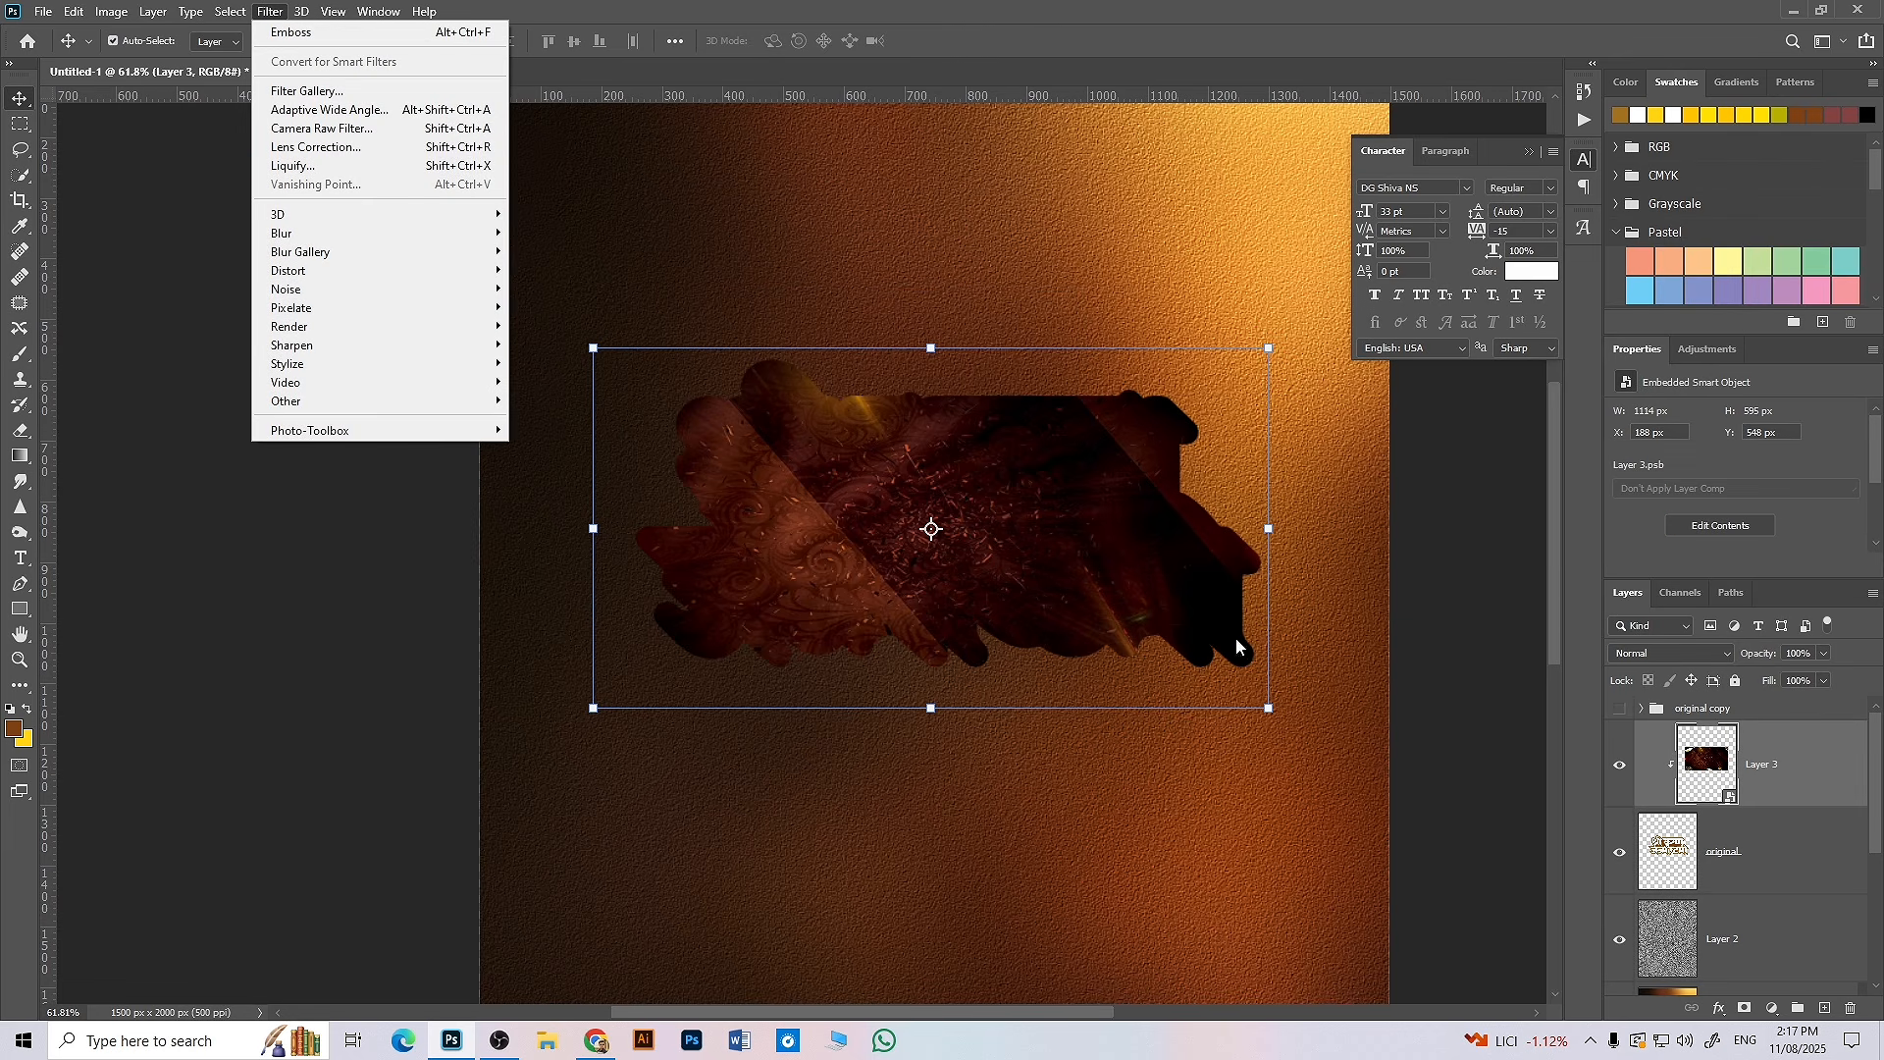
mouse_move(267, 234)
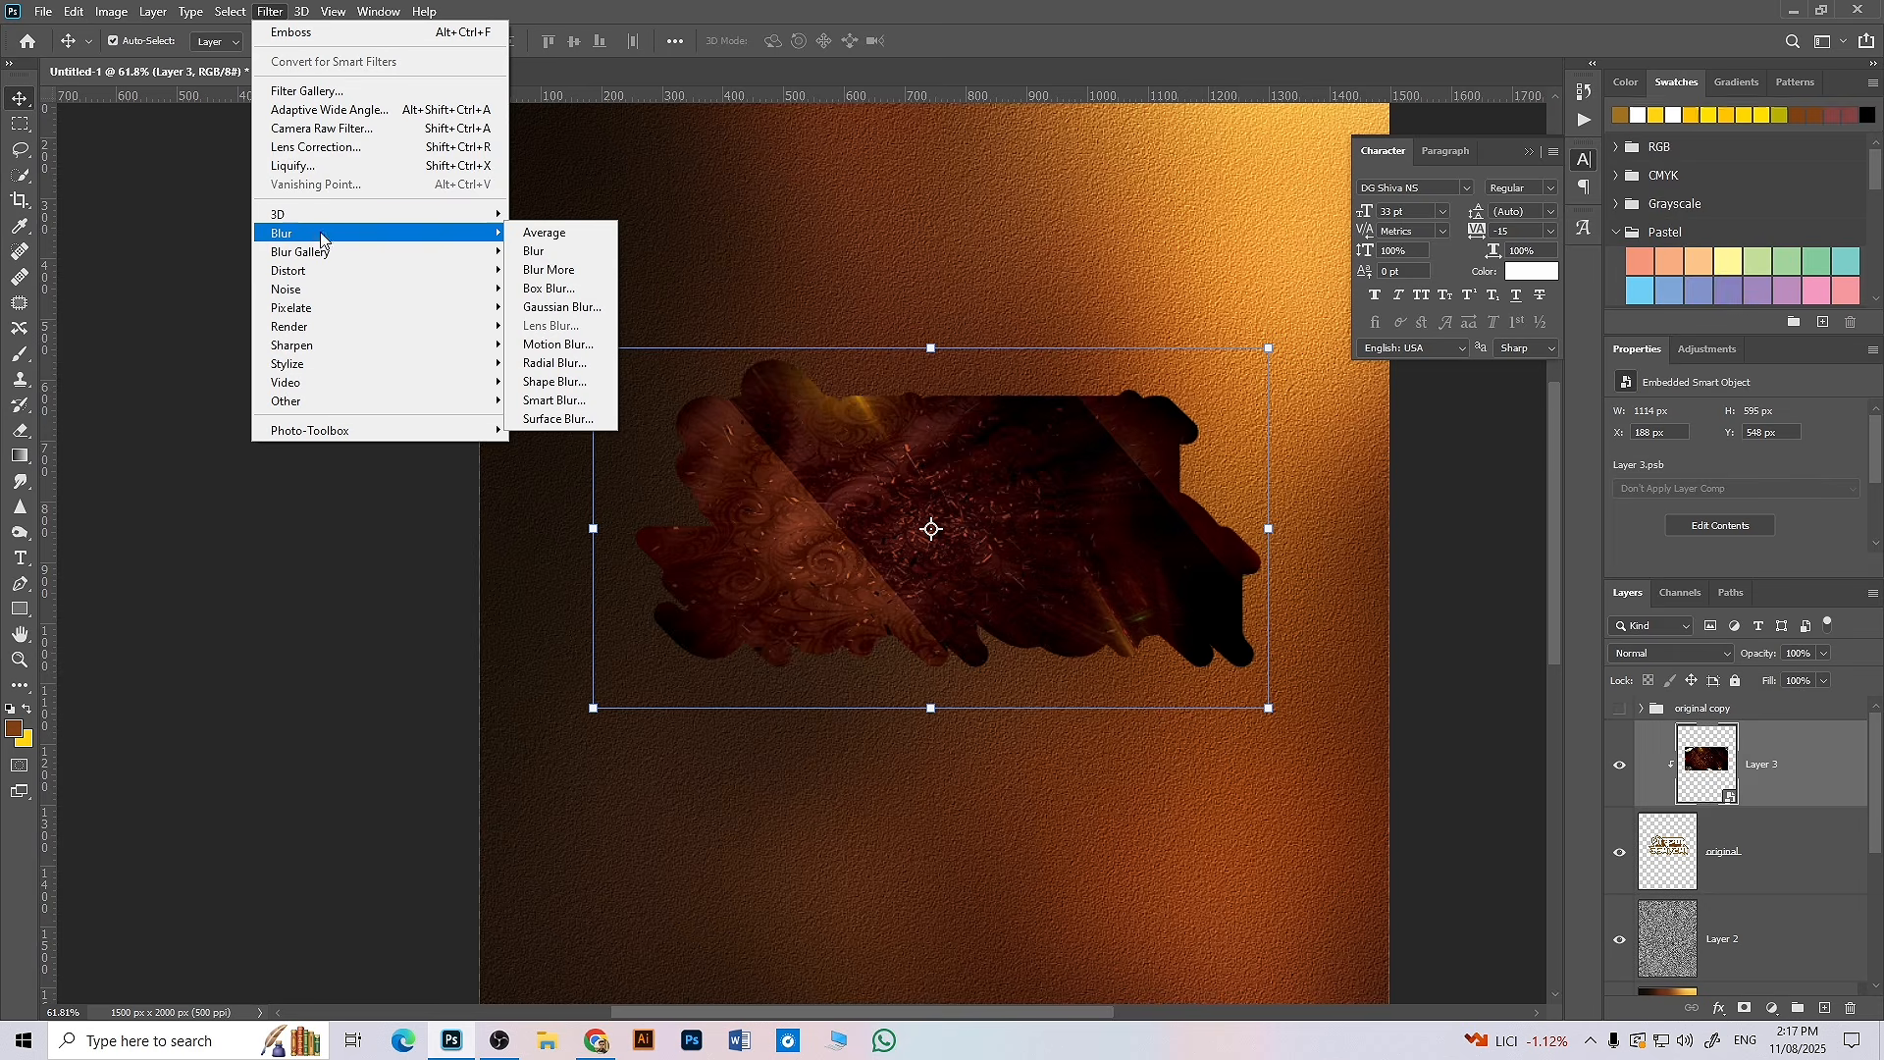
left_click(561, 307)
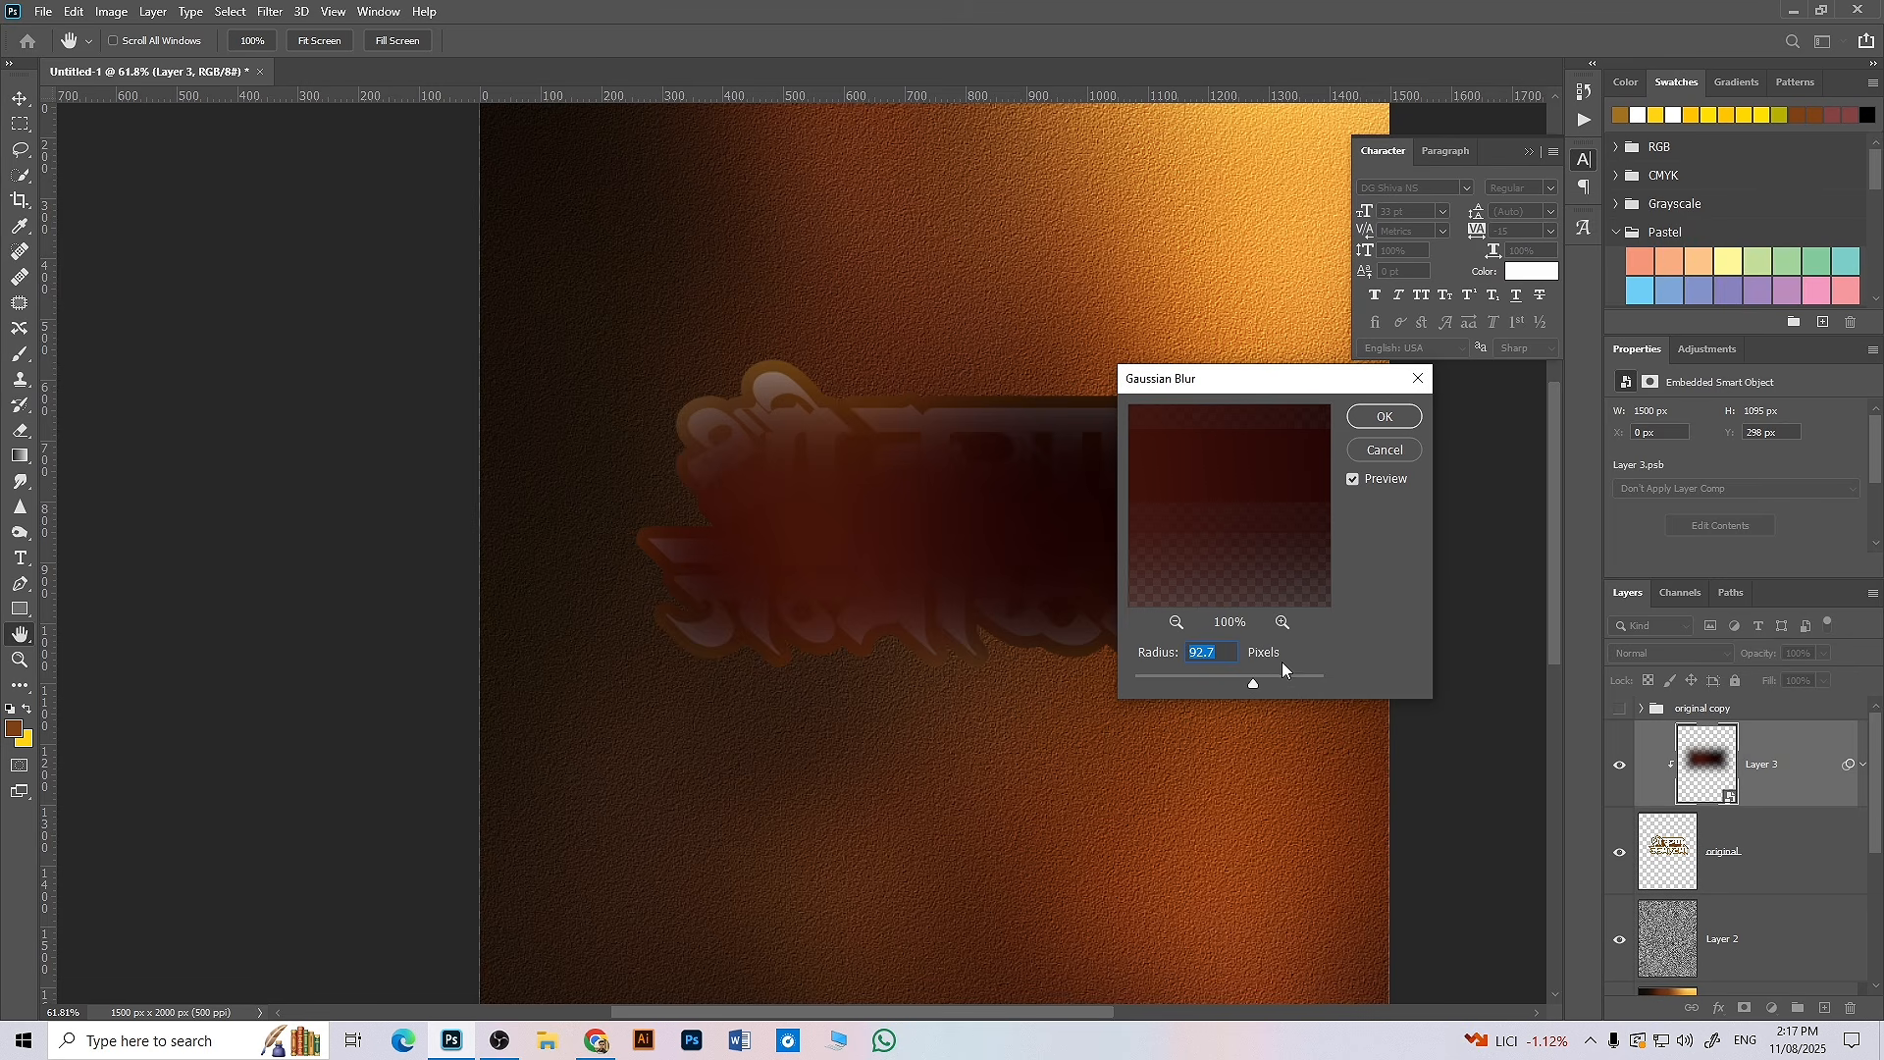
left_click_drag(1157, 679, 1144, 682)
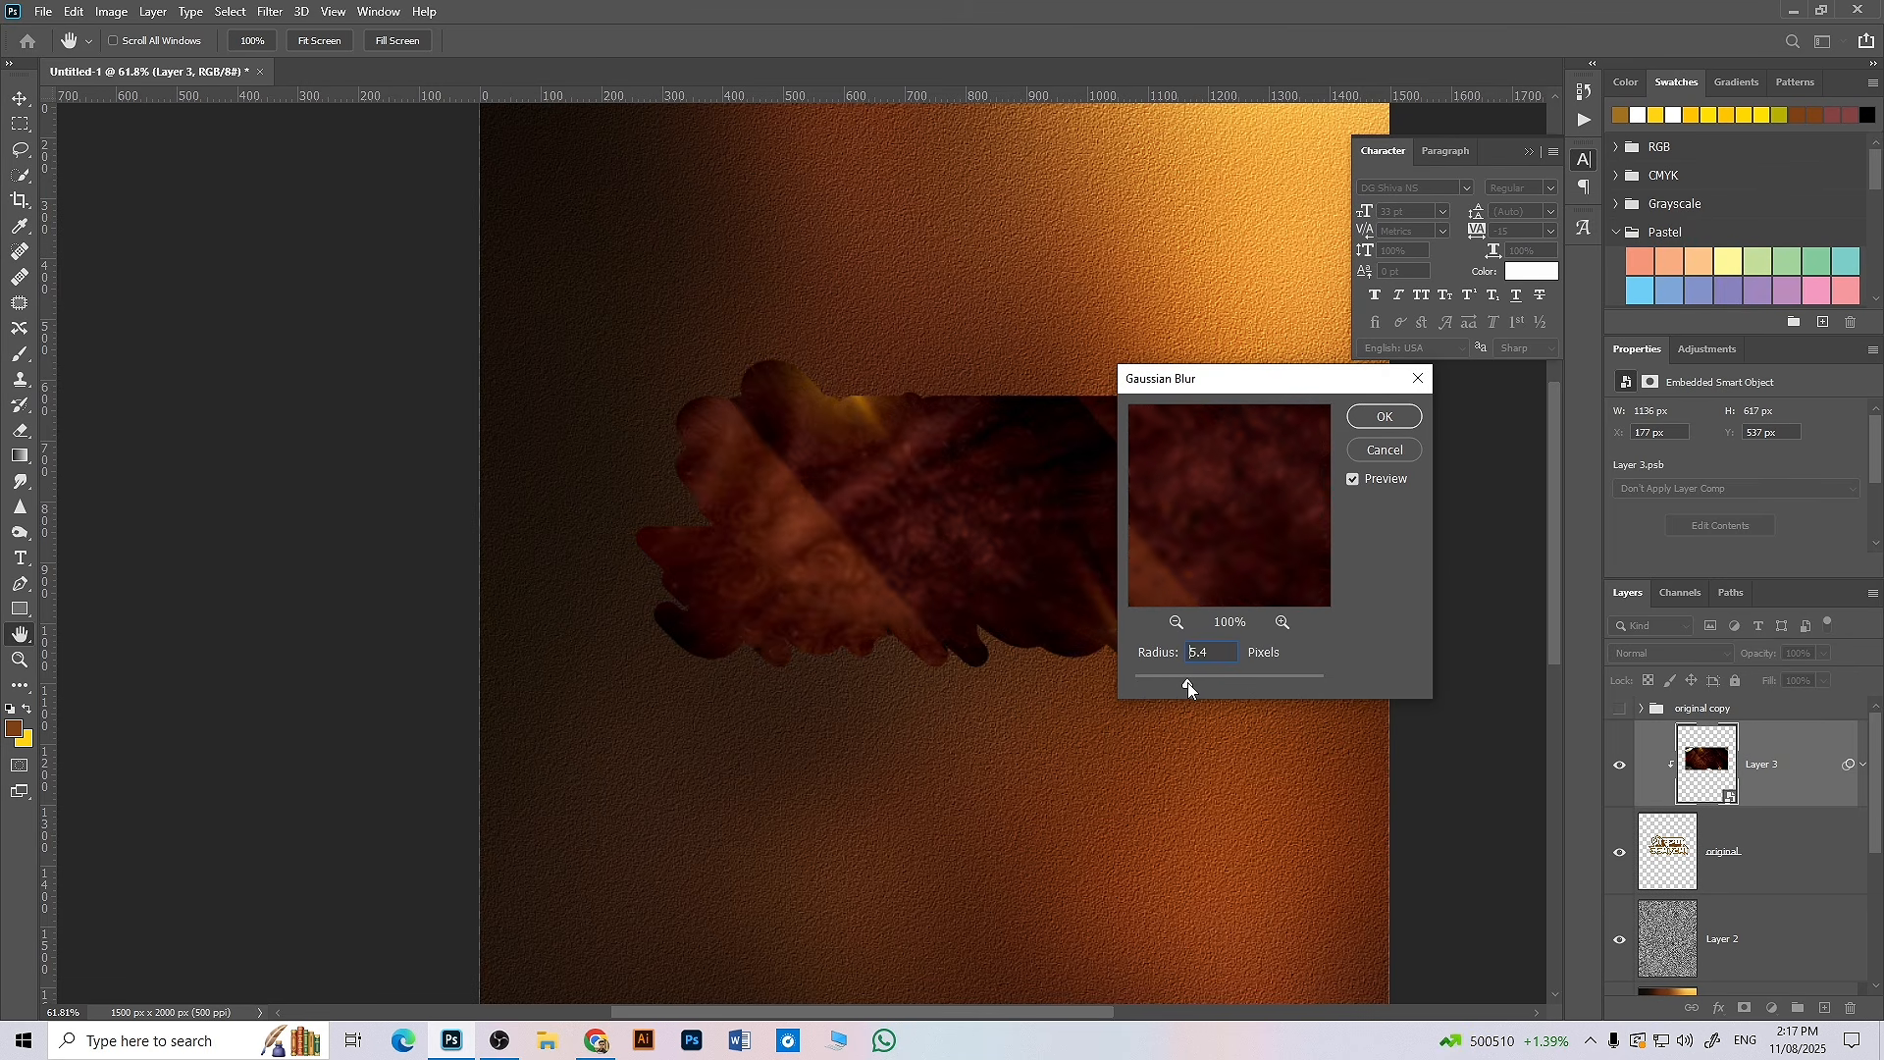
left_click_drag(1188, 681, 1226, 678)
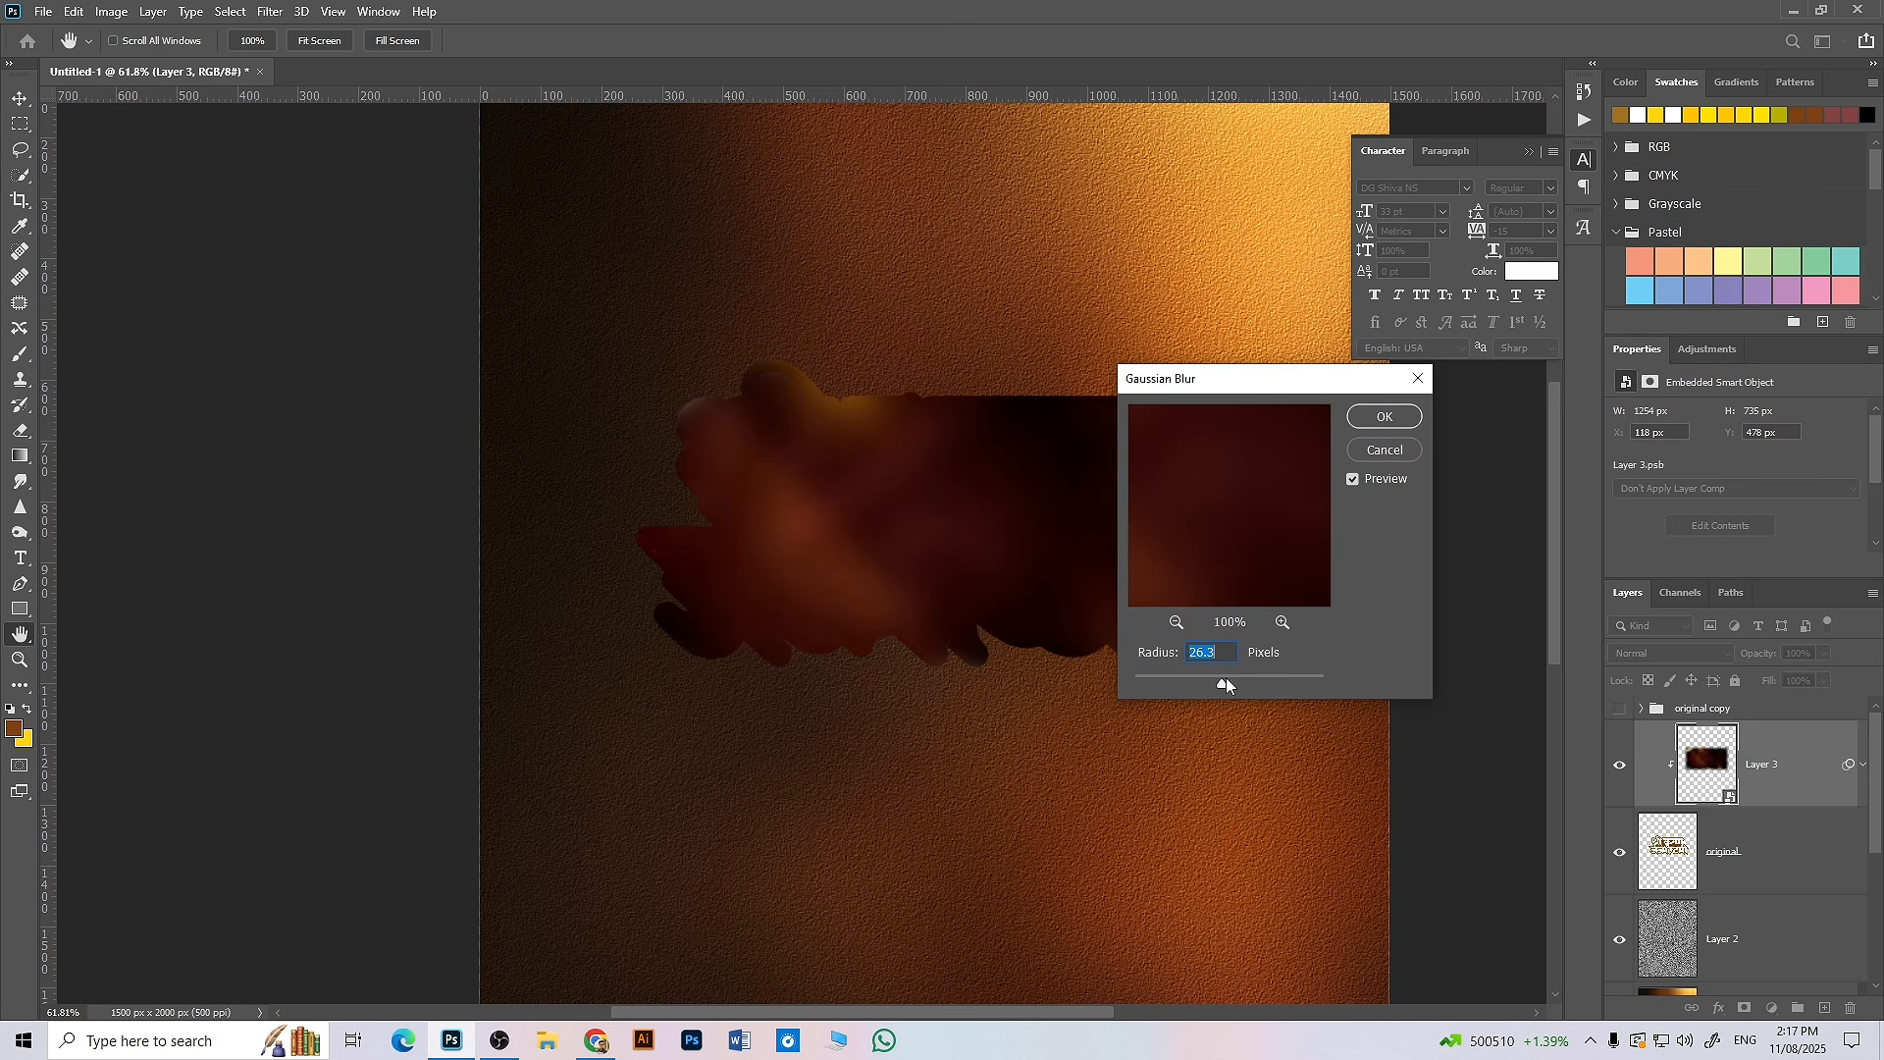
left_click(1384, 416)
- Enlarge the blurred Layer 3 image proportionally from its center to about 107% so it fills the title shape's edges
scroll(1021, 583, "down", 4)
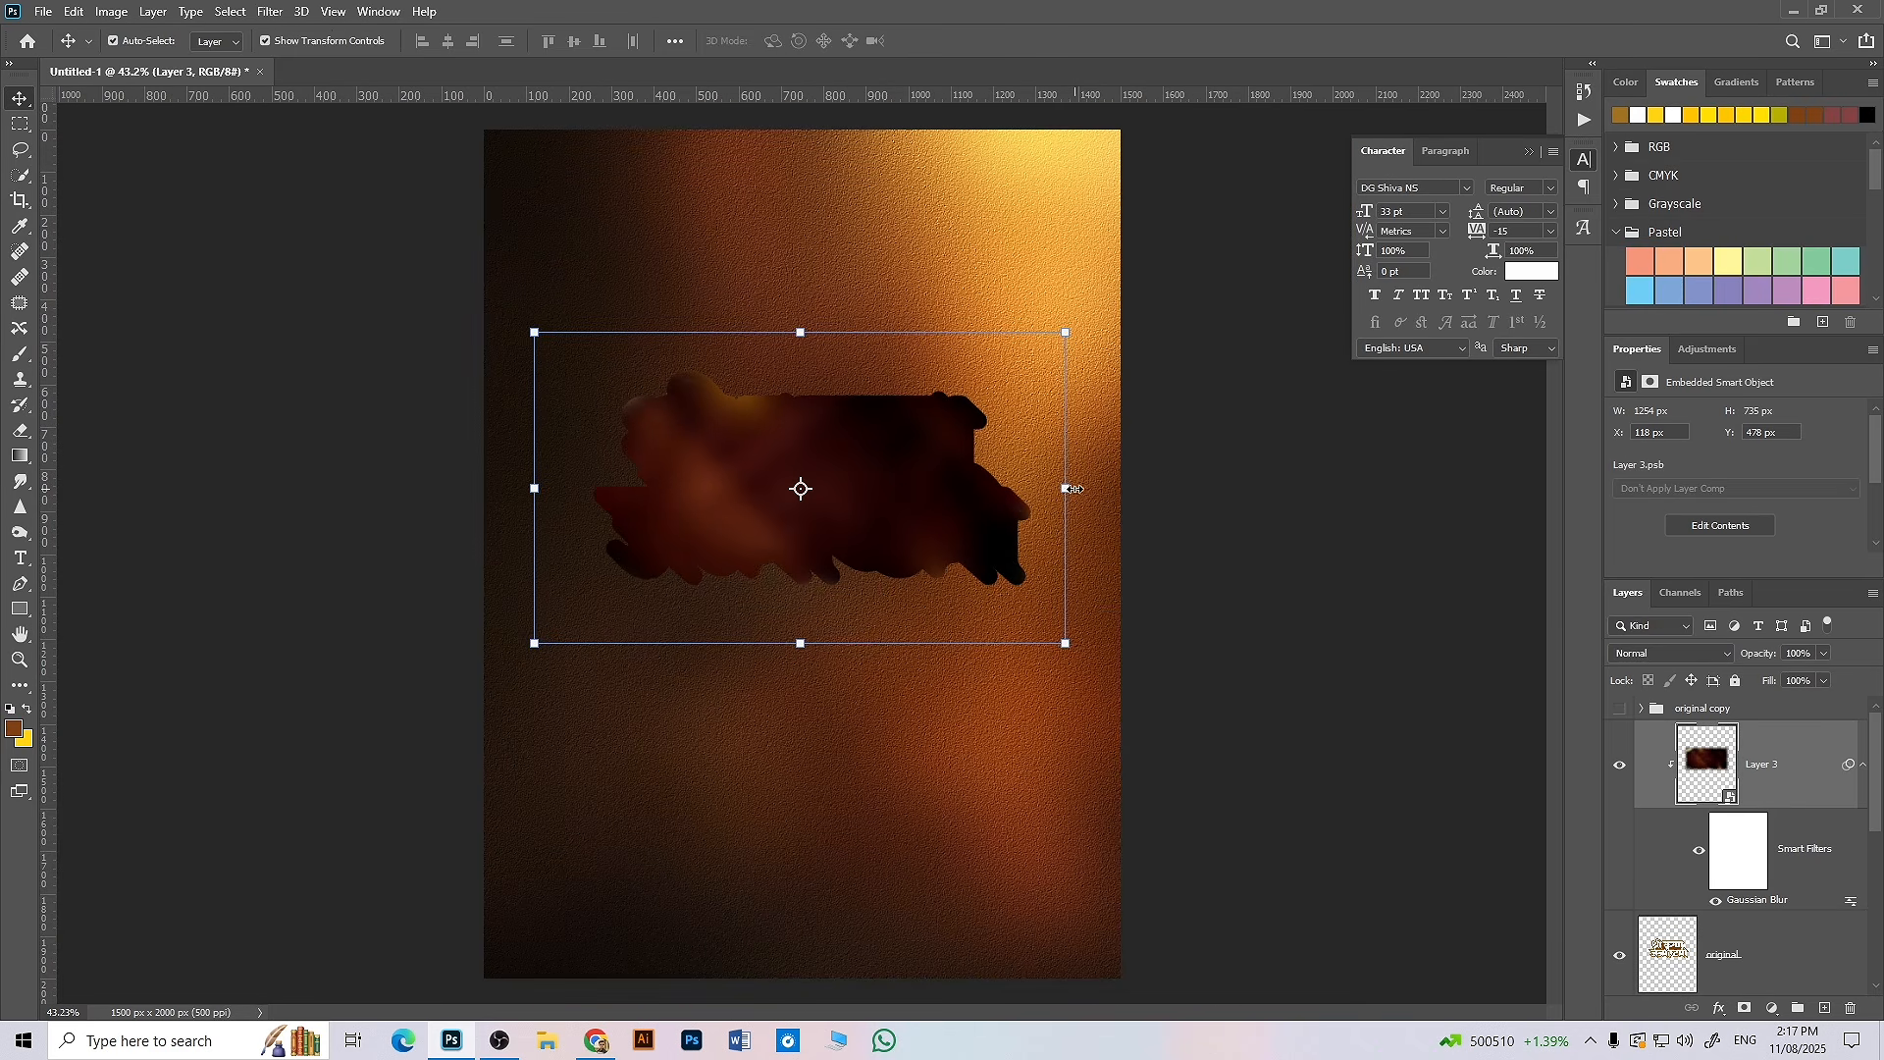
left_click(1069, 488)
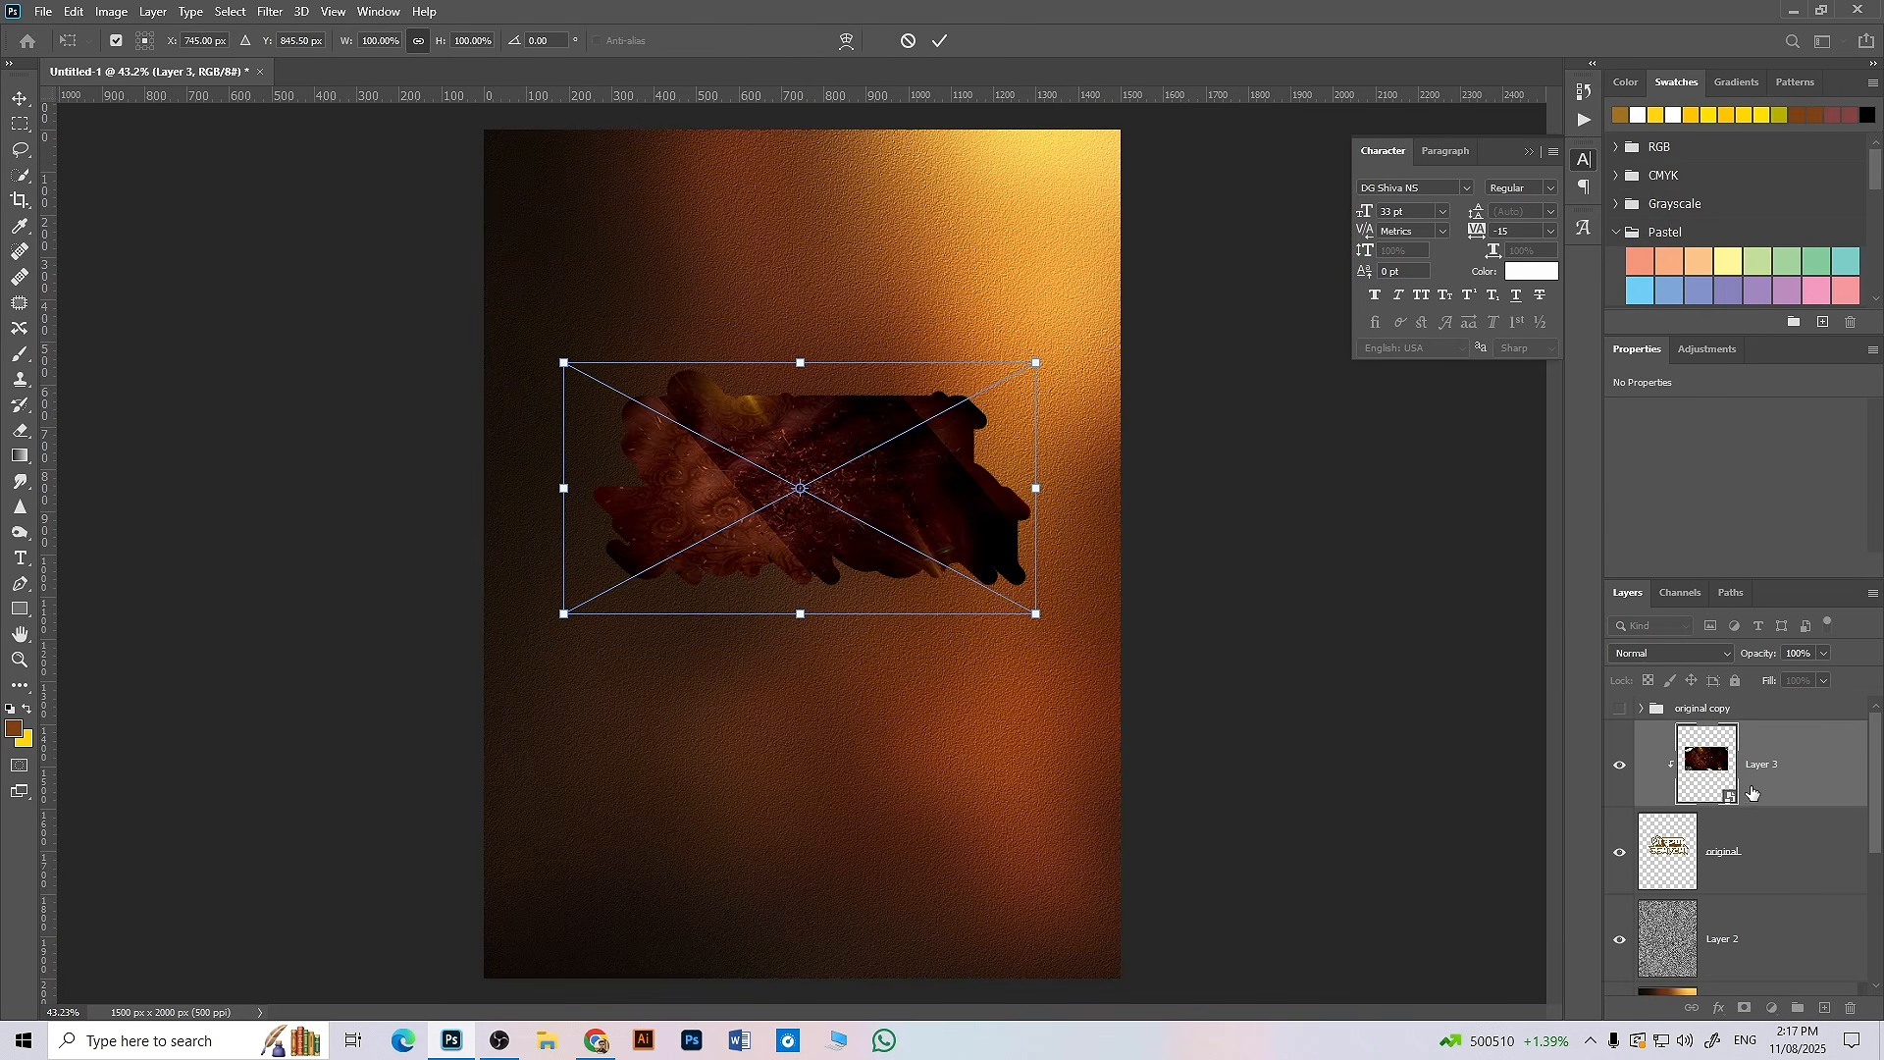
key("Return")
scroll(493, 362, "up", 5)
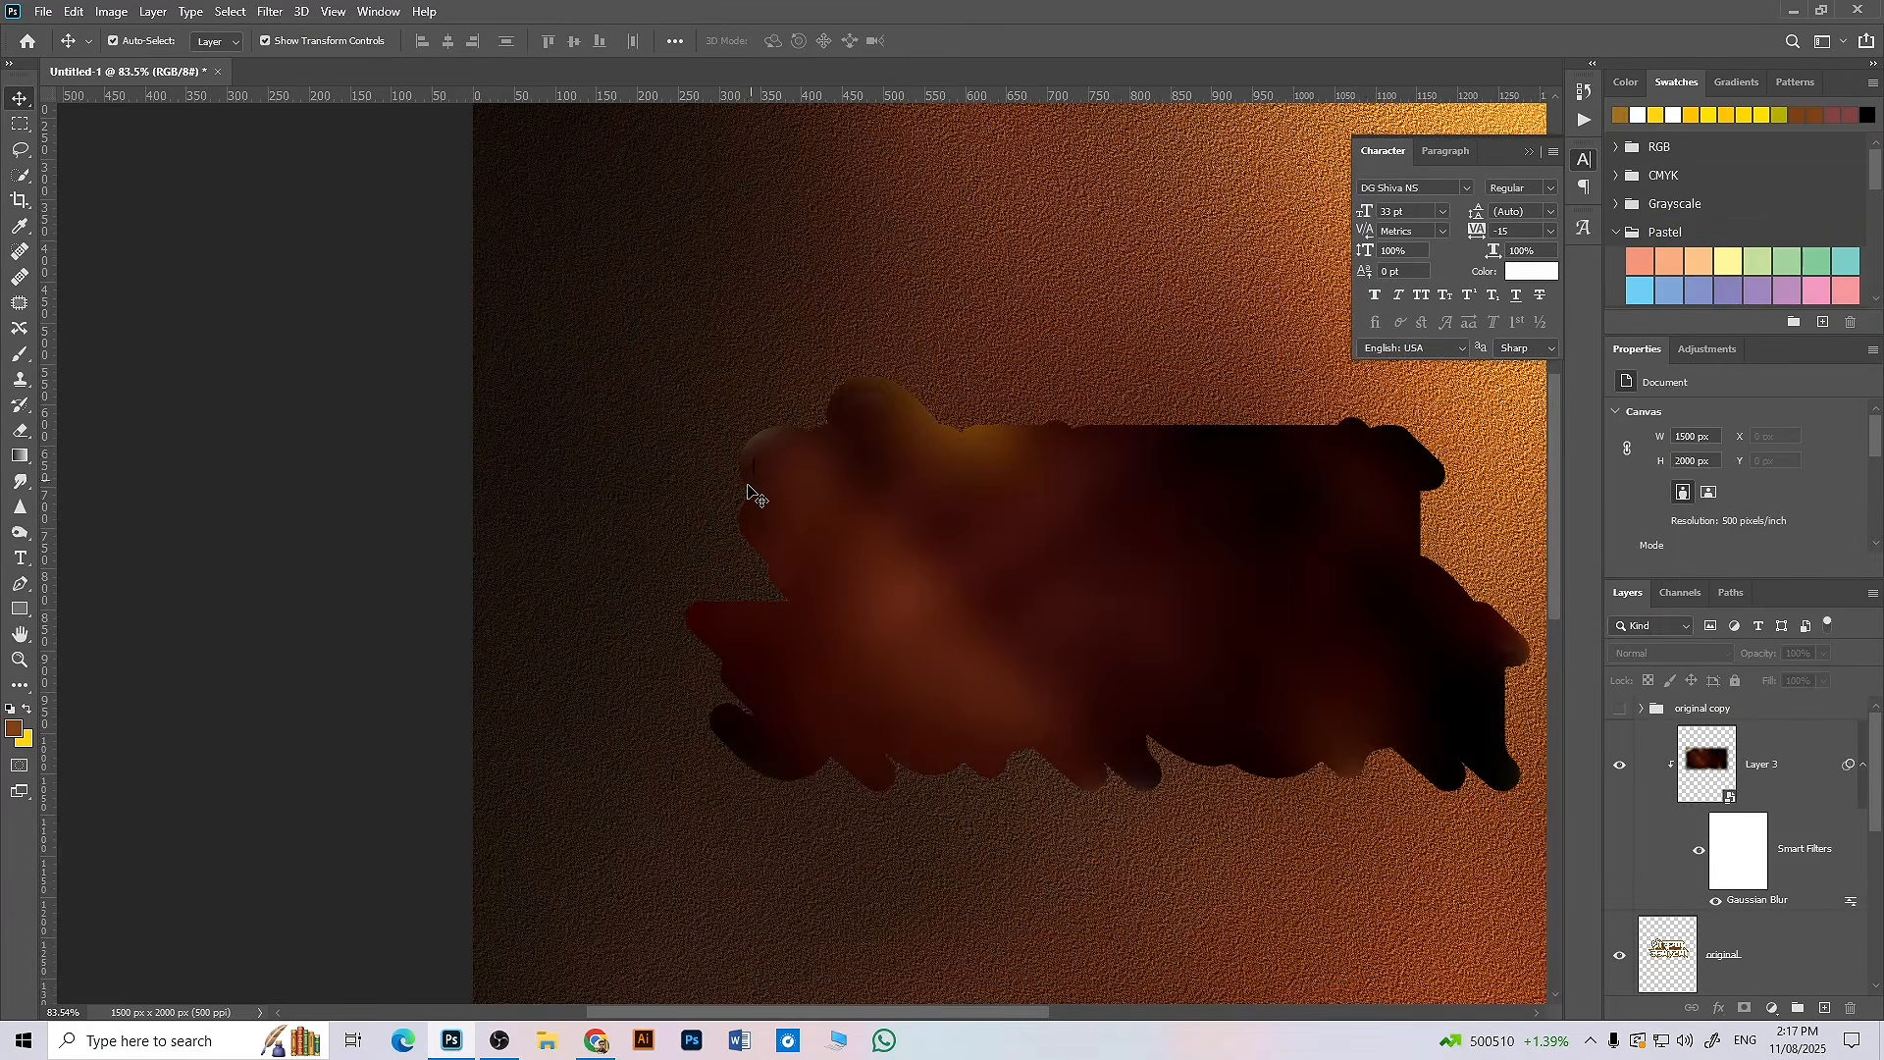
scroll(747, 486, "down", 4)
left_click(1100, 603)
left_click(1365, 569, "alt")
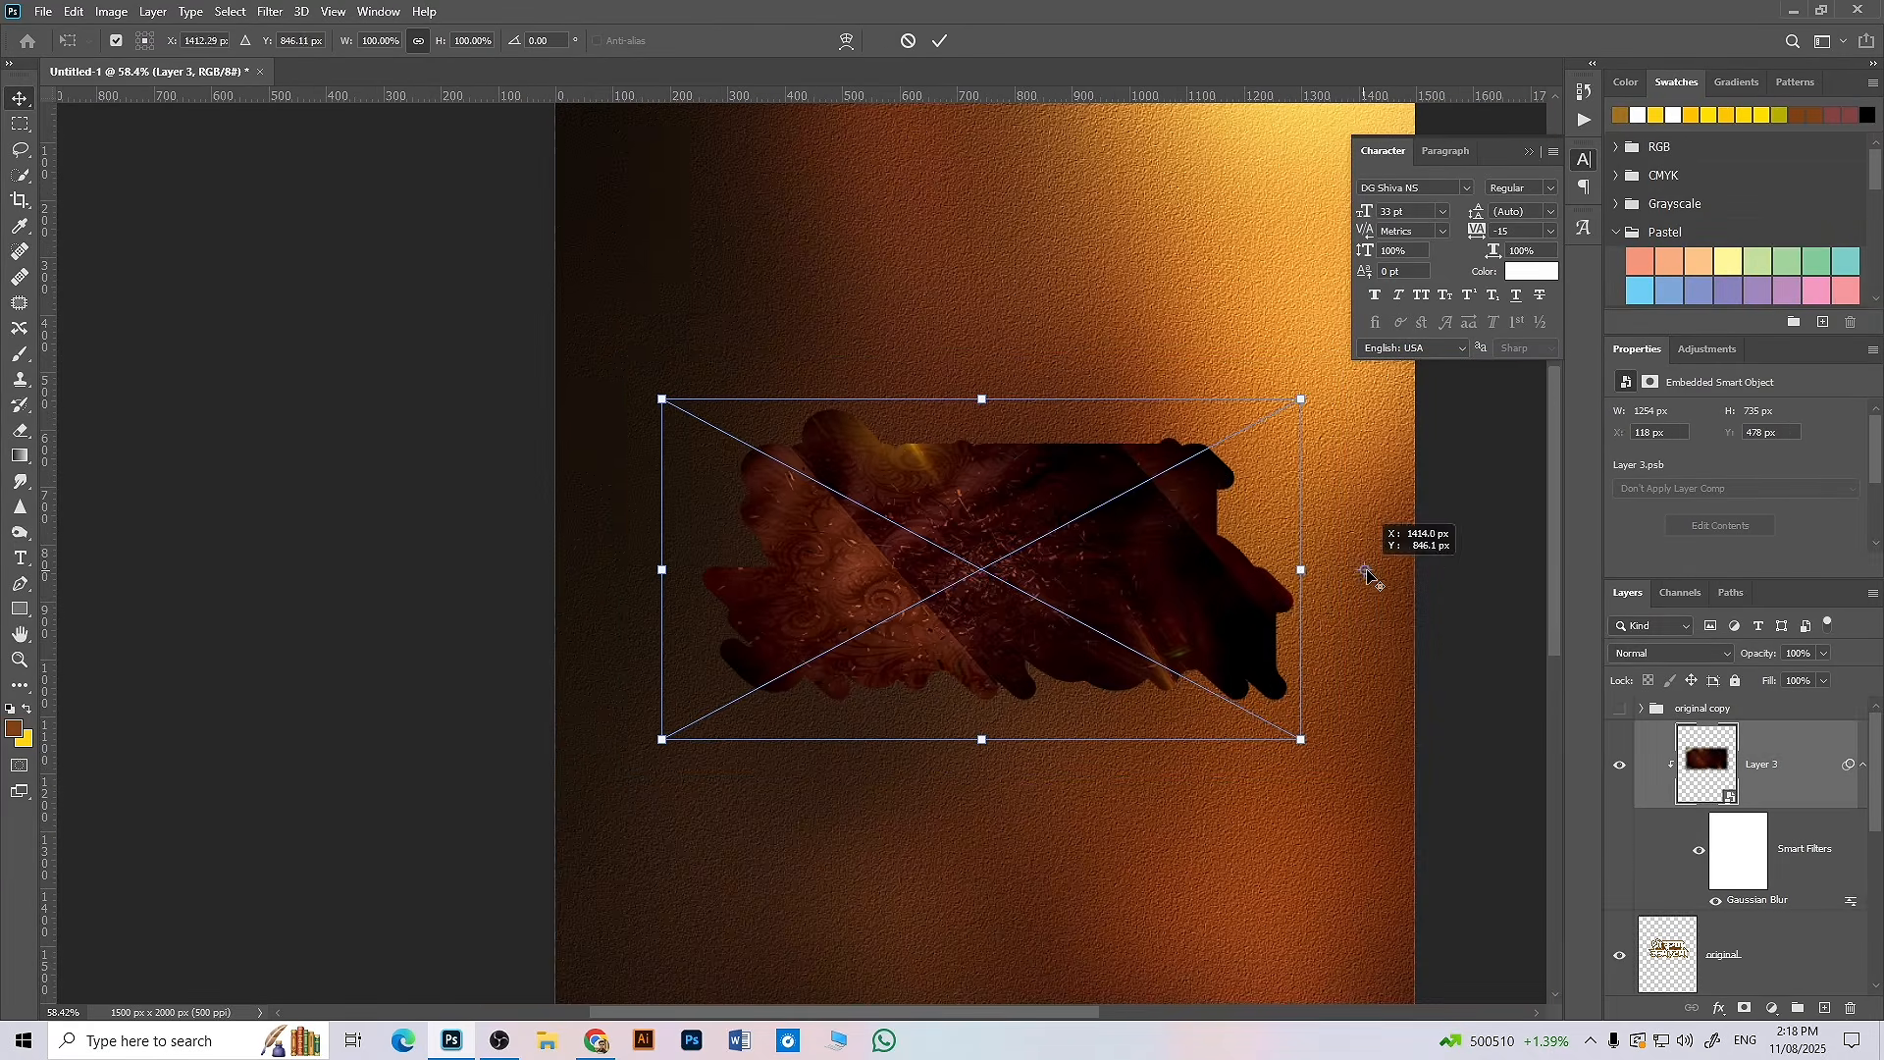
key("ctrl+z")
left_click_drag(1327, 572, 1335, 572)
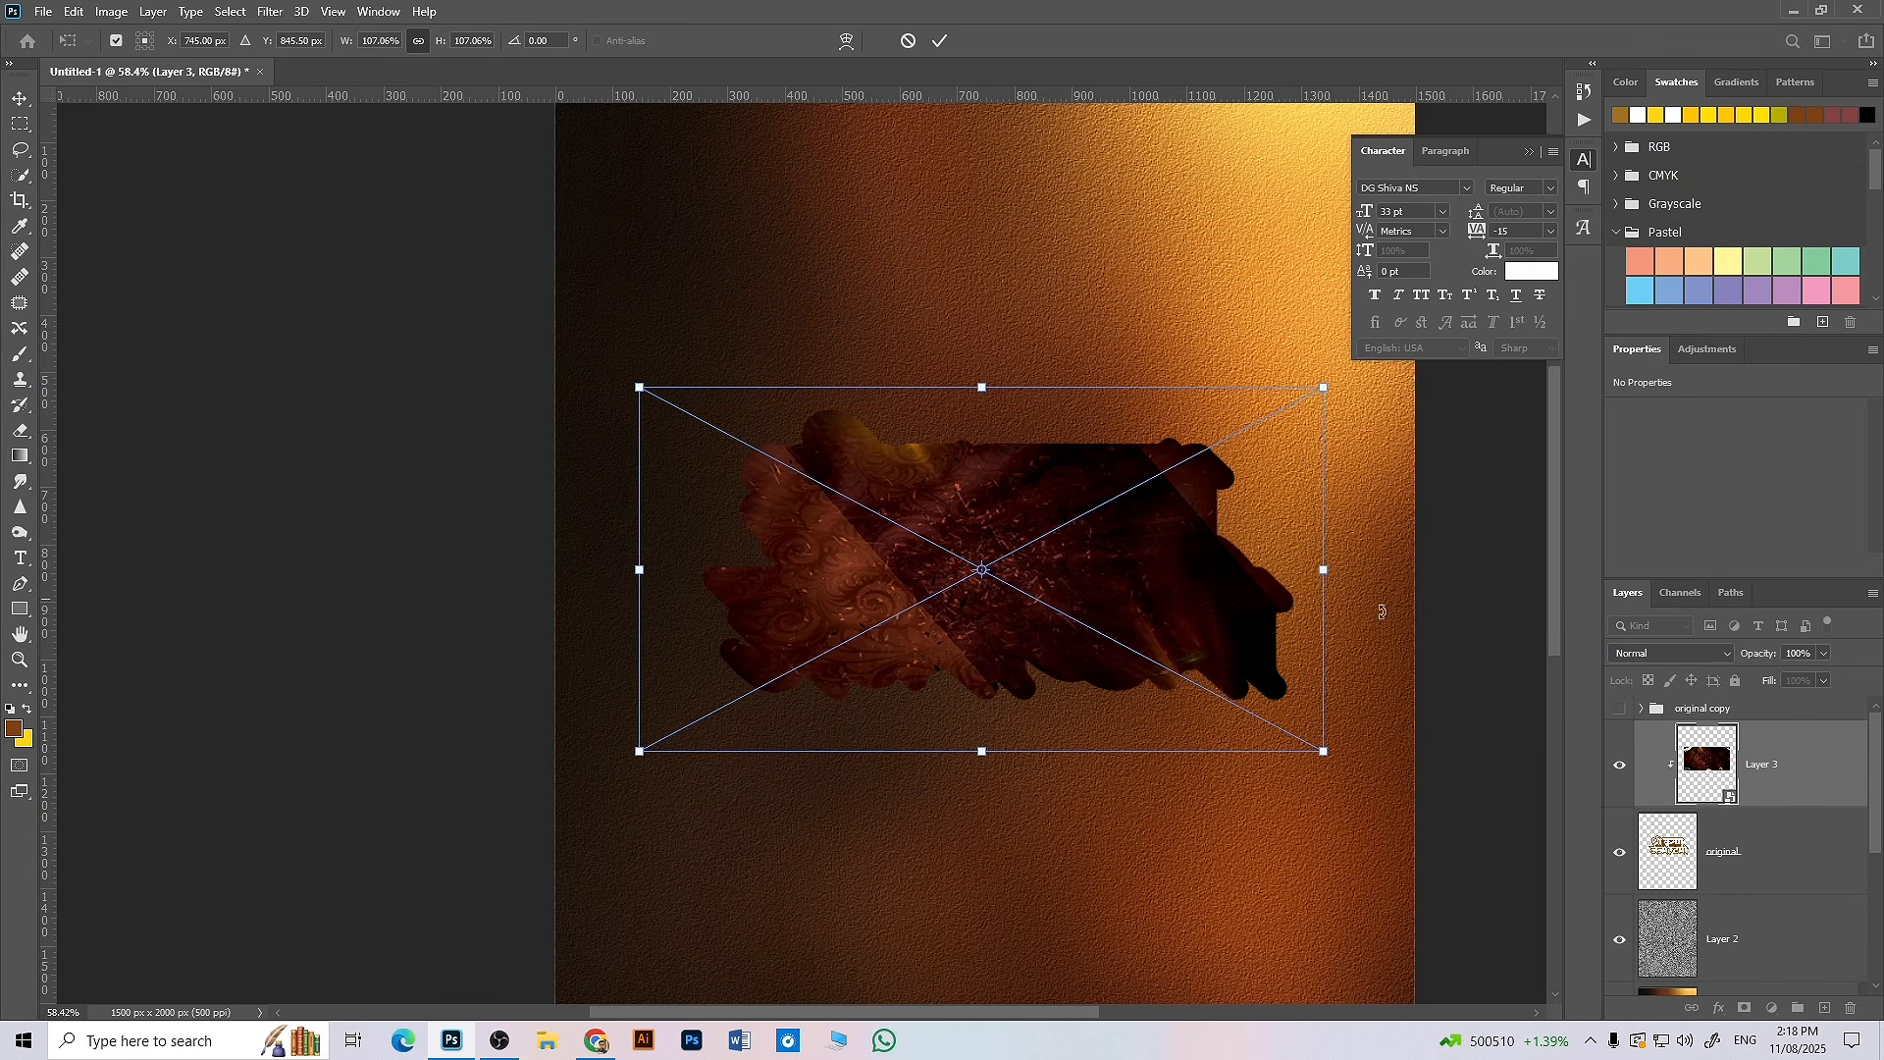
key("Return")
- Make the original copy group with the white title lettering visible and select that group
scroll(1043, 509, "up", 2)
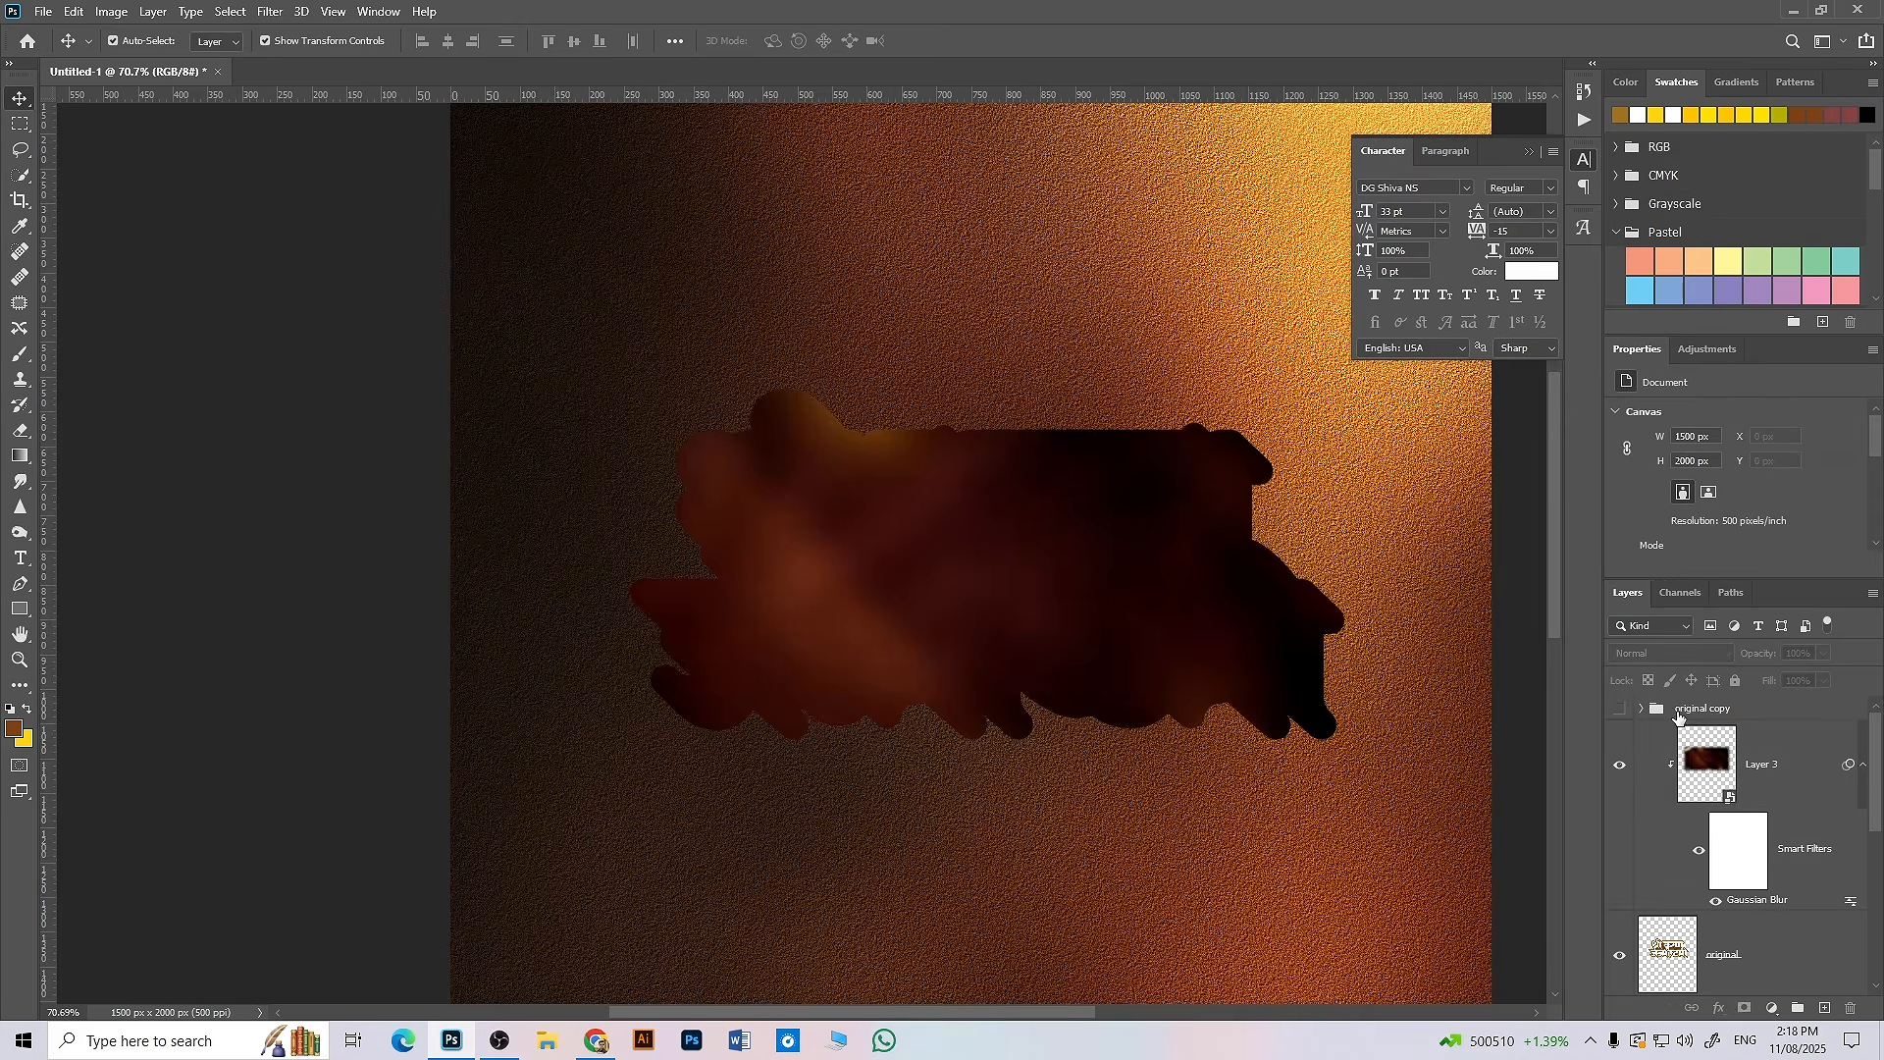
left_click(1681, 716)
left_click(1619, 710)
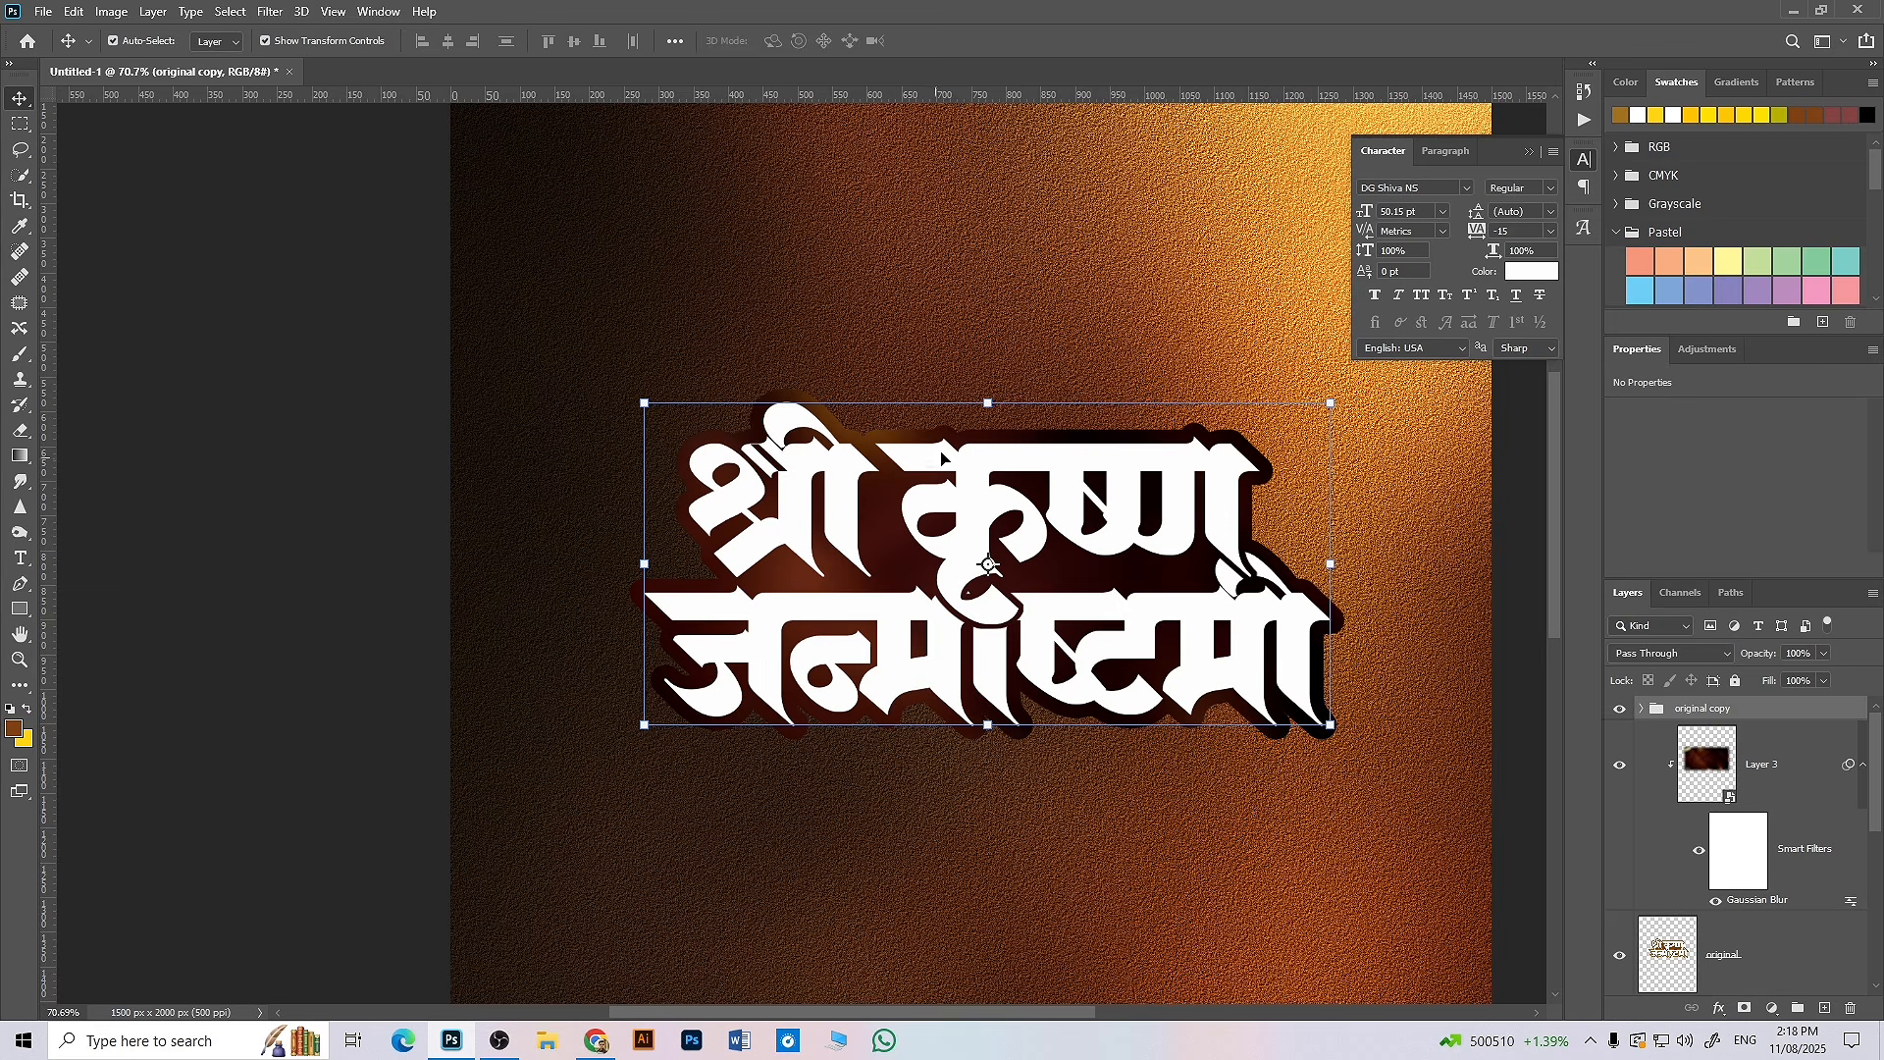
left_click(330, 429)
scroll(568, 498, "down", 3)
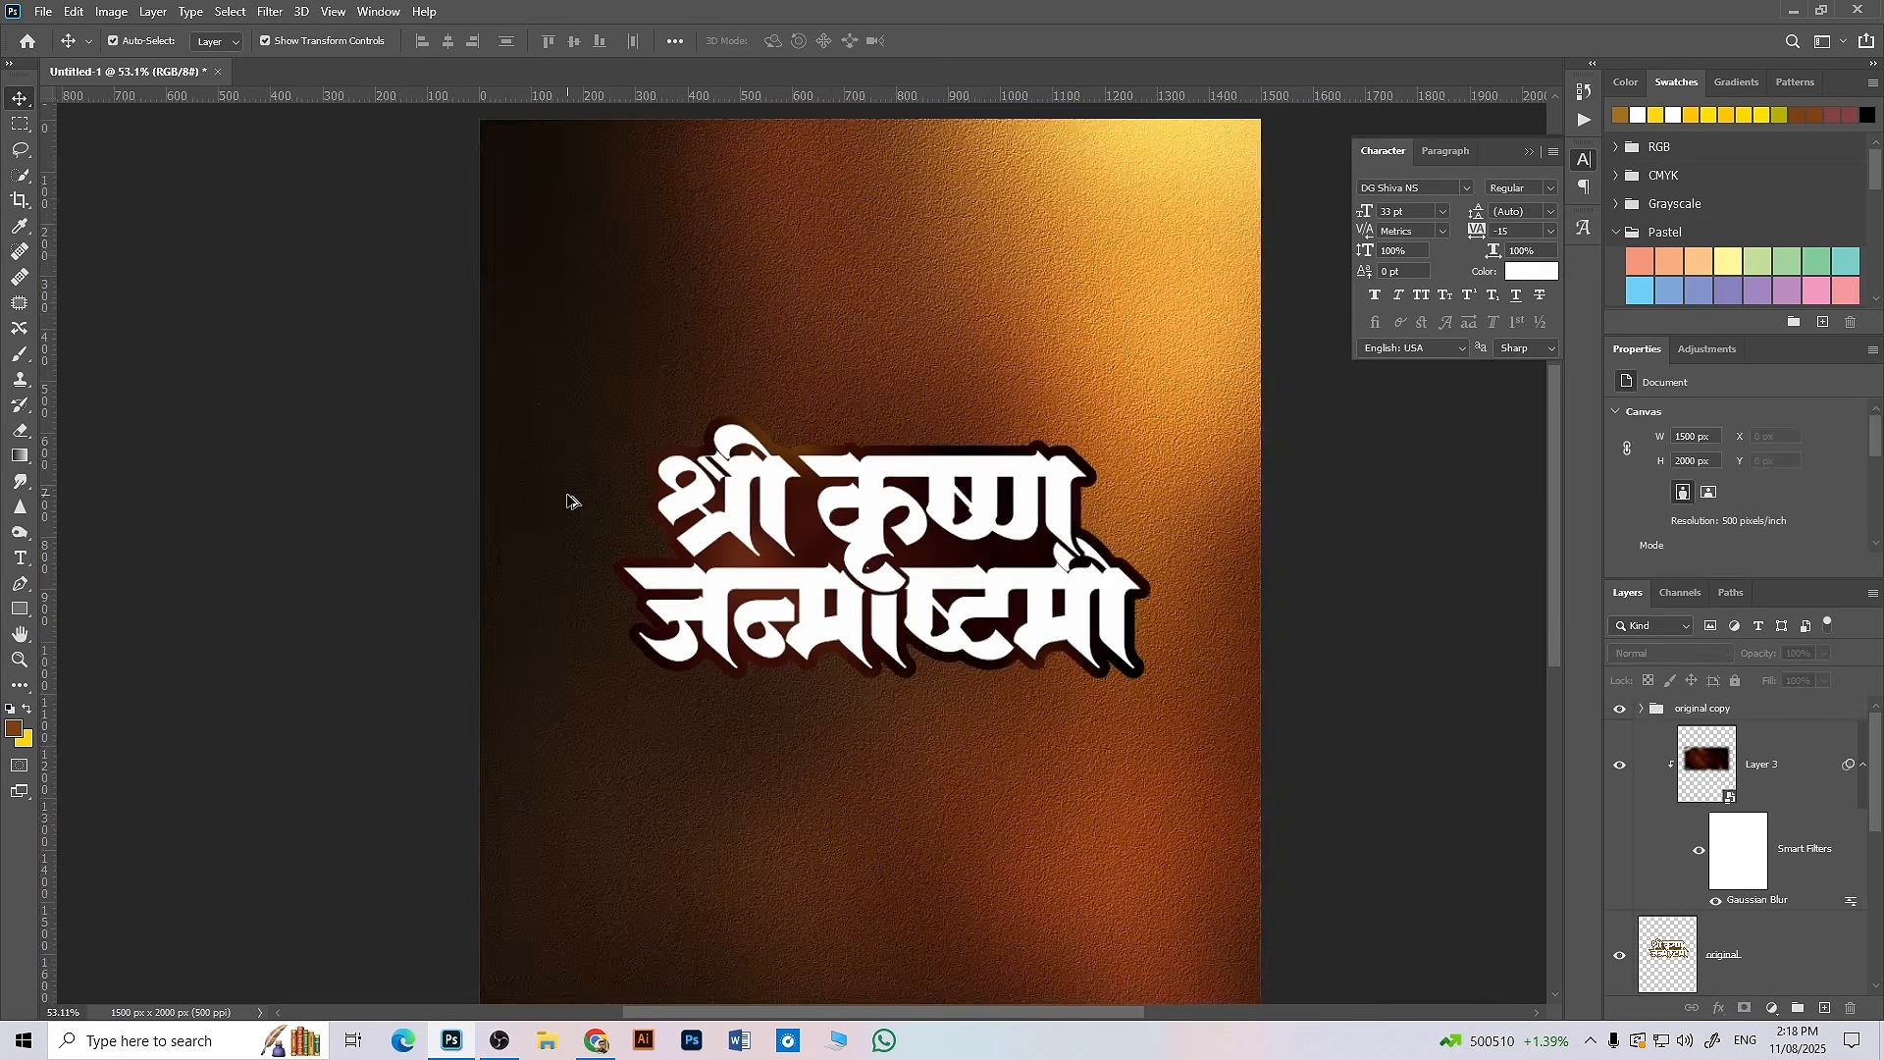
scroll(568, 498, "up", 5)
left_click_drag(1207, 585, 1072, 557)
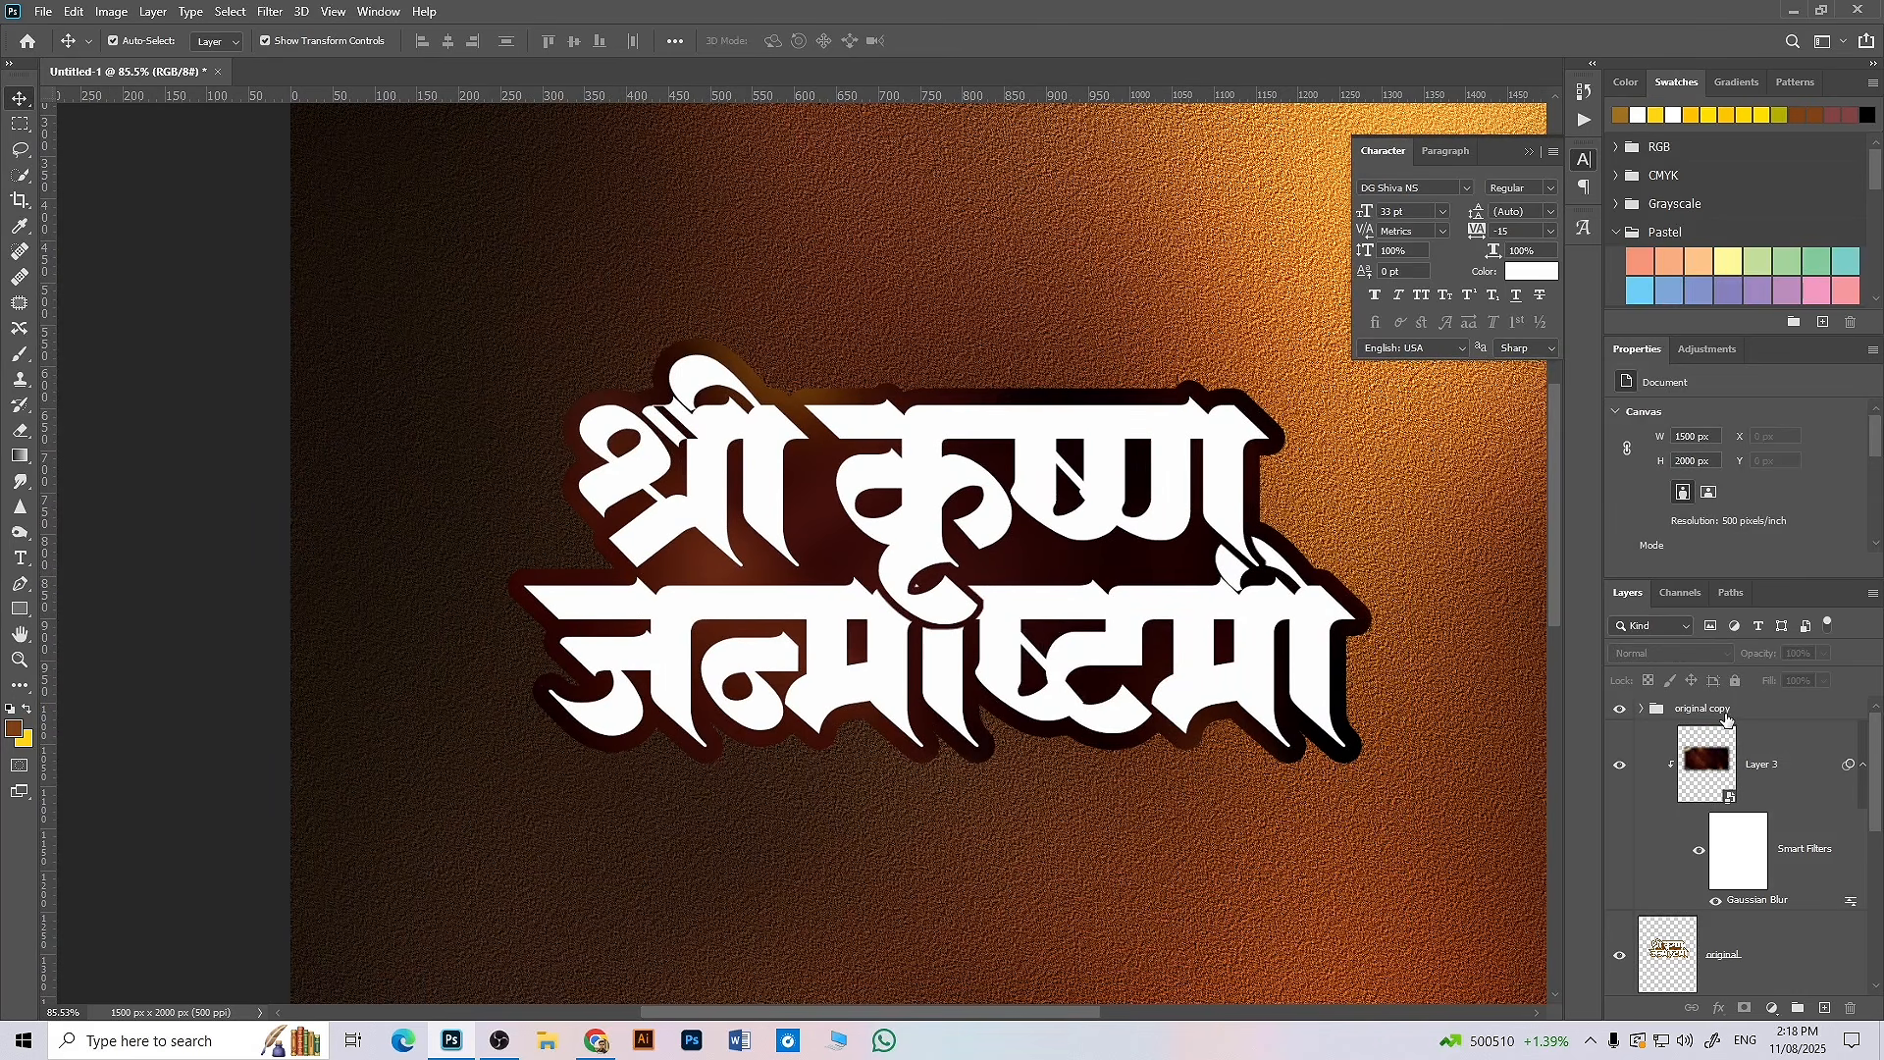
left_click(1704, 709)
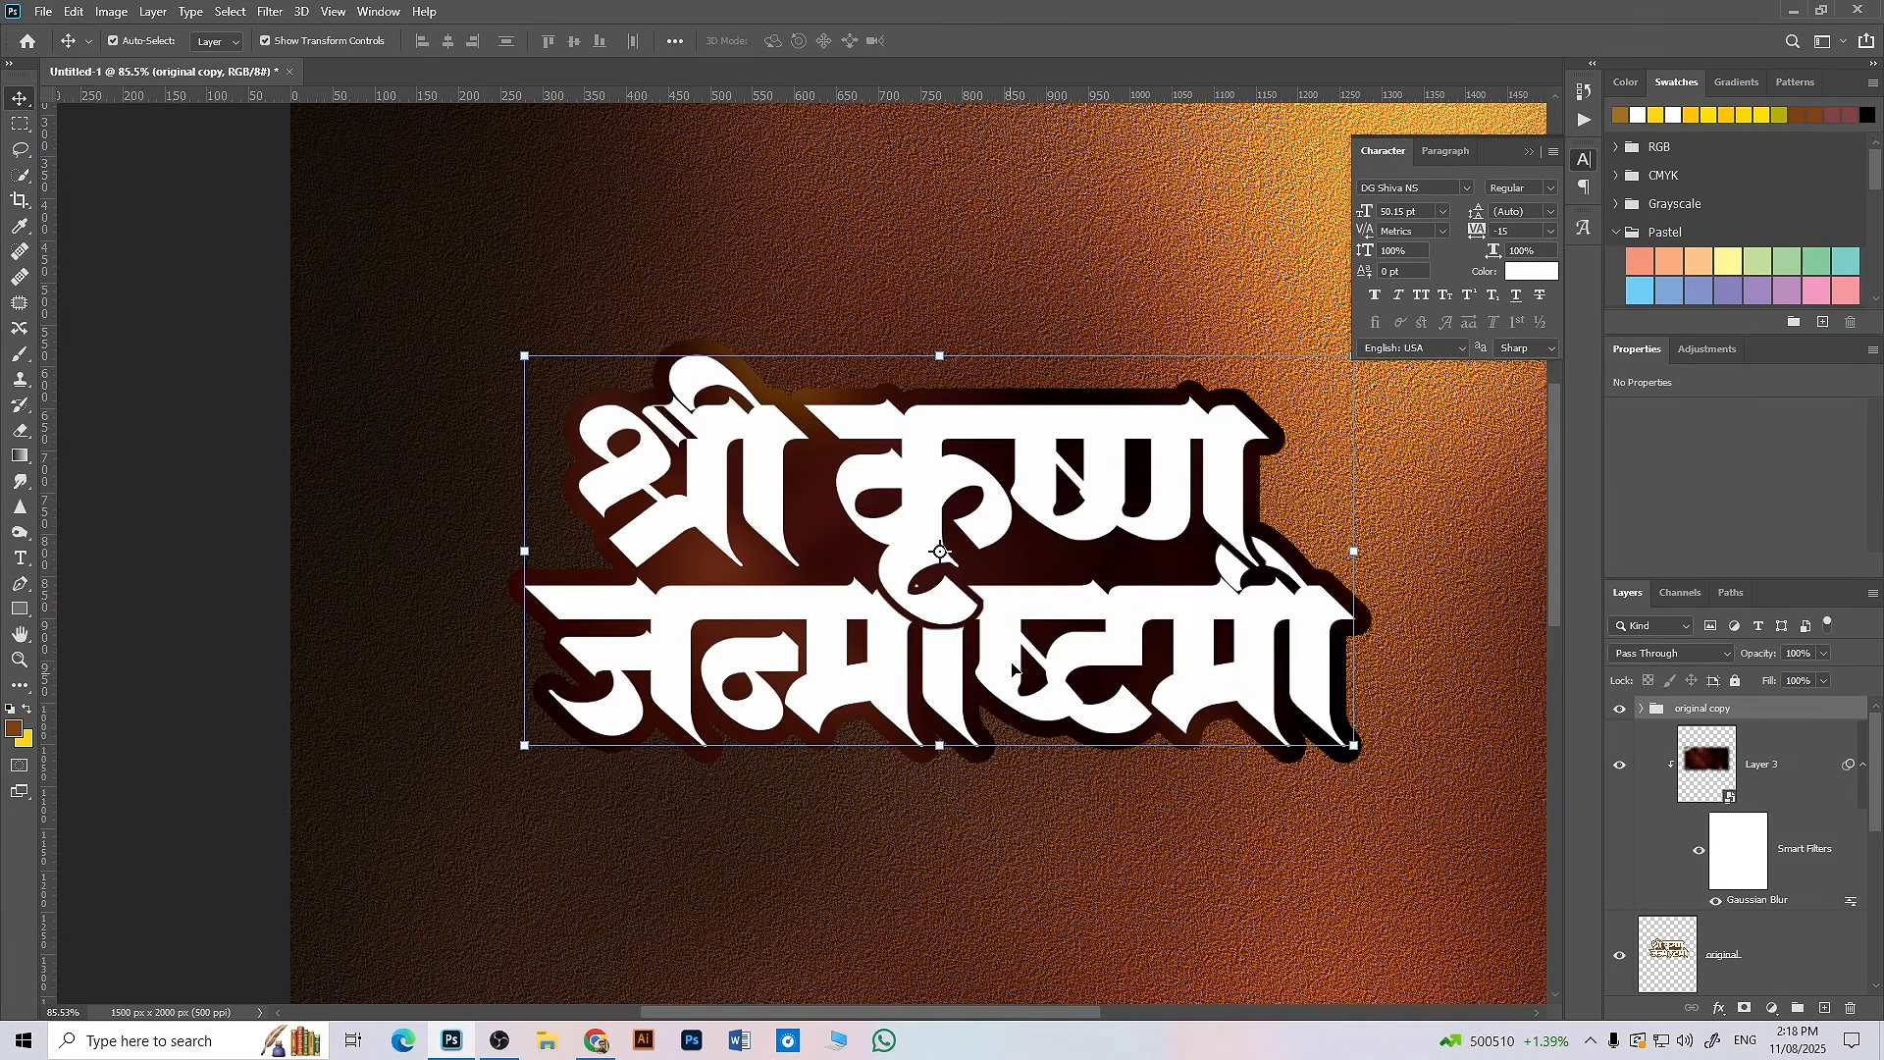
- Switch to Pinterest in Chrome, leave the open pin and repeat the recent search for "golden poster texture"
left_click(597, 1040)
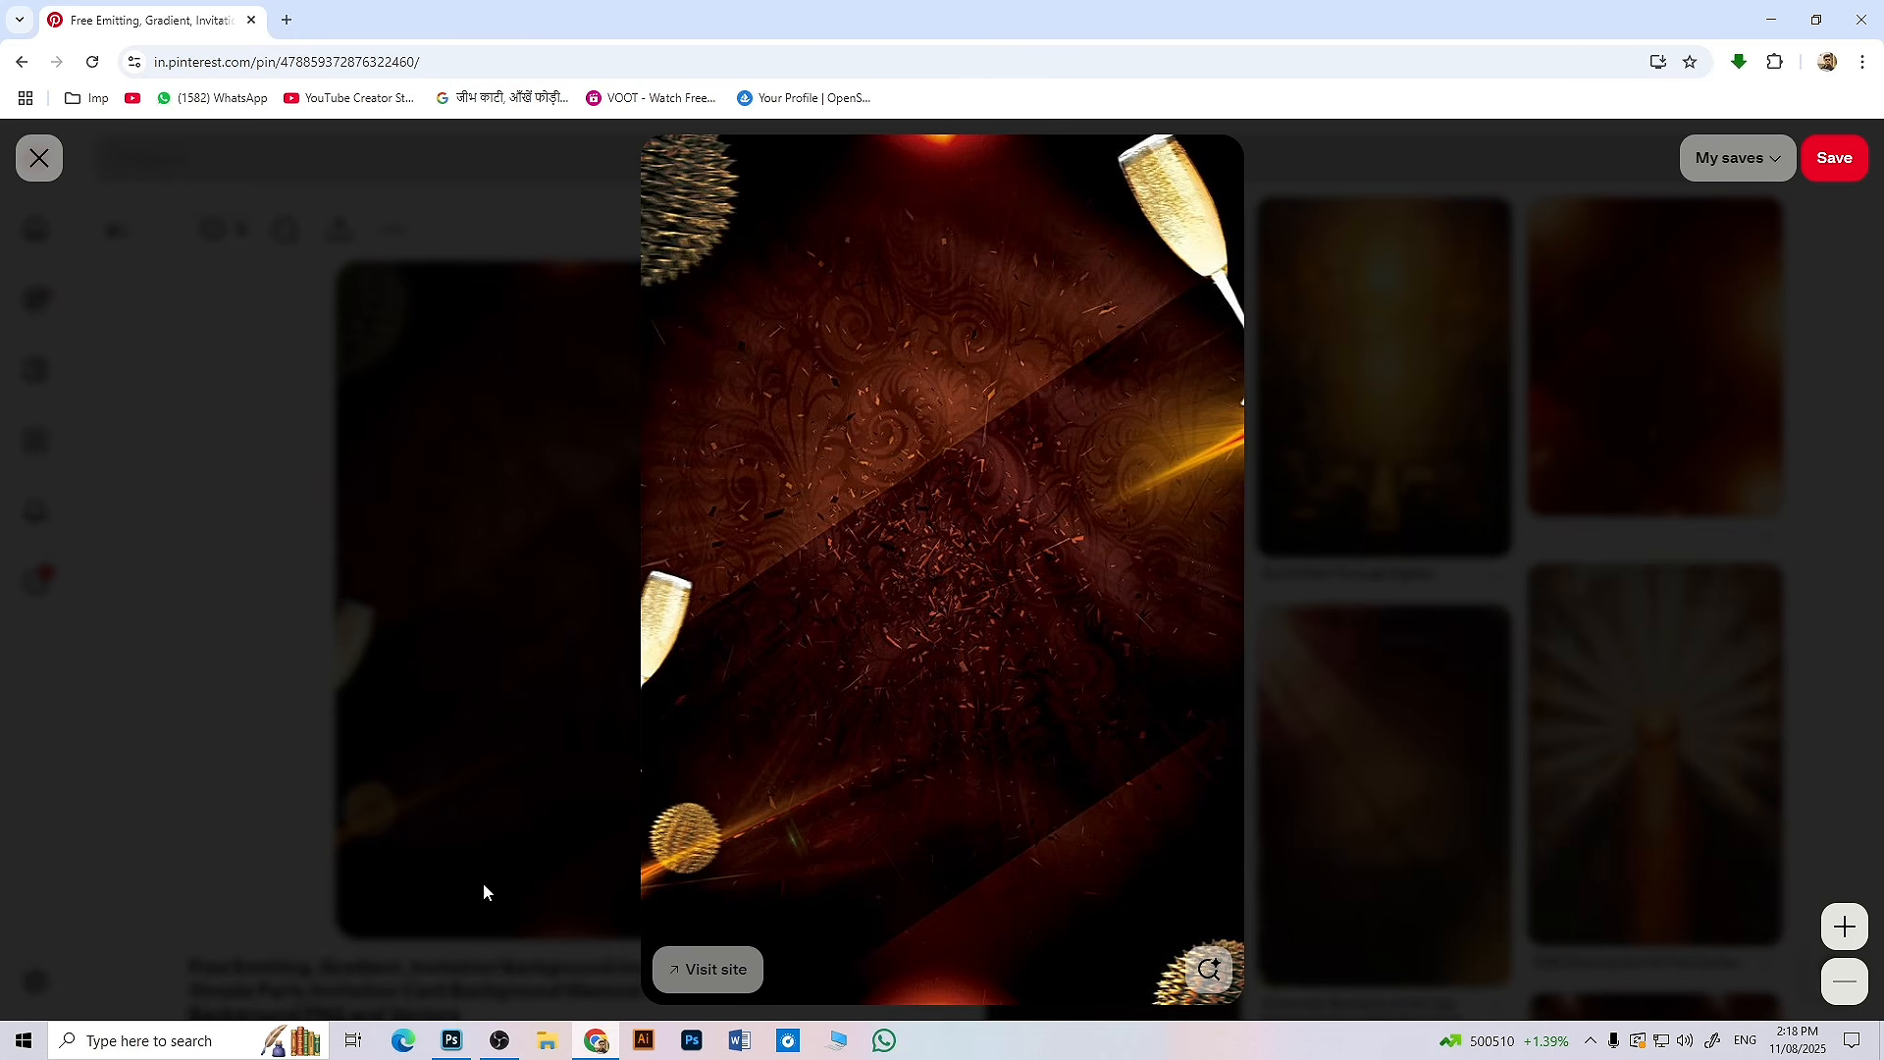
left_click(39, 158)
left_click(36, 229)
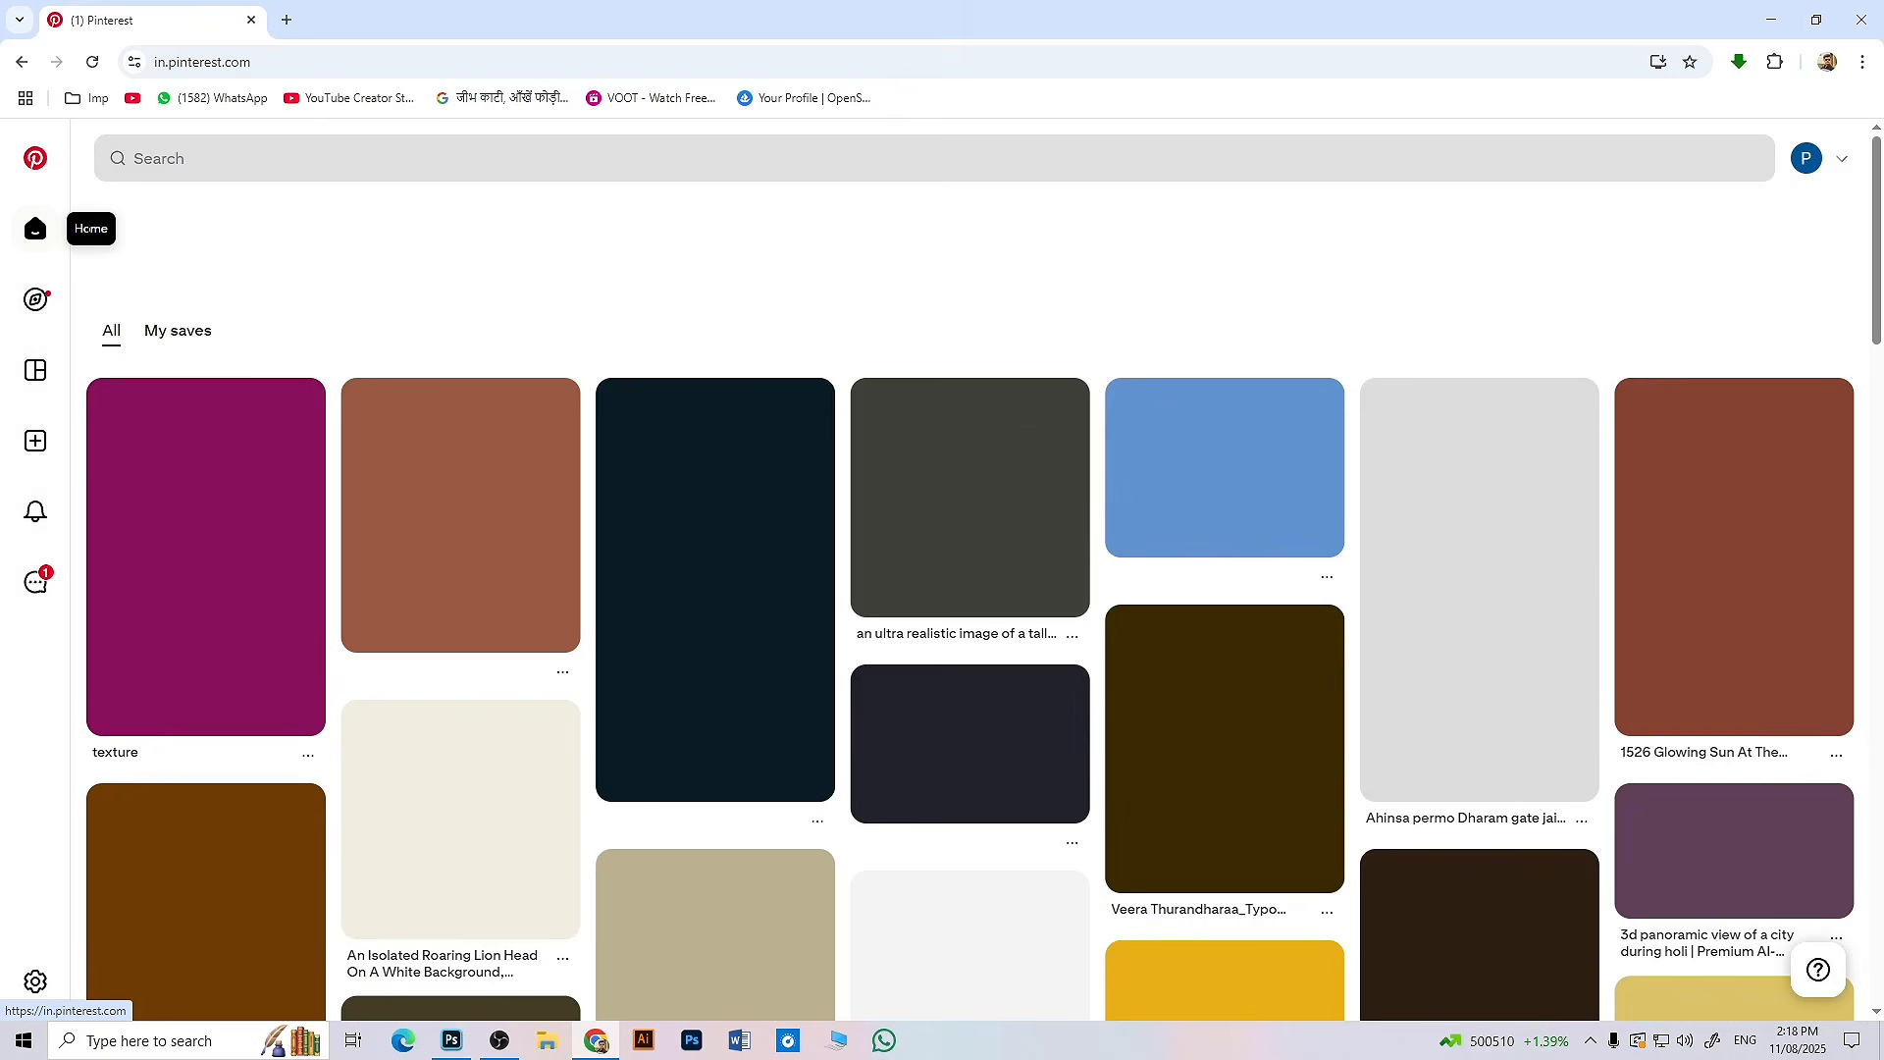
left_click(210, 164)
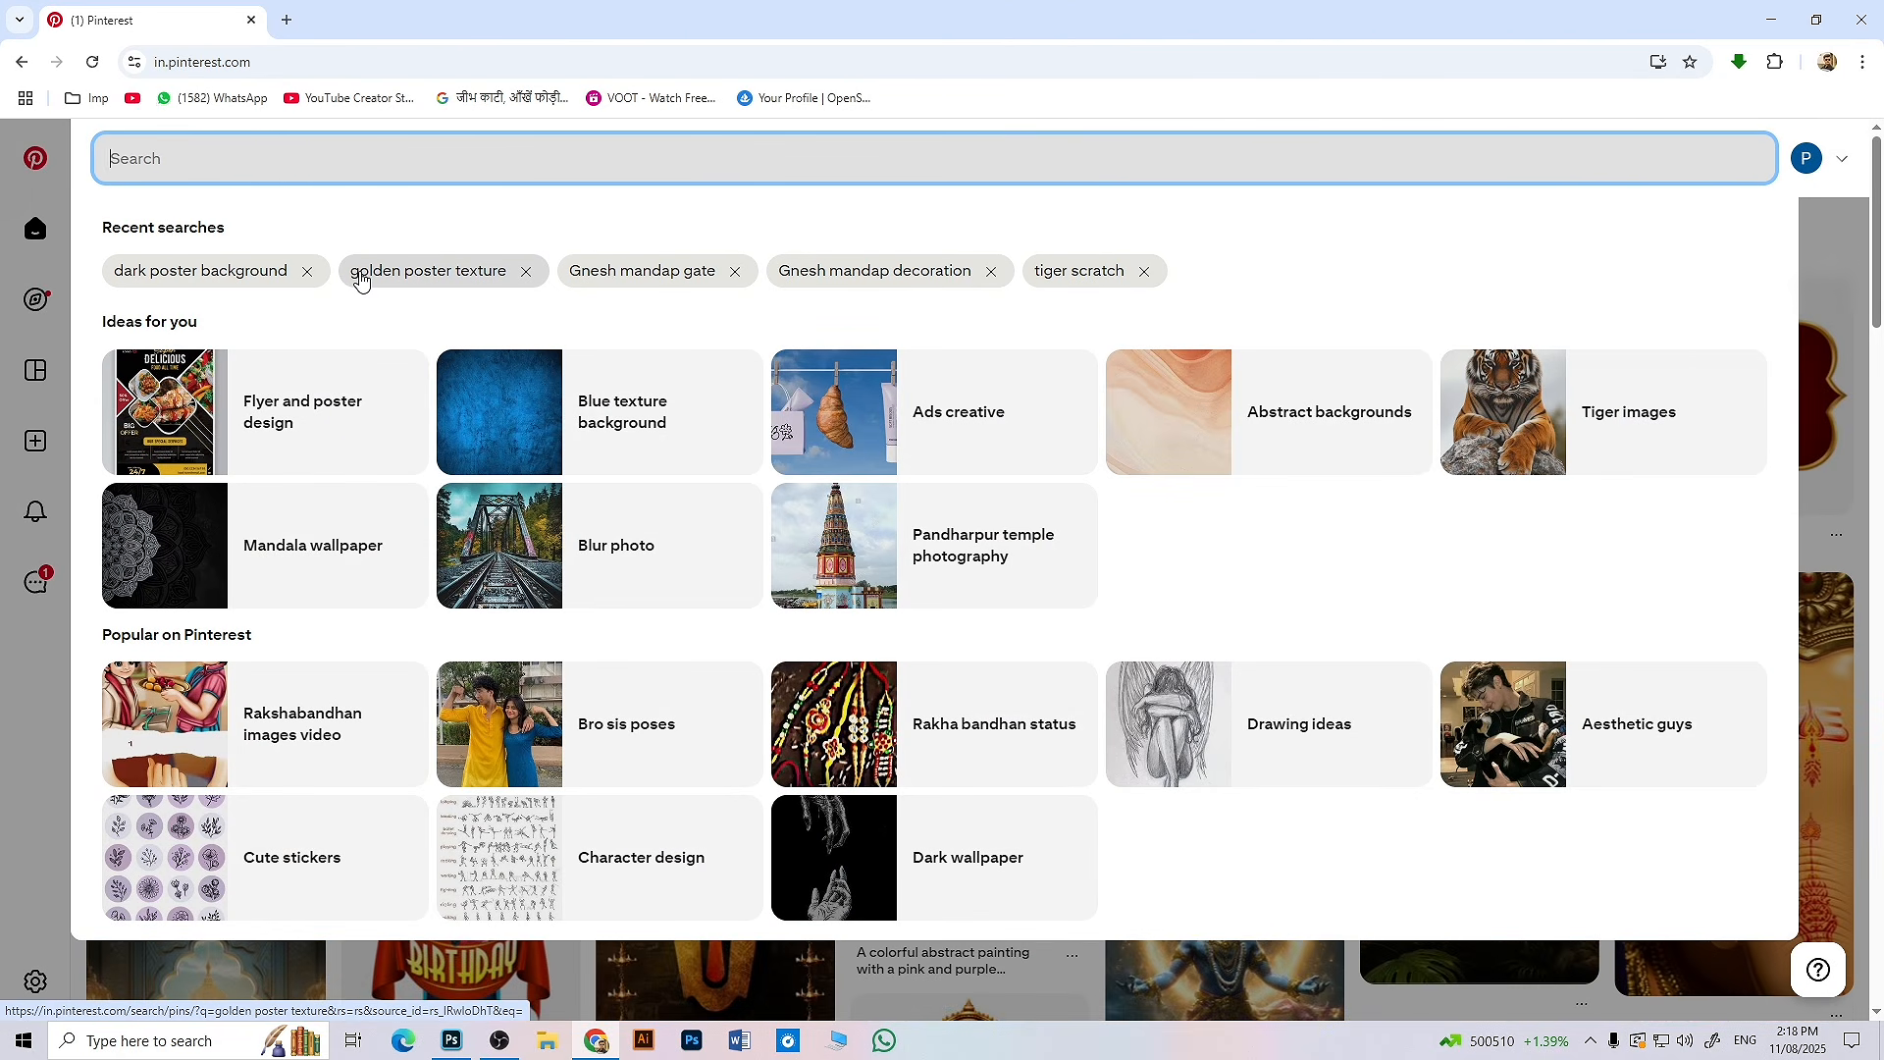
left_click(360, 279)
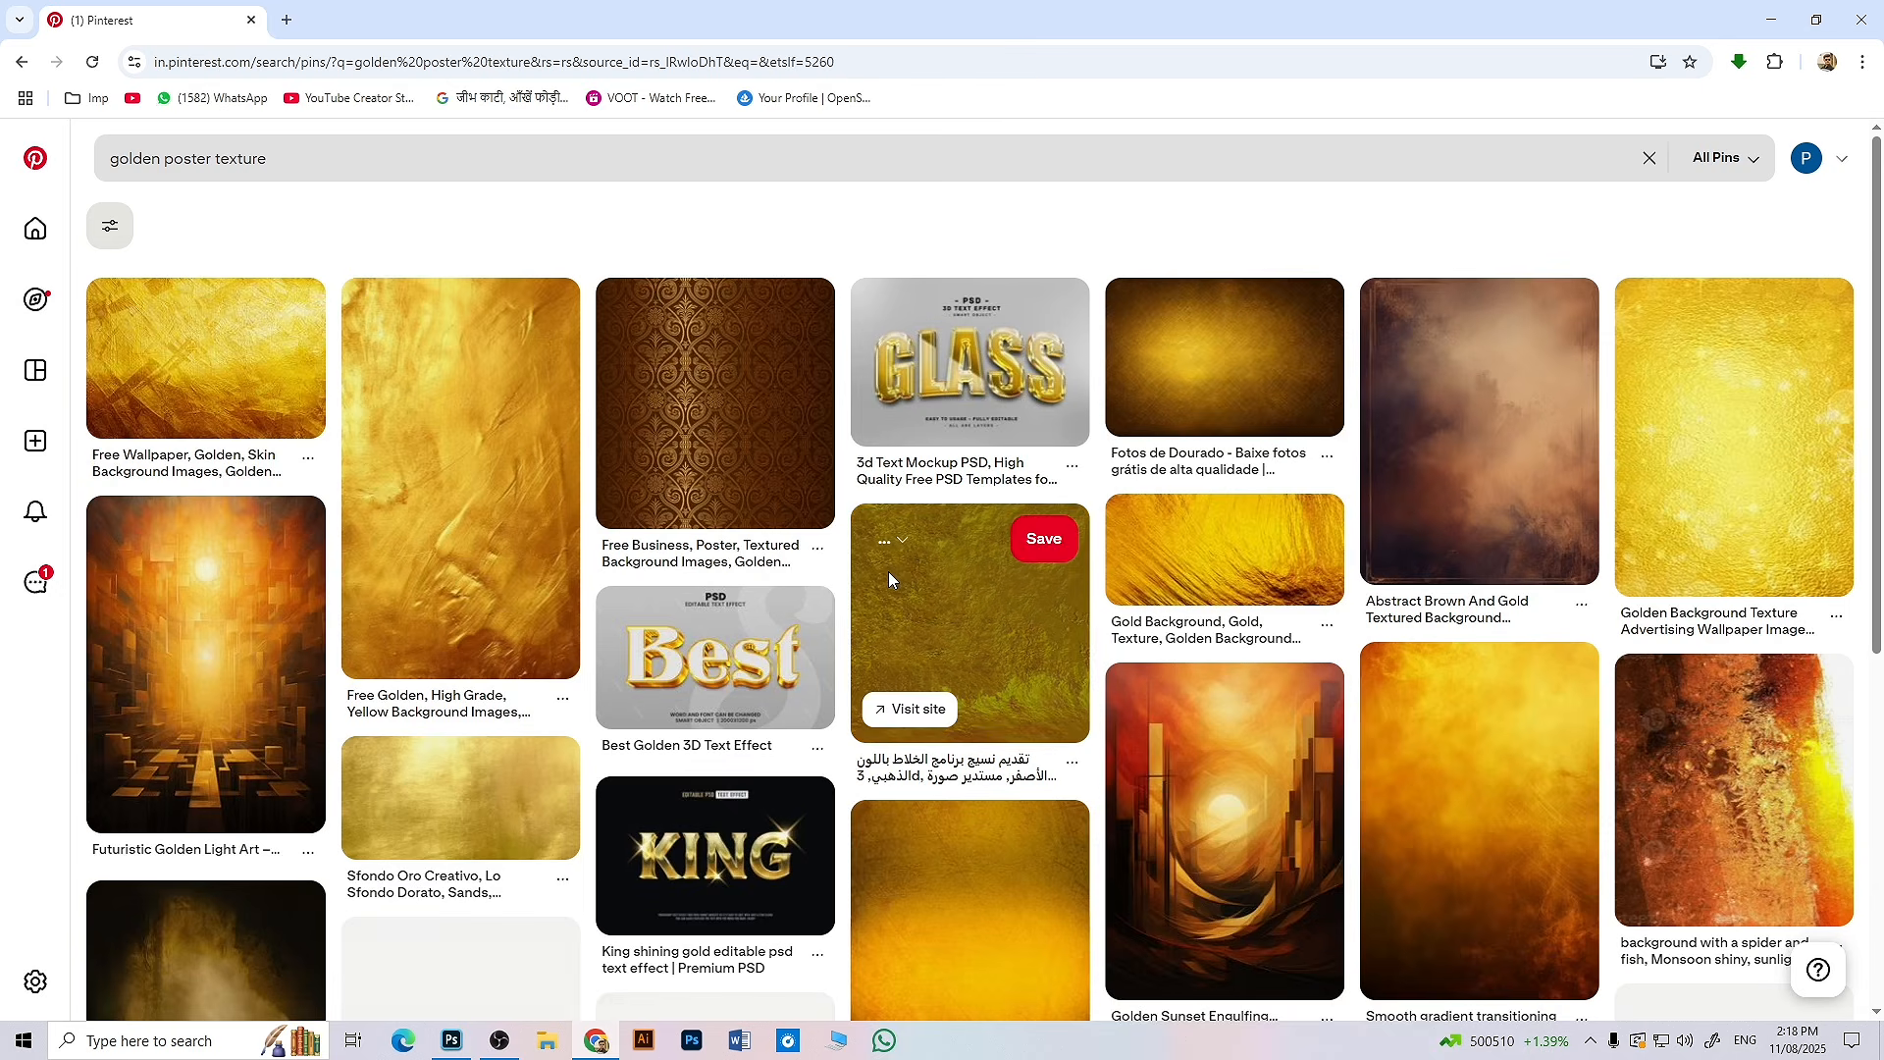
- Open the golden background texture painting pin and, from its related images, open the gold pin with embossed circular ornaments
scroll(887, 572, "down", 9)
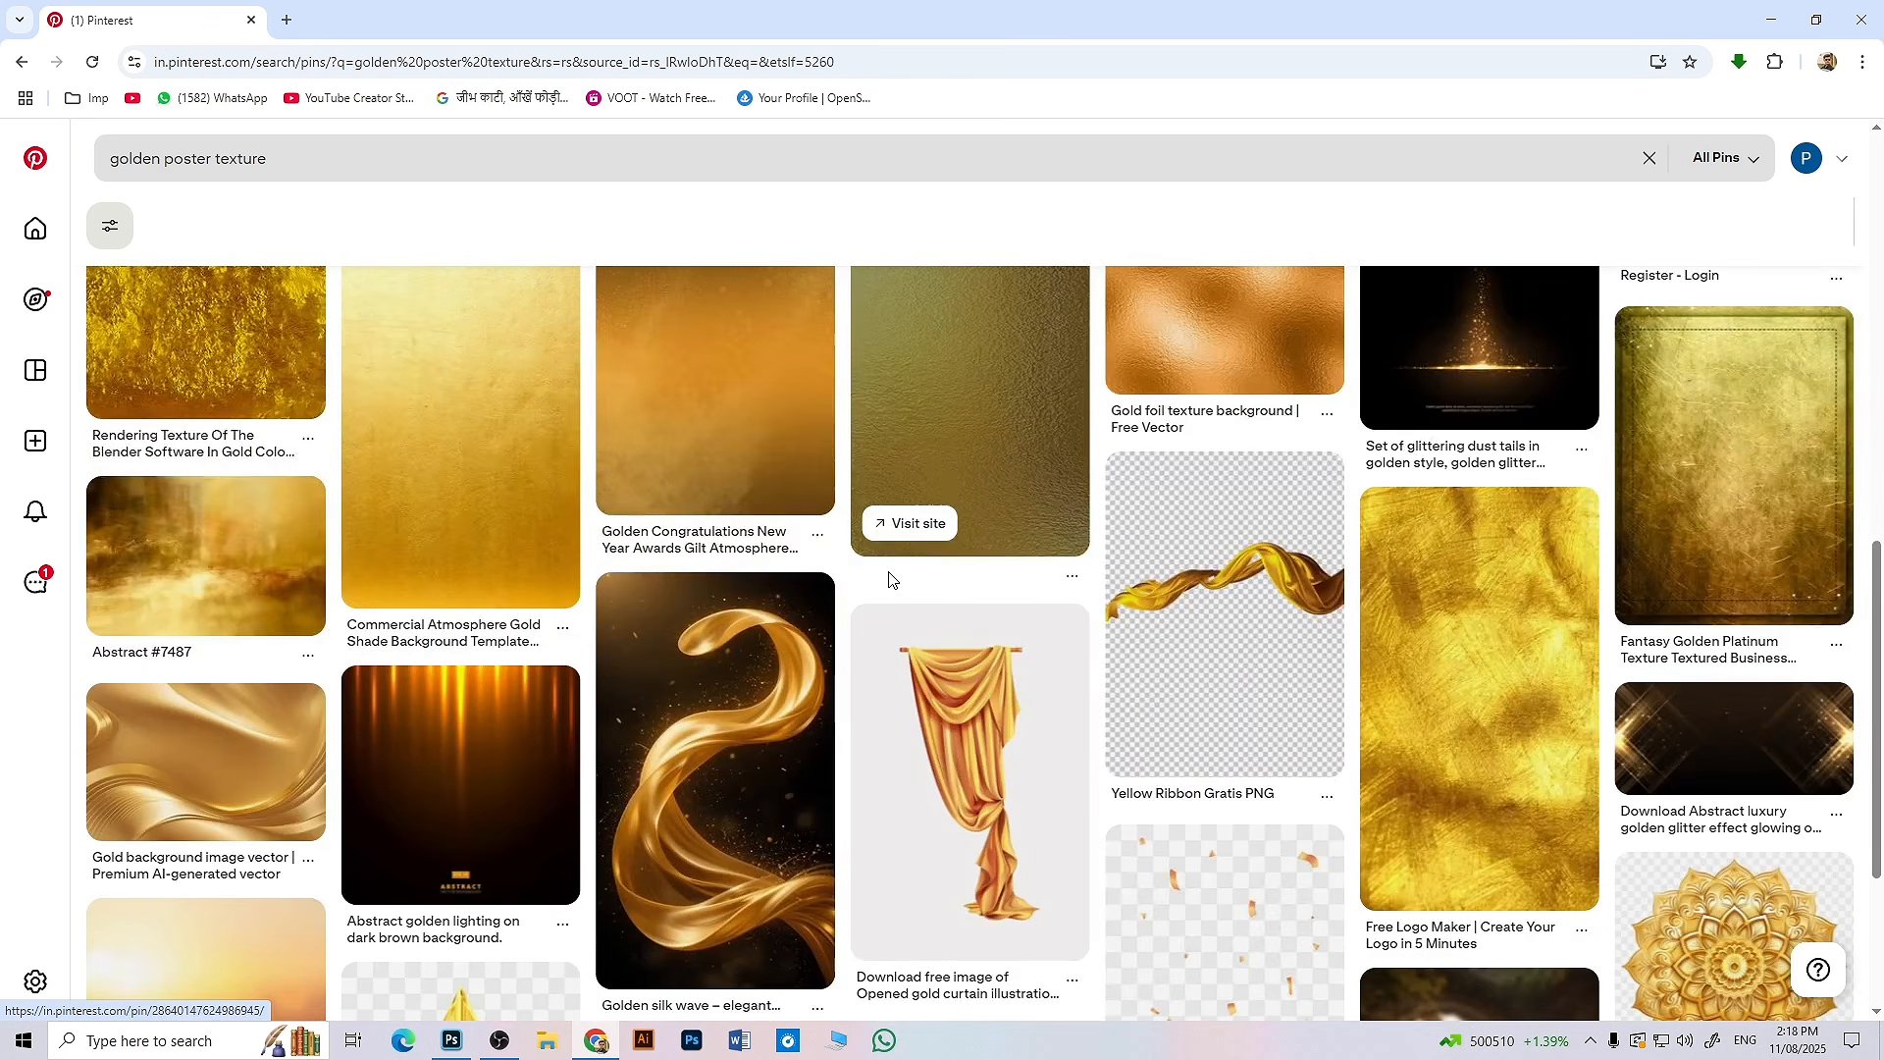
scroll(890, 577, "up", 4)
scroll(888, 571, "up", 5)
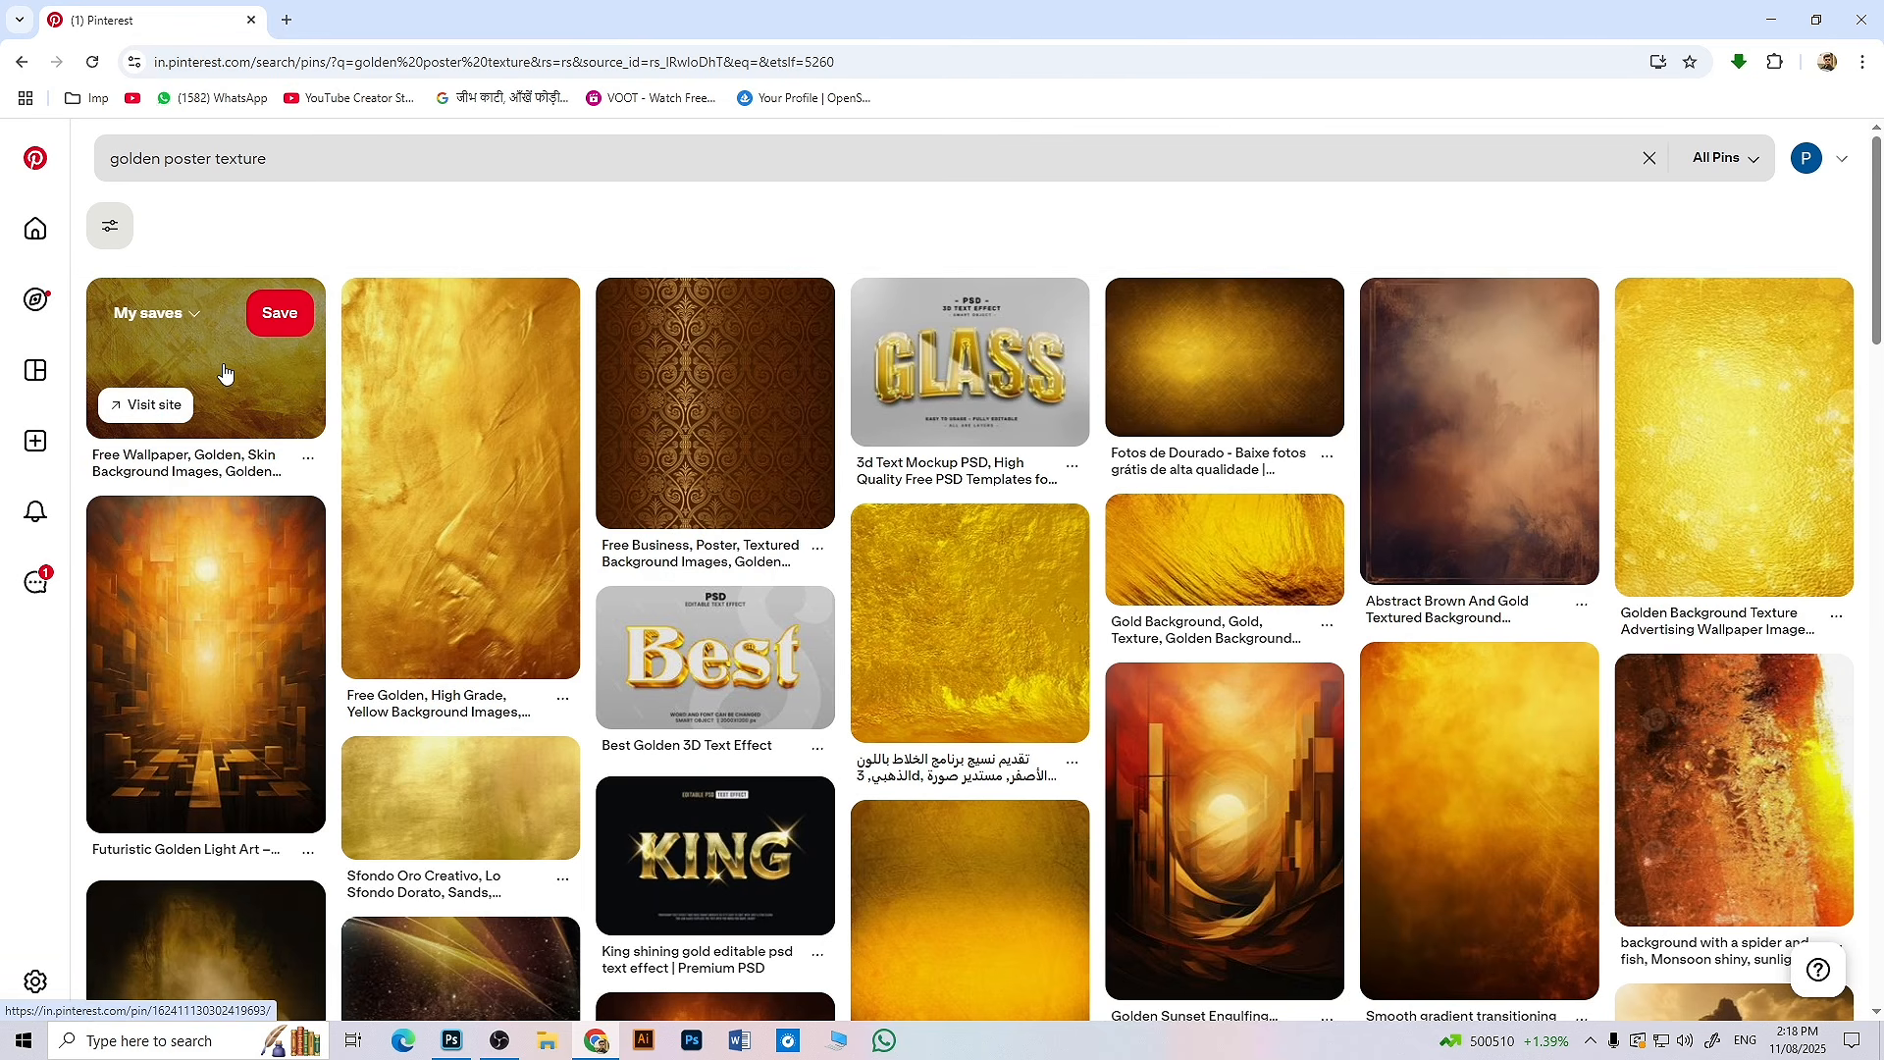
left_click(221, 371)
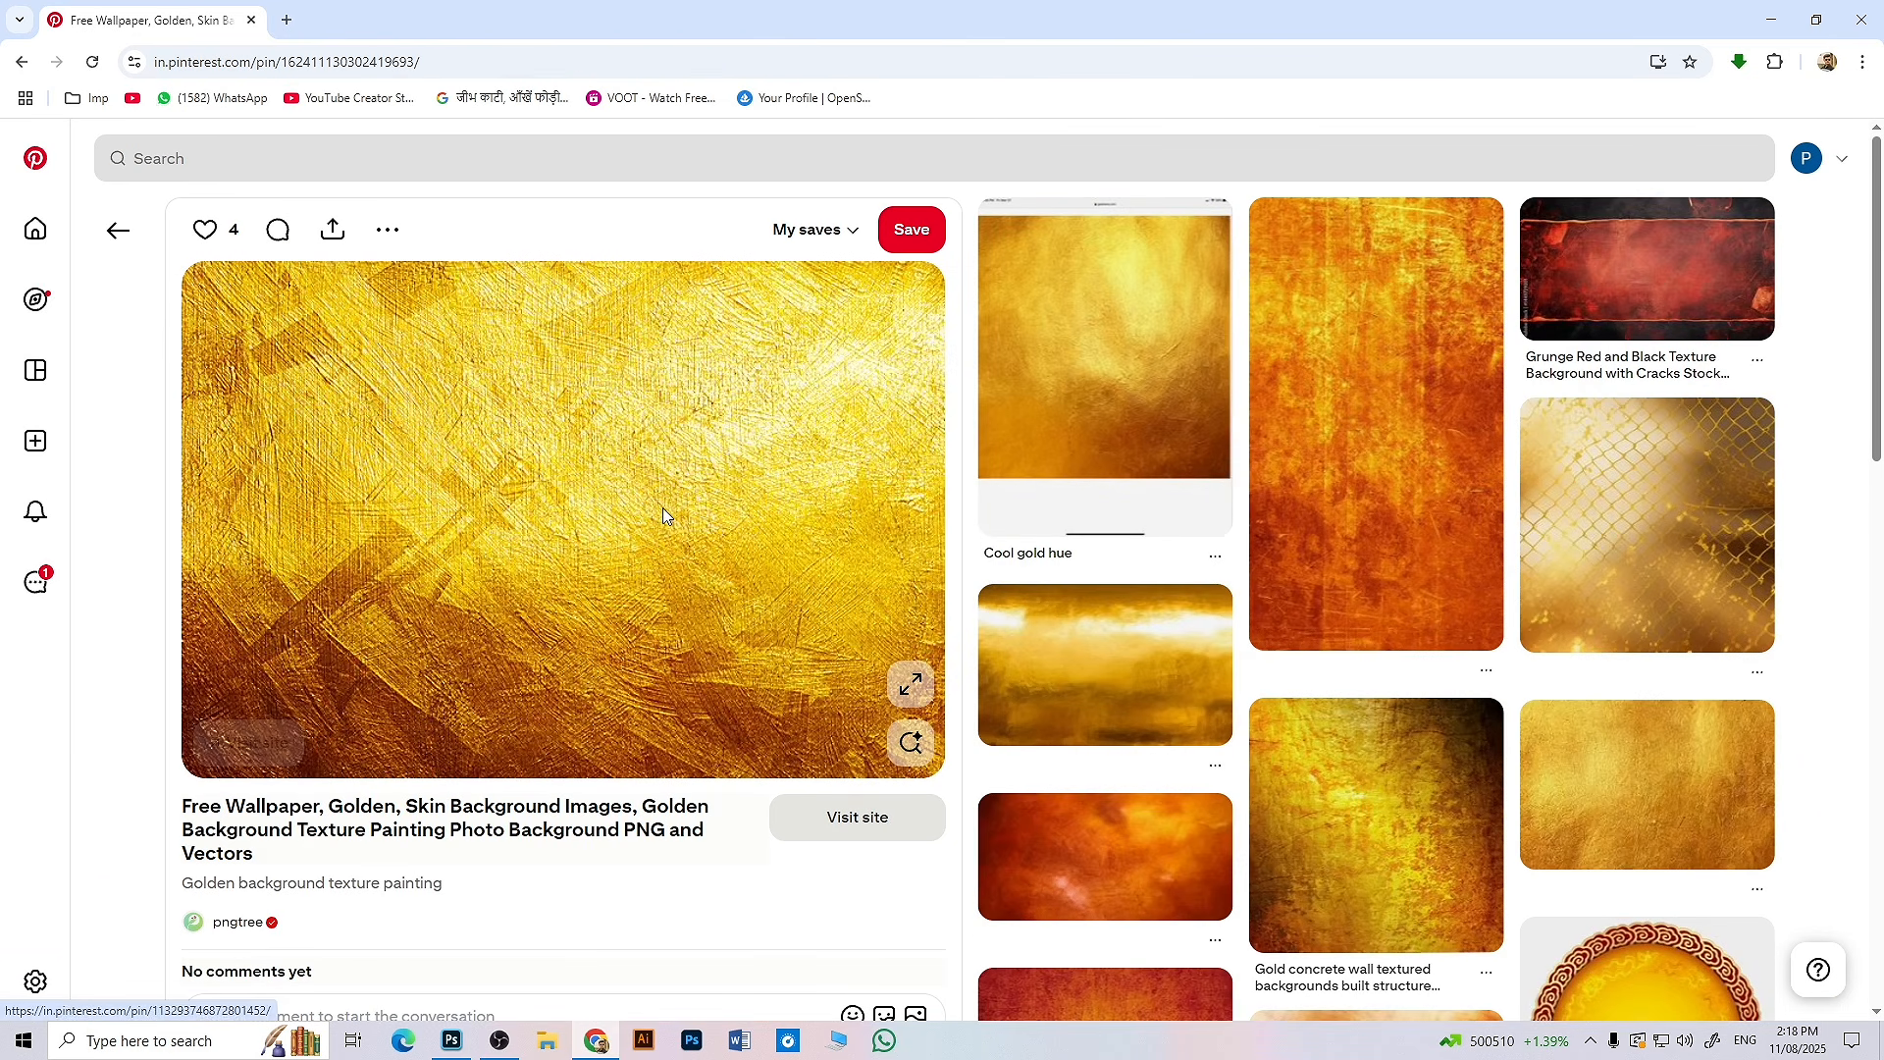
scroll(1245, 694, "down", 5)
scroll(1244, 695, "down", 11)
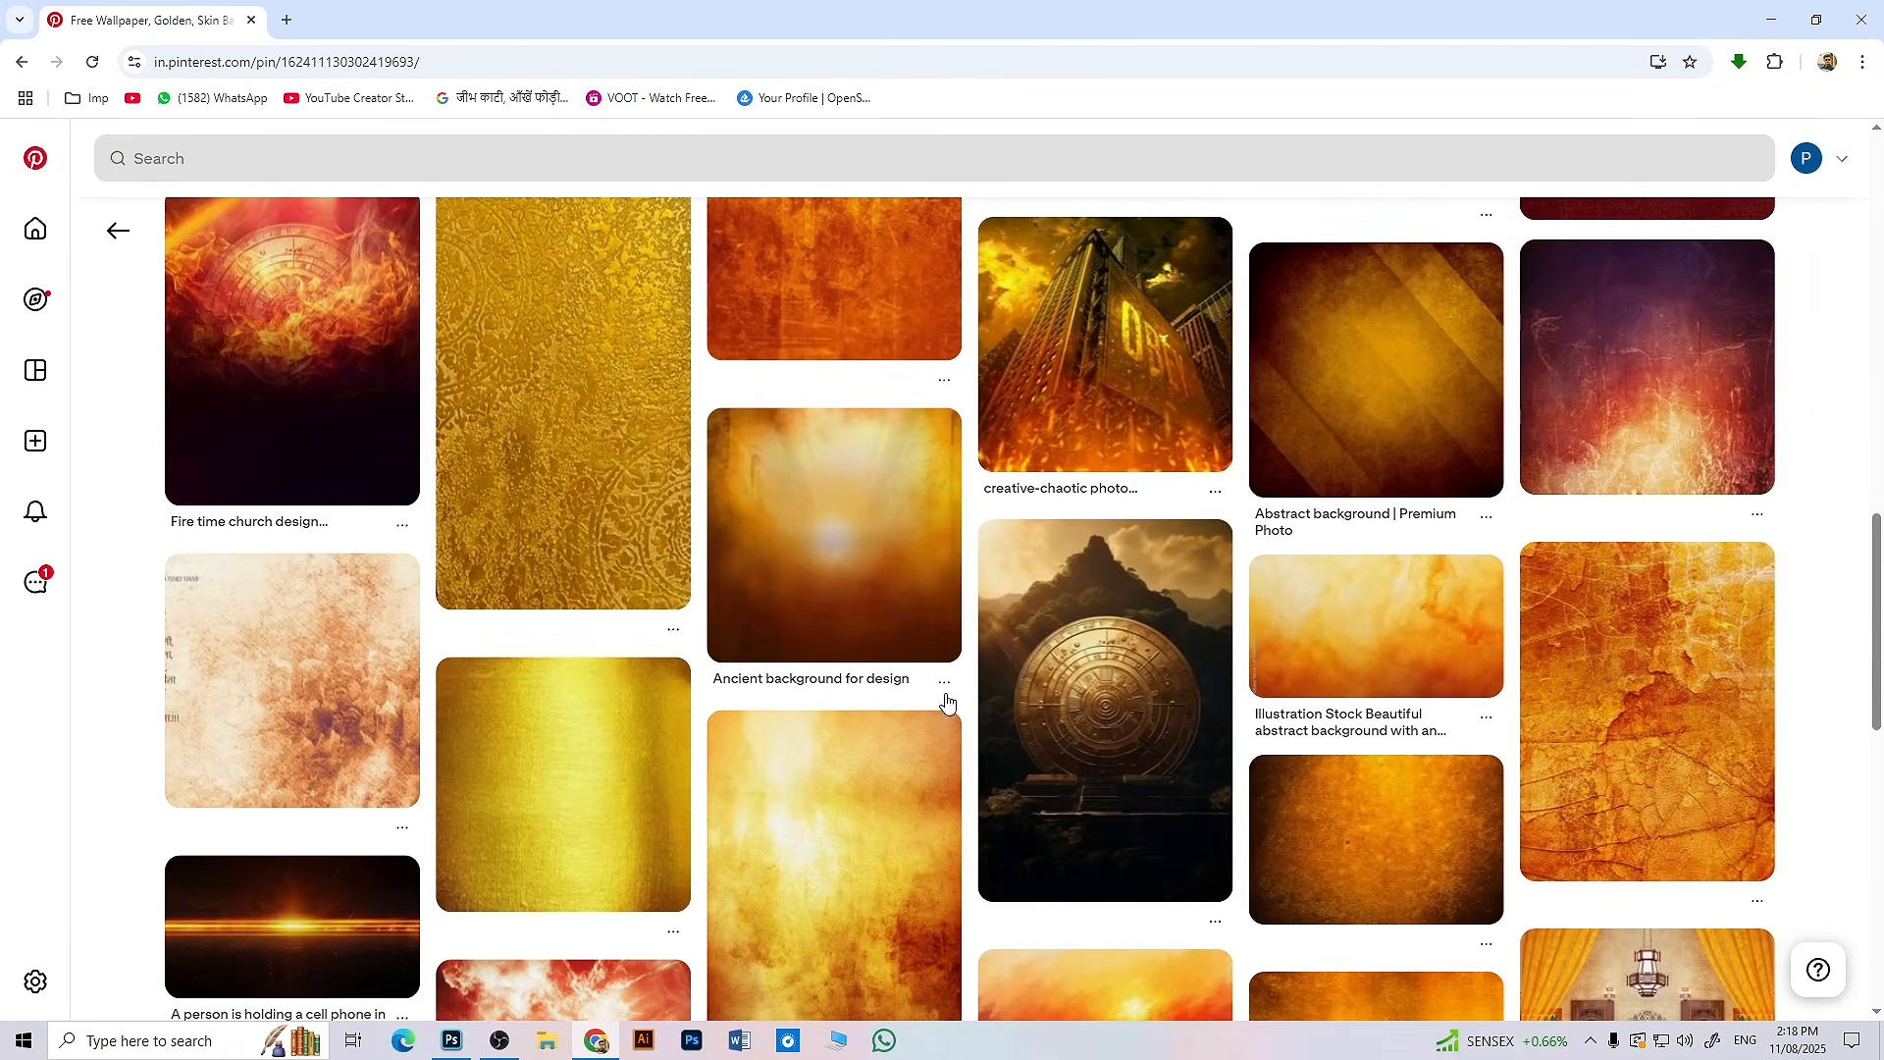
left_click(595, 457)
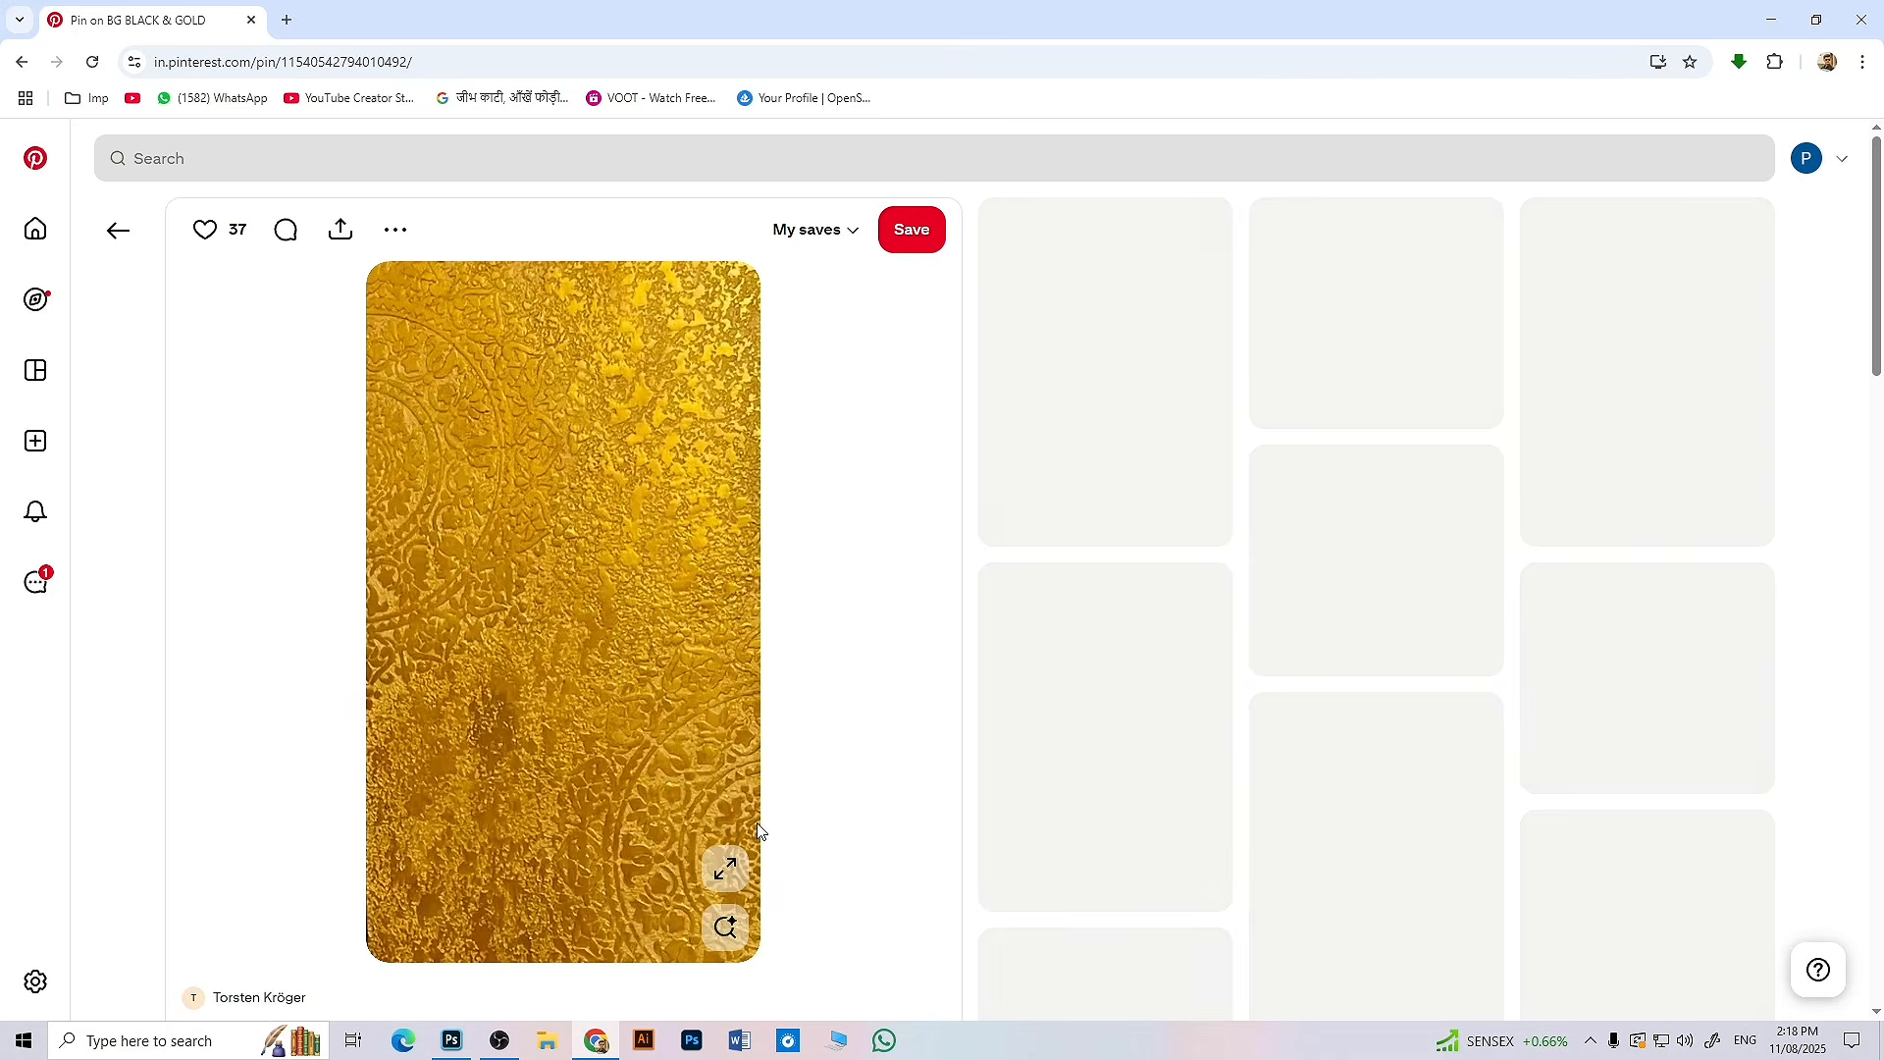
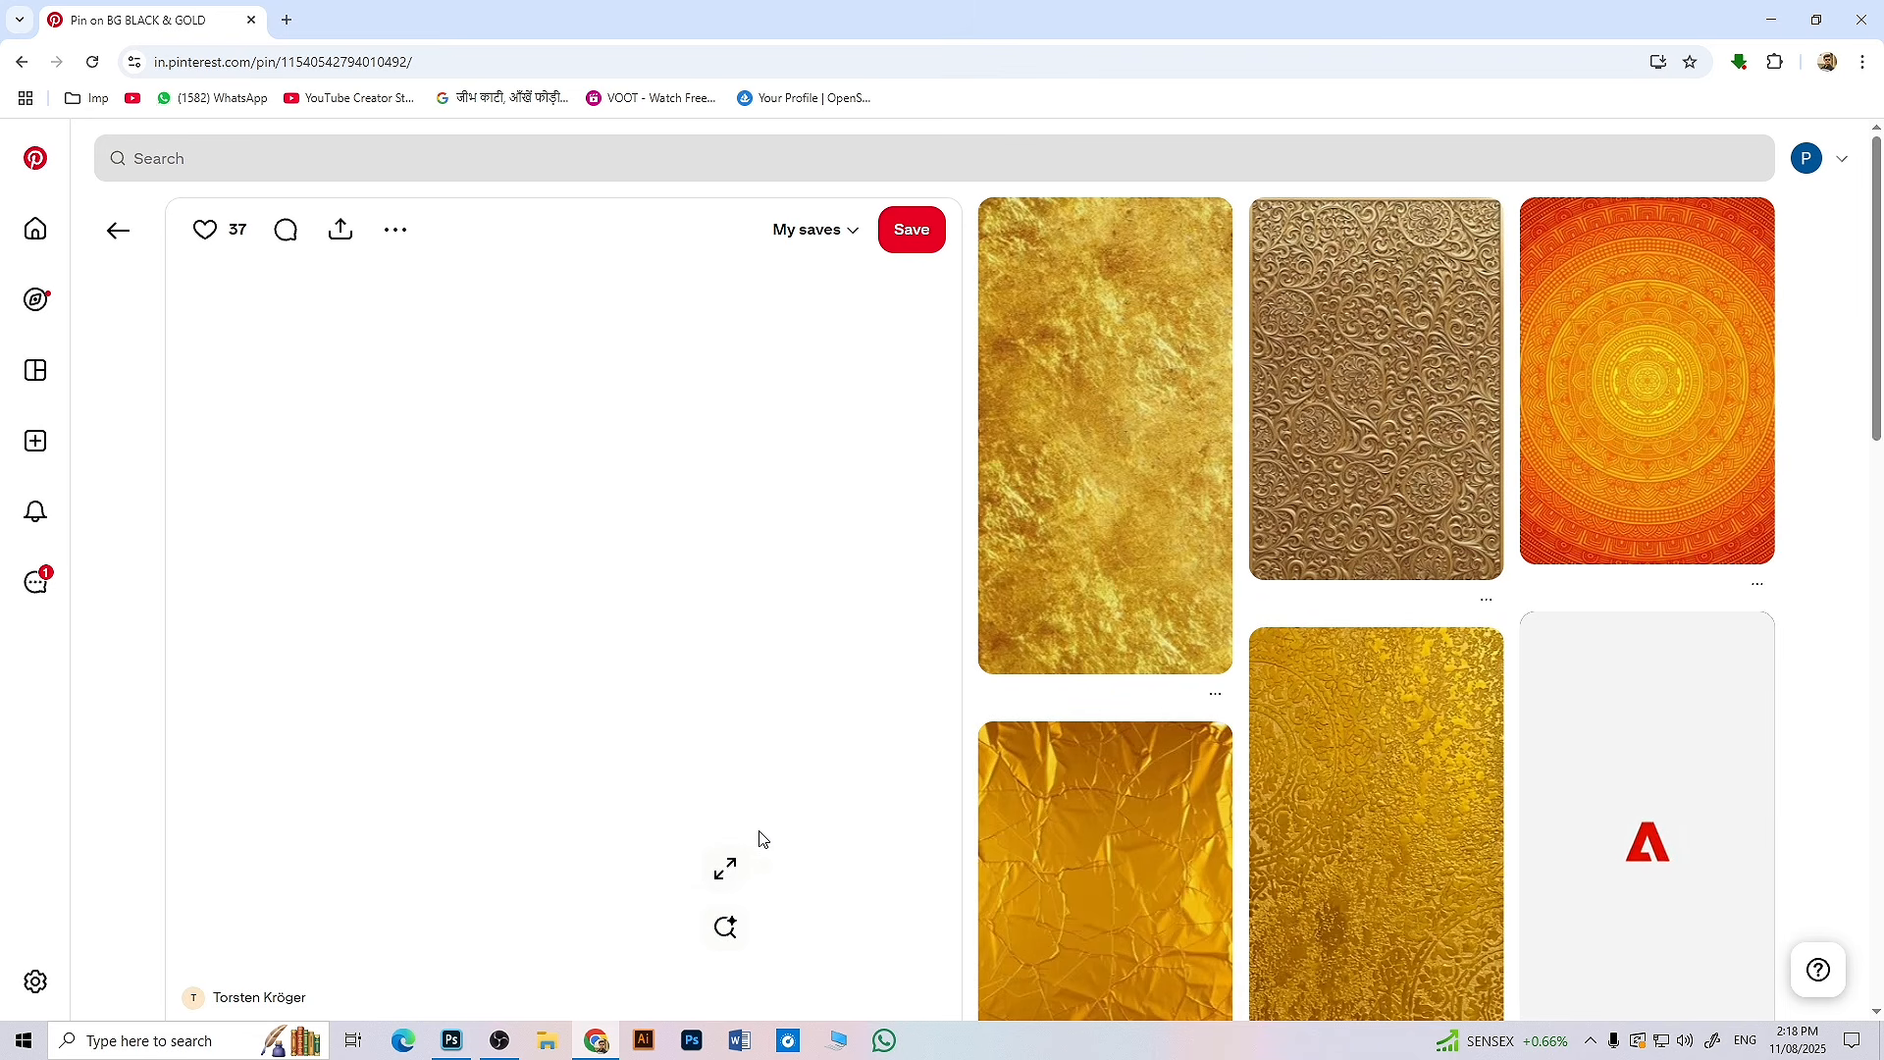
- Copy the enlarged ornate gold texture image from the pin and paste it into the Photoshop poster
left_click(730, 872)
right_click(815, 628)
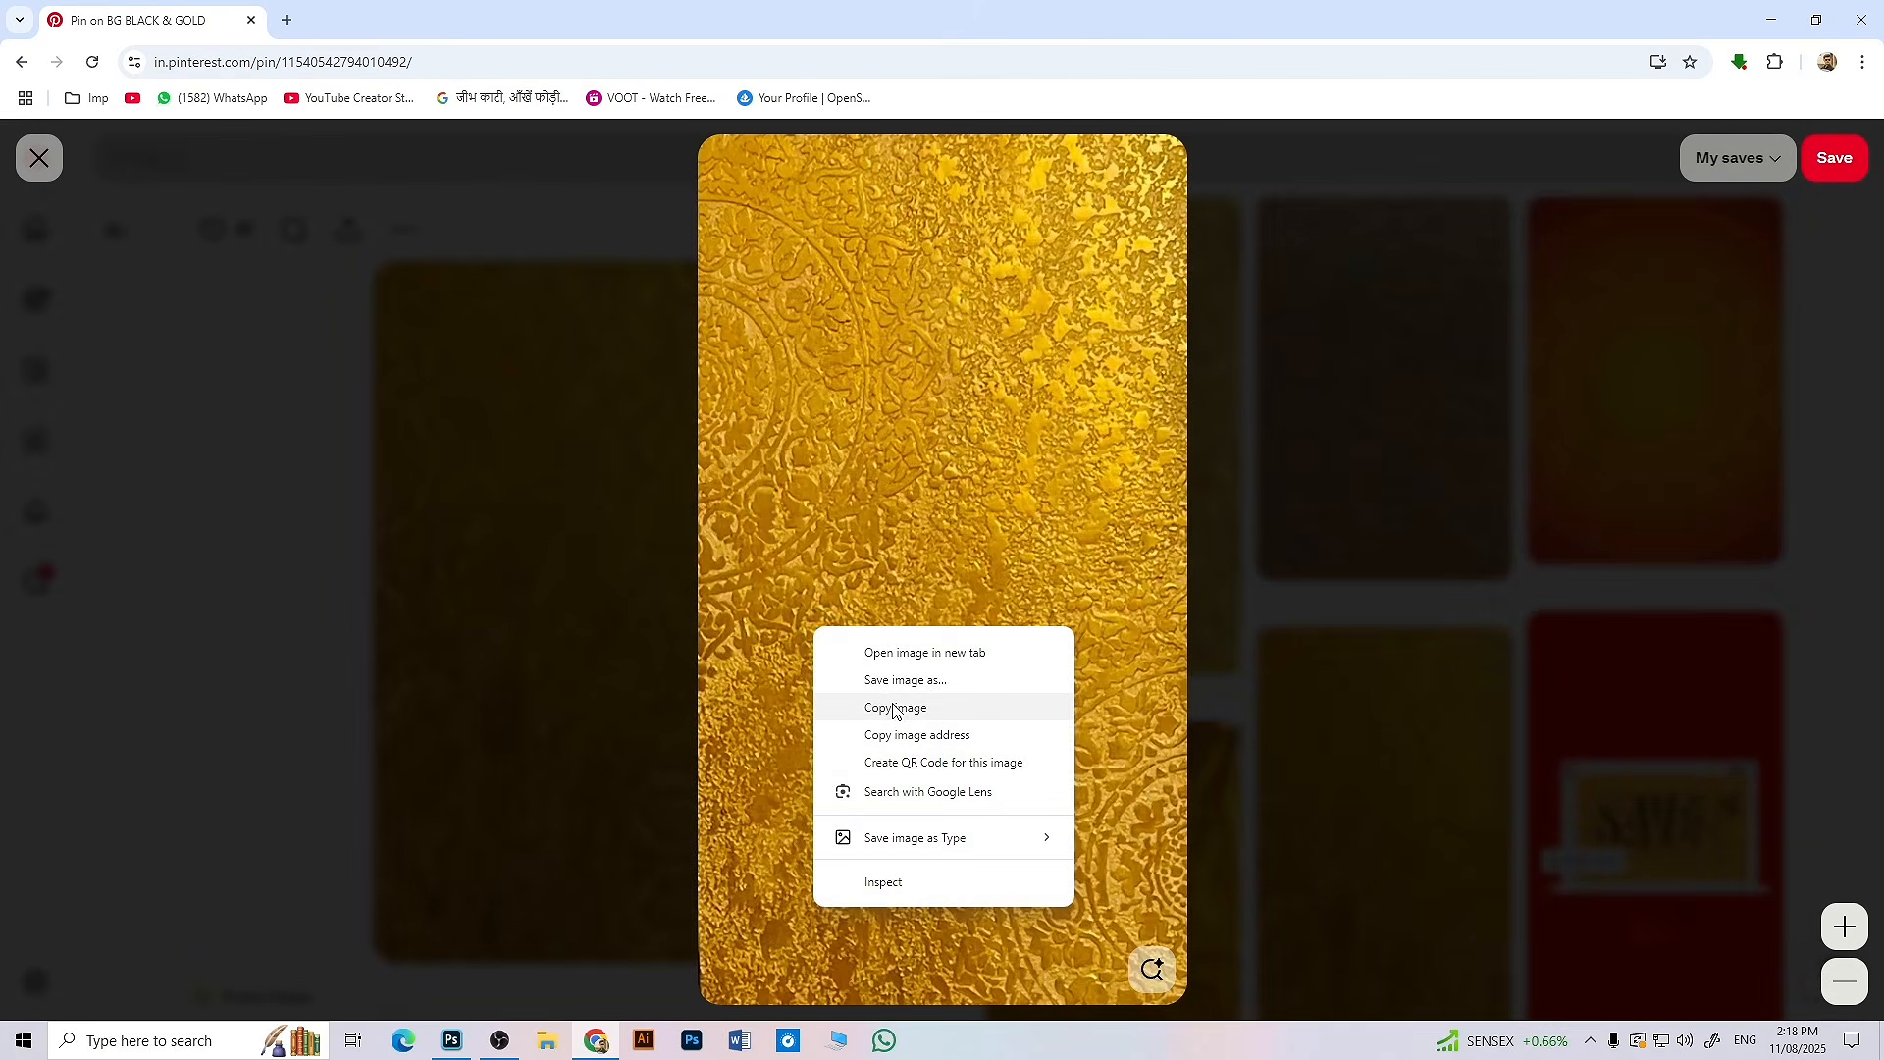
left_click(895, 708)
left_click(454, 1039)
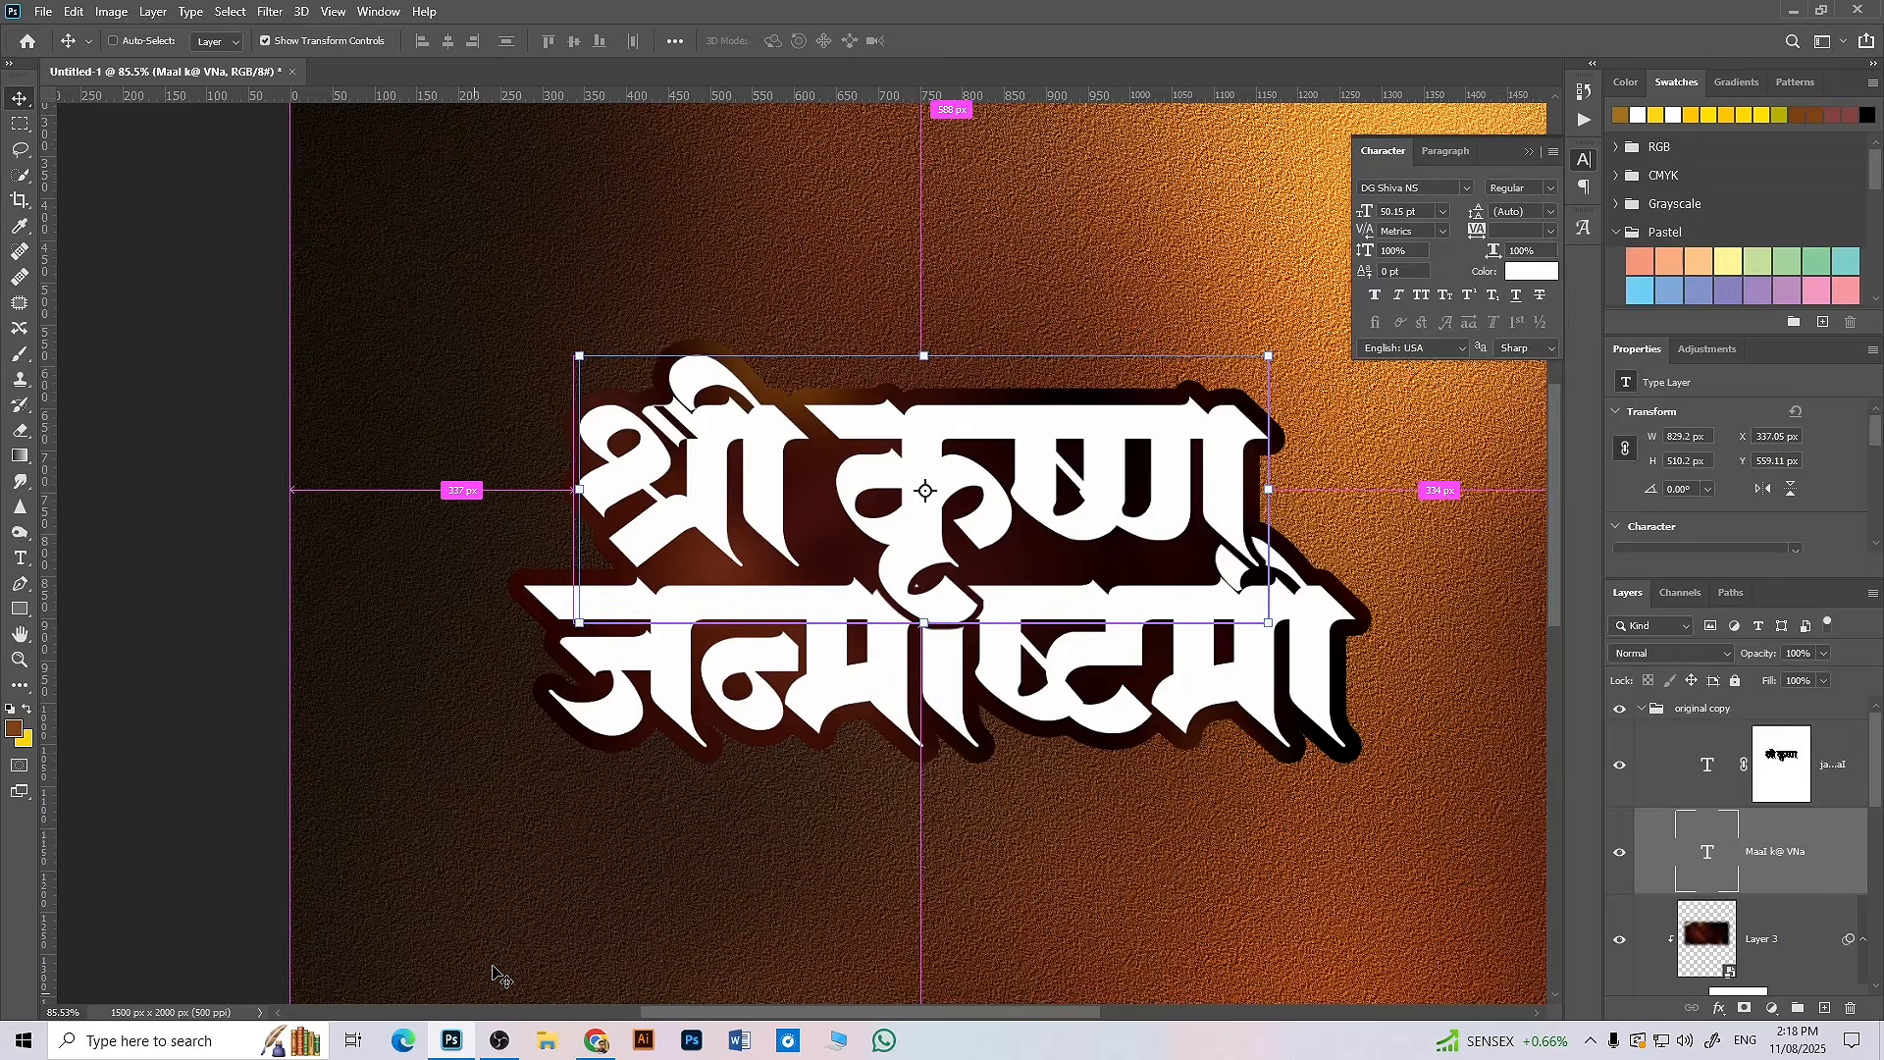
key("ctrl+v")
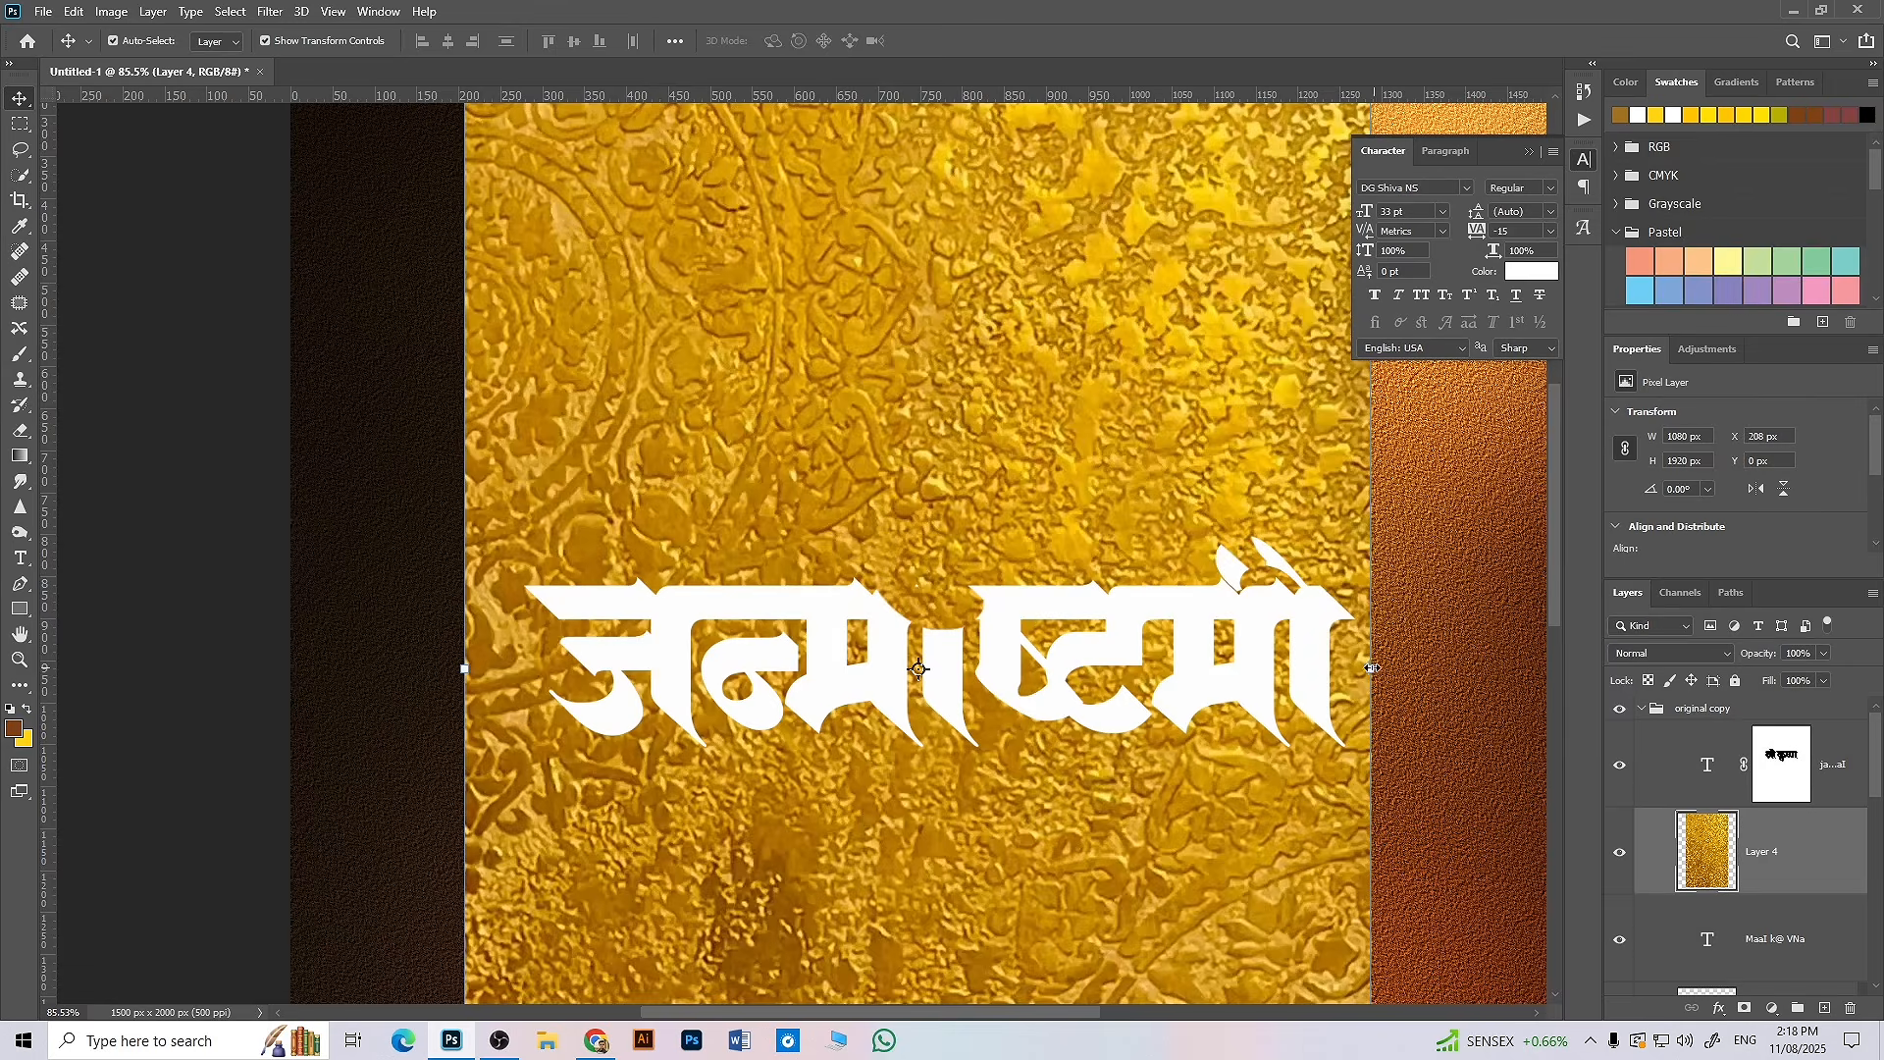
- Scale the pasted gold texture to about 33% (356 x 632 px) and move its layer above the original copy group
left_click_drag(1371, 668, 1067, 626)
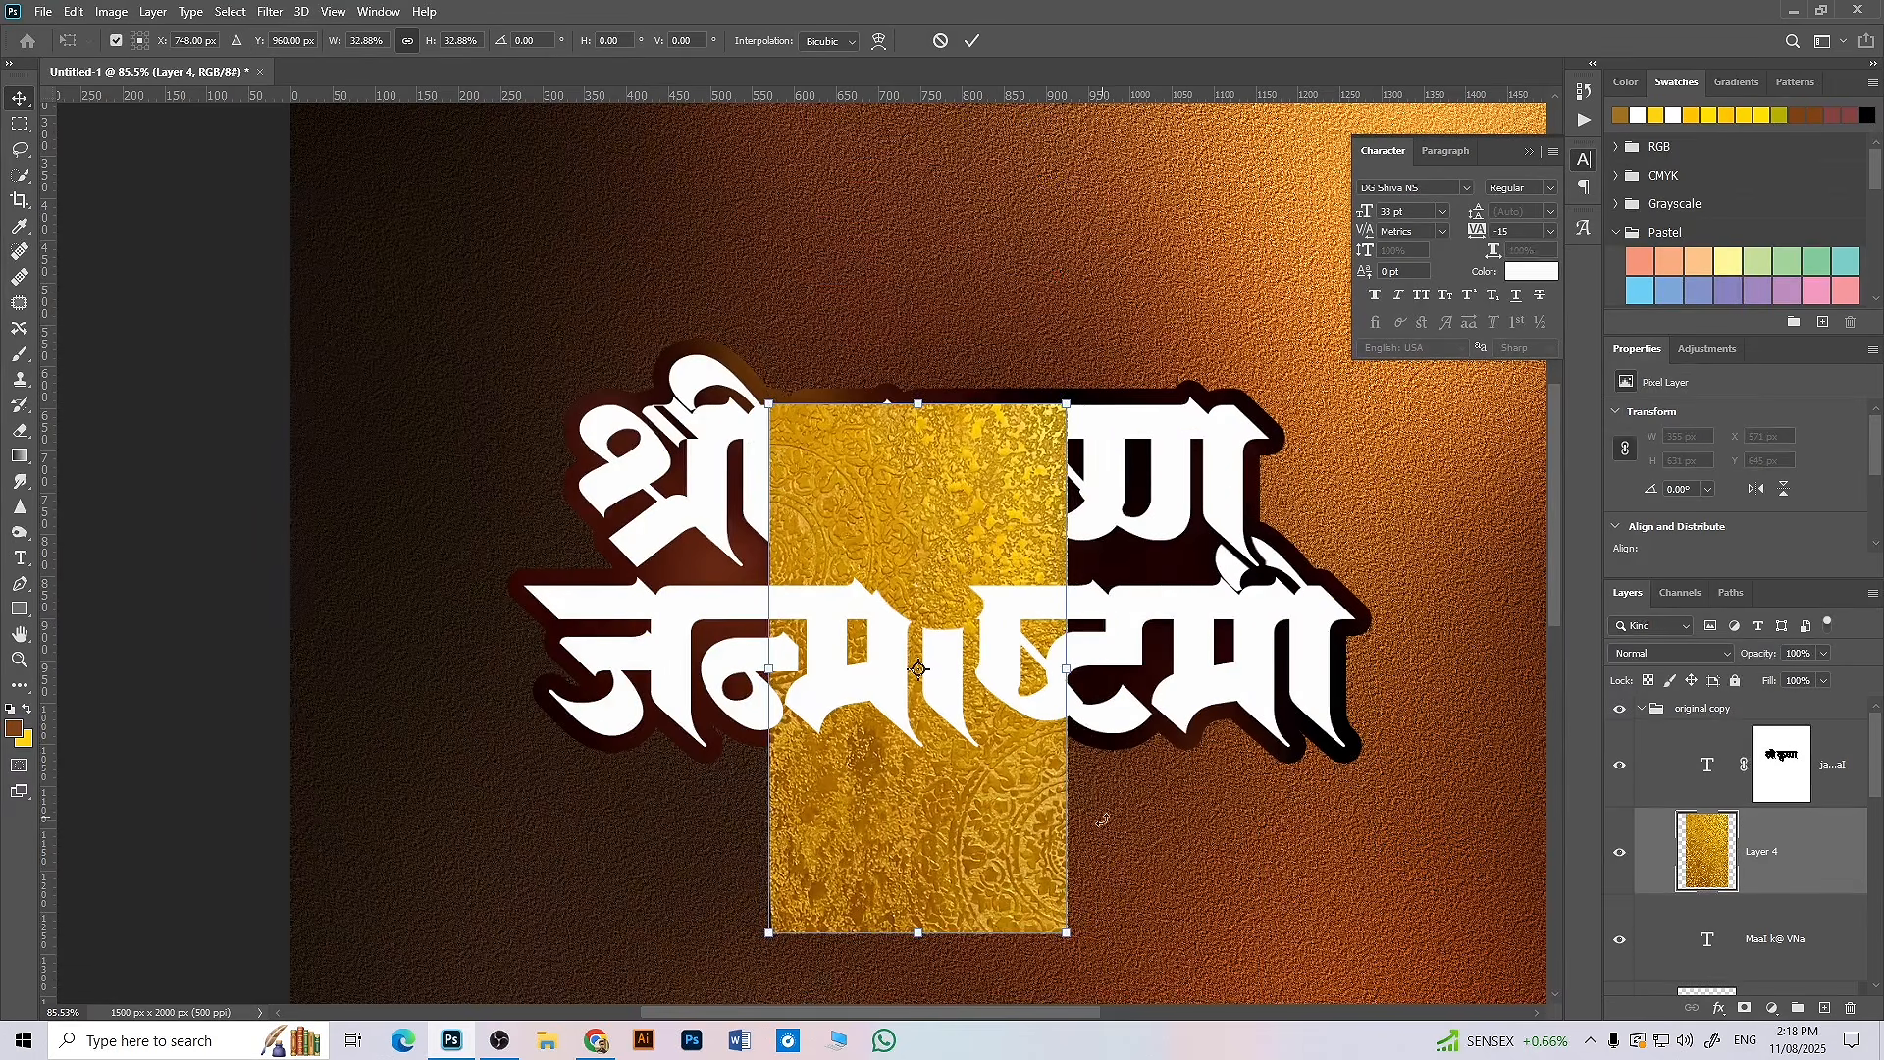
key("Return")
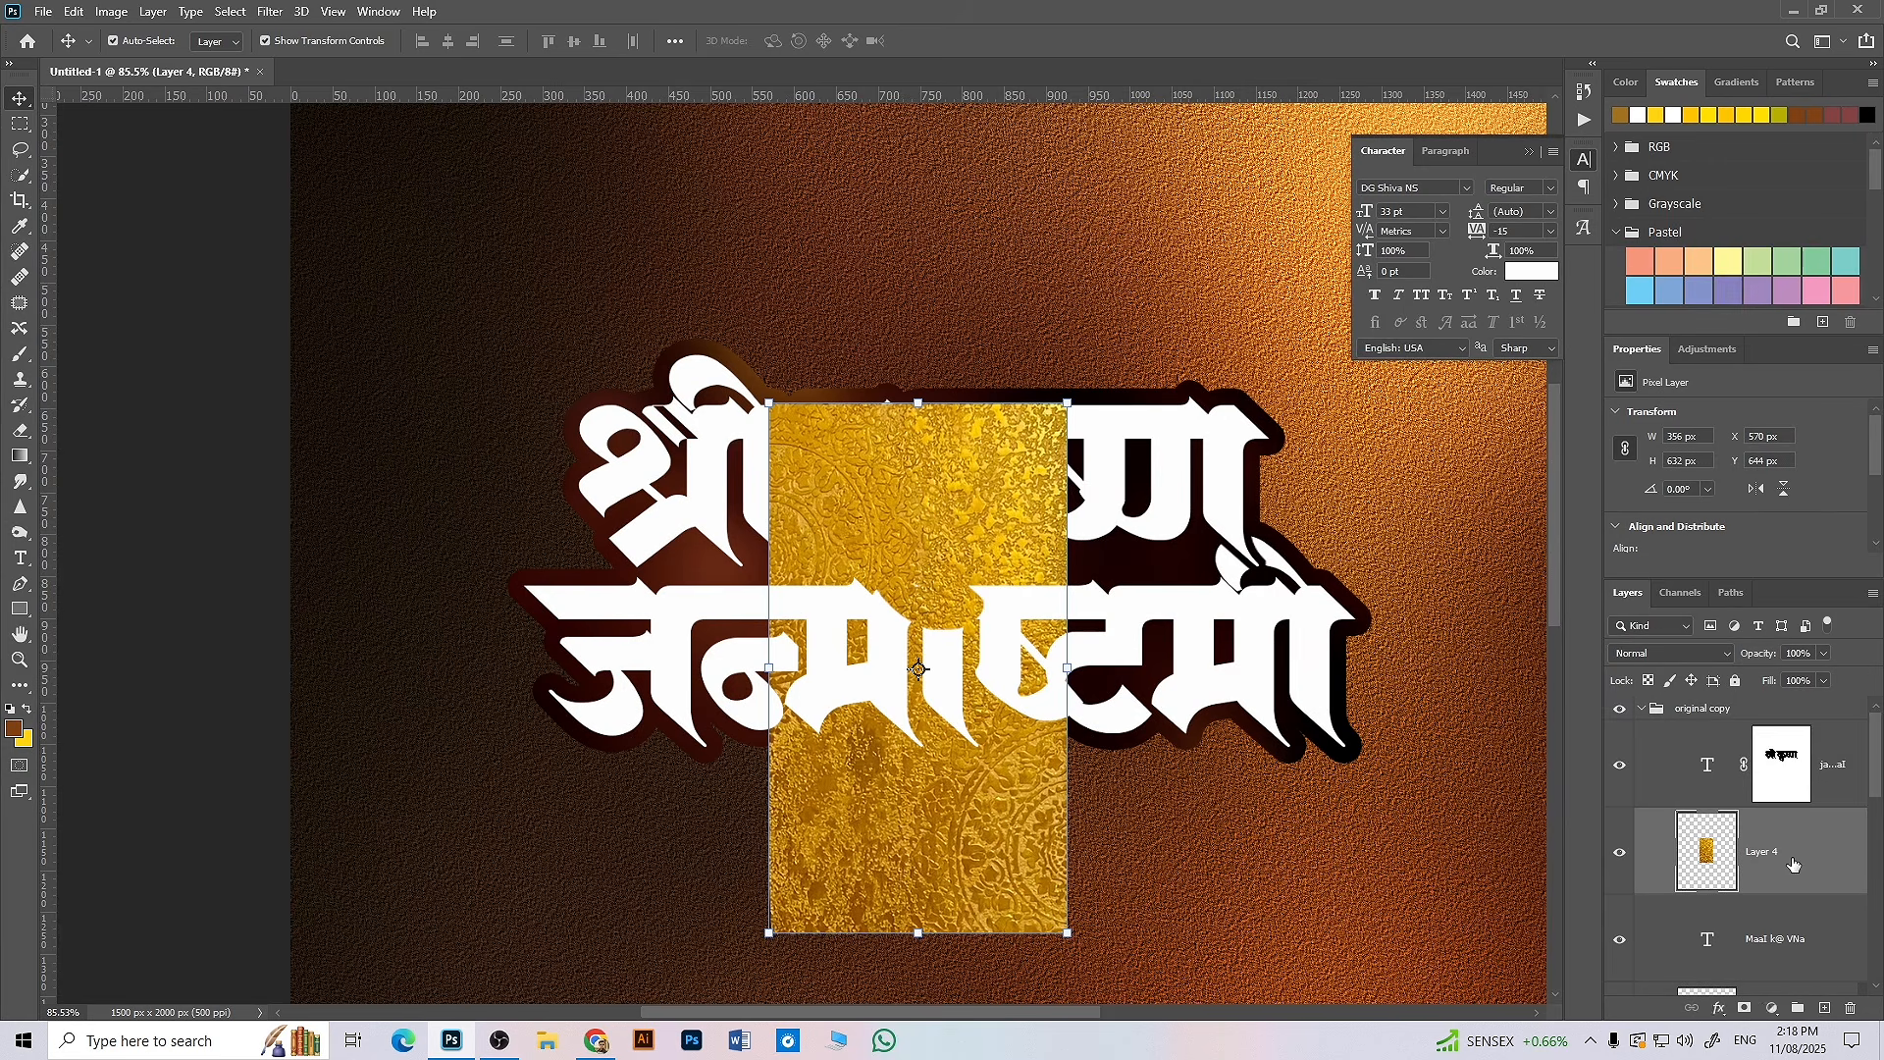
left_click_drag(1774, 872, 1756, 701)
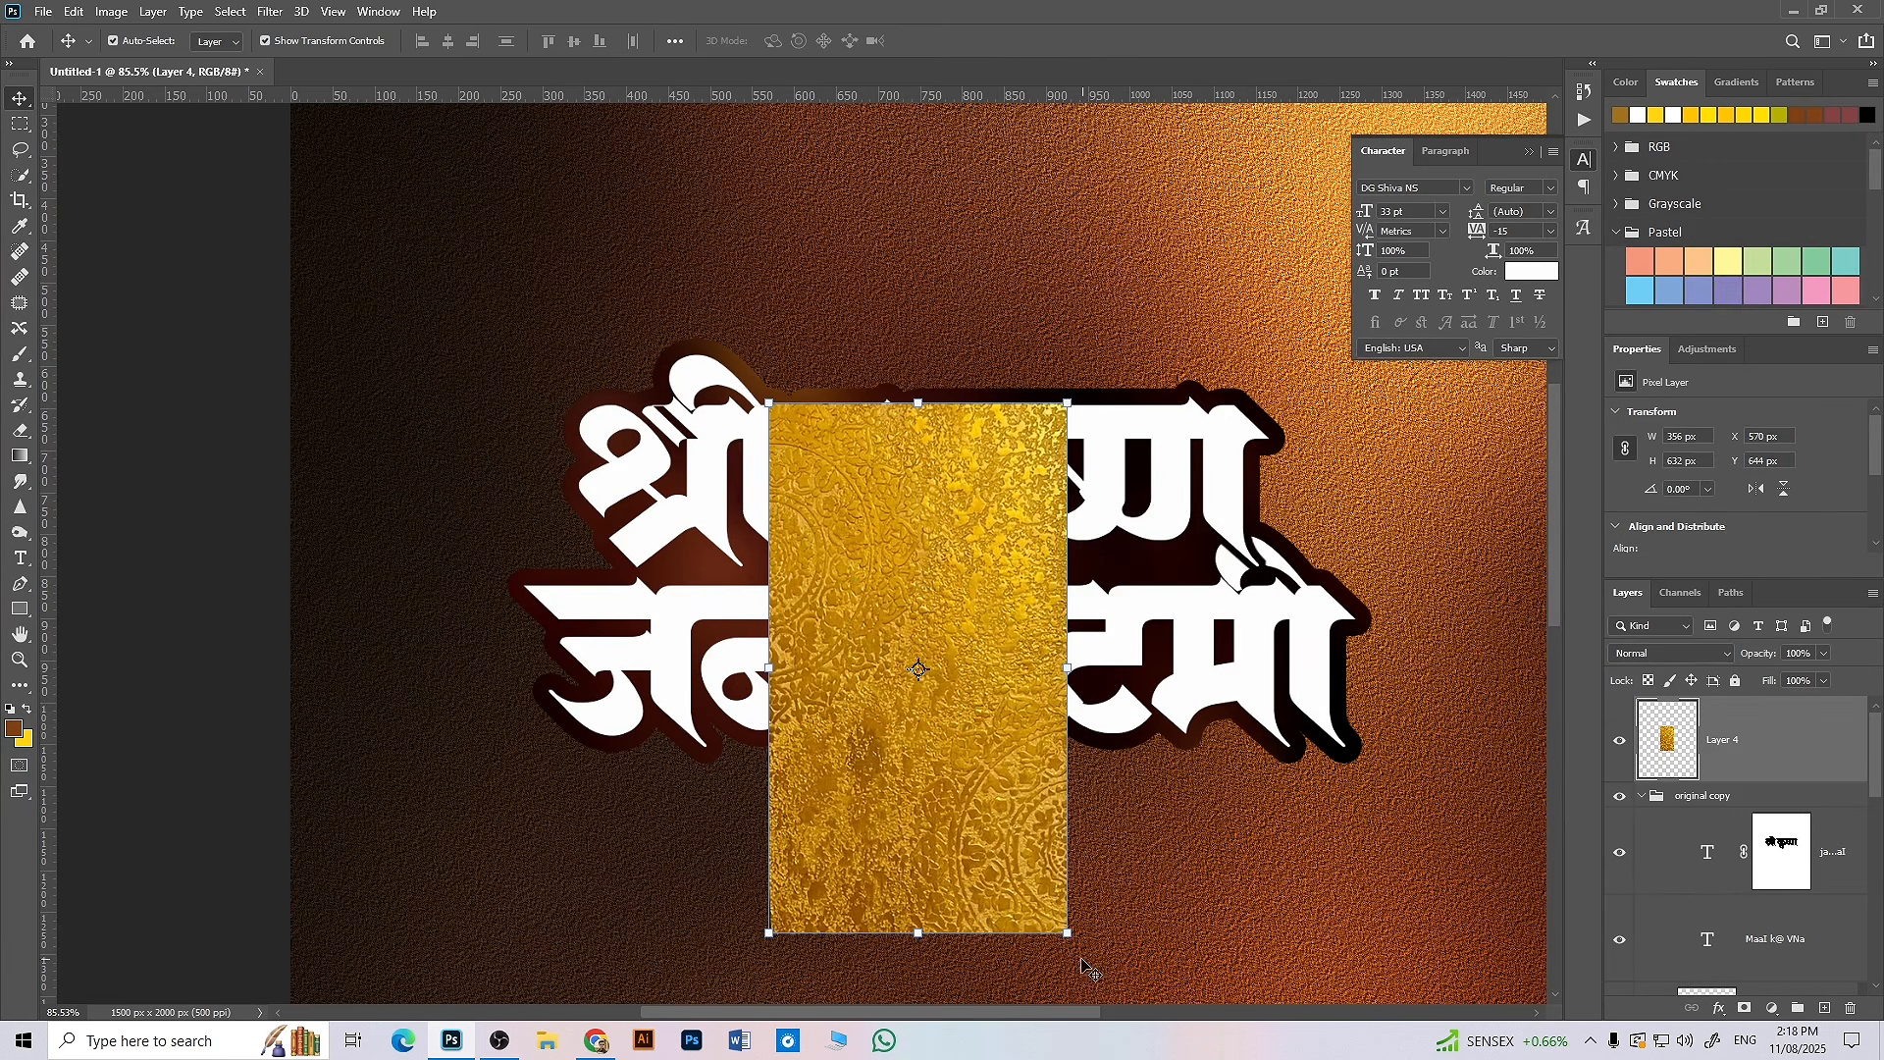
- Rotate the gold texture by -90° and scale it to about 162% (1027 x 578 px) so it covers both title lines
left_click_drag(1085, 954, 1235, 521)
left_click_drag(1188, 669, 1372, 589)
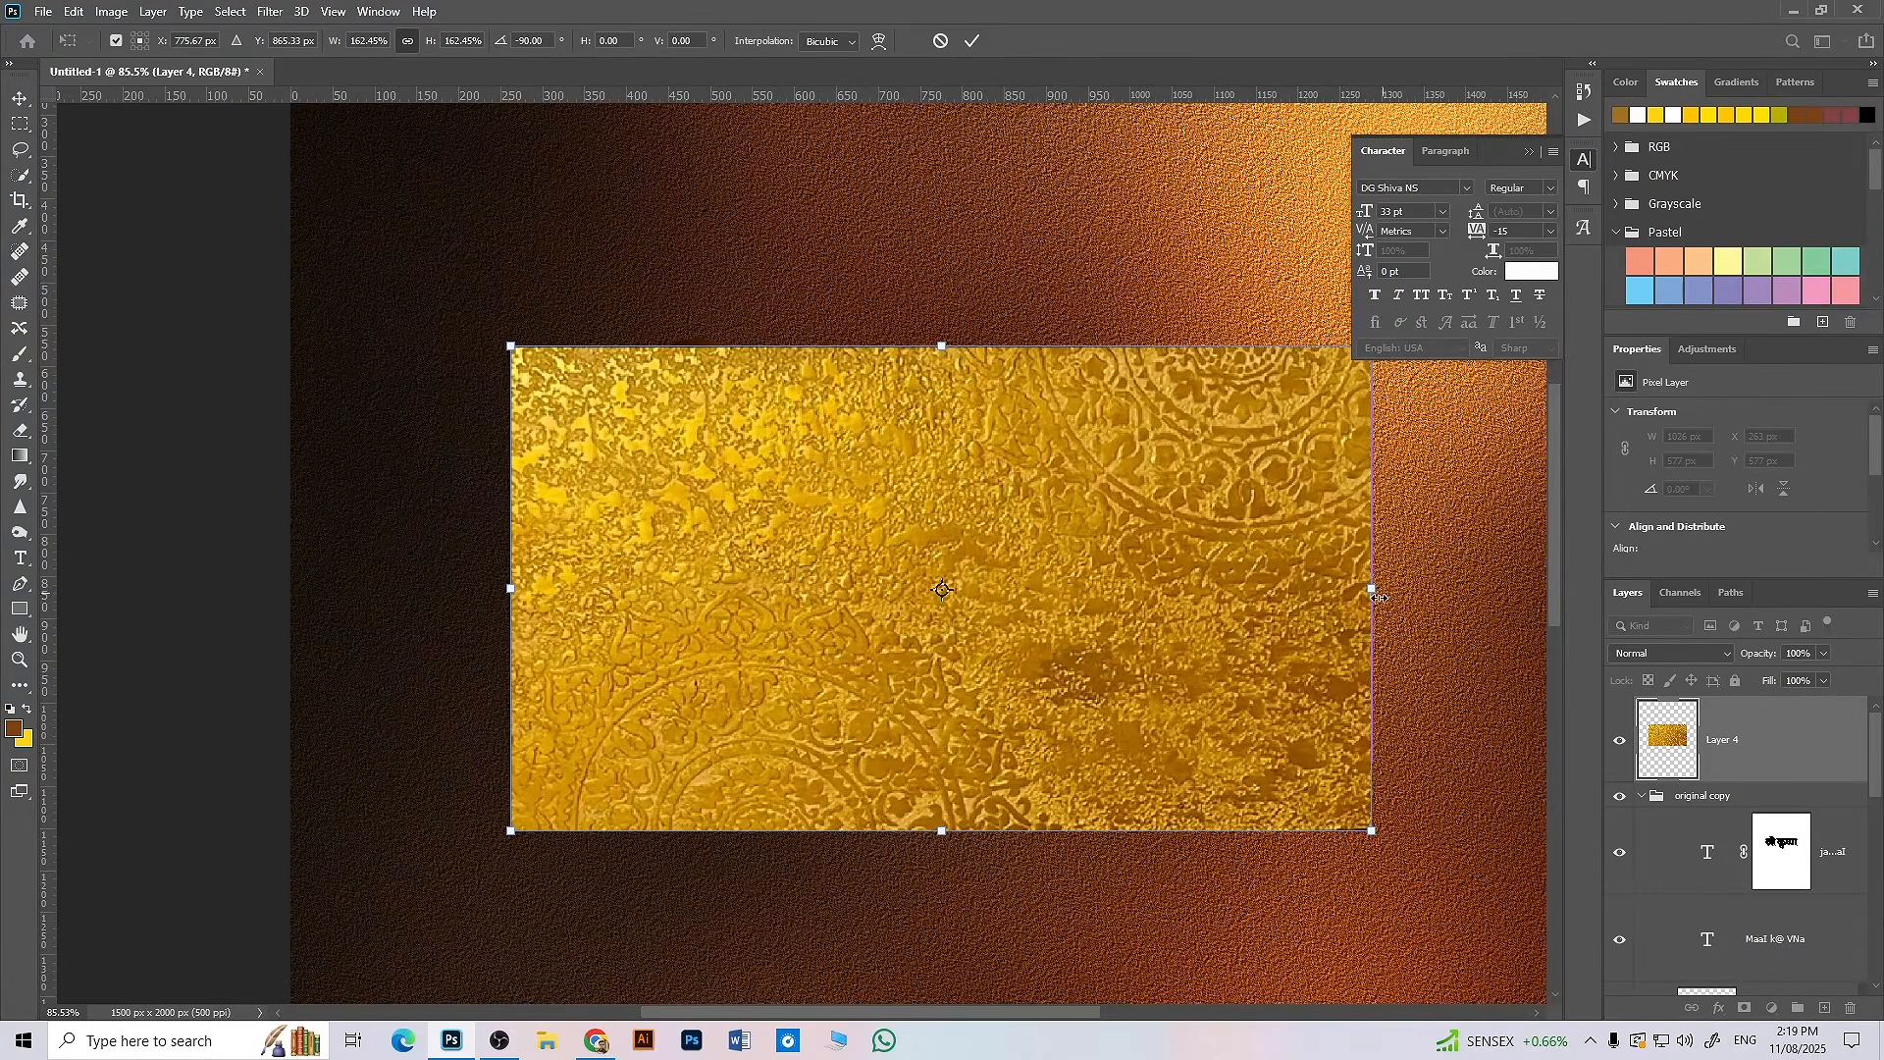
key("Return")
- Try clipping the rotated gold texture to the original copy title group, and undo the clipping mask
right_click(1738, 707)
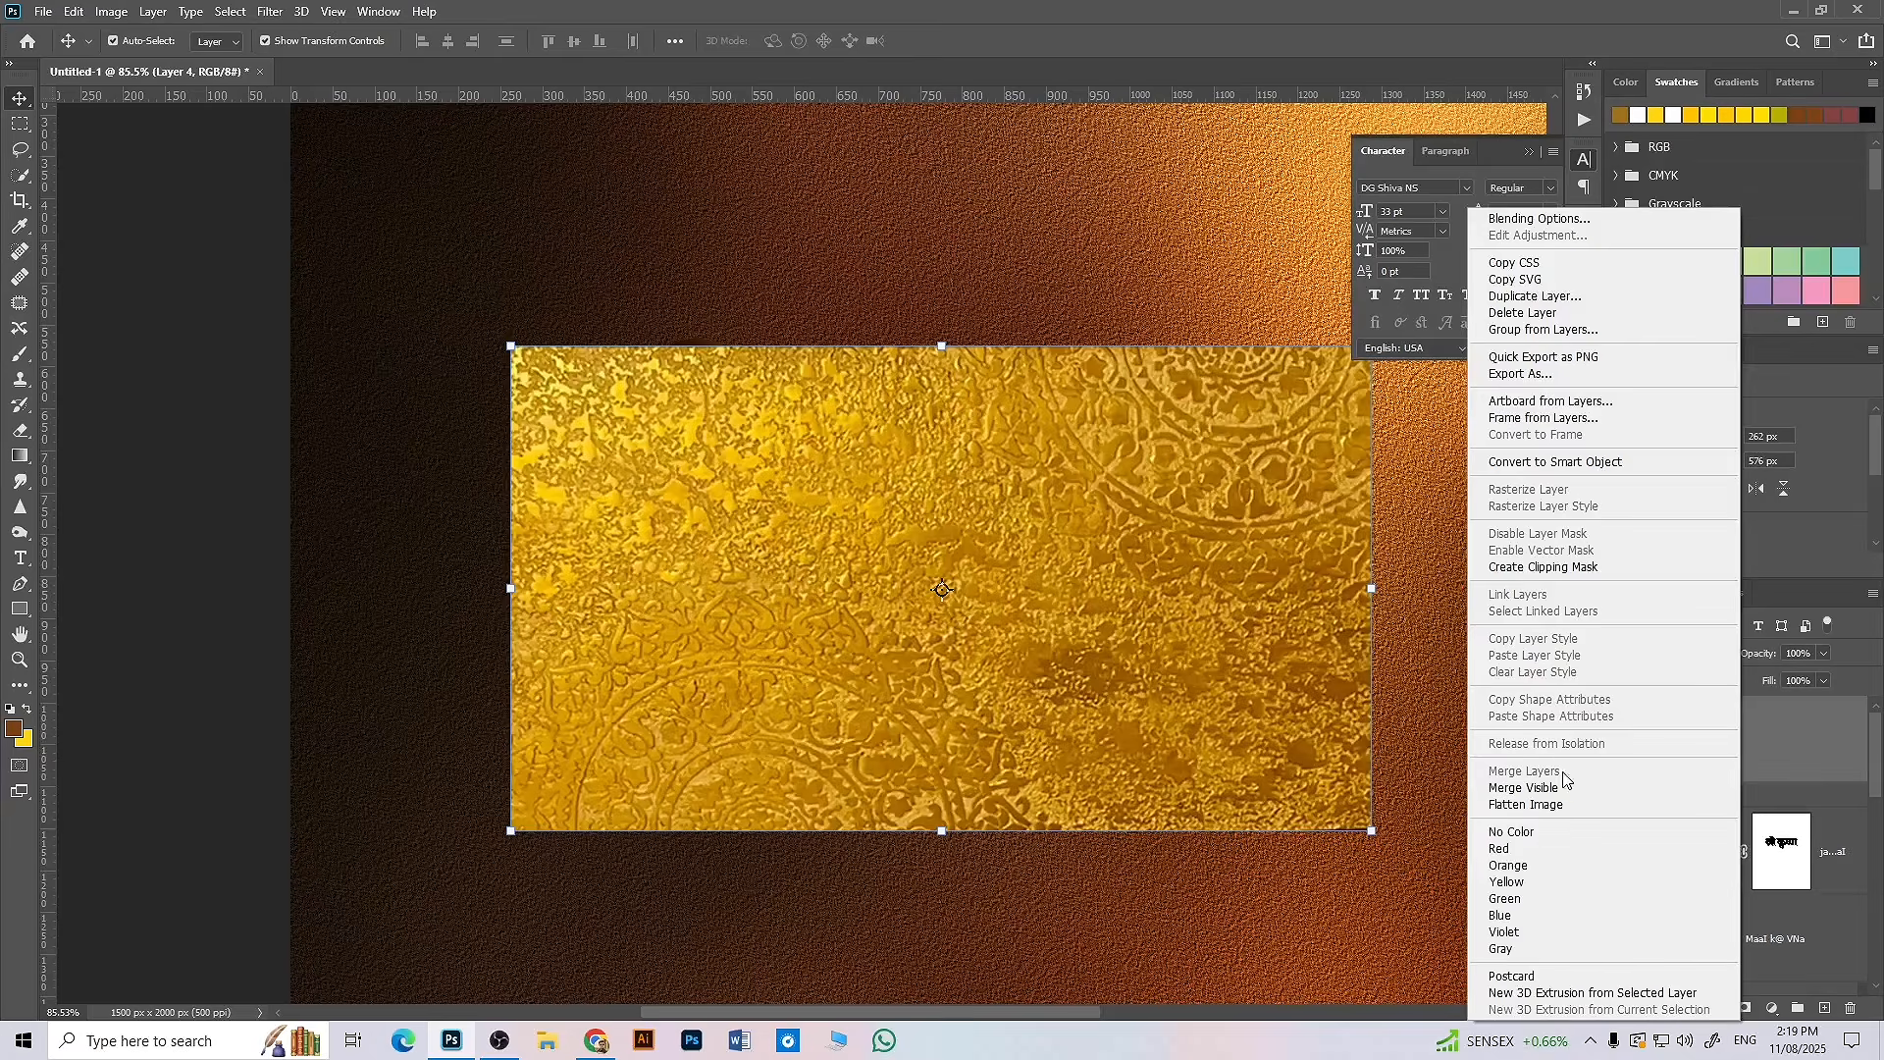
left_click(1561, 566)
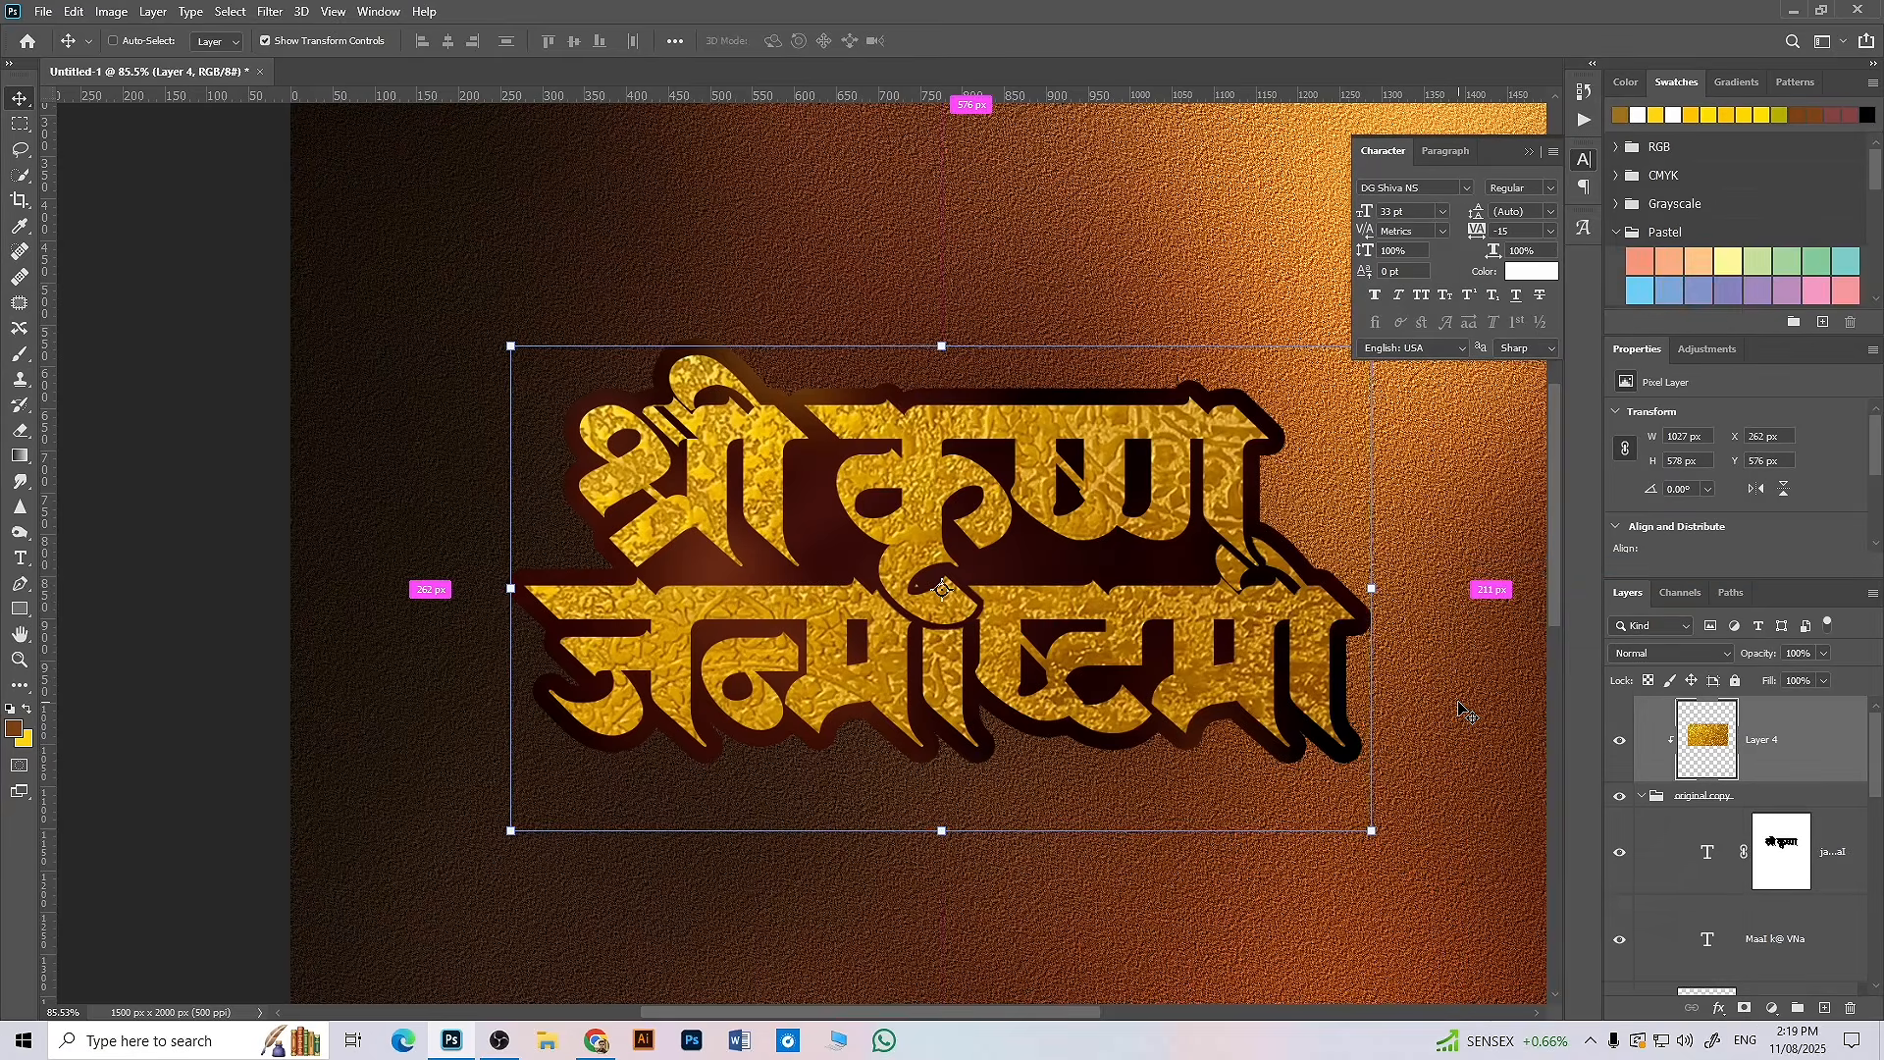
key("ctrl+z")
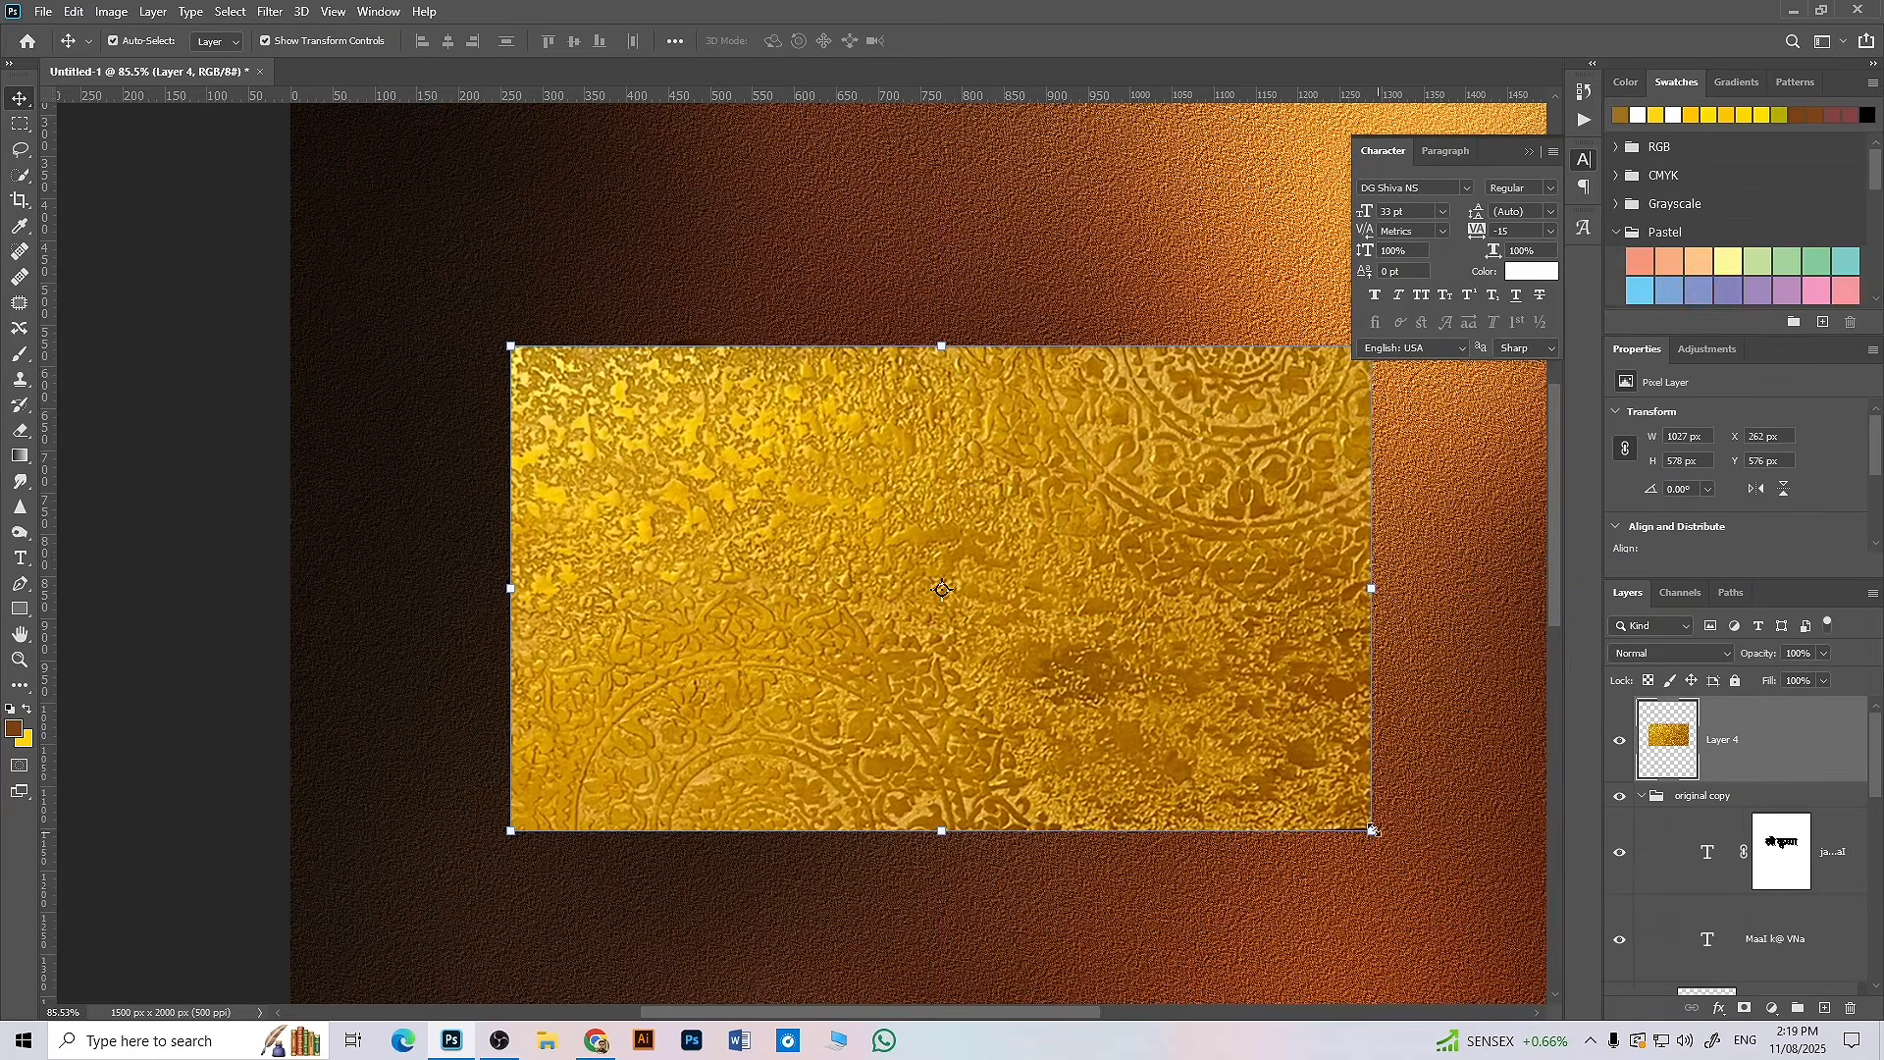
- Shrink the gold texture to about 52% width and 58% height (535 x 338 px), placing it over the first line's left half
left_click_drag(1373, 830, 968, 603)
left_click_drag(930, 502, 999, 467)
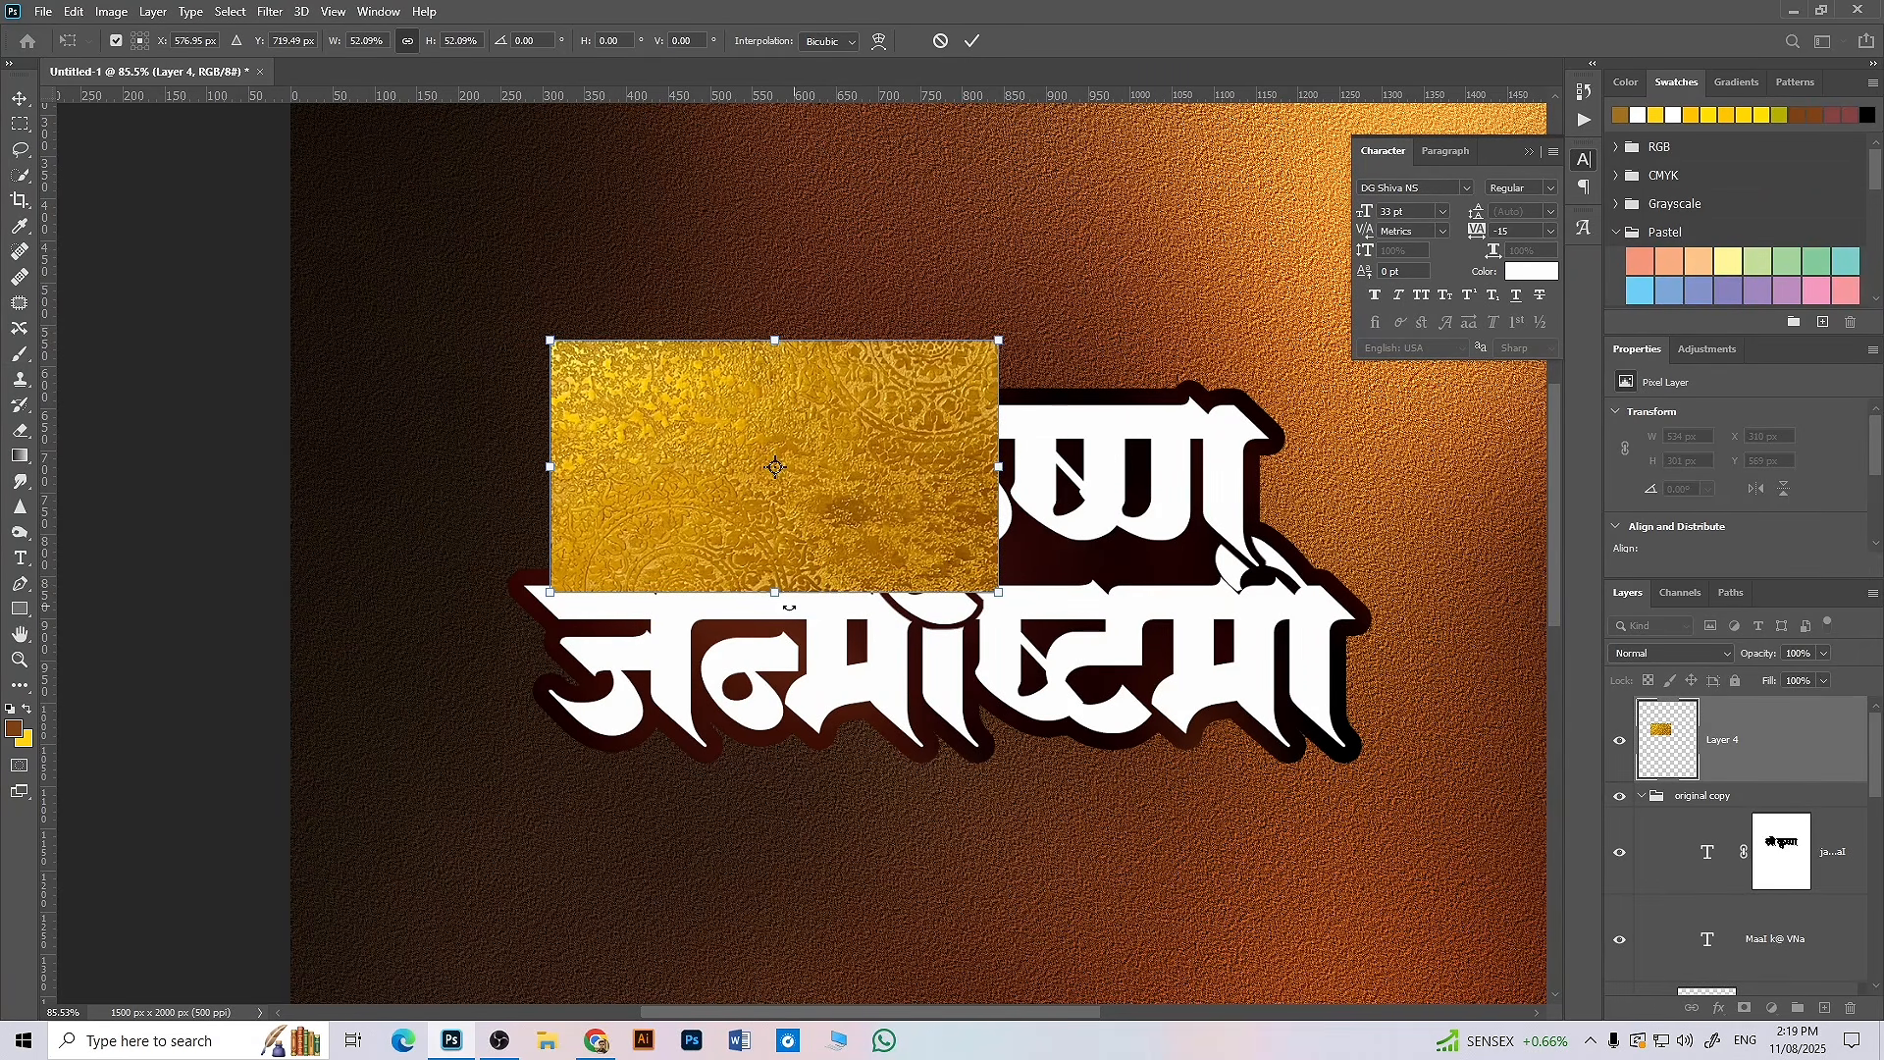
mouse_move(789, 608)
left_mouse_down()
mouse_move(785, 496)
mouse_move(790, 623)
left_mouse_up()
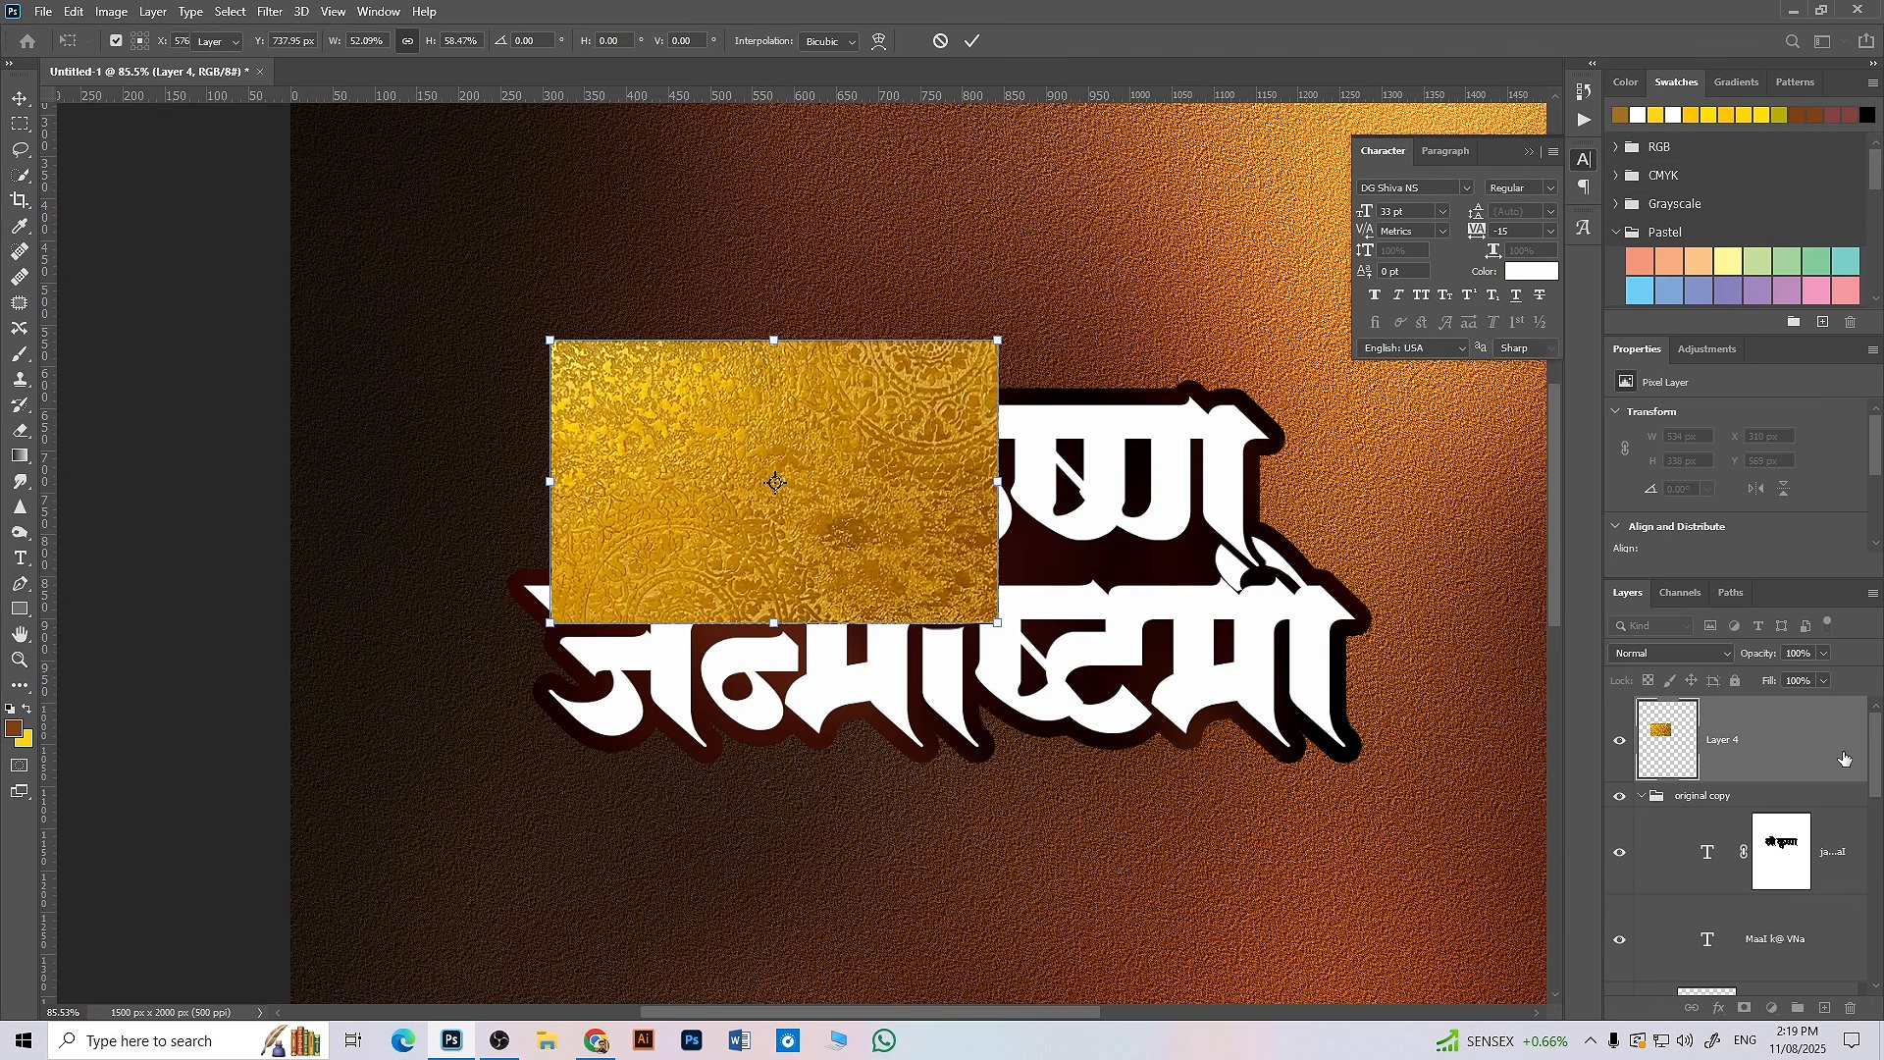
key("Return")
- Duplicate the gold texture, flip the copy horizontally and place it flush against the original's right edge, covering the first line's right half
key("ctrl+j")
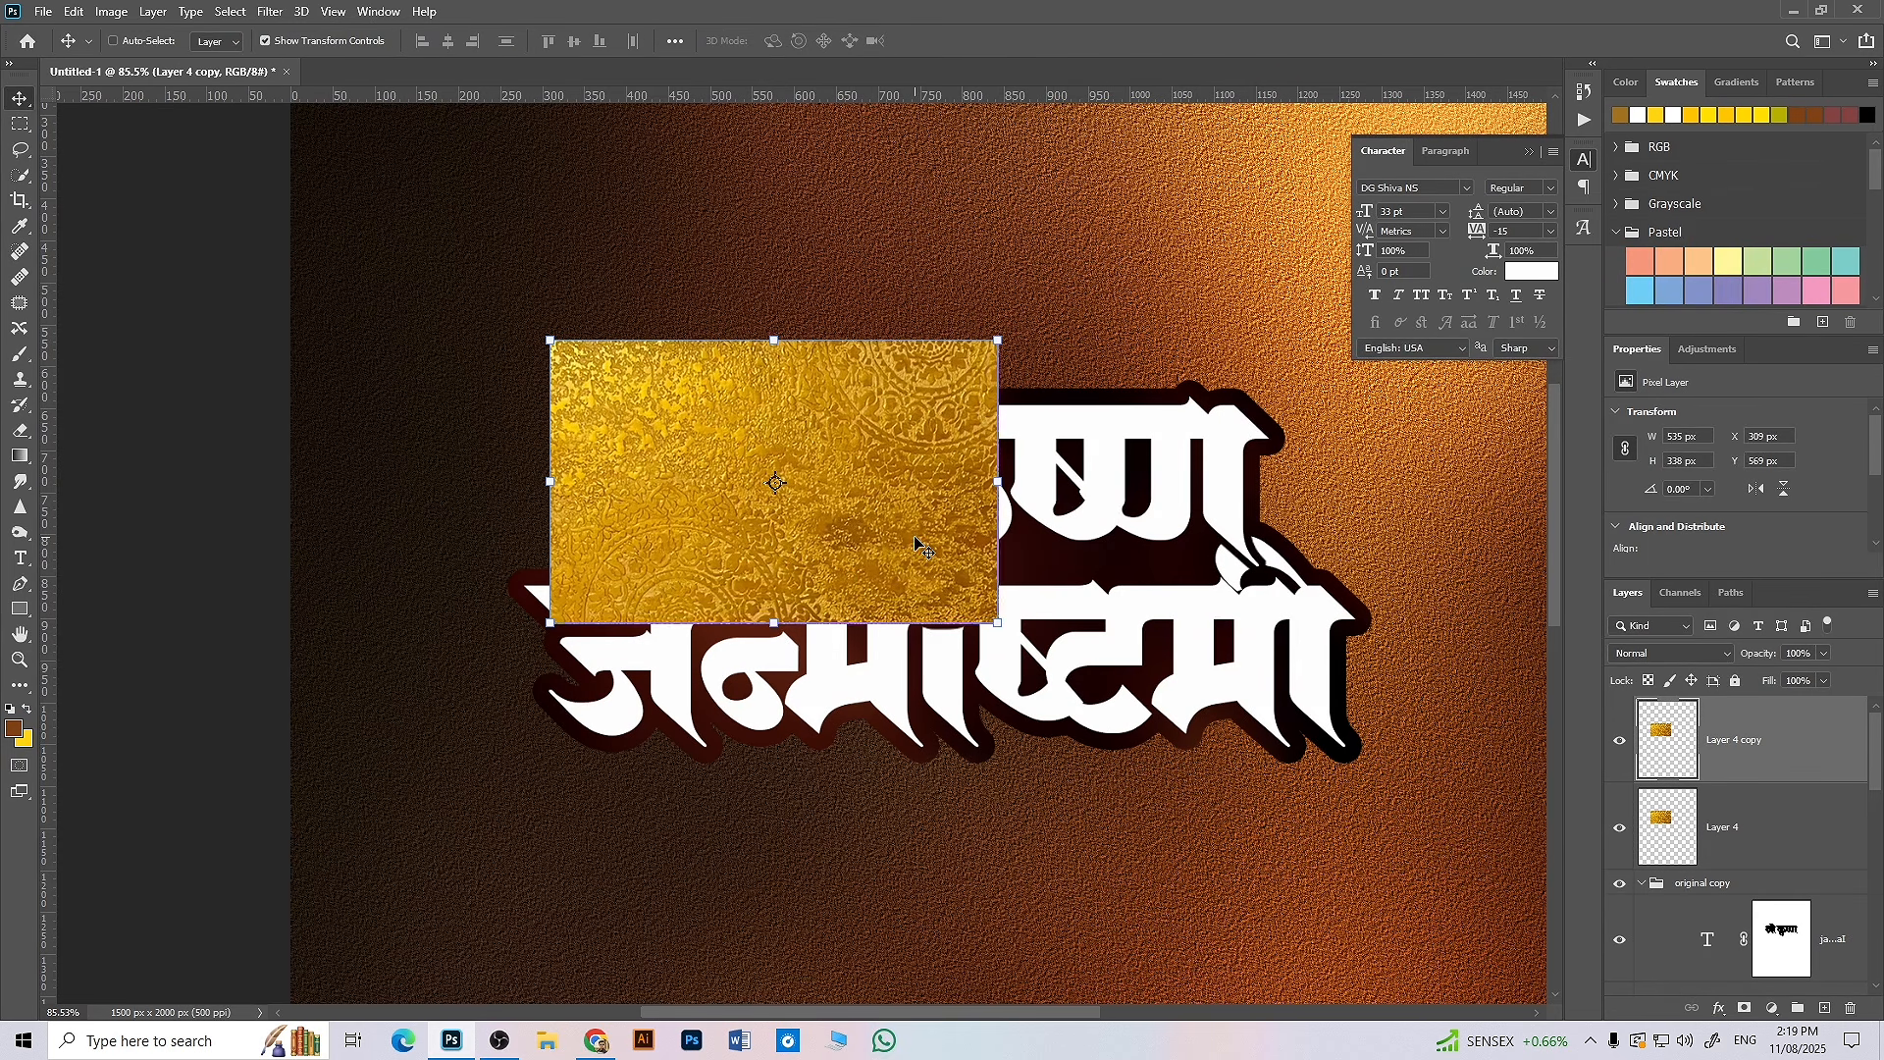
key("ctrl+t")
right_click(915, 524)
left_click(972, 856)
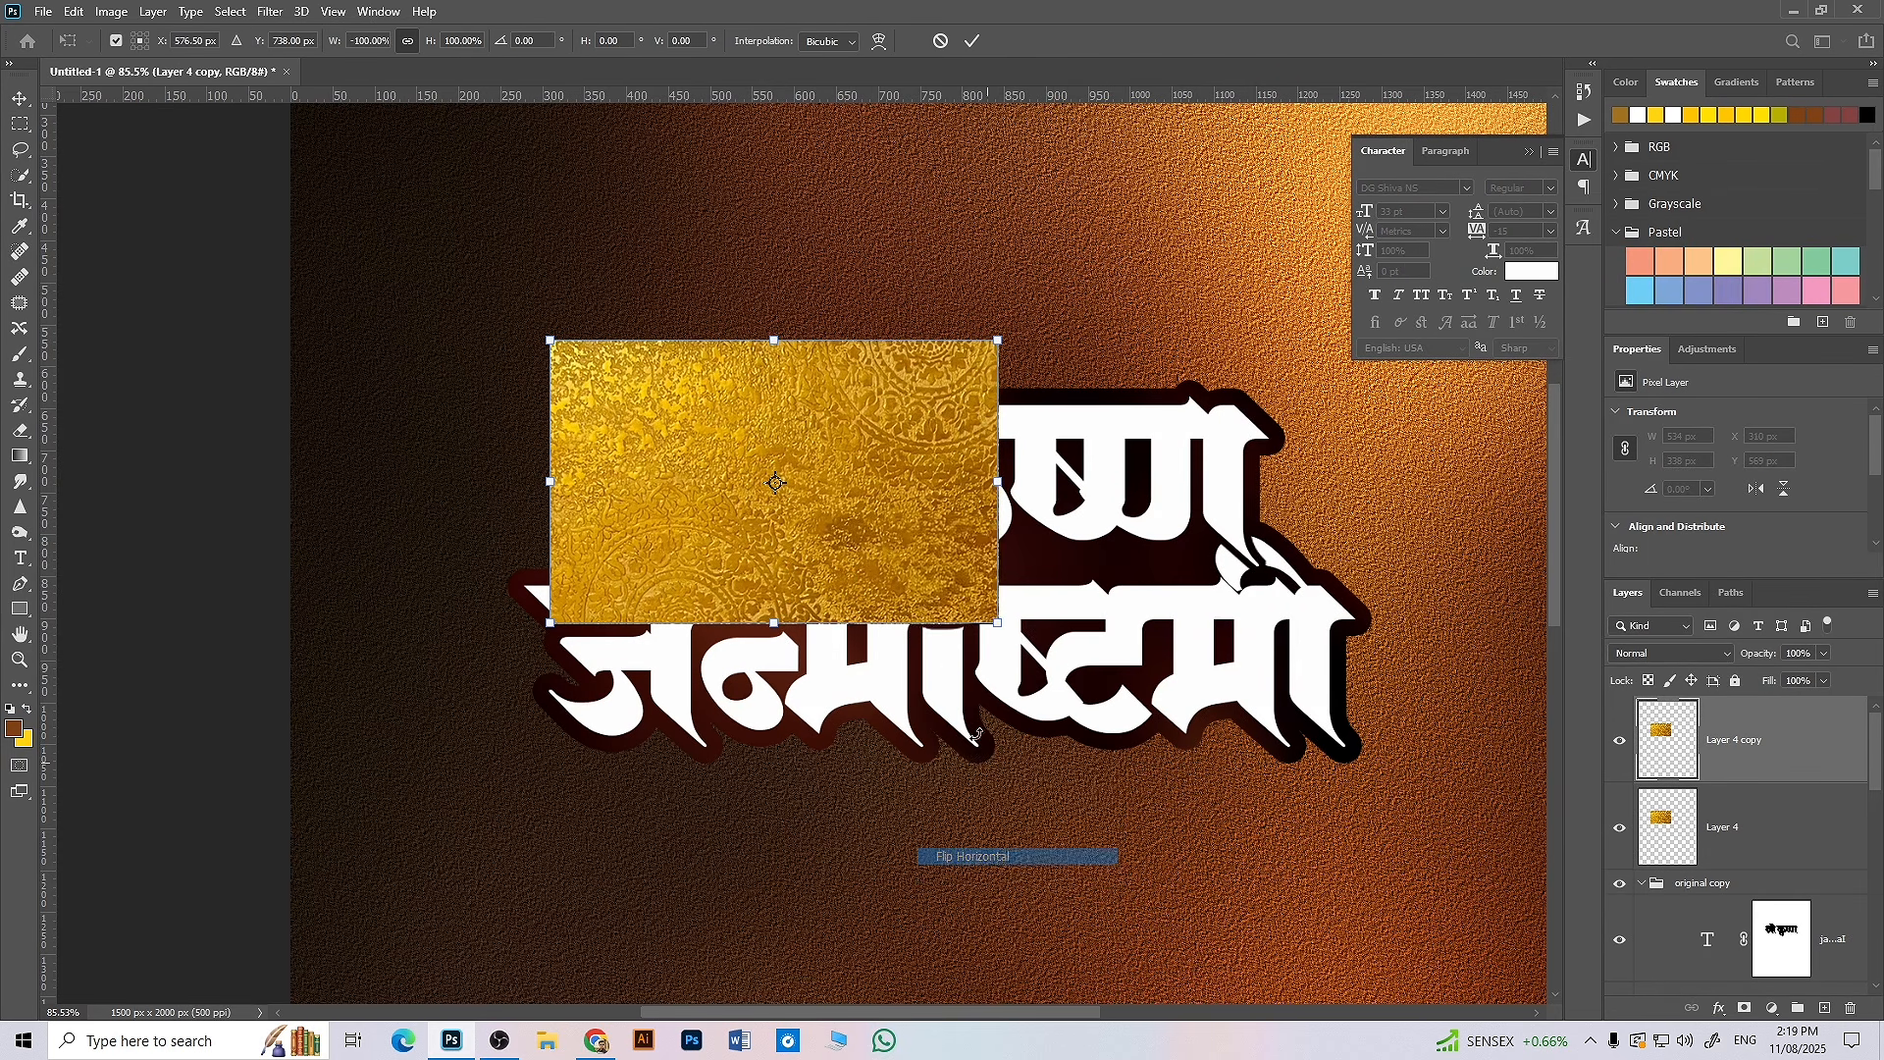
left_click_drag(817, 514, 1261, 509)
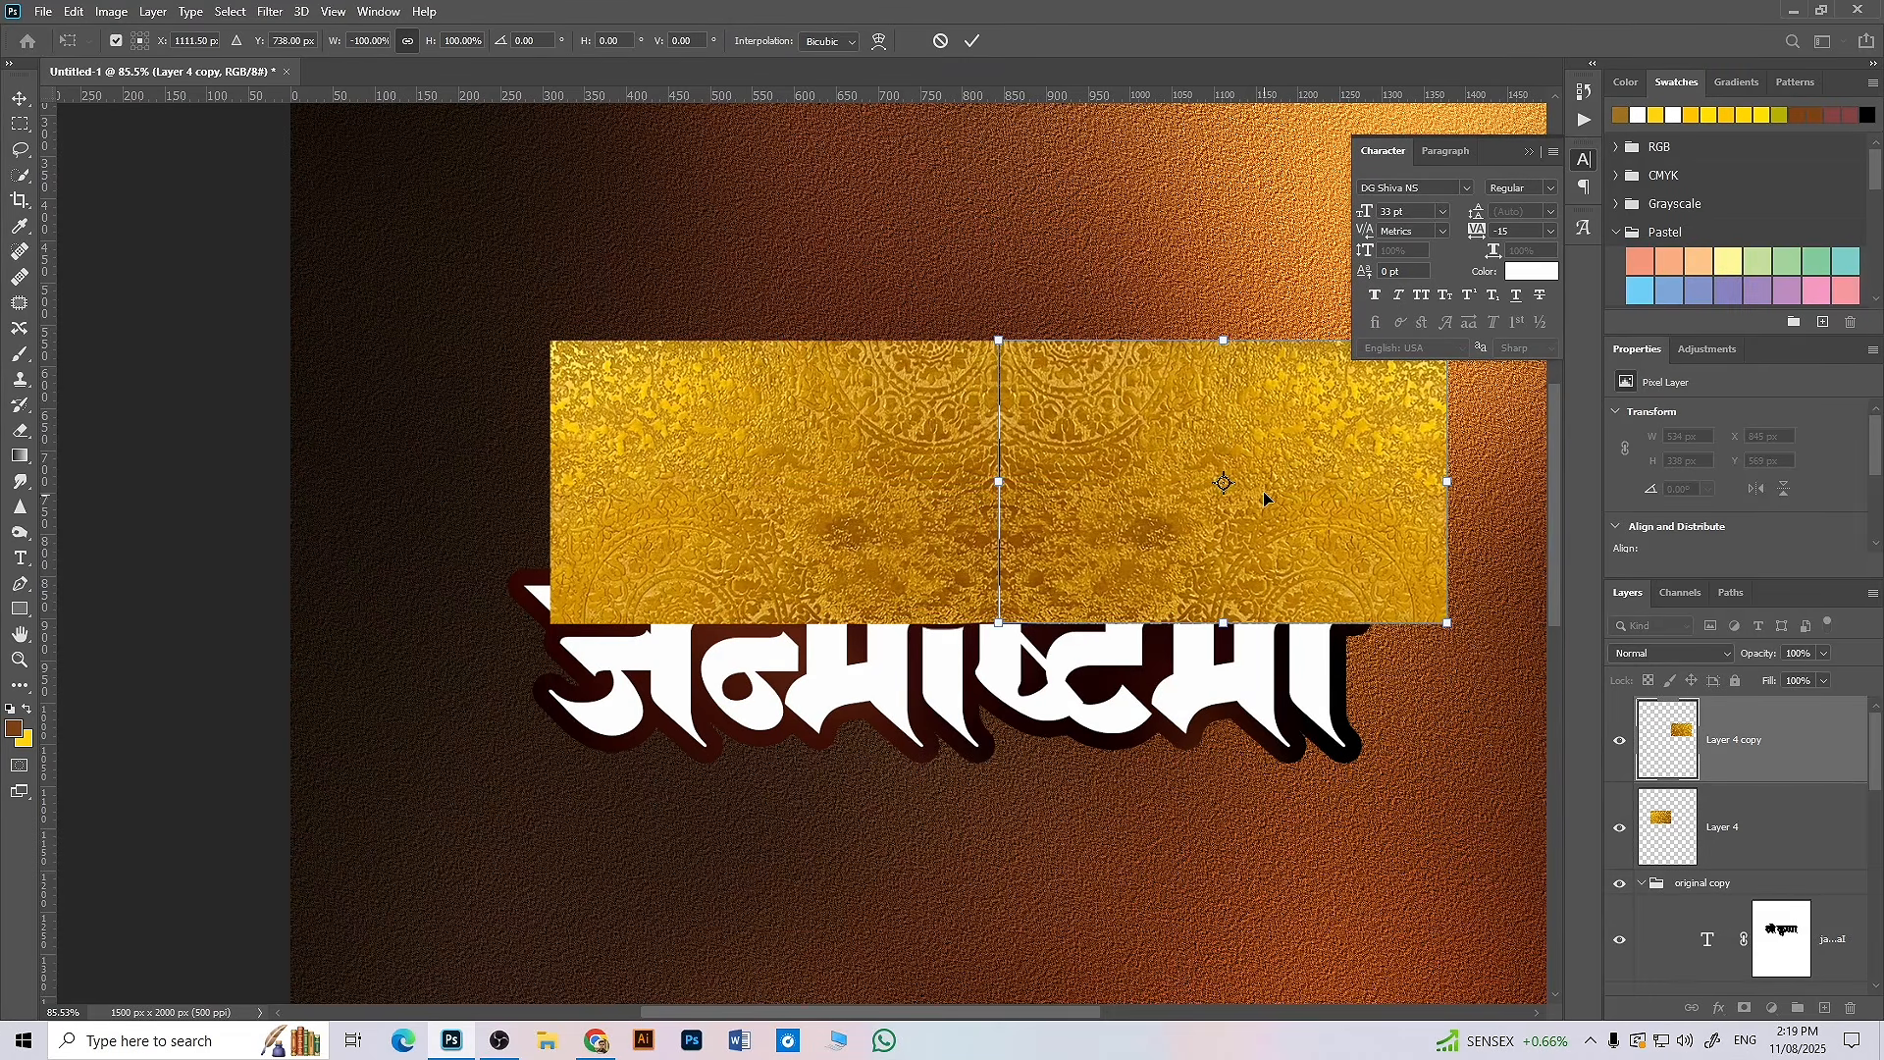
key("Left")
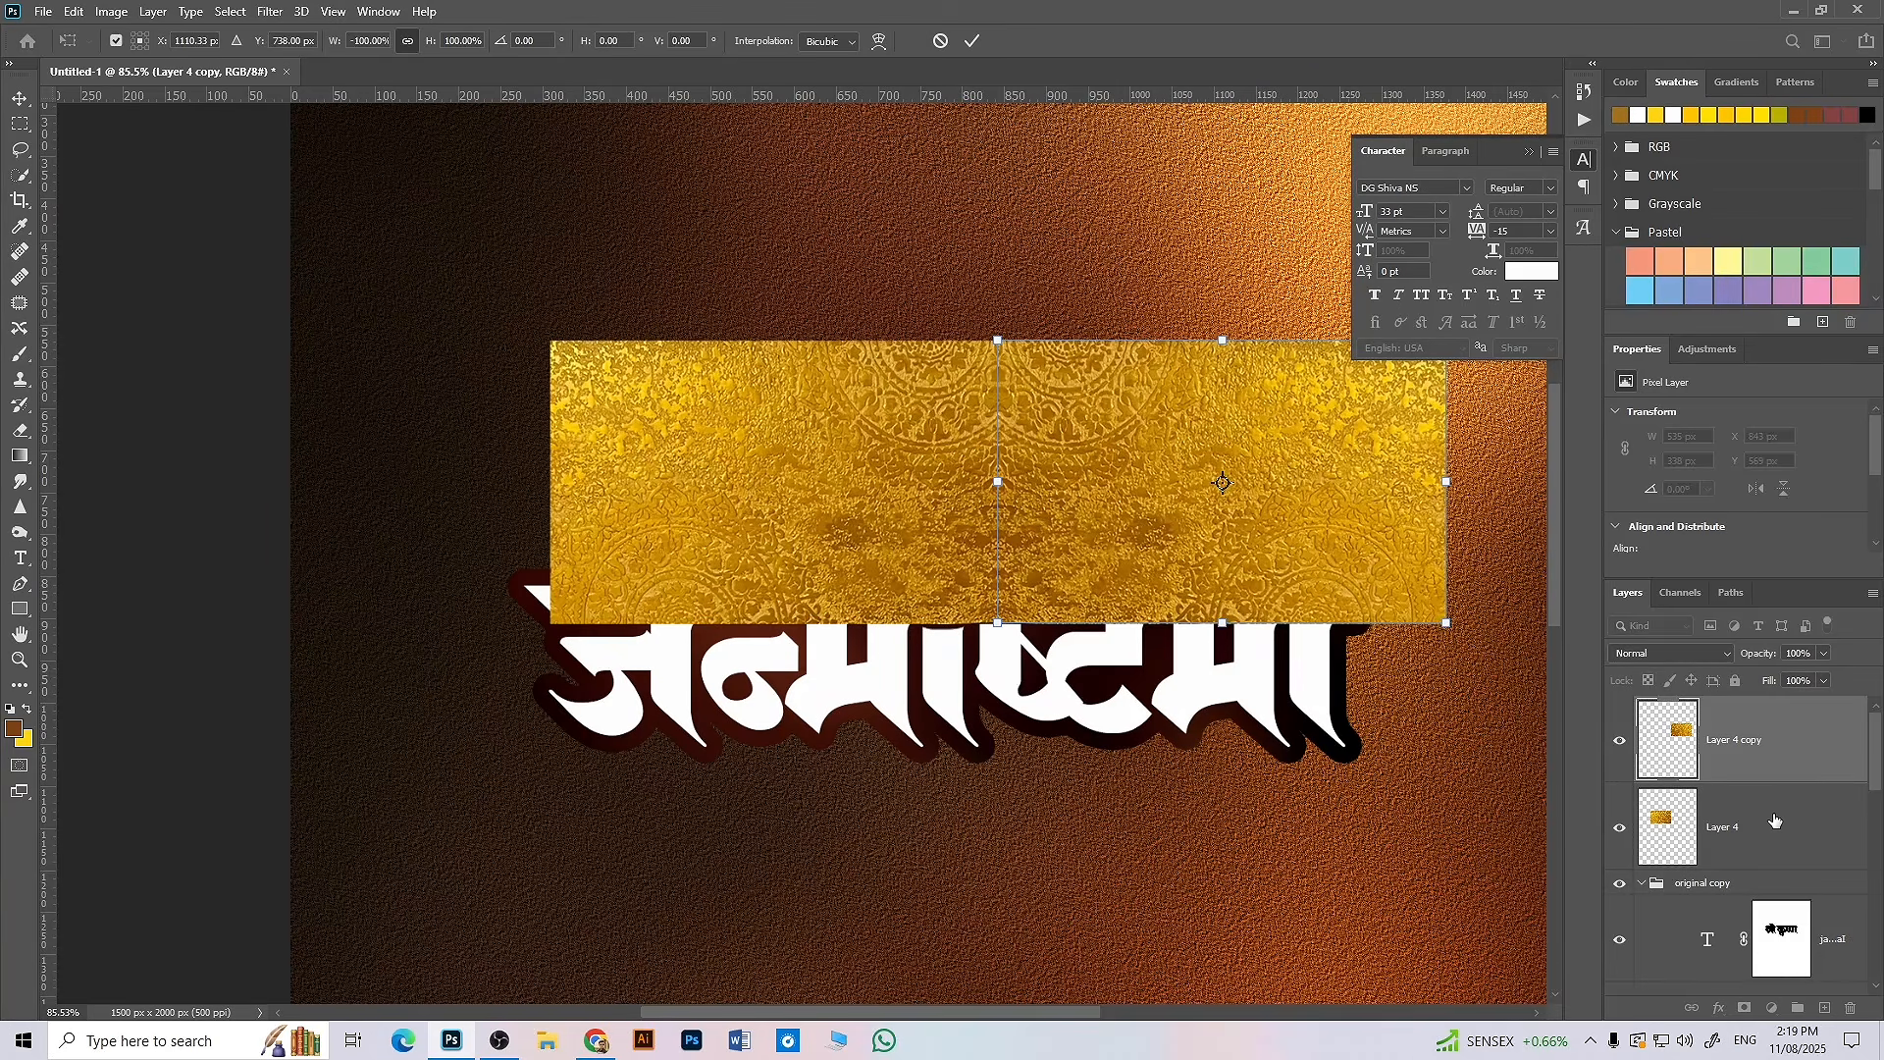
key("Return")
- Clip Layer 4 and its mirrored copy to the original copy title group
left_click(1779, 852)
left_click(1778, 879, "alt")
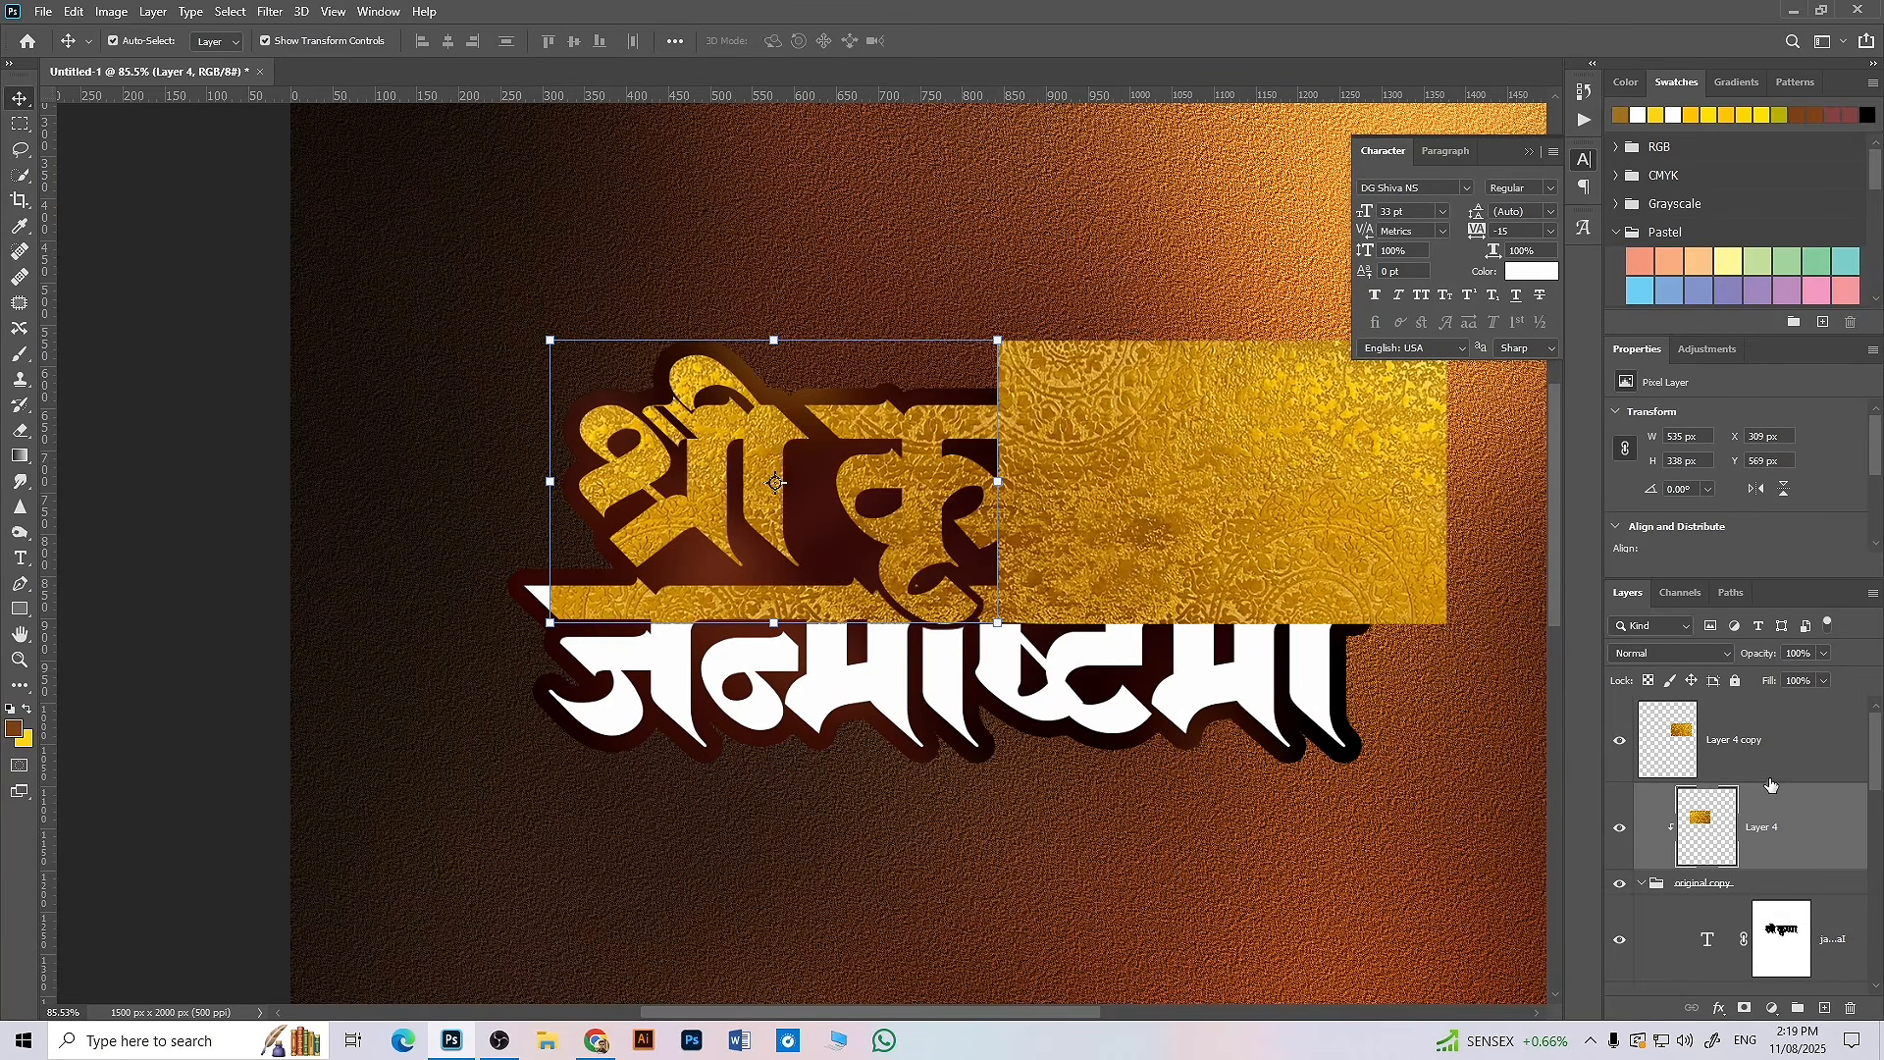
left_click(1779, 787, "alt")
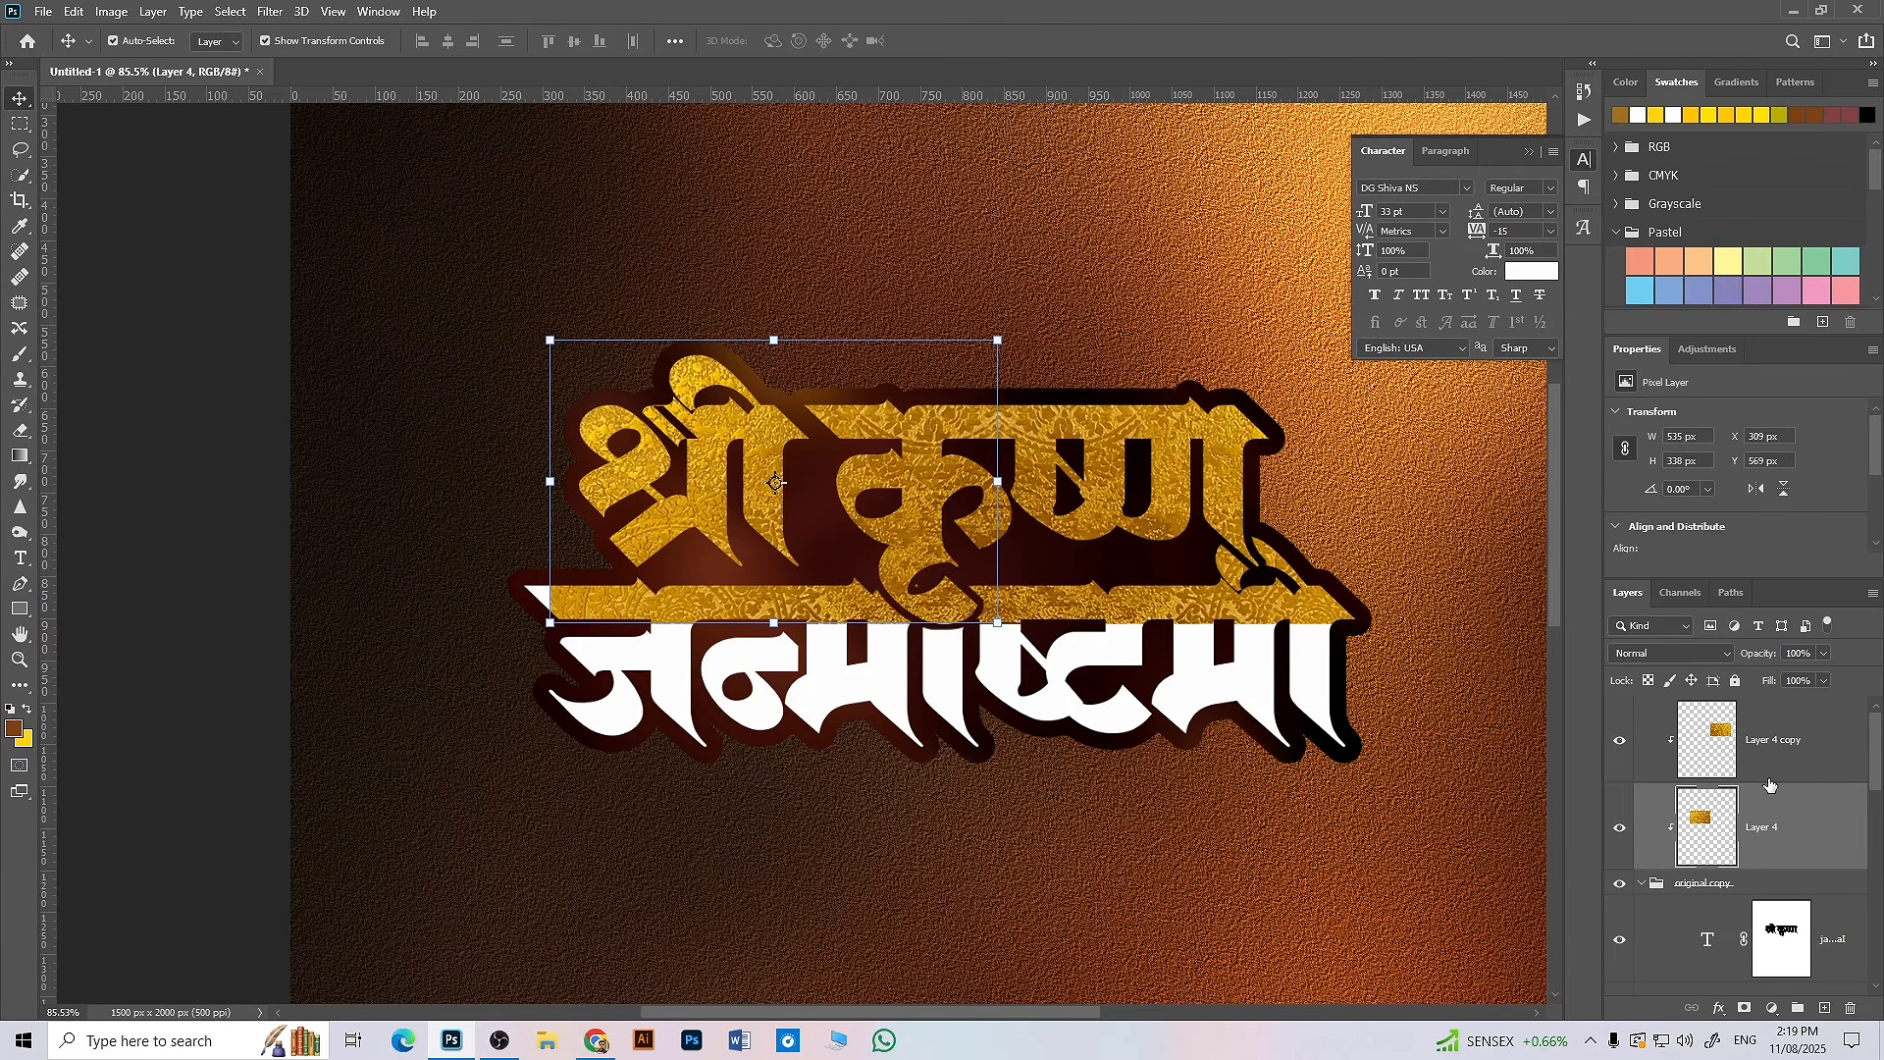
right_click(1809, 821)
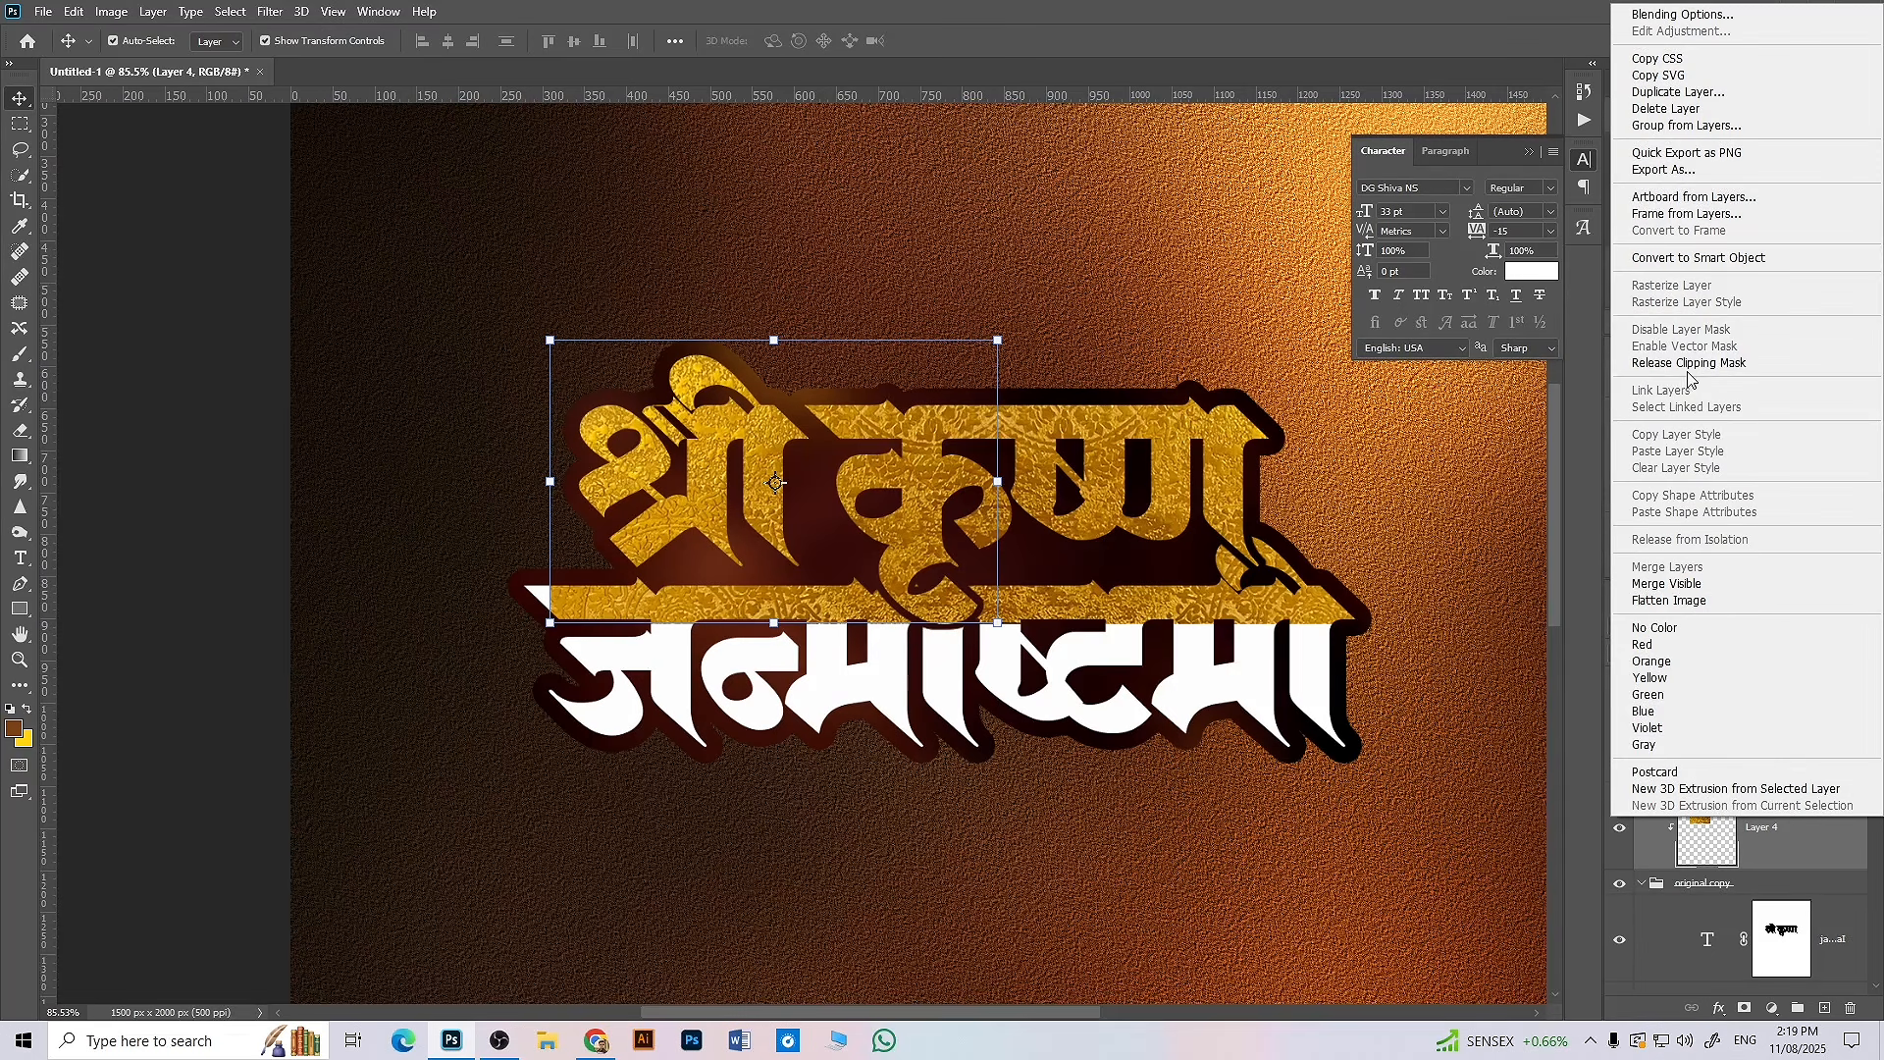
key("Escape")
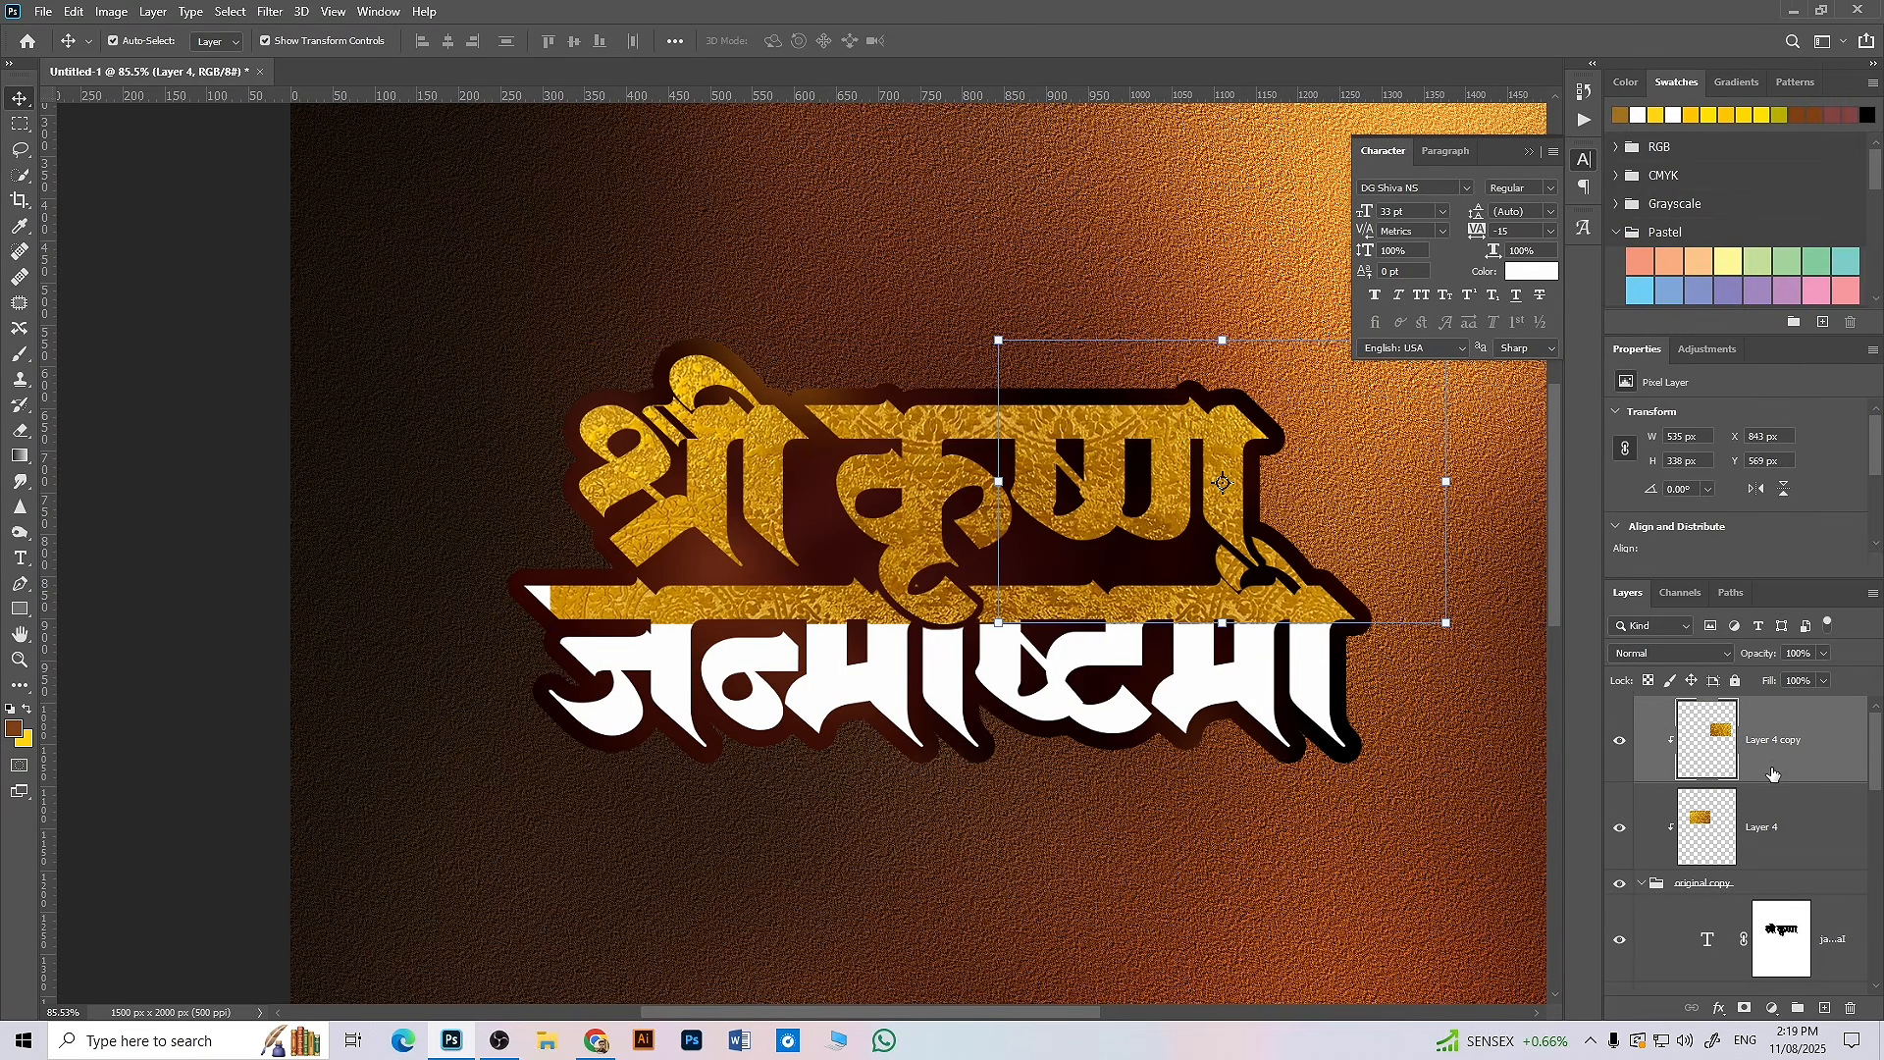
- Duplicate Layer 4, clip the copy to the title group and move it down over the left half of the second title line
left_click(1775, 773)
left_click(1766, 828)
key("ctrl")
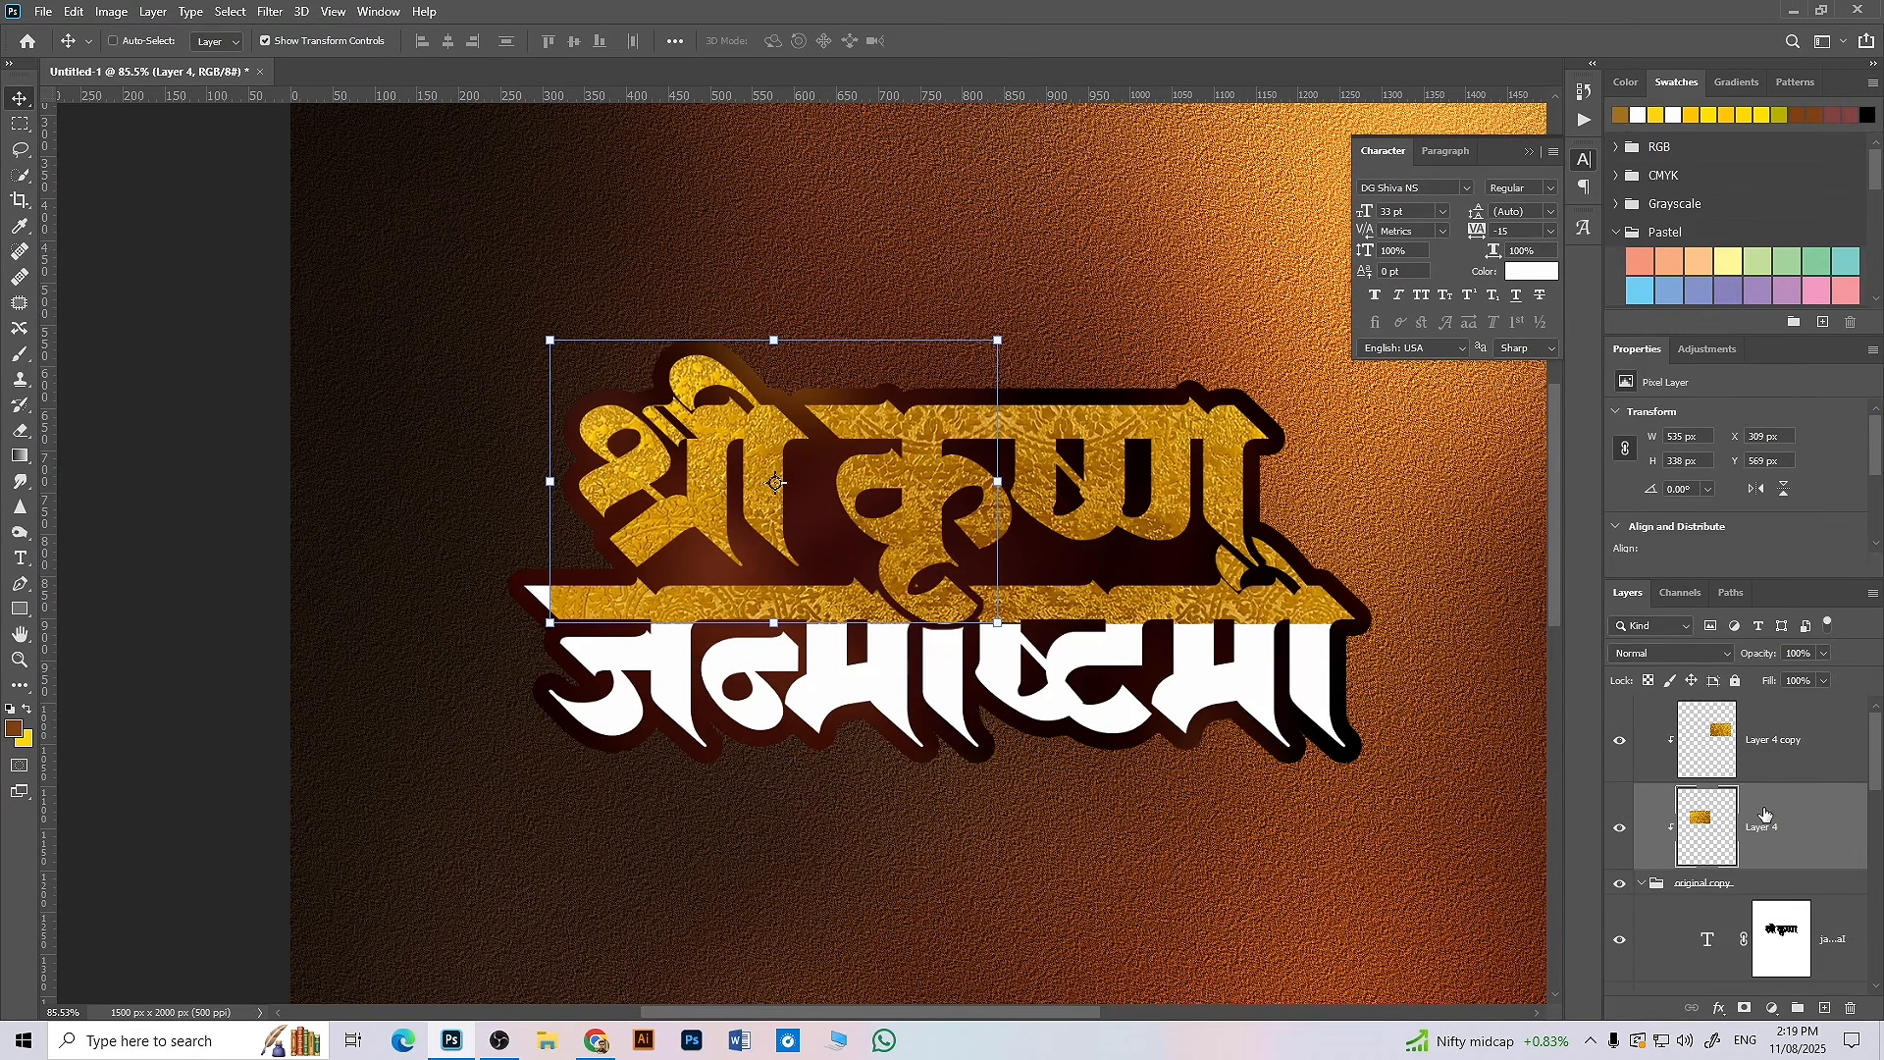
key("ctrl+j")
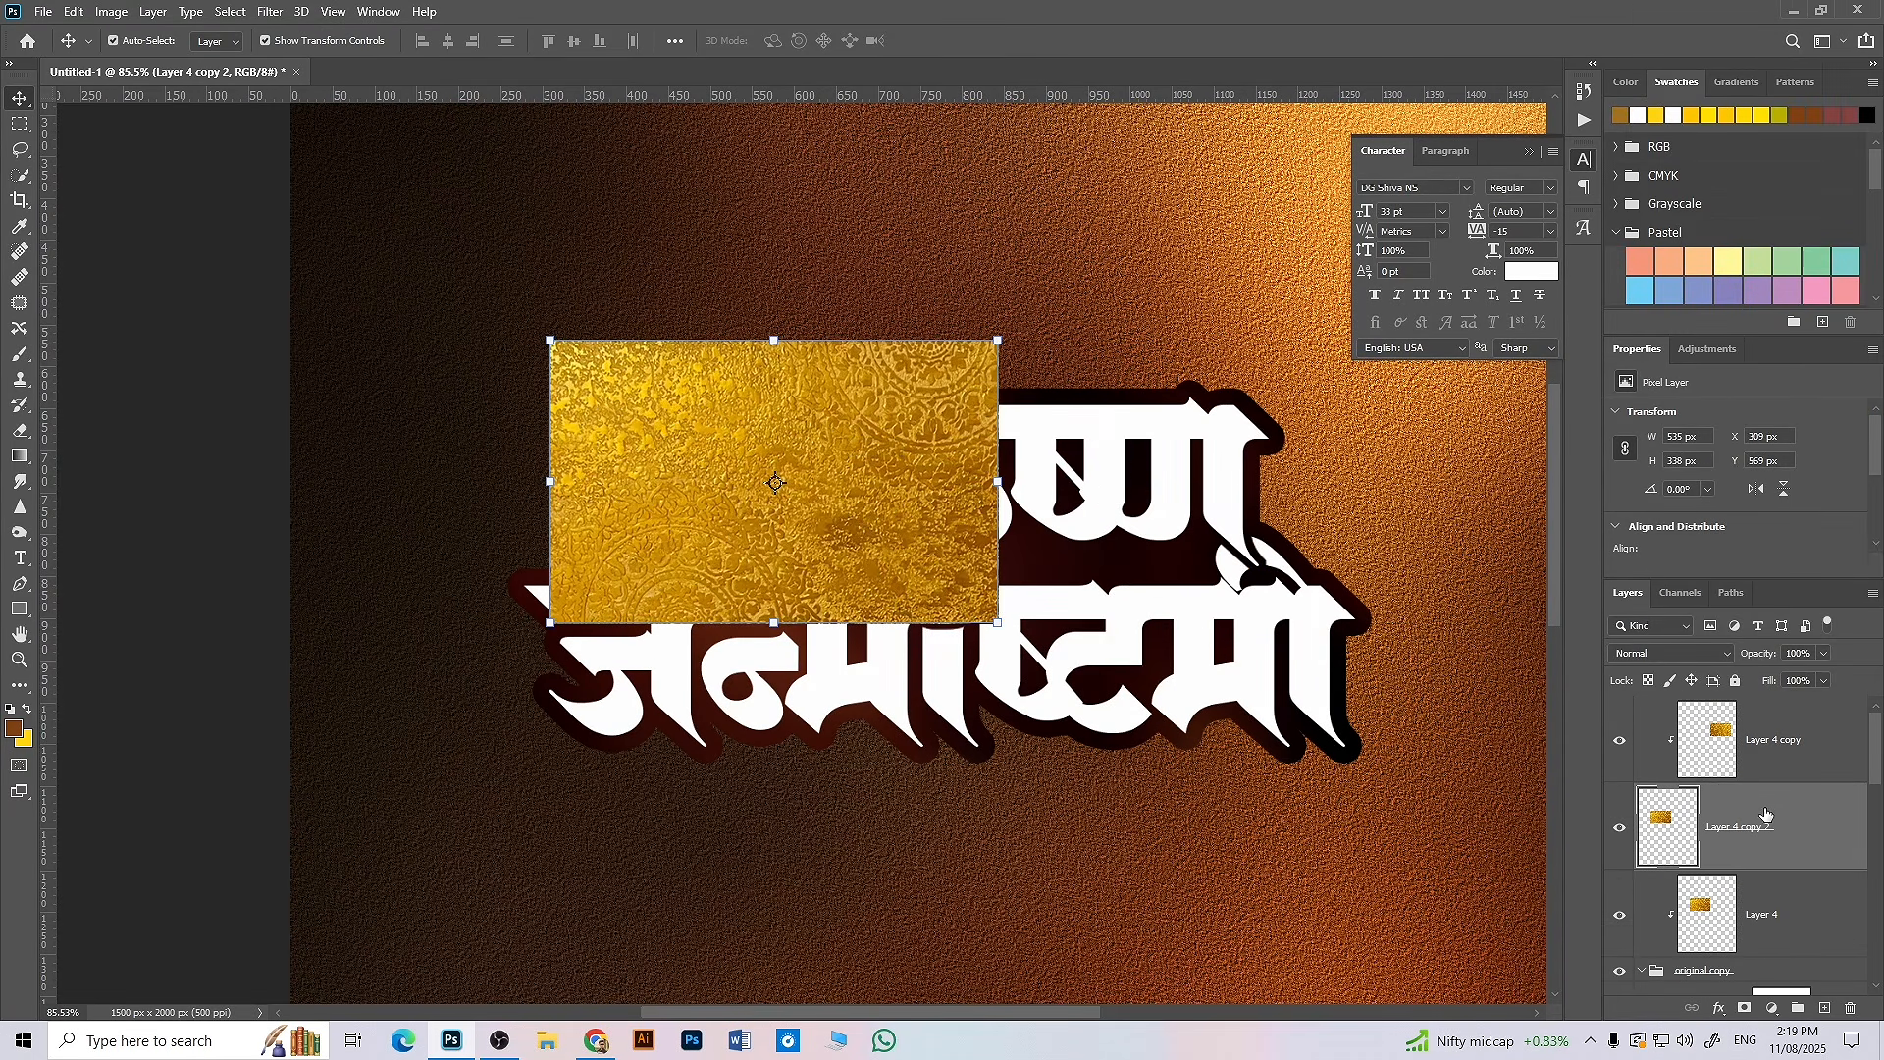
left_click(1782, 870, "alt")
key("ctrl+t")
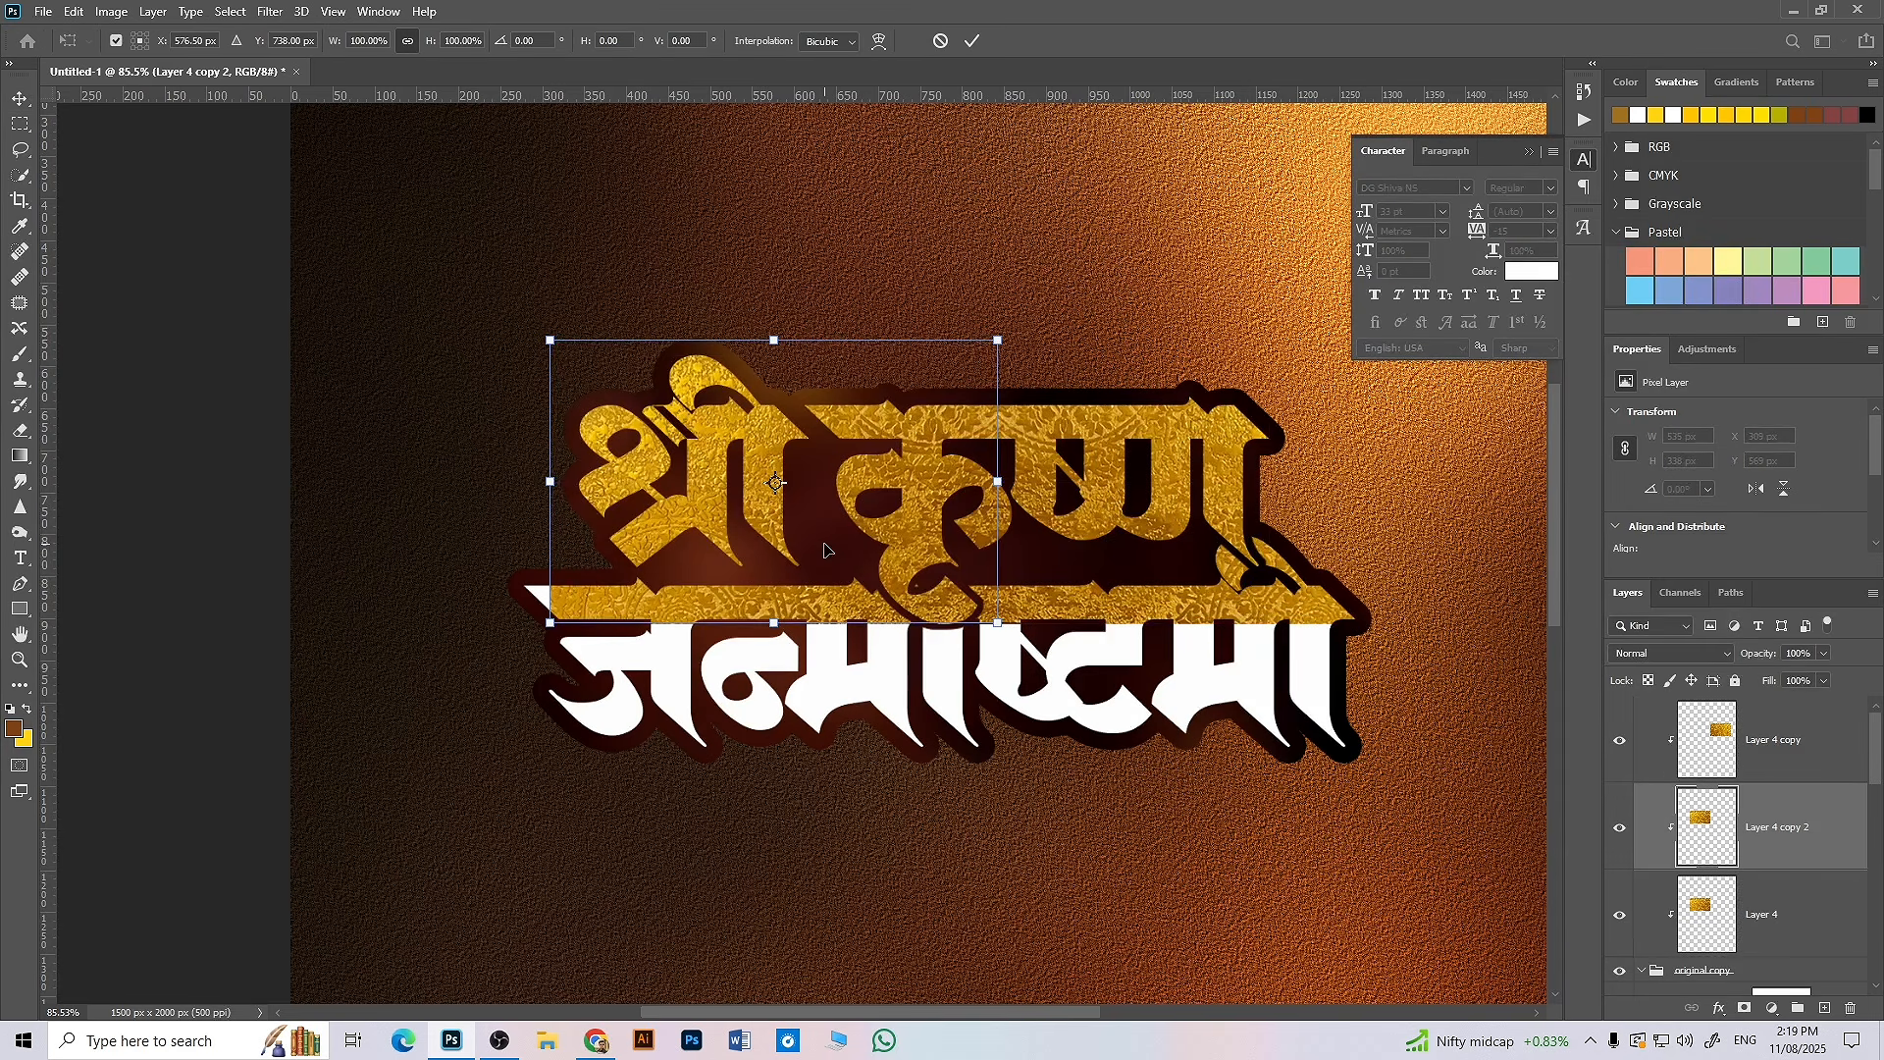
left_click_drag(825, 543, 792, 759)
key("Return")
- Duplicate the mirrored texture, clip the copy to the title and move it to about X 803, Y 738 px over the second line's right half
left_click(1813, 778)
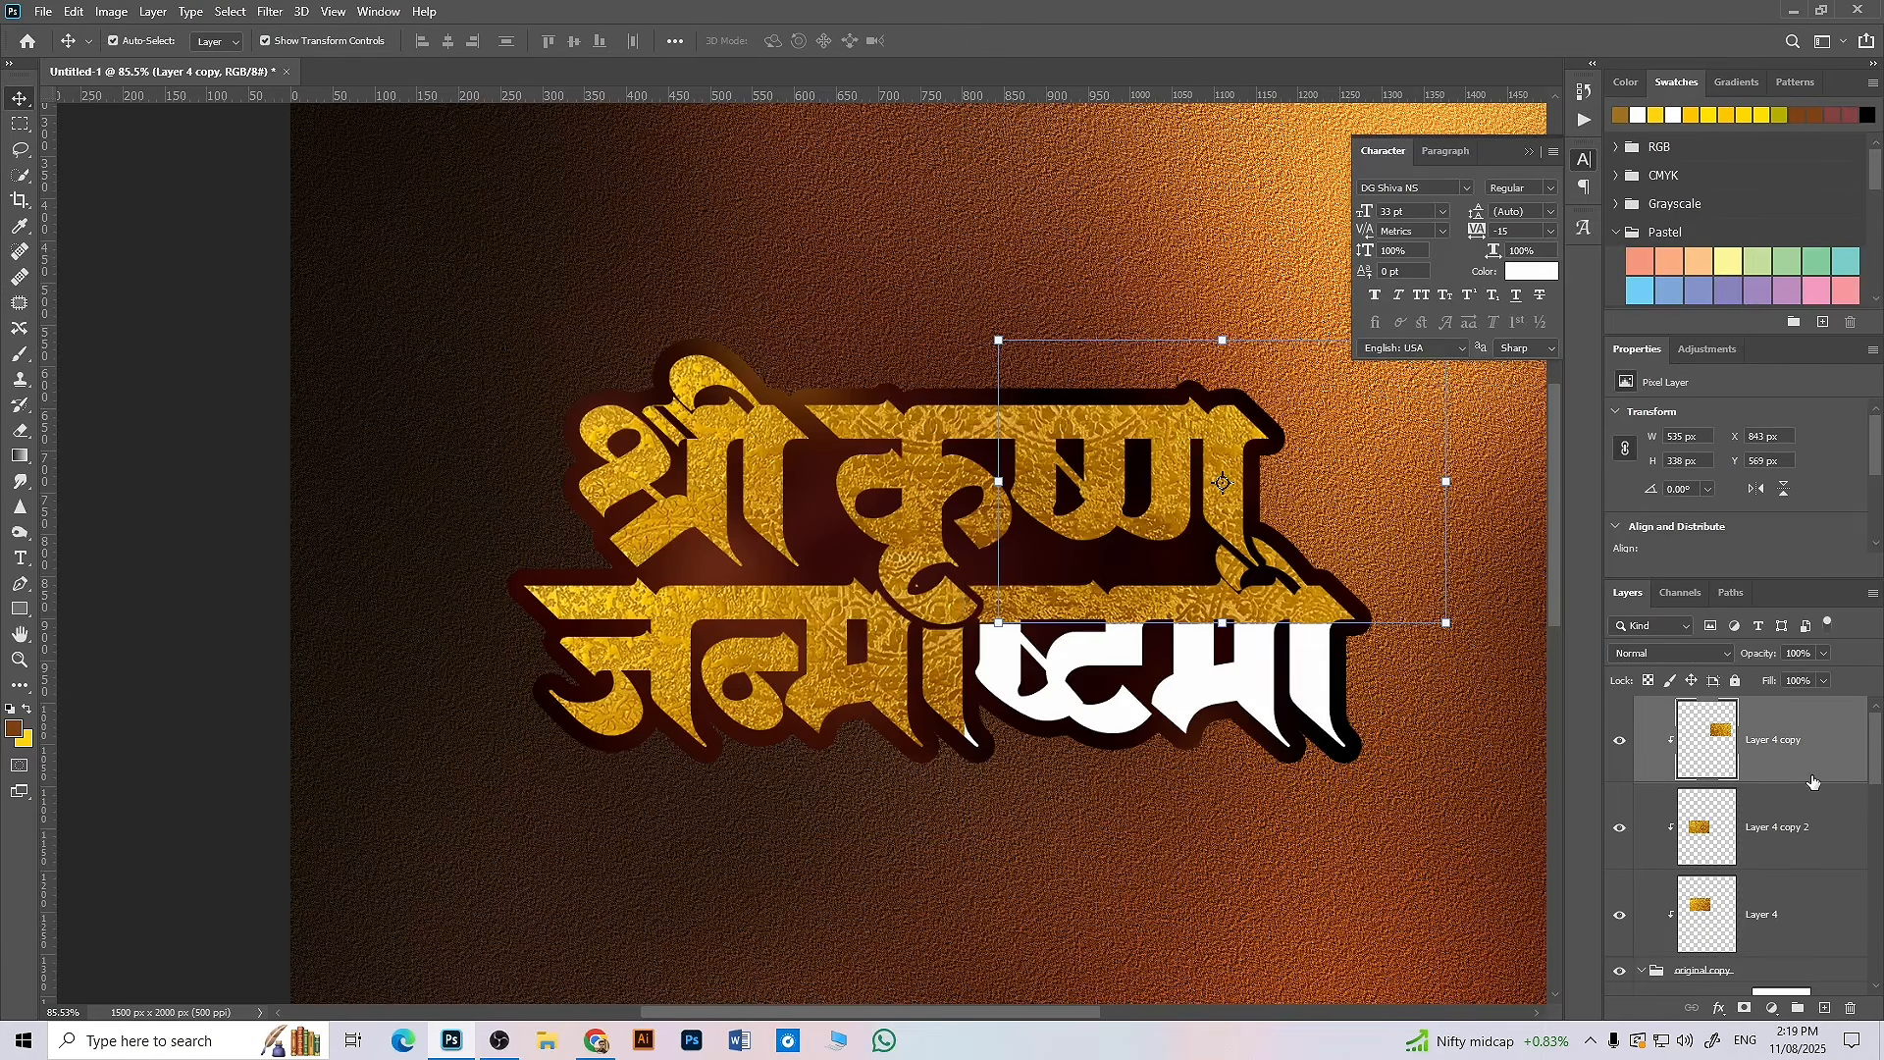
key("ctrl+j")
key("ctrl+t")
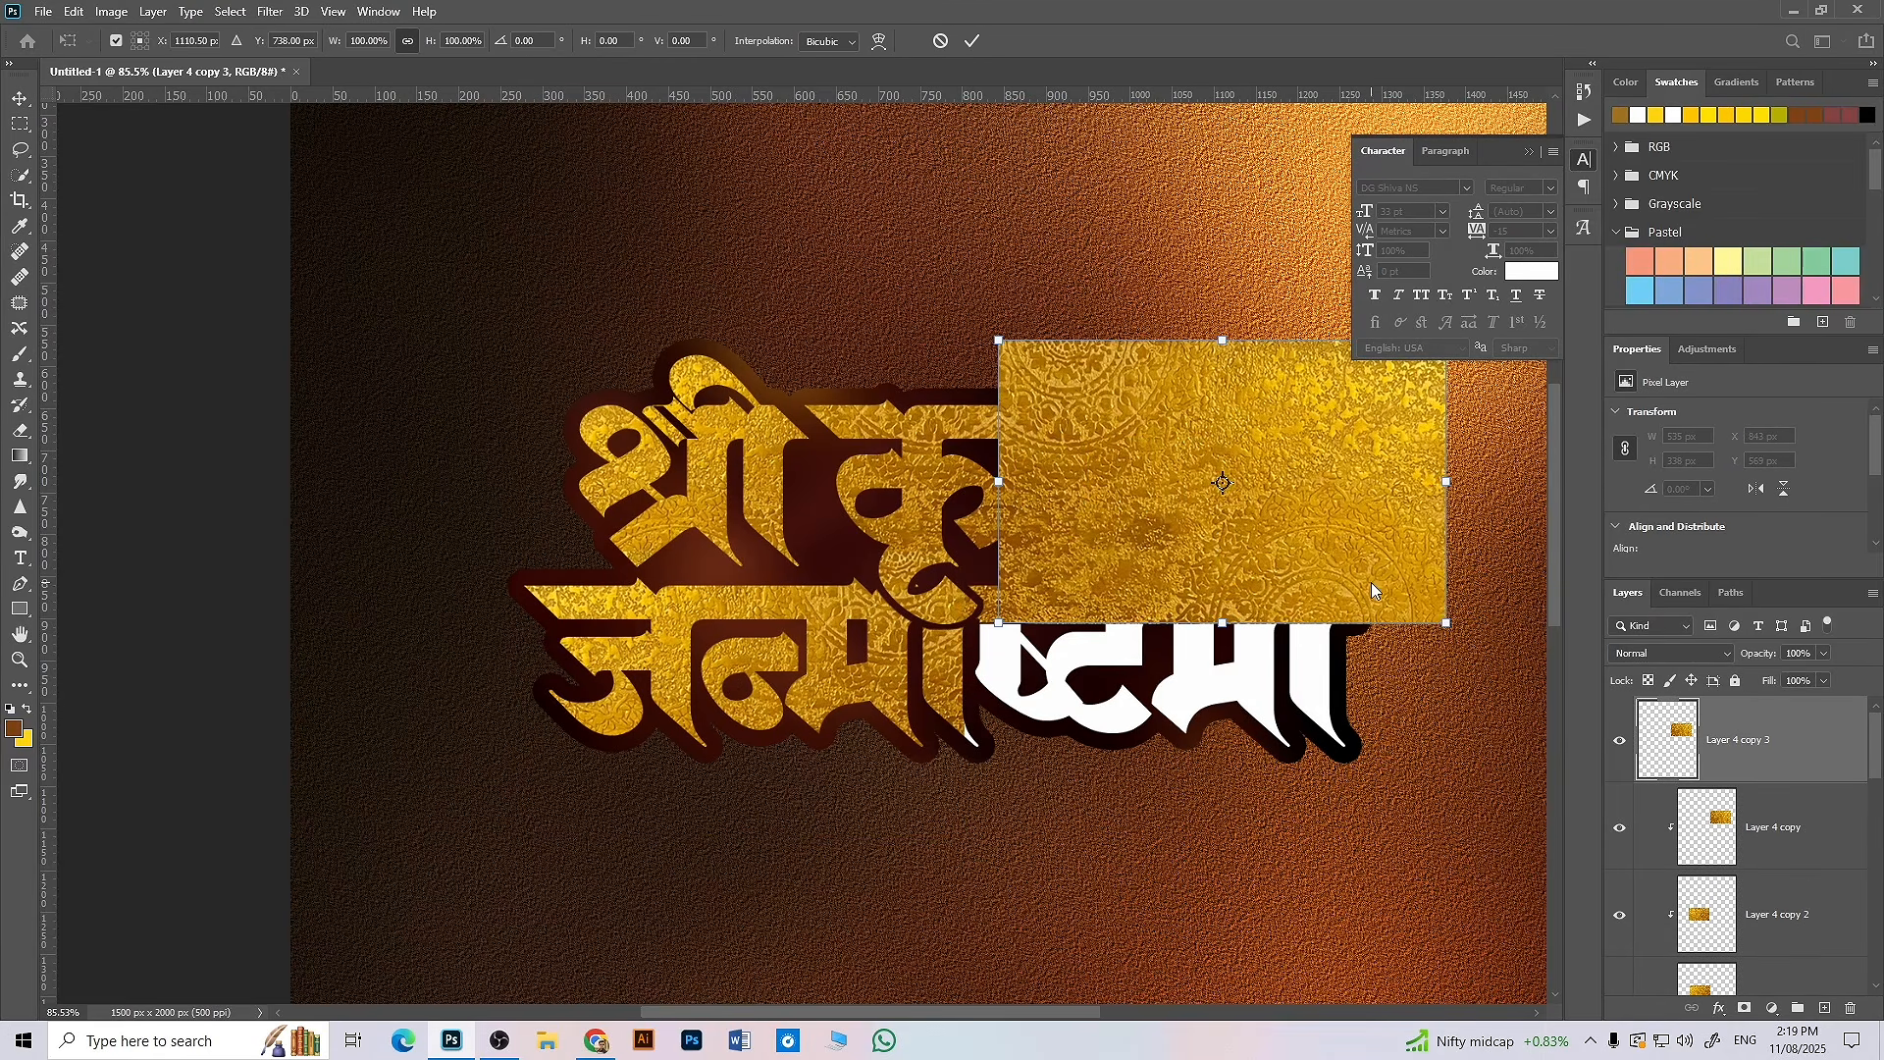
right_click(1370, 581)
left_click(1334, 566)
left_click(1829, 762)
right_click(1784, 775)
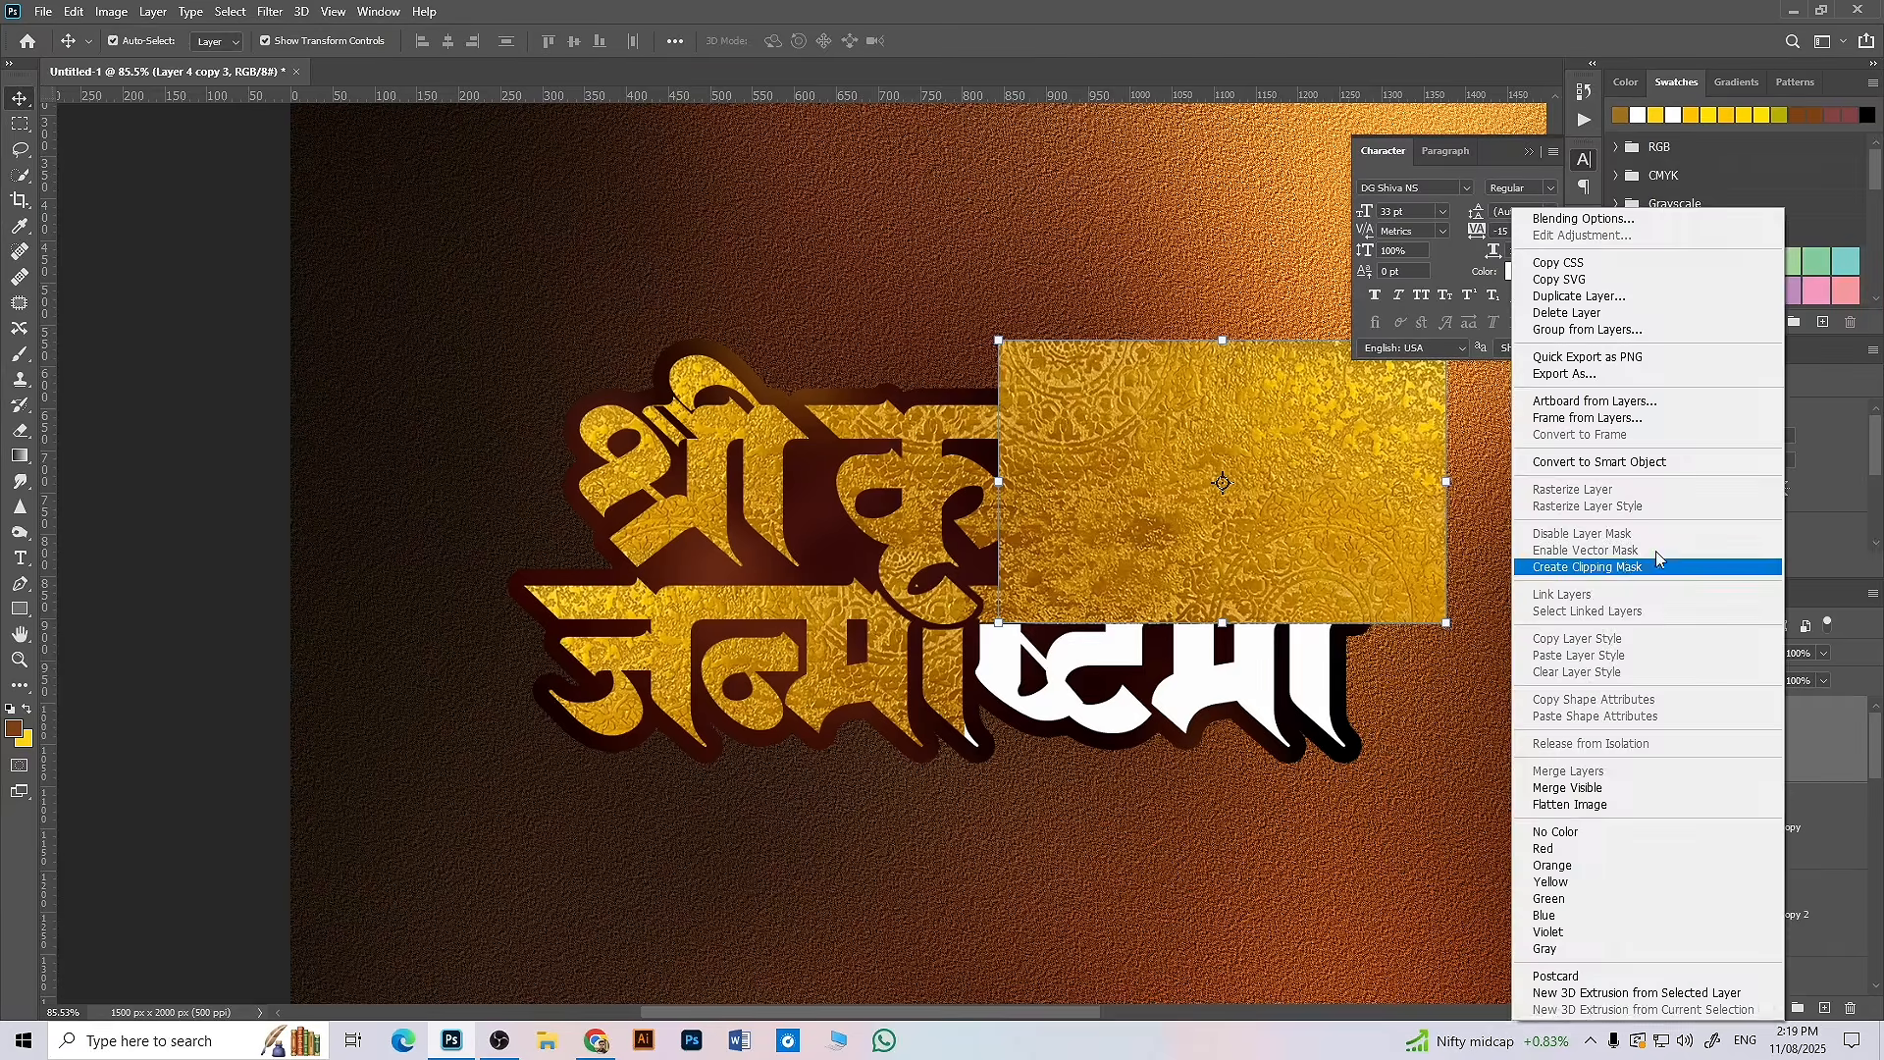
left_click(1622, 566)
left_click(1311, 589)
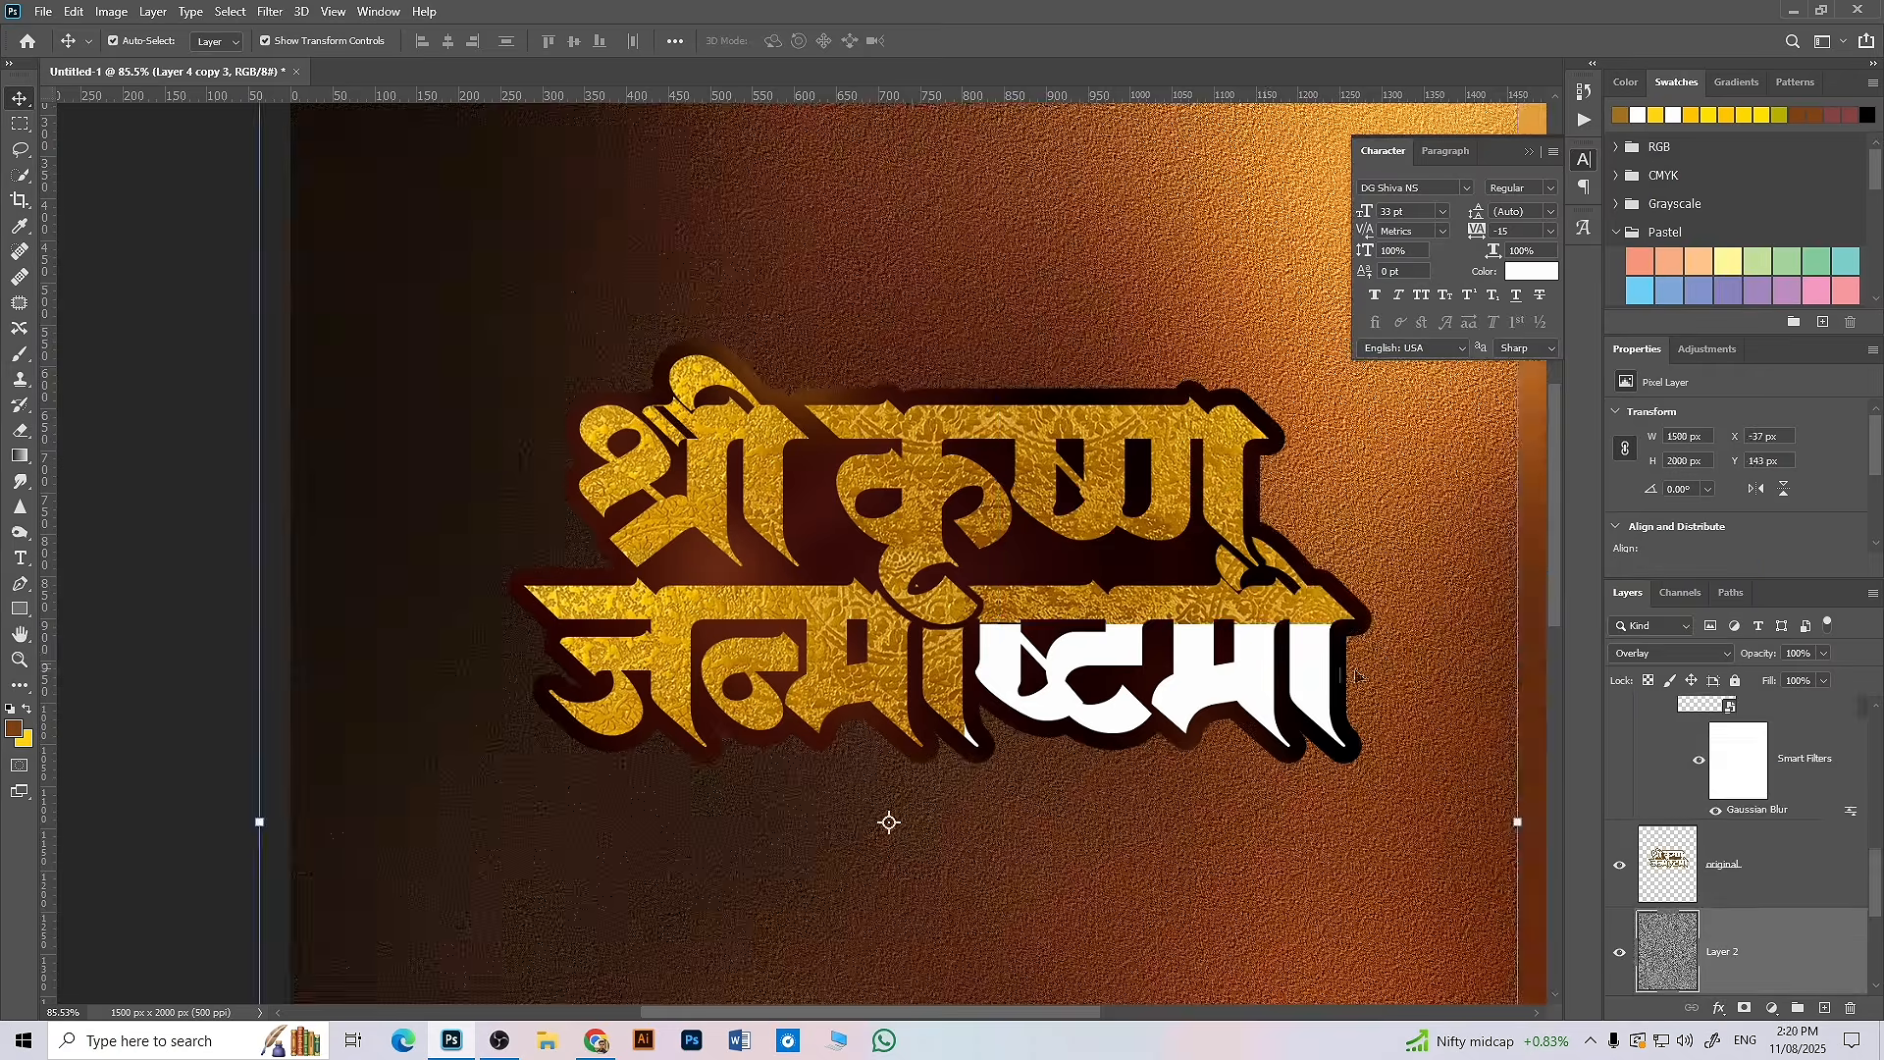
left_click_drag(1211, 605, 1159, 747)
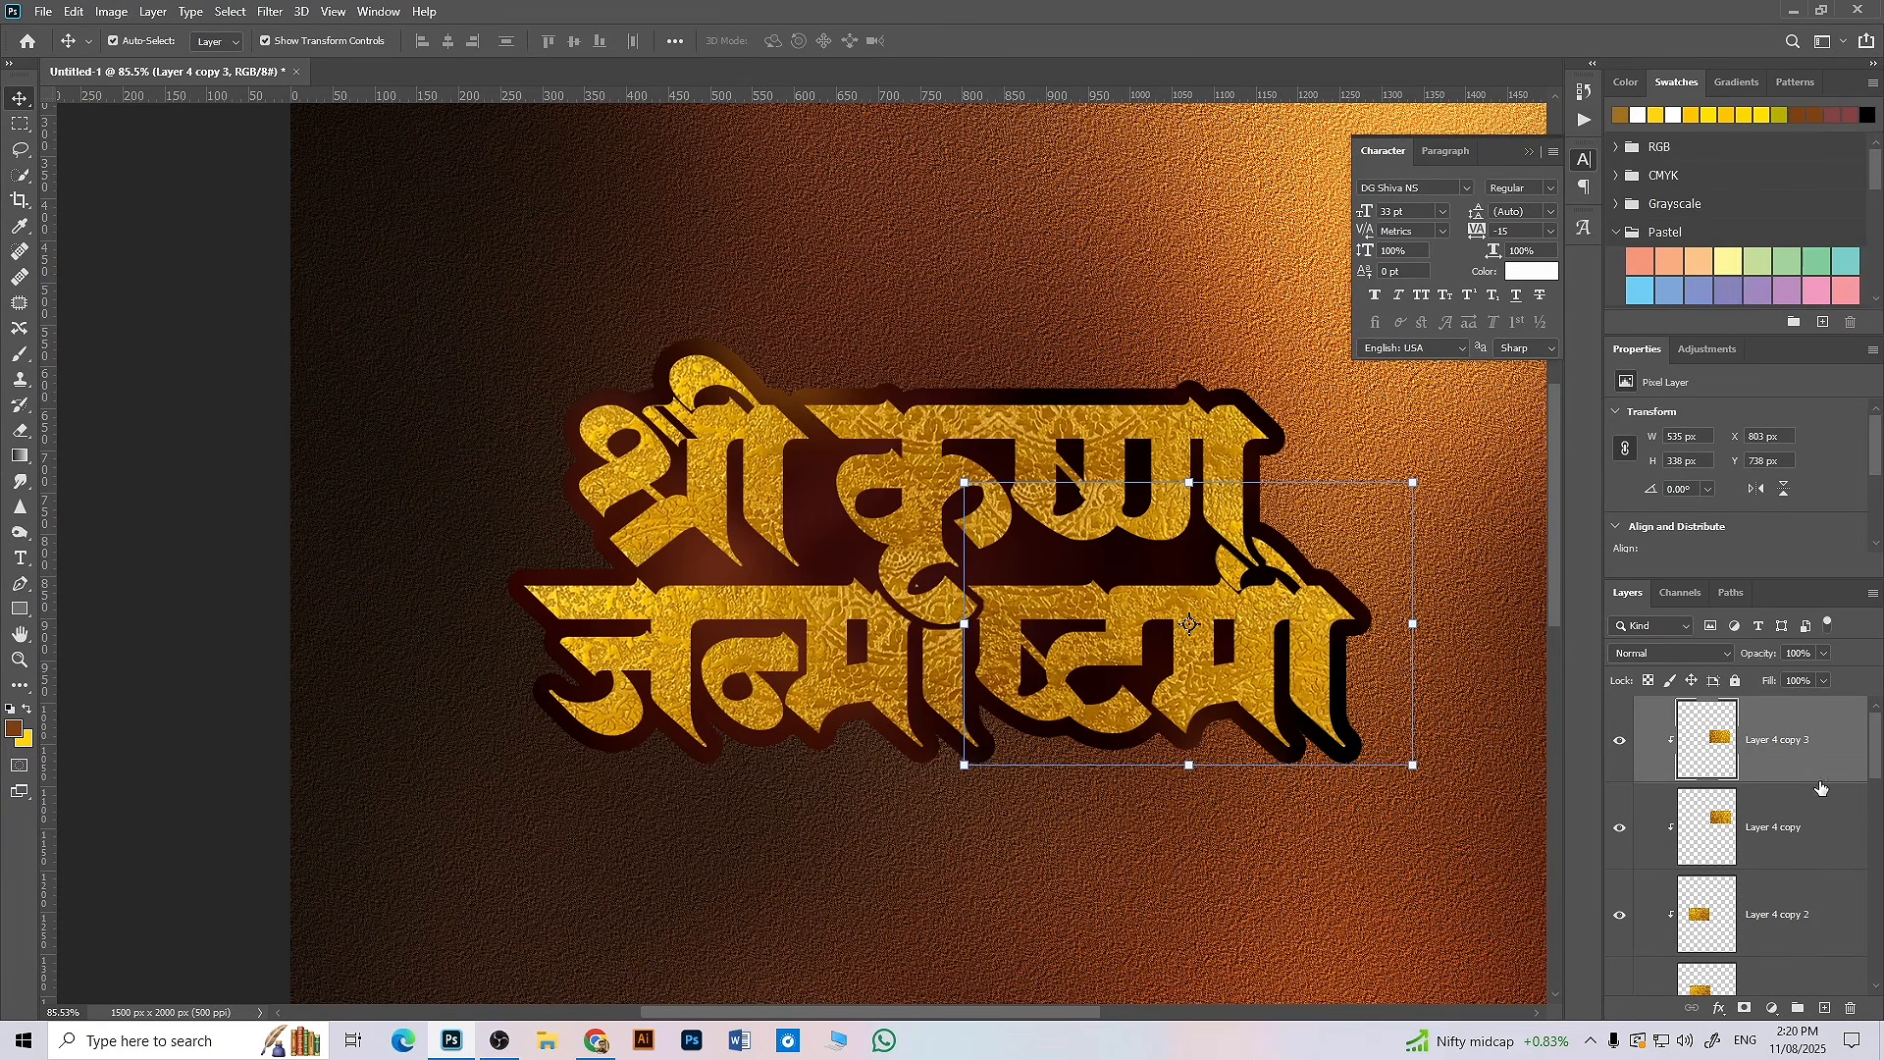
- Add a Vibrance adjustment clipped to the gold textures, with vibrance +57 and saturation +11
left_click(1773, 1008)
left_click(1784, 806)
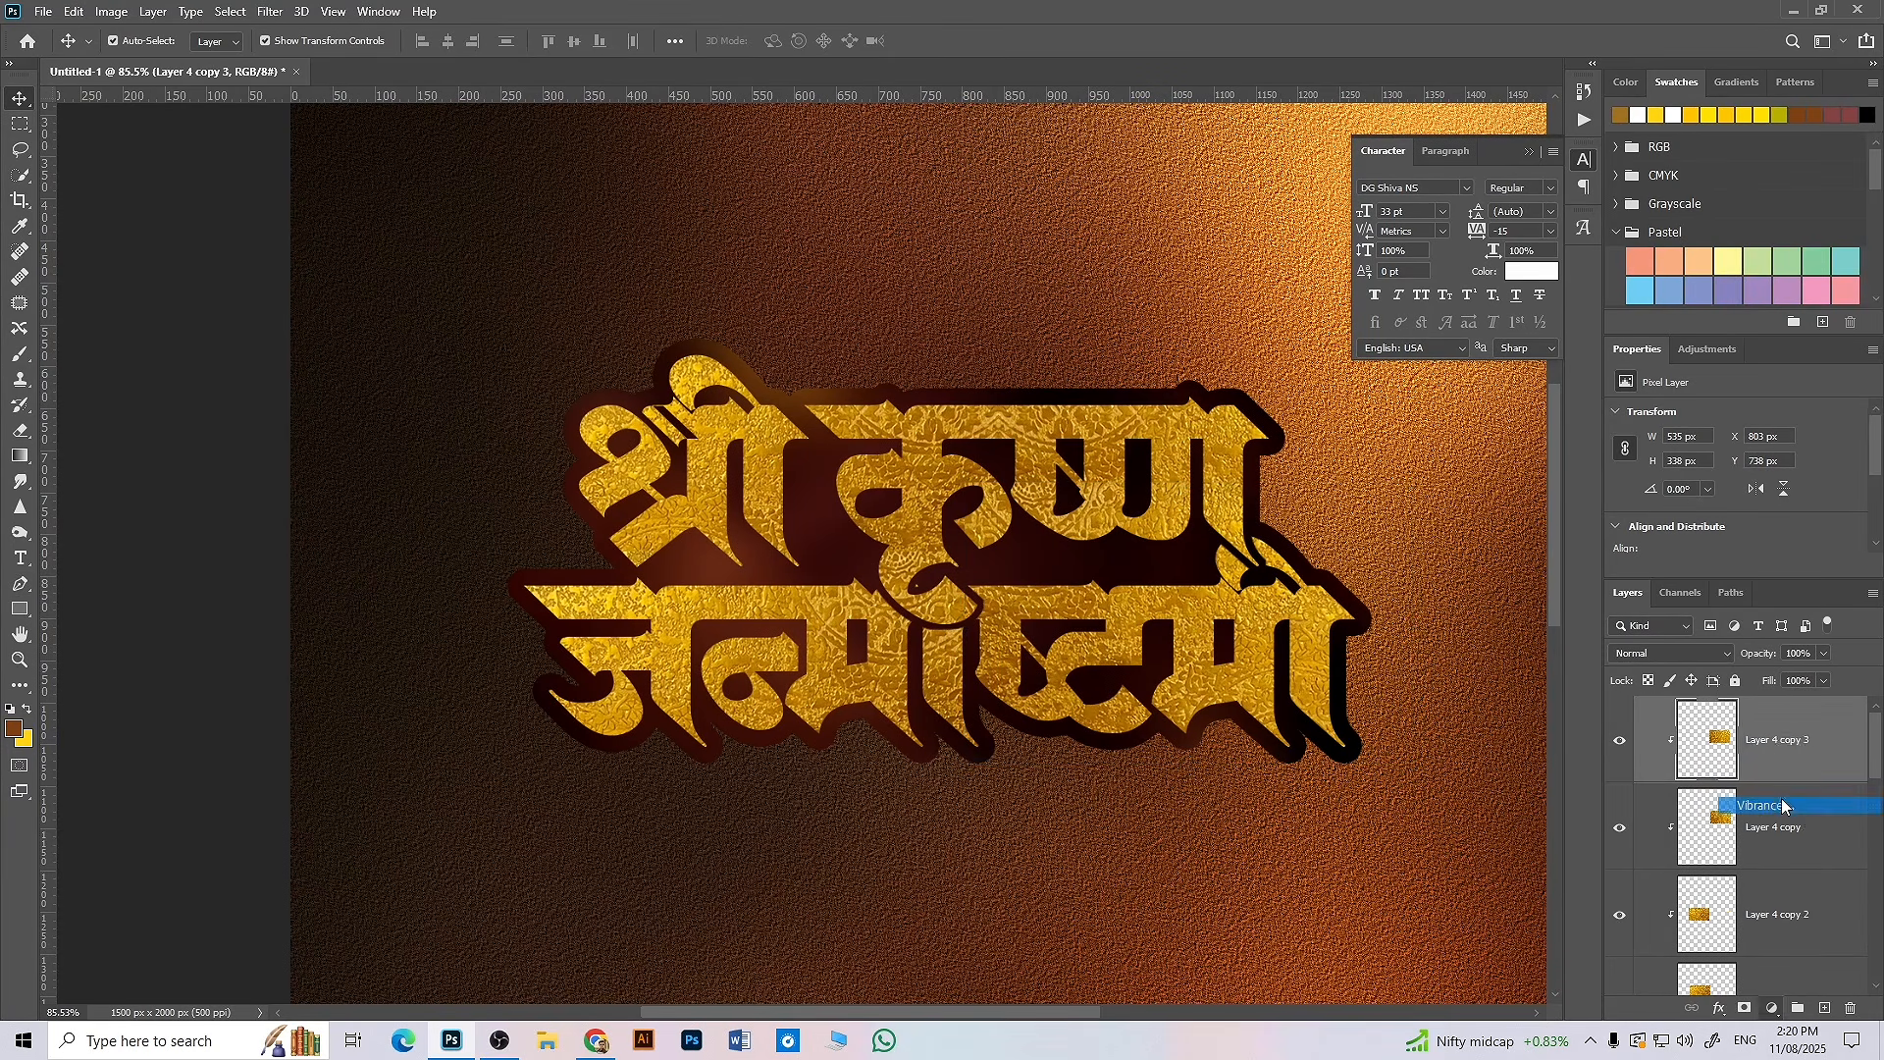
left_click(1736, 567)
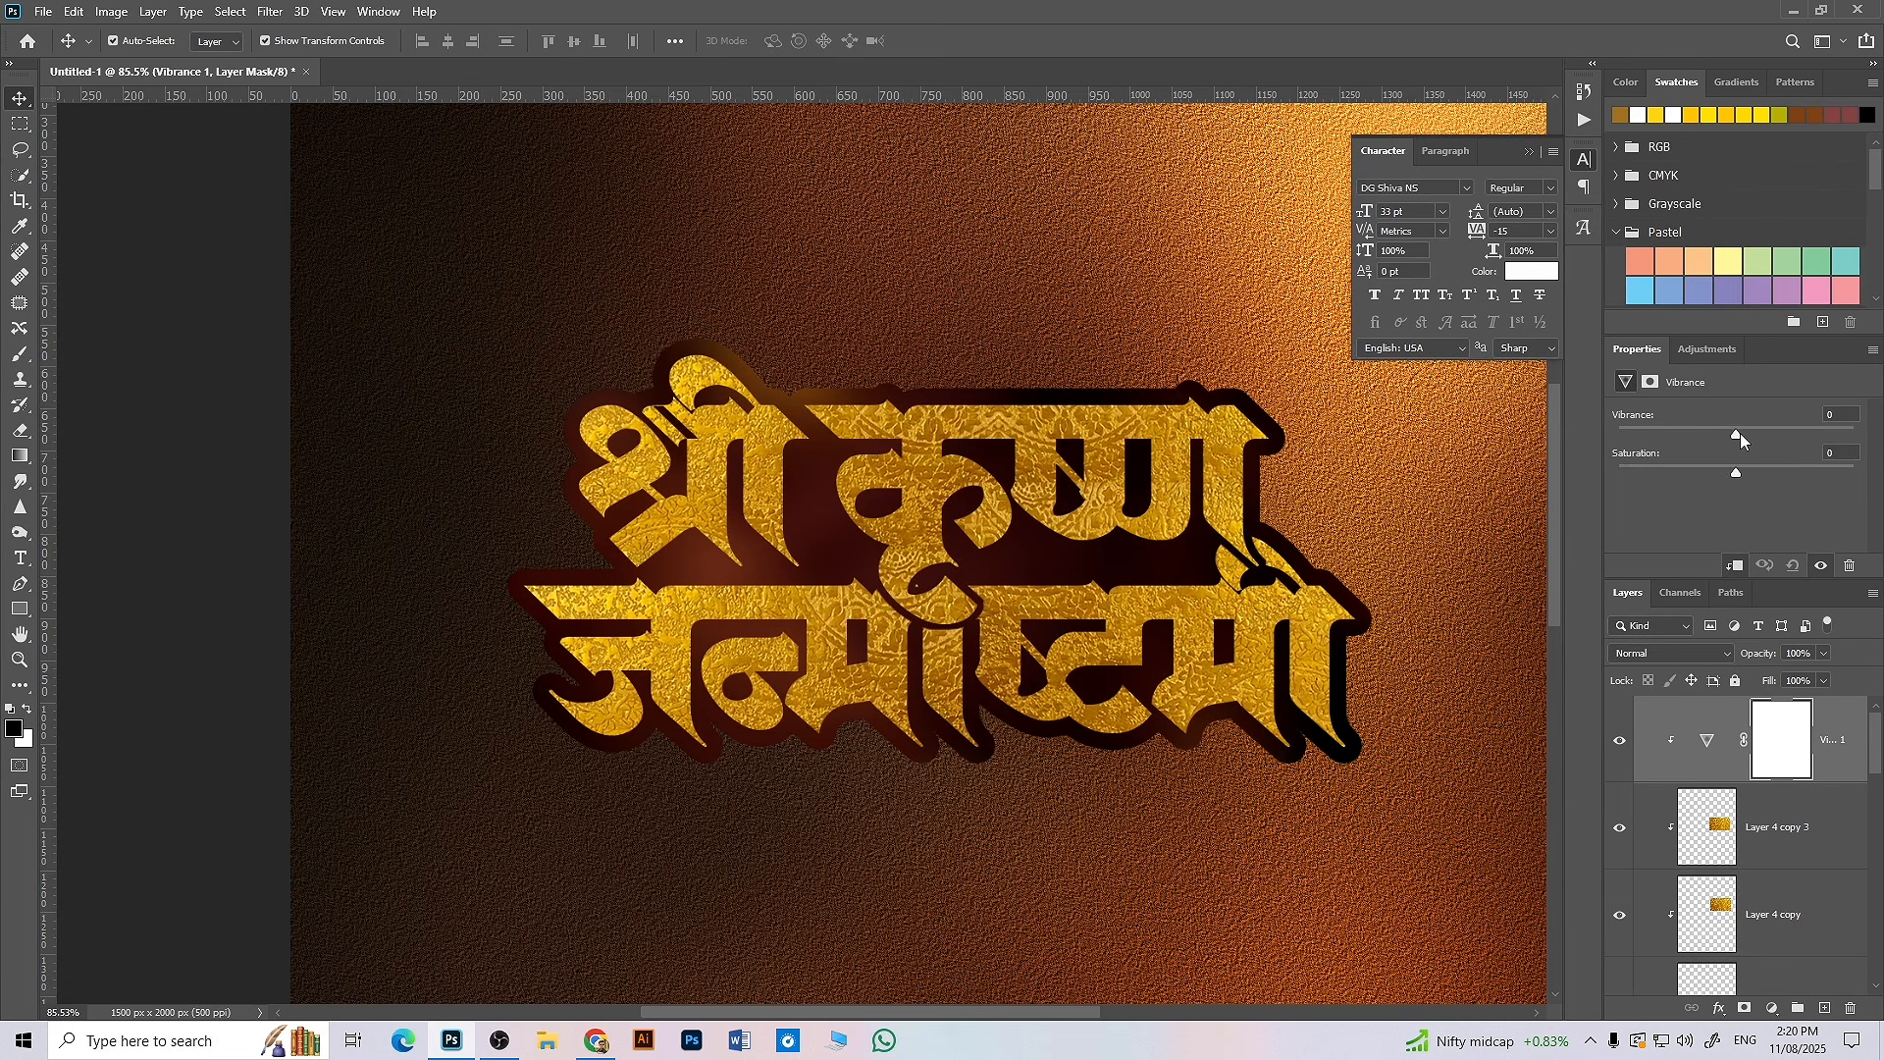
left_click_drag(1809, 439, 1750, 468)
- Add a clipped Exposure adjustment to the gold lettering with exposure +1.28 and gamma correction 1.25
left_click(1772, 1008)
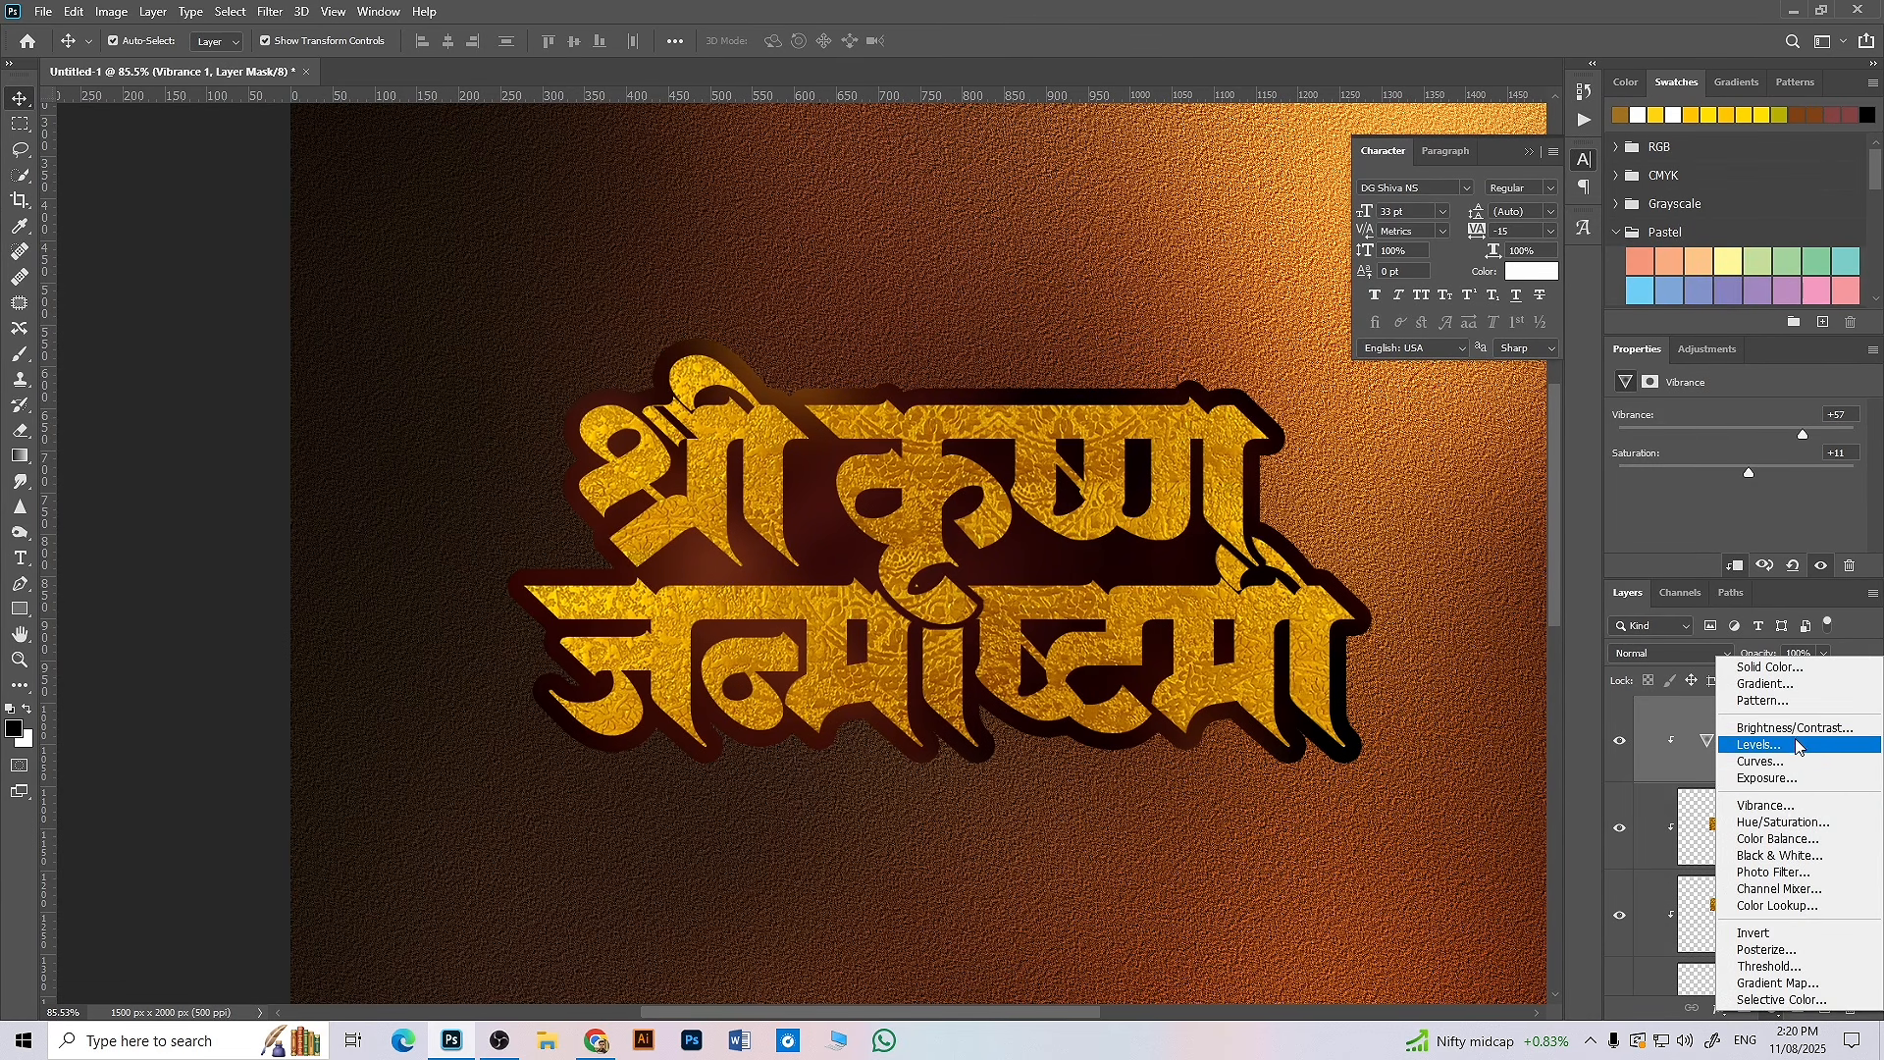
left_click(1791, 775)
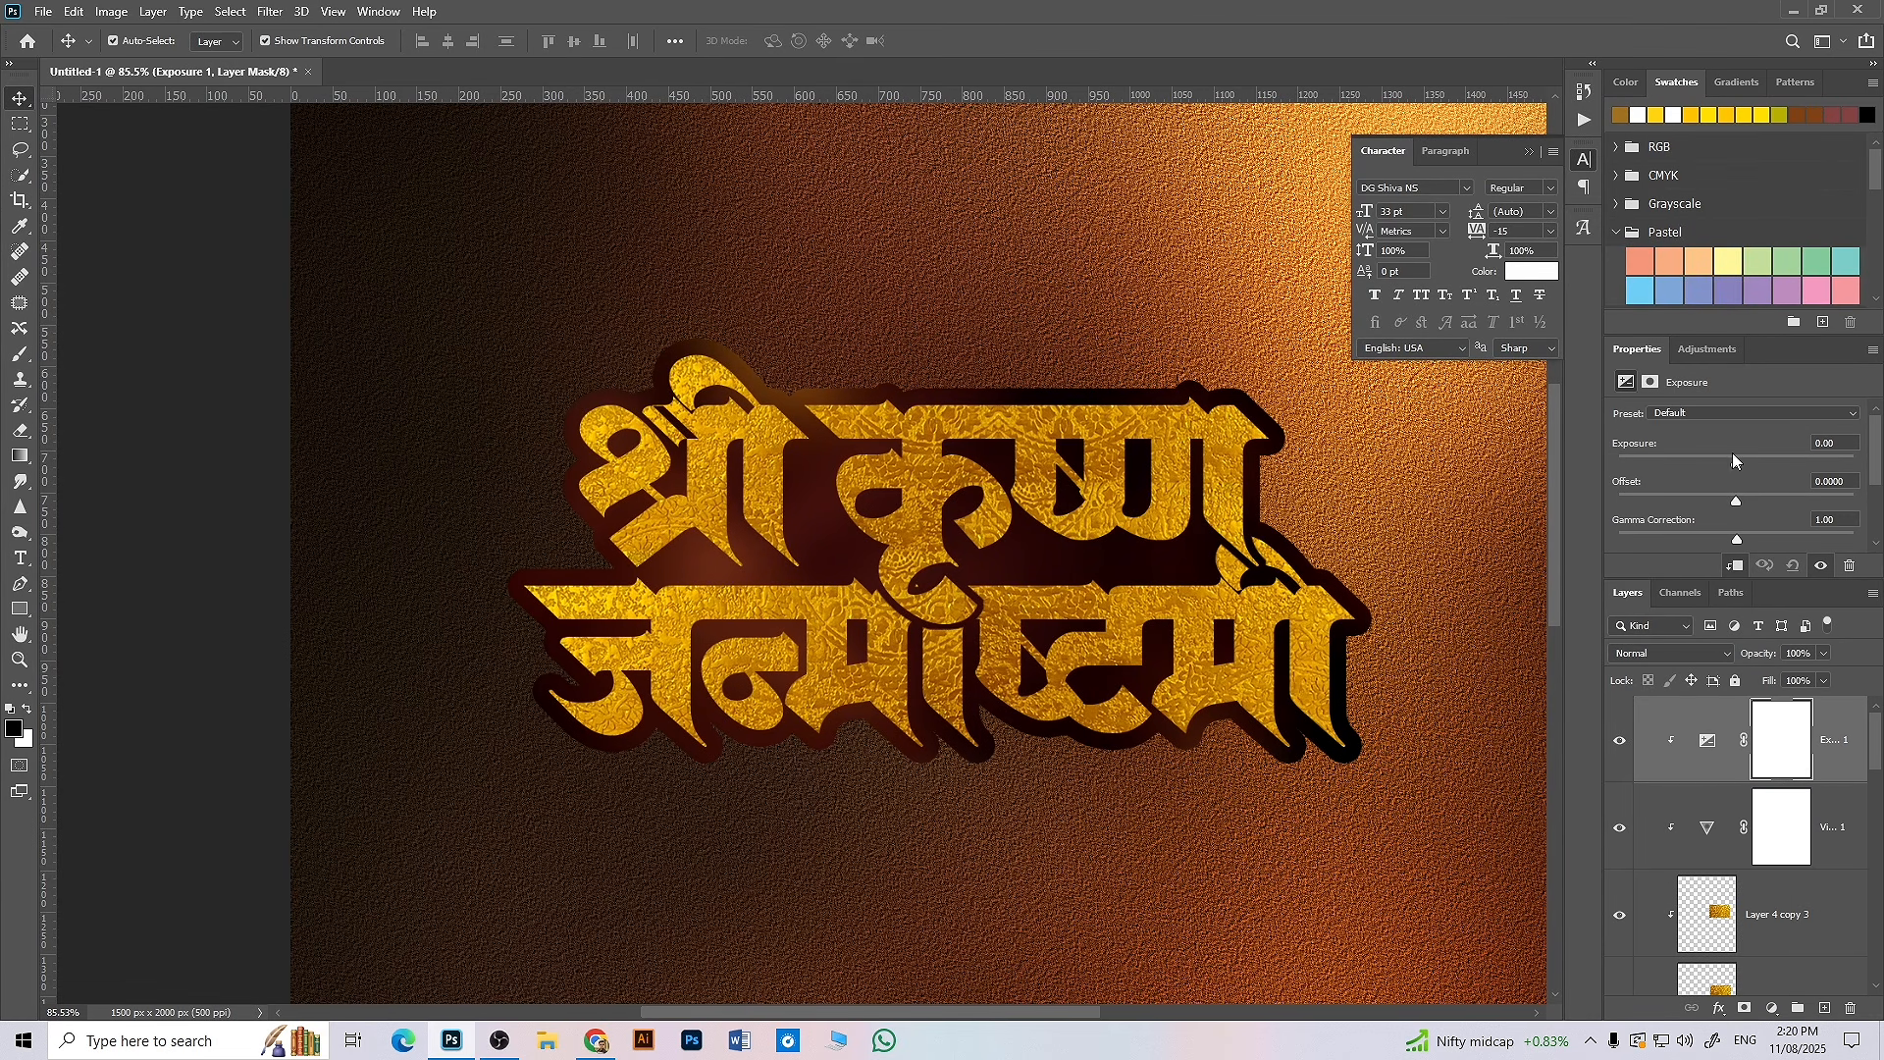
left_click_drag(1735, 460, 1769, 457)
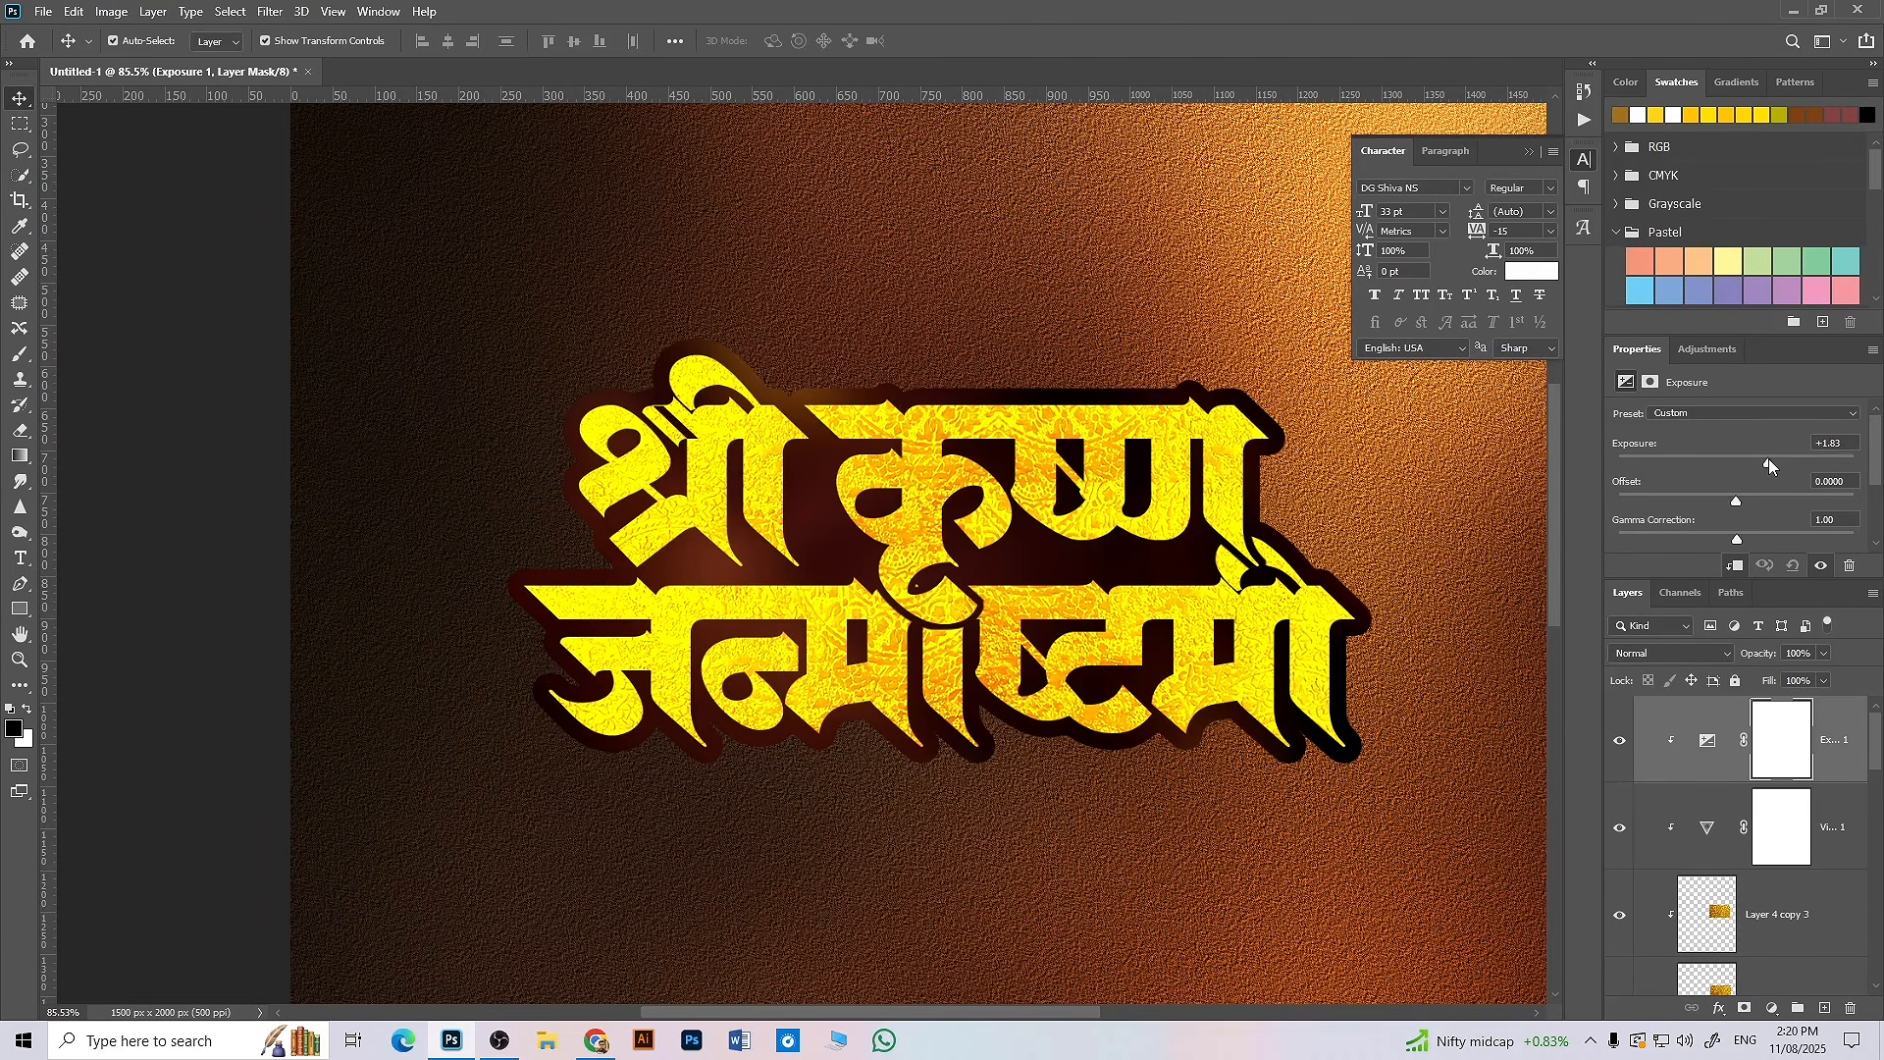
left_click_drag(1734, 538, 1719, 539)
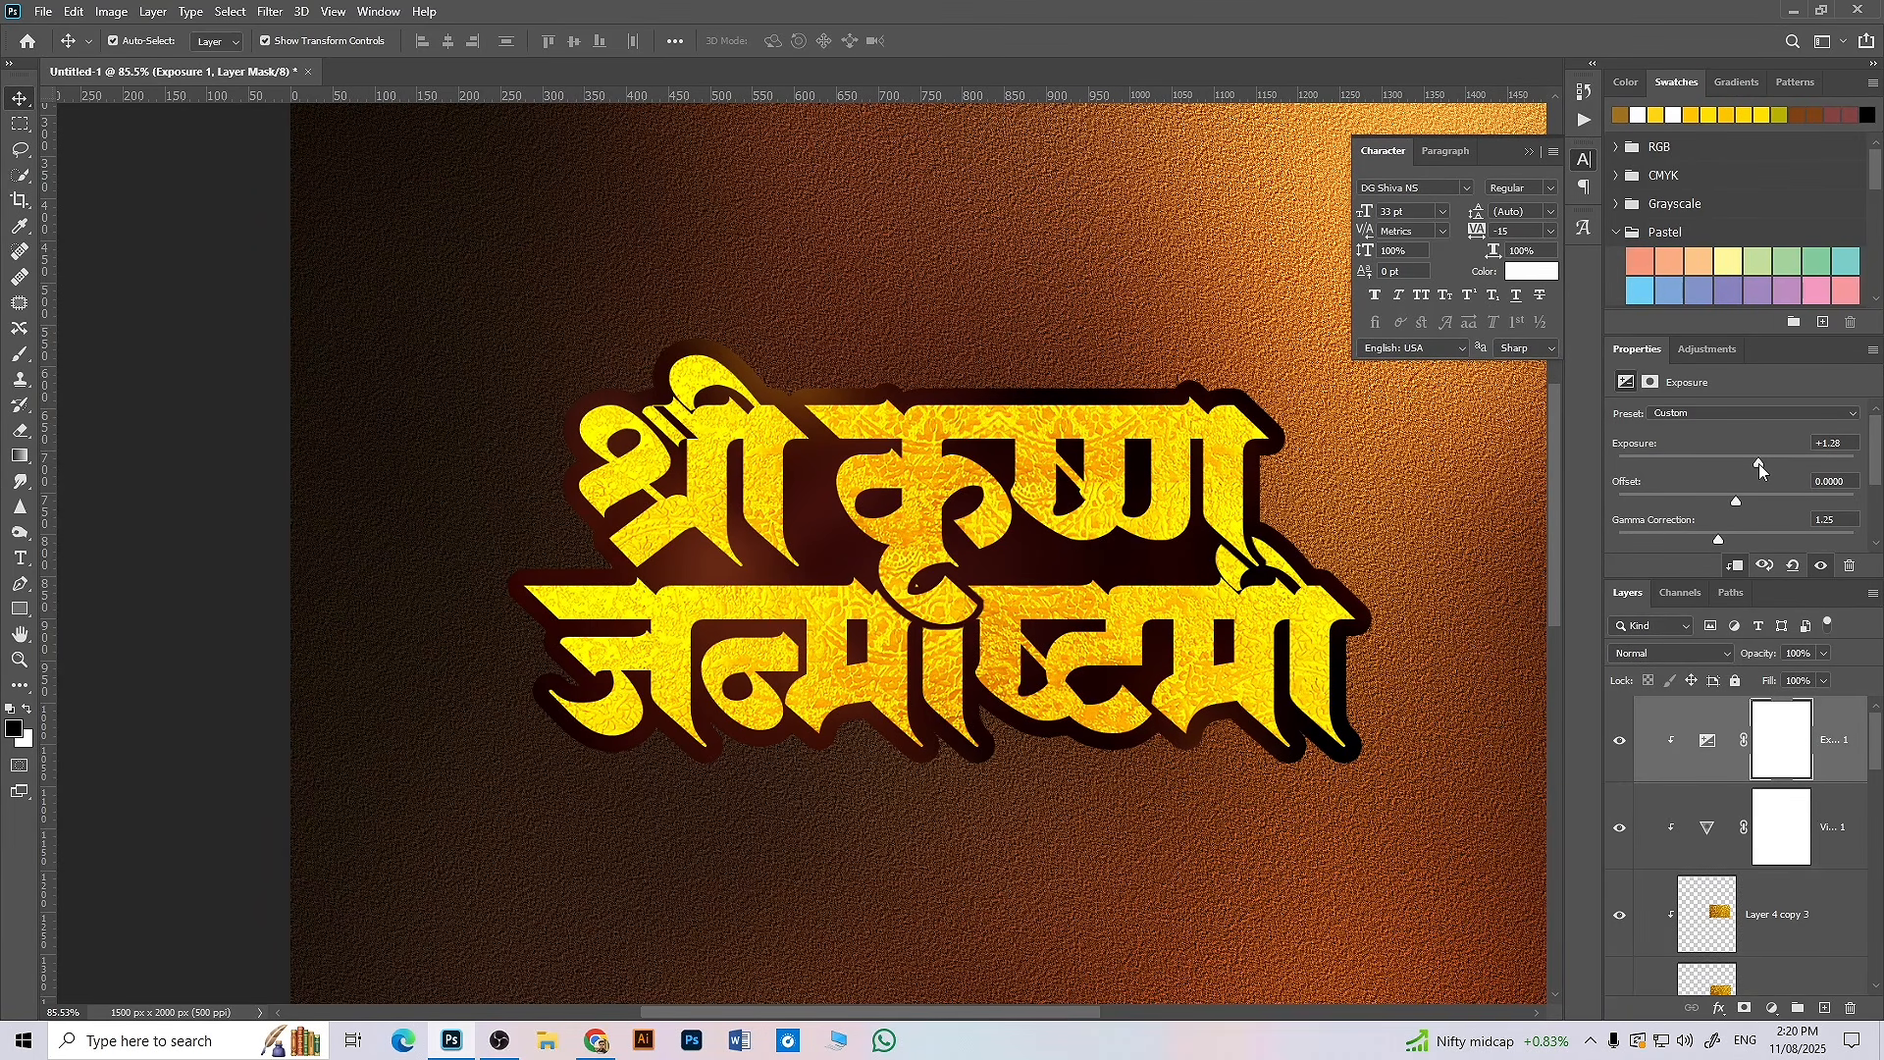
- Add a Drop Shadow to the original copy group, reset it to defaults and set its blend mode to Normal
scroll(785, 623, "up", 4)
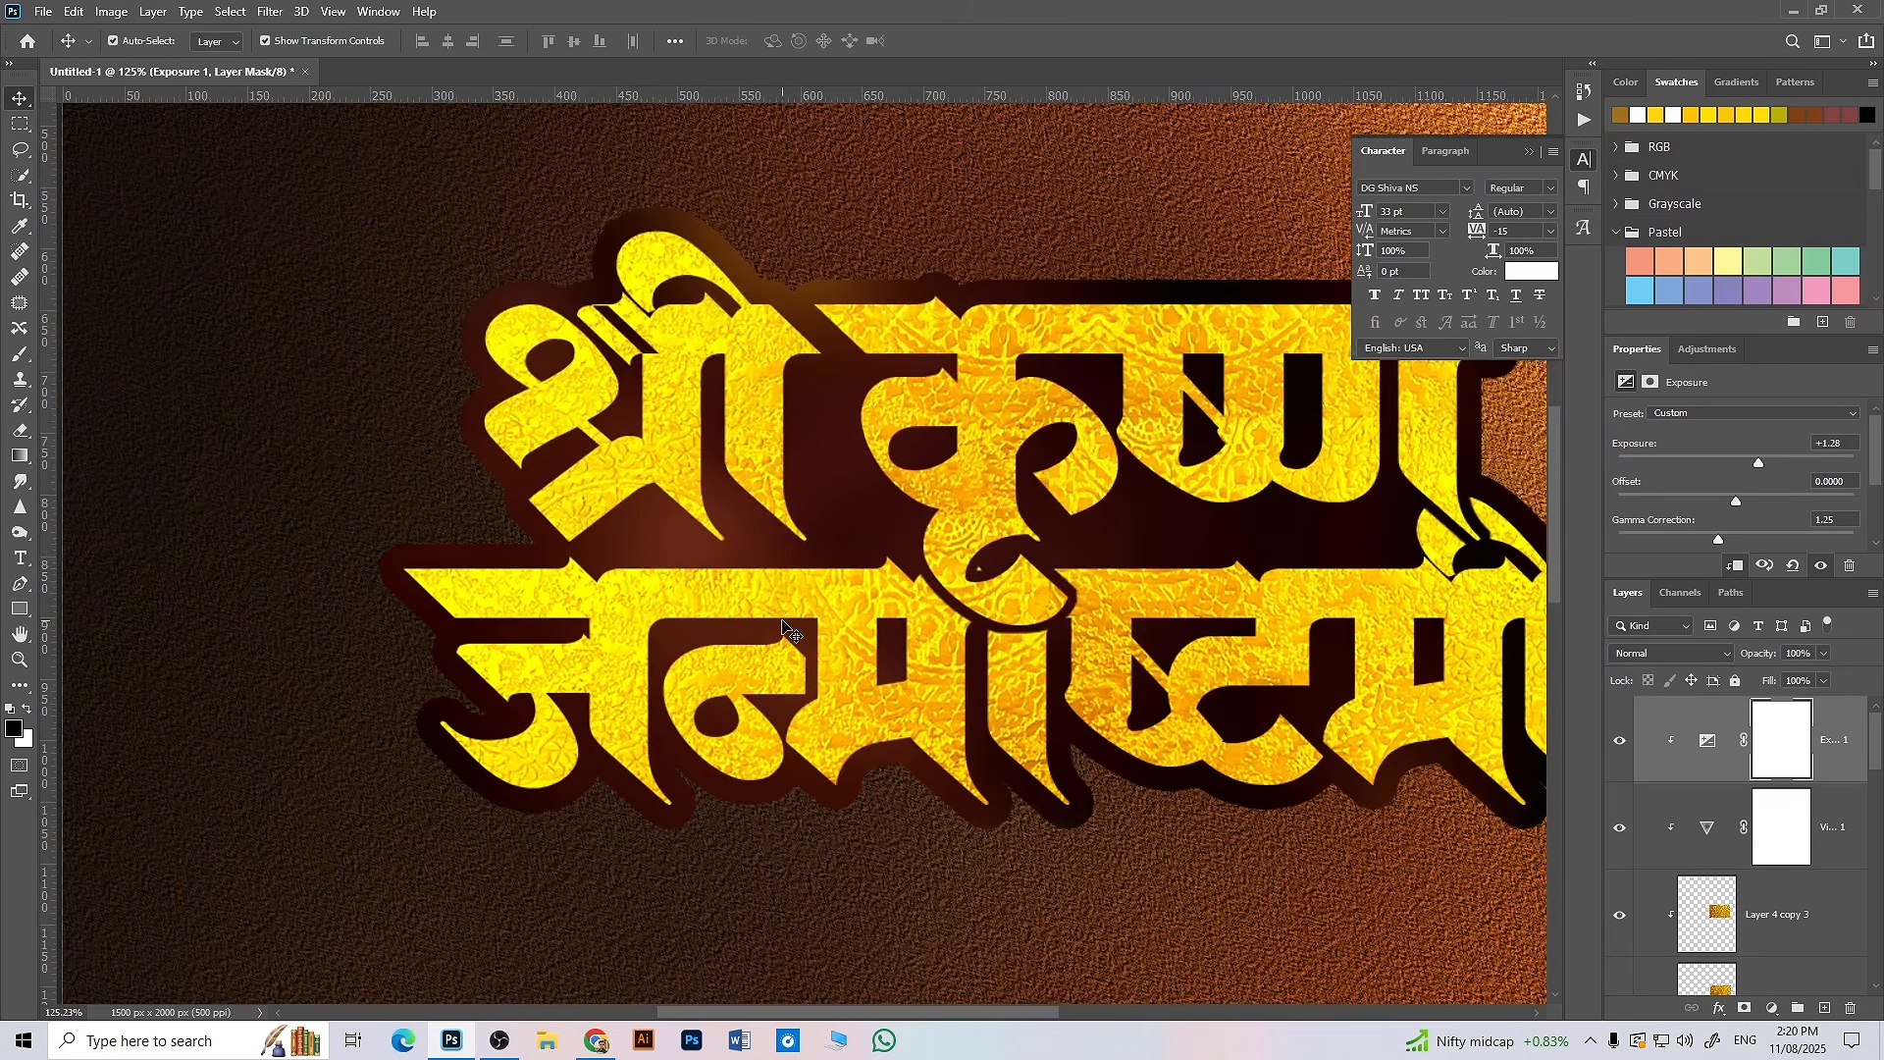
scroll(1731, 905, "down", 3)
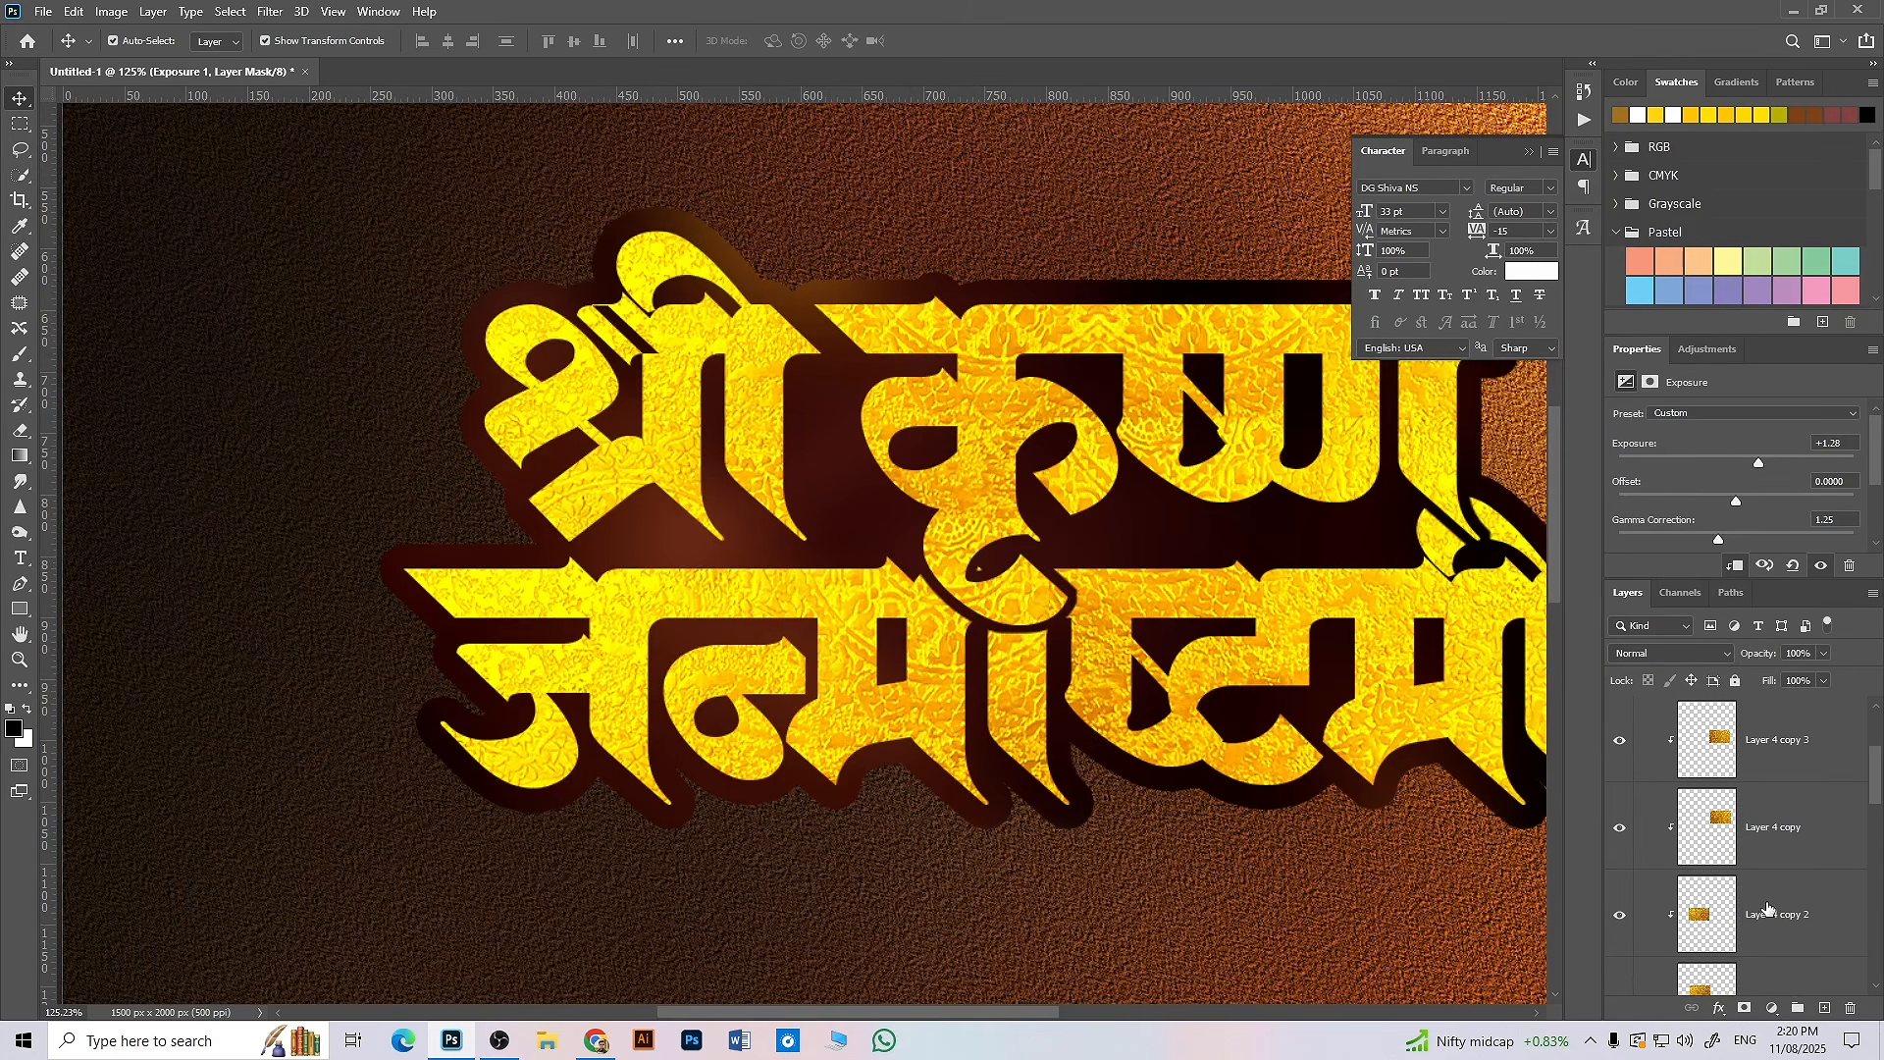
left_click(1644, 886)
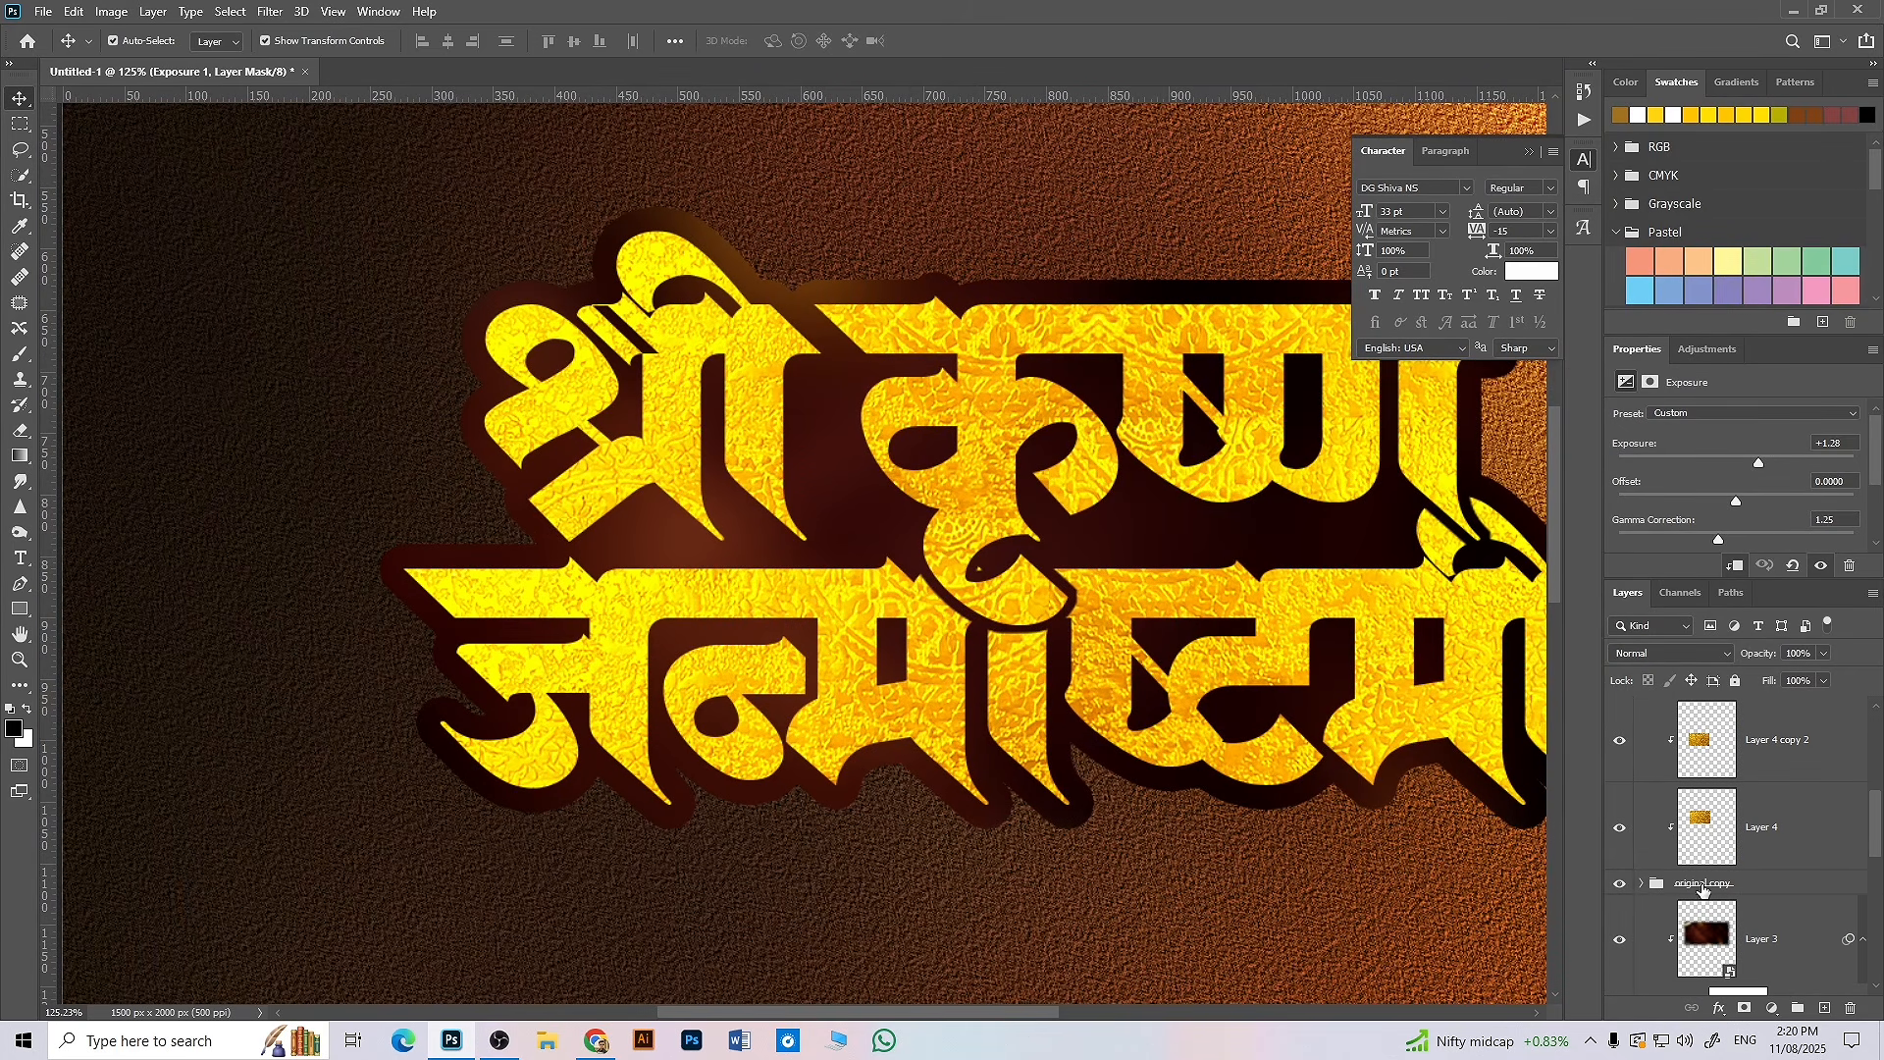
left_click(1702, 886)
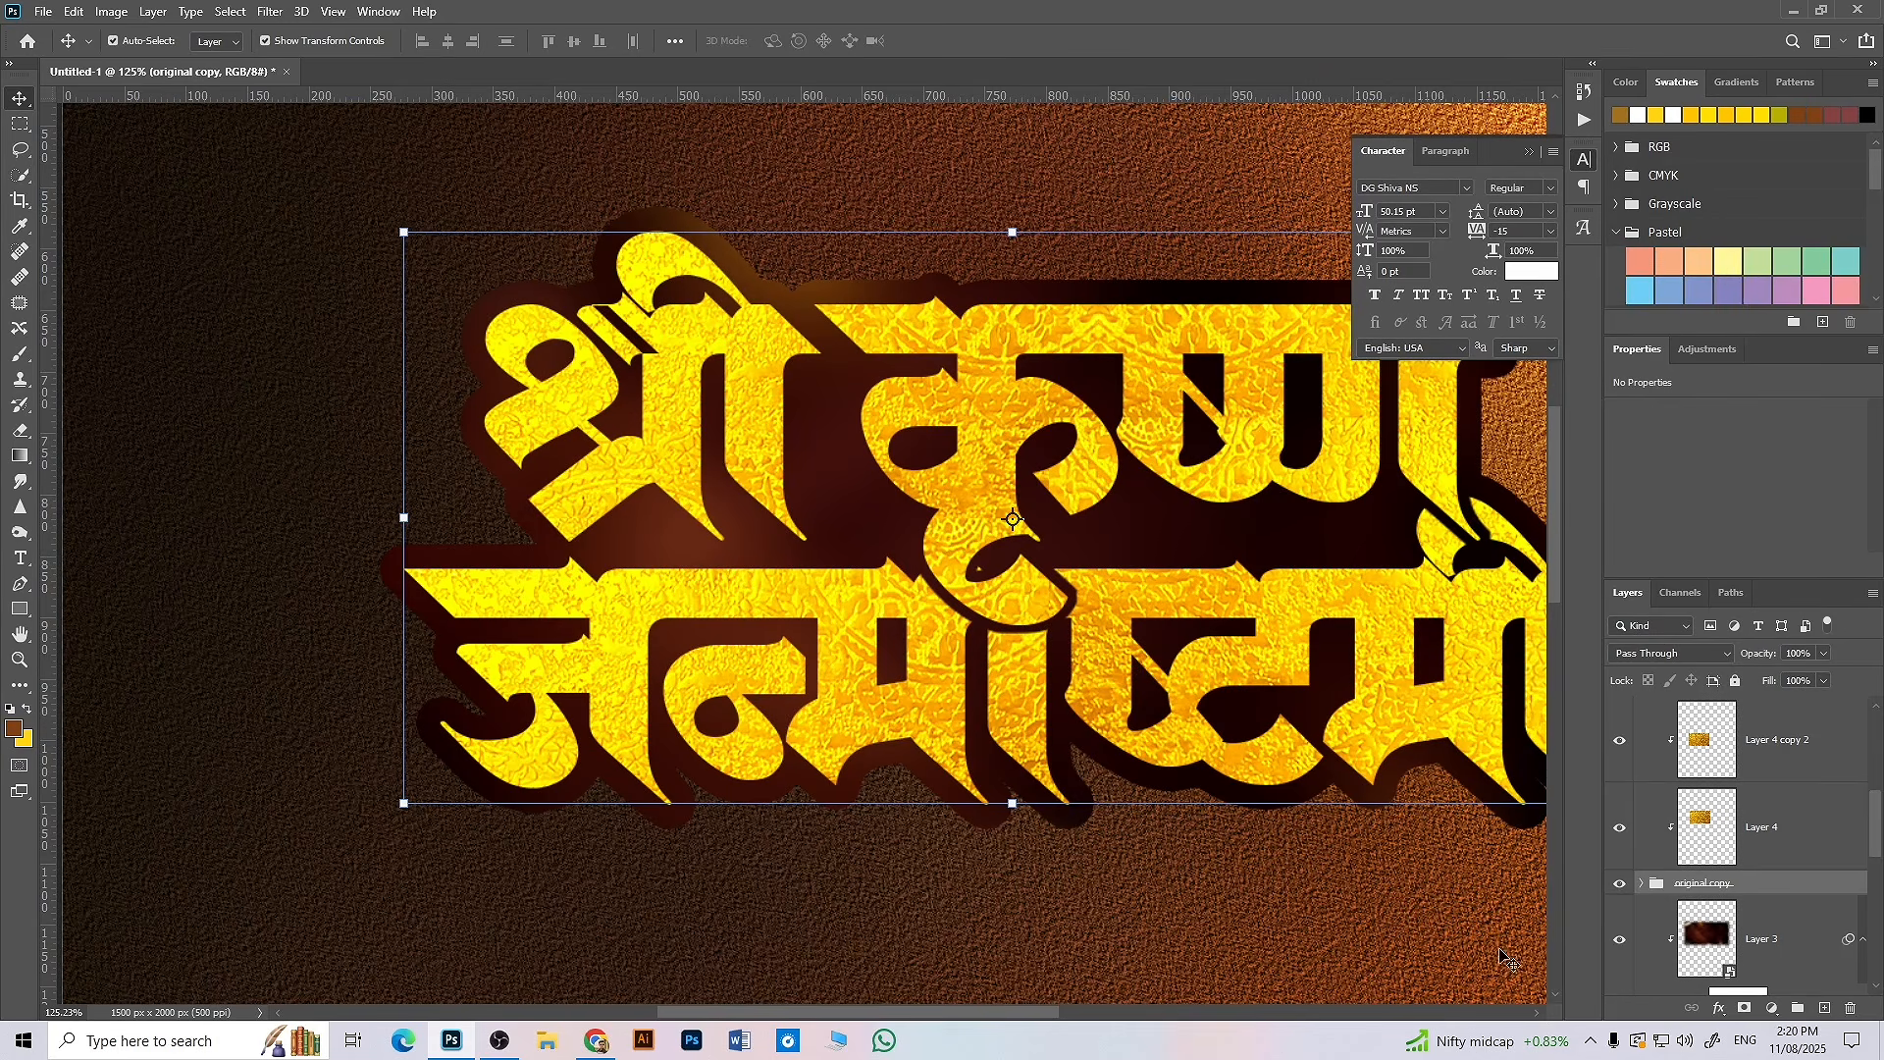
left_click_drag(1175, 701, 1043, 687)
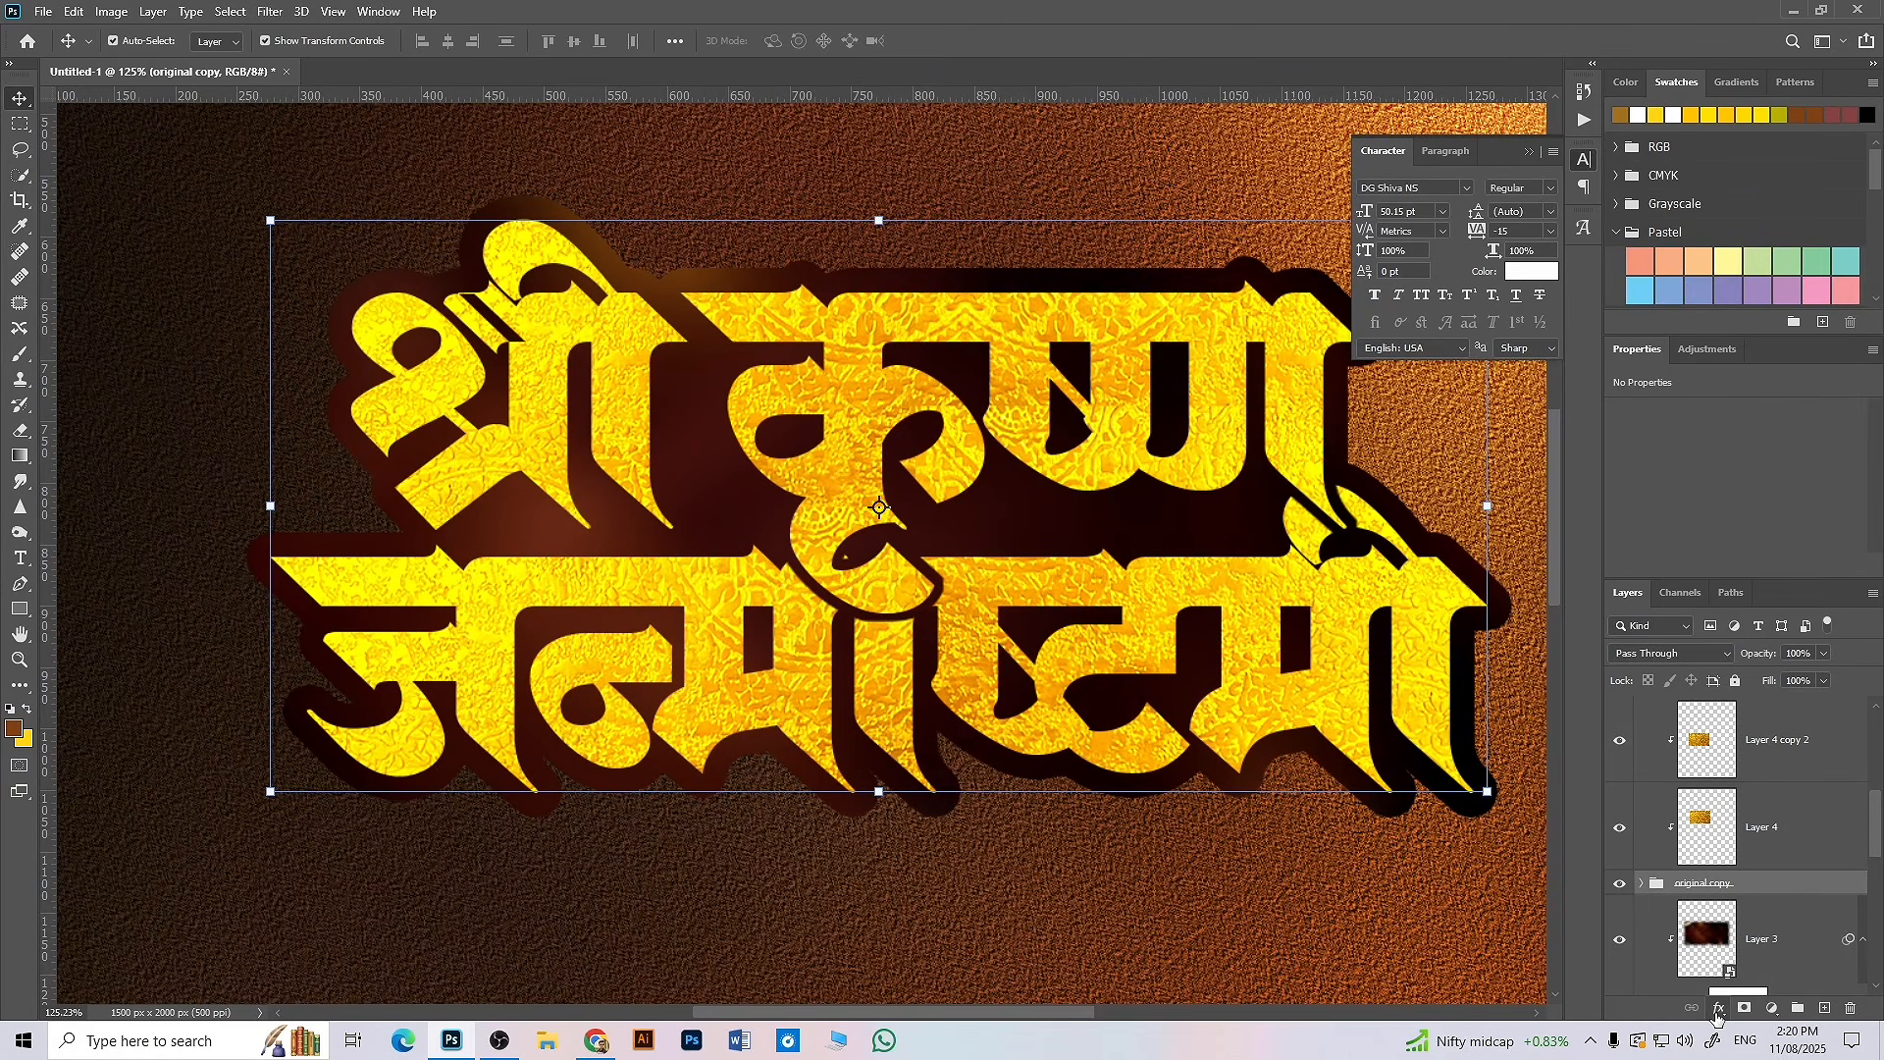
left_click(1718, 1011)
left_click(1731, 1001)
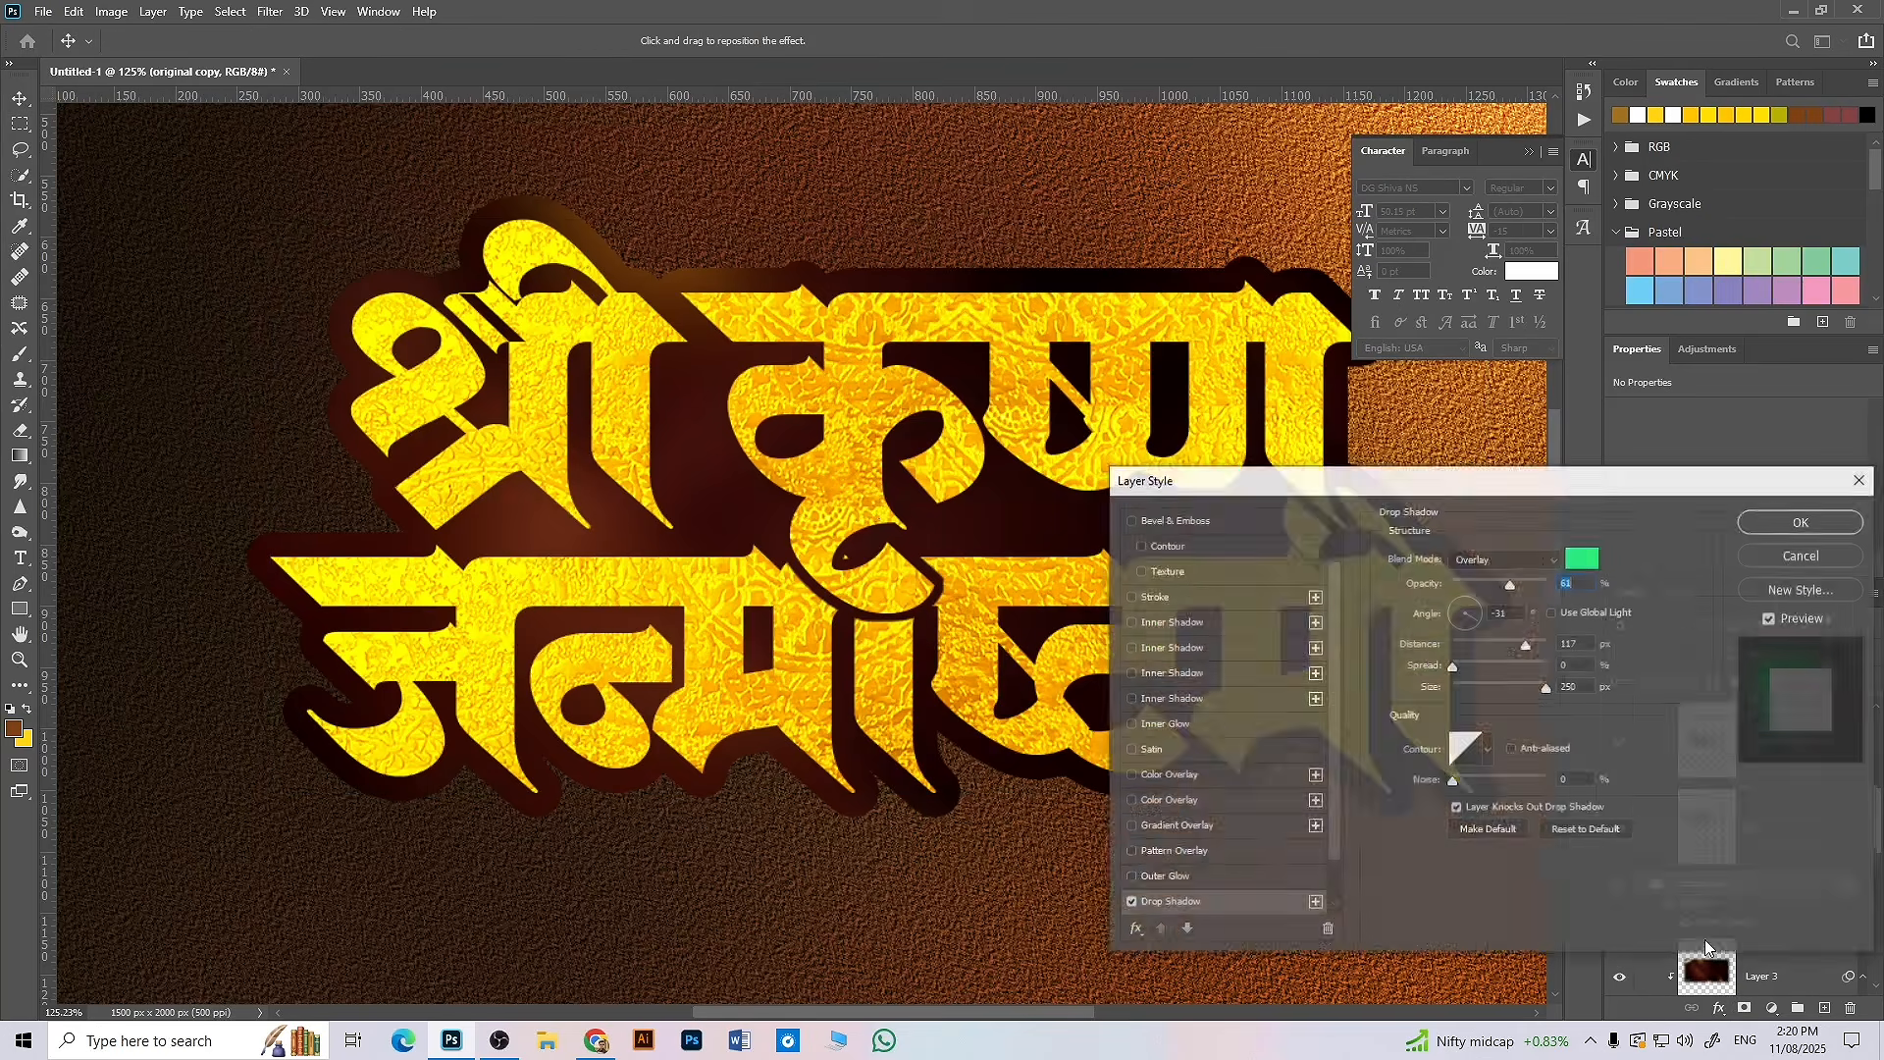
left_click(1584, 833)
left_click(1508, 560)
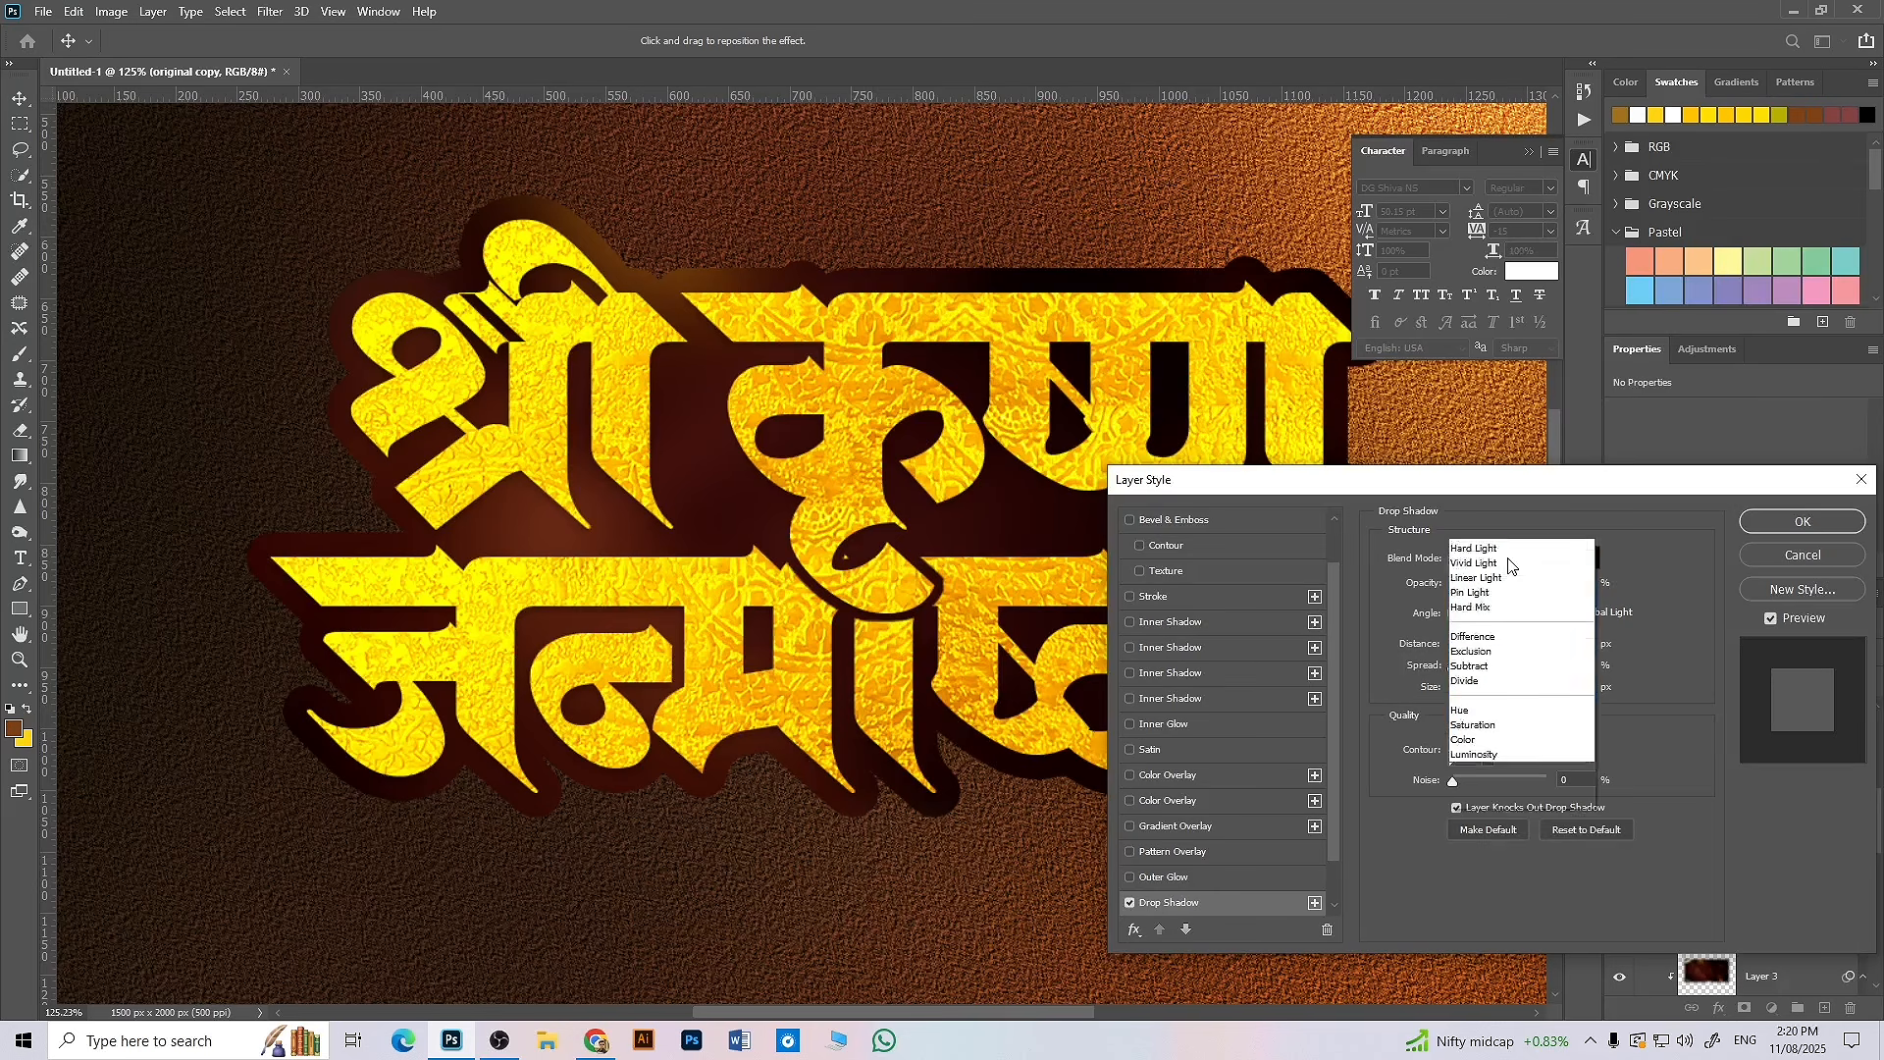
left_click(1491, 549)
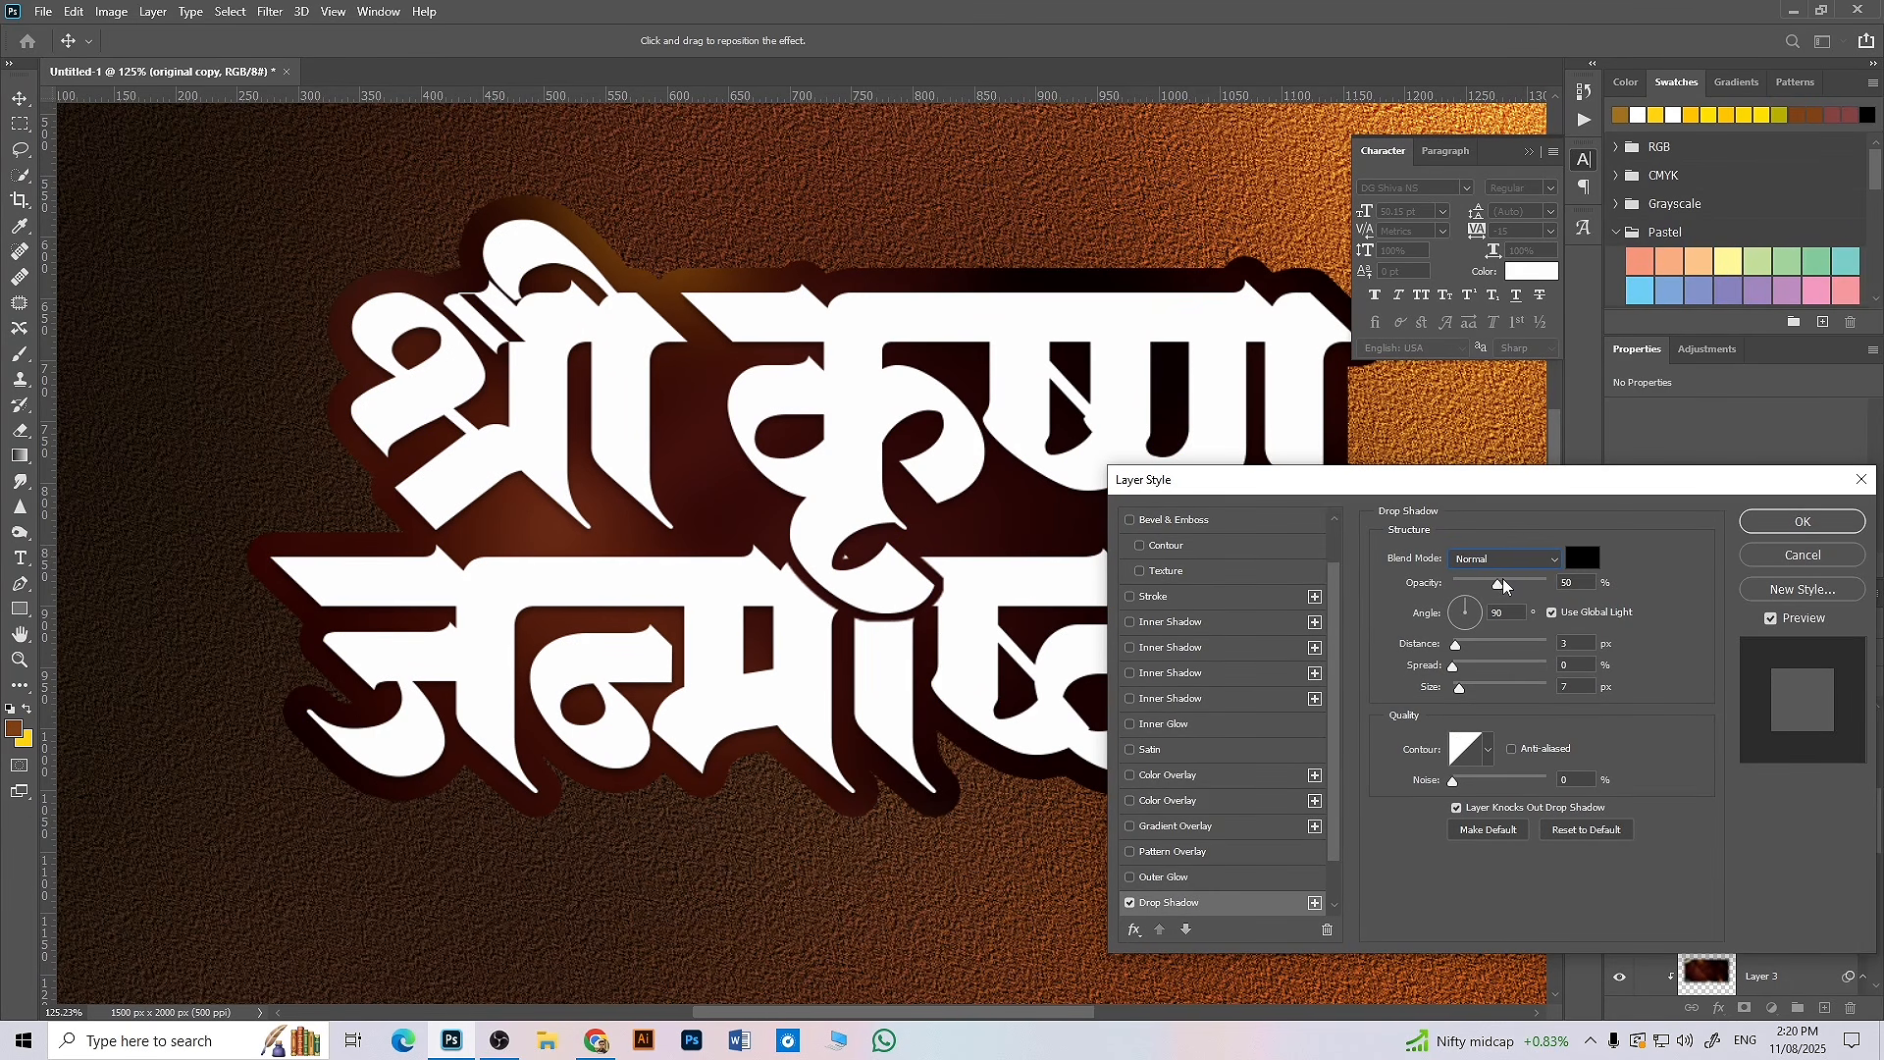
- Set the drop shadow to 30% opacity, 16 px distance and 0 px size, with Use Global Light off
left_click_drag(1504, 584, 1551, 579)
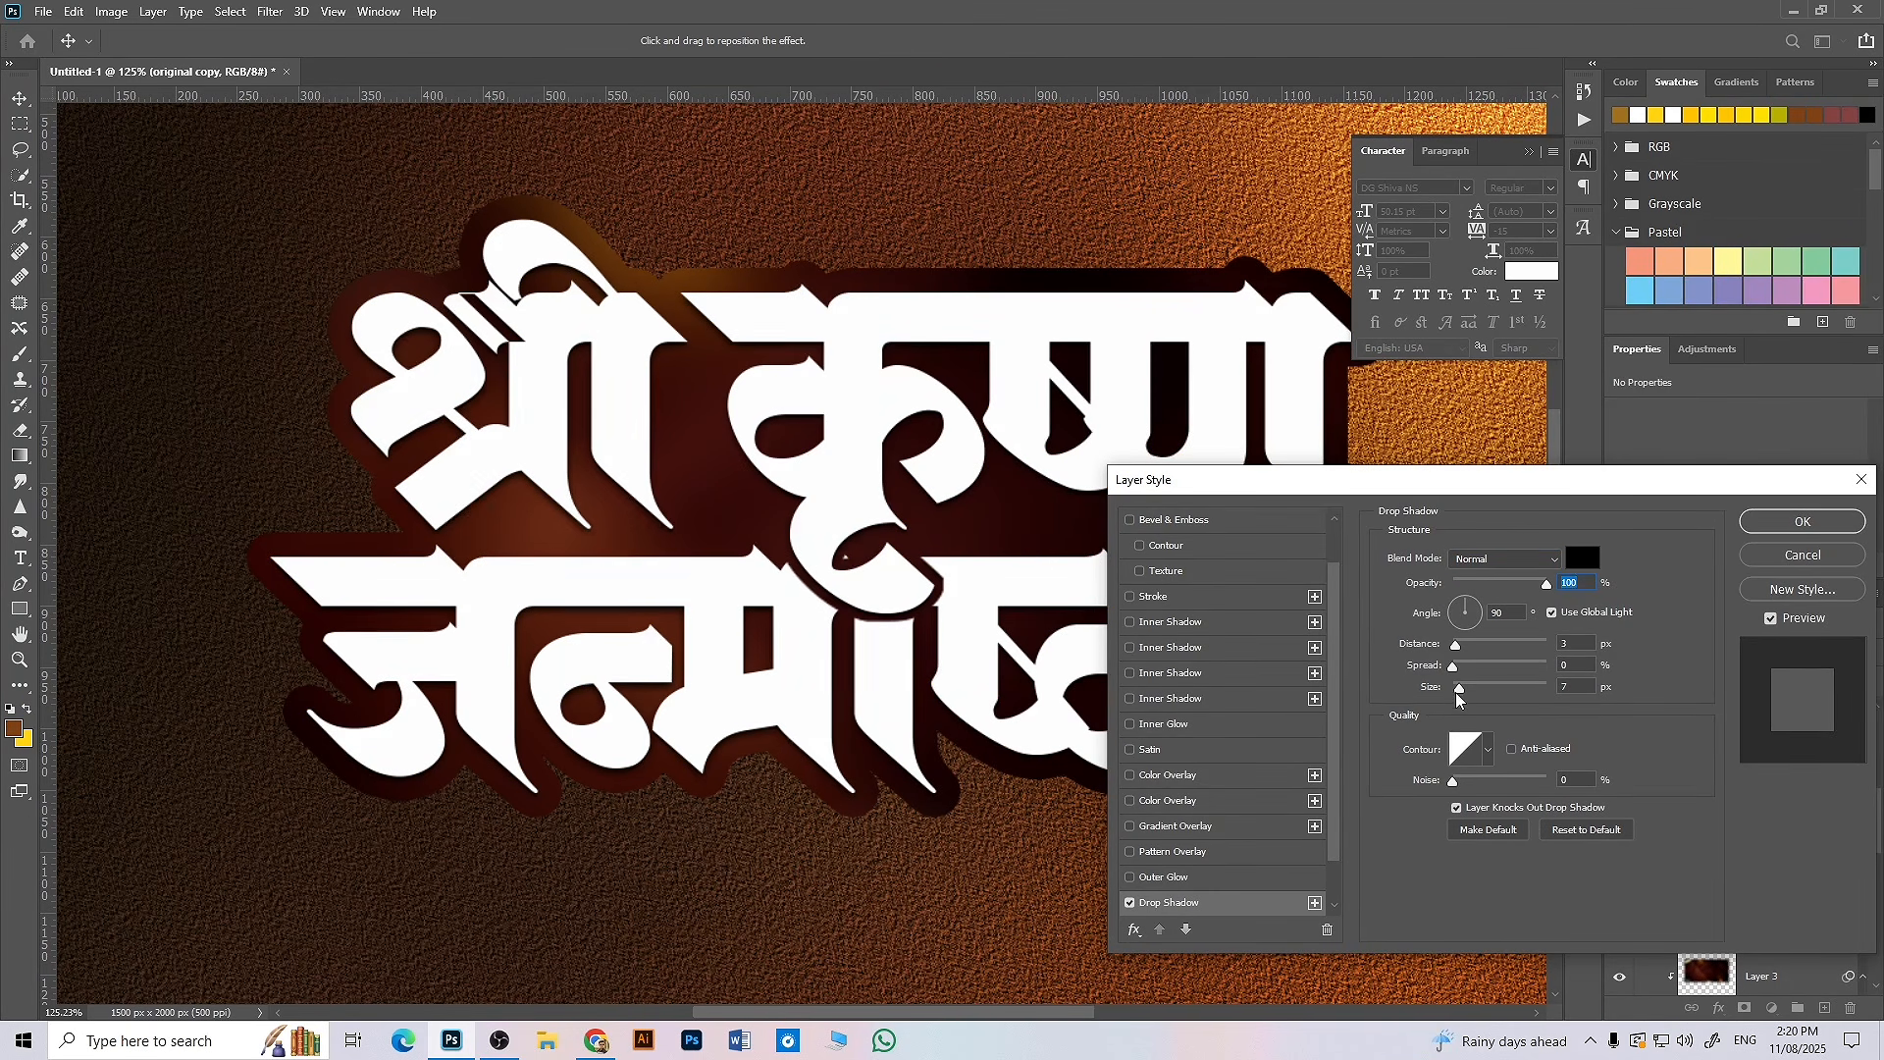
left_click_drag(1459, 689, 1382, 677)
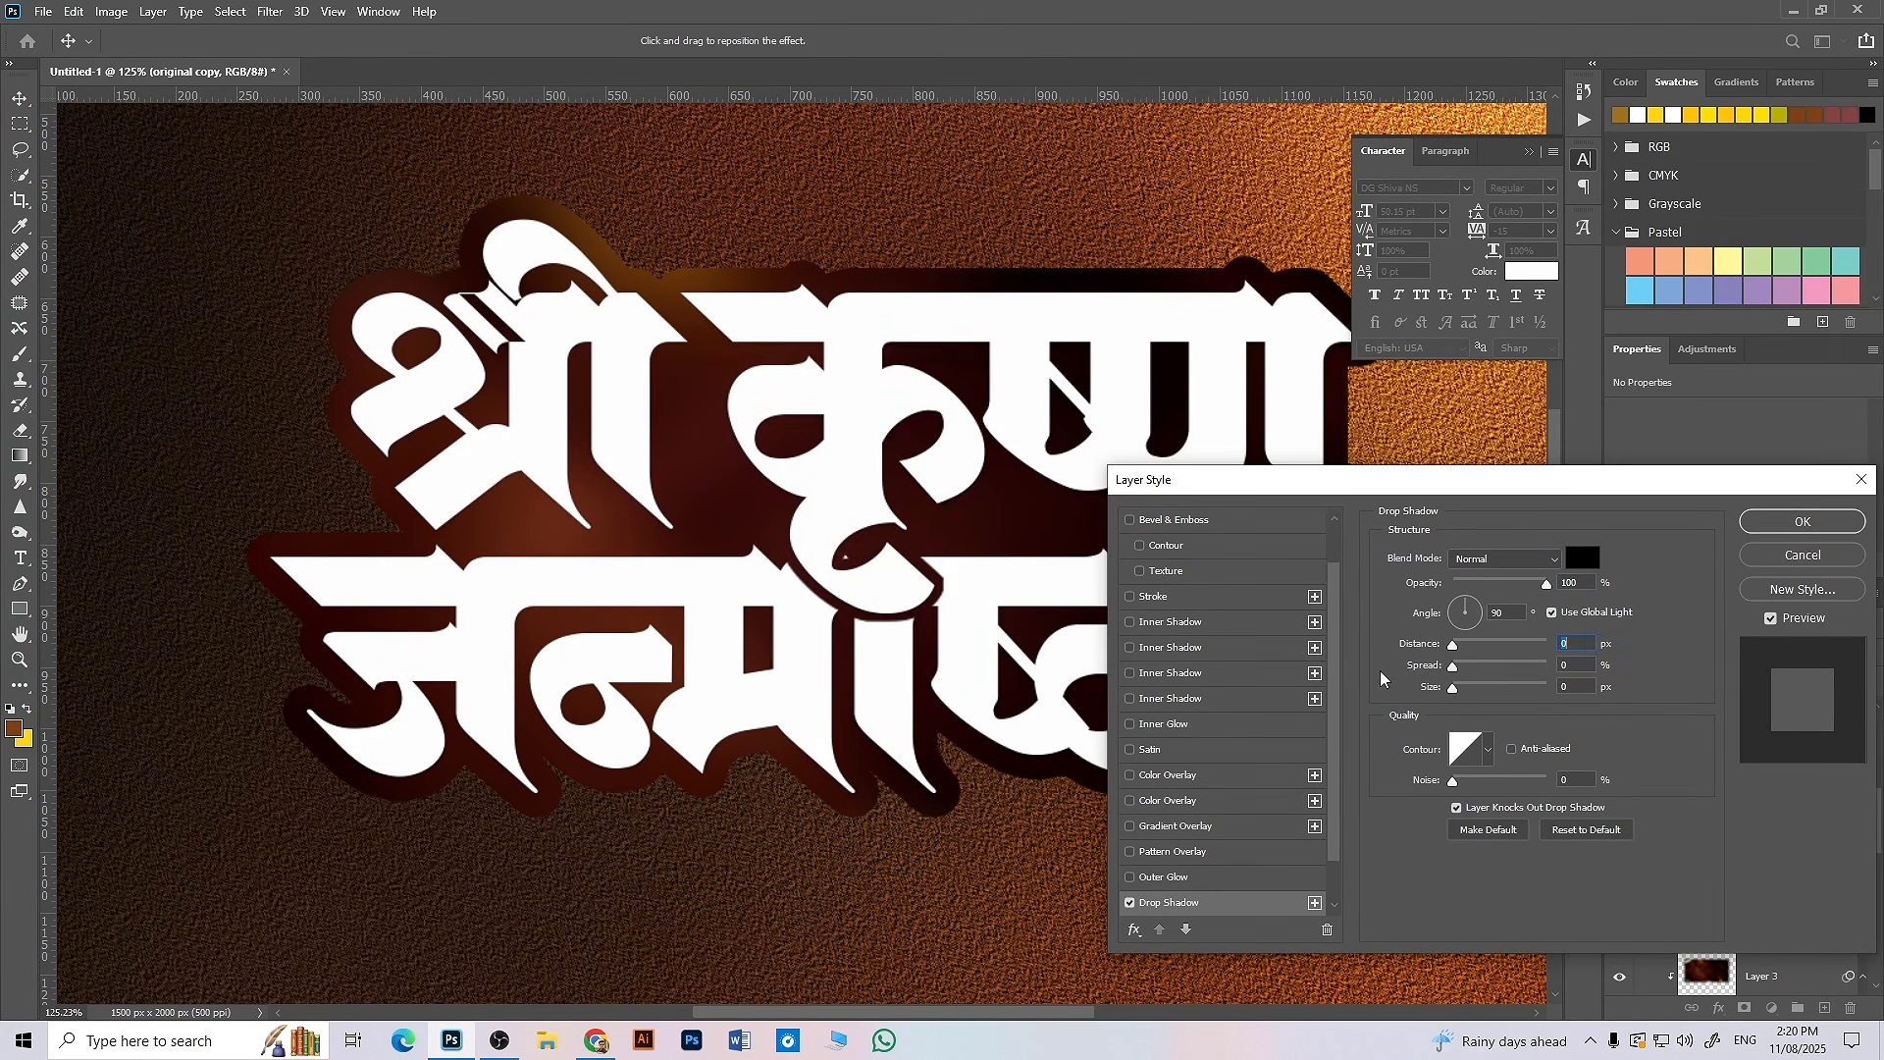
left_click(1553, 613)
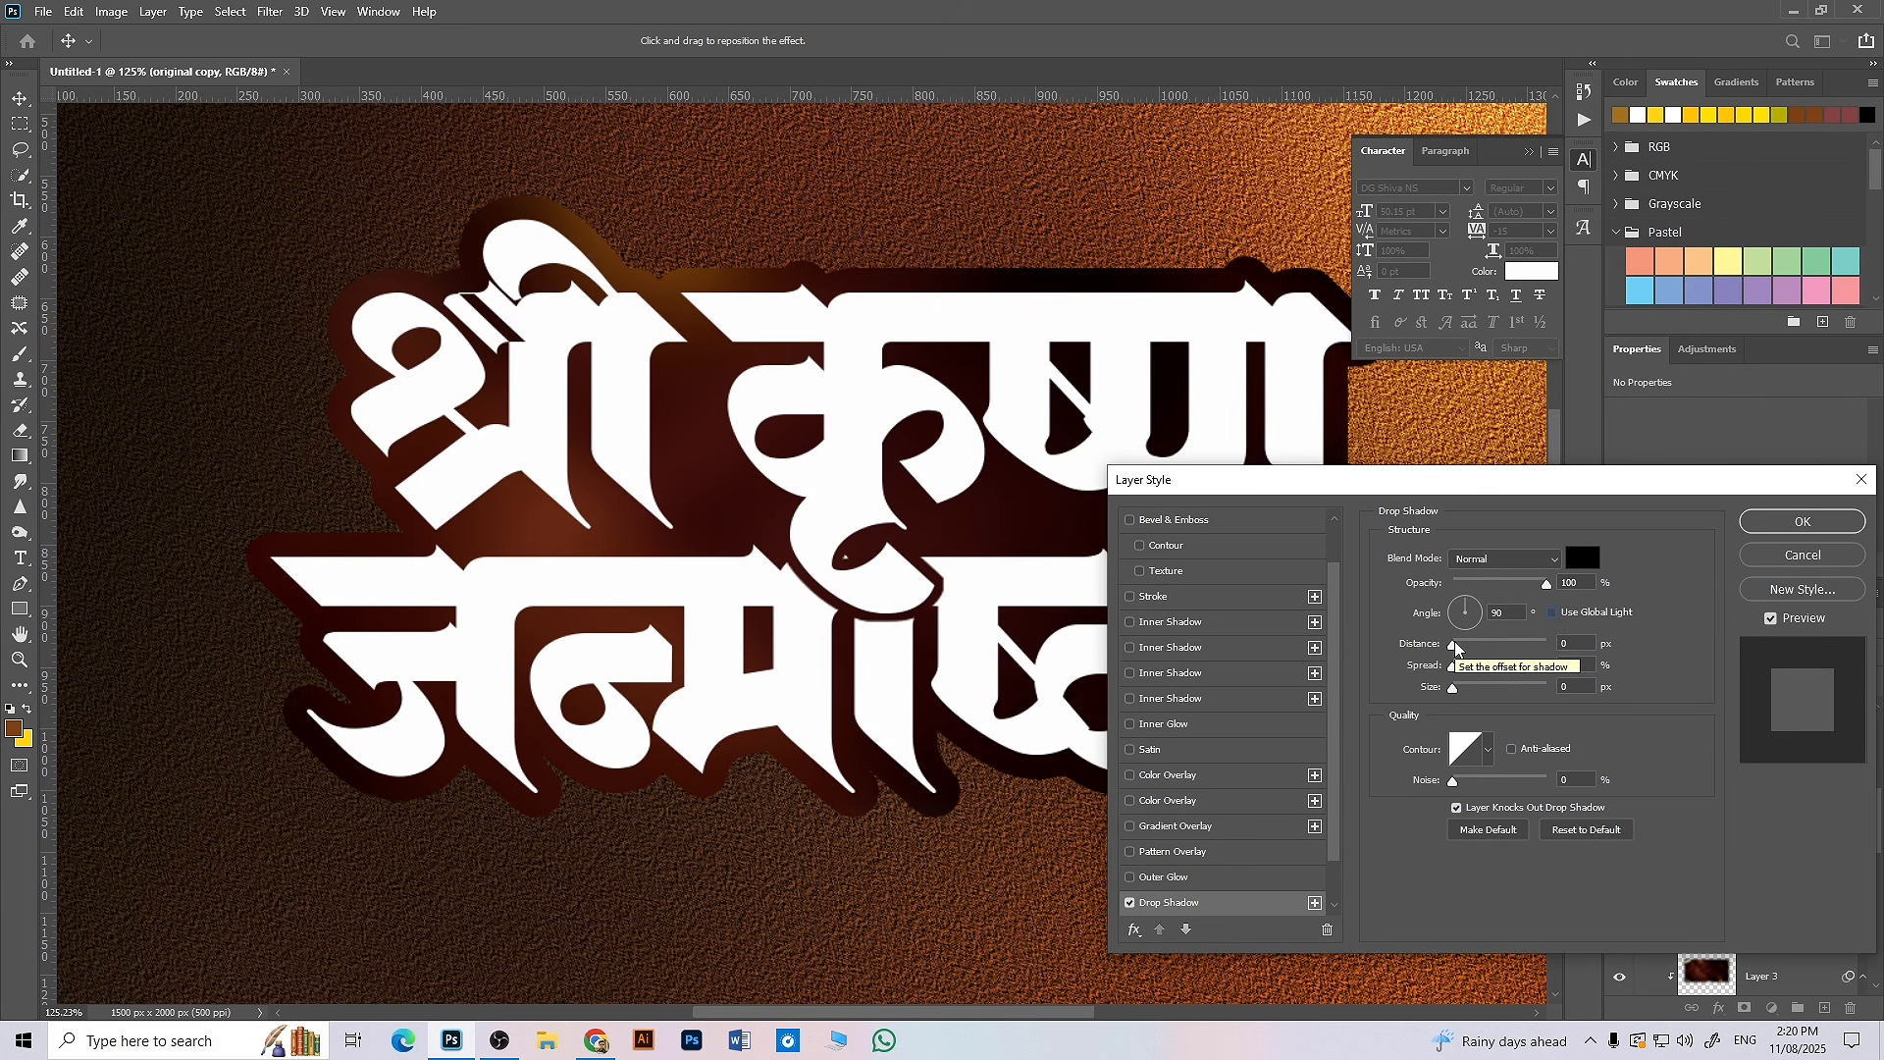
left_click_drag(1456, 646, 1471, 647)
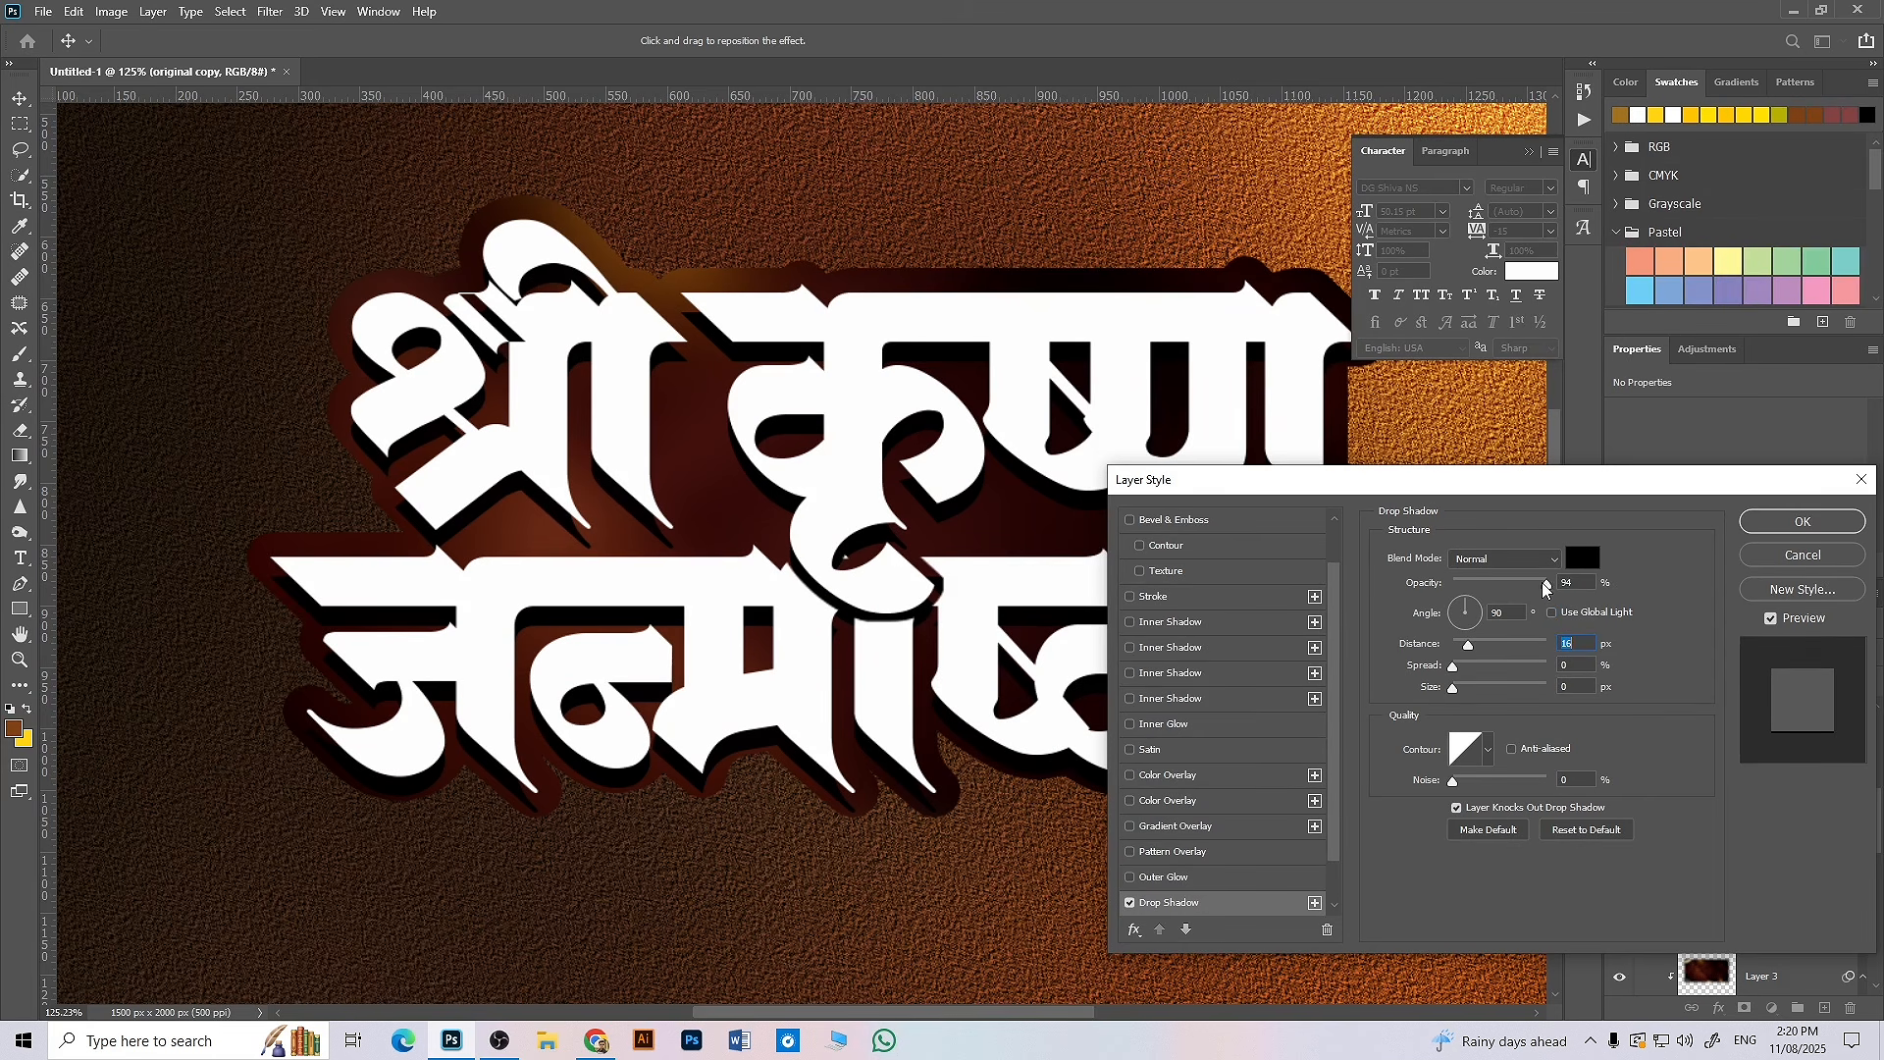
left_click_drag(1540, 586, 1516, 594)
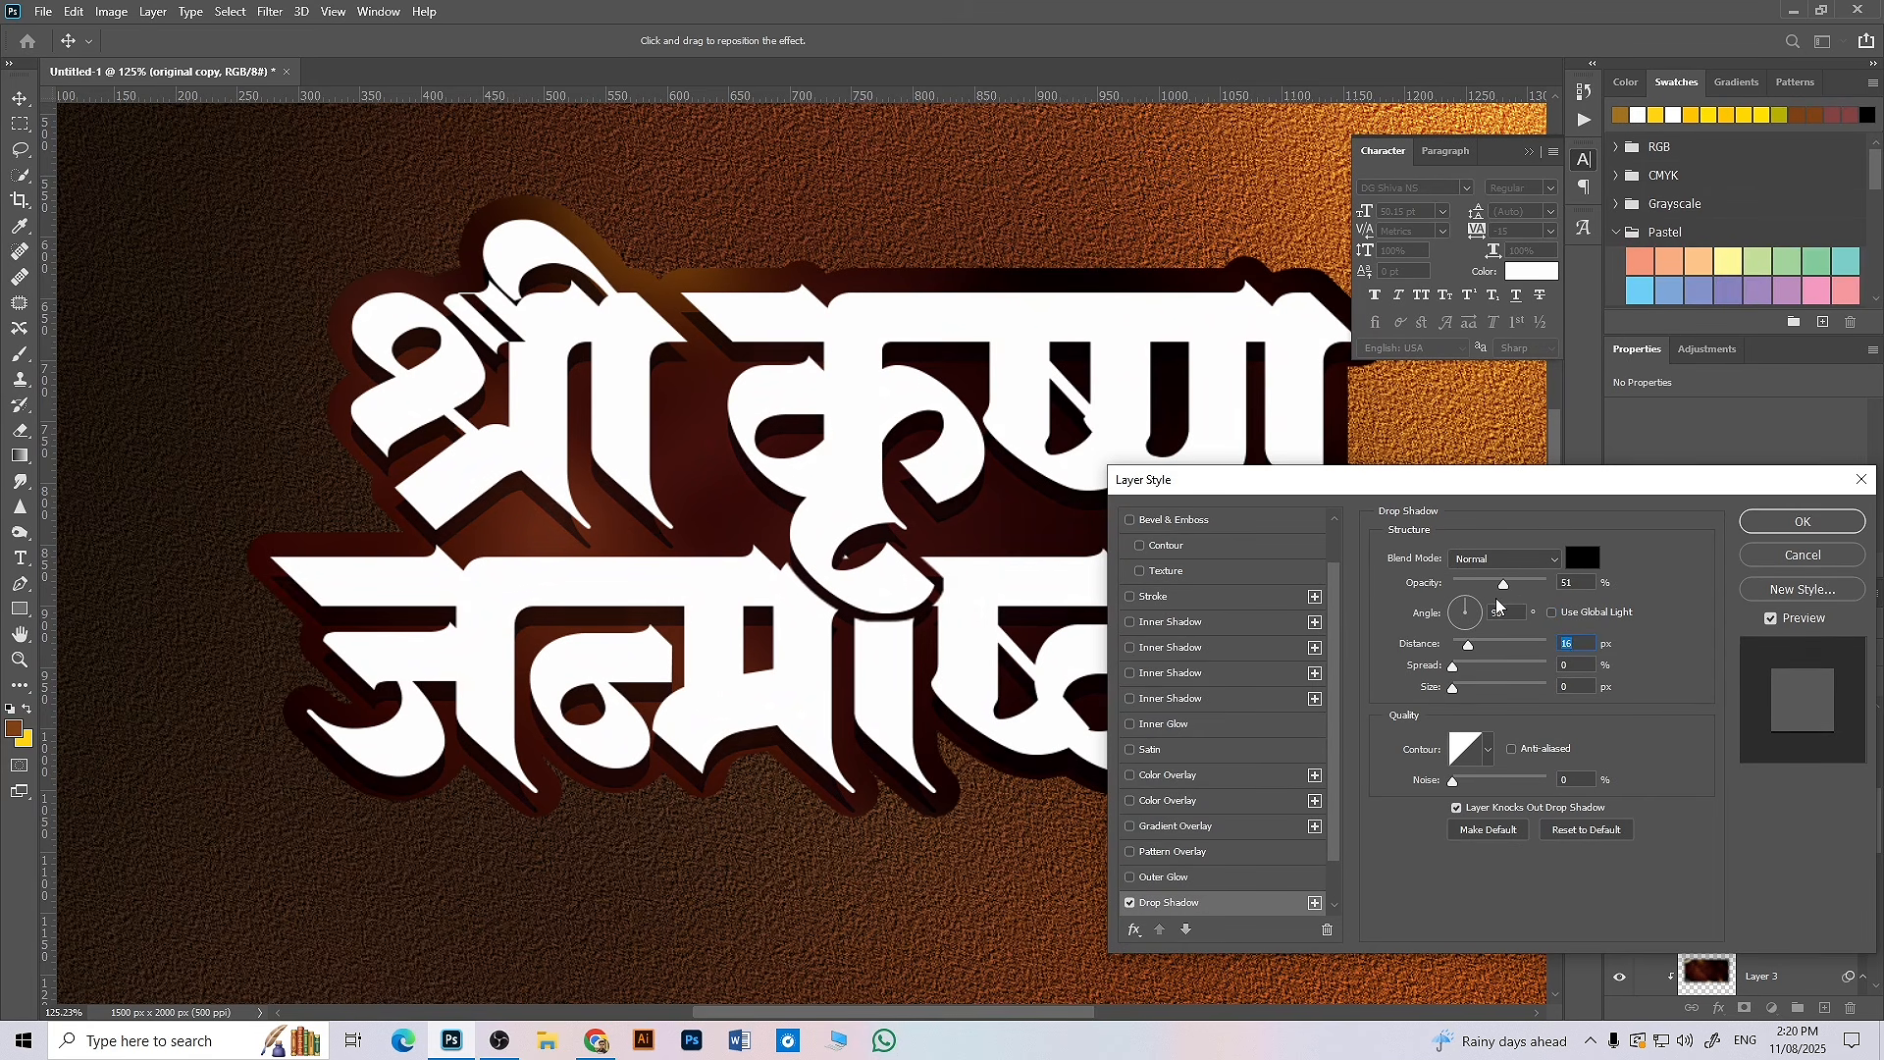
left_click_drag(1490, 608, 1478, 611)
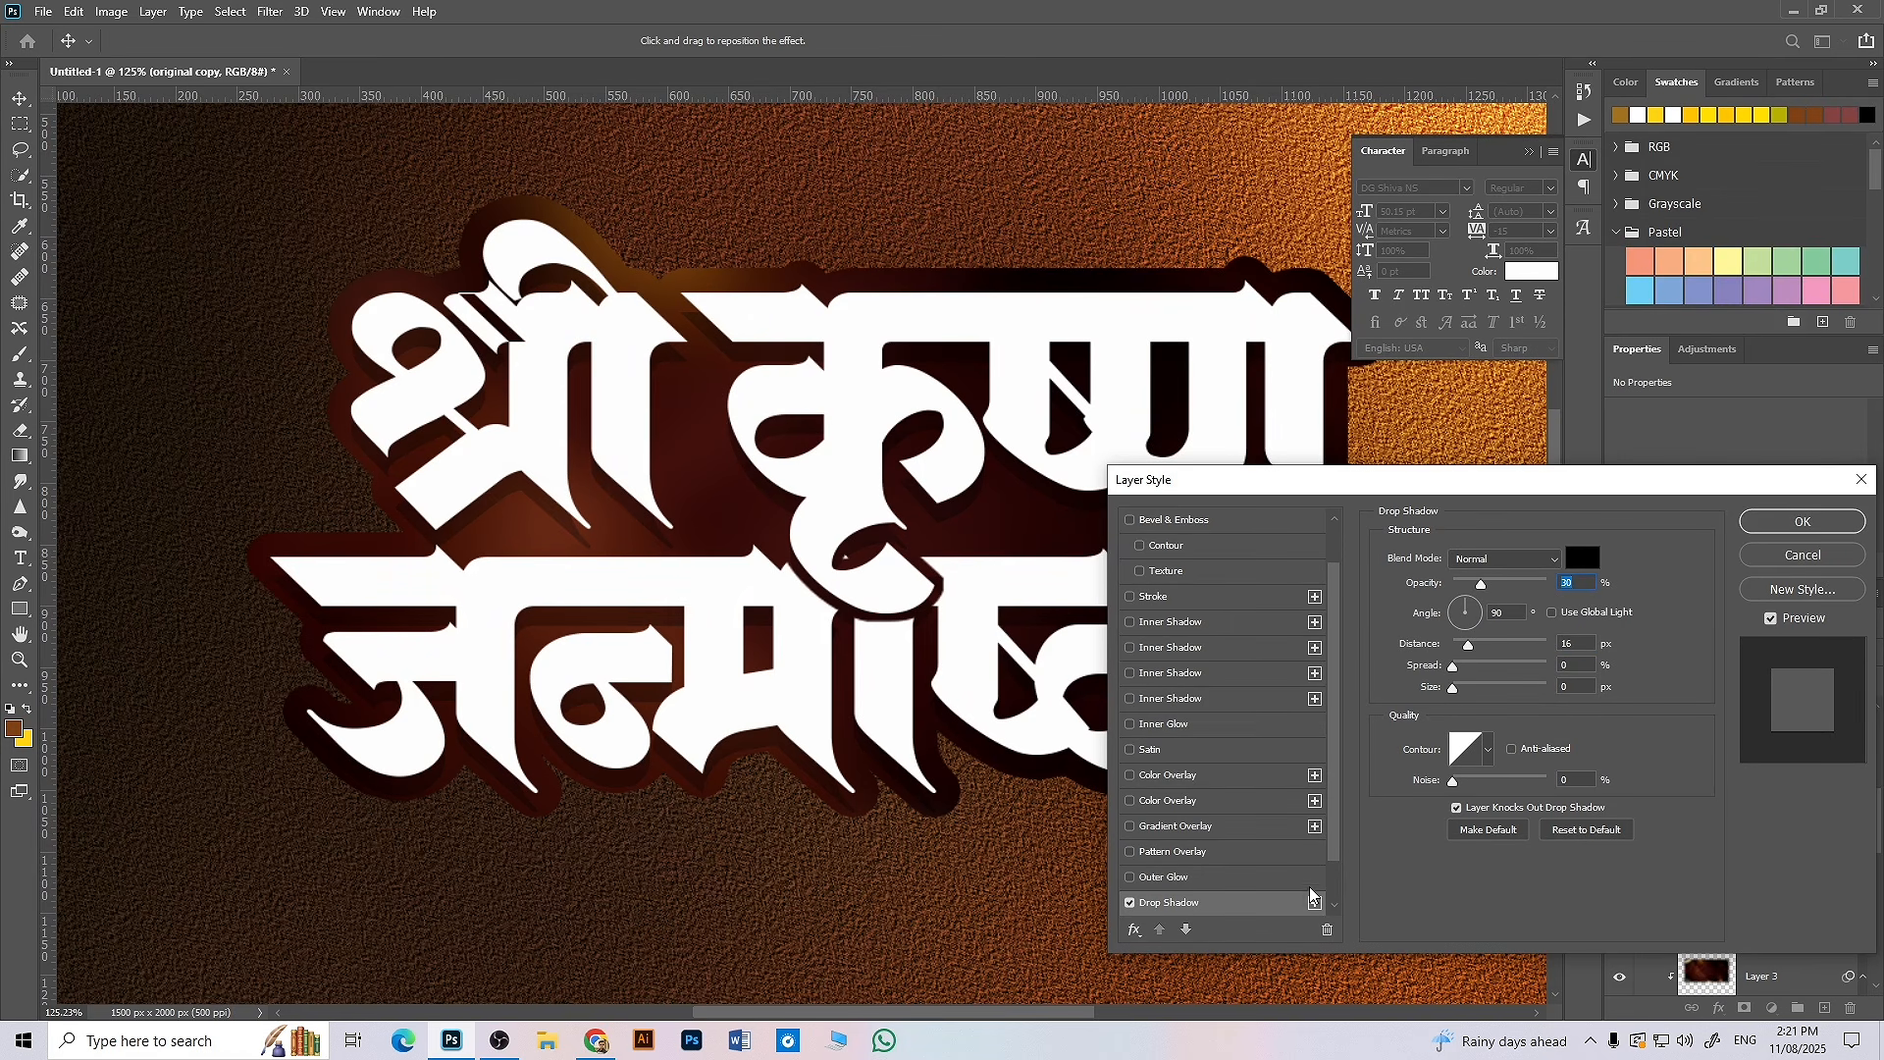
- Enable Bevel & Emboss with default settings, set the style to Outer Bevel, depth to 563% and size to 9 px
scroll(1282, 899, "up", 1)
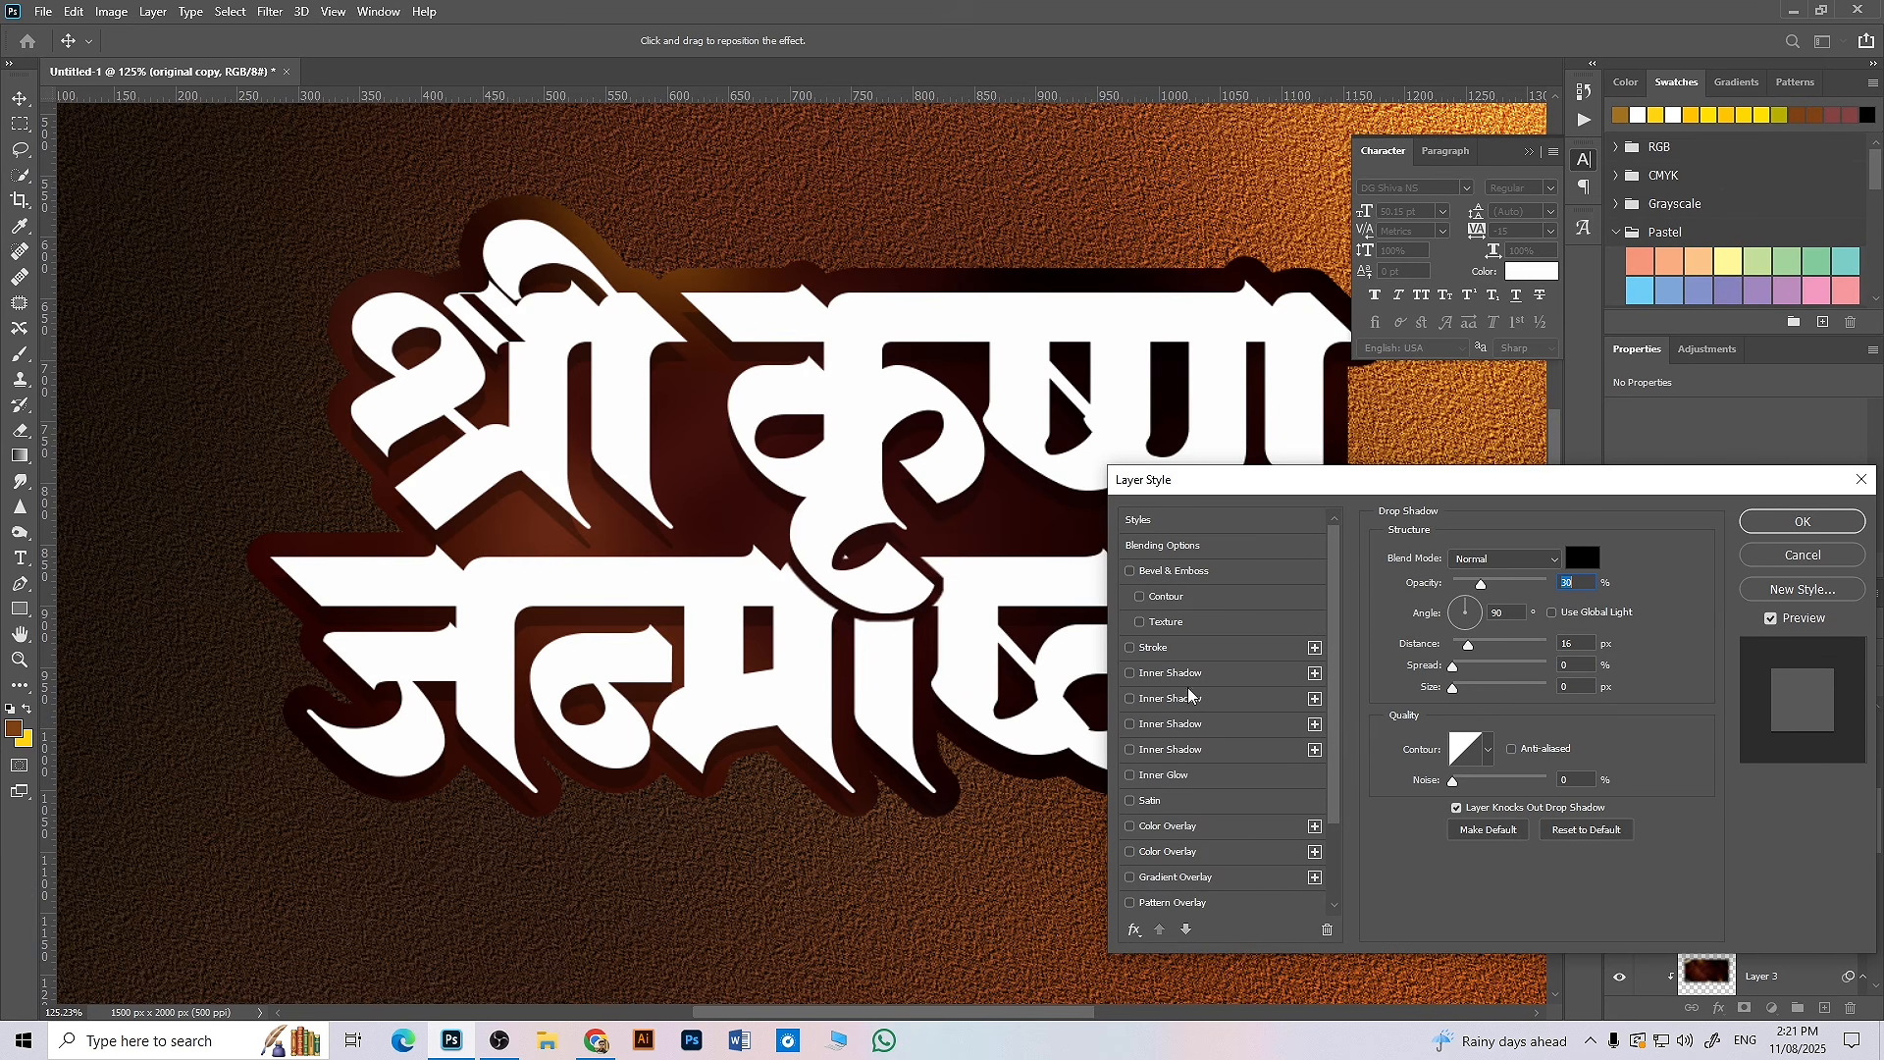
left_click(1227, 579)
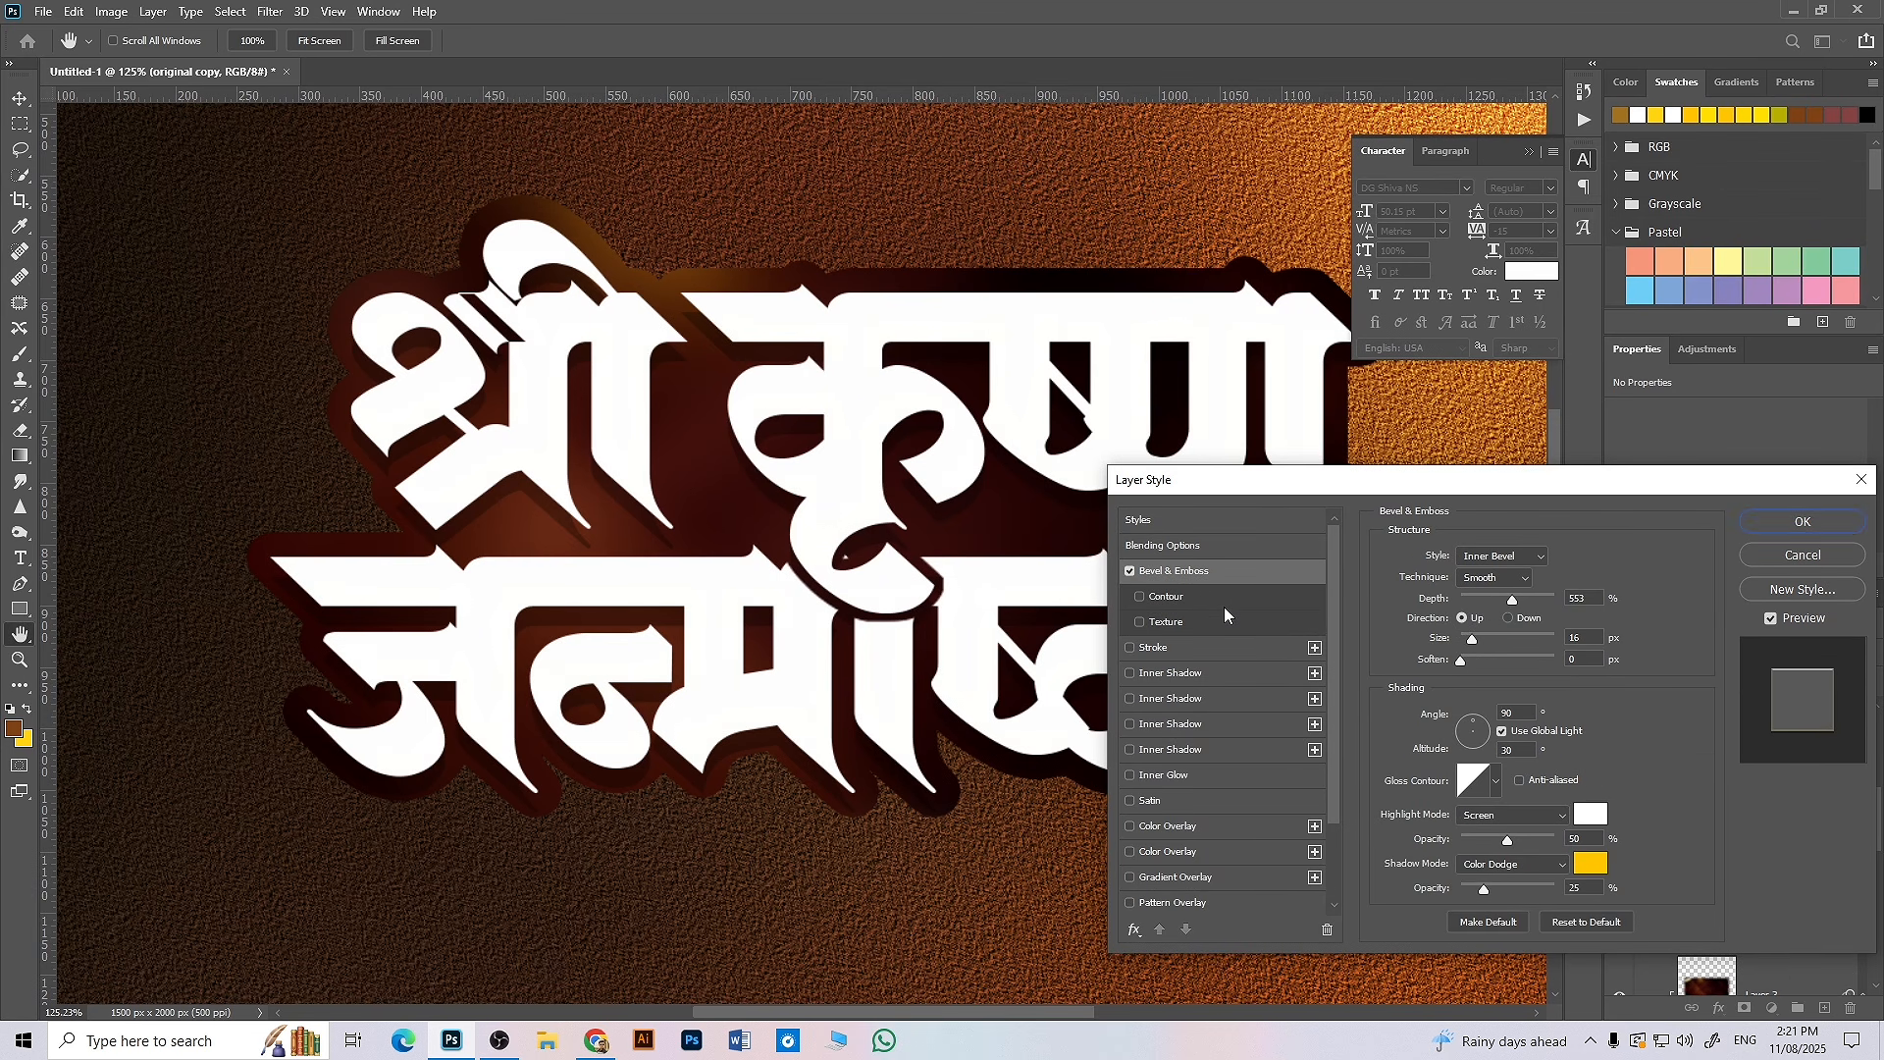
left_click(1587, 925)
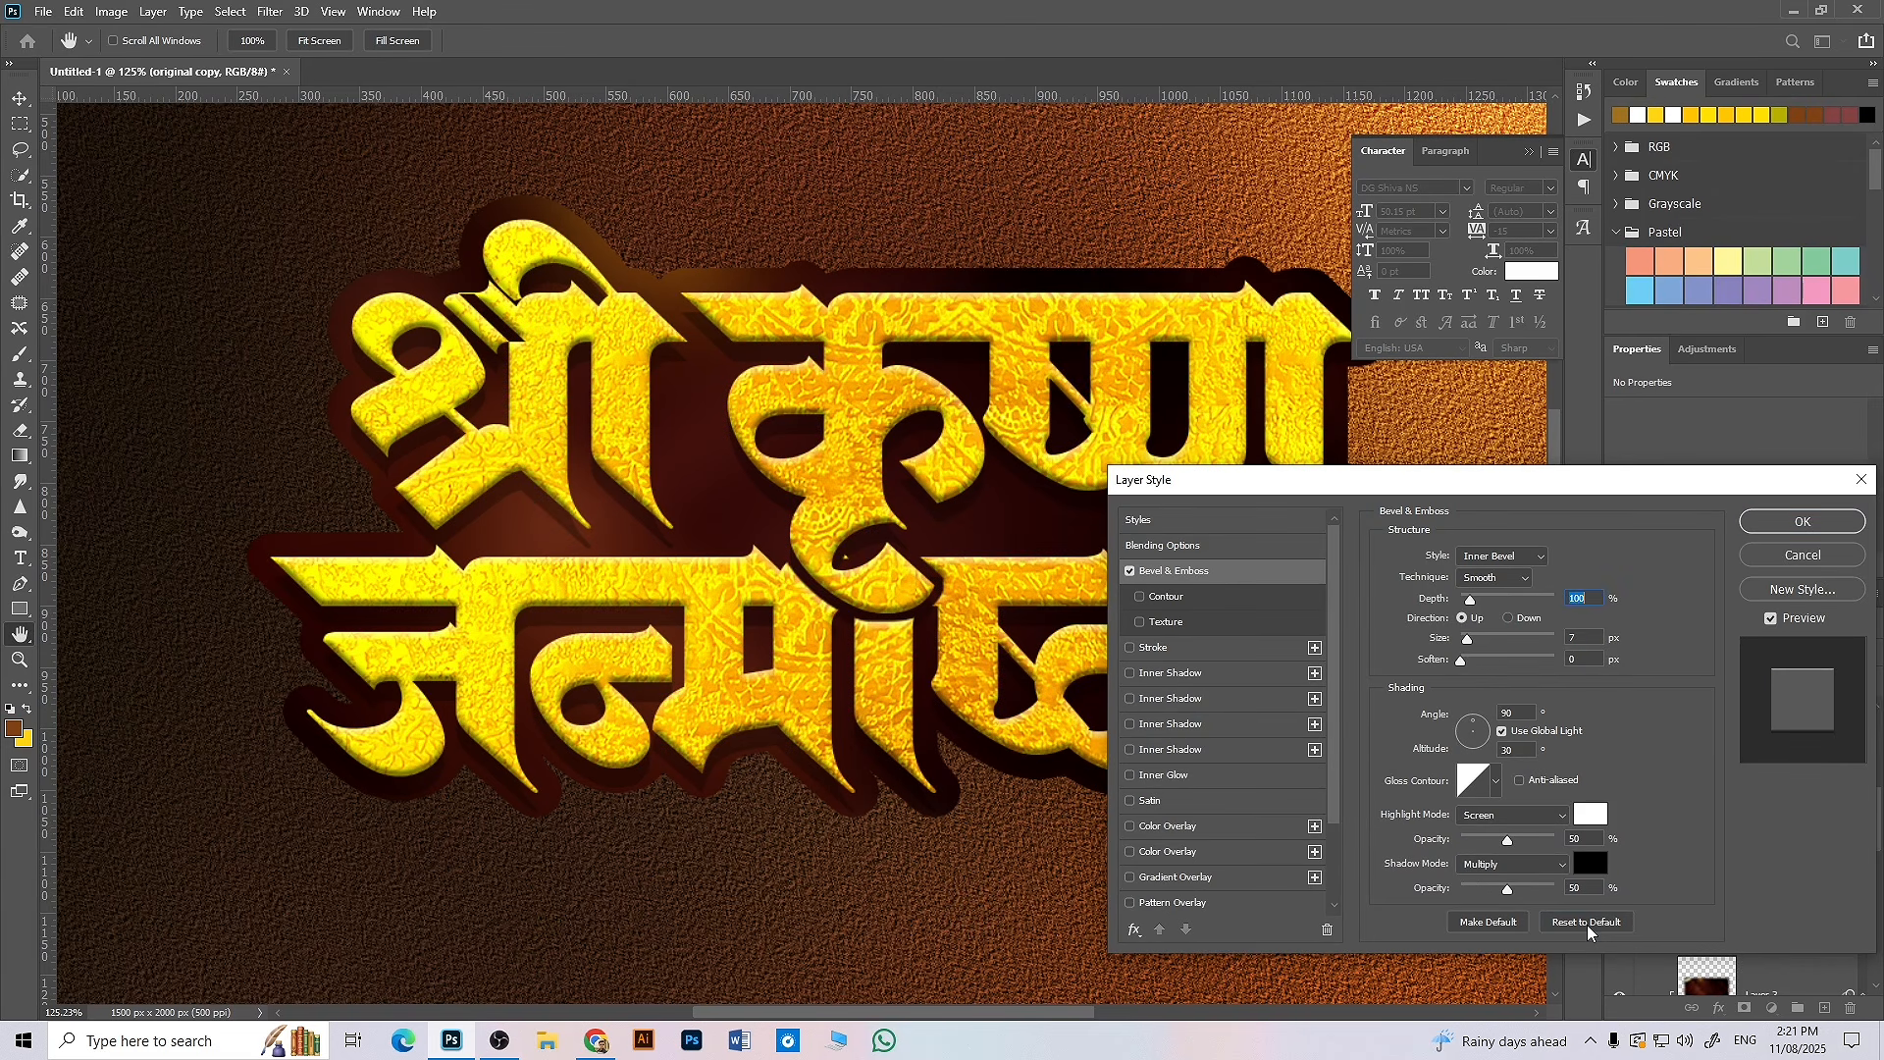
left_click(1472, 558)
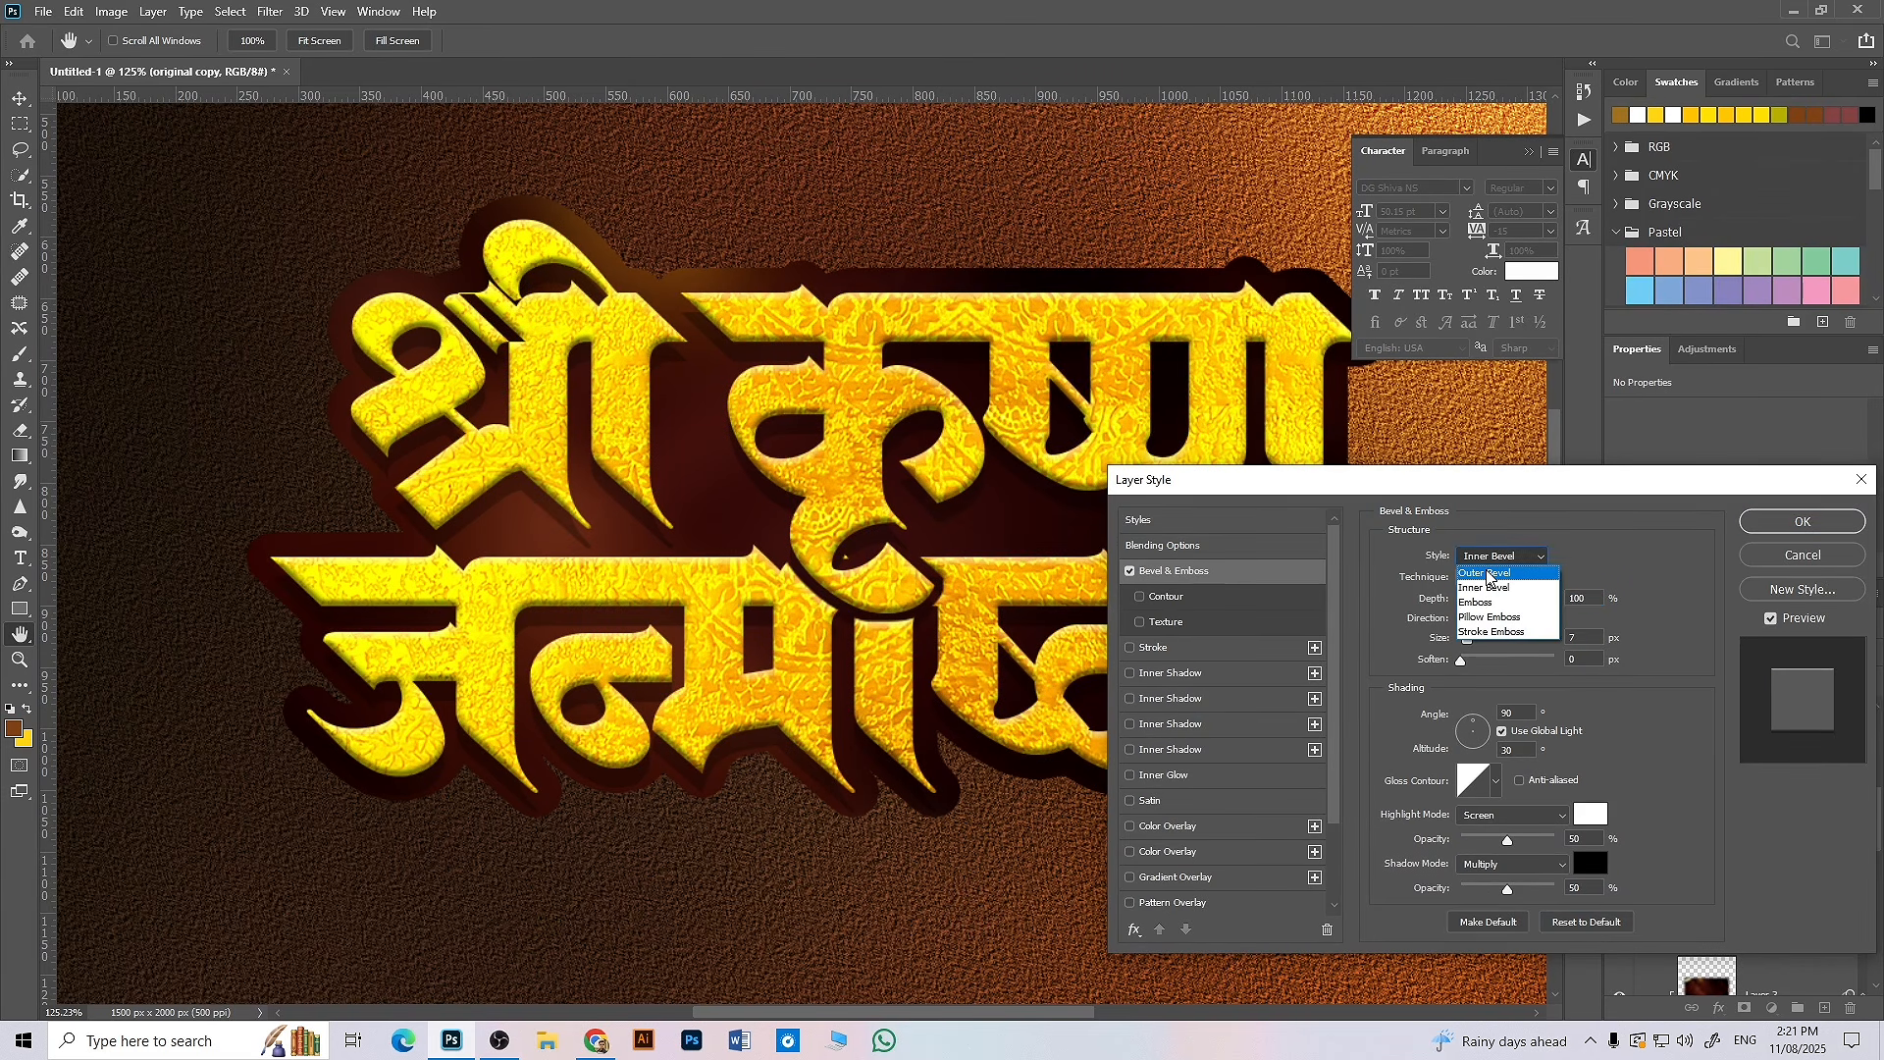
left_click(1488, 573)
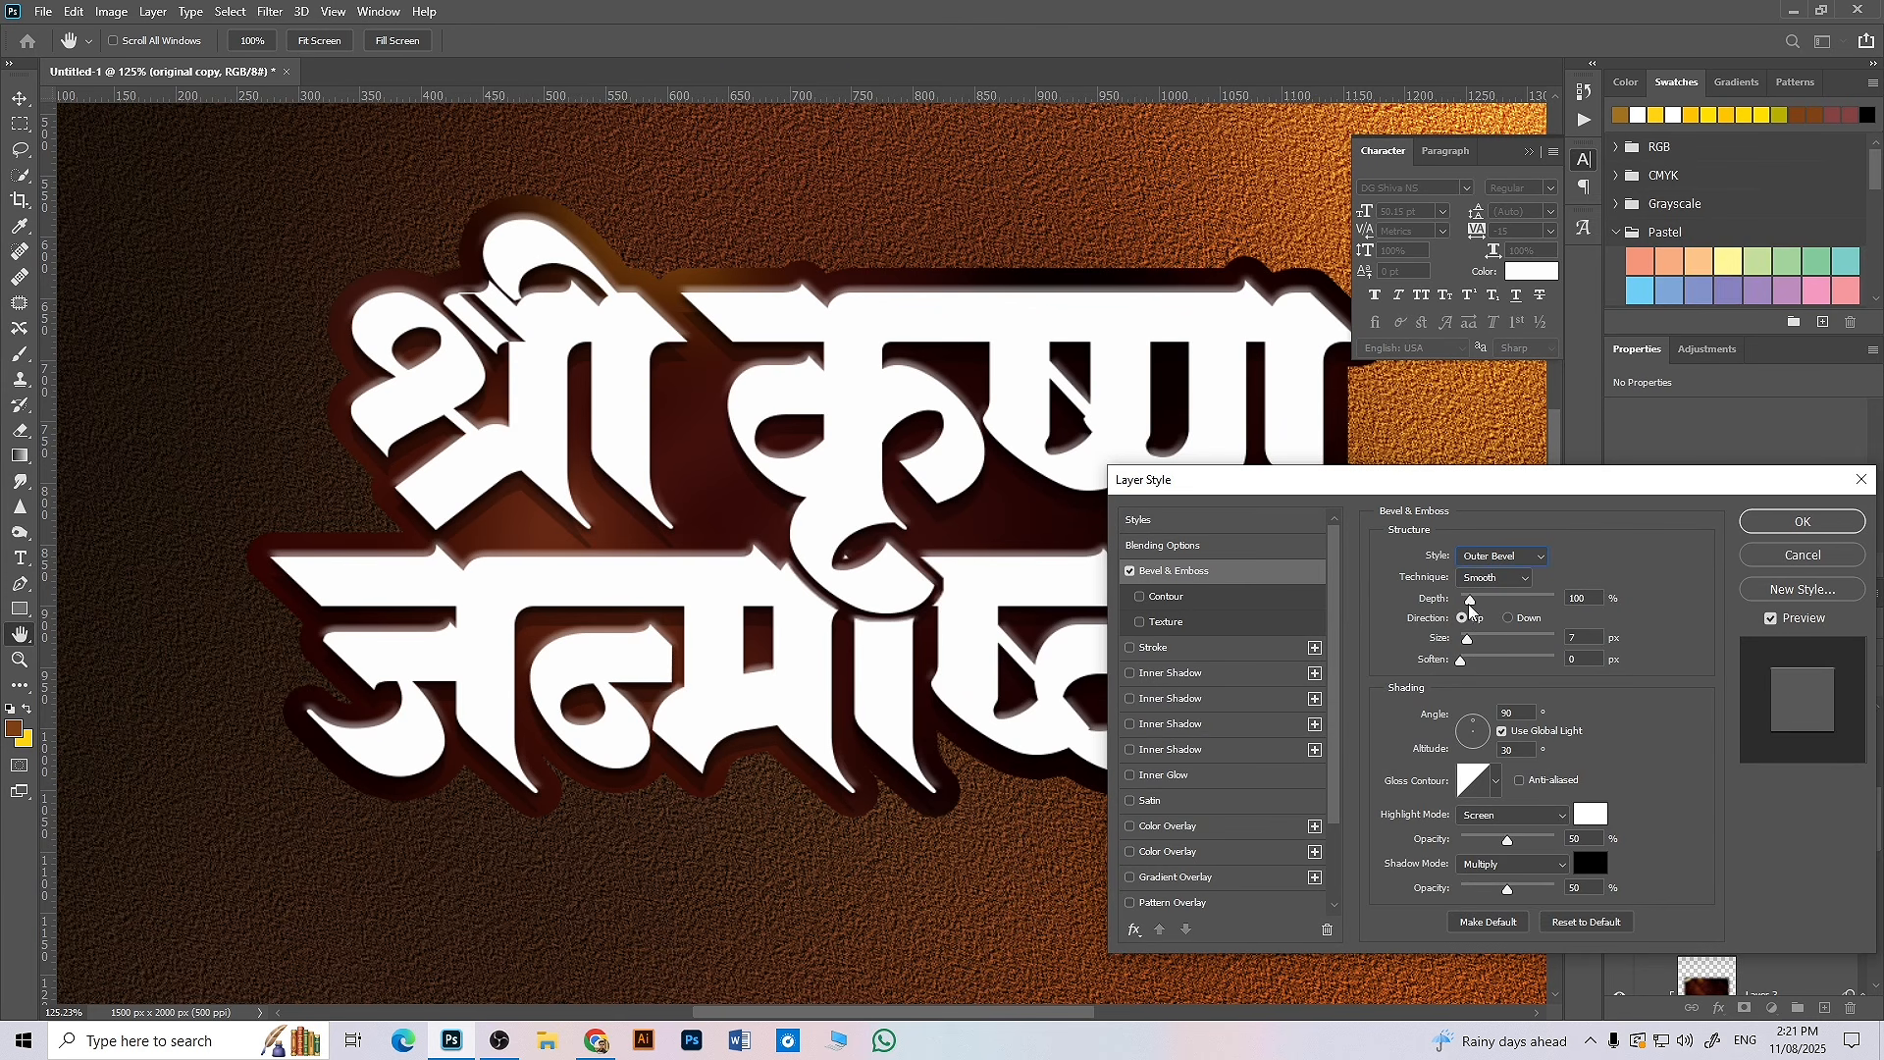
left_click_drag(1480, 602, 1515, 595)
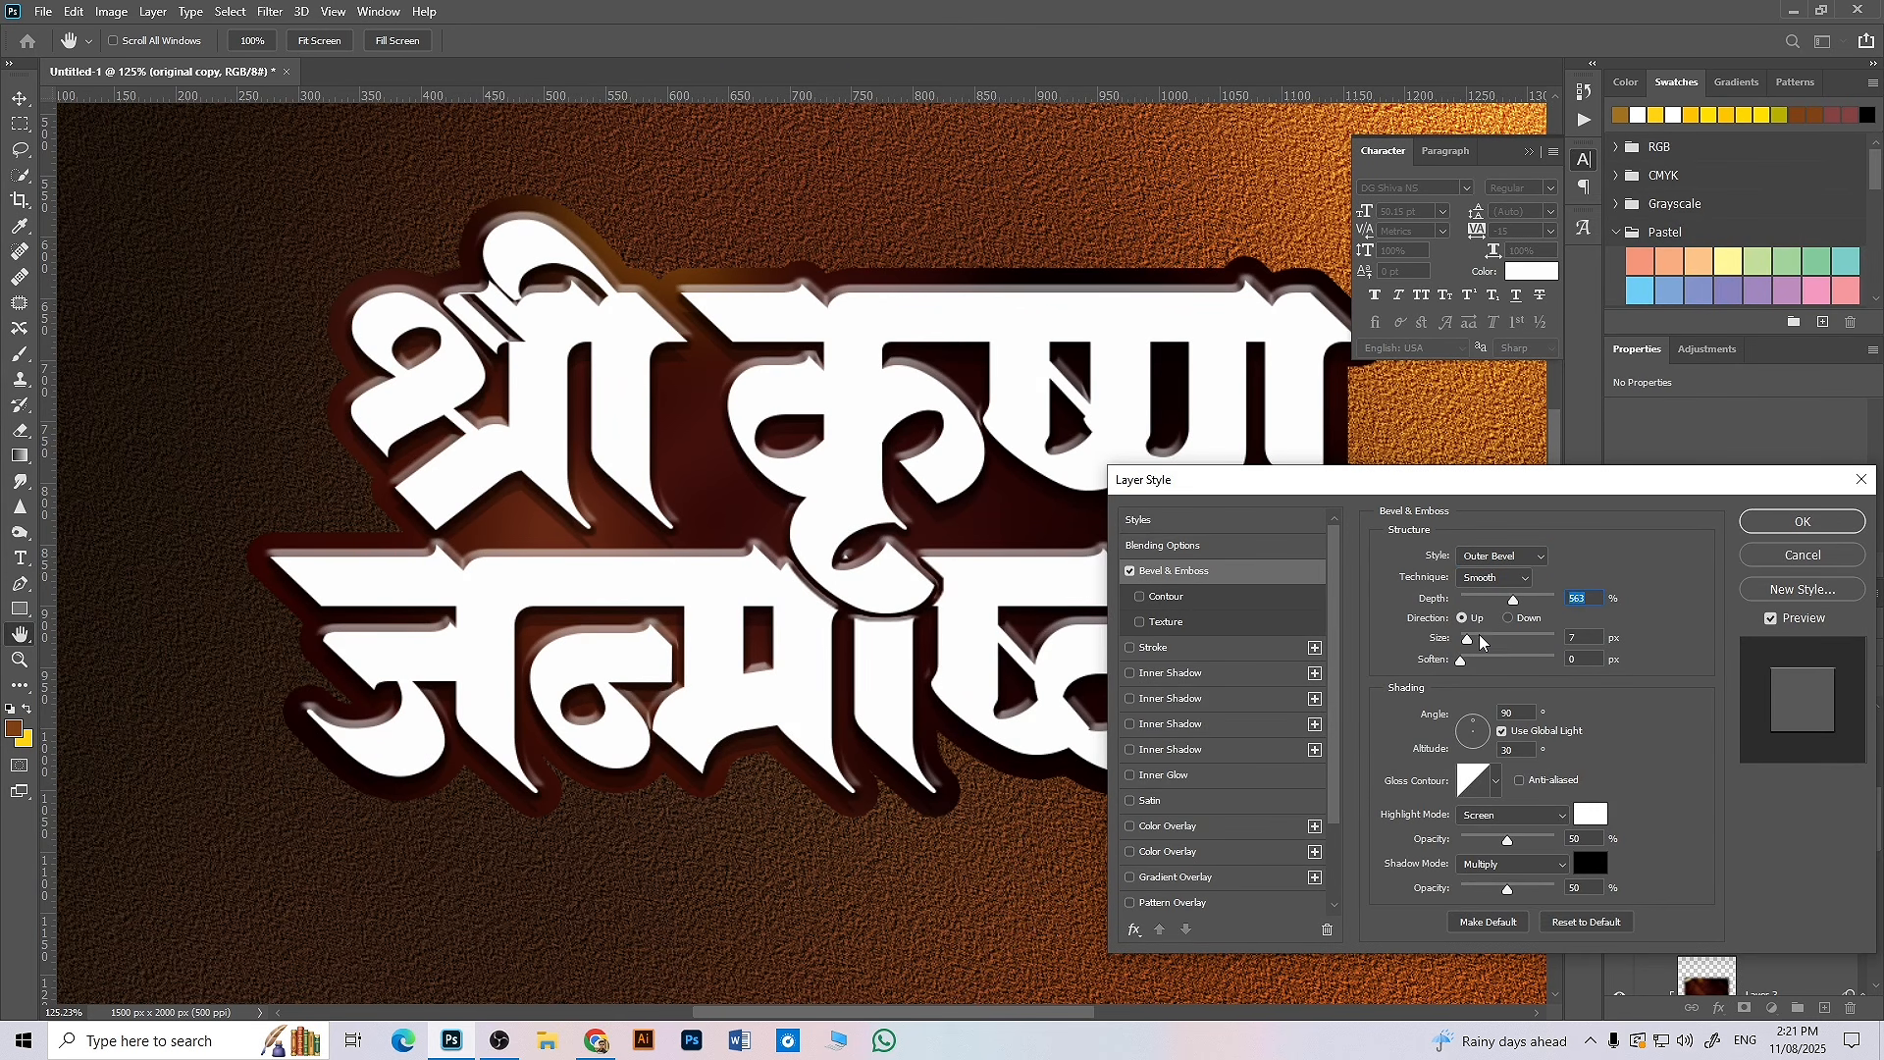
left_click_drag(1483, 643, 1471, 637)
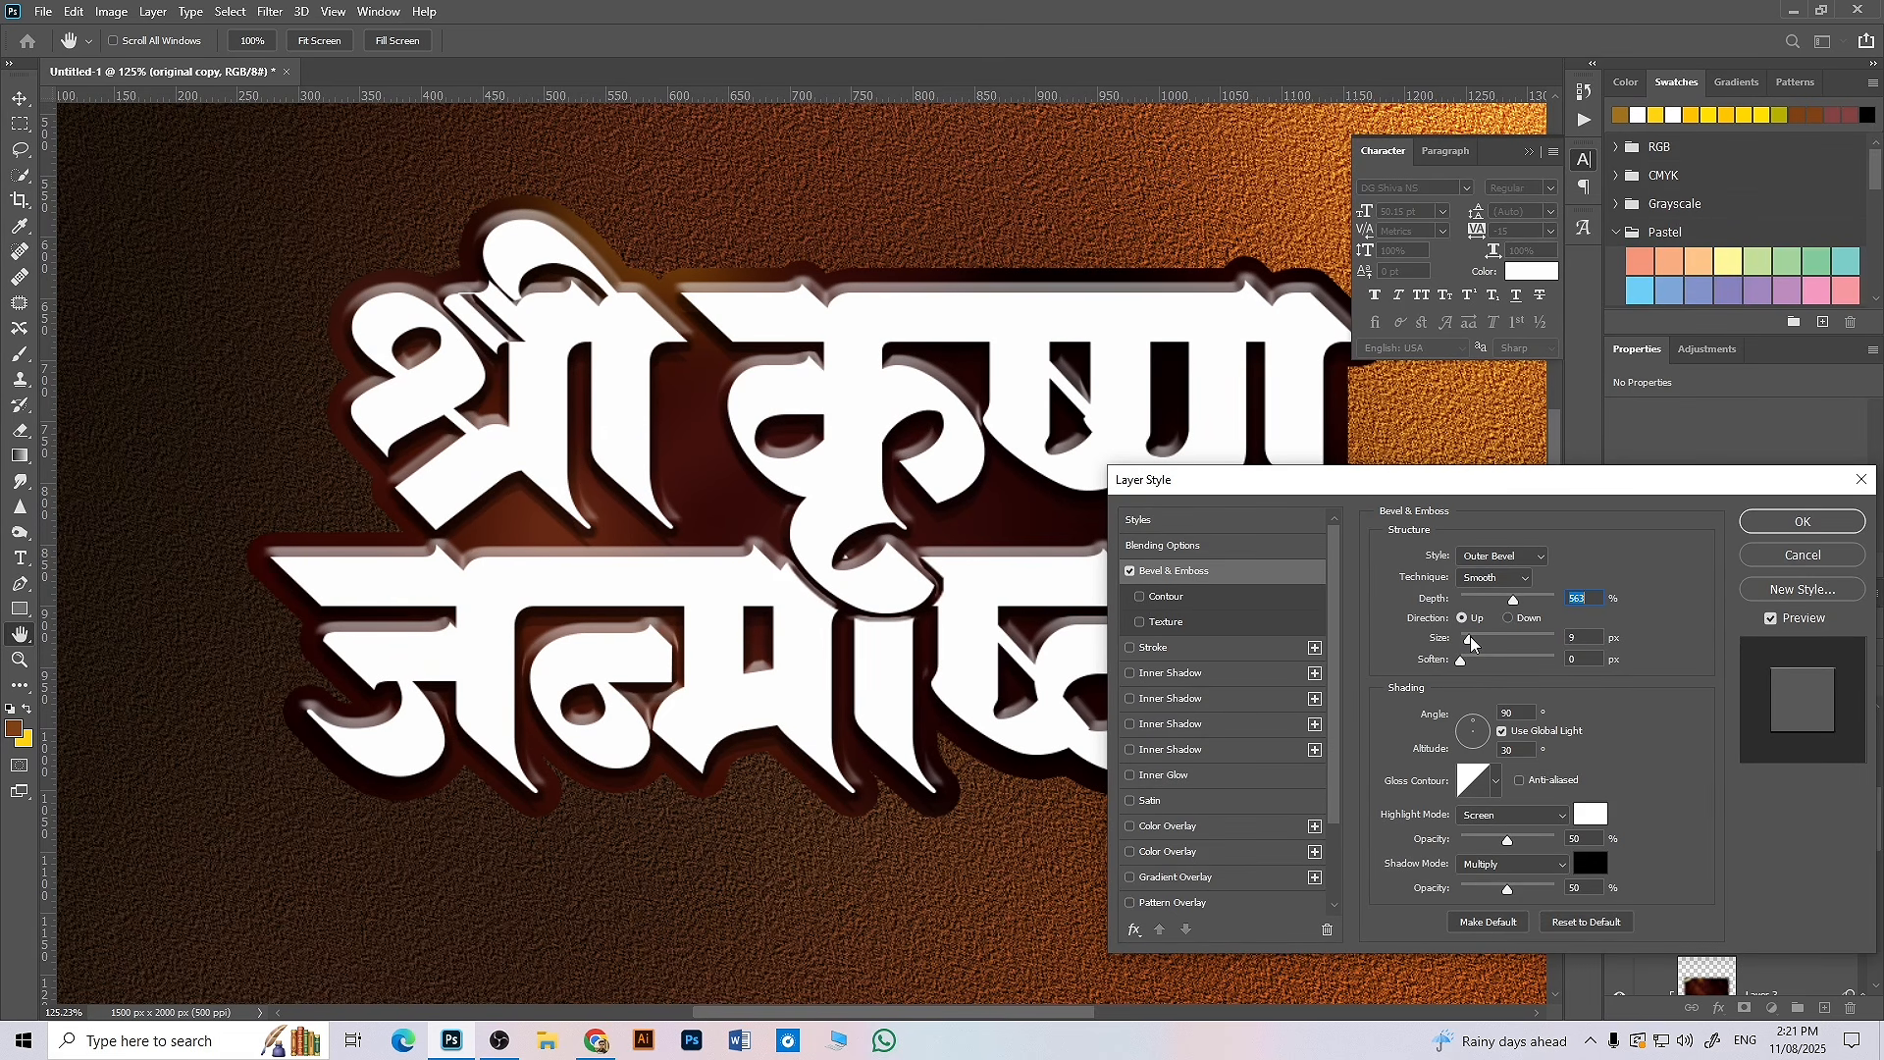
left_click(1470, 637)
- Try the cone-shaped gloss contour on the bevel, and settle on the deep cove-shaped one
left_click(1532, 752)
left_click(1492, 785)
left_click(1409, 827)
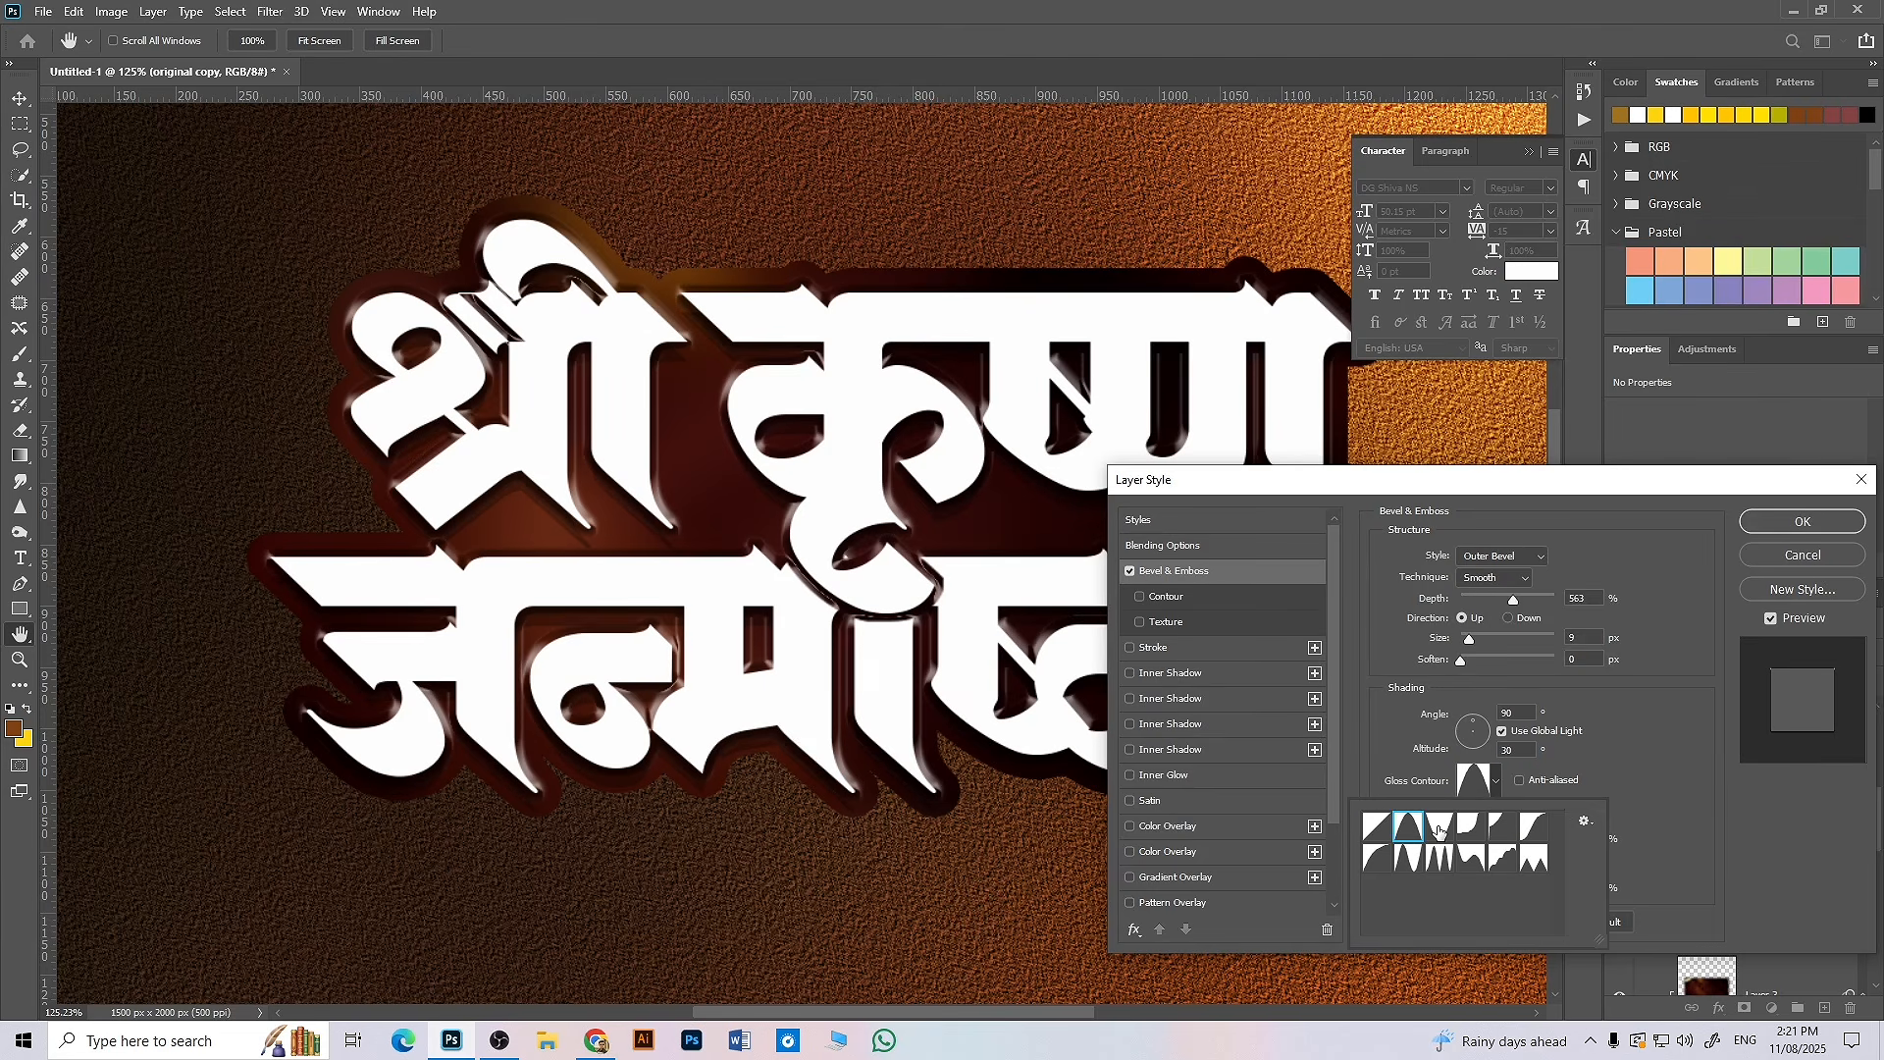
left_click(1474, 828)
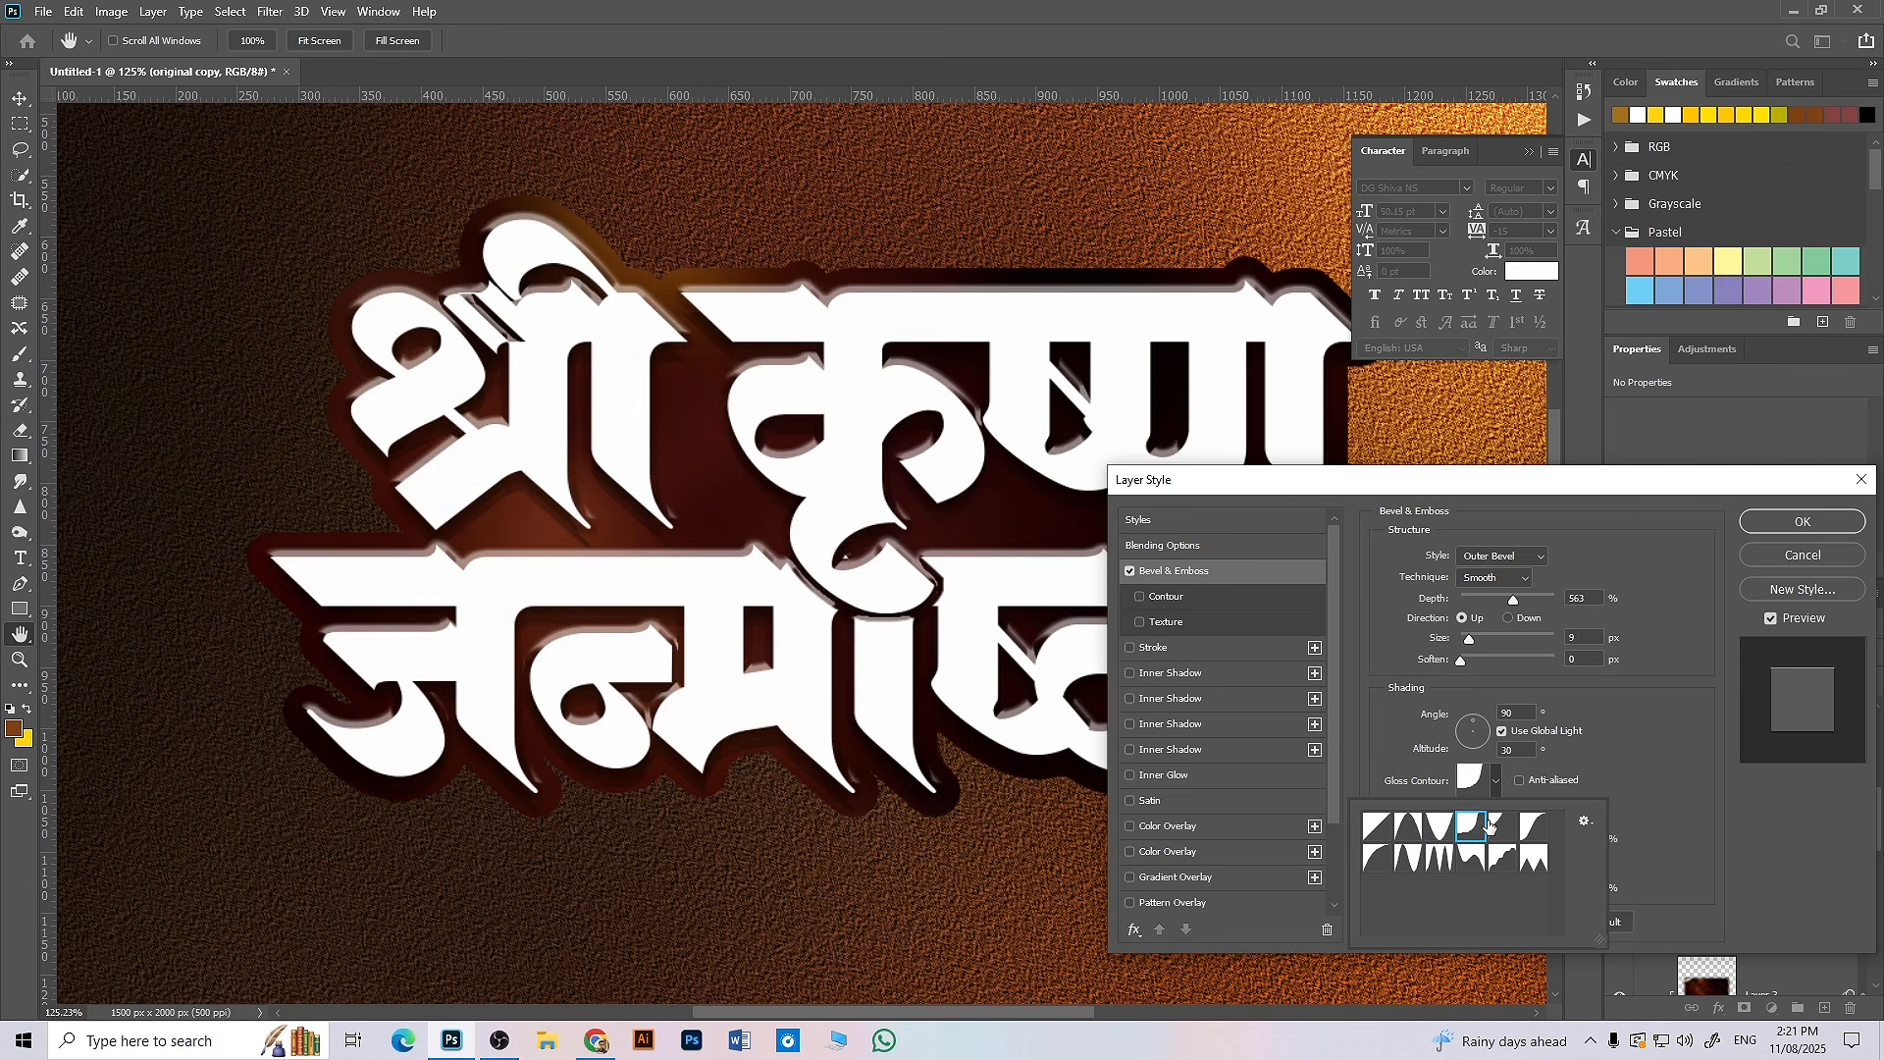
left_click(1649, 751)
- Set the bevel's highlight colour to orange #eb8307 and its highlight mode to Color Dodge
left_click(1592, 817)
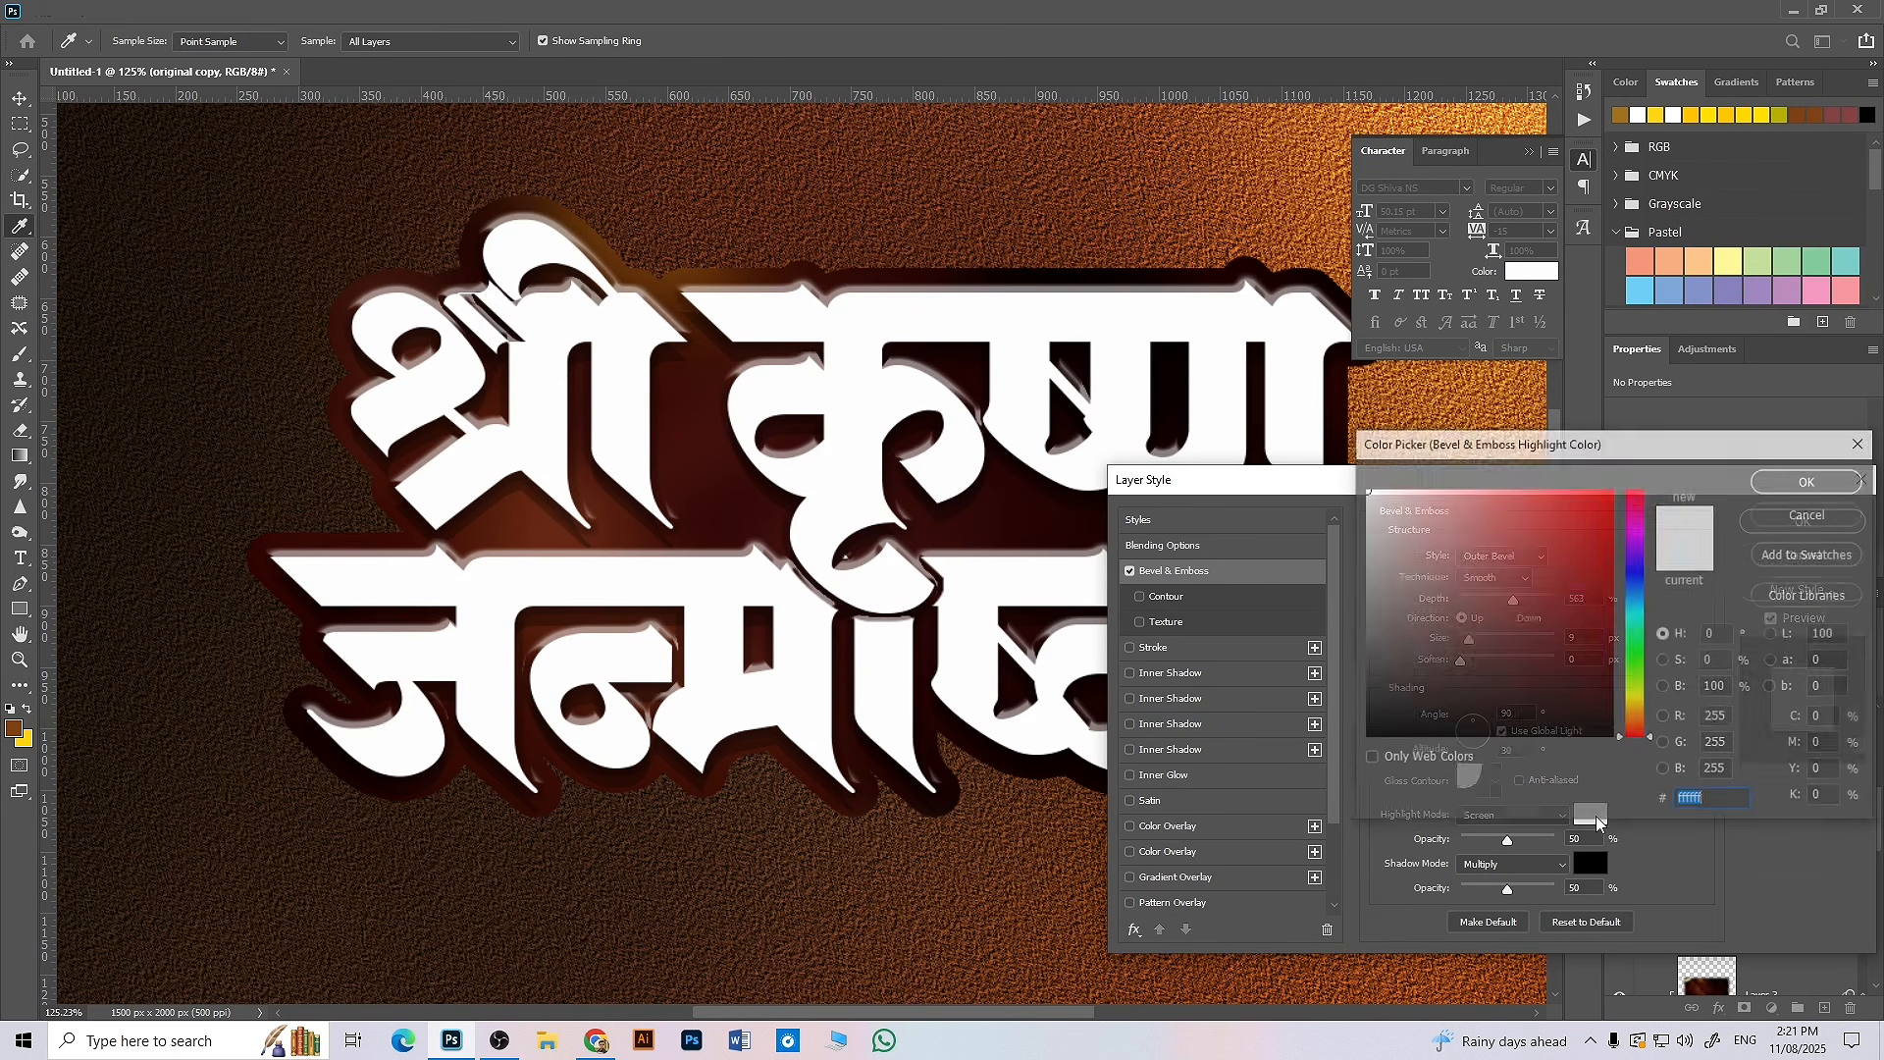
left_click(988, 535)
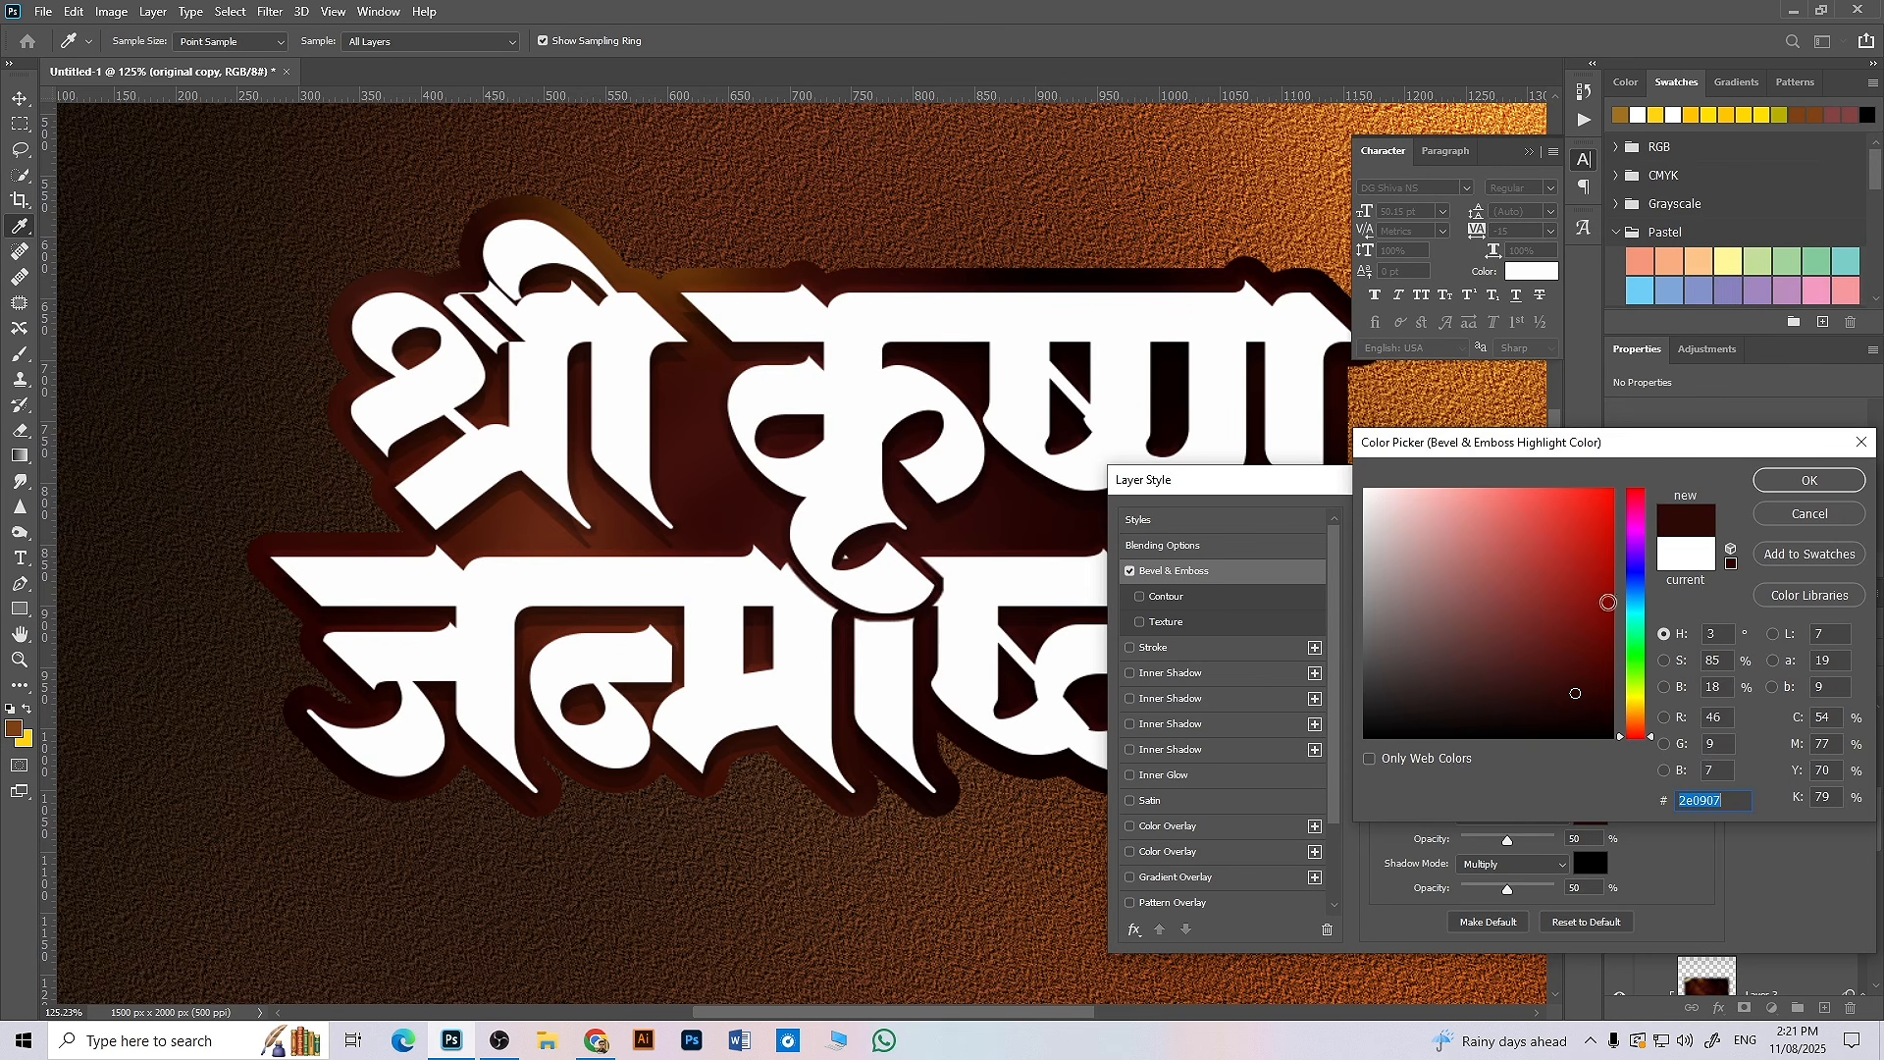
left_click(1638, 717)
left_click(1606, 508)
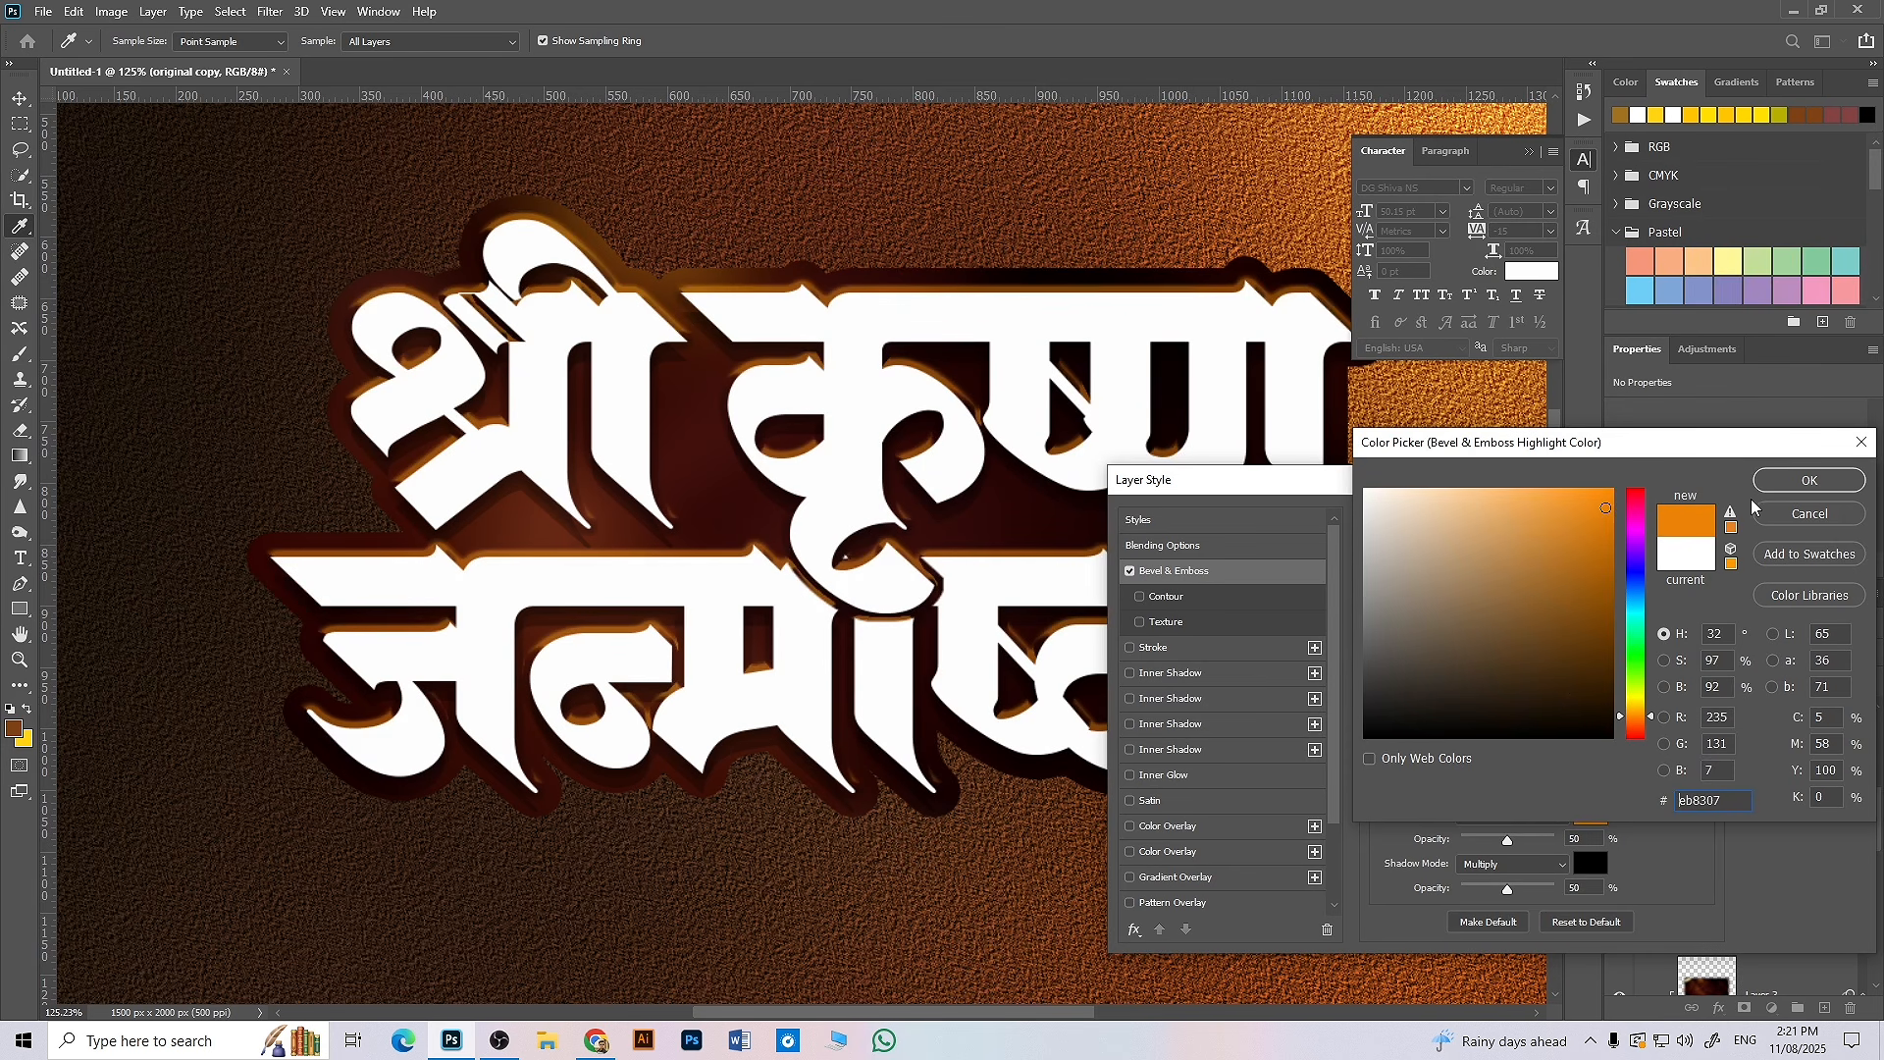
left_click(1809, 480)
left_click(1521, 816)
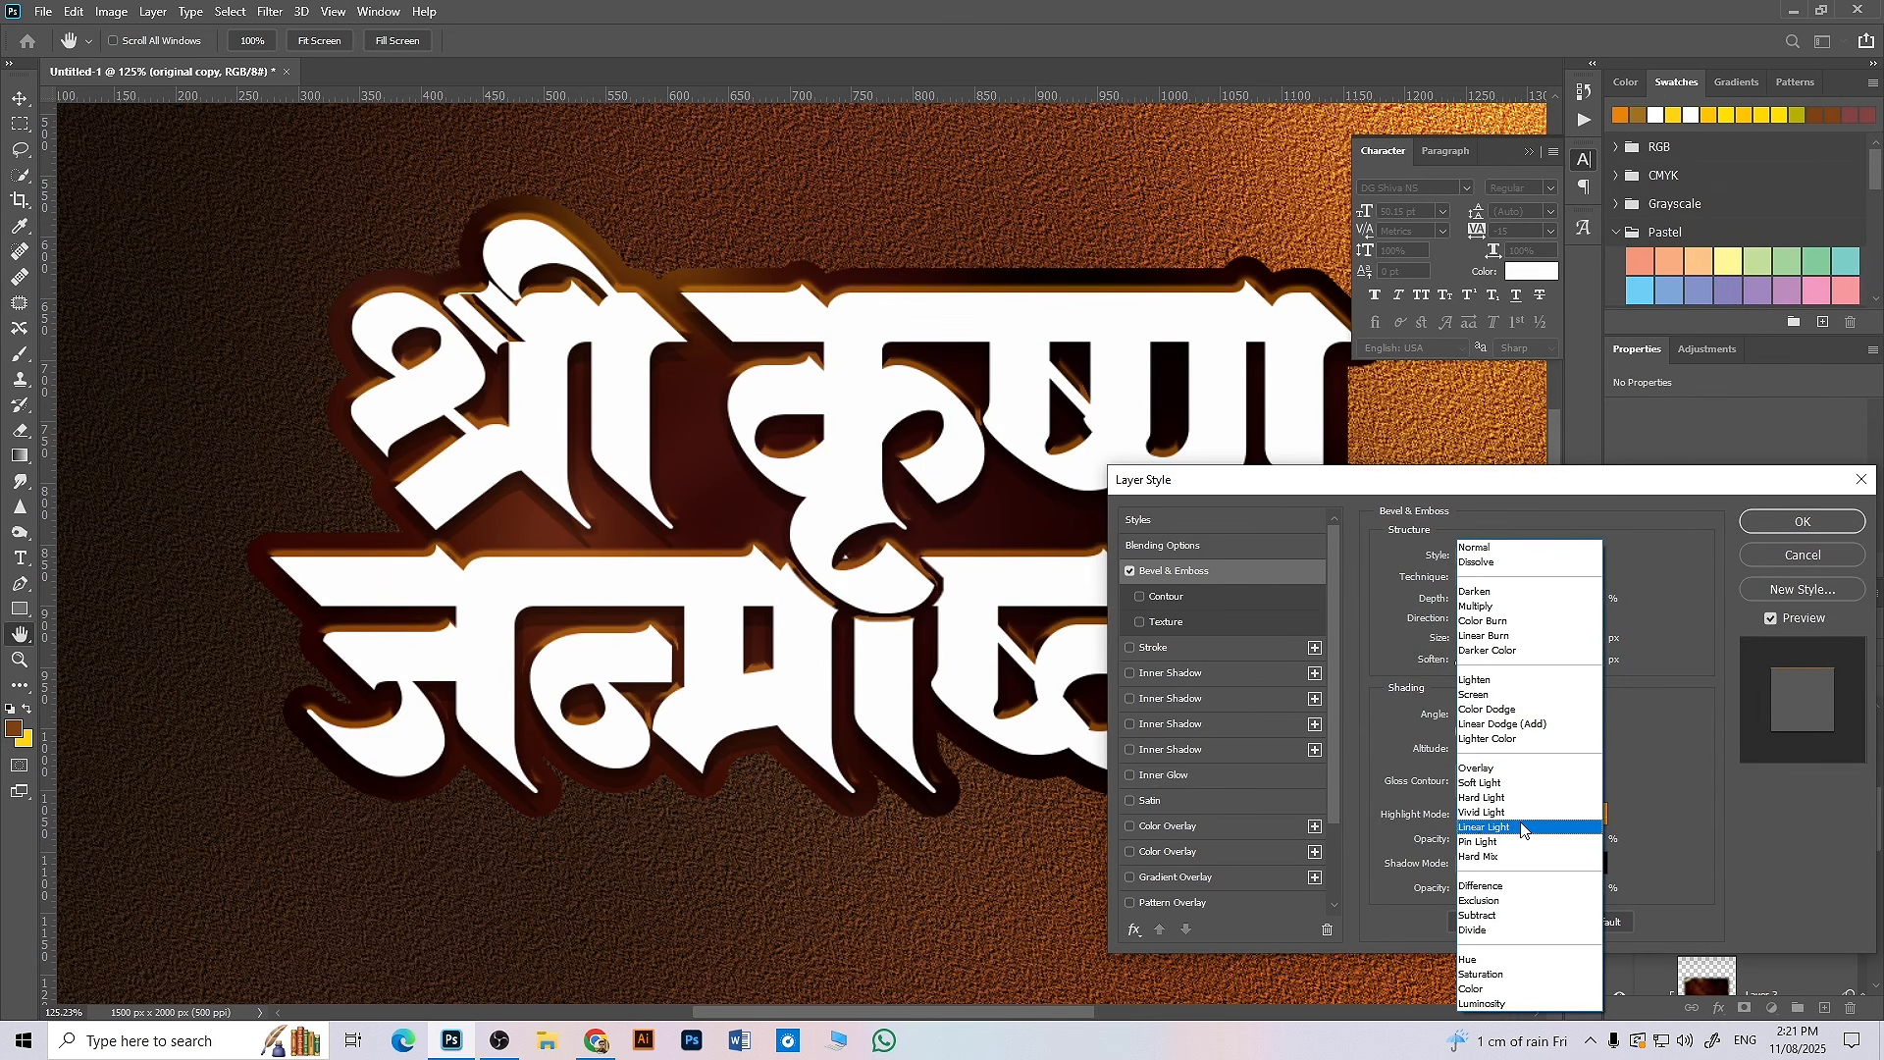
left_click(1504, 711)
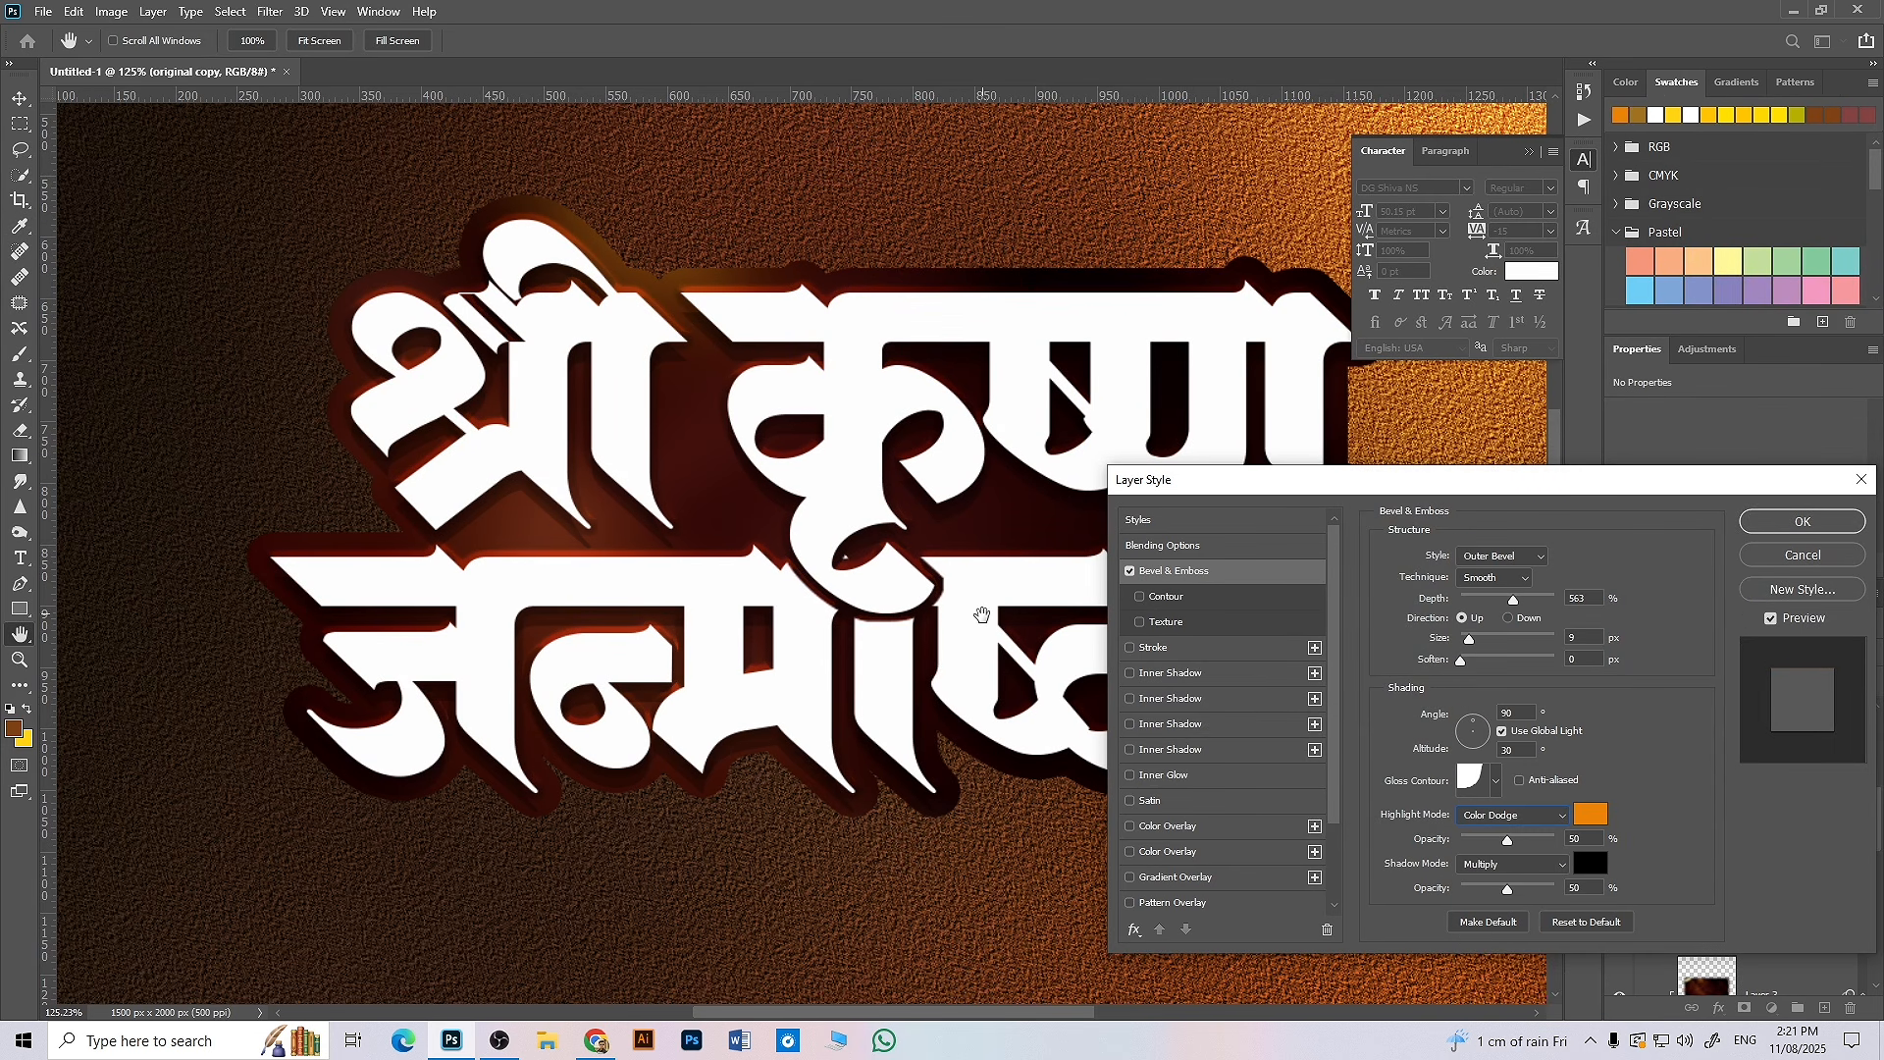
- Set the bevel size to 16 px and apply the layer style to the title group
left_click_drag(1453, 645, 1475, 636)
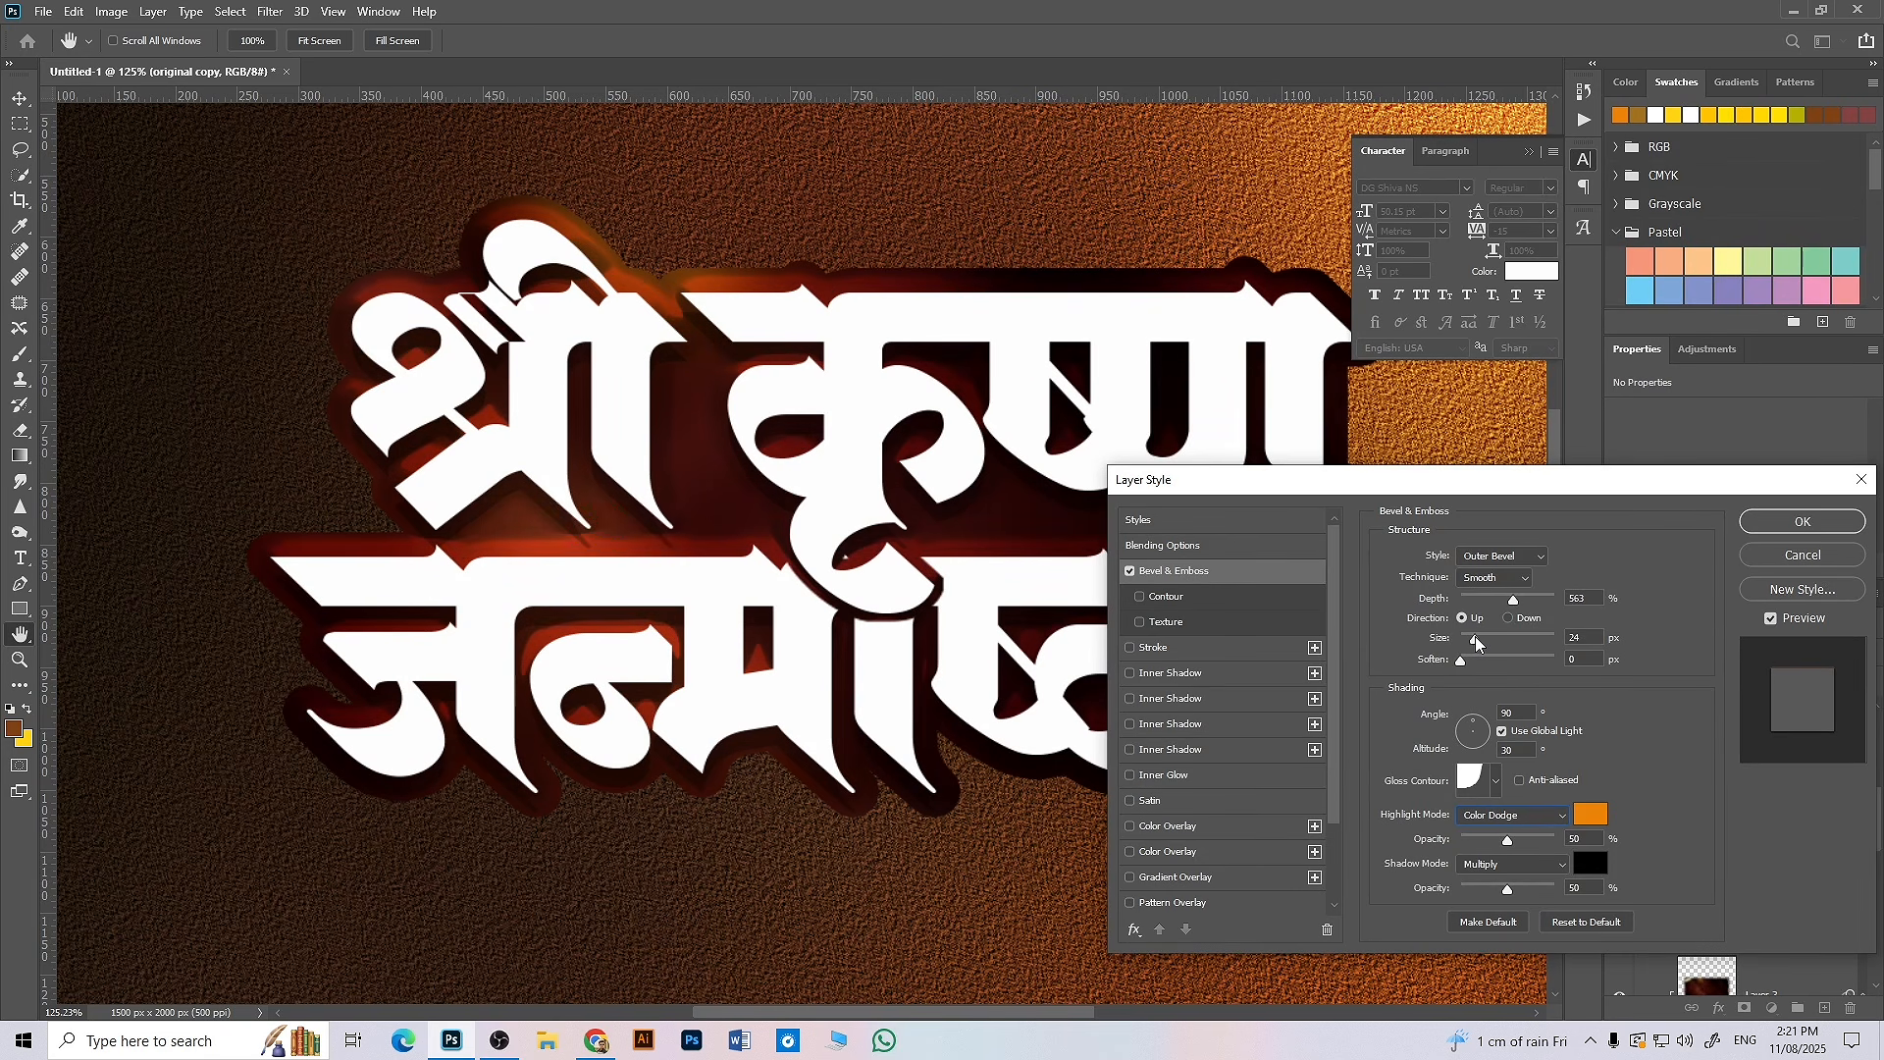
left_click(1474, 636)
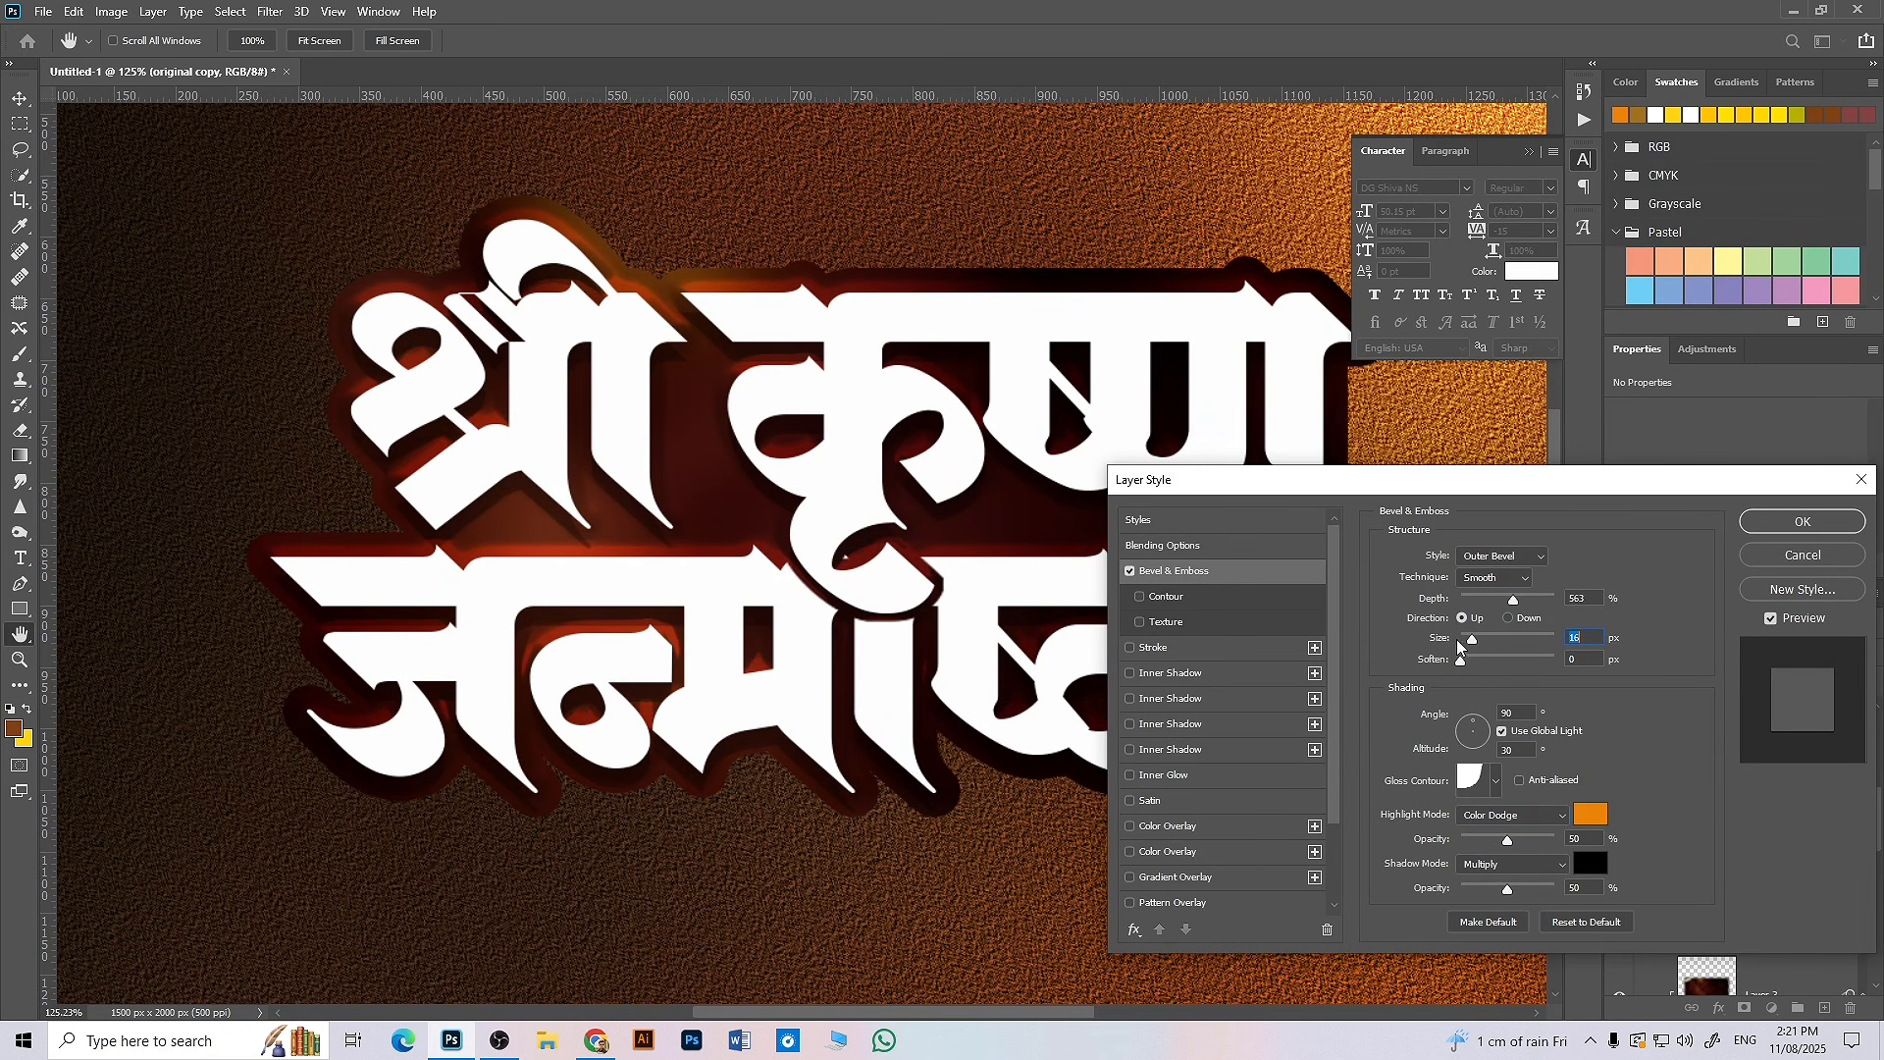
left_click(1803, 521)
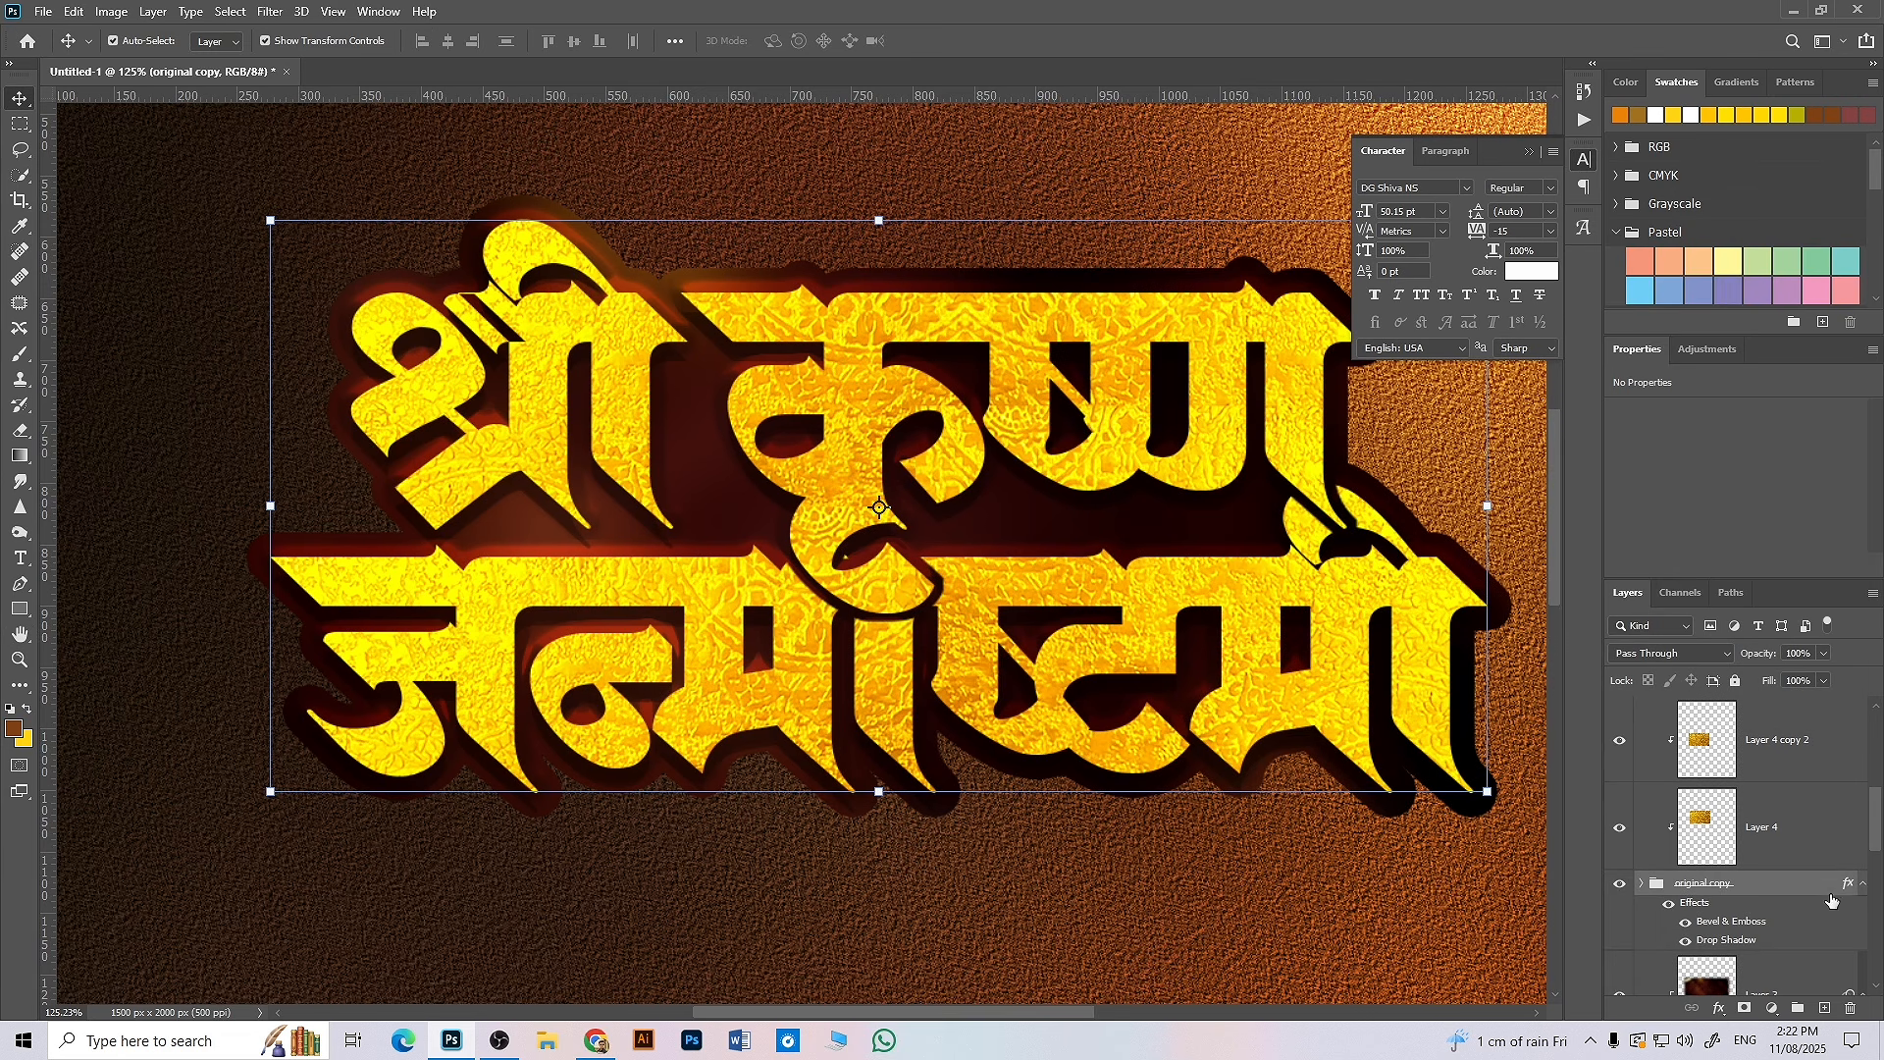
- Add an Inner Glow to the title group, reset it to its default settings and set its blend mode to Color Dodge
left_click(1719, 1011)
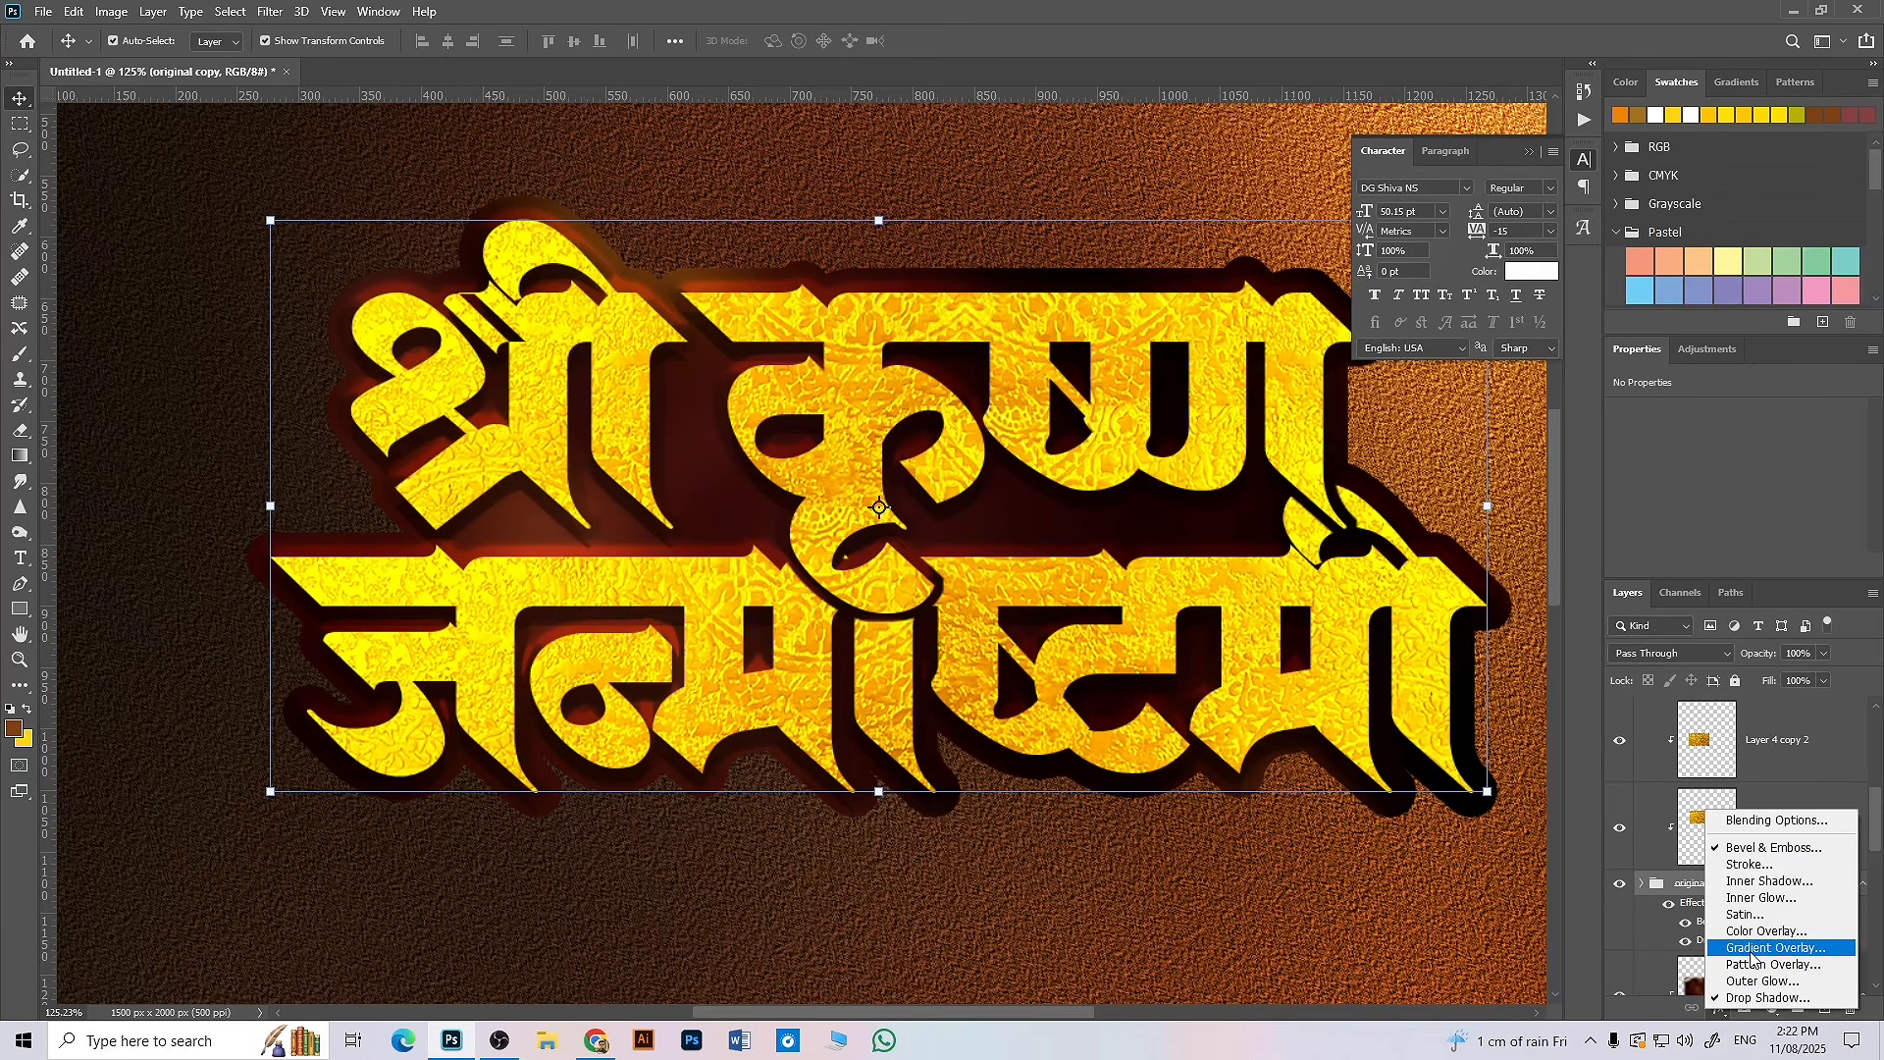
left_click(1760, 899)
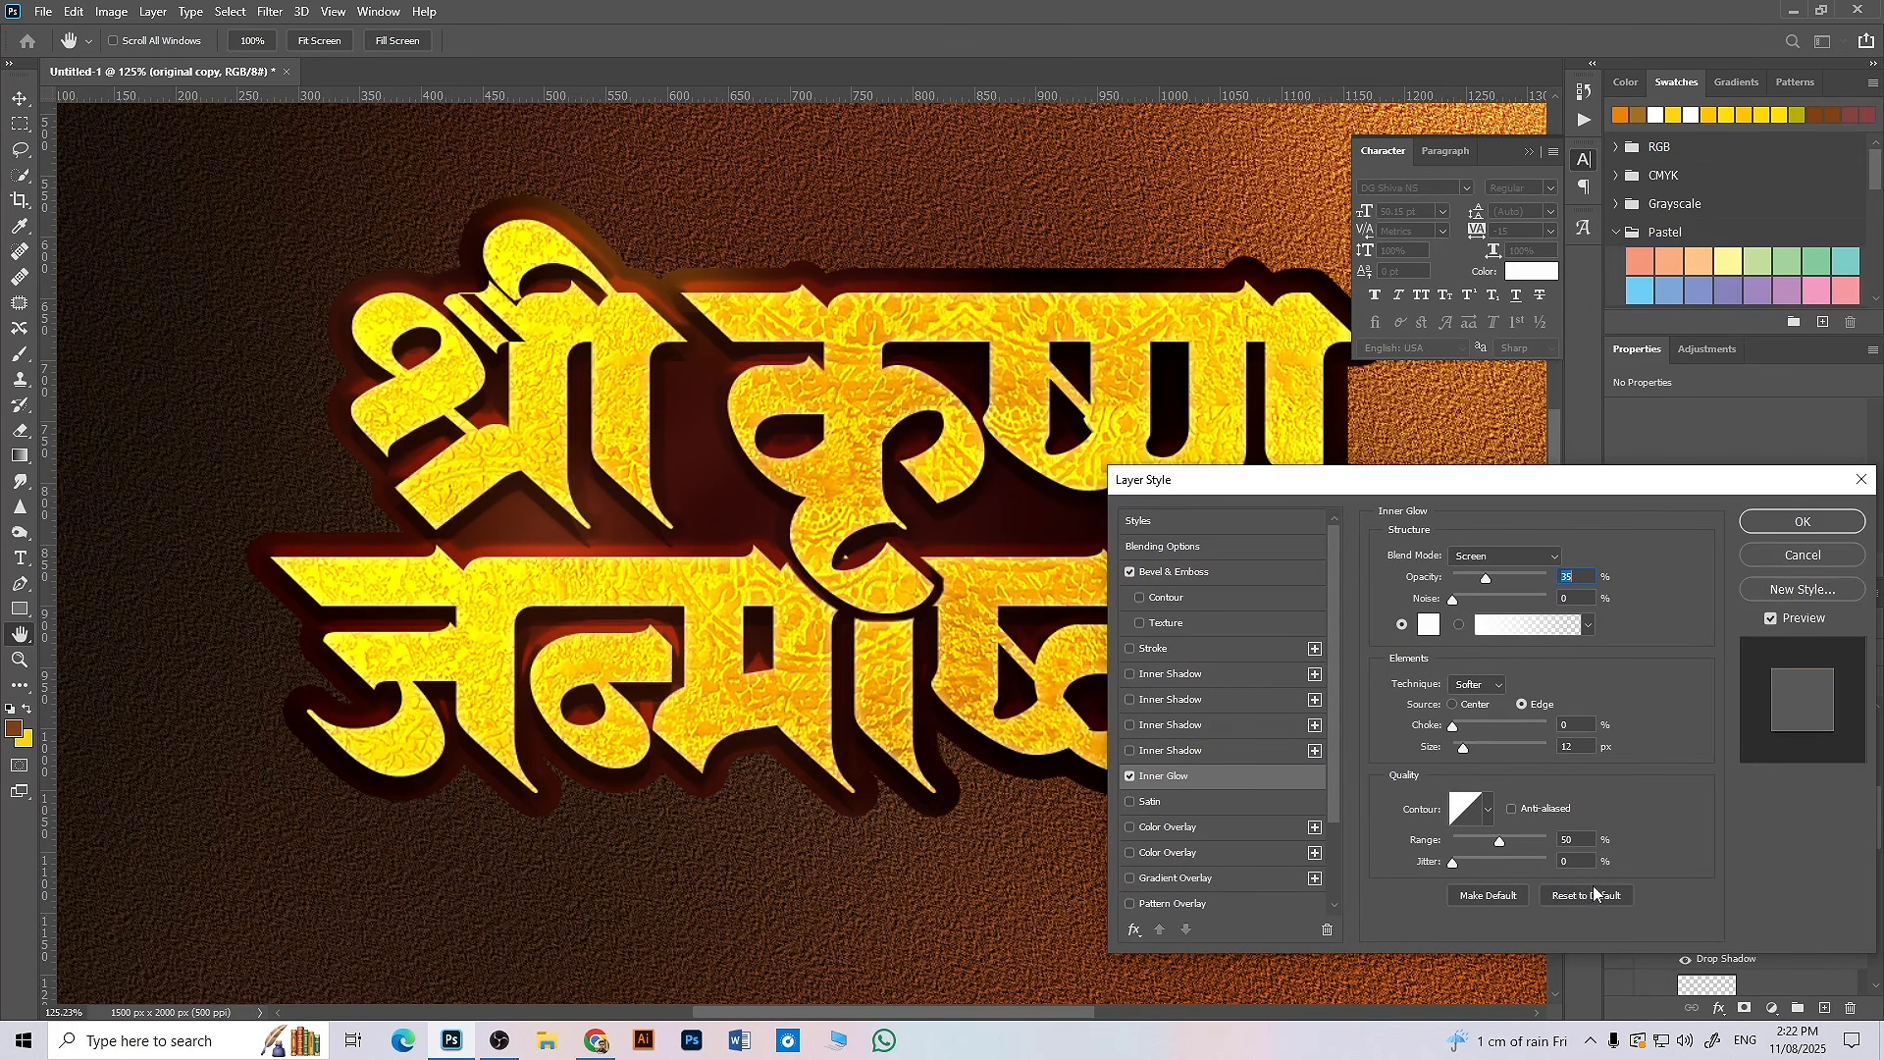
left_click(1586, 897)
left_click(1503, 556)
left_click(1501, 706)
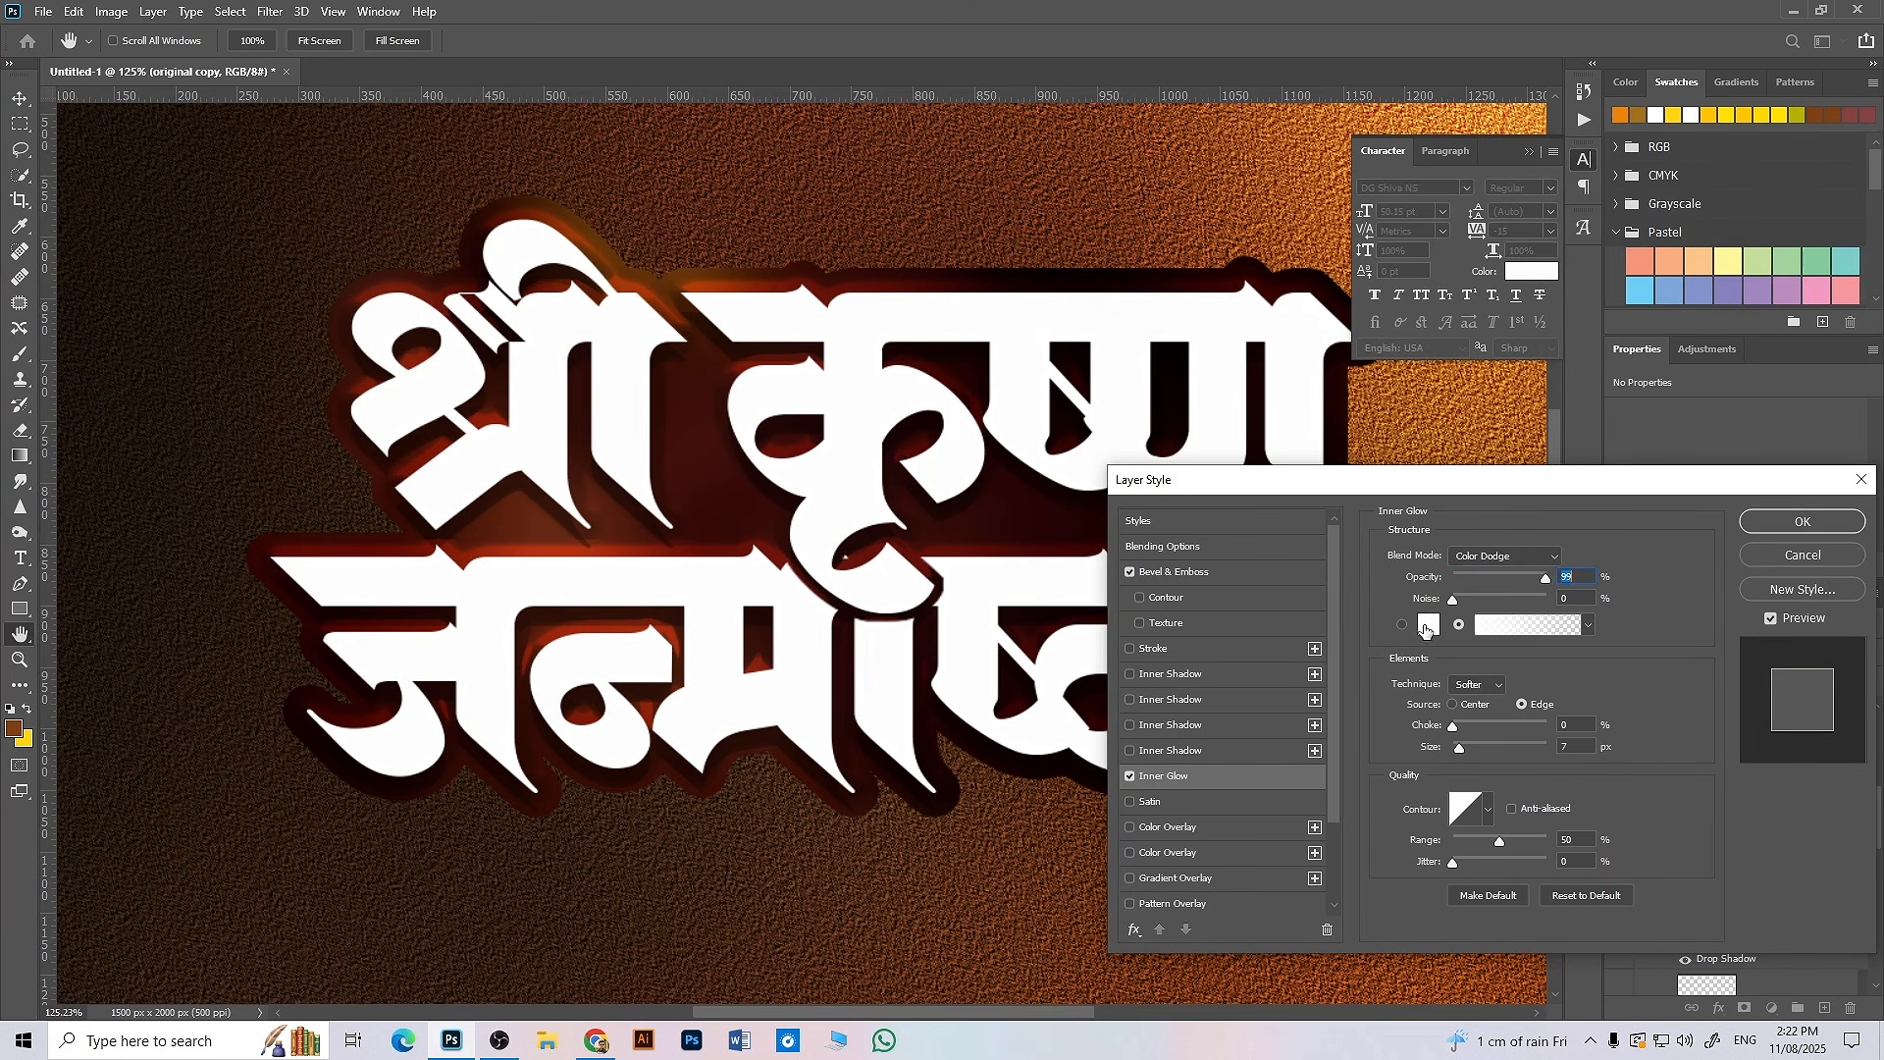
- Set the inner glow's colour to very dark red #1e0808
left_click(1428, 625)
left_click(1550, 710)
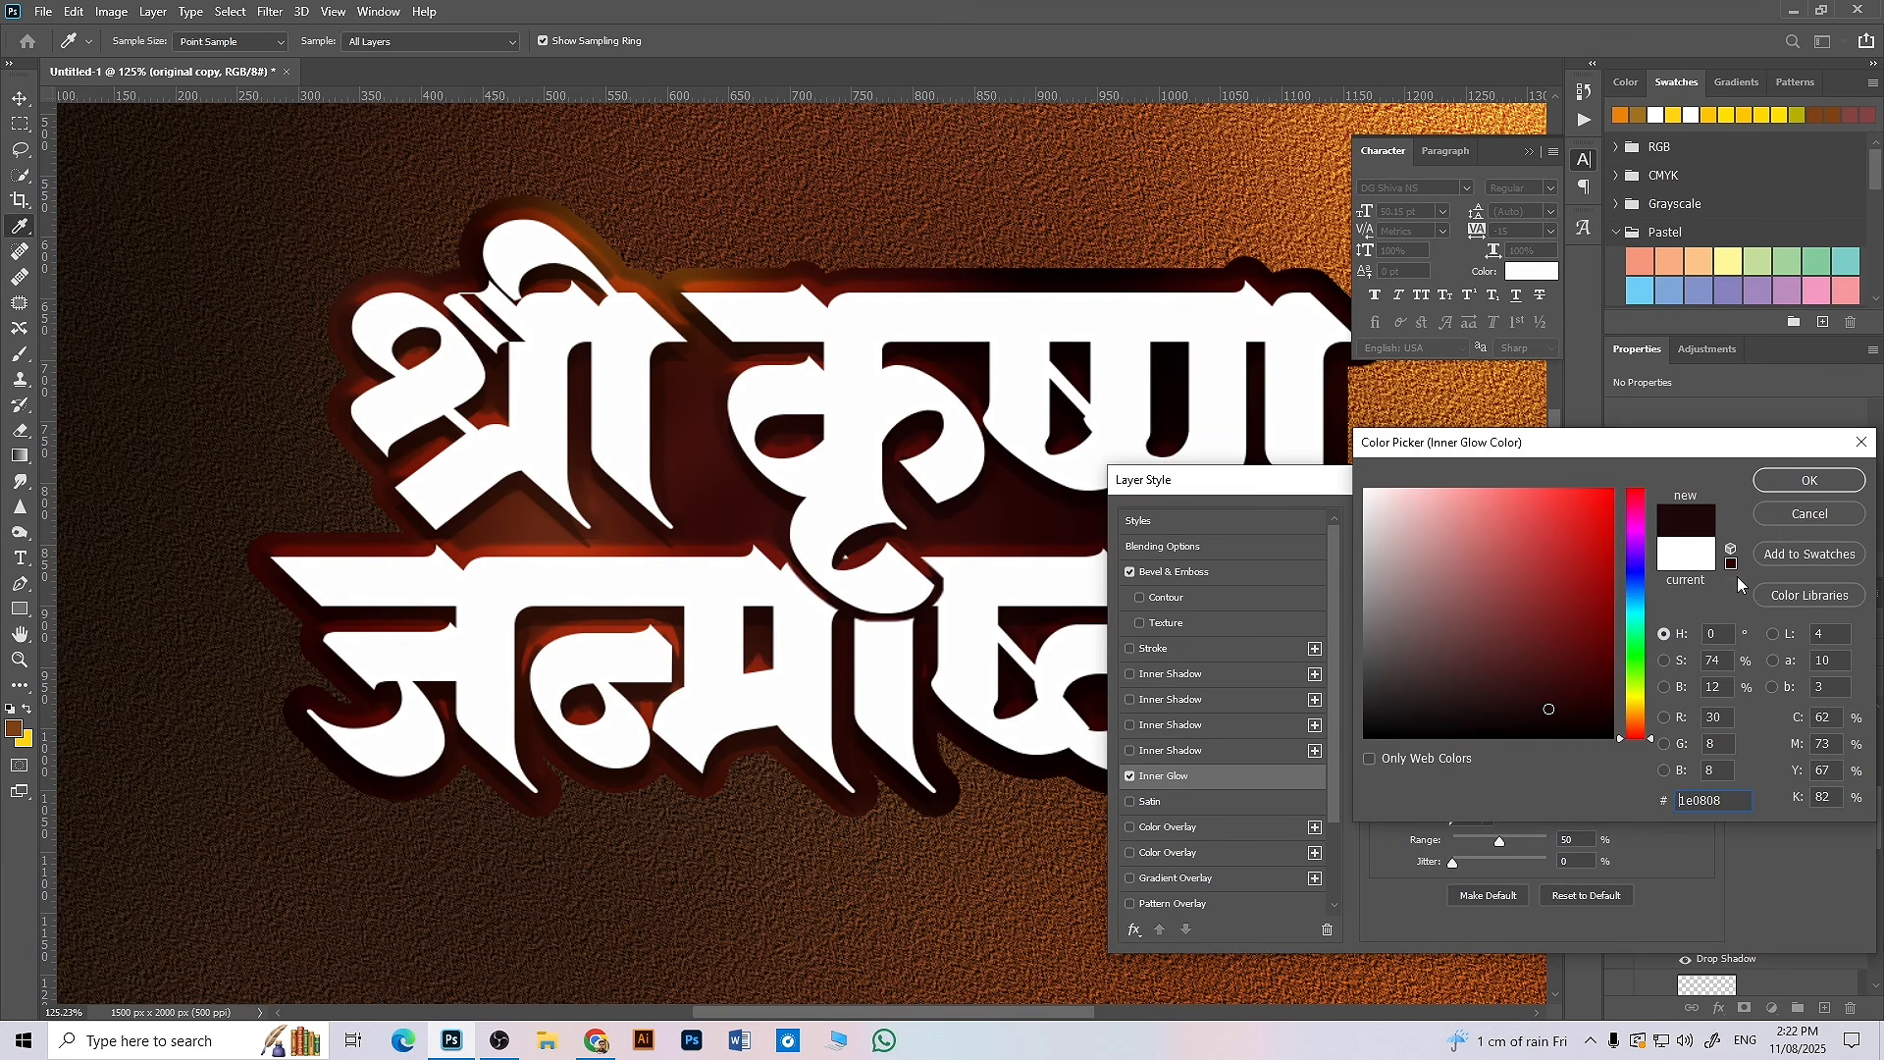
left_click(1786, 487)
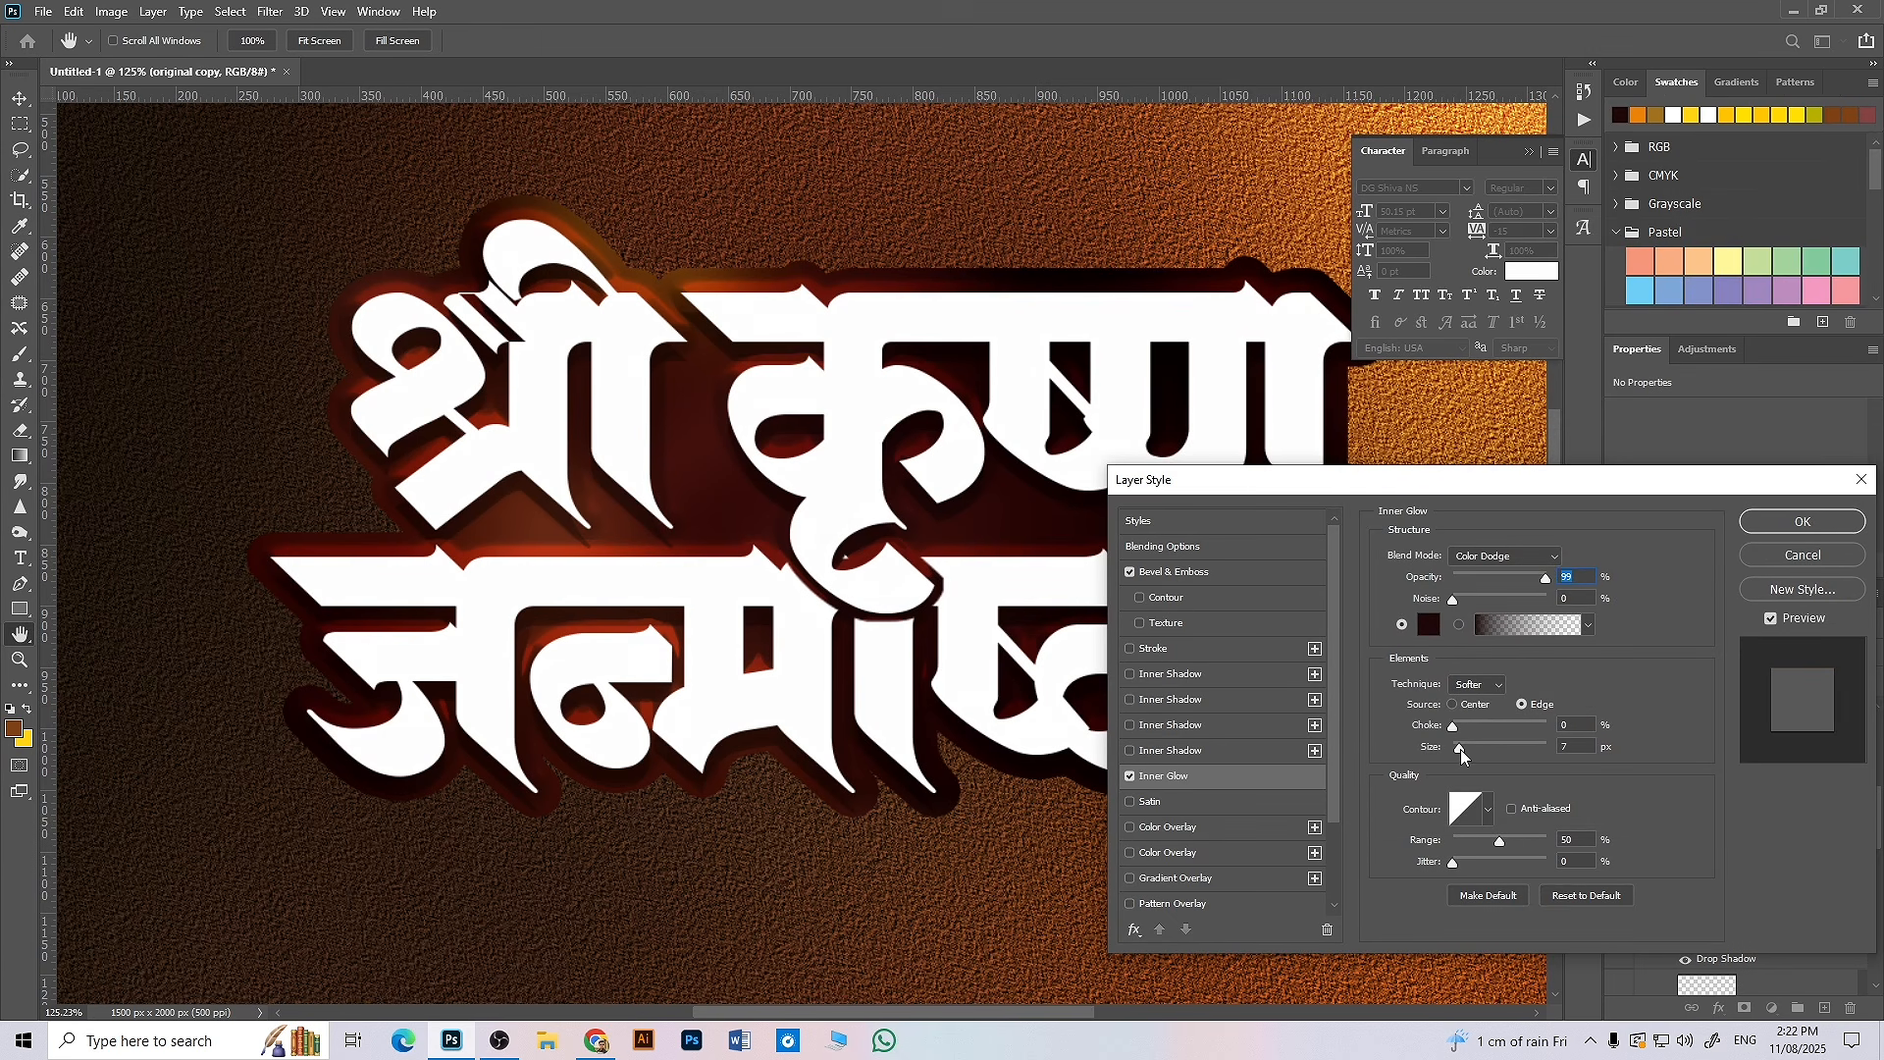
- Set the inner glow's blend mode to Normal, its size to 10 px and its choke to 14%
left_click_drag(1470, 747, 1474, 748)
left_click(1505, 555)
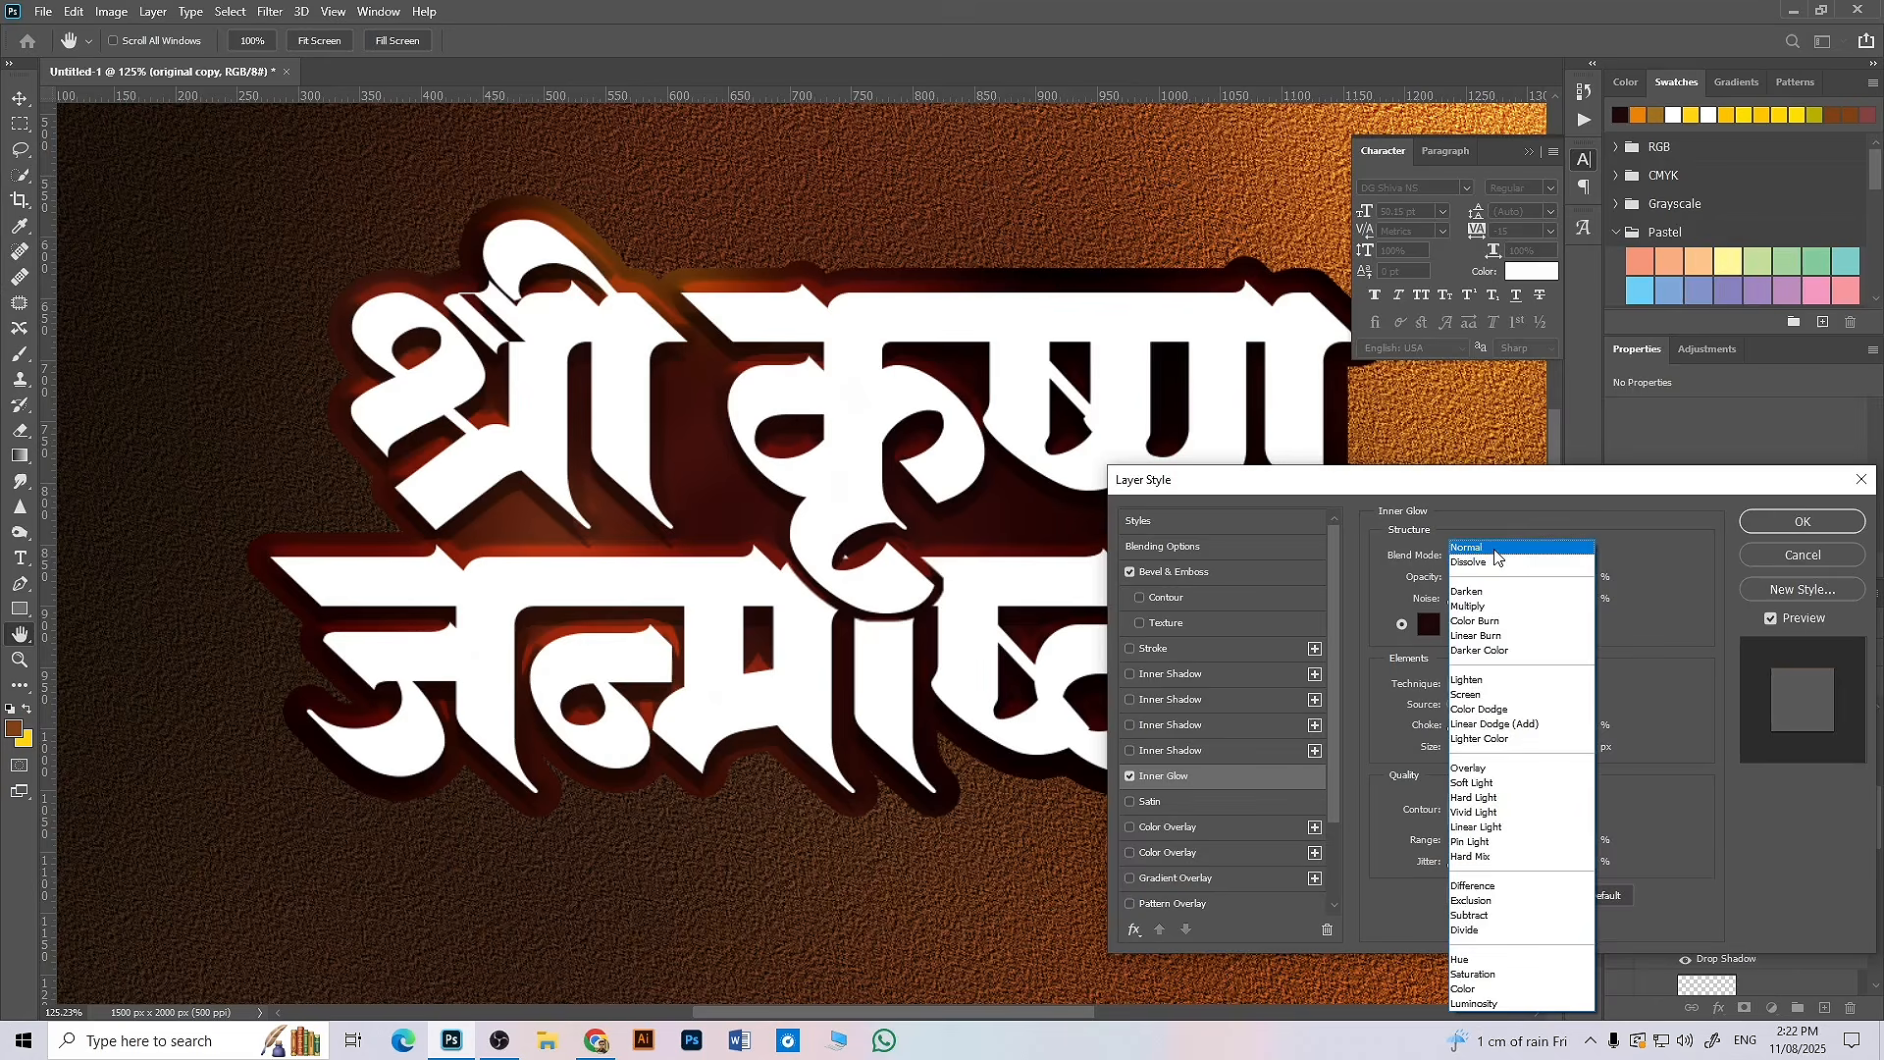
left_click(1477, 546)
left_click(1464, 745)
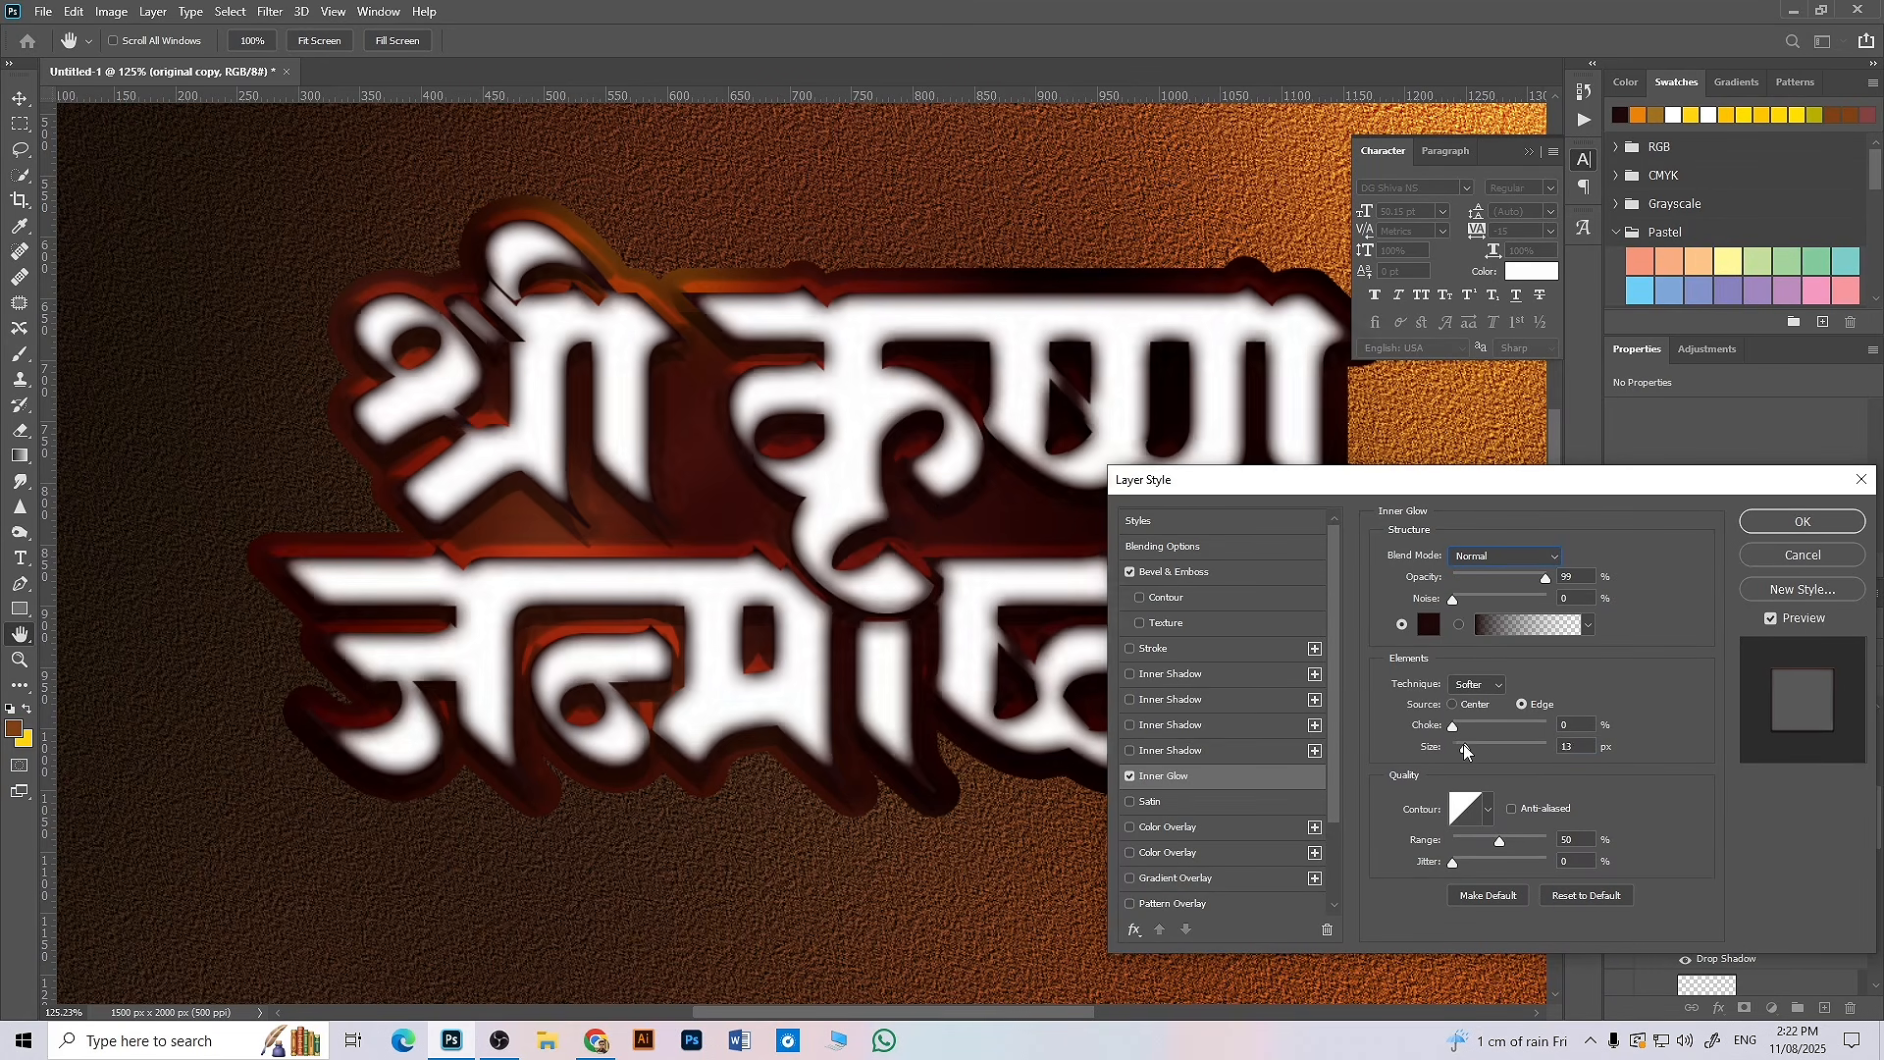
left_click(1462, 726)
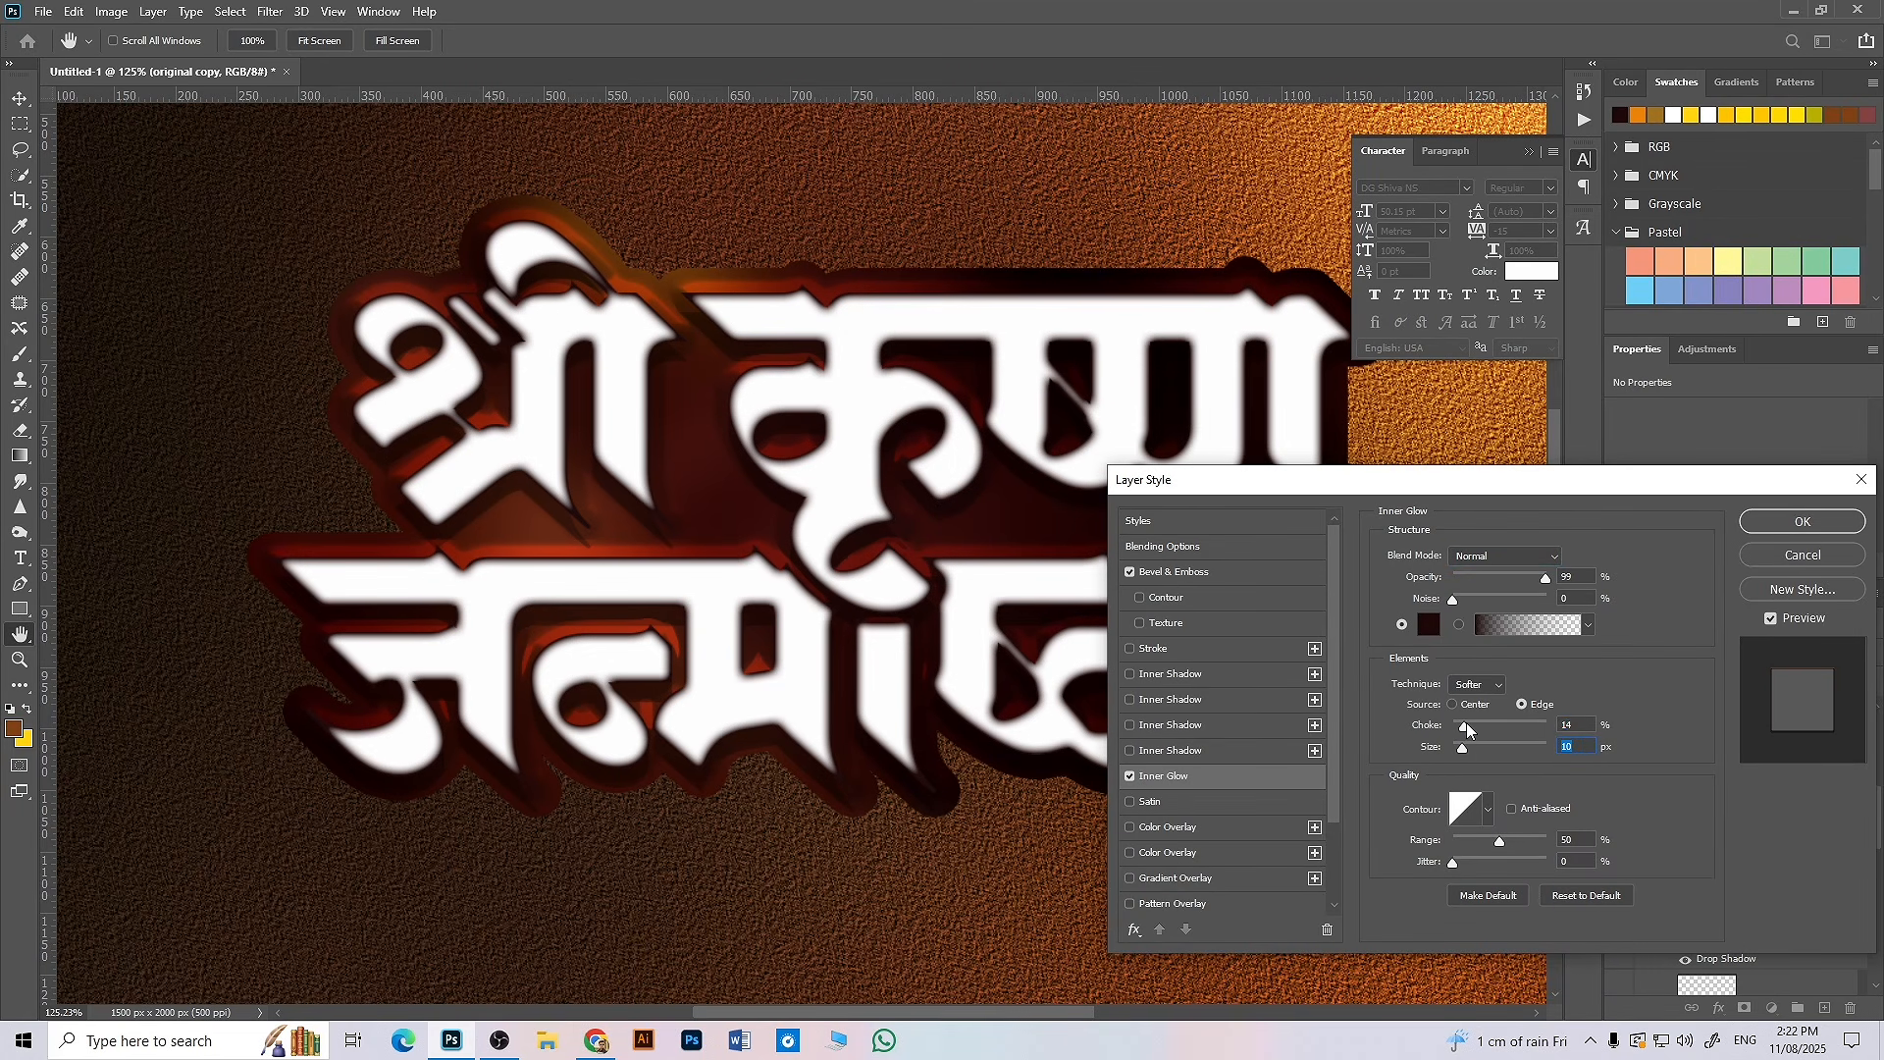
- Set the inner glow's colour to muted red #683c3c and its choke to 63%, keeping the size at 10 px
left_click(1430, 625)
left_click(1469, 637)
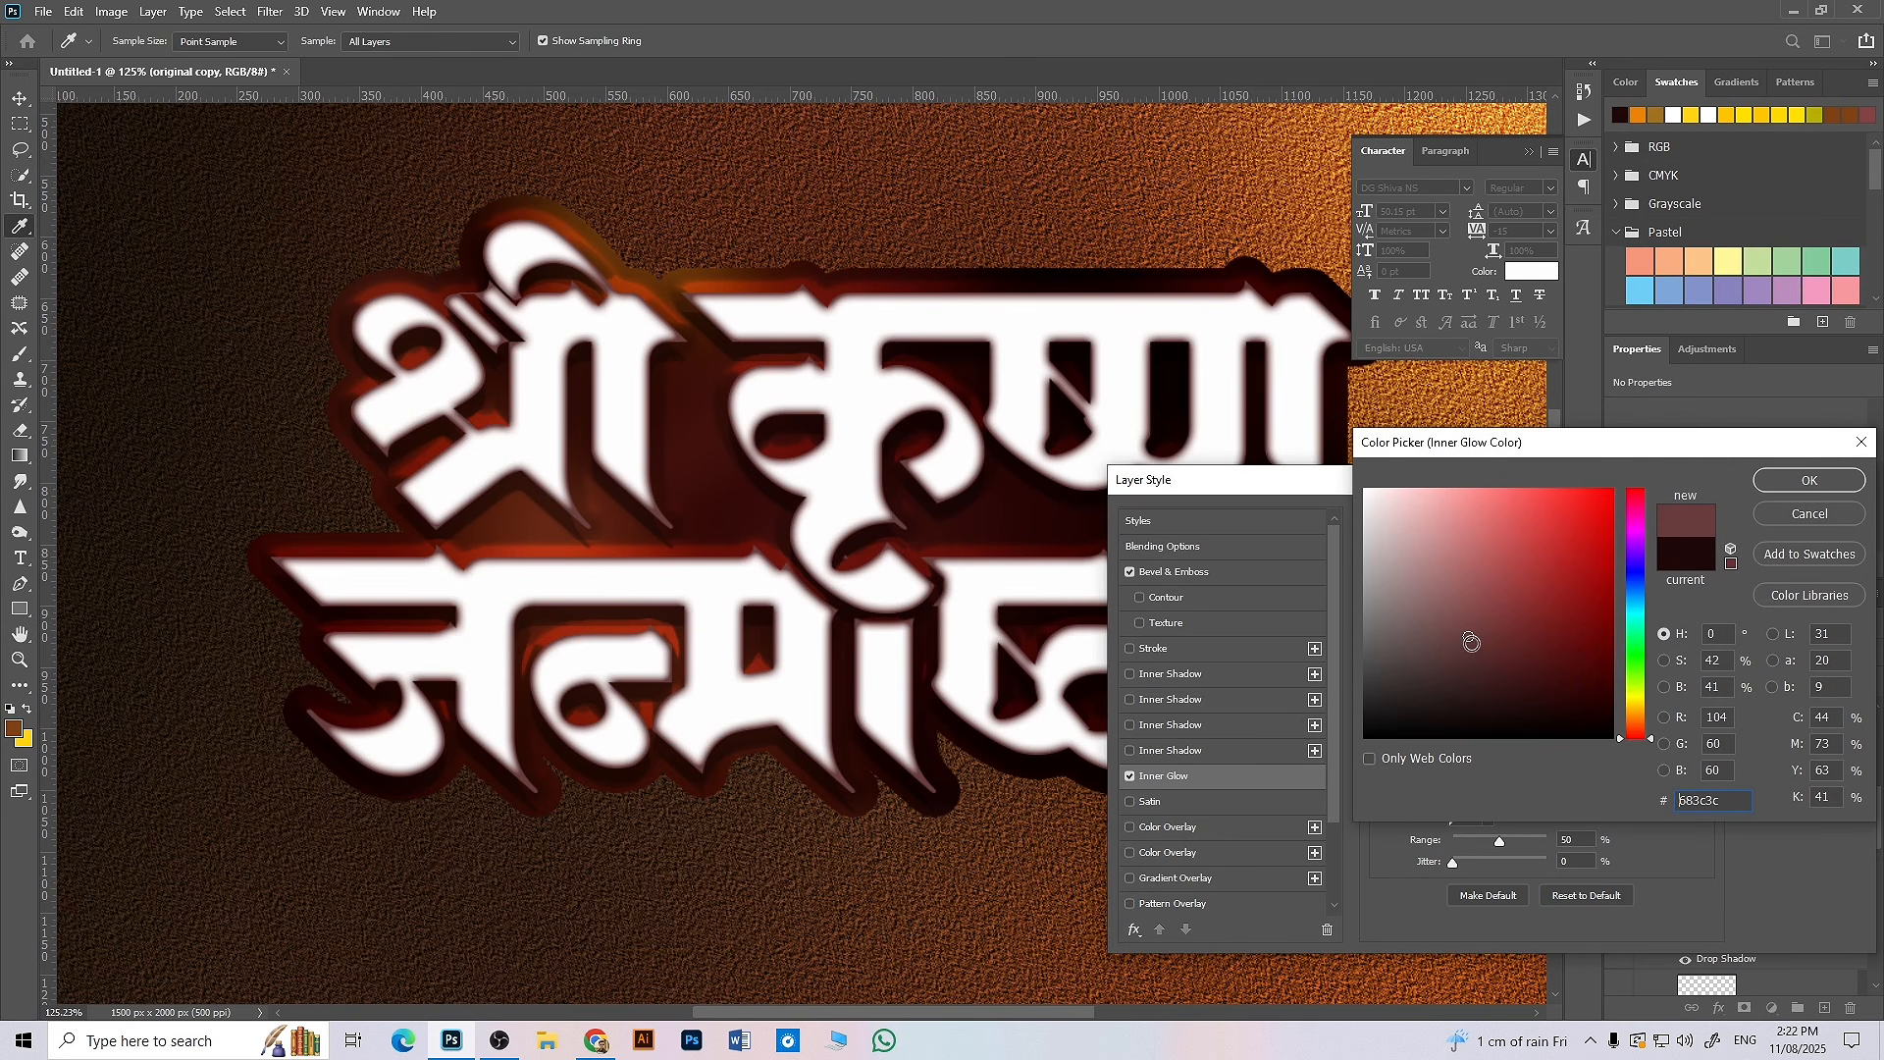
left_click(1806, 481)
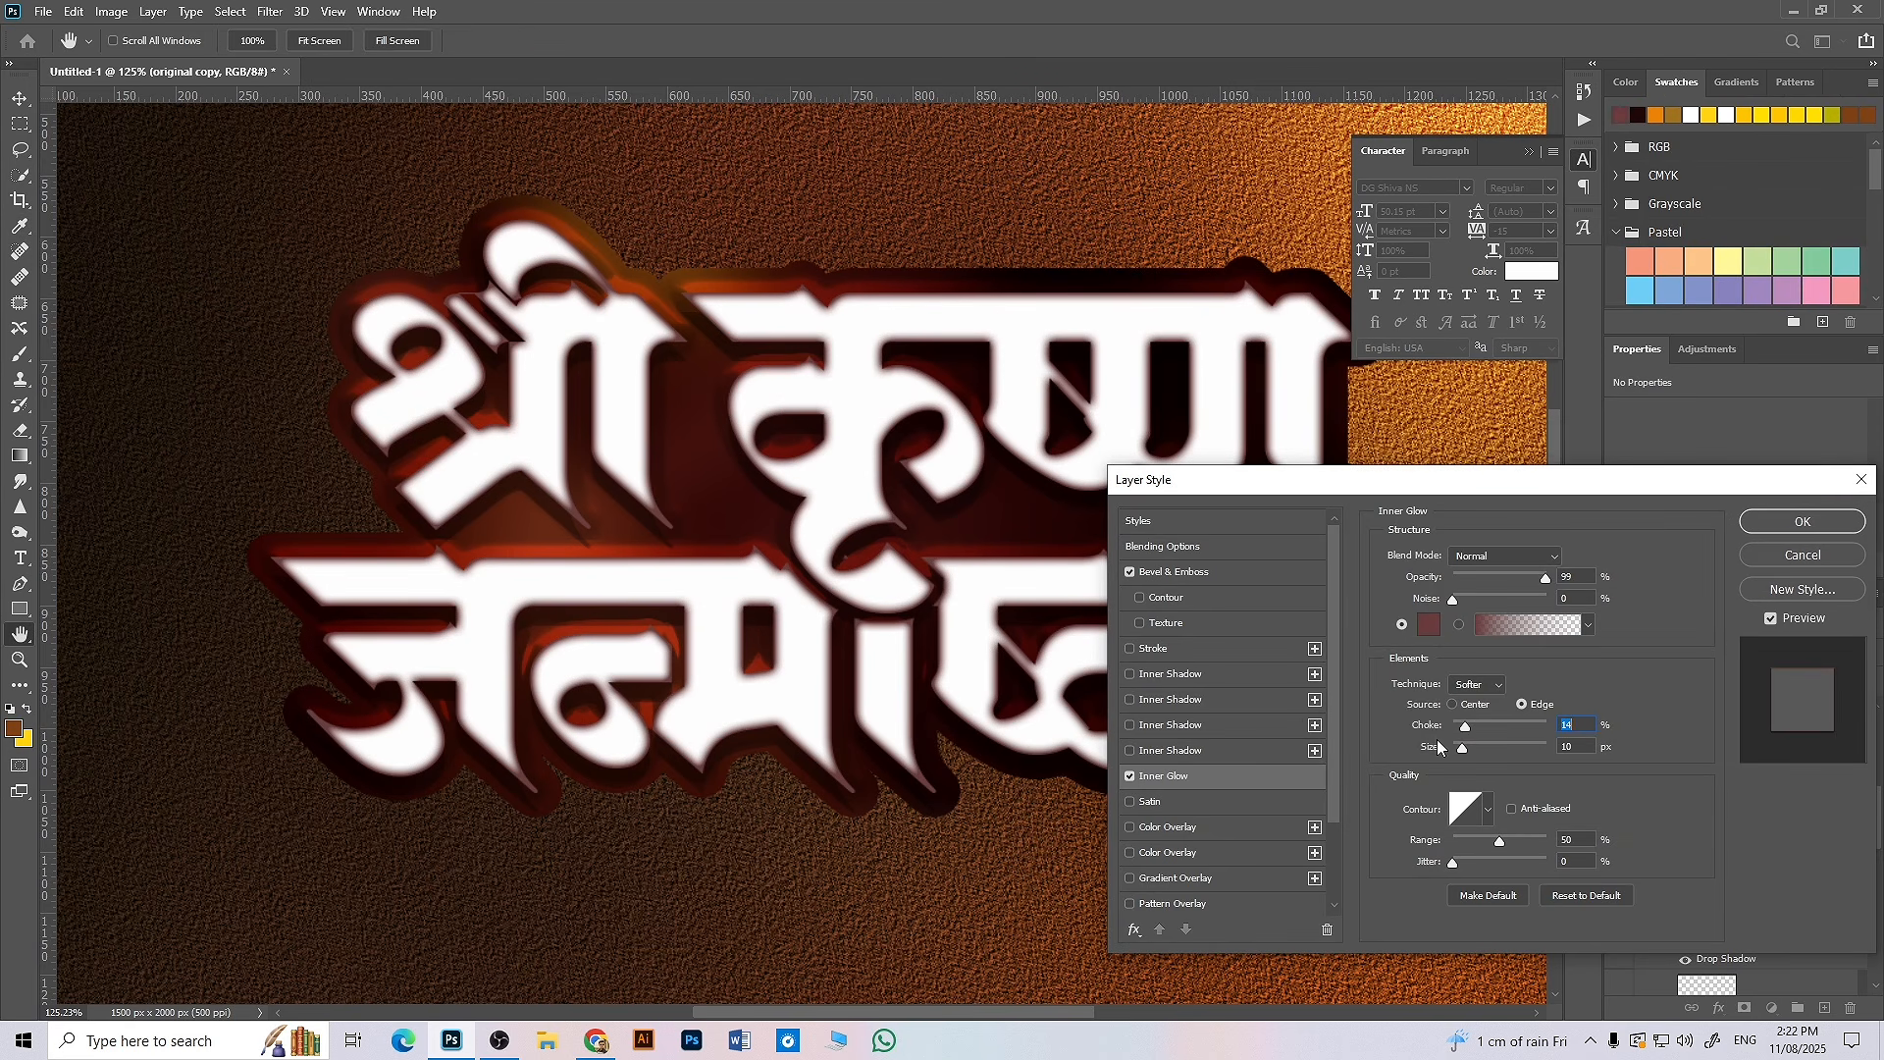
left_click_drag(1466, 726, 1511, 726)
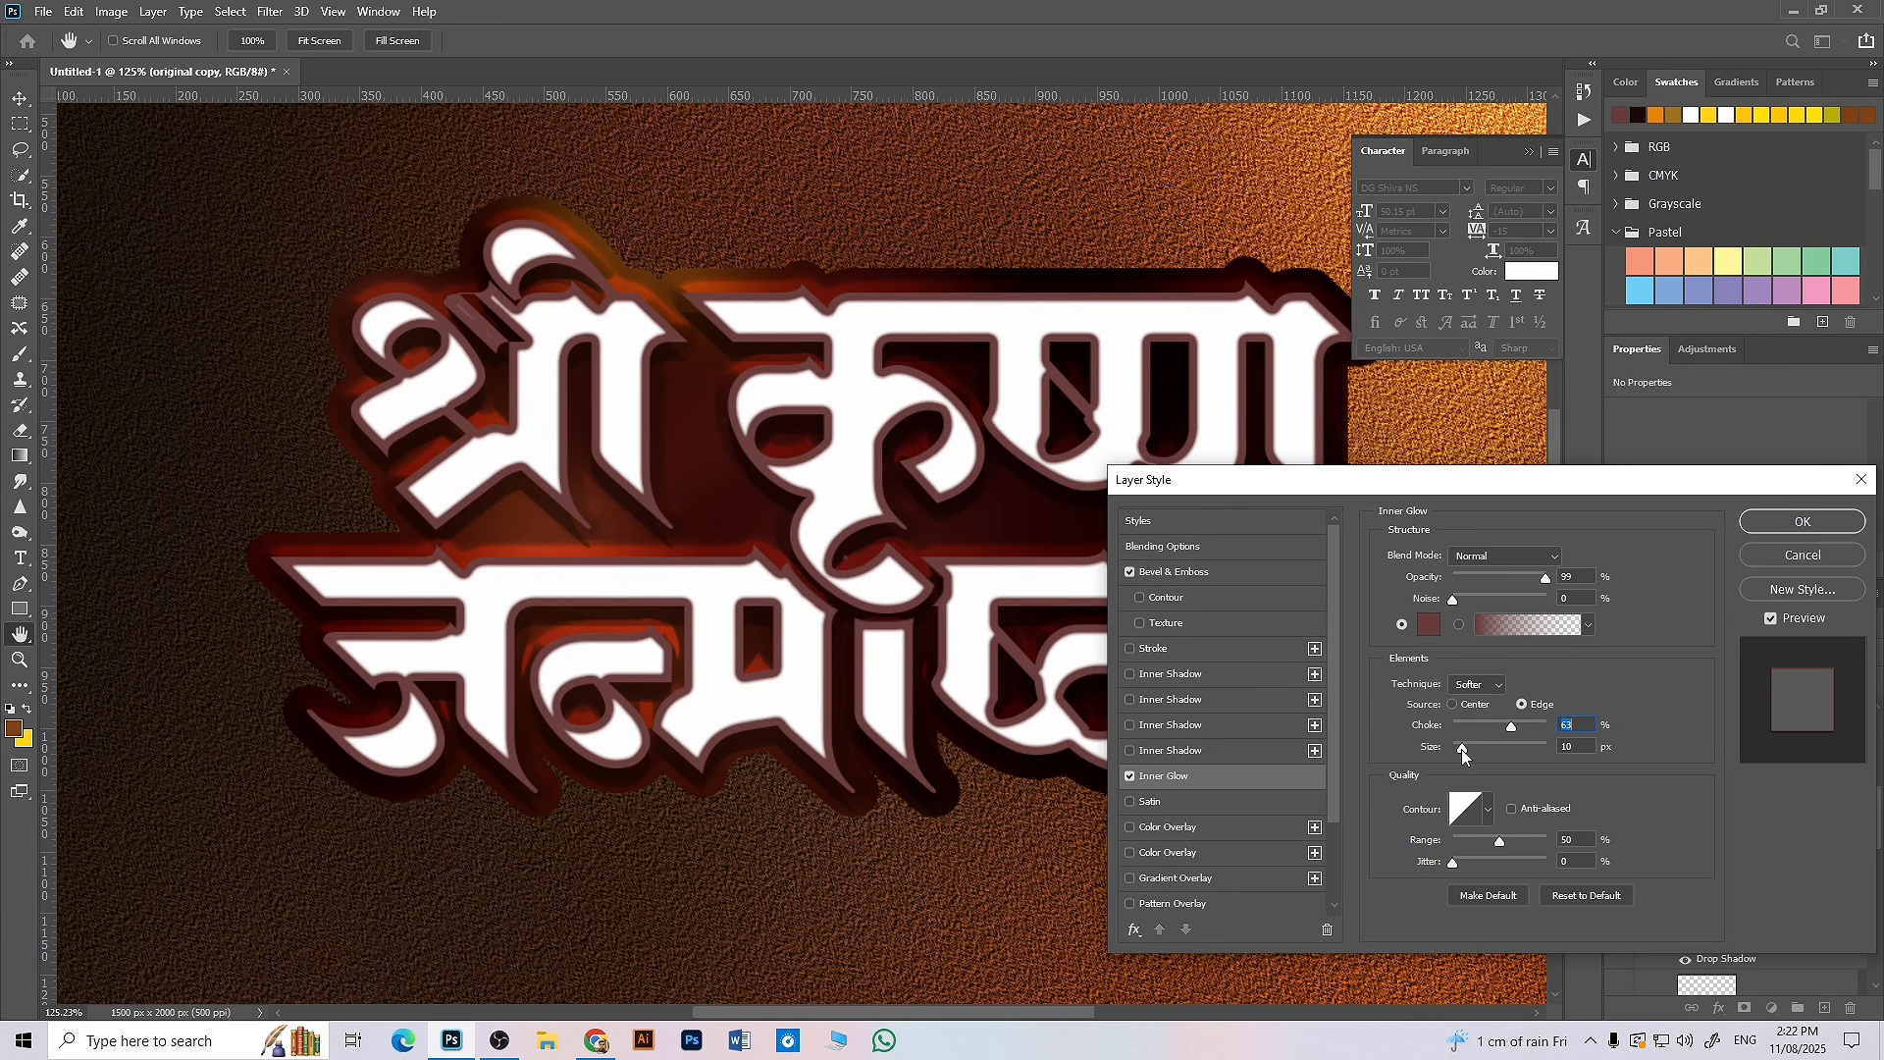
left_click_drag(1463, 749, 1464, 750)
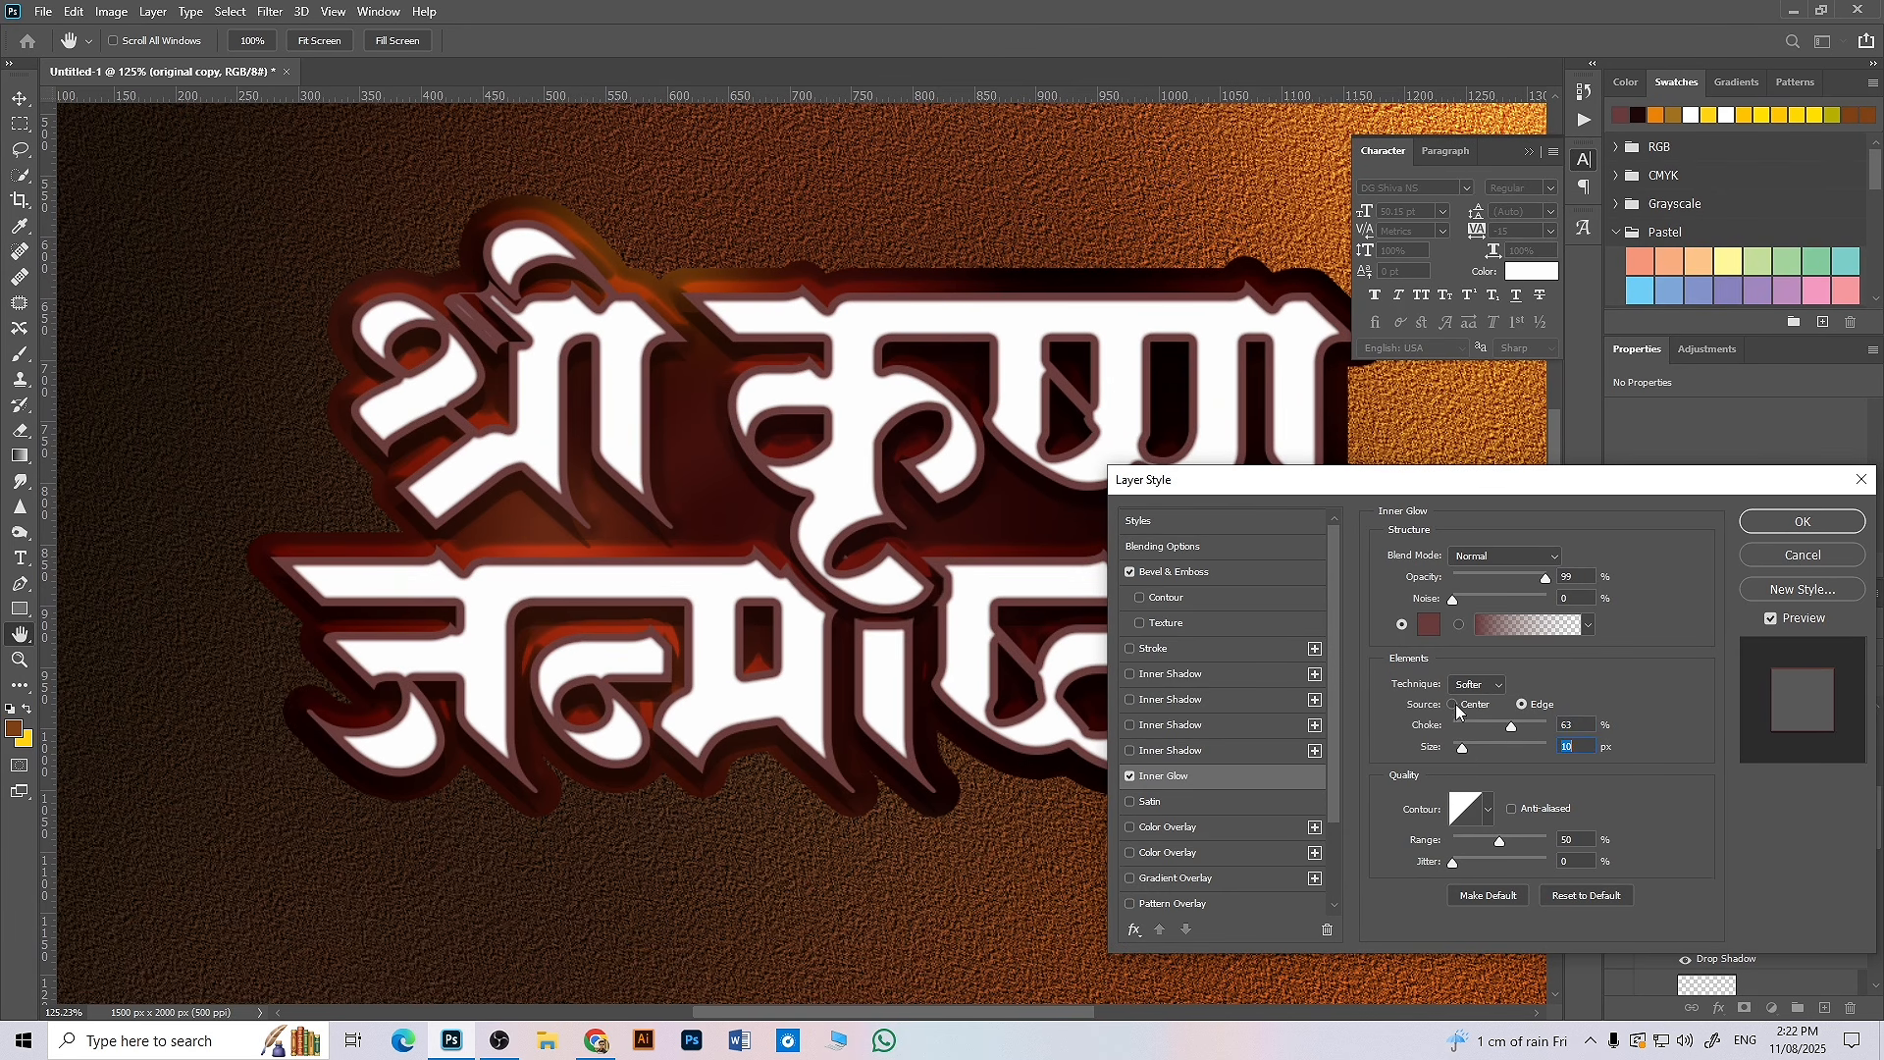
- Set the inner glow's colour to golden orange #d7920c and its blend mode to Color Dodge, and apply the layer style
left_click(1433, 635)
left_click(1634, 712)
left_click_drag(1593, 600, 1607, 524)
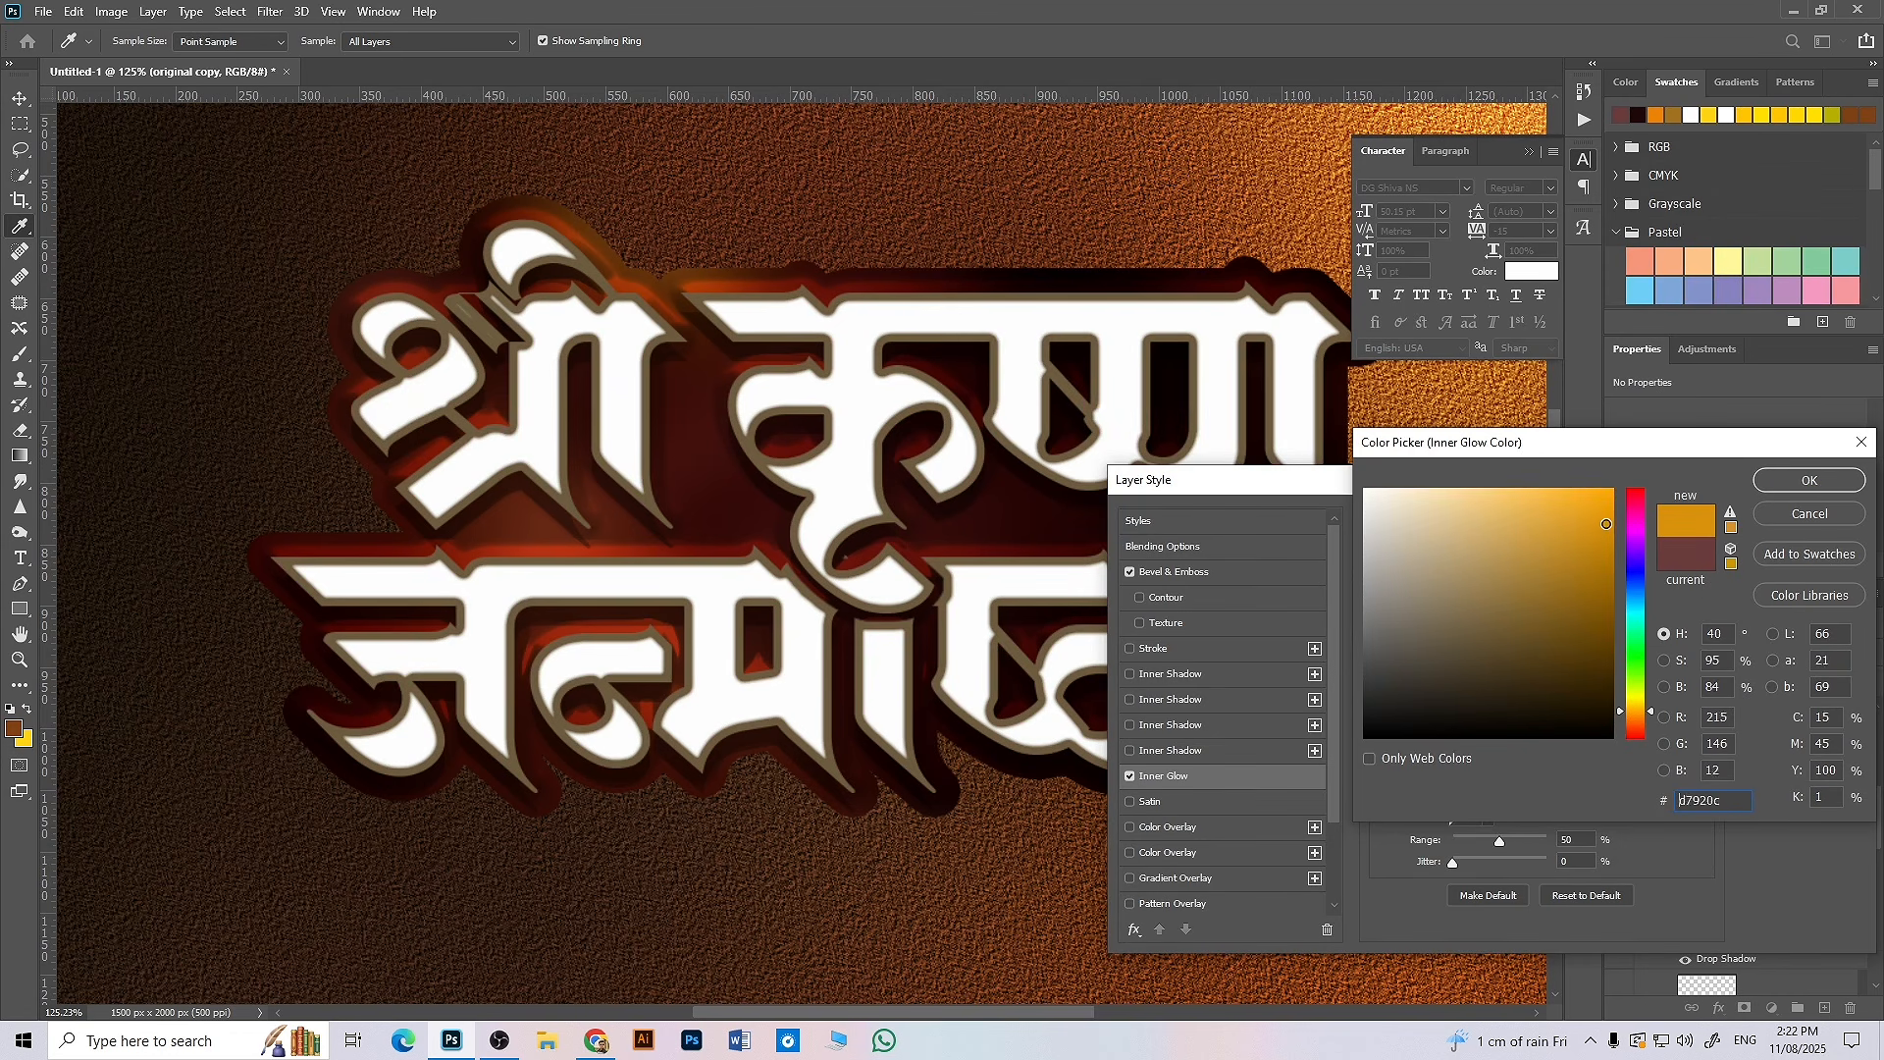
left_click(1787, 481)
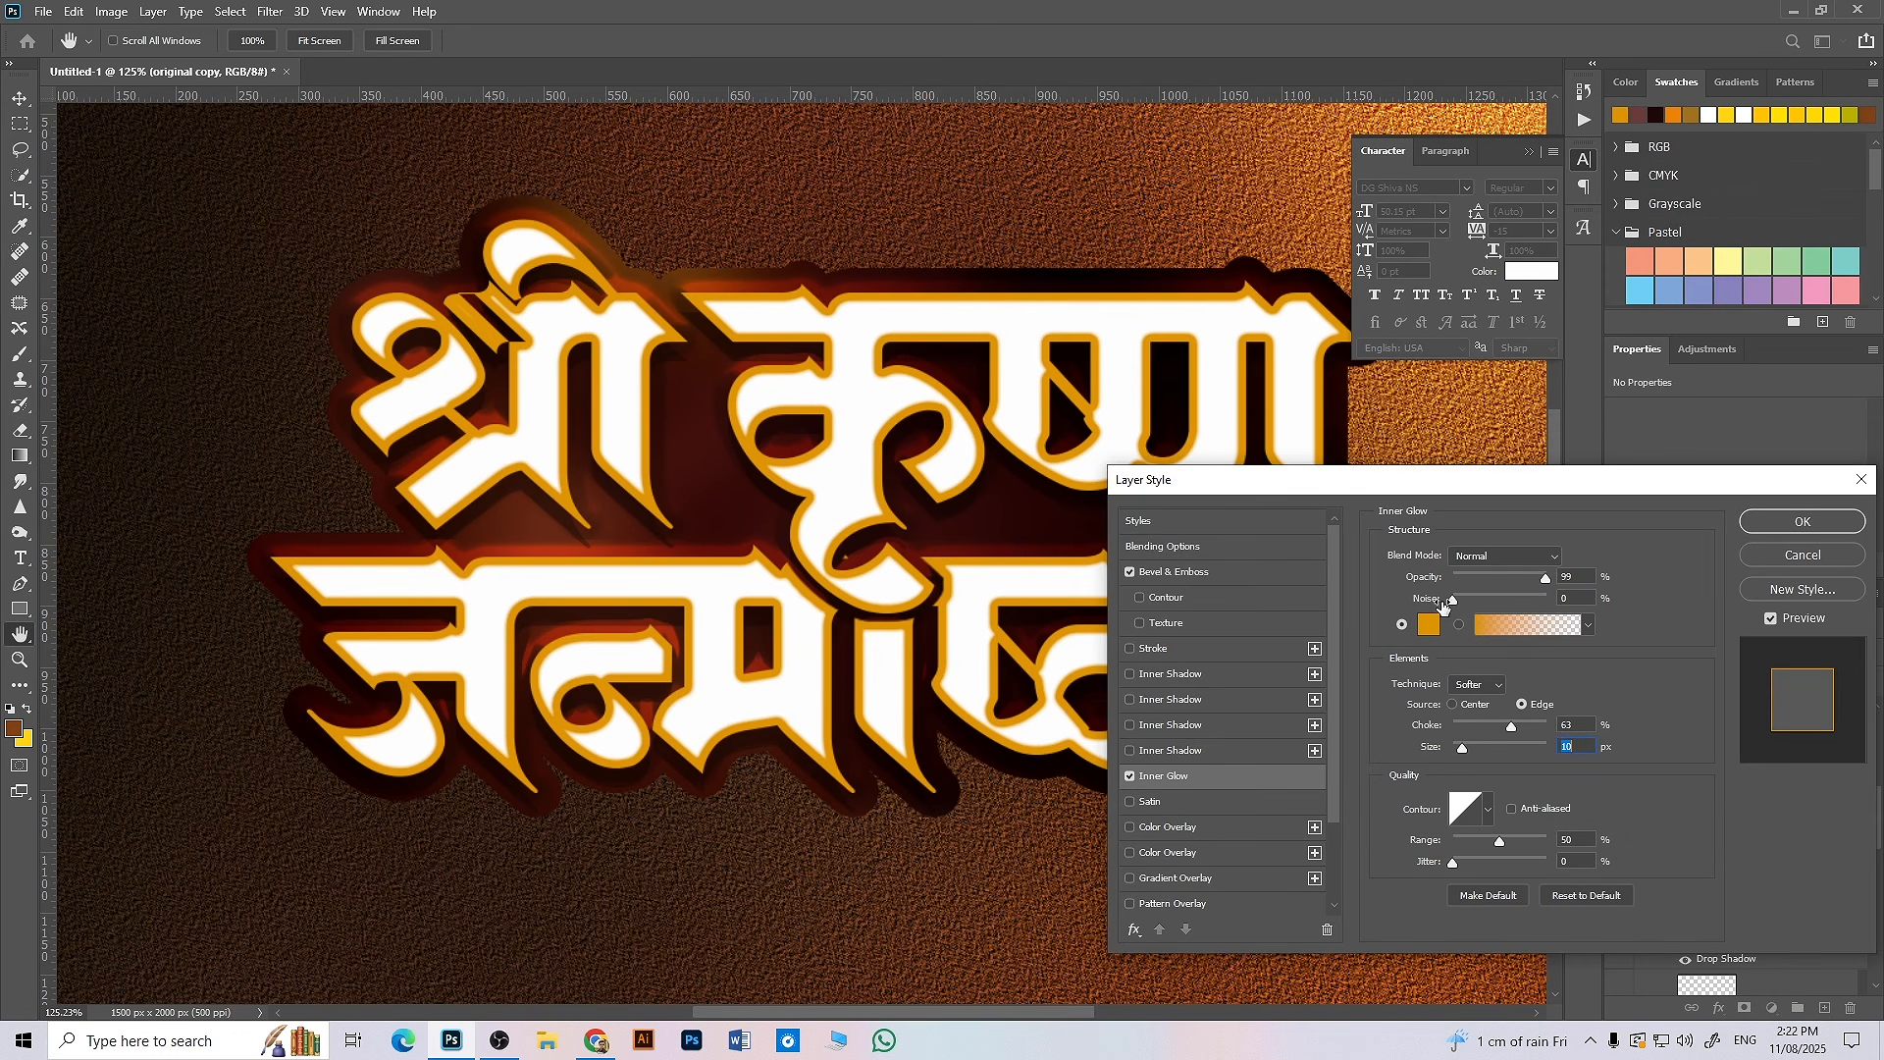
left_click(1502, 557)
left_click(1491, 706)
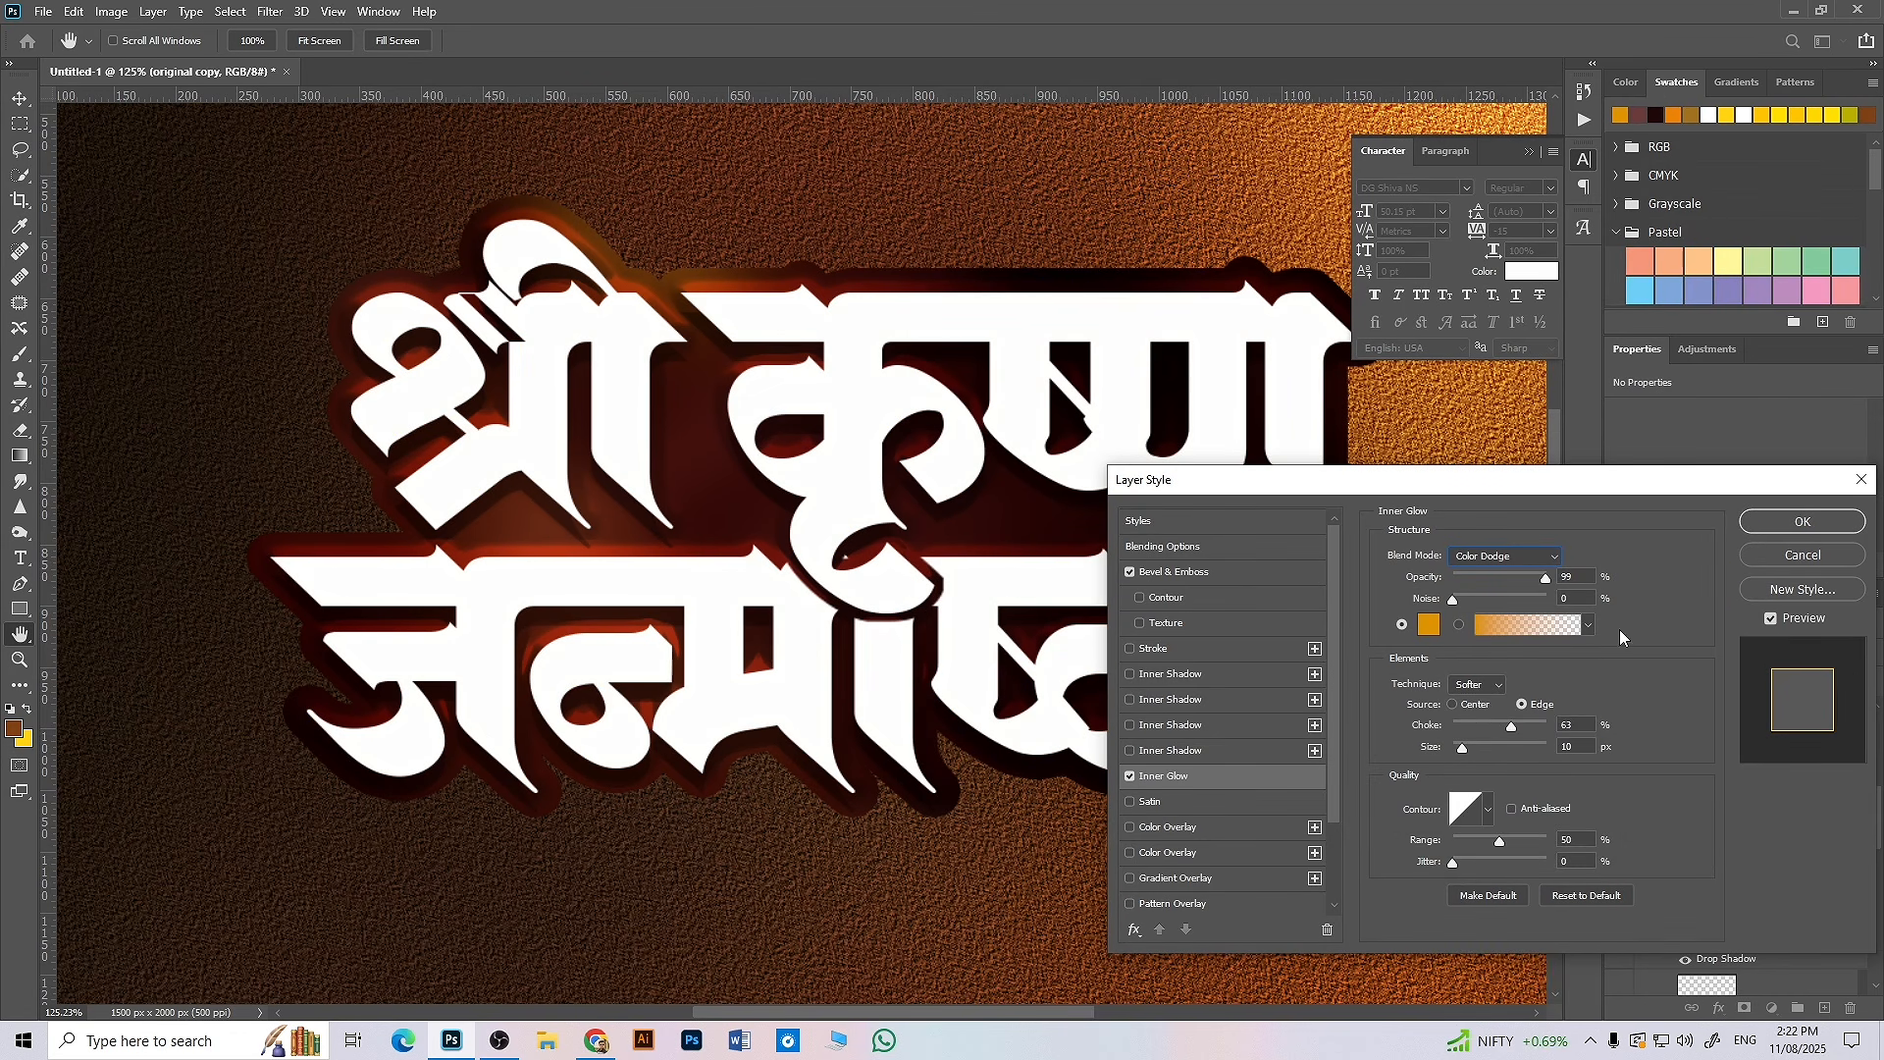
left_click(1757, 523)
- Deselect the title group and examine the edges of the gold lettering from afar and up close
scroll(1266, 712, "down", 5)
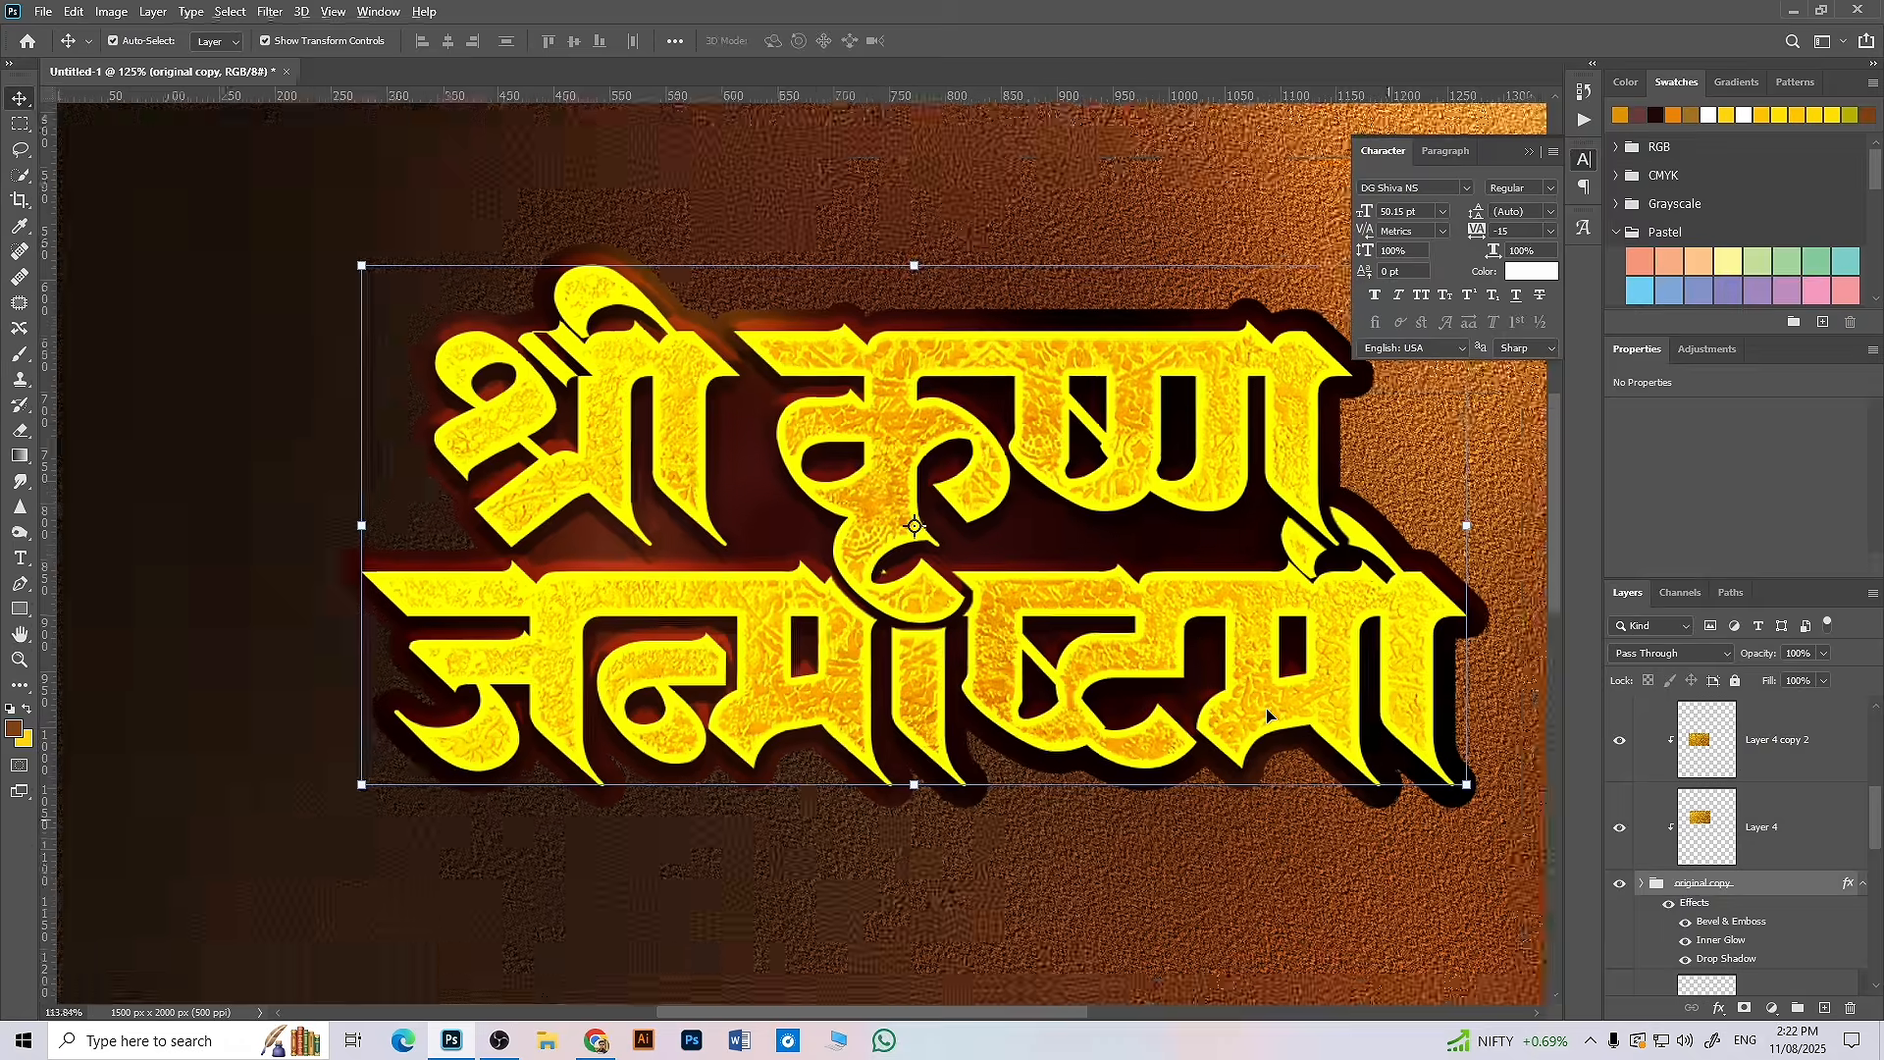
left_click(412, 497)
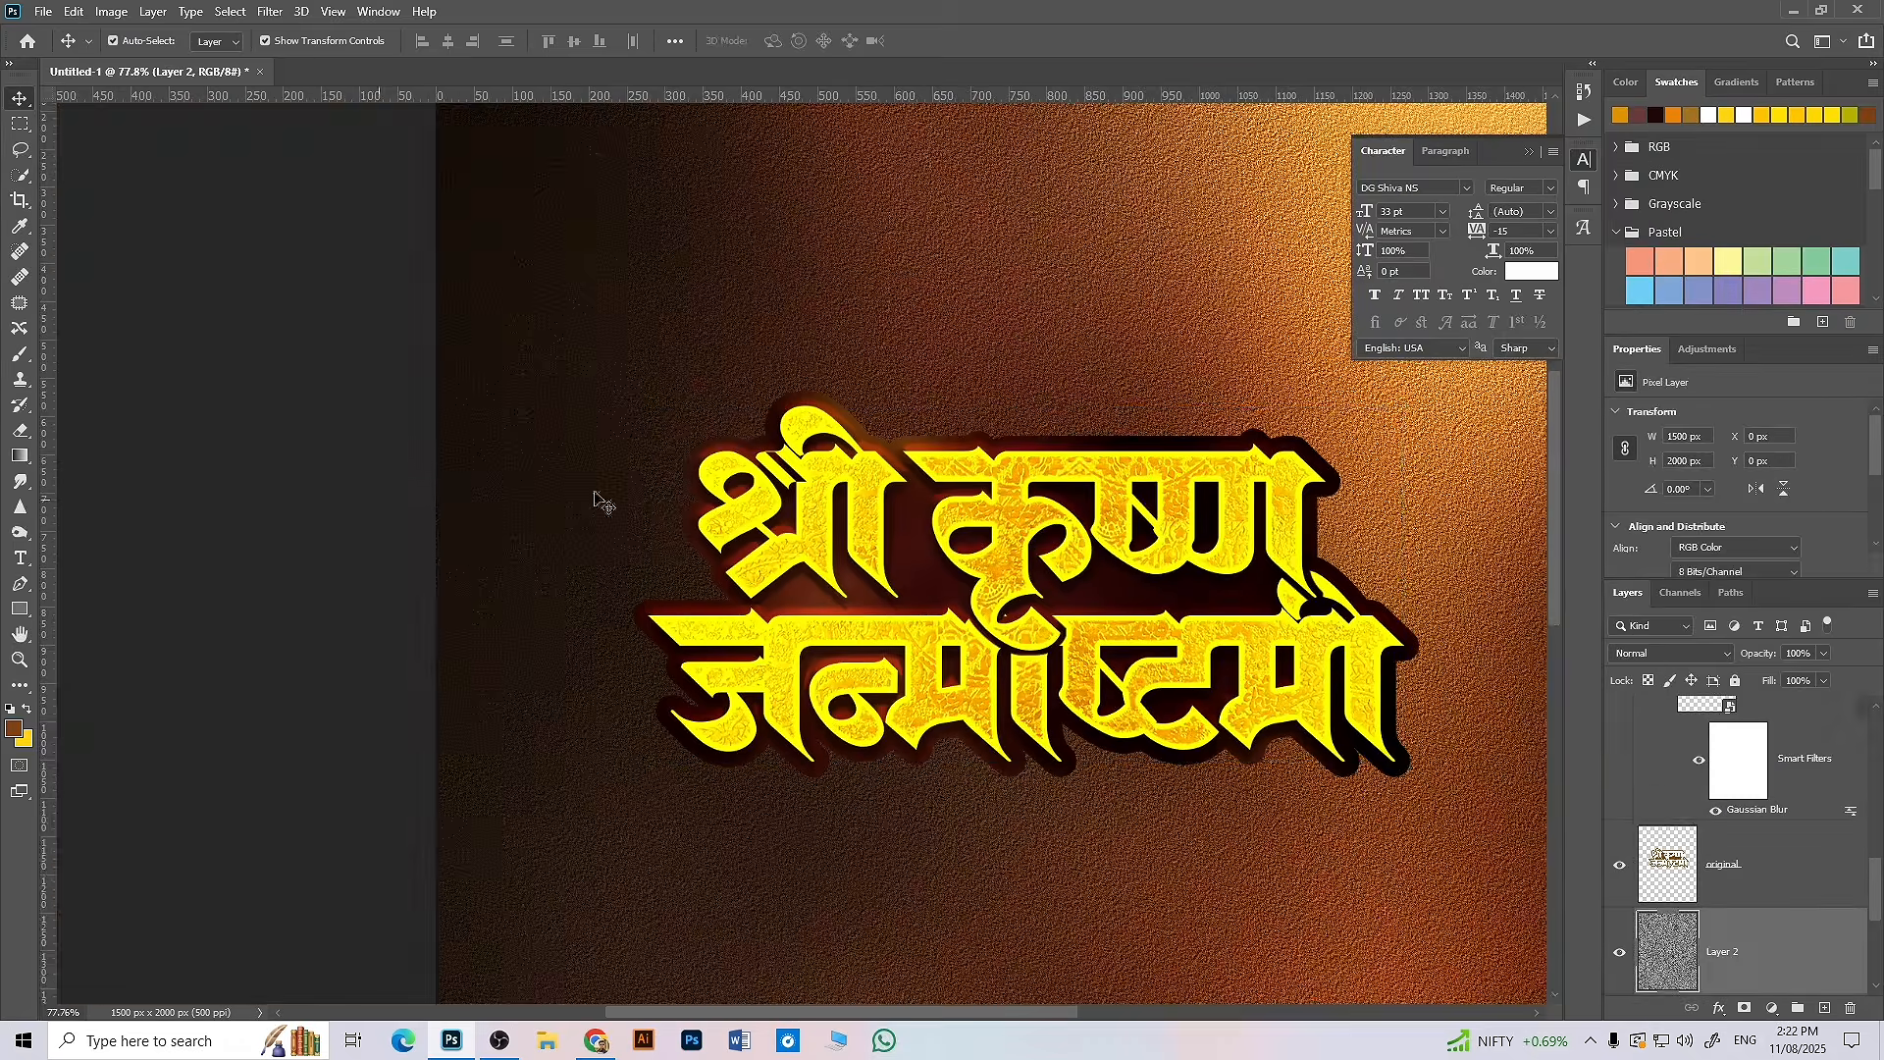
scroll(1040, 617, "up", 2)
scroll(1040, 618, "up", 5)
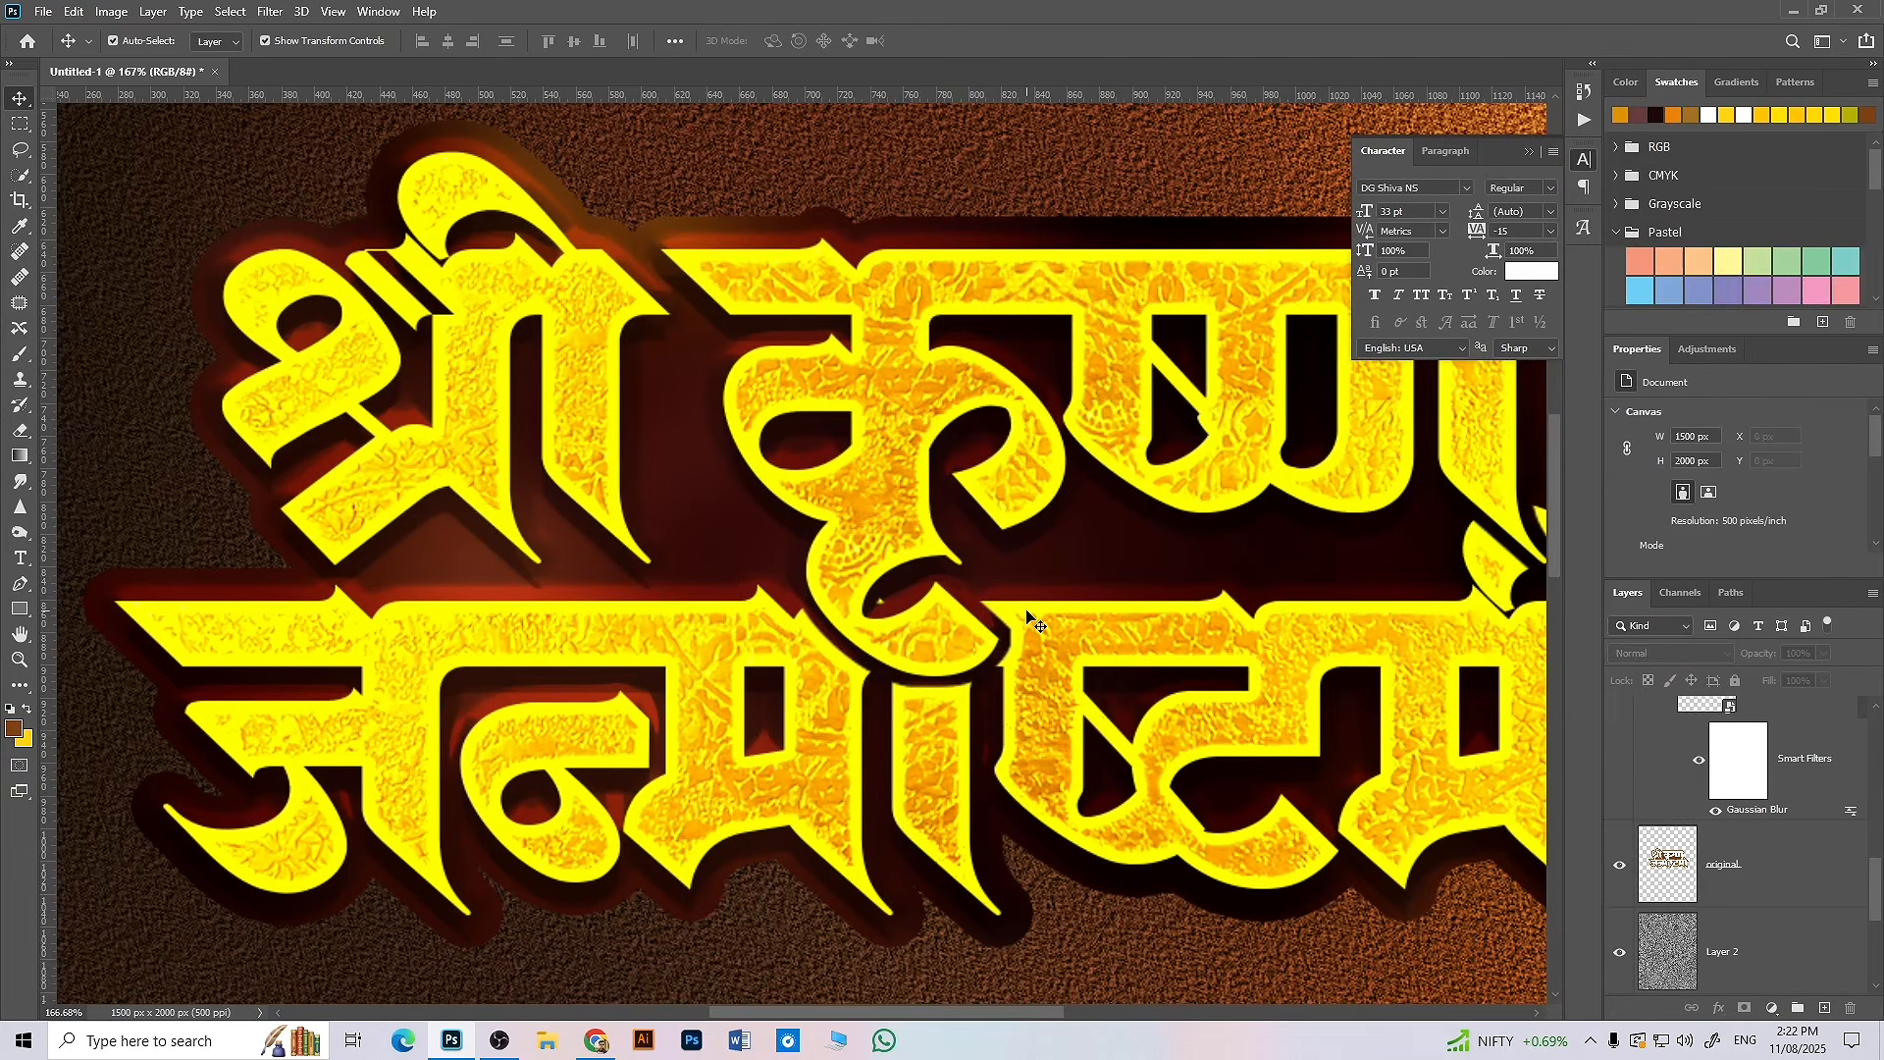
scroll(1028, 618, "up", 1)
scroll(1028, 617, "down", 1)
scroll(1758, 773, "up", 2)
- Raise the highlight opacity of the title group's Bevel & Emboss to about 61% and apply it
left_click(1369, 658)
scroll(1792, 914, "down", 1)
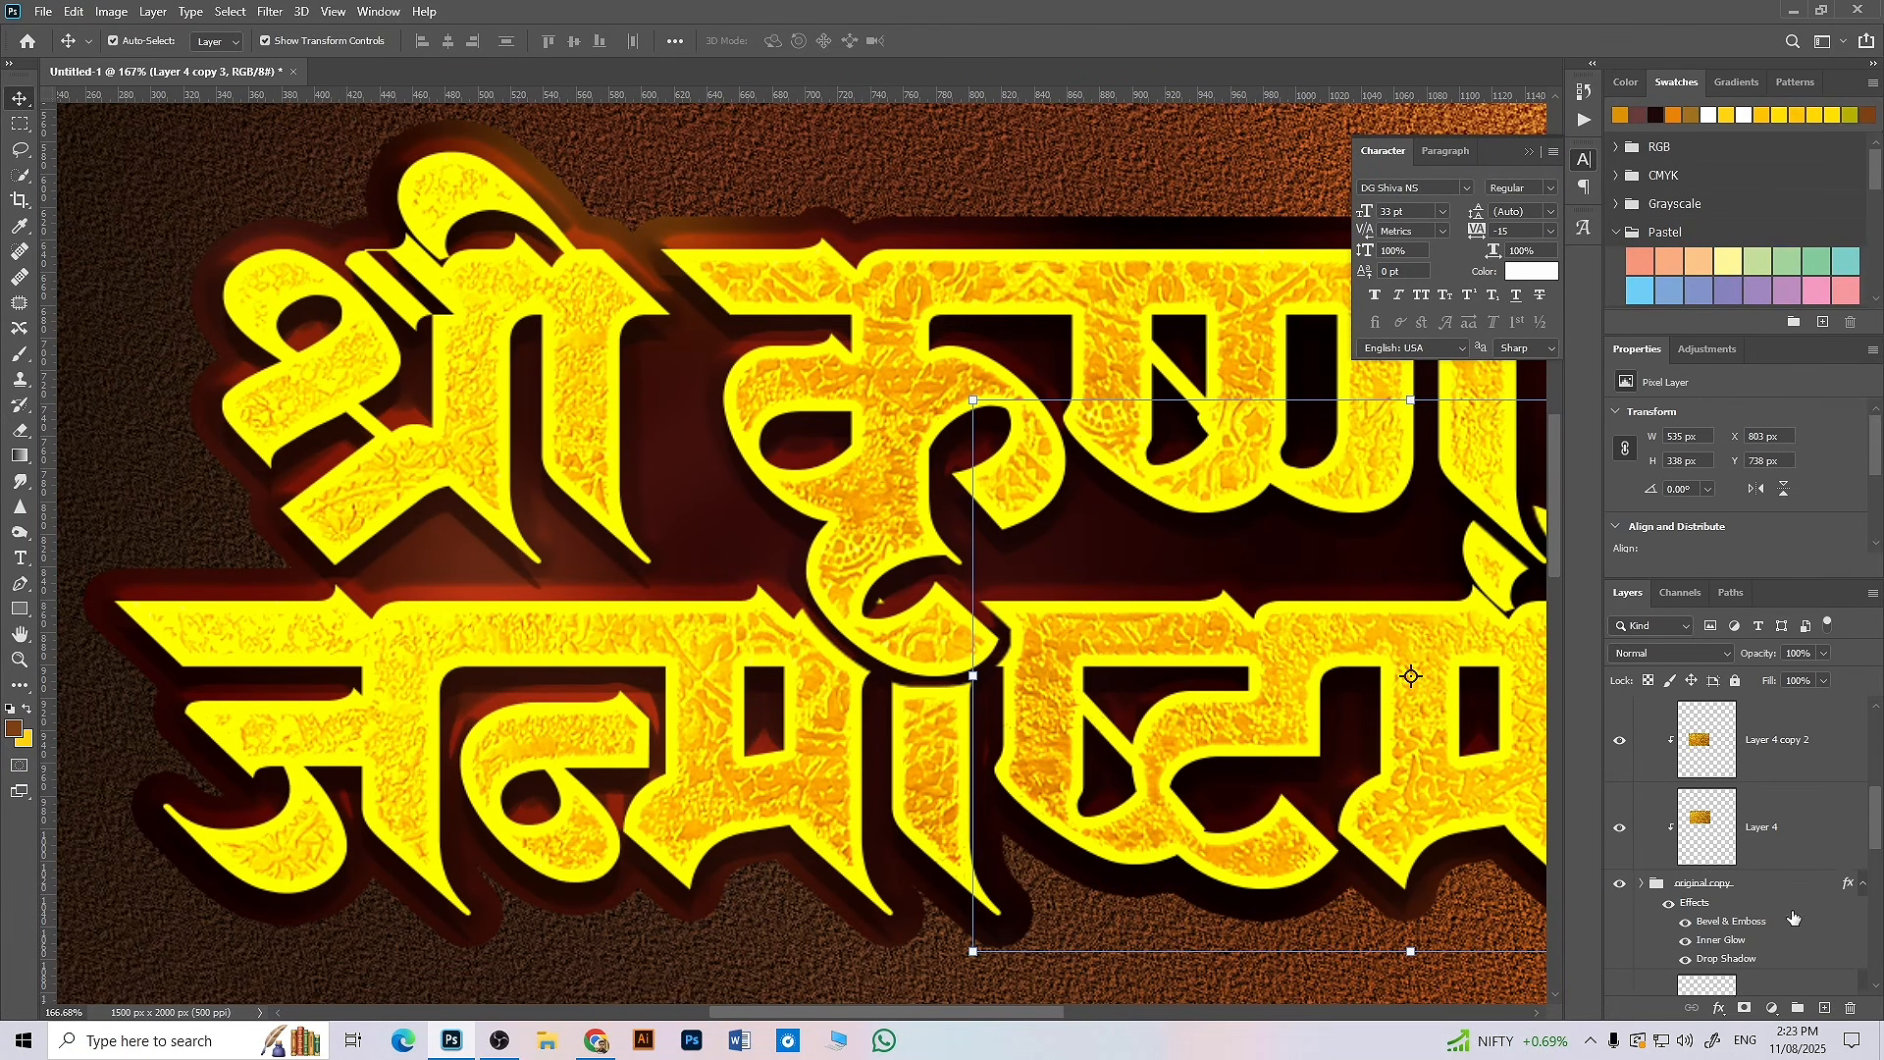
scroll(1794, 917, "down", 1)
left_click(1729, 838)
key("space")
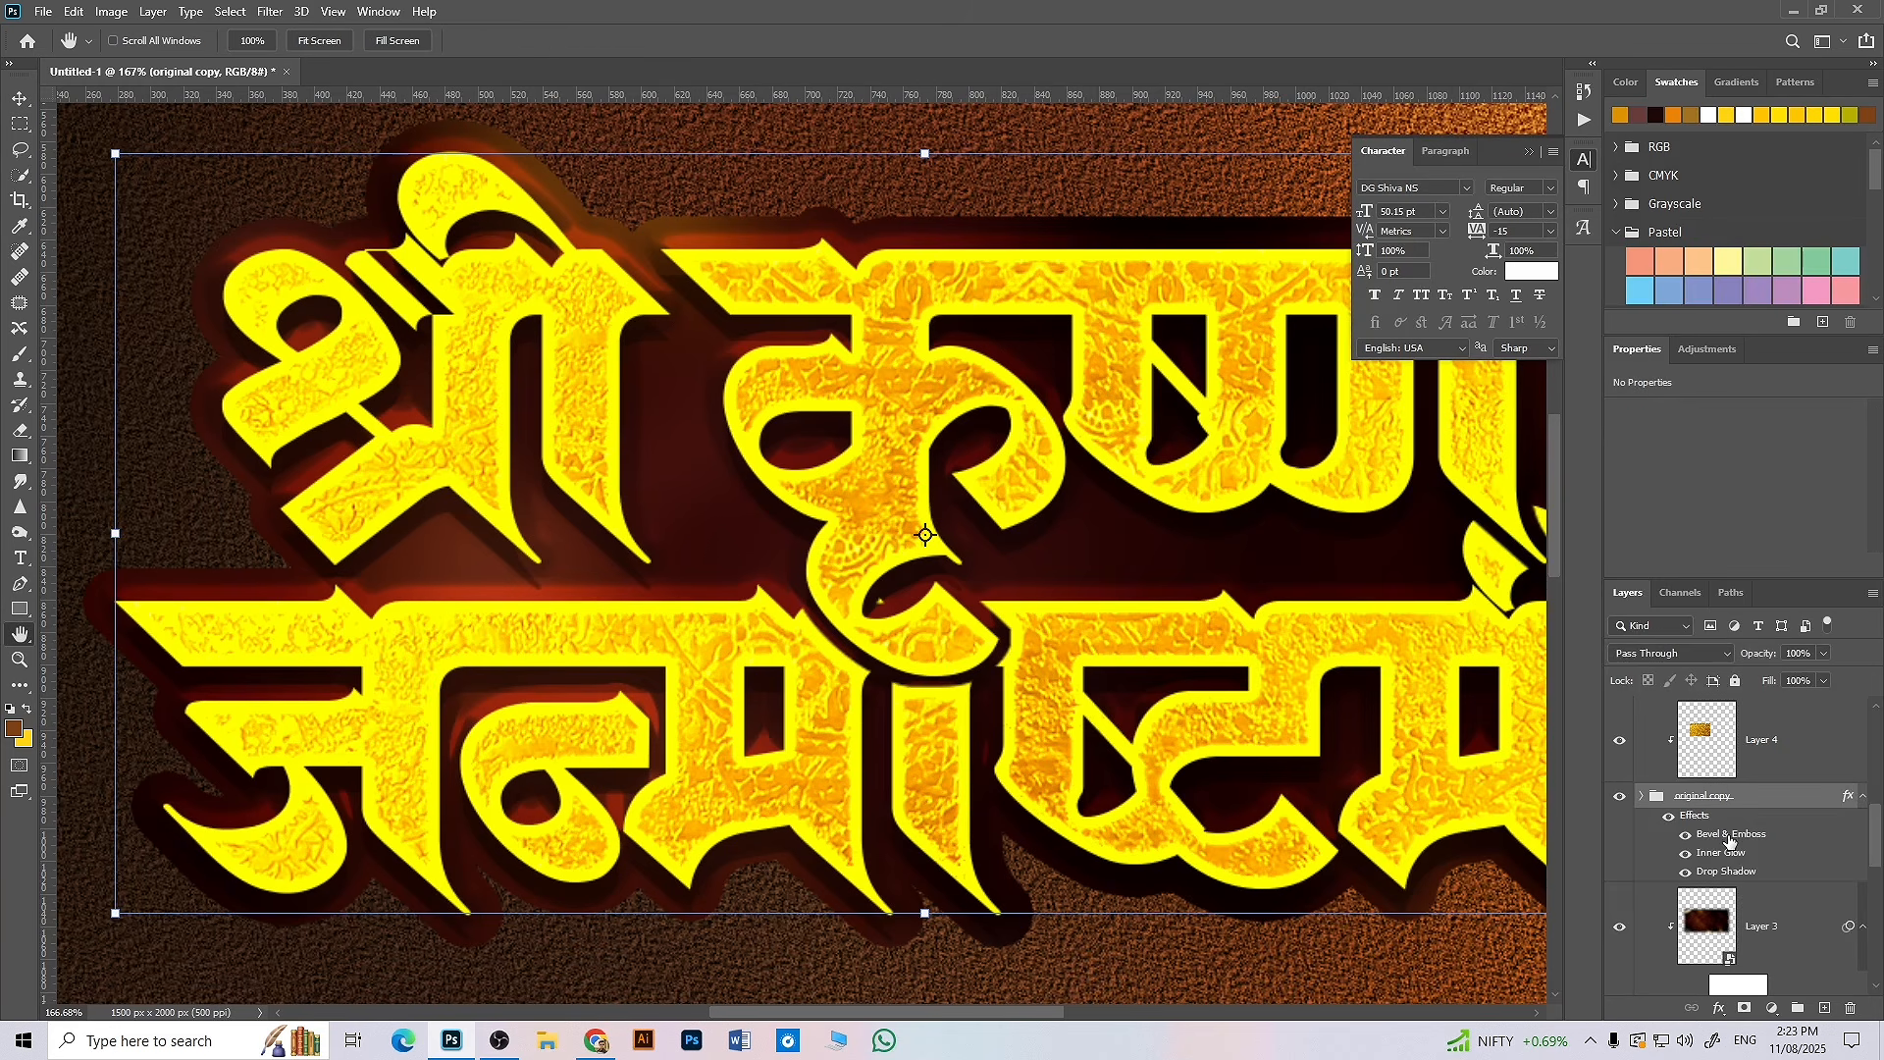
double_click(1729, 836)
left_click_drag(1507, 838, 1519, 833)
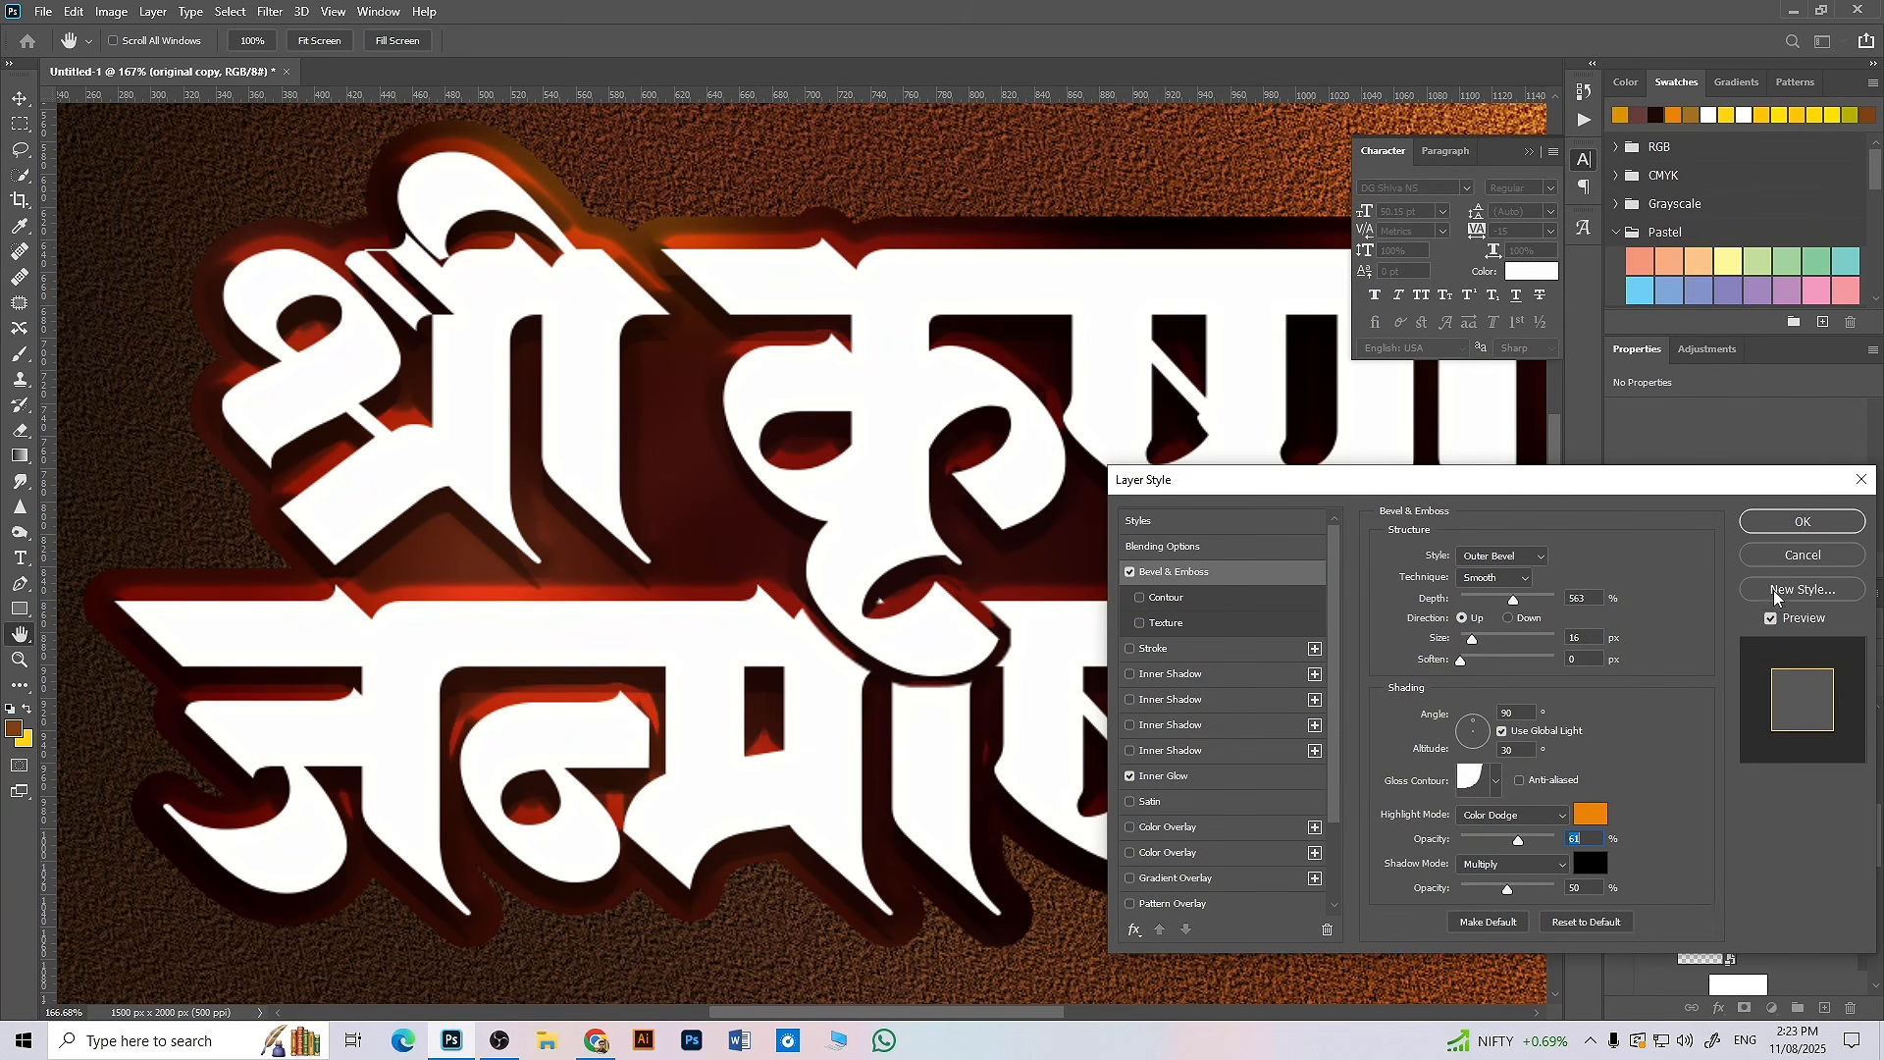
left_click(1802, 522)
- Add a 13 px outside stroke to the title group and set its blend mode to Color Dodge
scroll(915, 756, "down", 3)
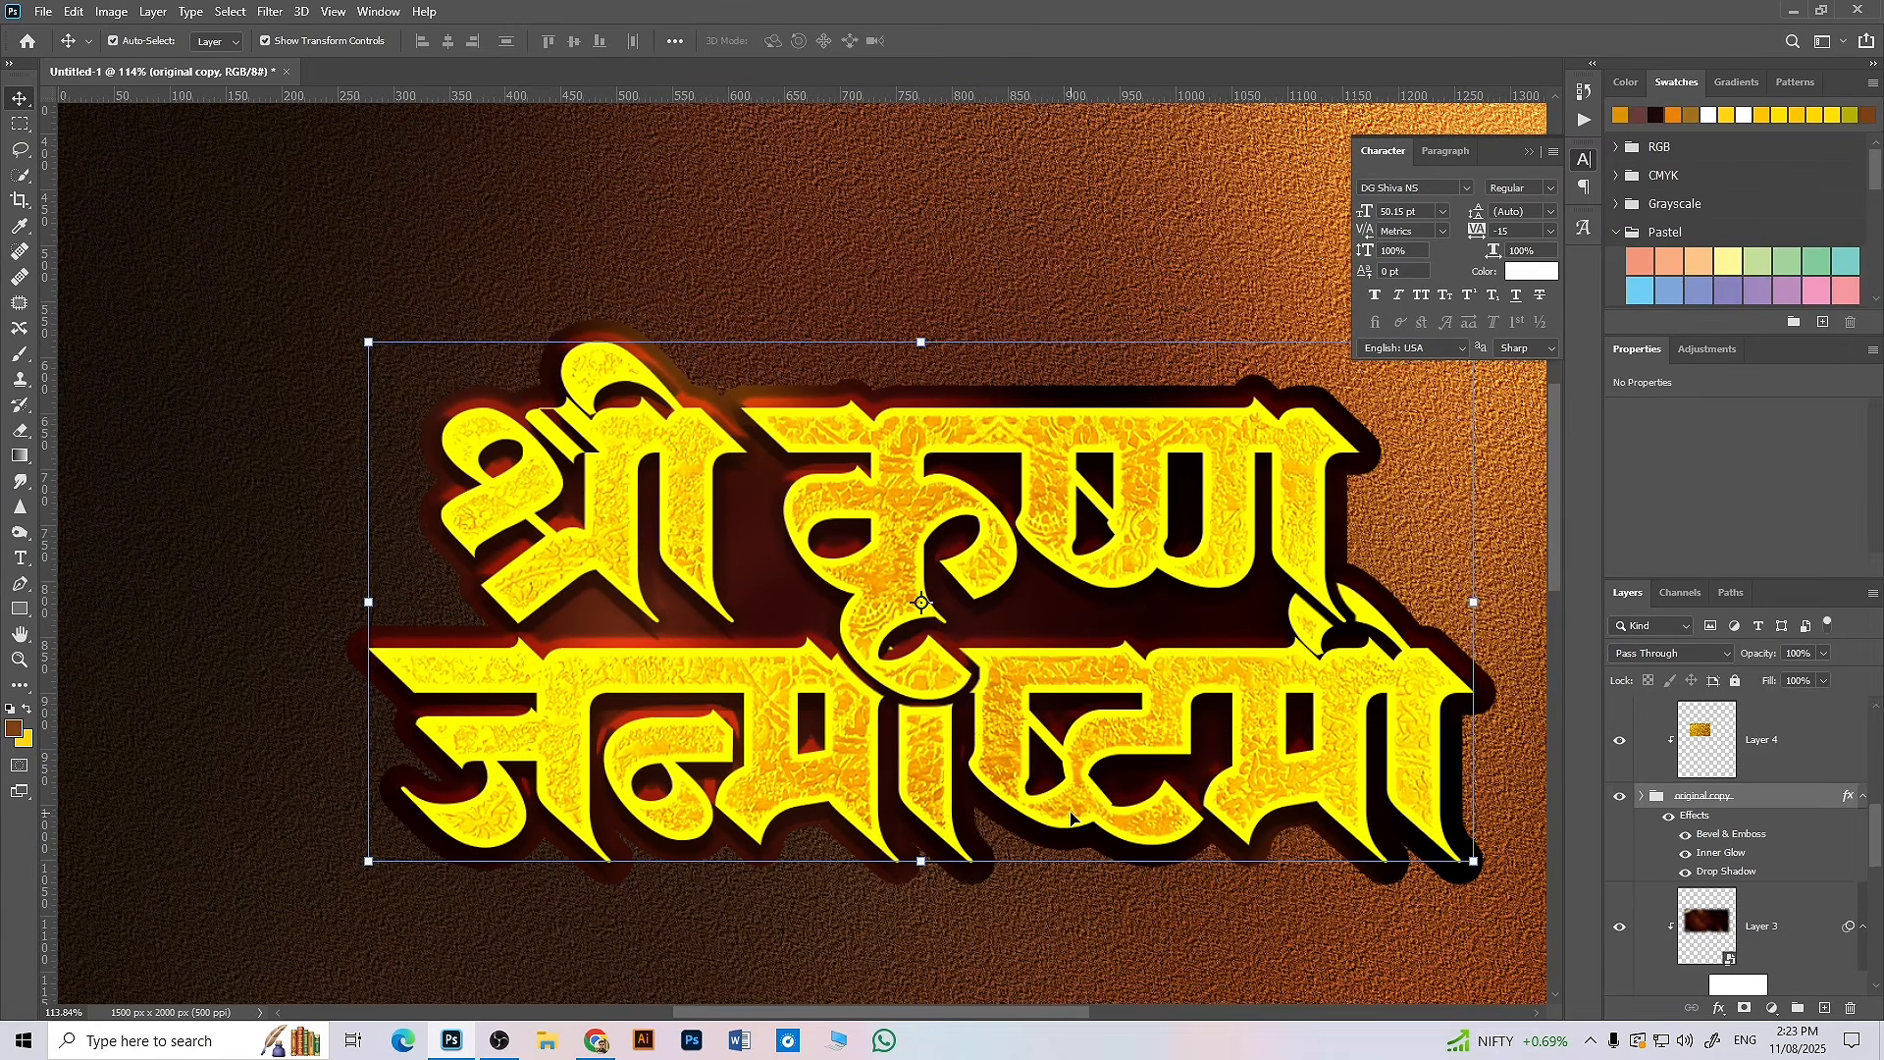
scroll(1071, 817, "up", 1)
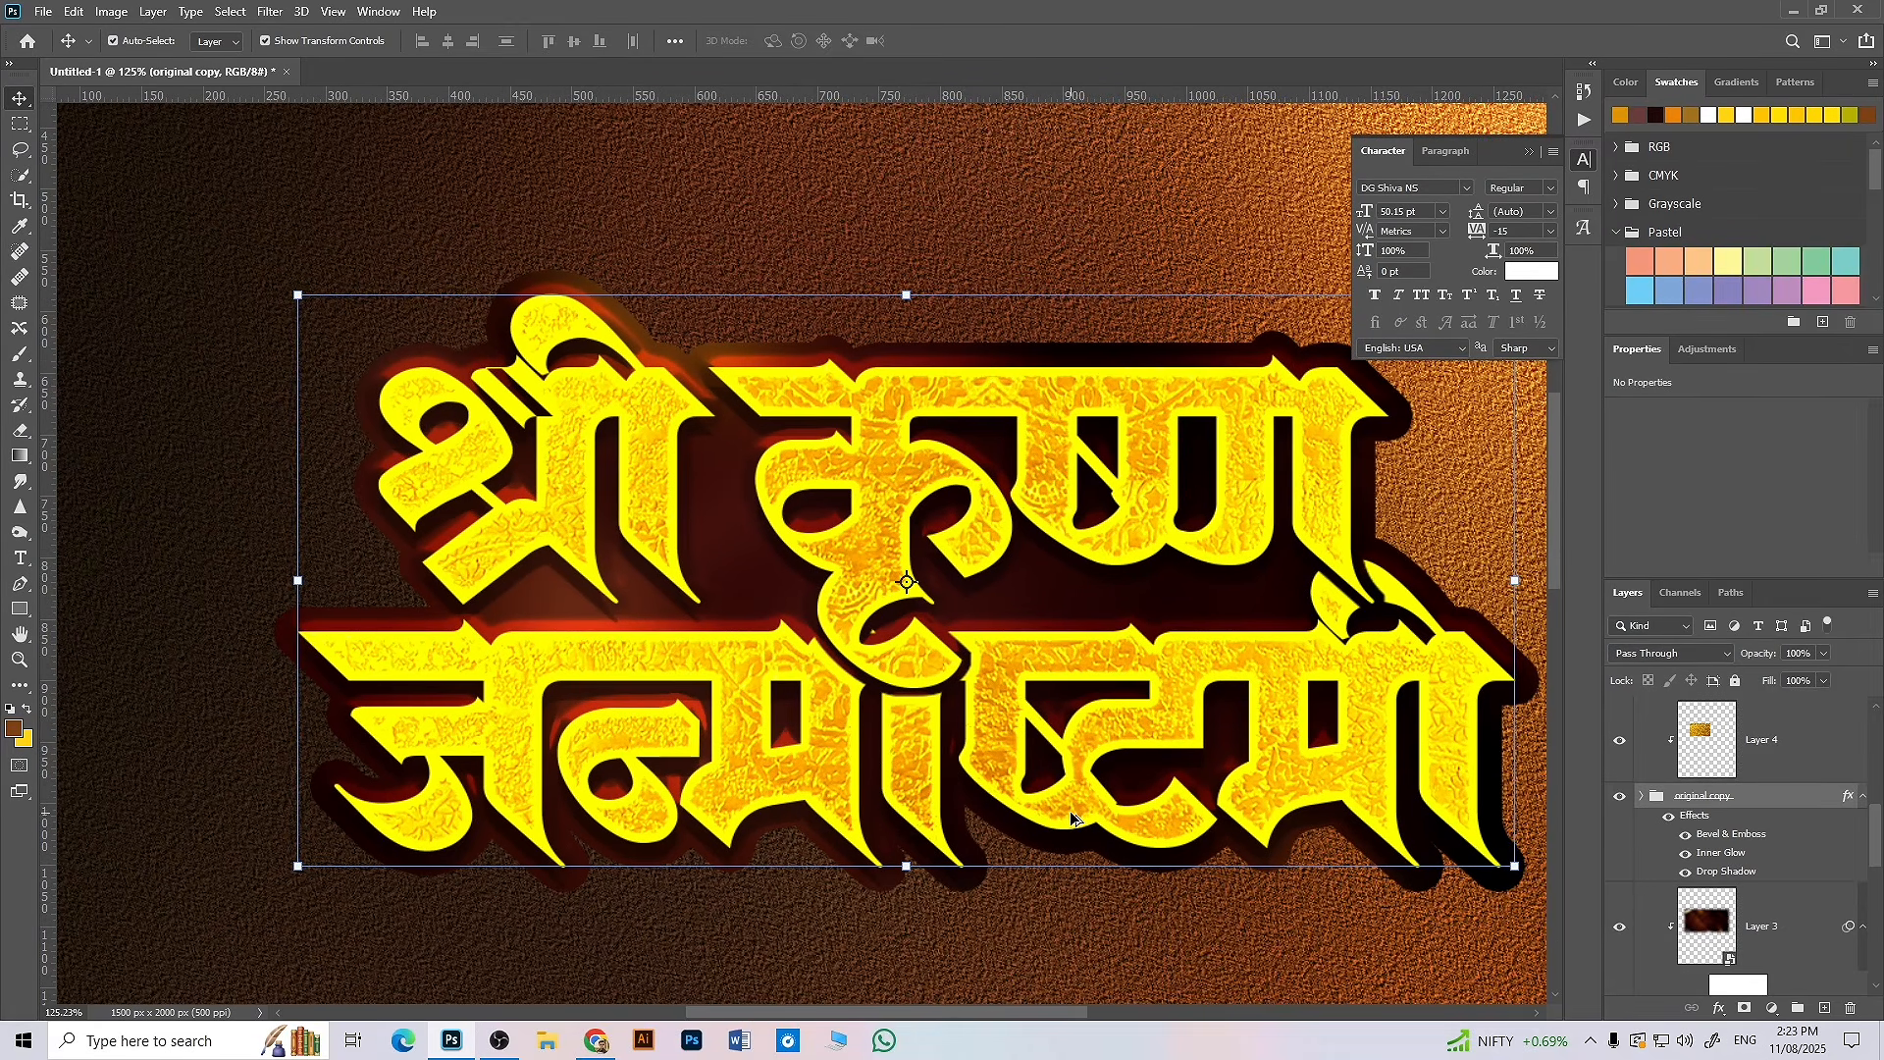
double_click(1706, 822)
left_click(1168, 650)
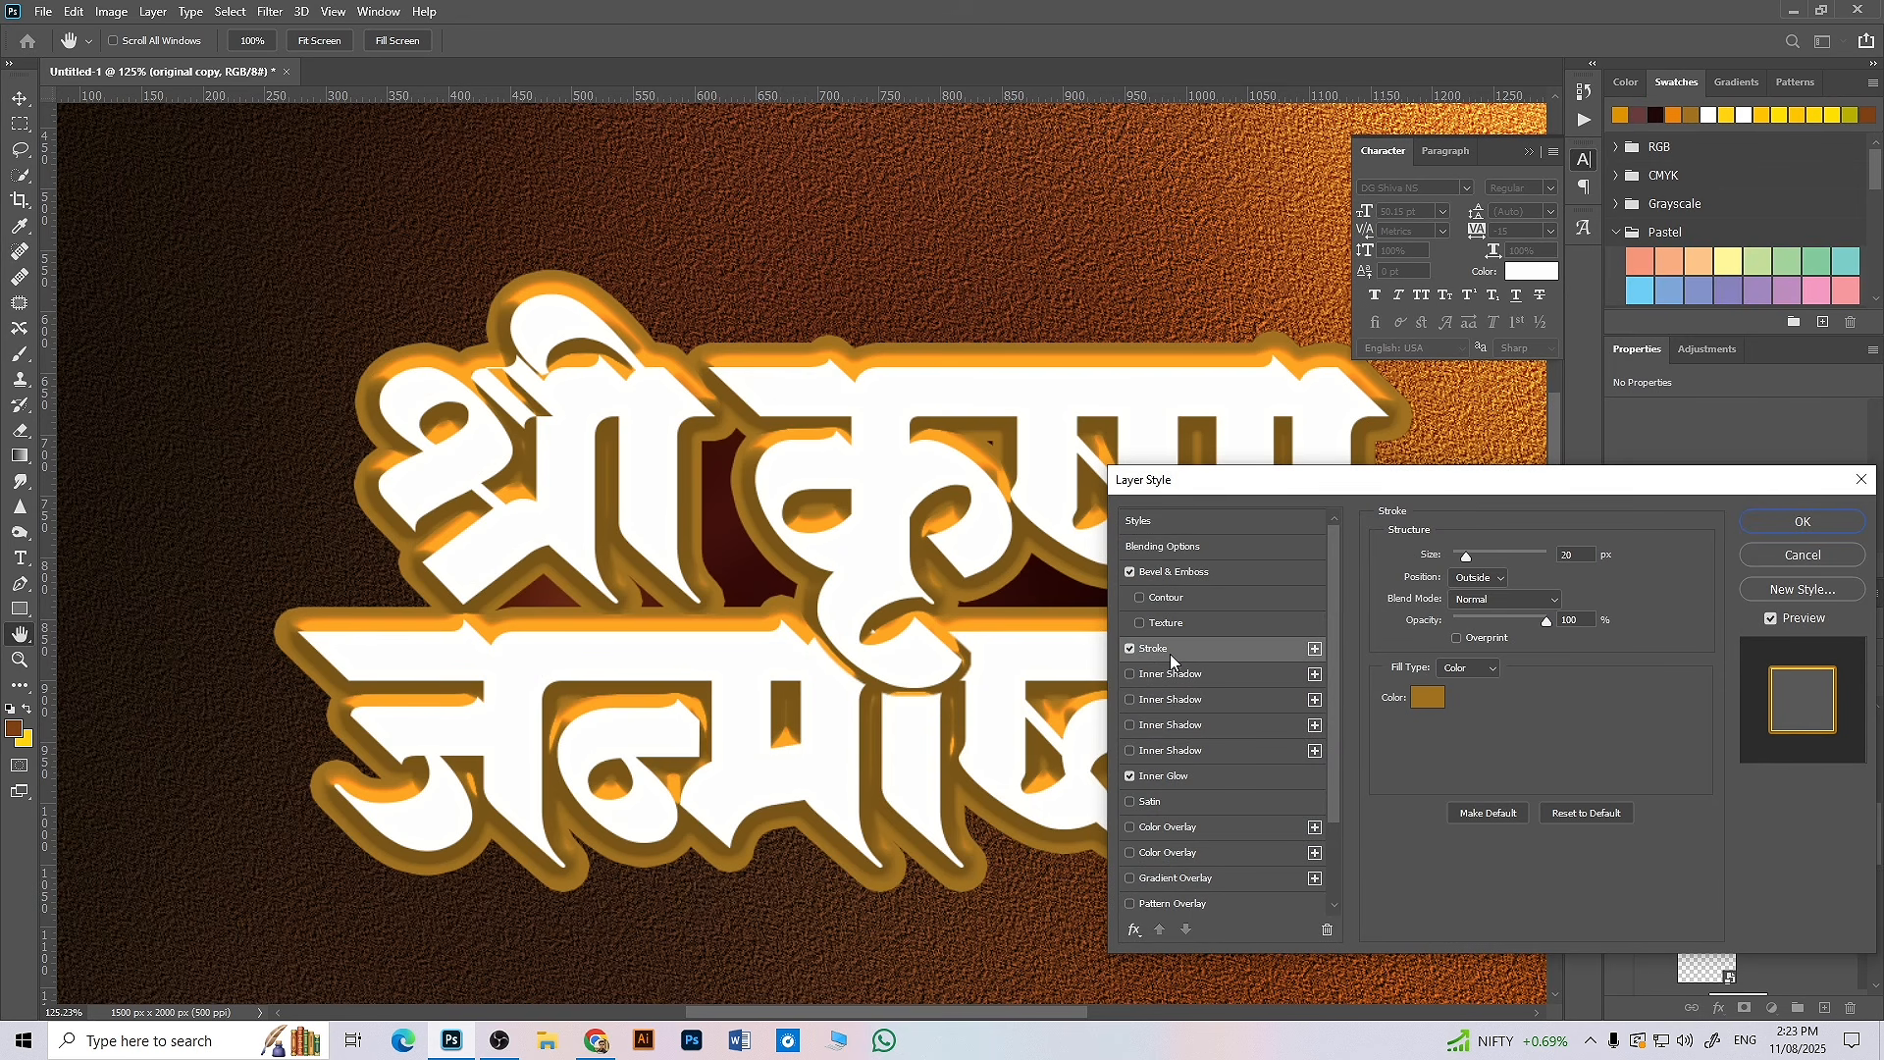
left_click_drag(1467, 556, 1464, 555)
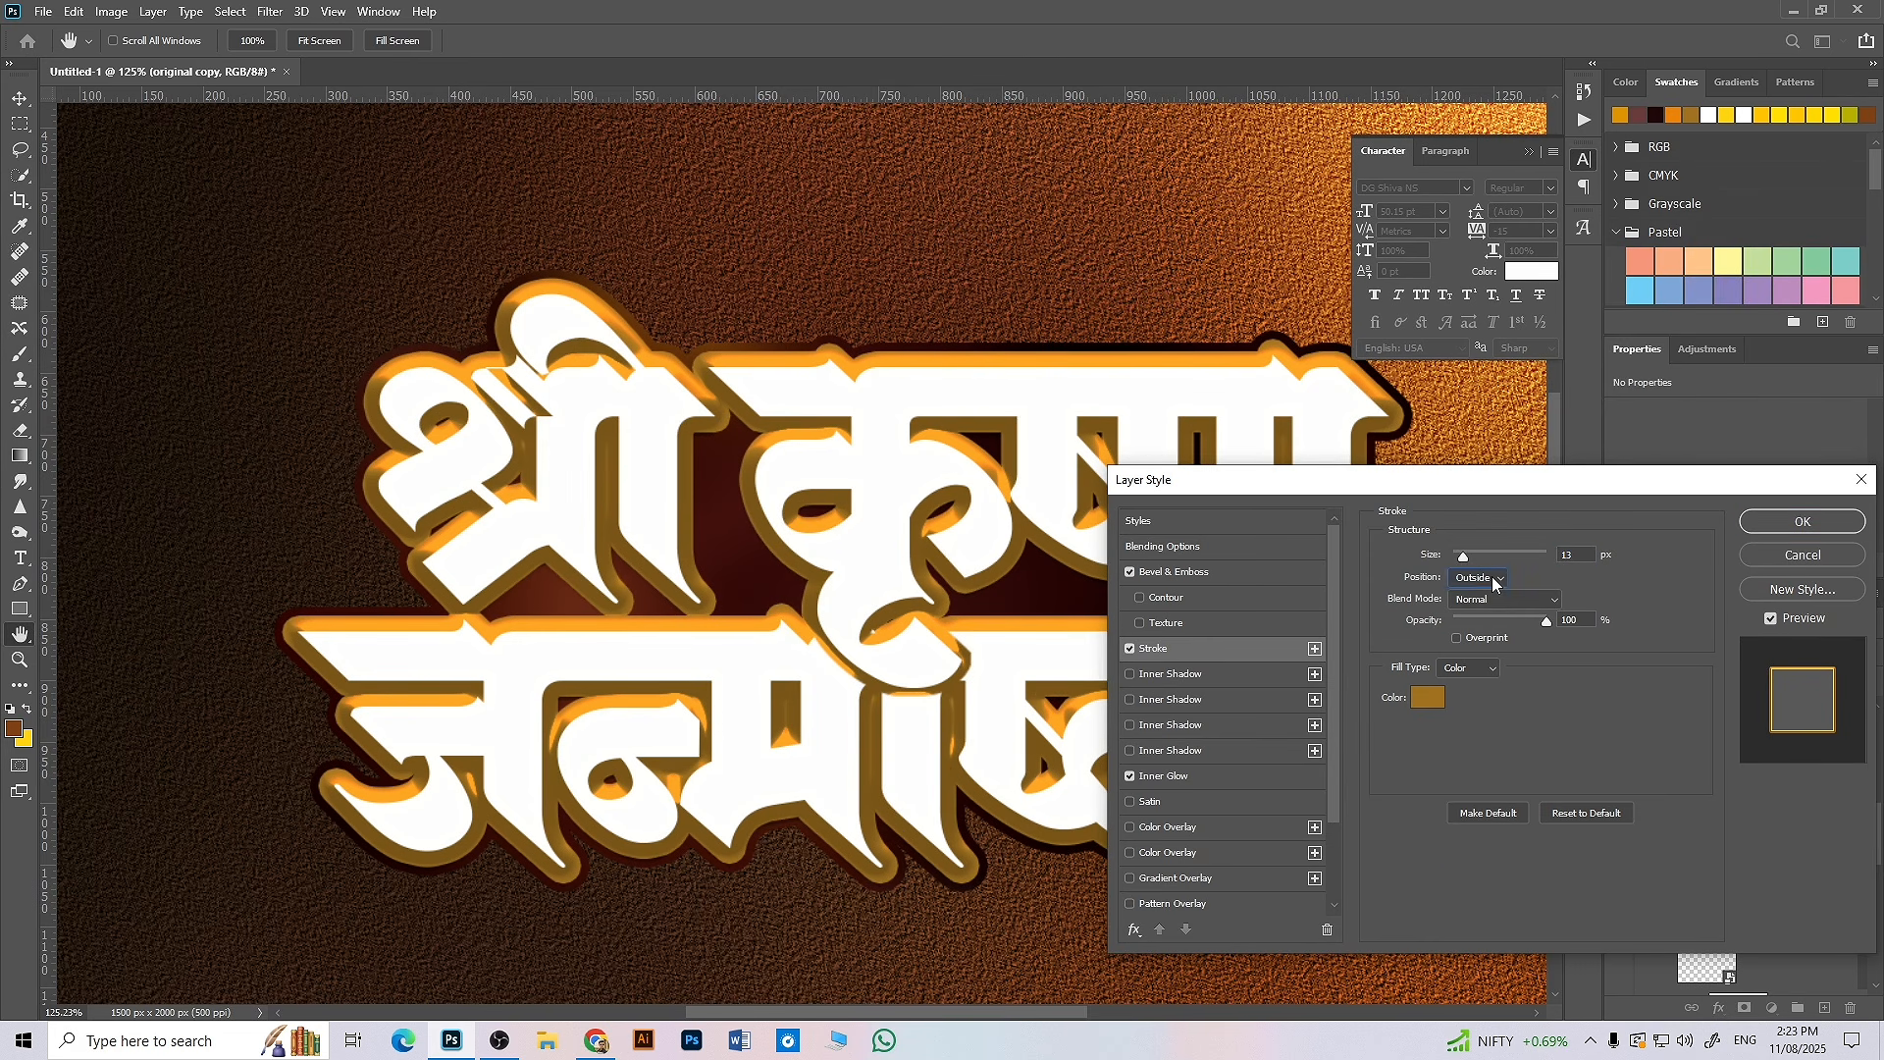
left_click(1502, 600)
left_click(1484, 711)
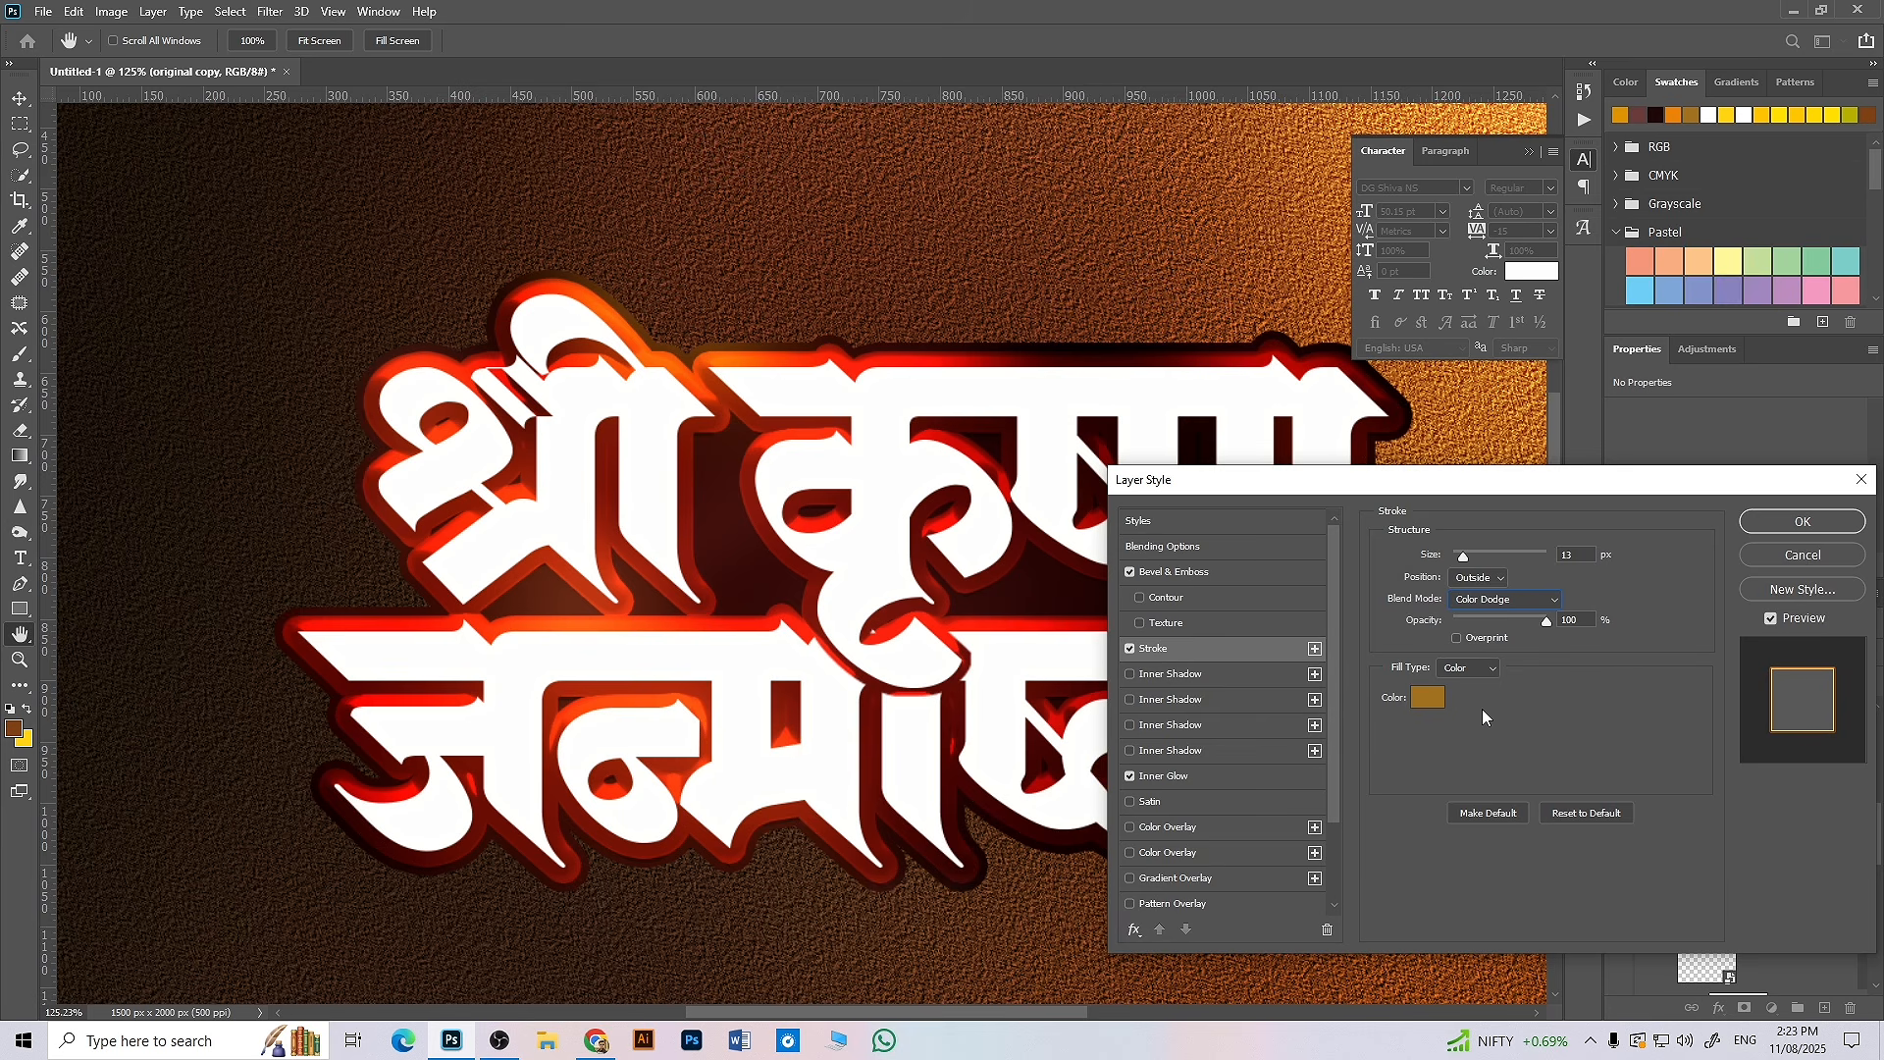
- Reduce the stroke's opacity, enable Overprint for it and apply the layer style
mouse_move(1547, 621)
left_mouse_down()
mouse_move(1457, 617)
mouse_move(1492, 616)
left_mouse_up()
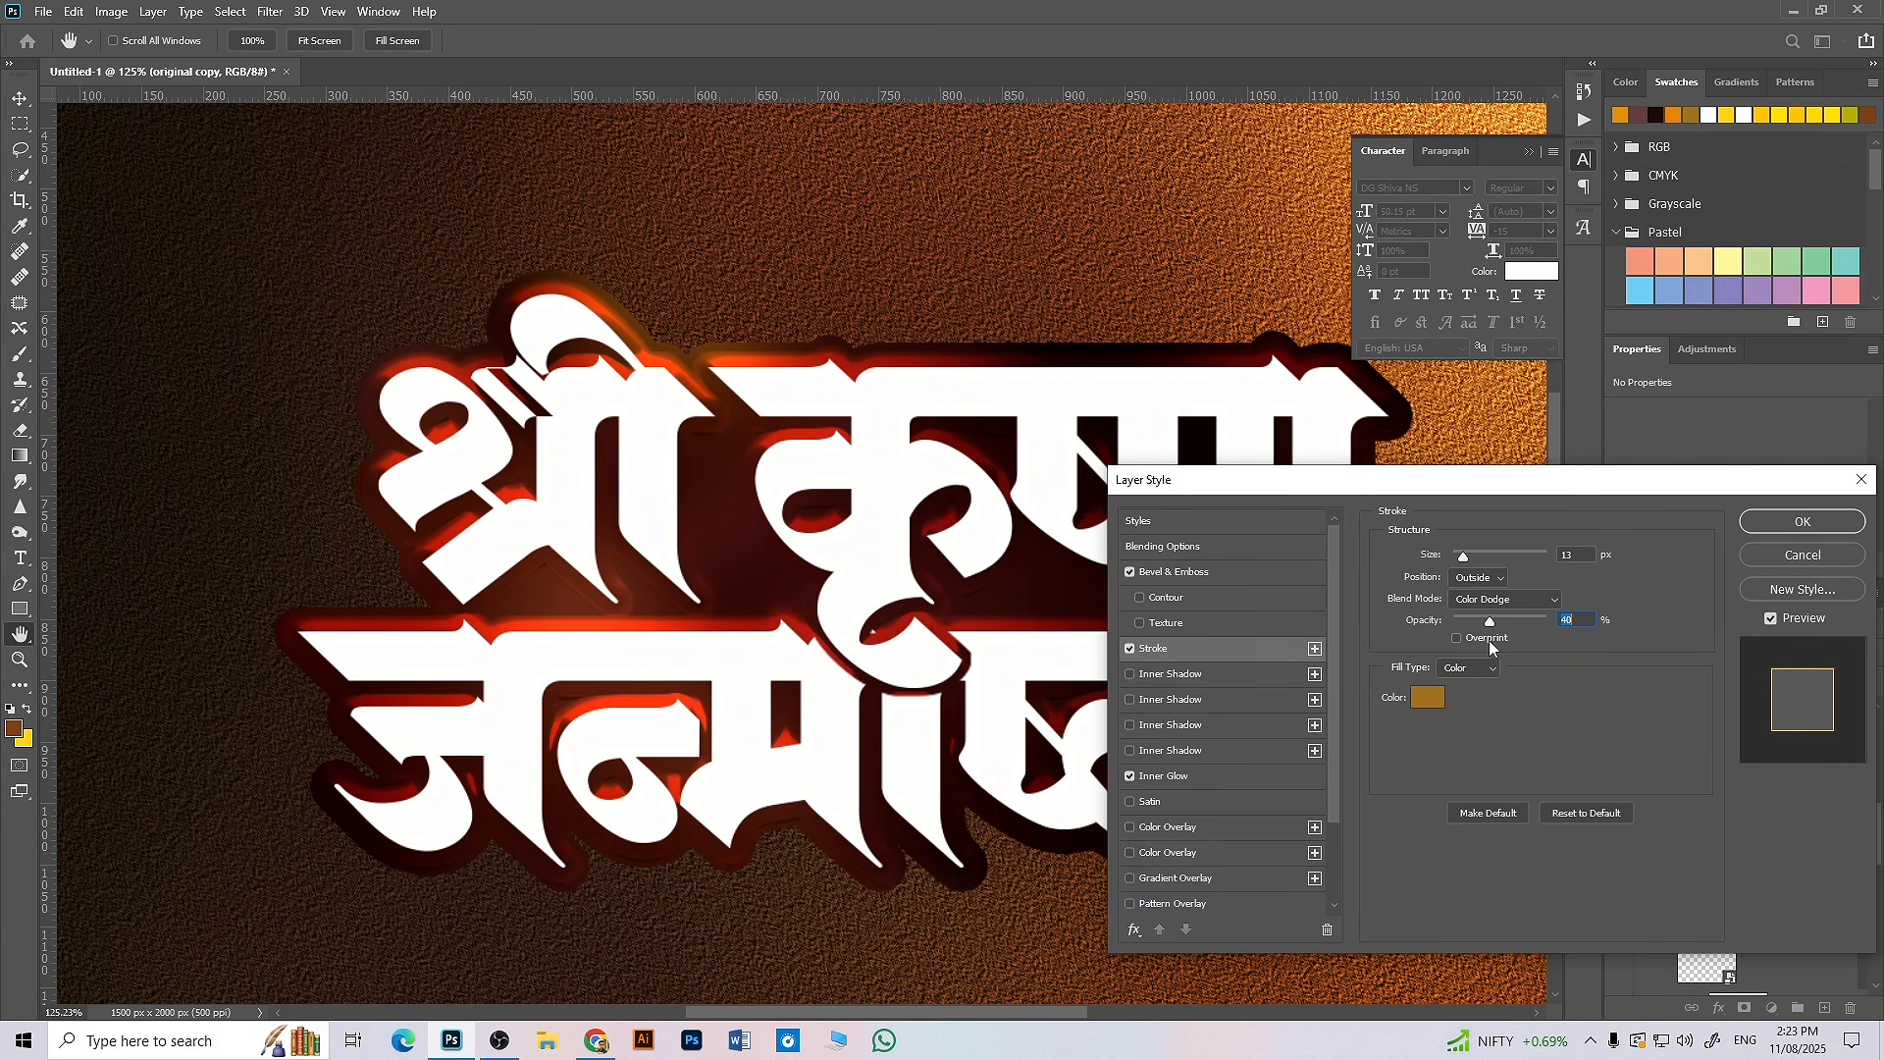
left_click(1482, 638)
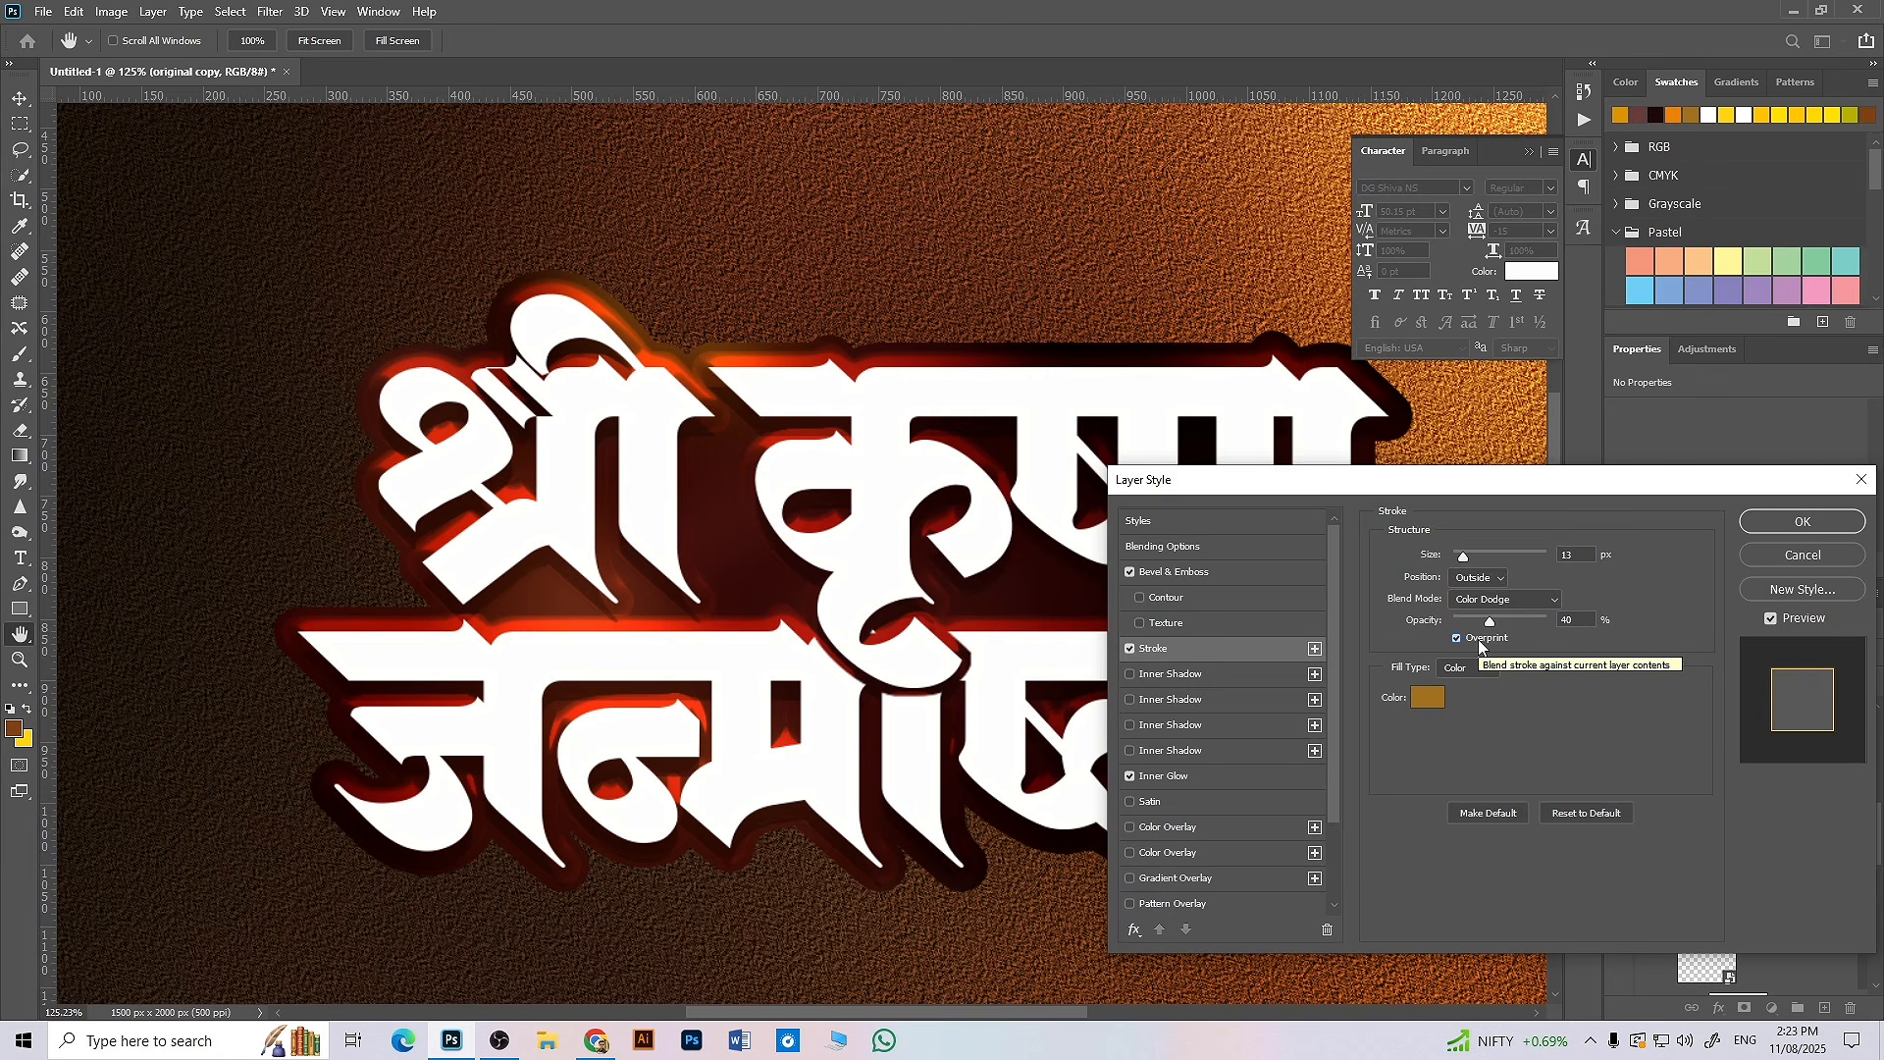
left_click_drag(1494, 624, 1505, 621)
left_click(1768, 516)
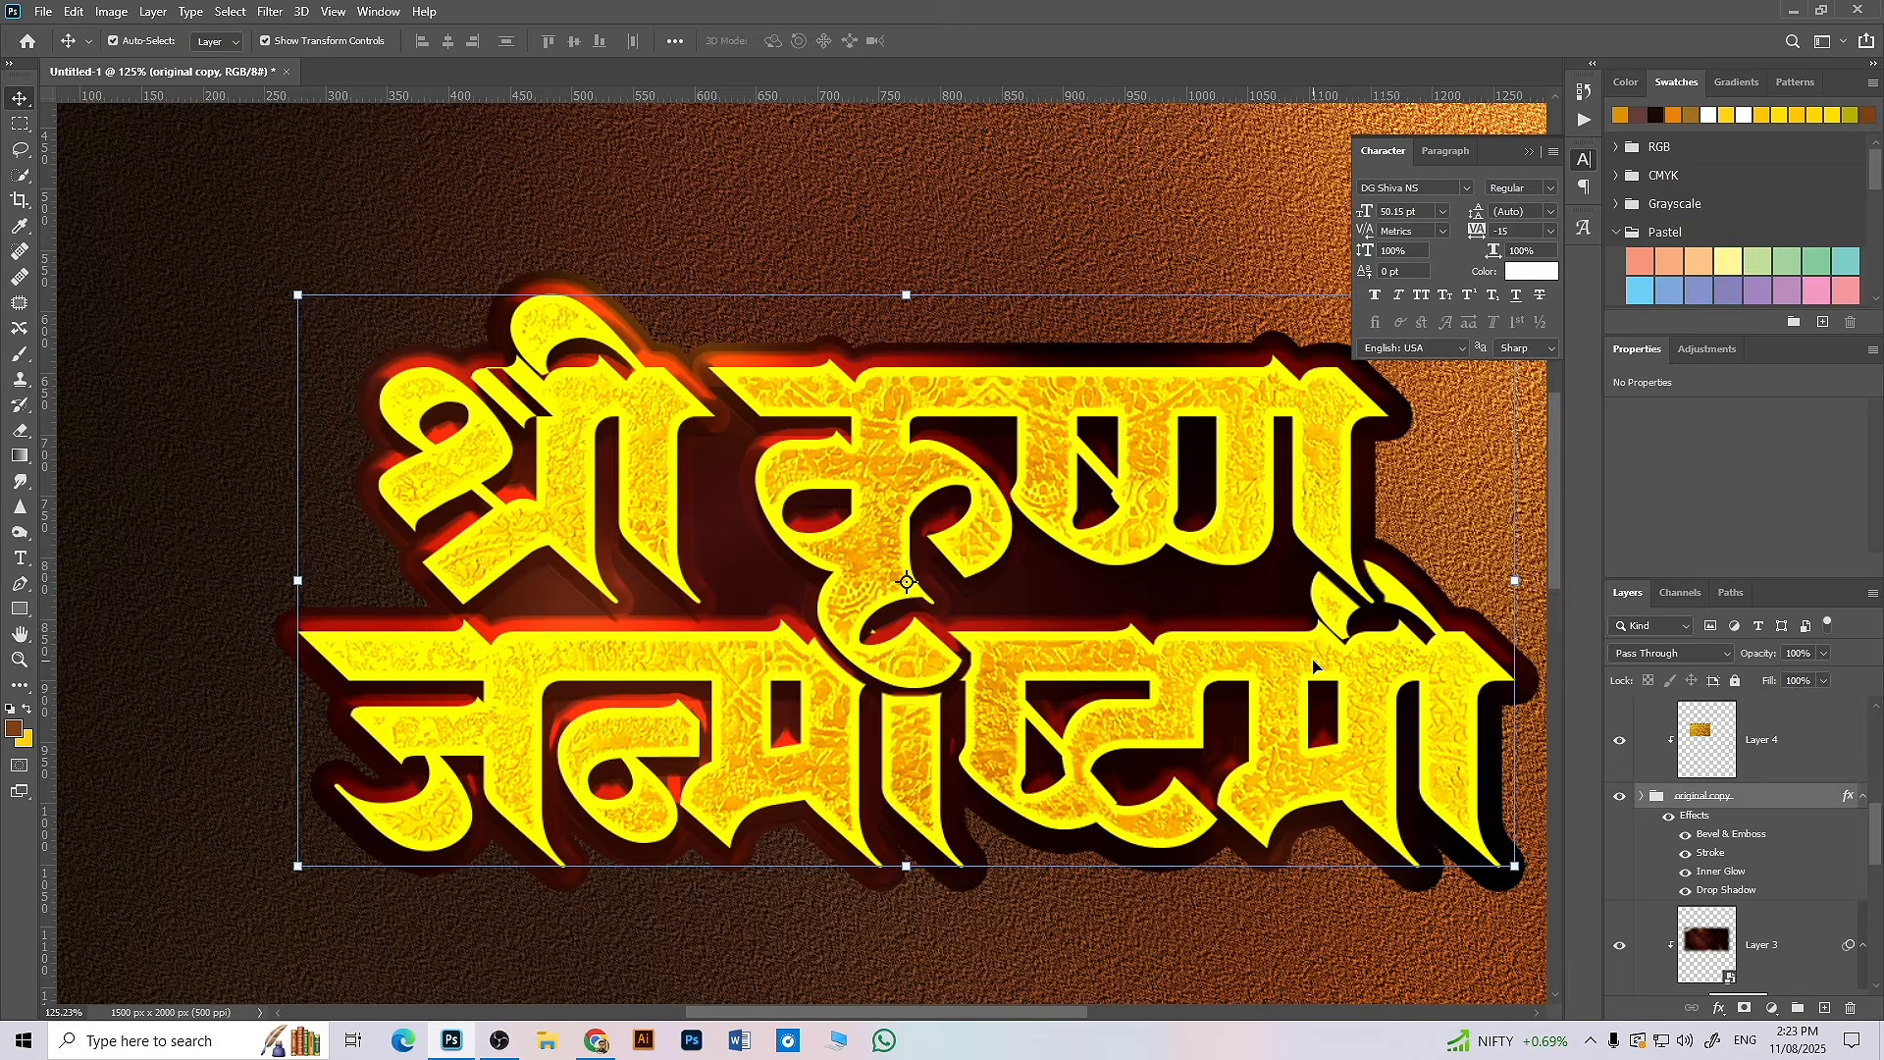
- Duplicate the Layer 2 leather texture directly above Layer 3 and clip the copy to the title's base layer named original
scroll(1310, 669, "down", 4)
left_click(296, 585)
scroll(1217, 602, "up", 3)
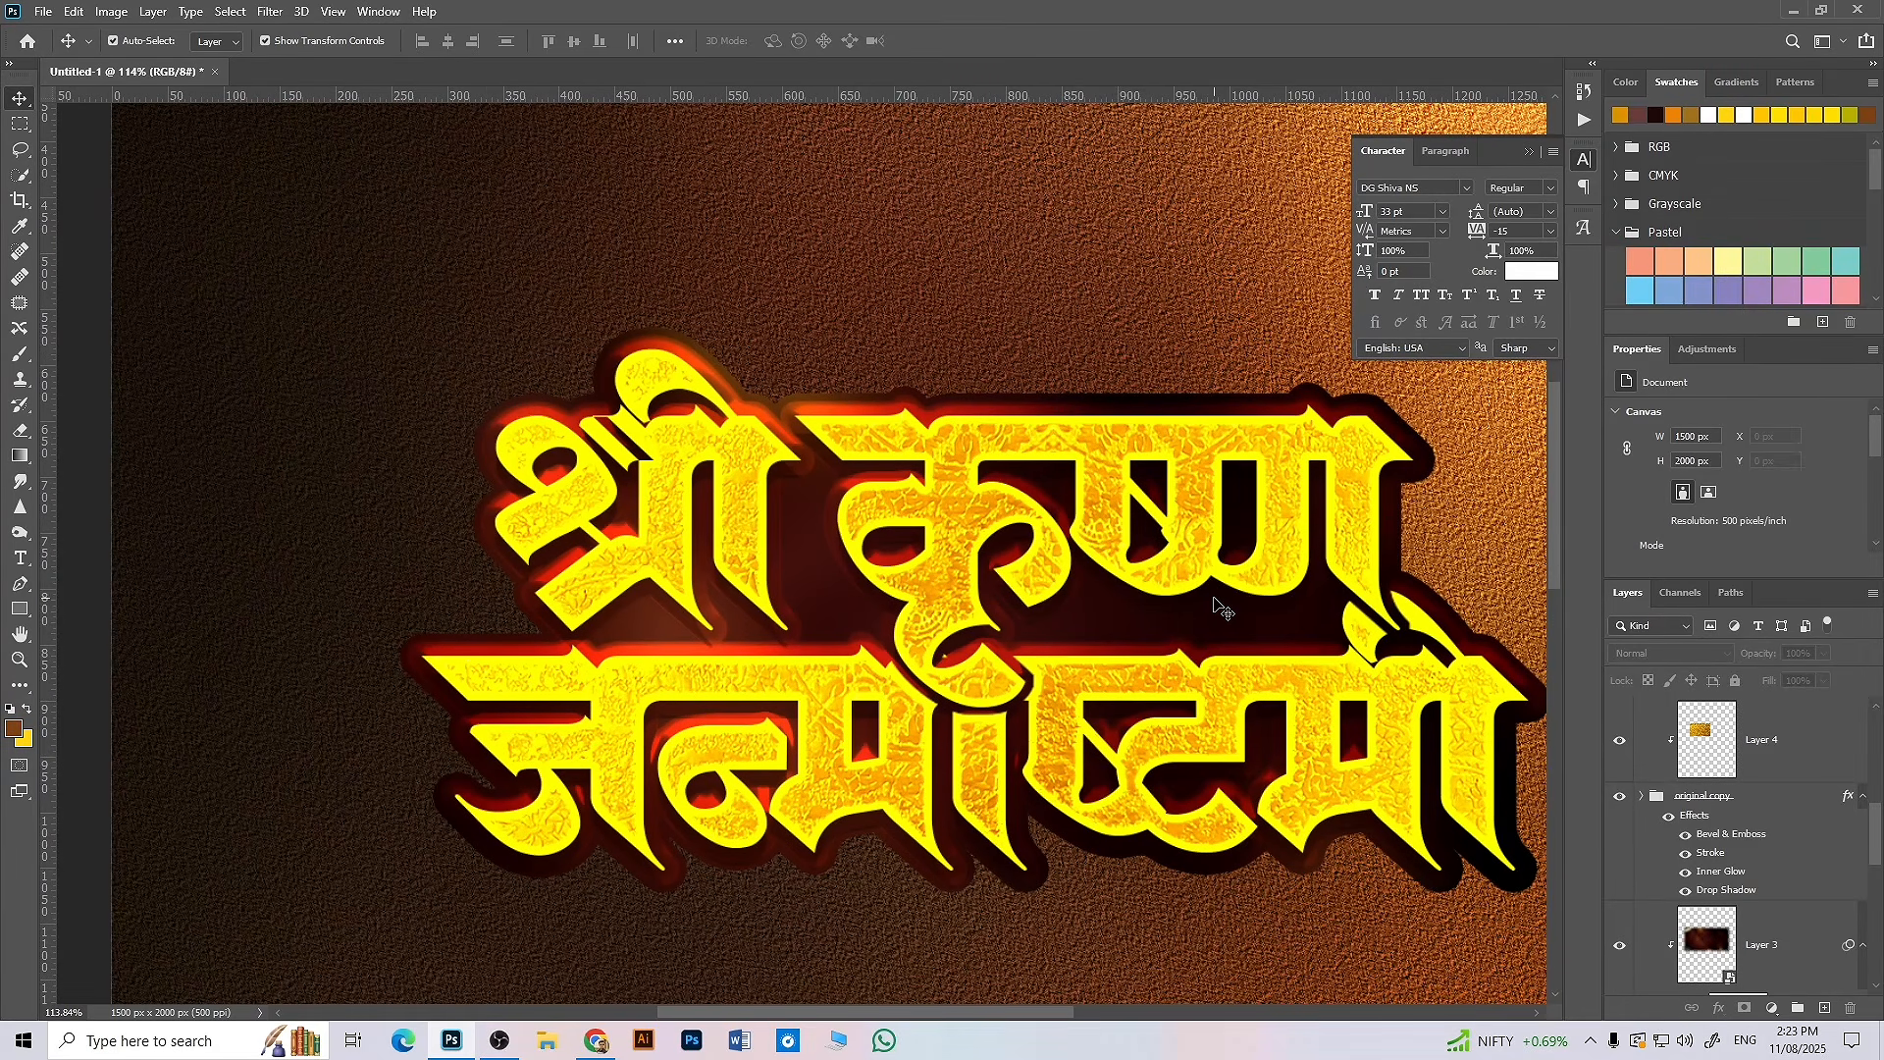
left_click(1092, 643)
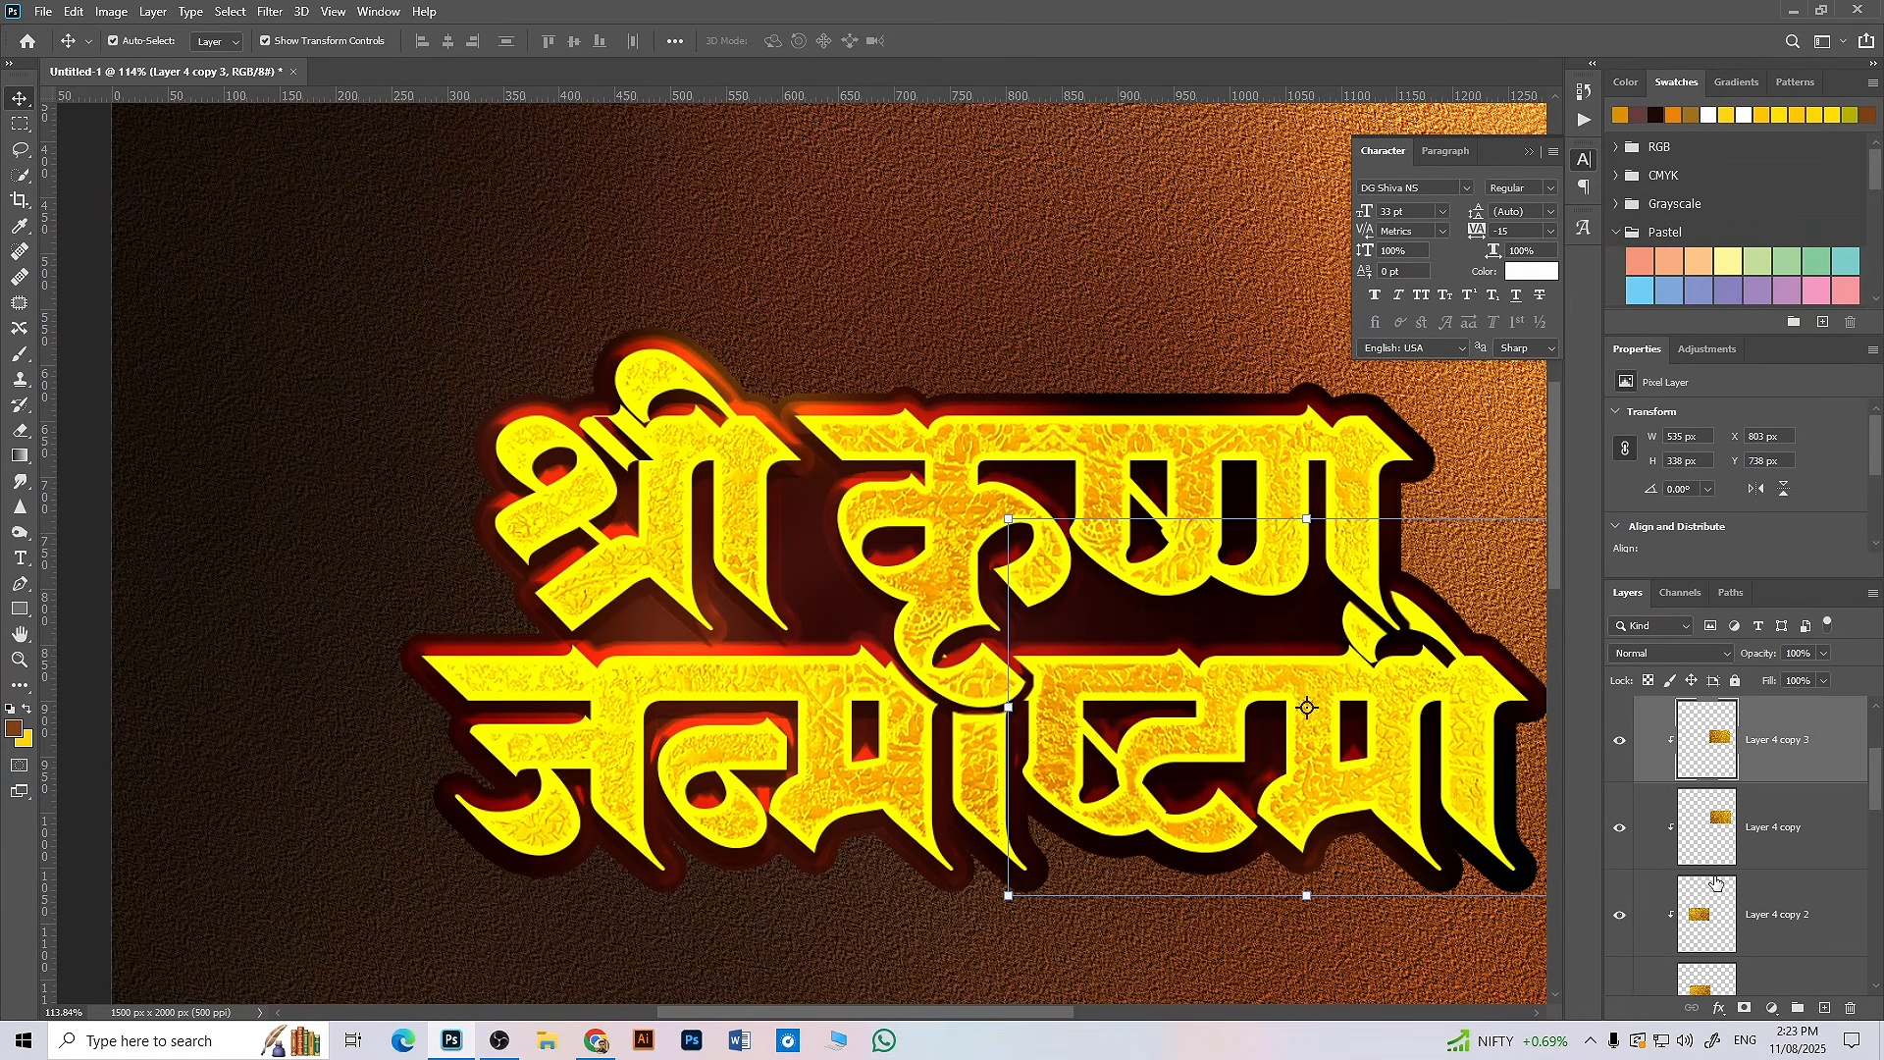
scroll(1727, 893, "down", 5)
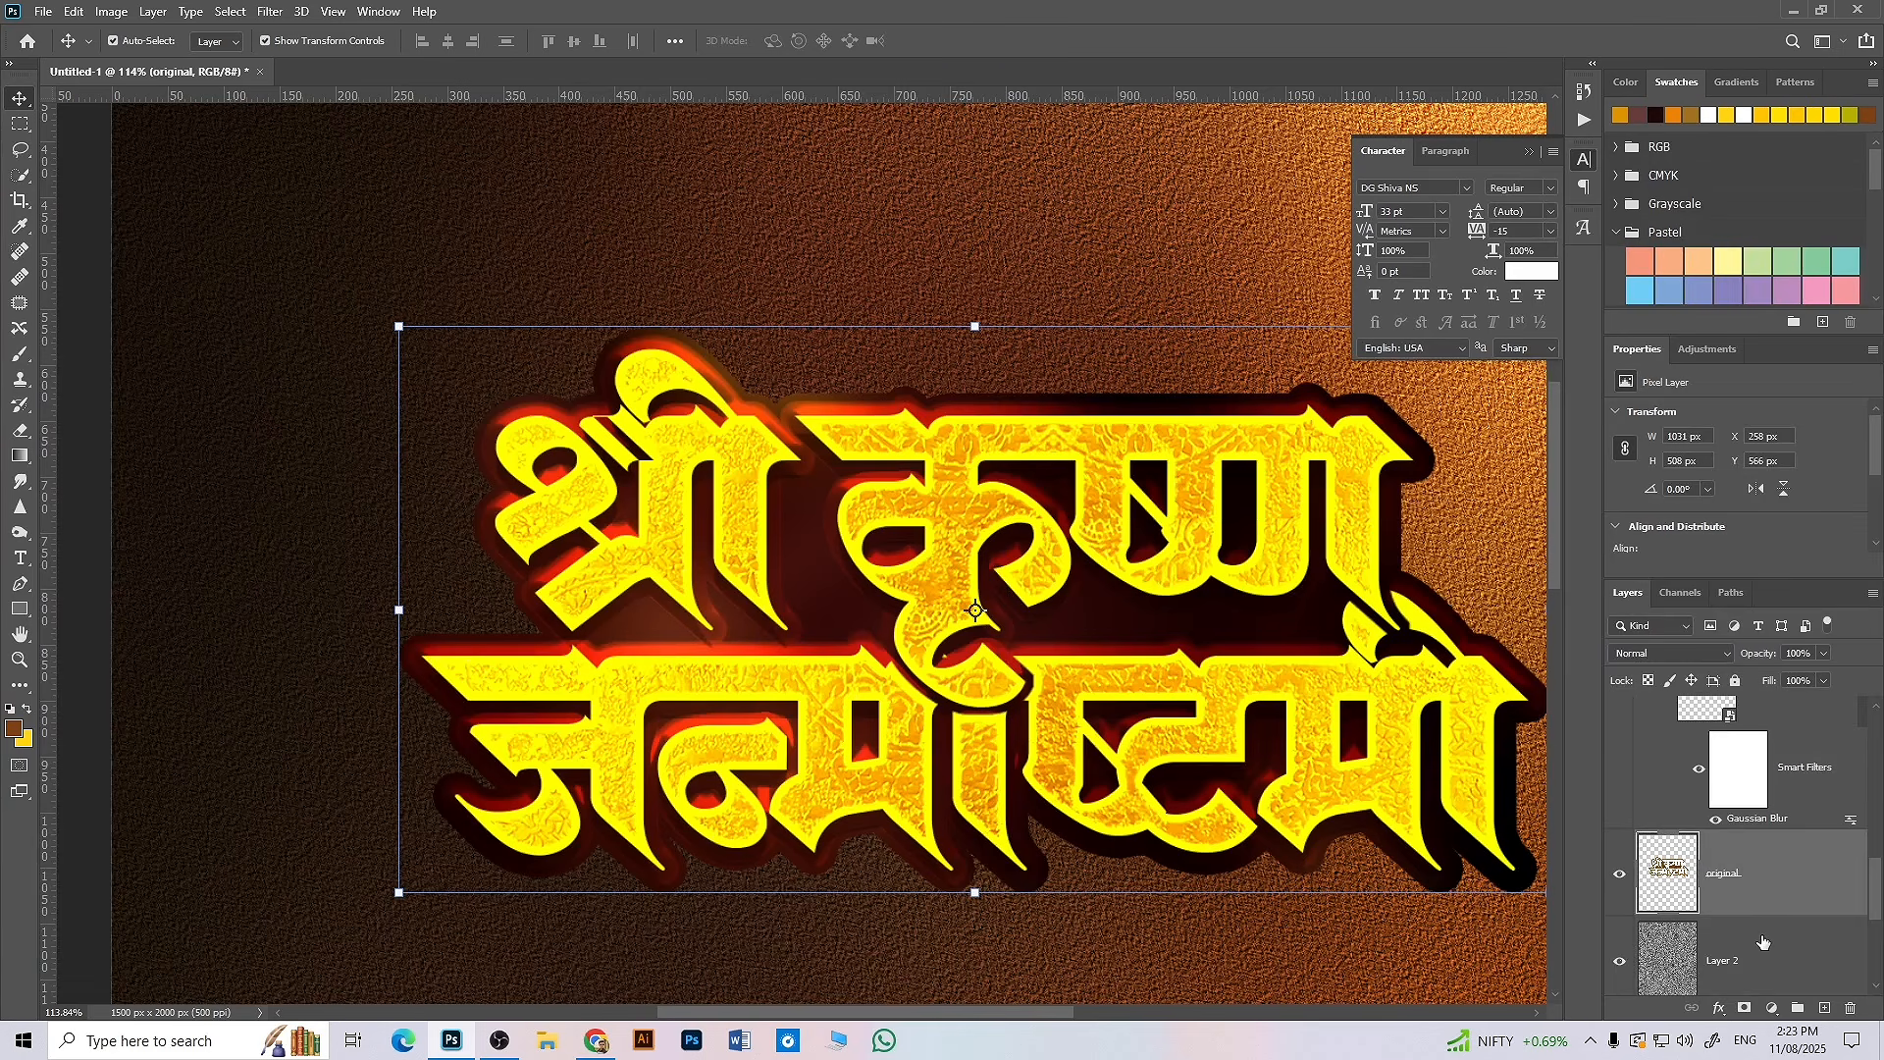
left_click(1761, 947)
left_click_drag(1762, 957, 1763, 918)
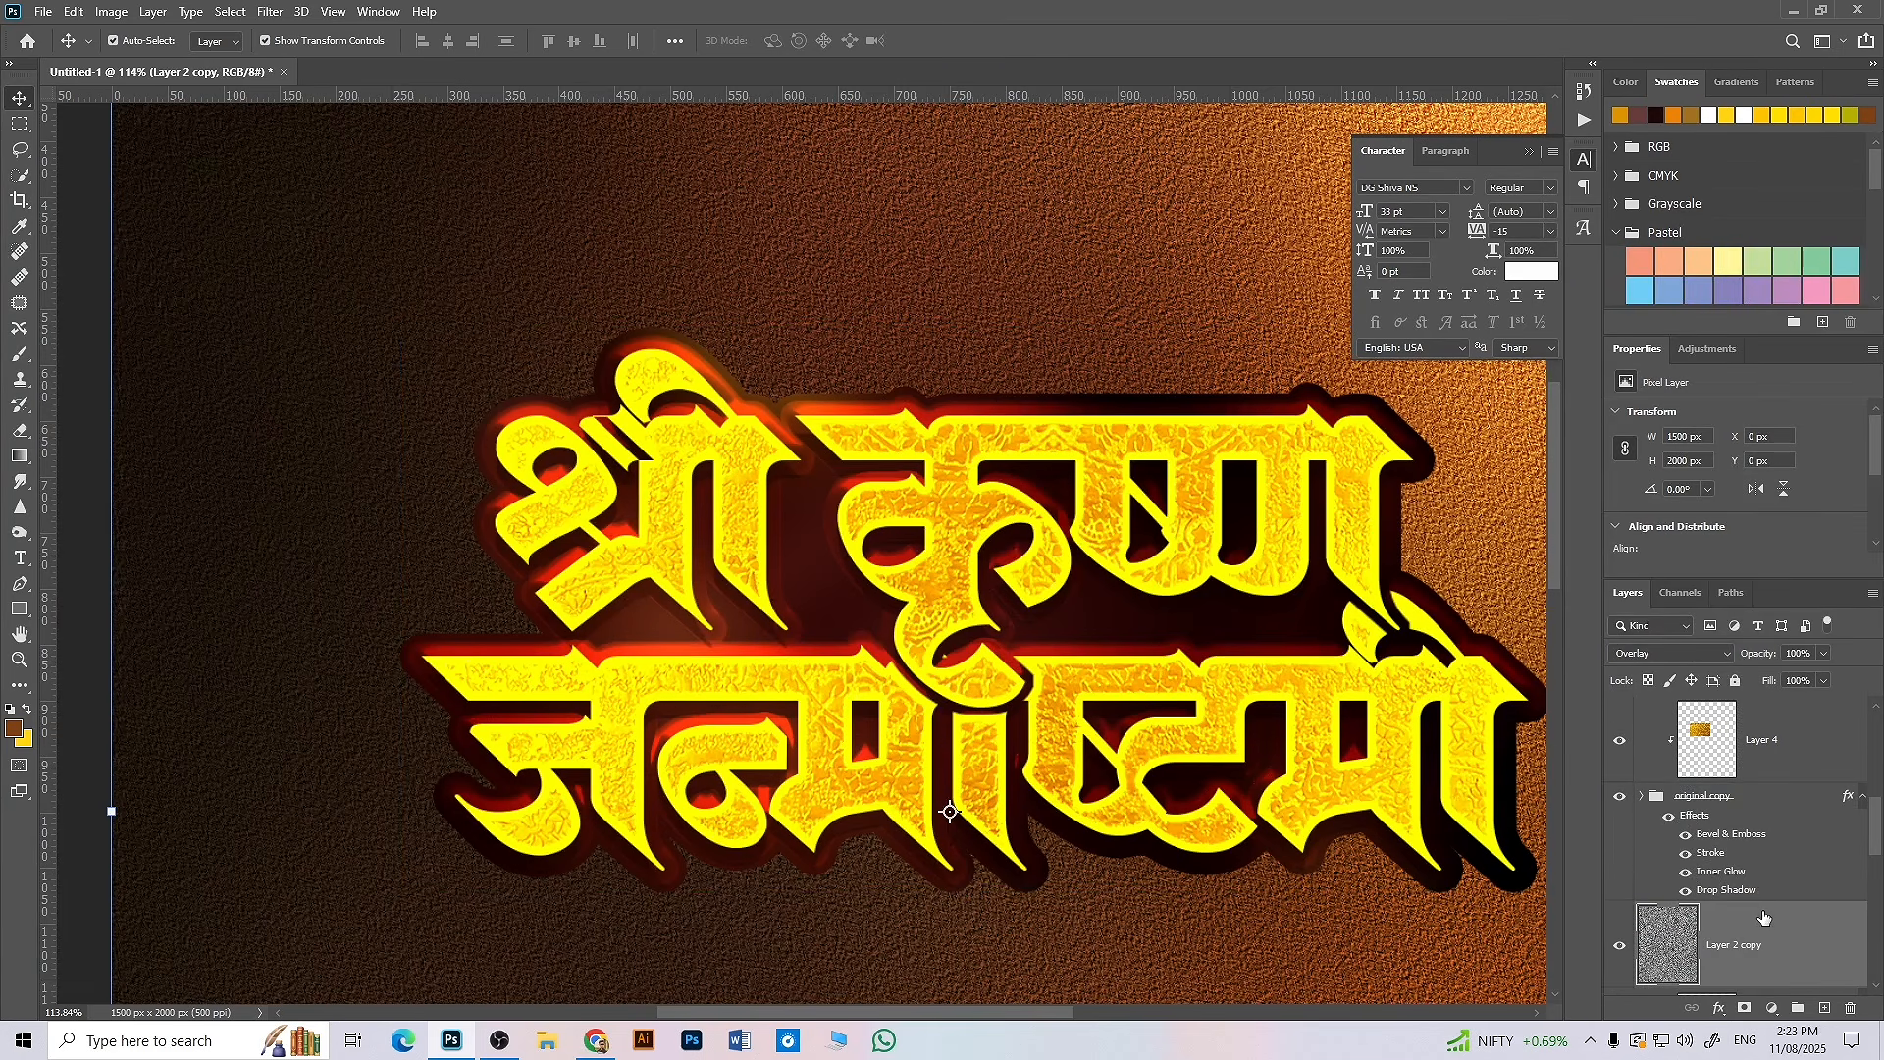
scroll(1763, 918, "down", 2)
key("ctrl+0")
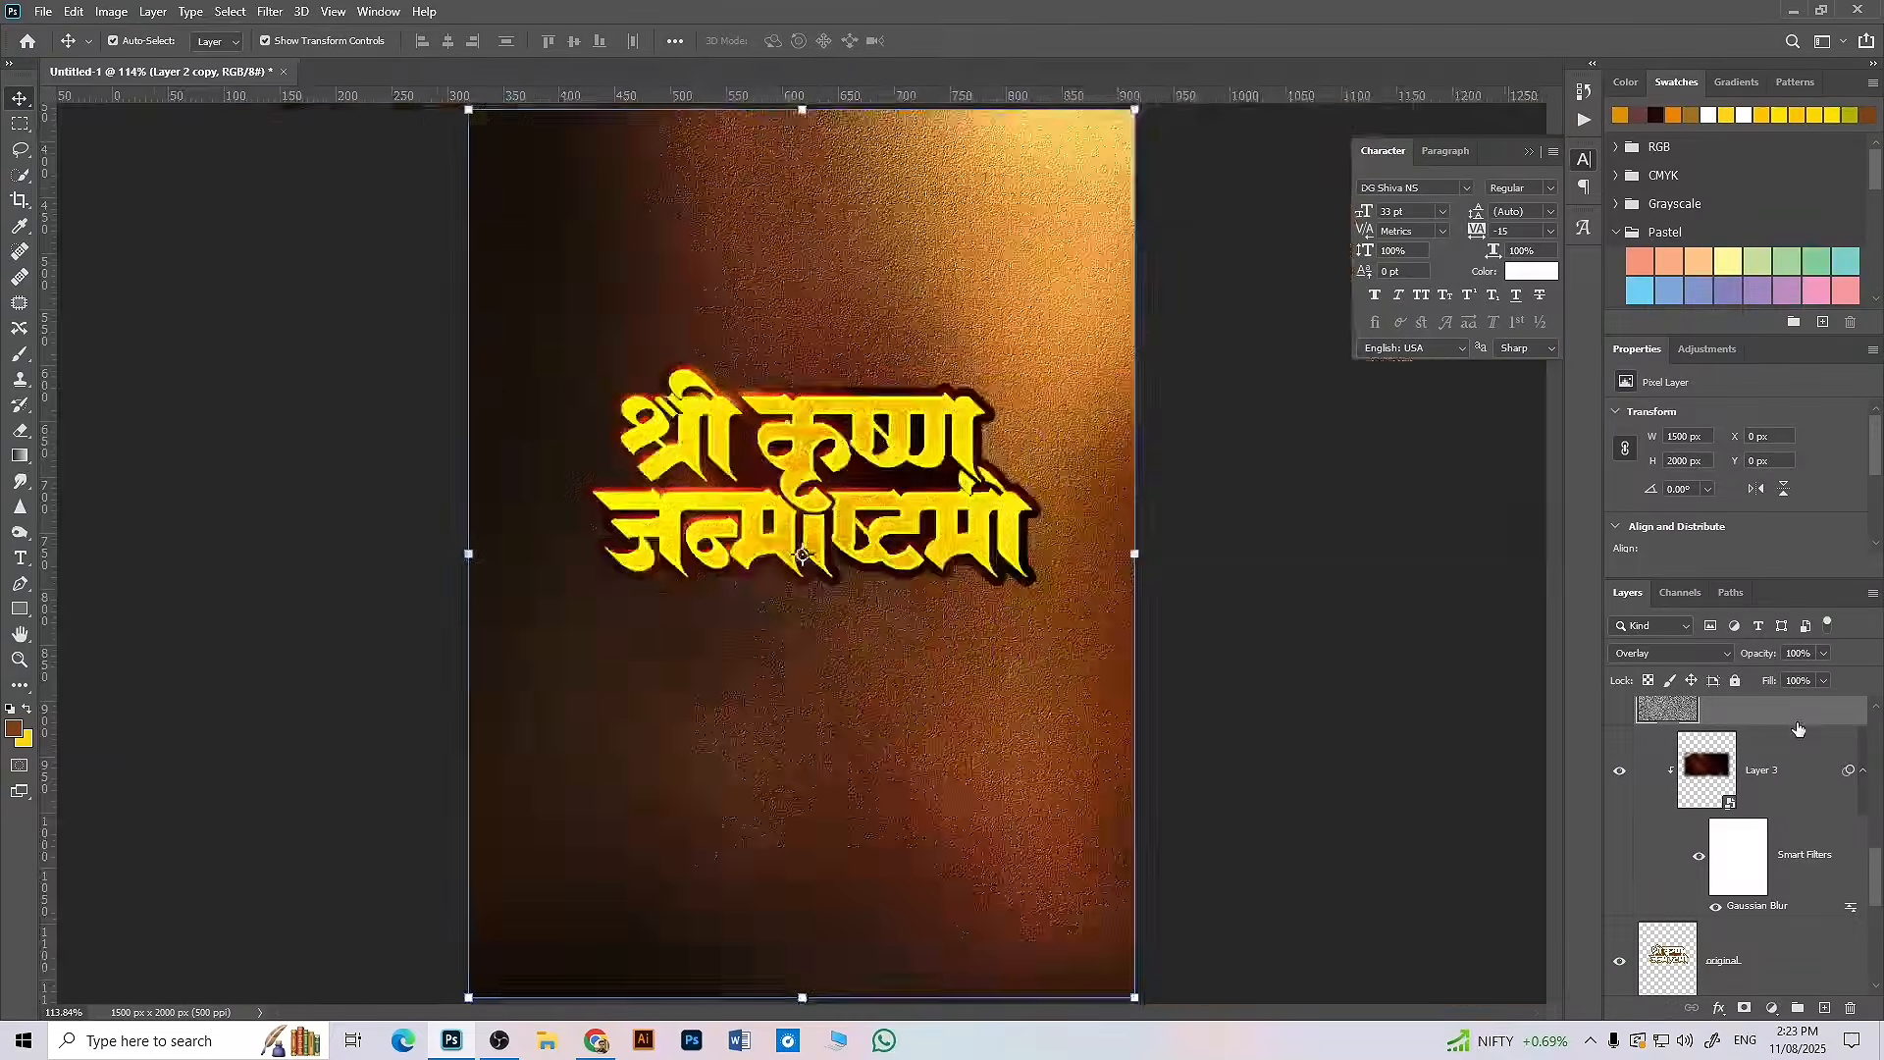
scroll(751, 446, "up", 10)
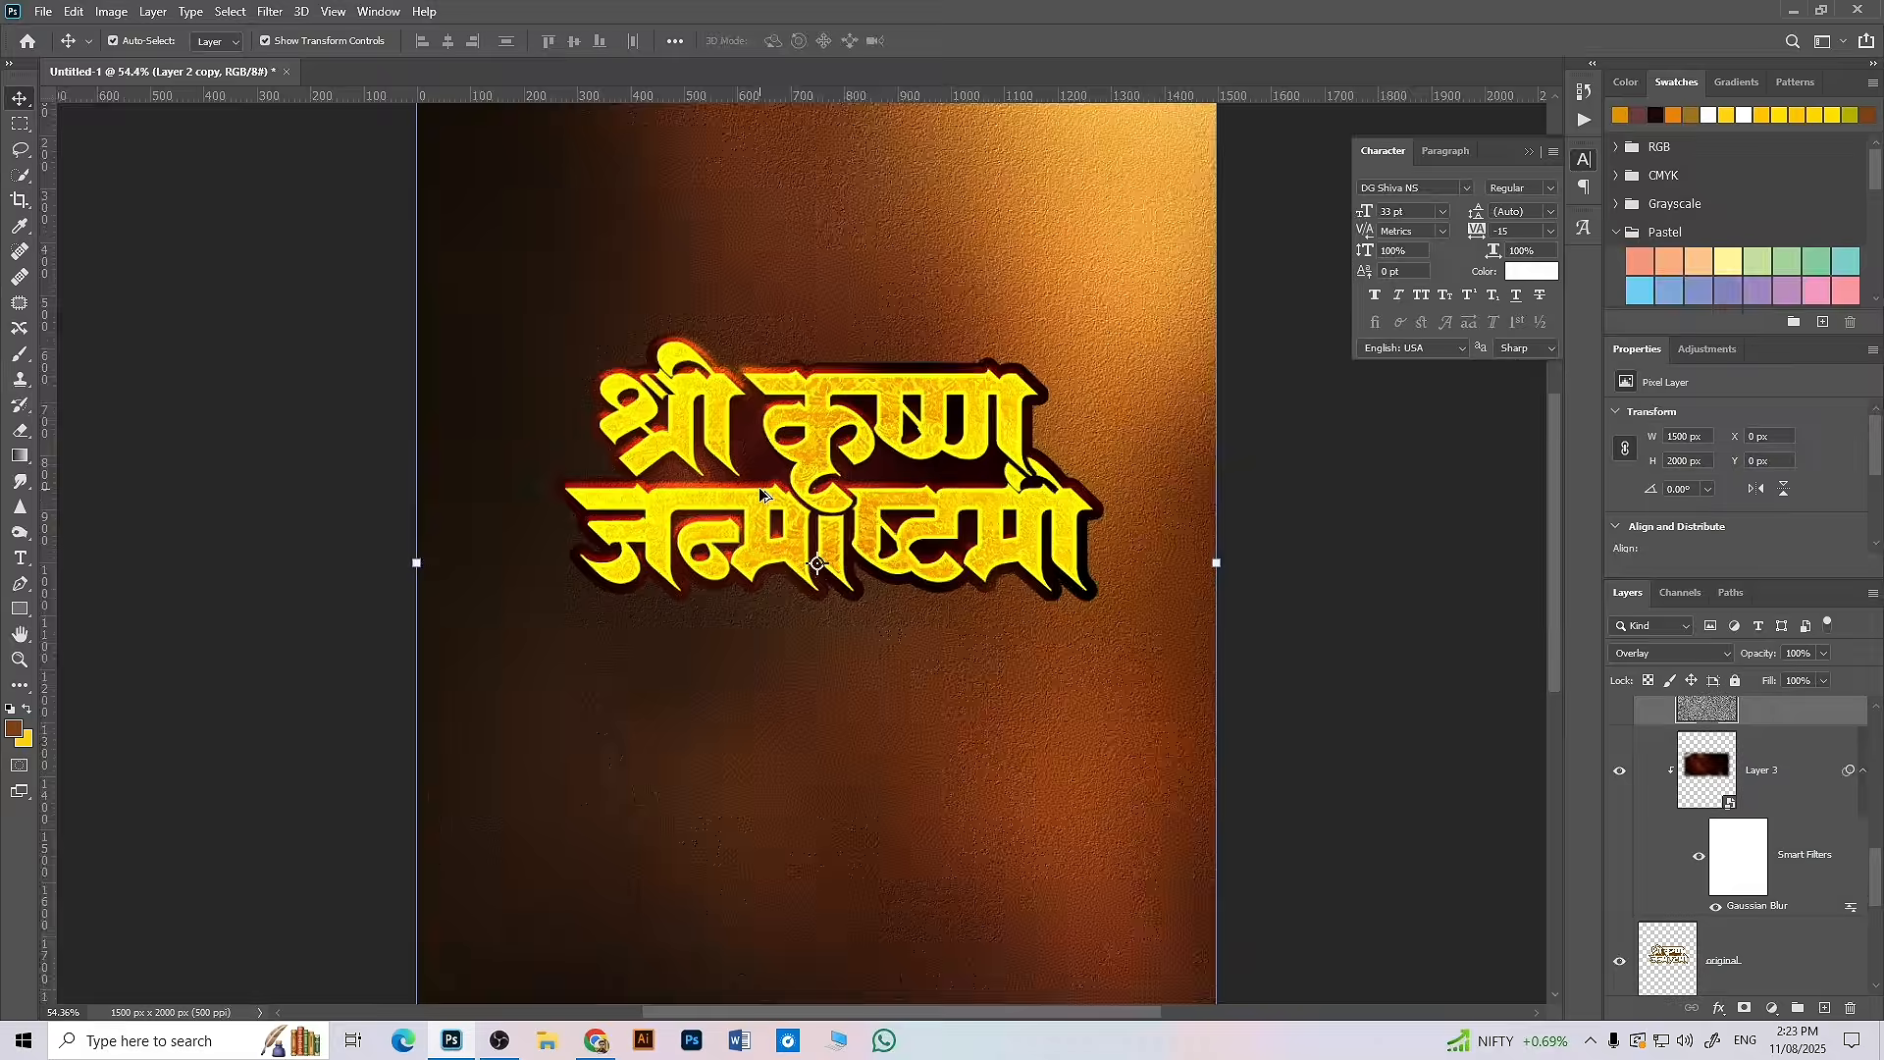
- Add a drop shadow to the title's base layer named original, reset it to default settings and set its blend mode to Normal
scroll(754, 395, "down", 2)
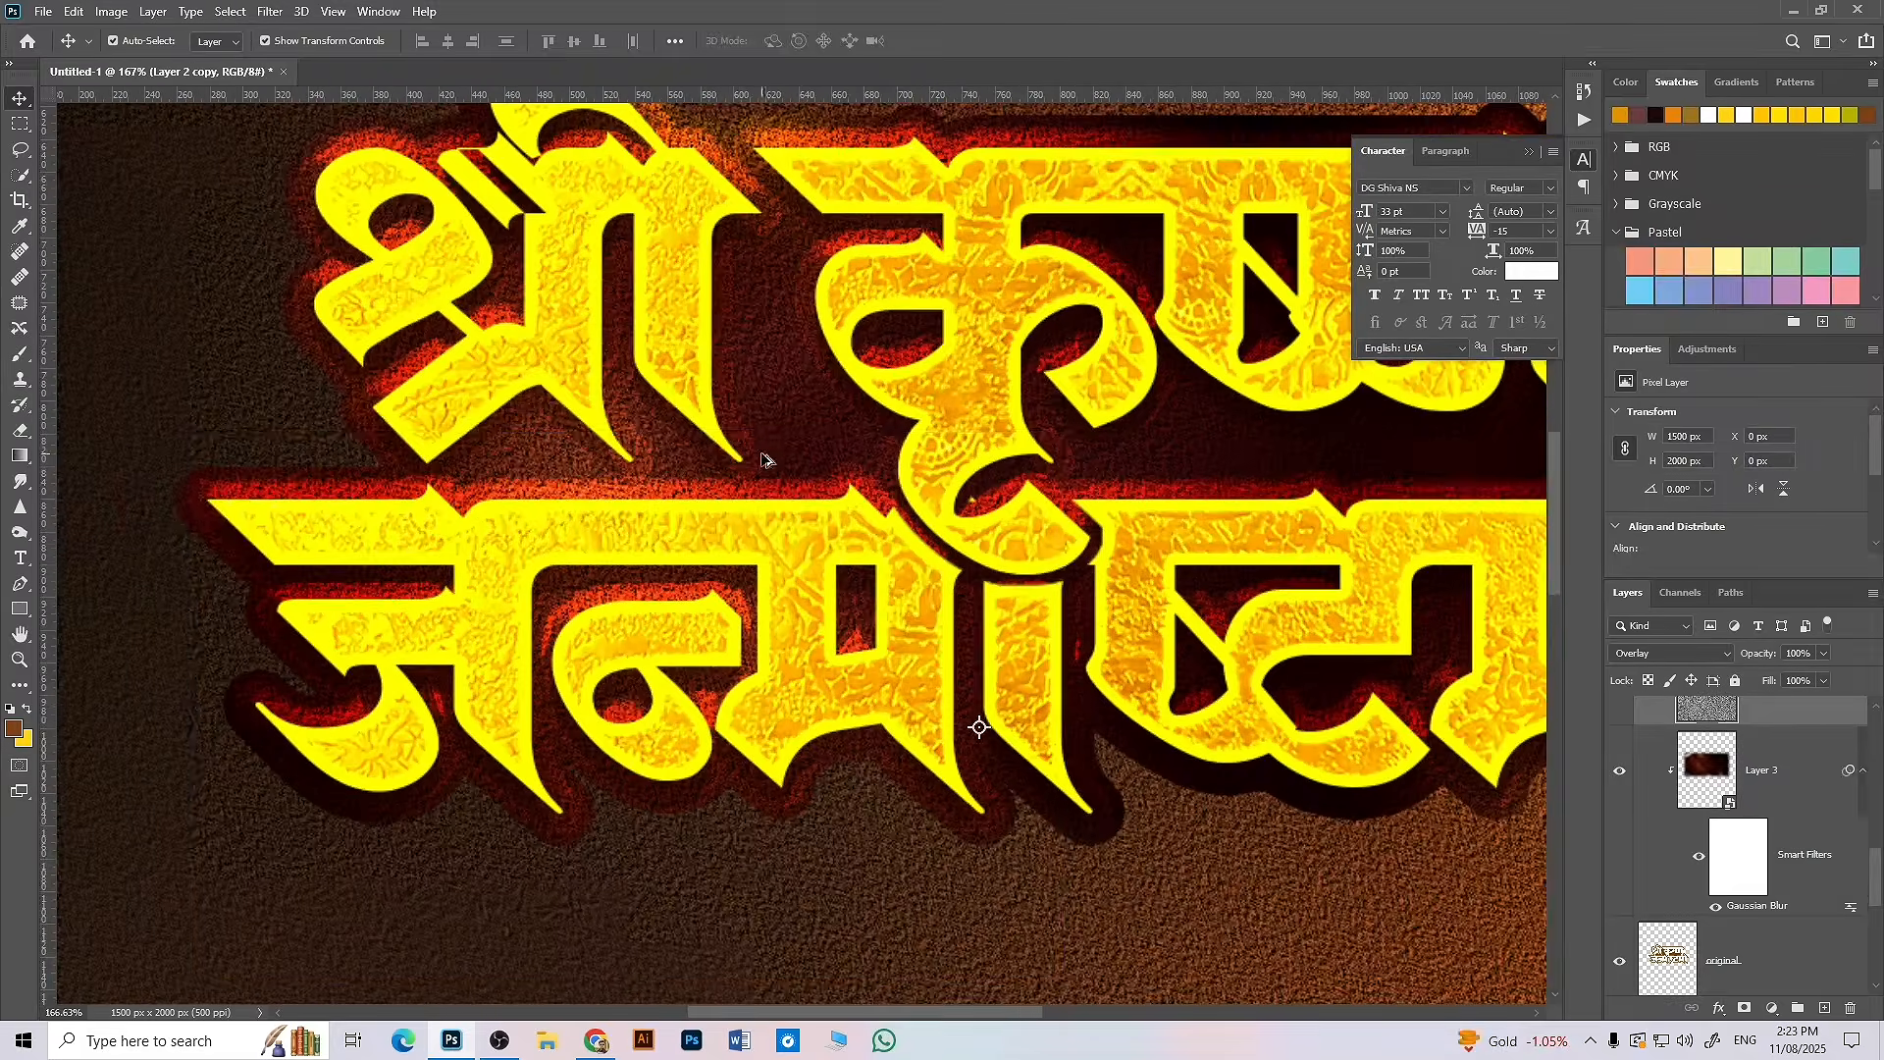
left_click(520, 465)
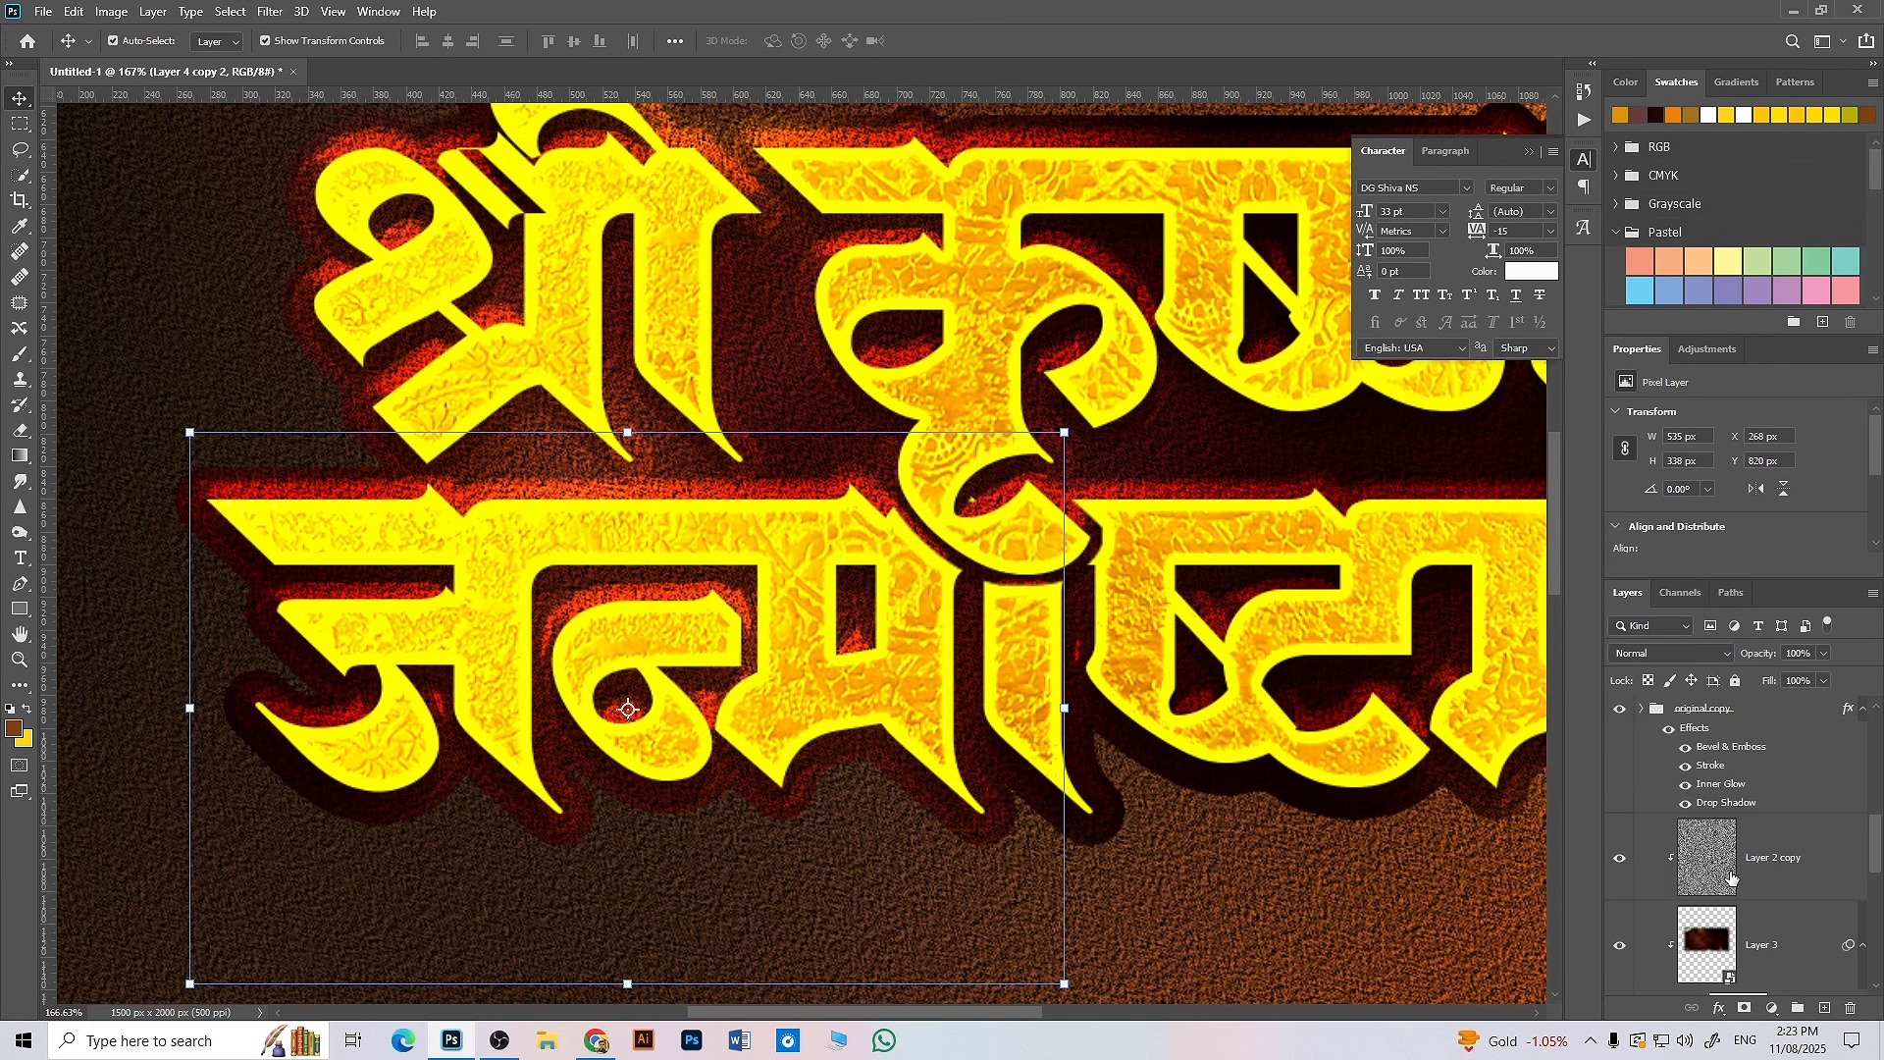
scroll(1731, 878, "down", 5)
left_click(1737, 804)
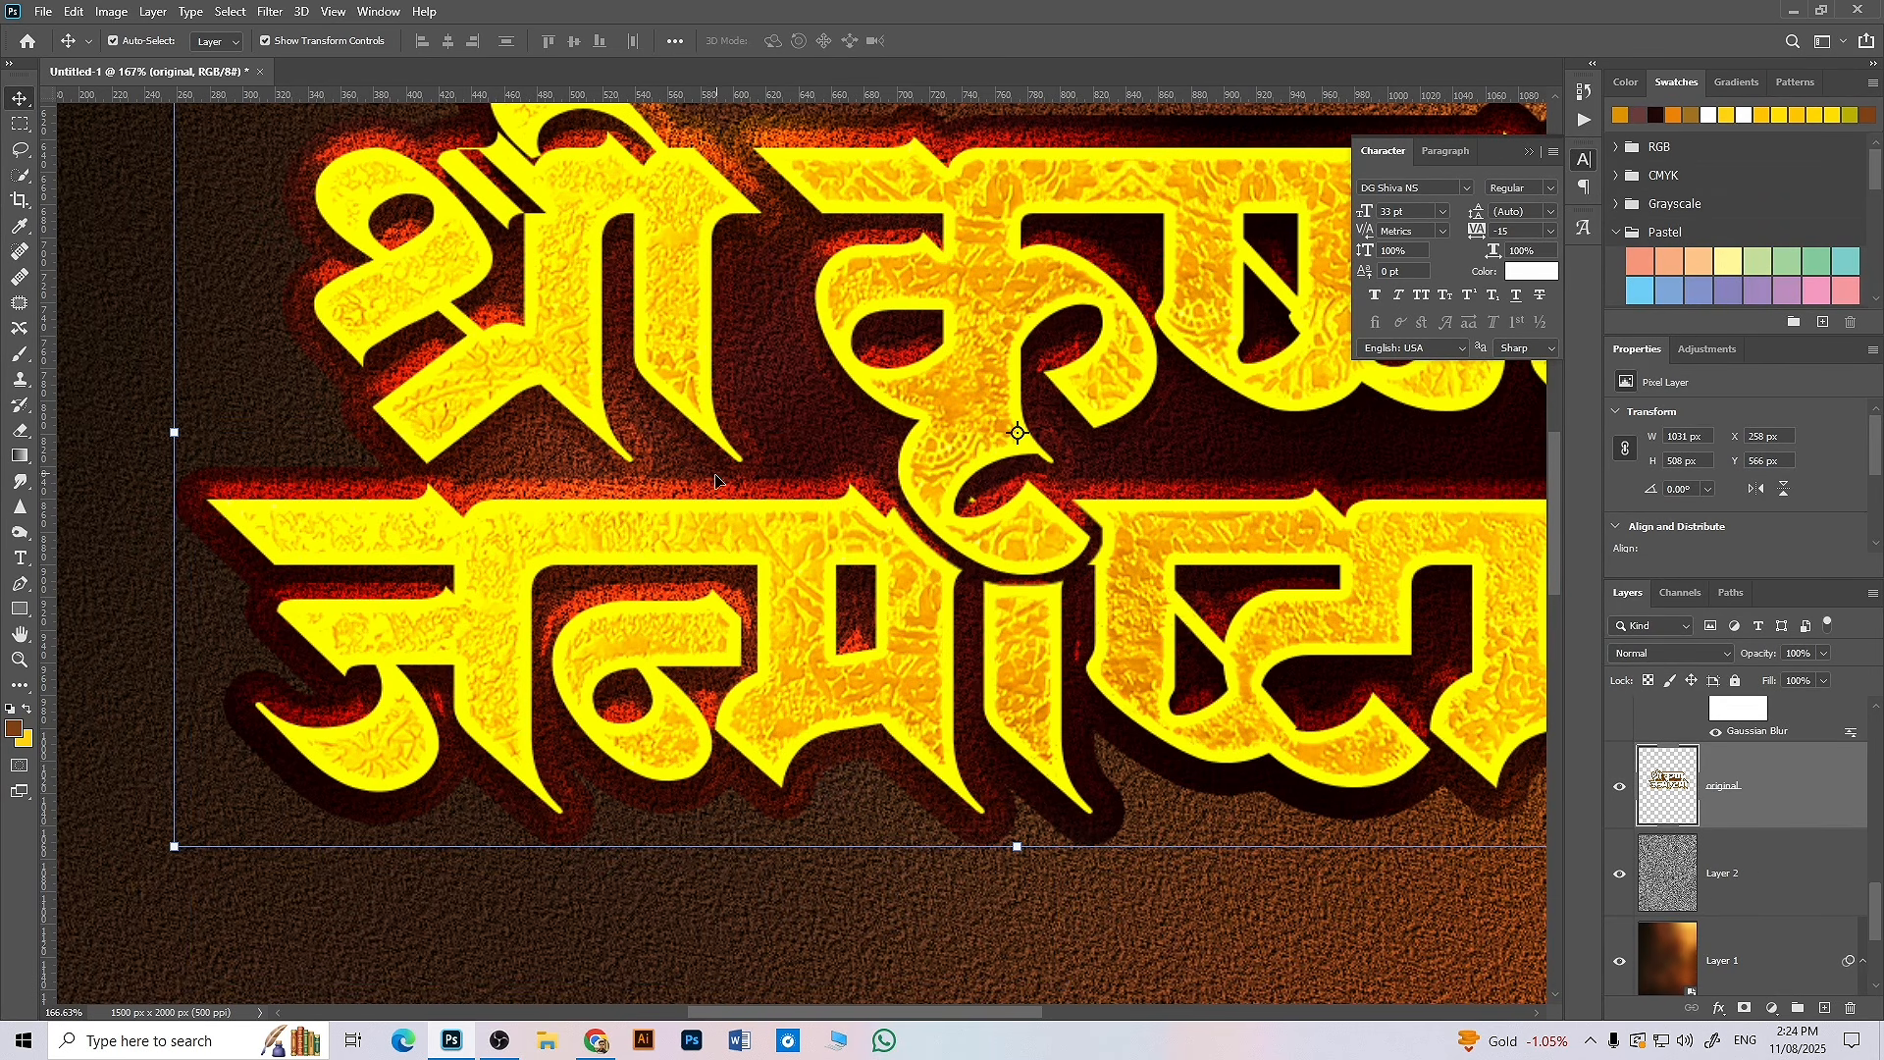
scroll(800, 810, "down", 3)
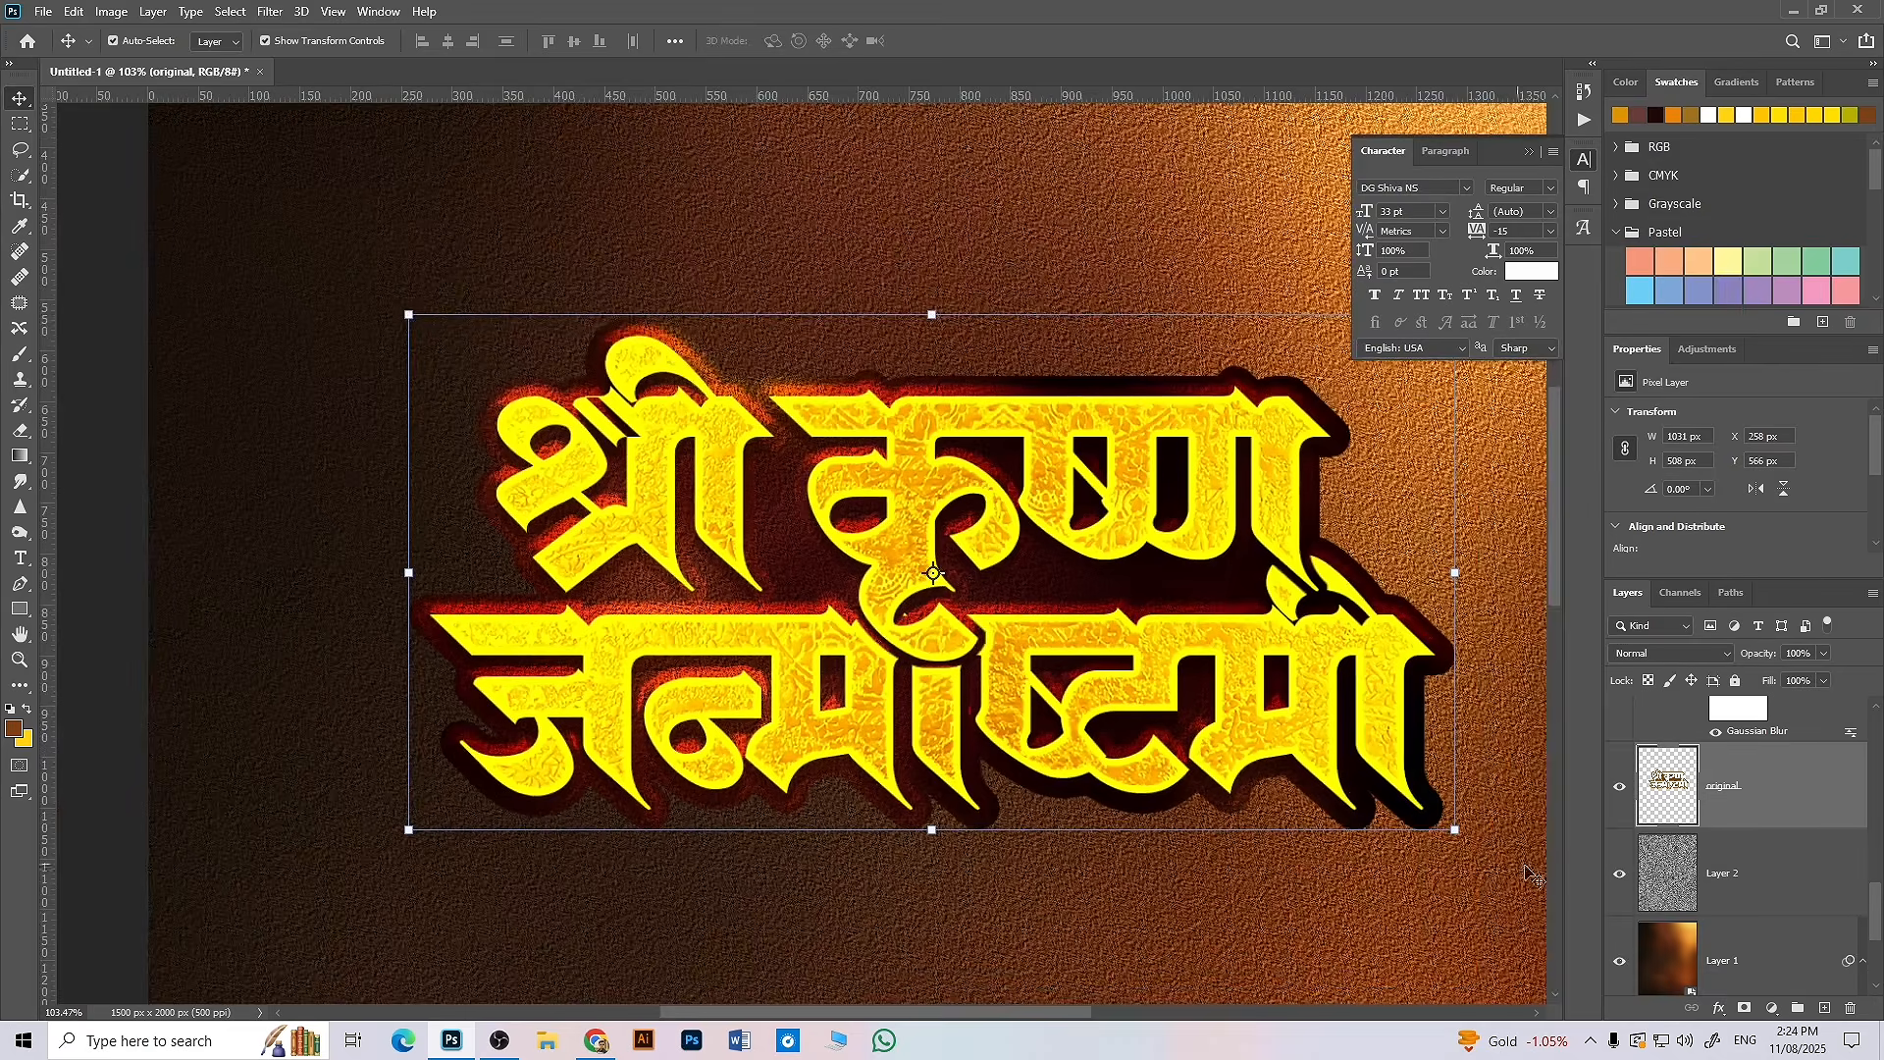
left_click(1716, 1009)
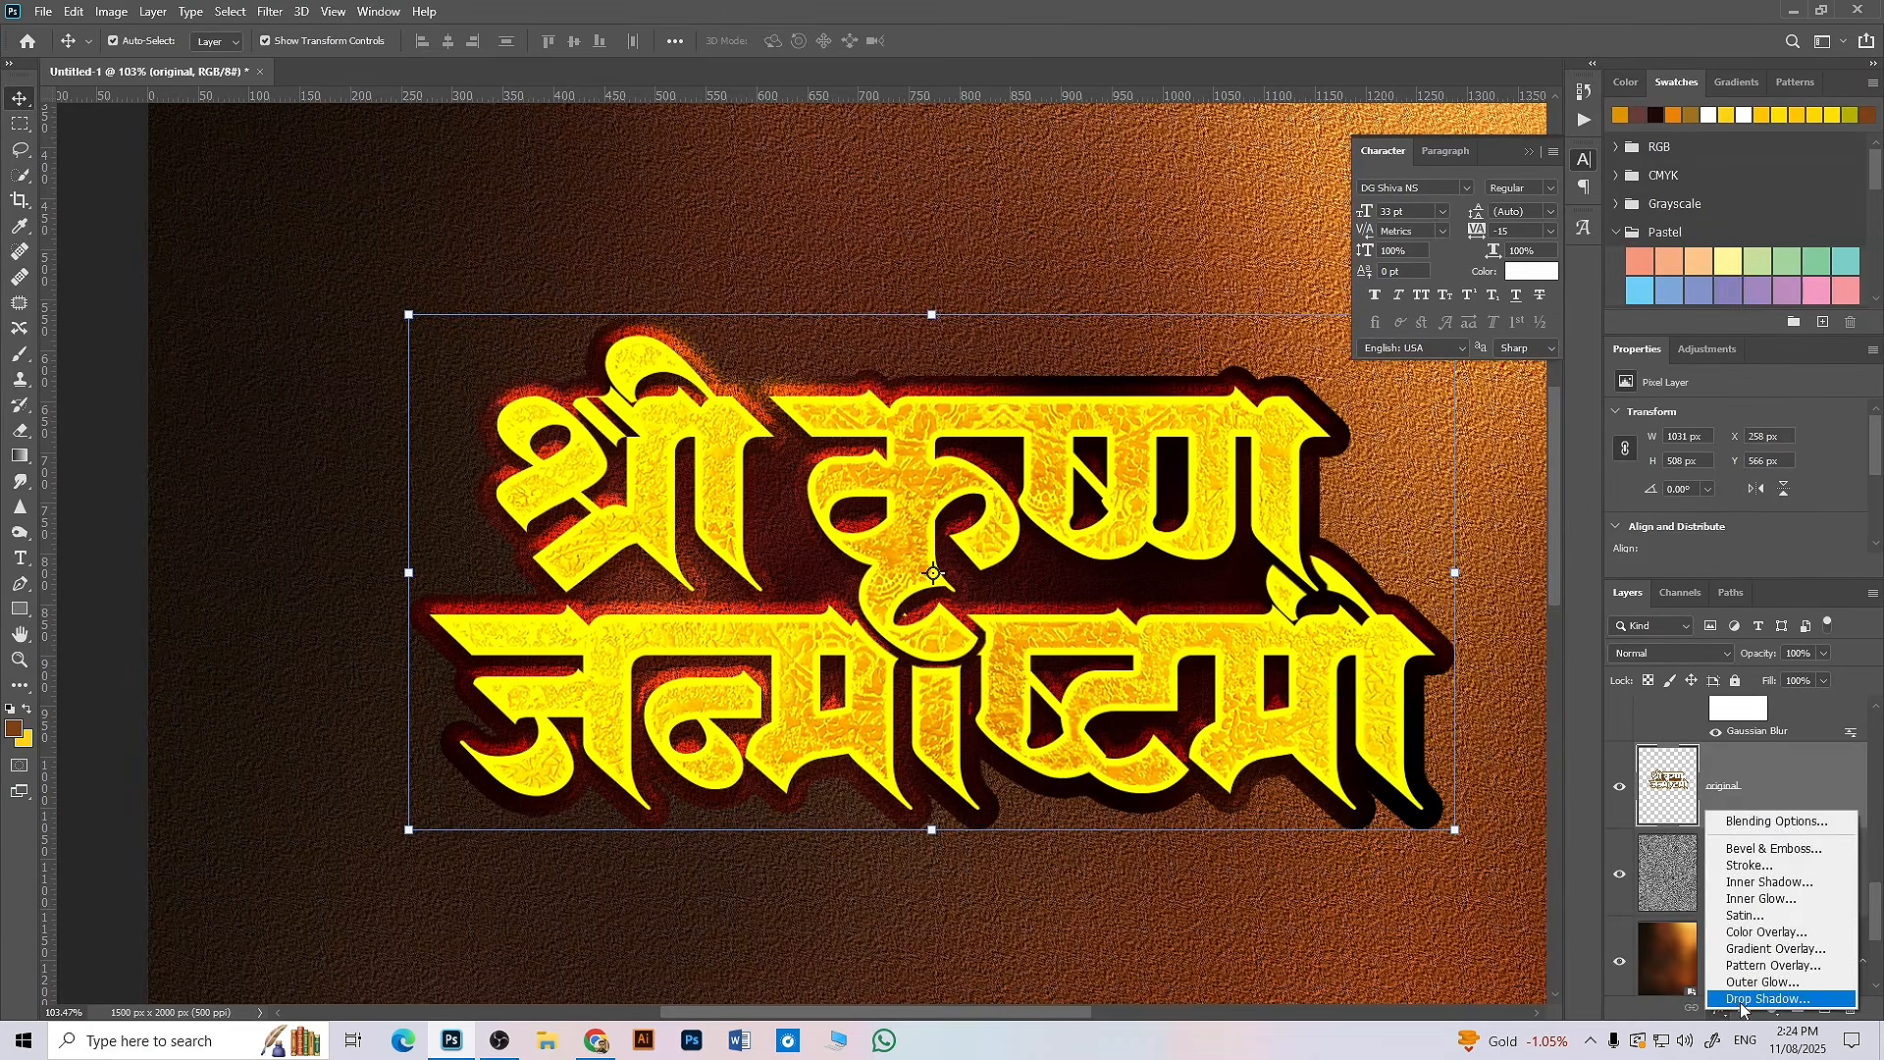
left_click(1742, 1001)
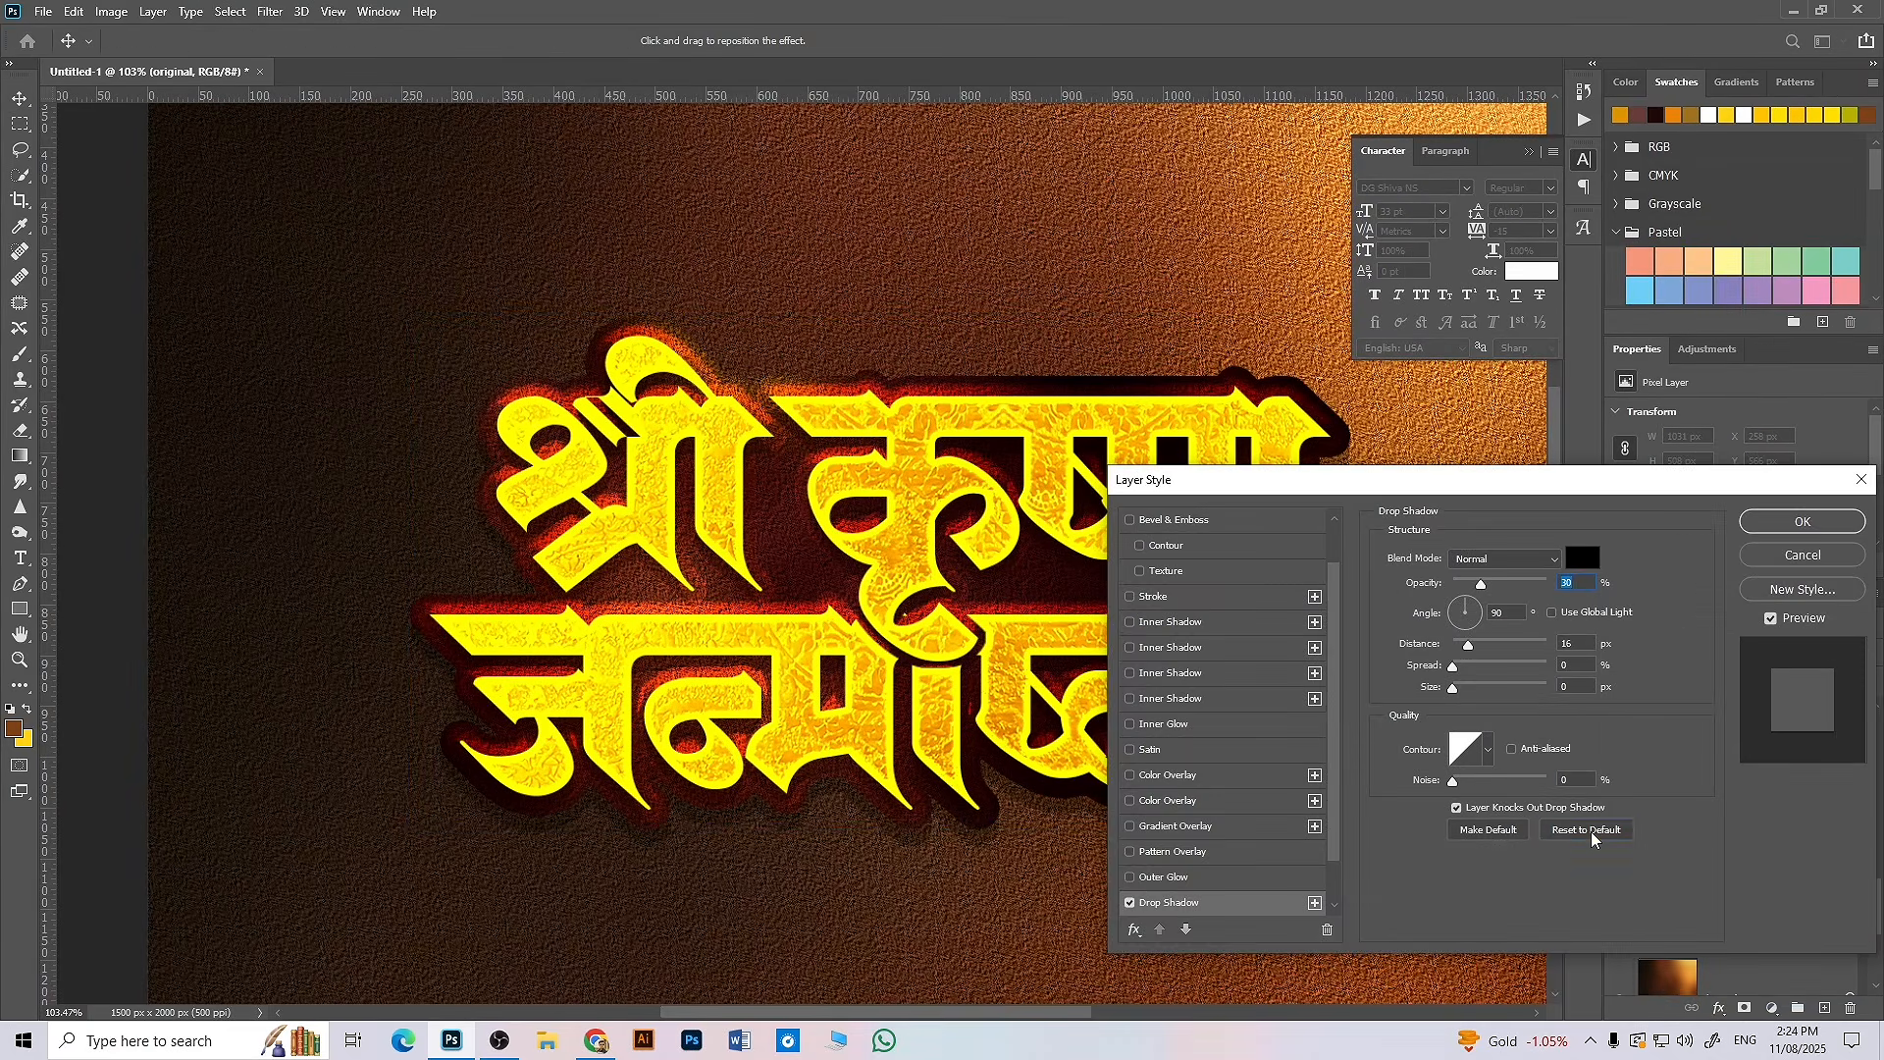
left_click(1590, 832)
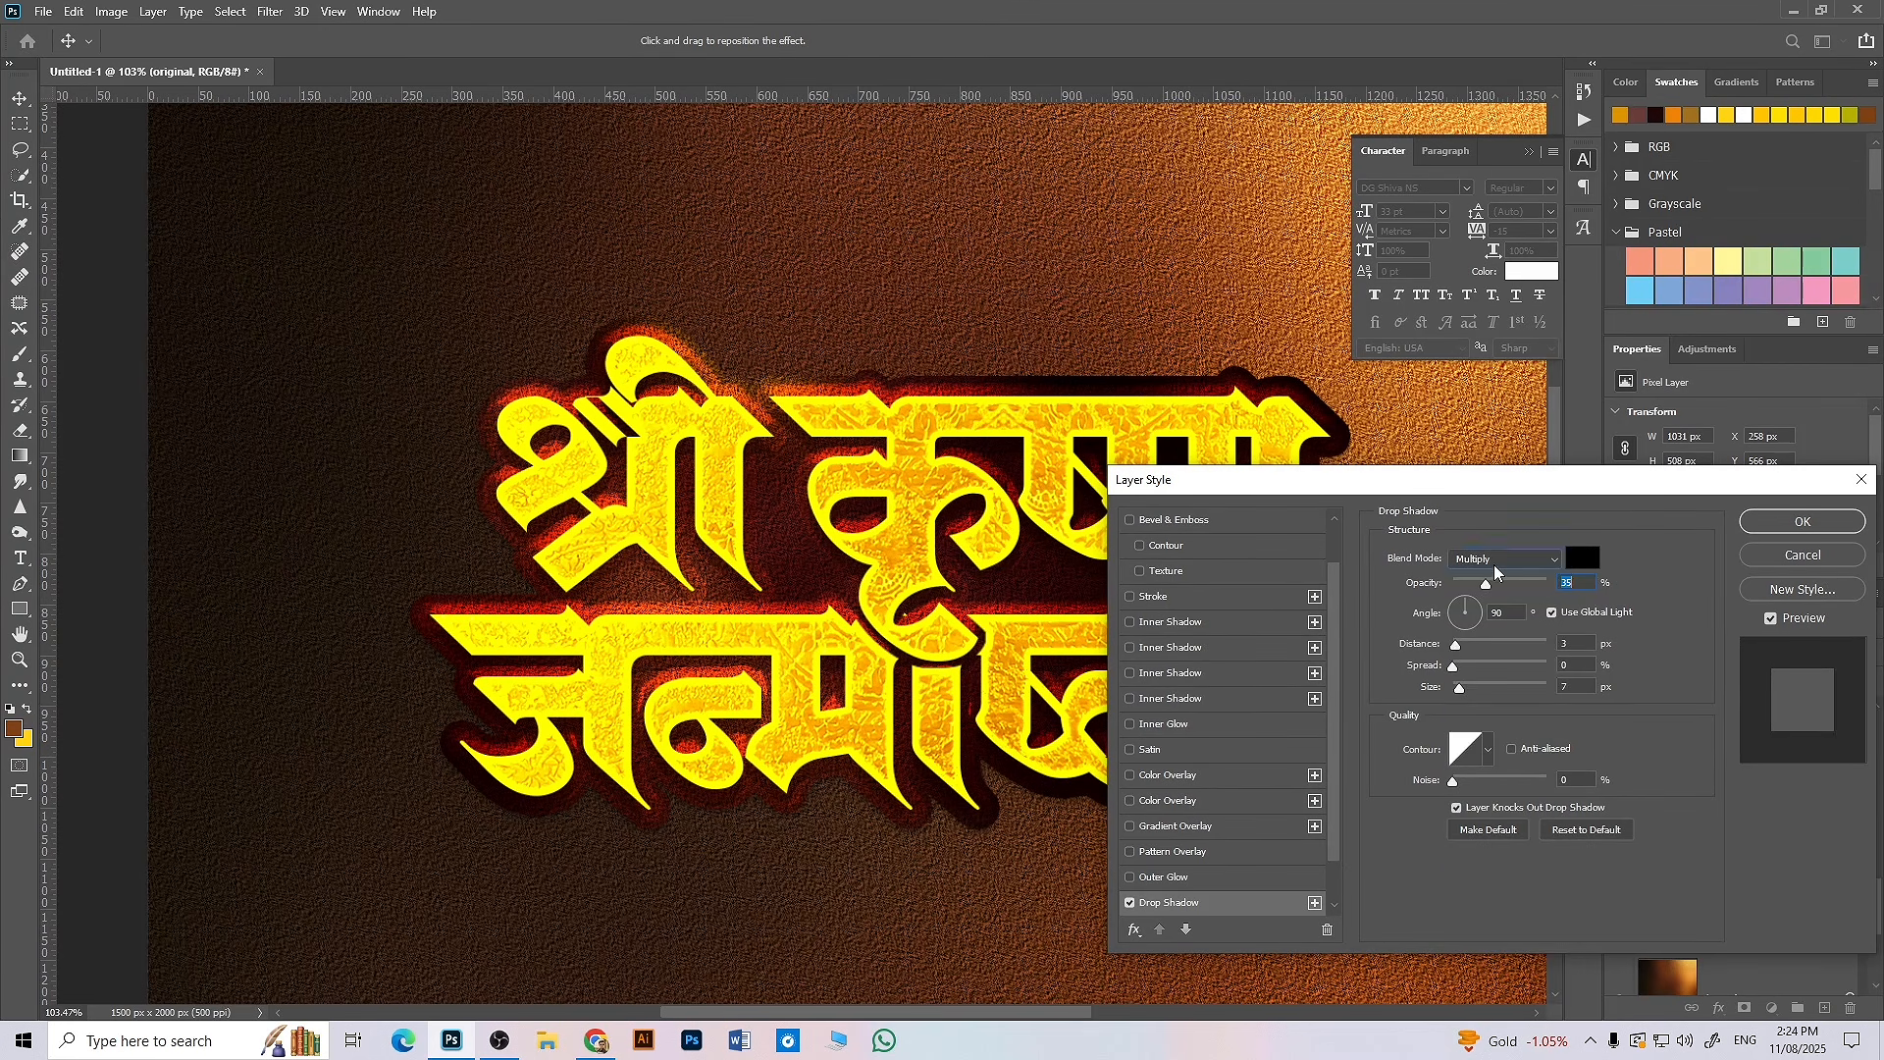
left_click(1501, 559)
left_click(1487, 556)
- Set the drop shadow colour to golden yellow ffcc00, starting from the yellow sampled from the title
left_click(1582, 558)
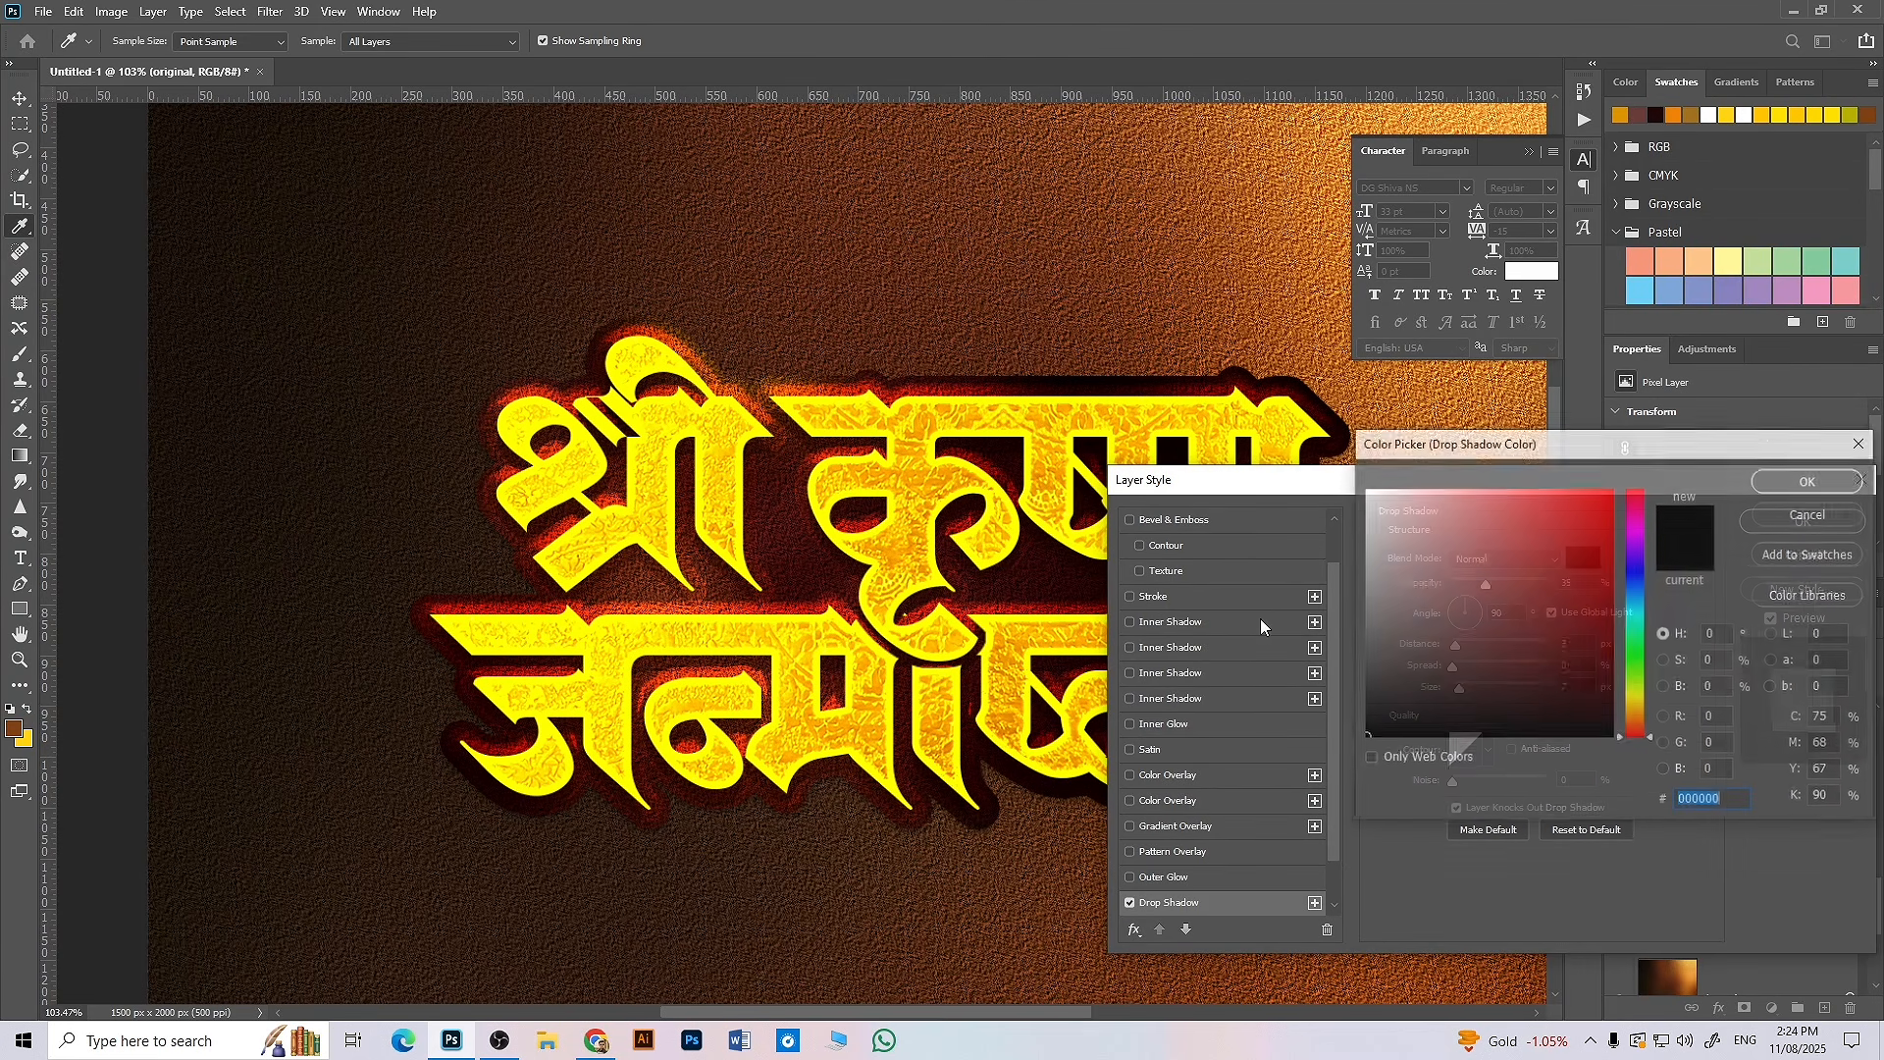
left_click(829, 664)
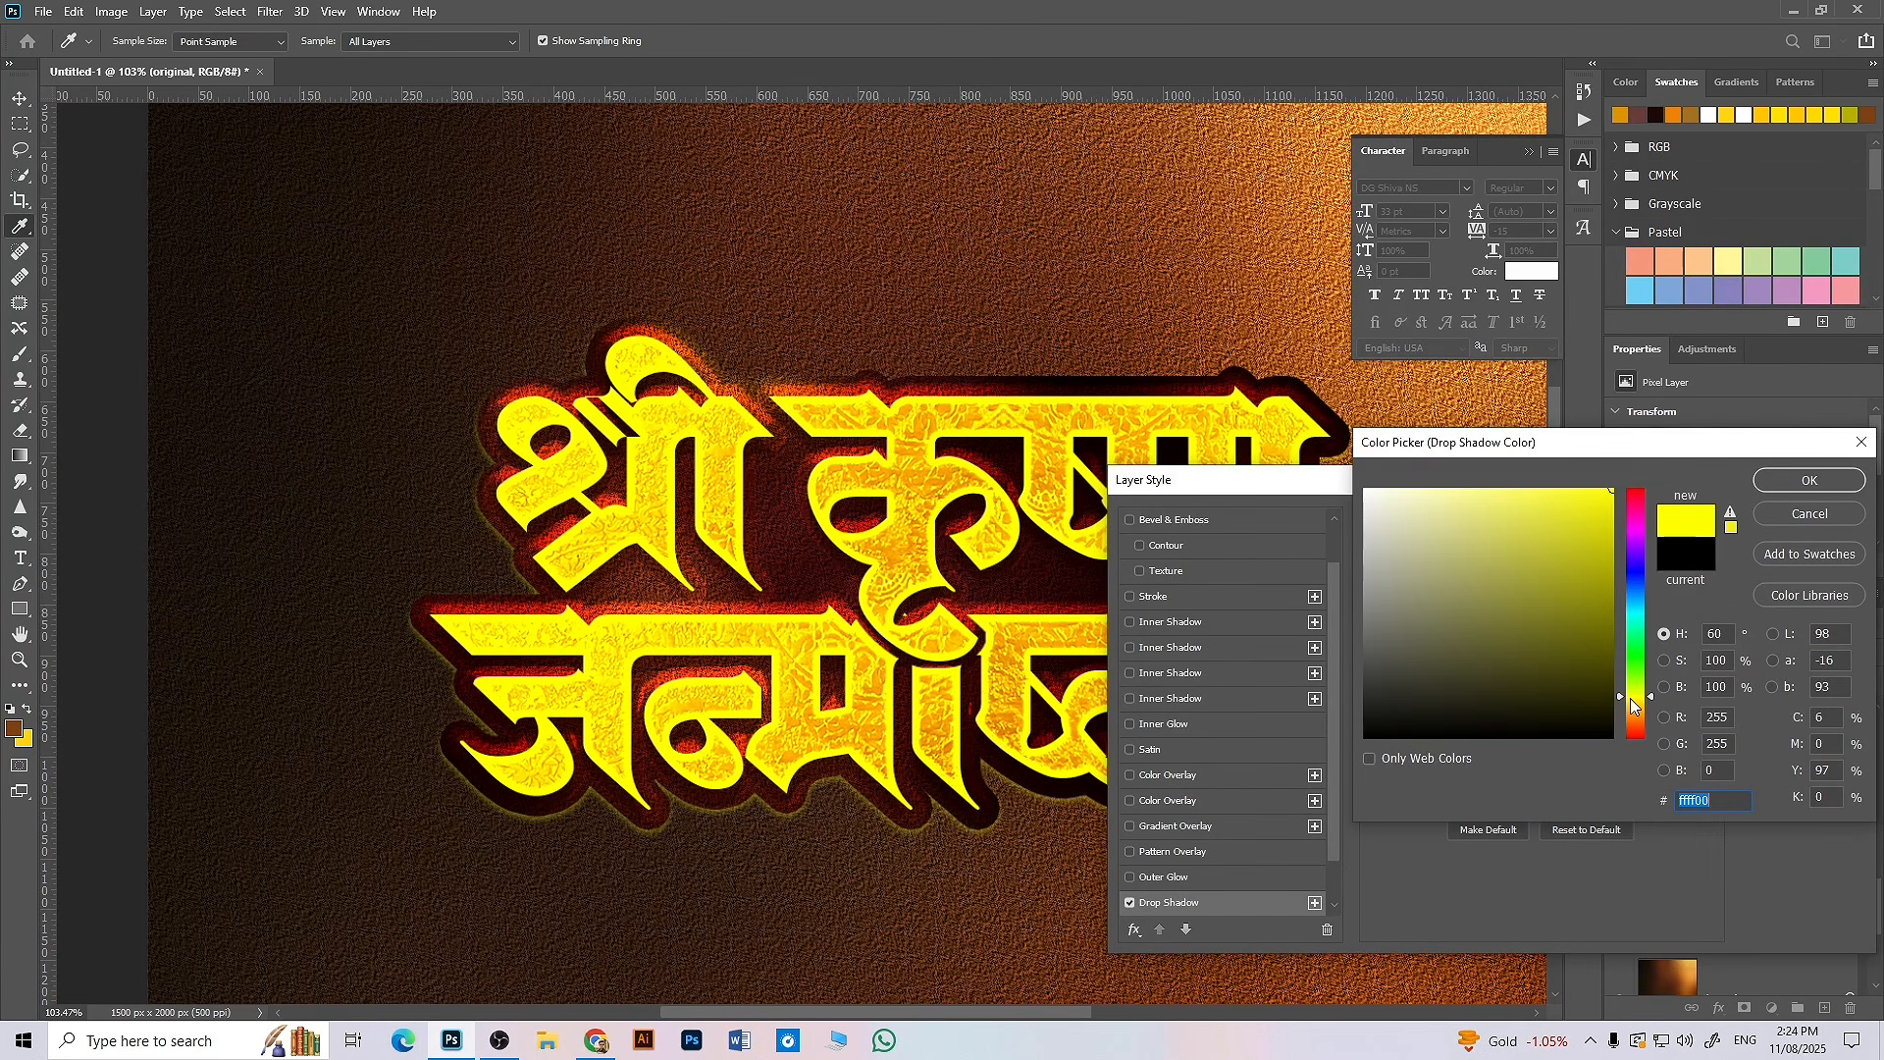
left_click_drag(1629, 697, 1629, 704)
left_click(1811, 480)
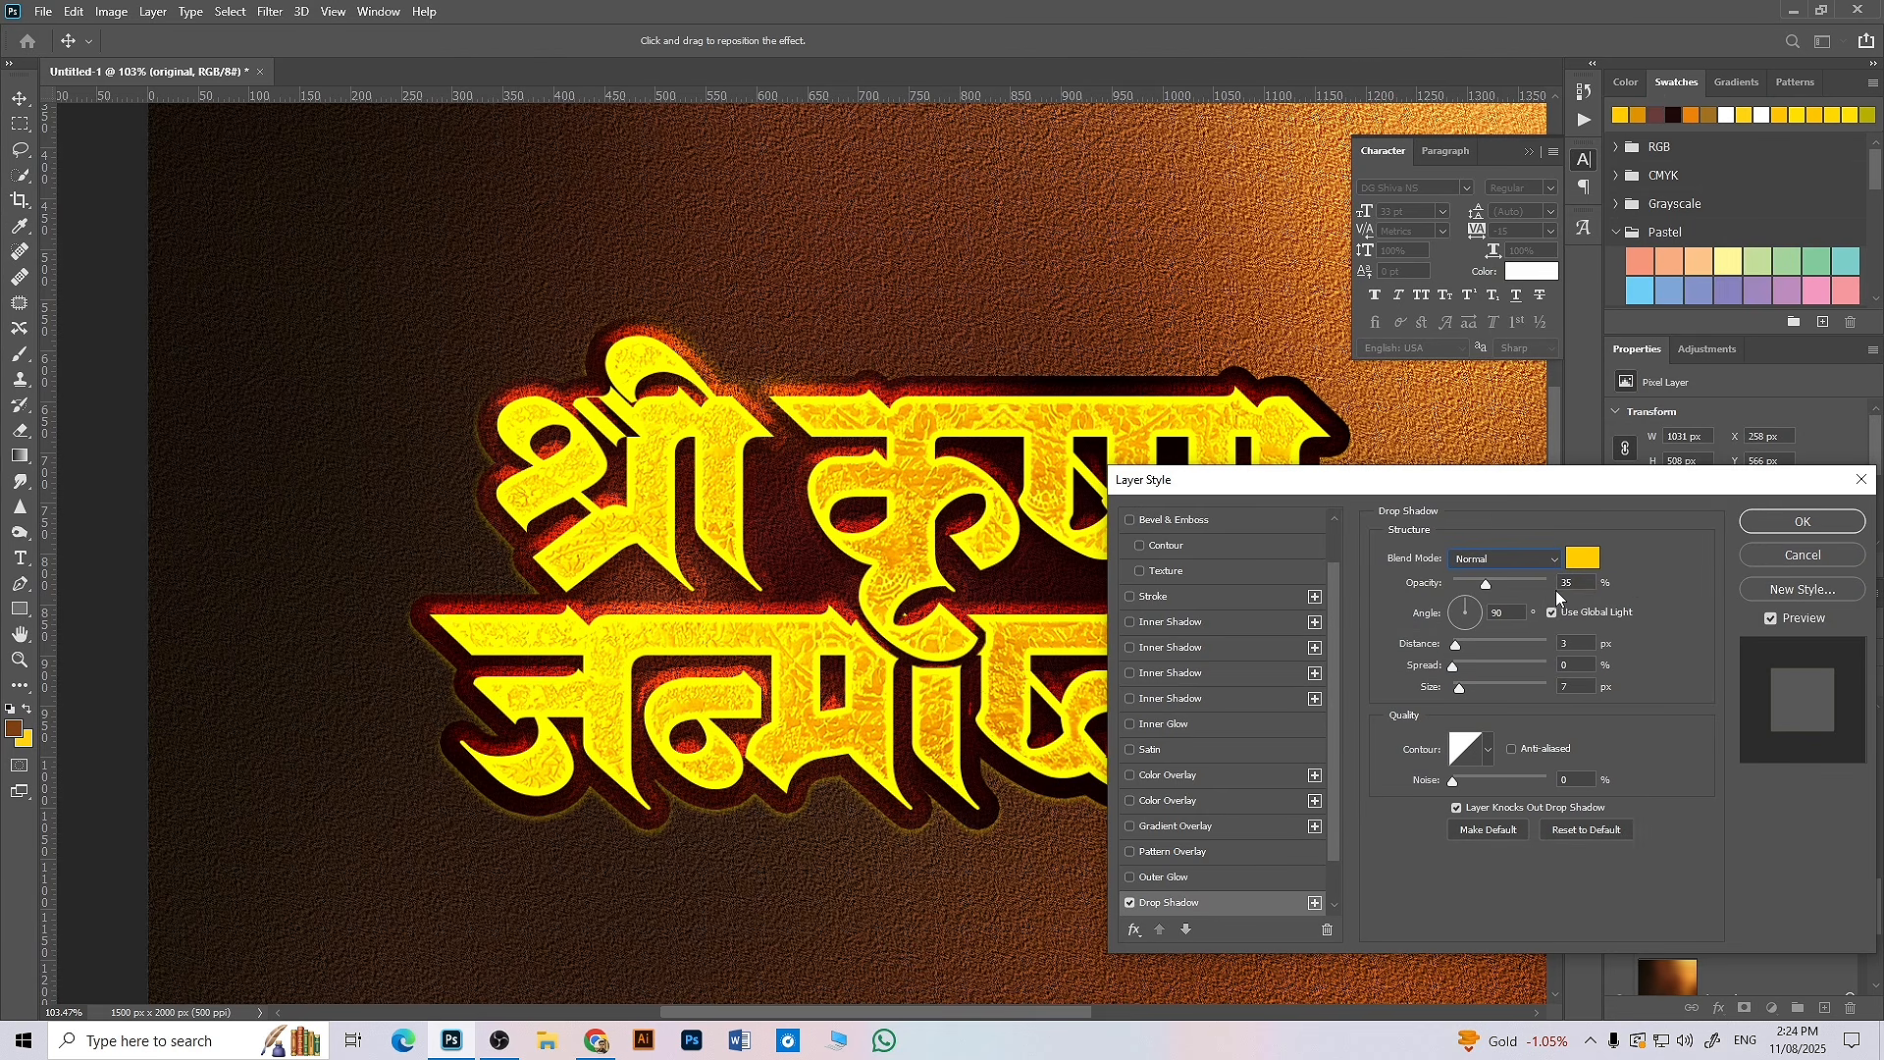
- Set the gold shadow to 100% opacity, 0 px size, 0° angle and 6 px distance, with Use Global Light off
left_click_drag(1500, 585, 1556, 587)
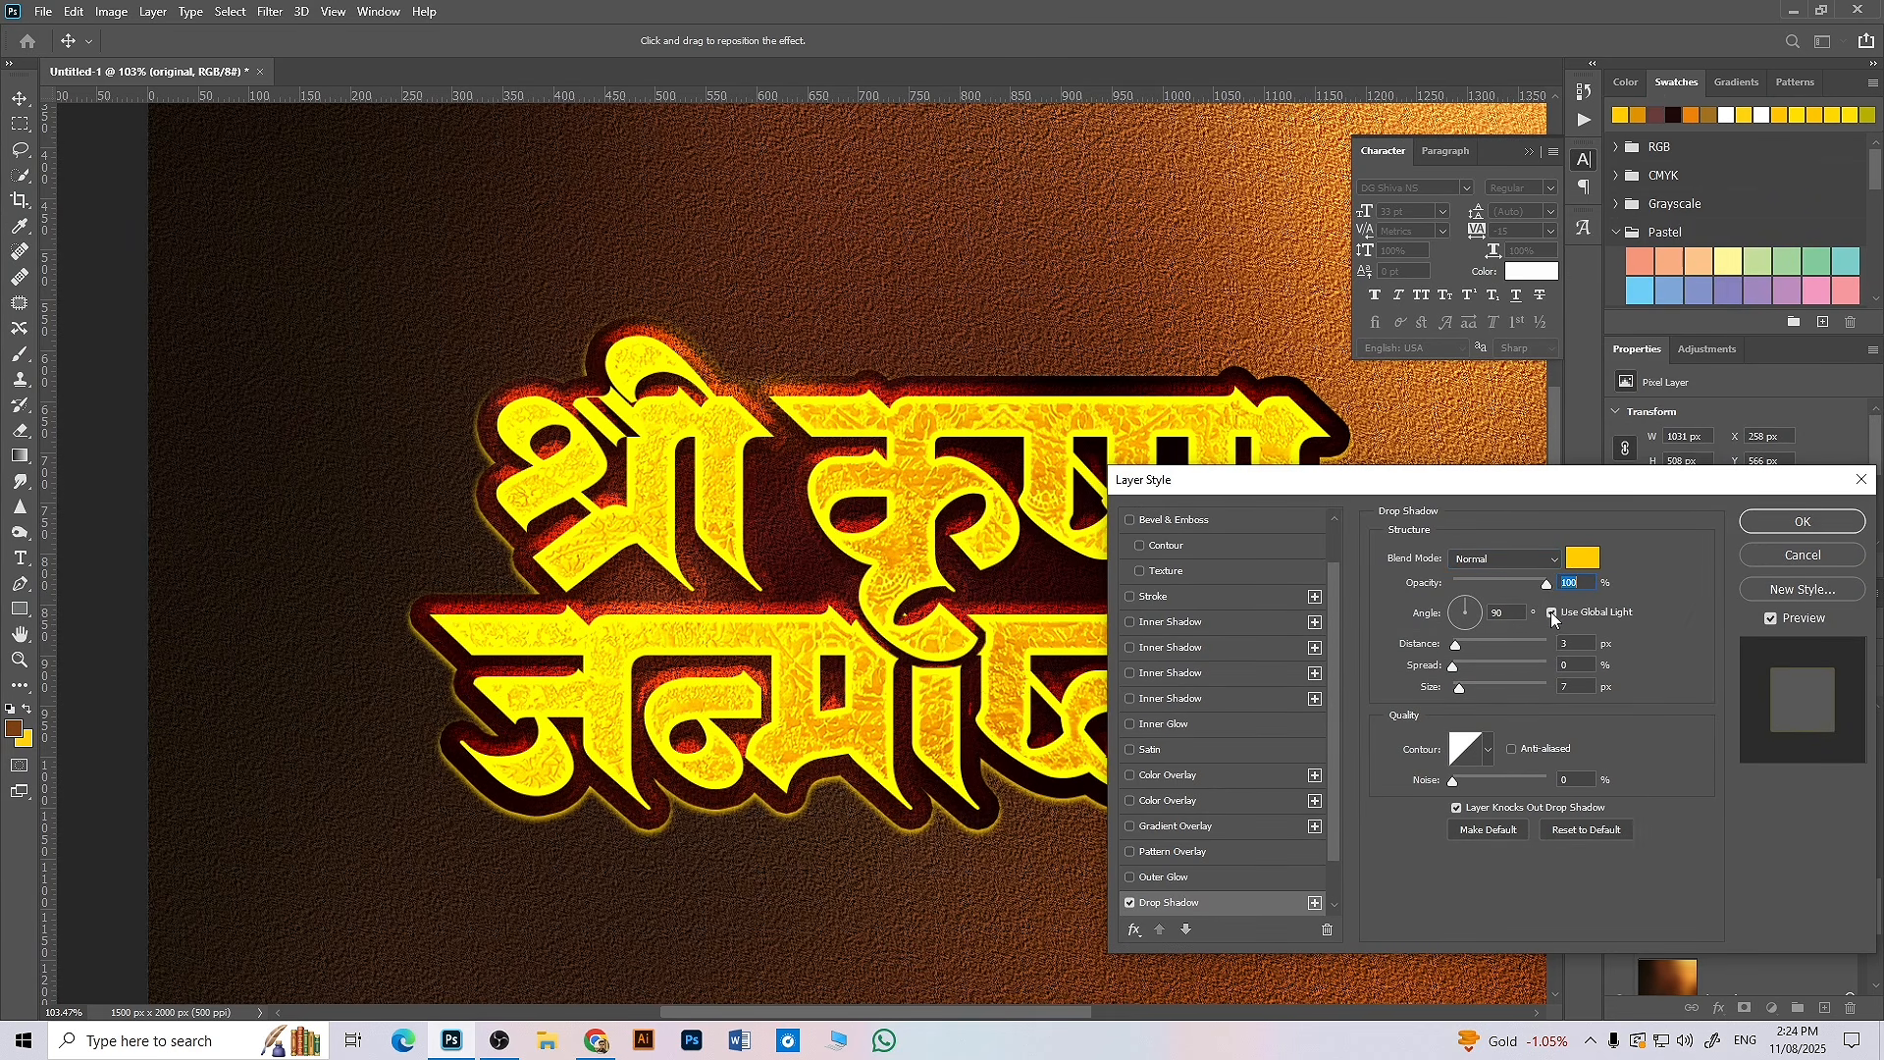
left_click_drag(1459, 691, 1453, 690)
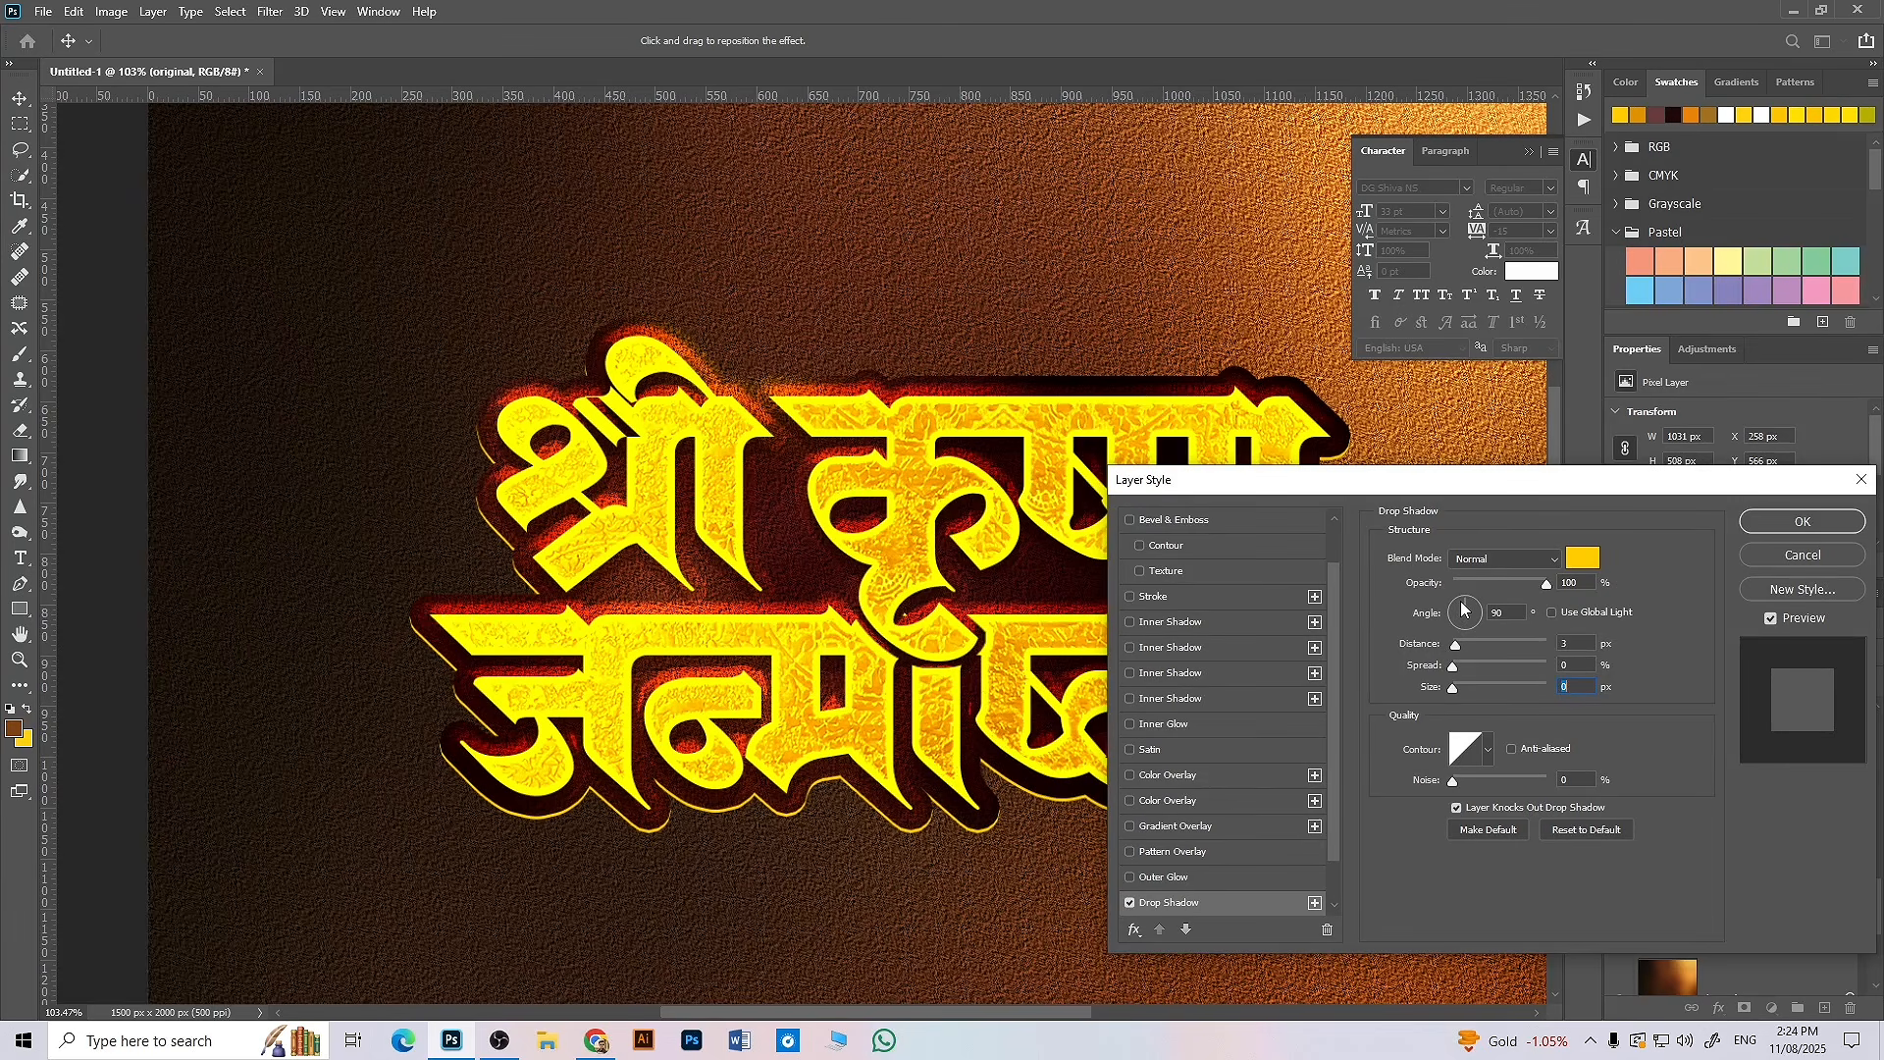
left_click_drag(1474, 612, 1462, 650)
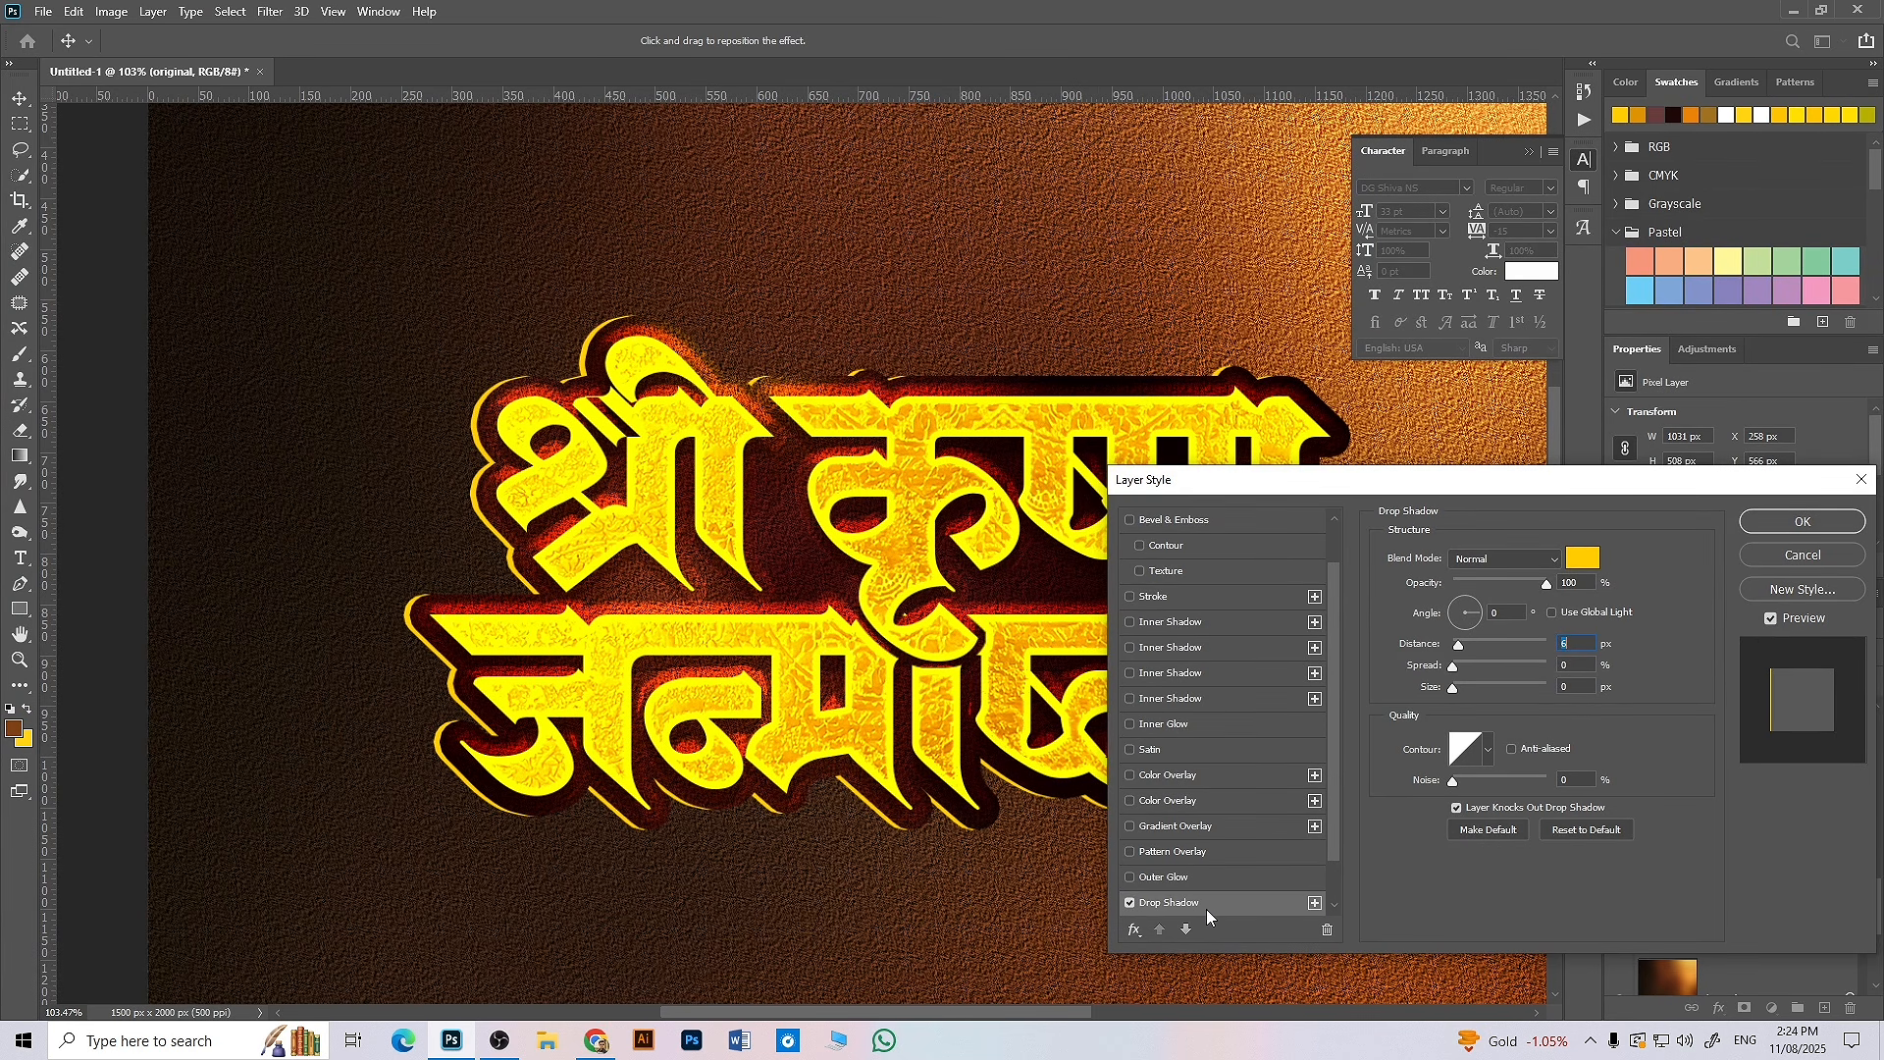
- Add a second gold drop shadow at an angle of -180° and apply the layer style
left_click(1317, 908)
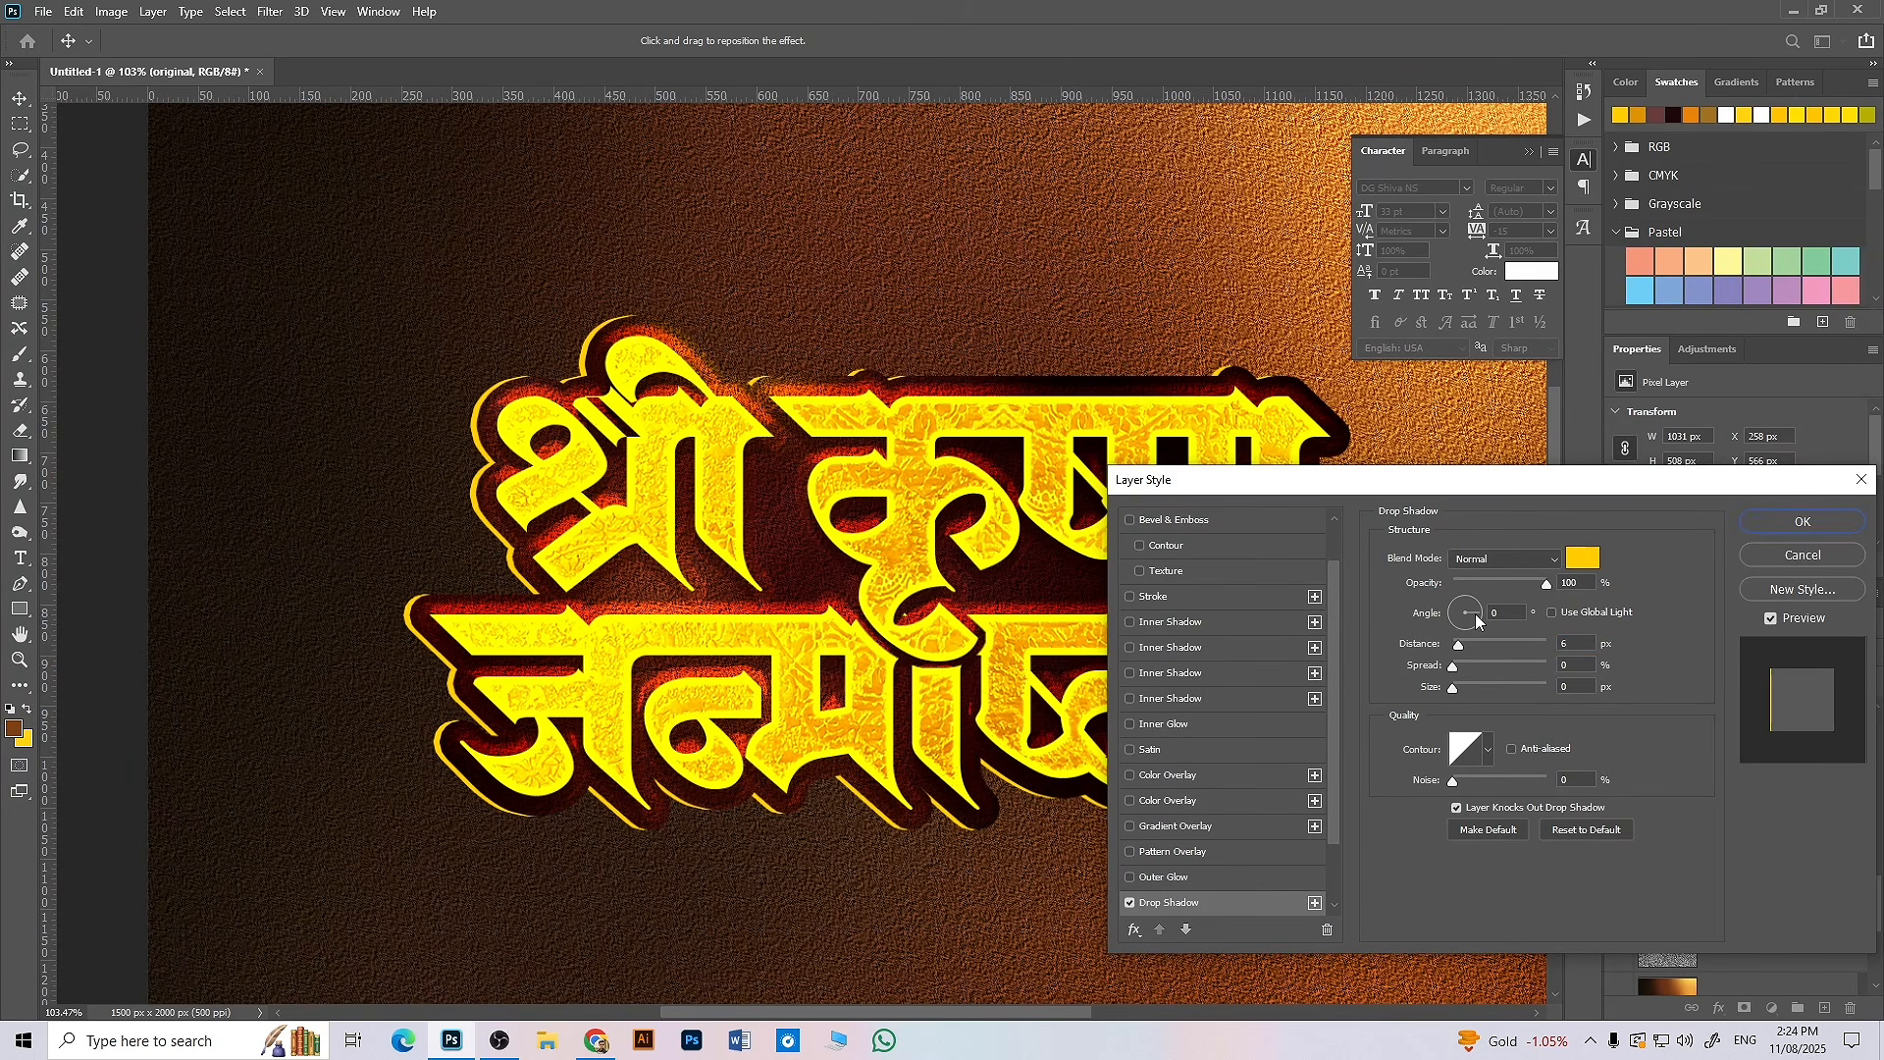
left_click_drag(1475, 610, 1445, 615)
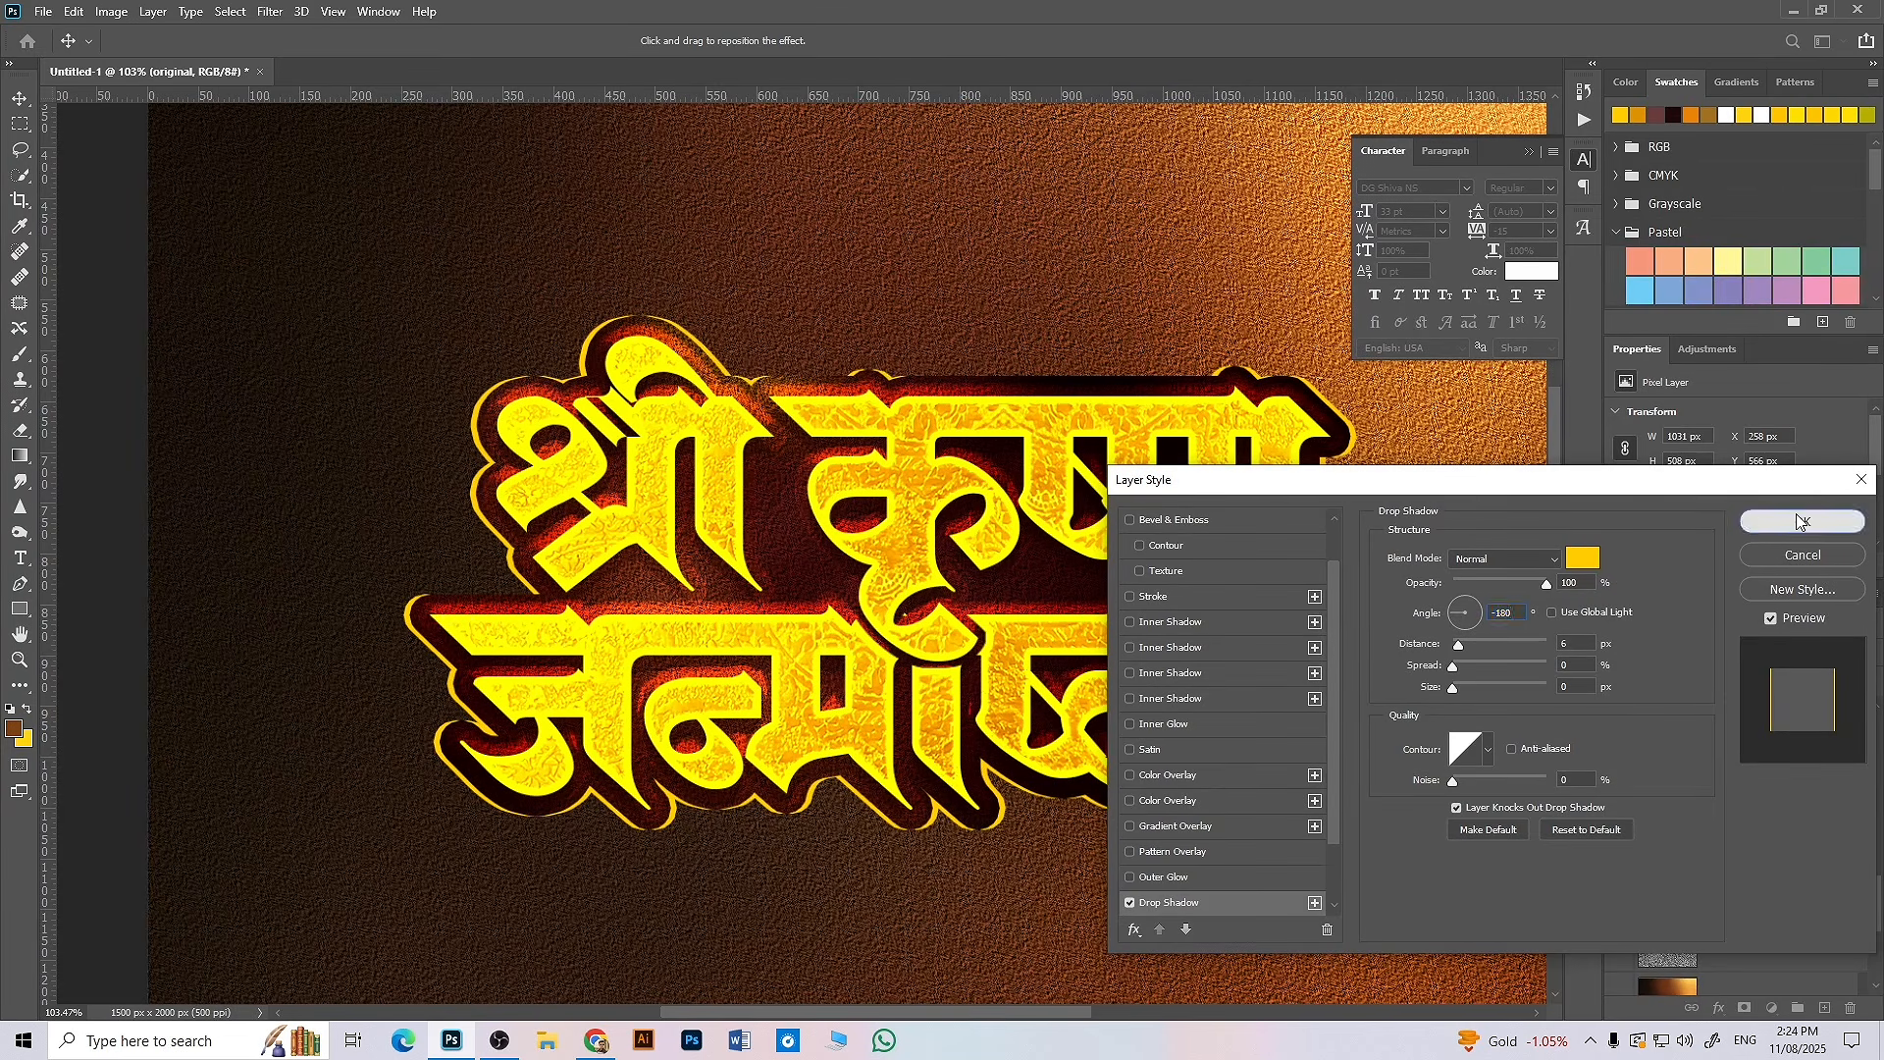
left_click(1799, 521)
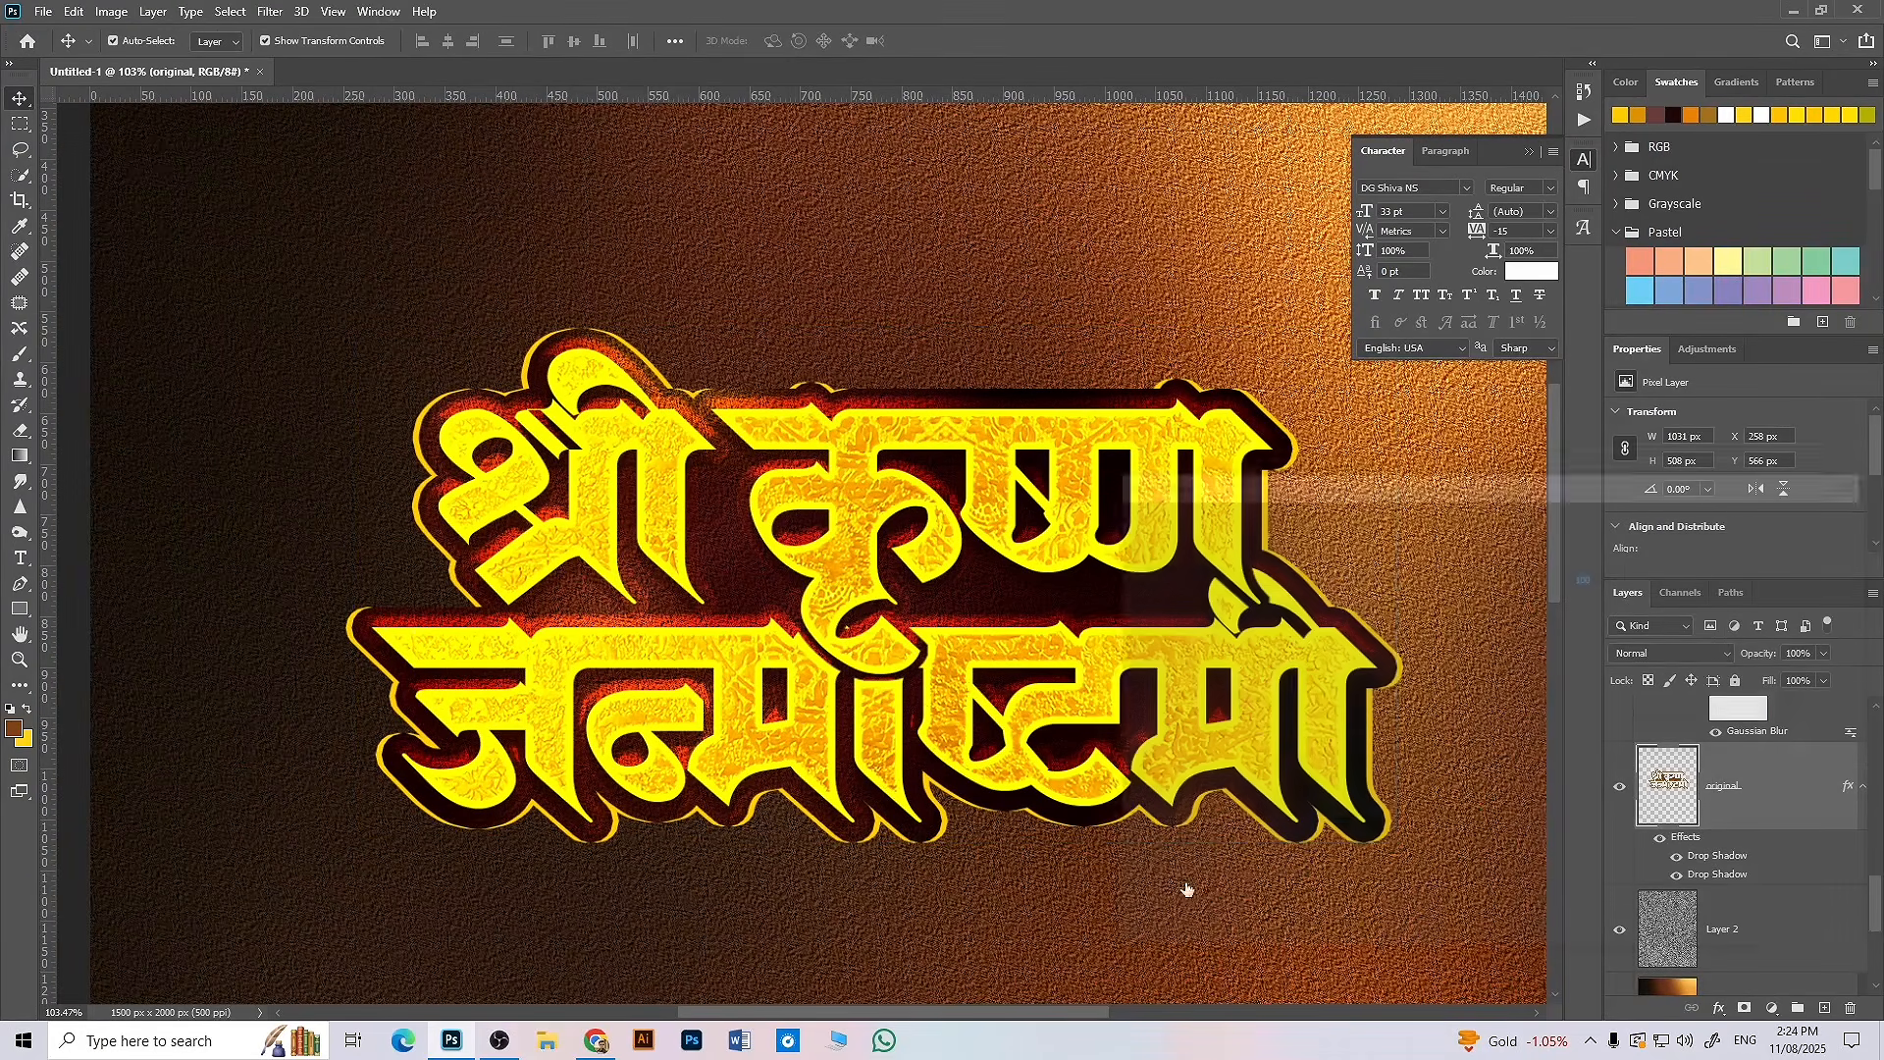
- Add a third drop shadow to the original layer, with a 90° angle and black colour
scroll(1249, 868, "down", 2)
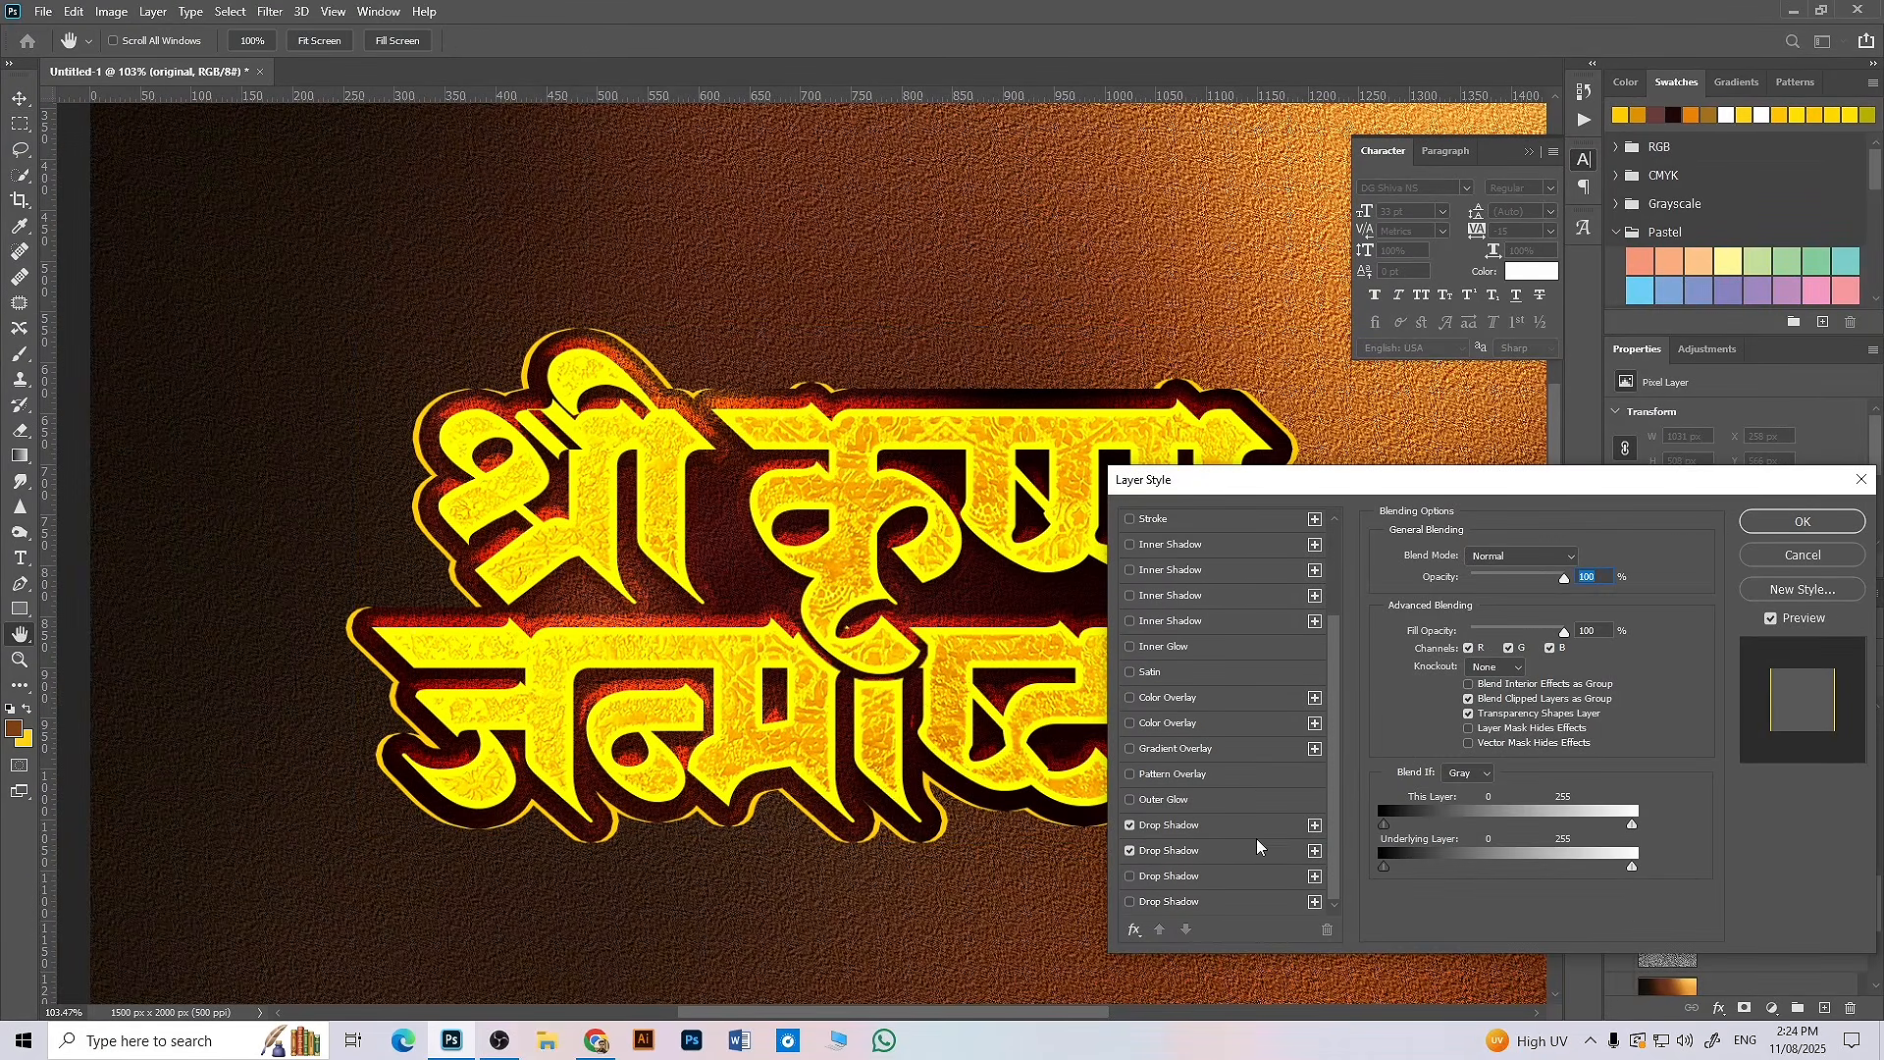
left_click(1315, 826)
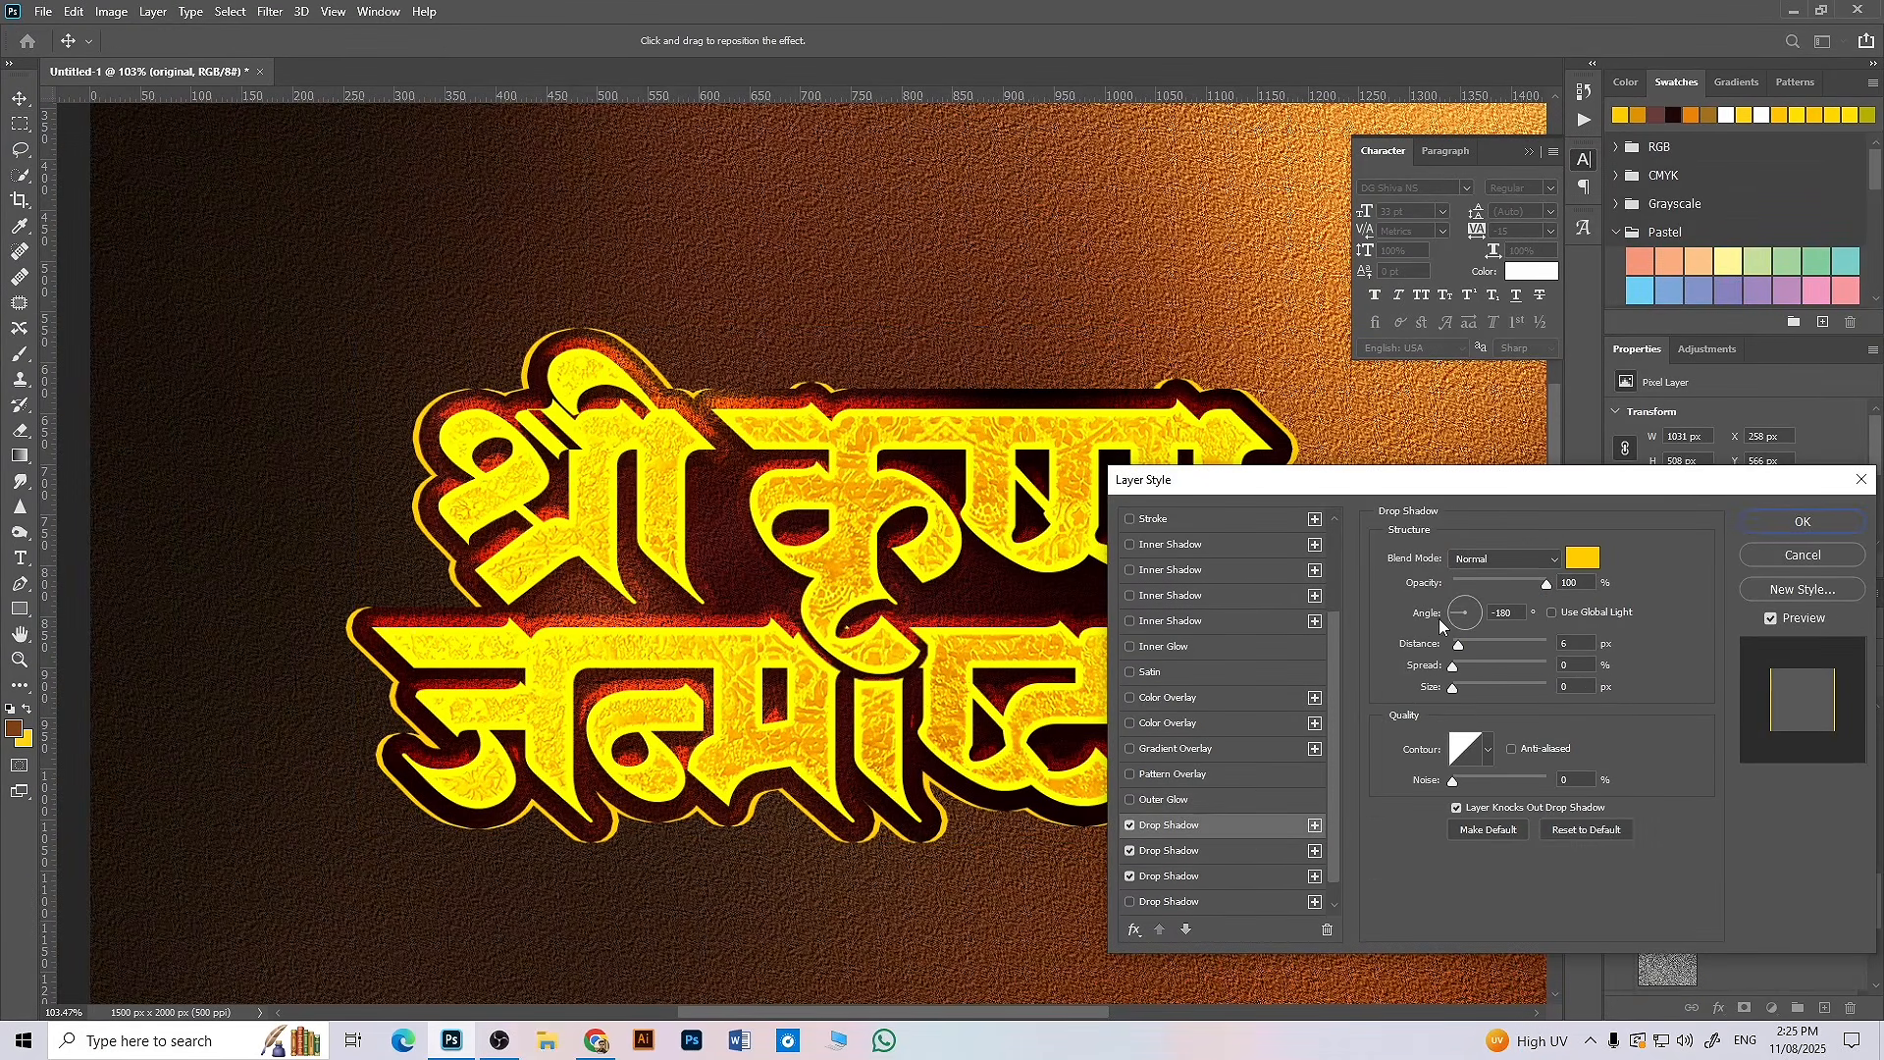
left_click_drag(1451, 616, 1466, 592)
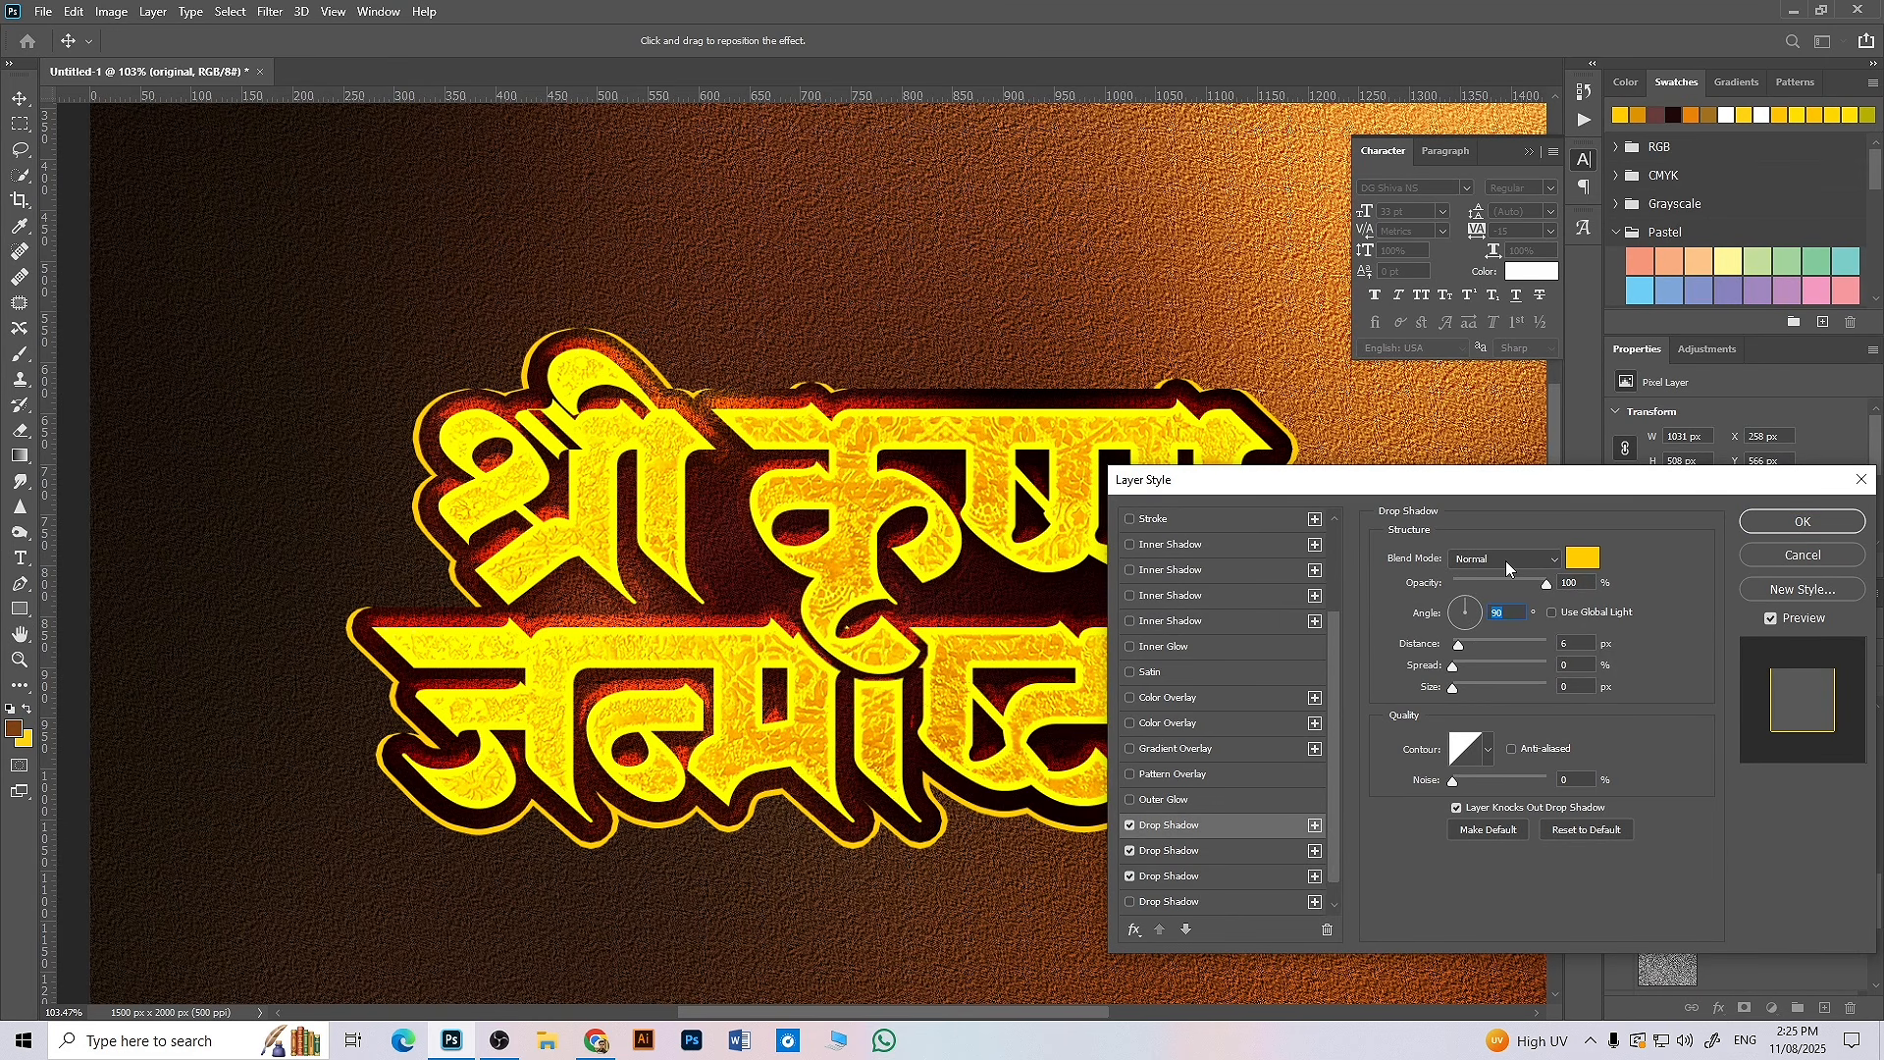
left_click(1577, 561)
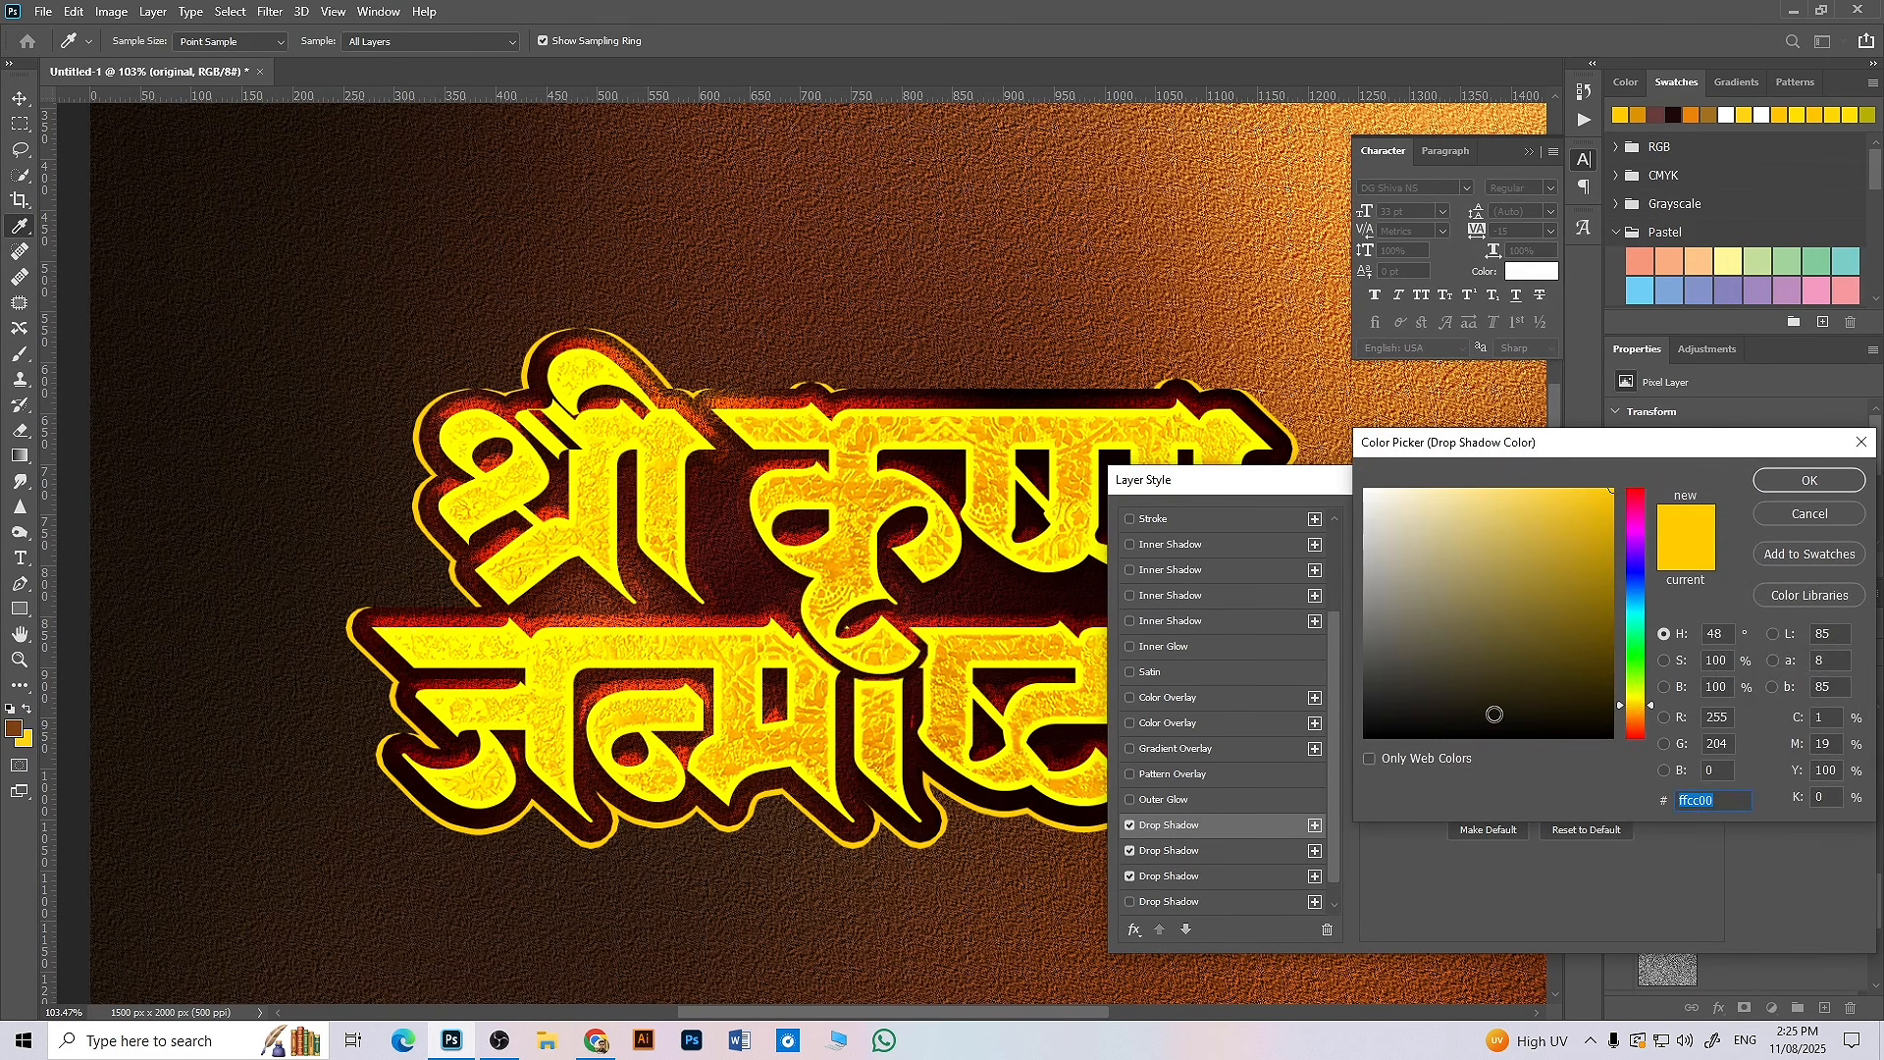
left_click(1365, 736)
left_click(1764, 487)
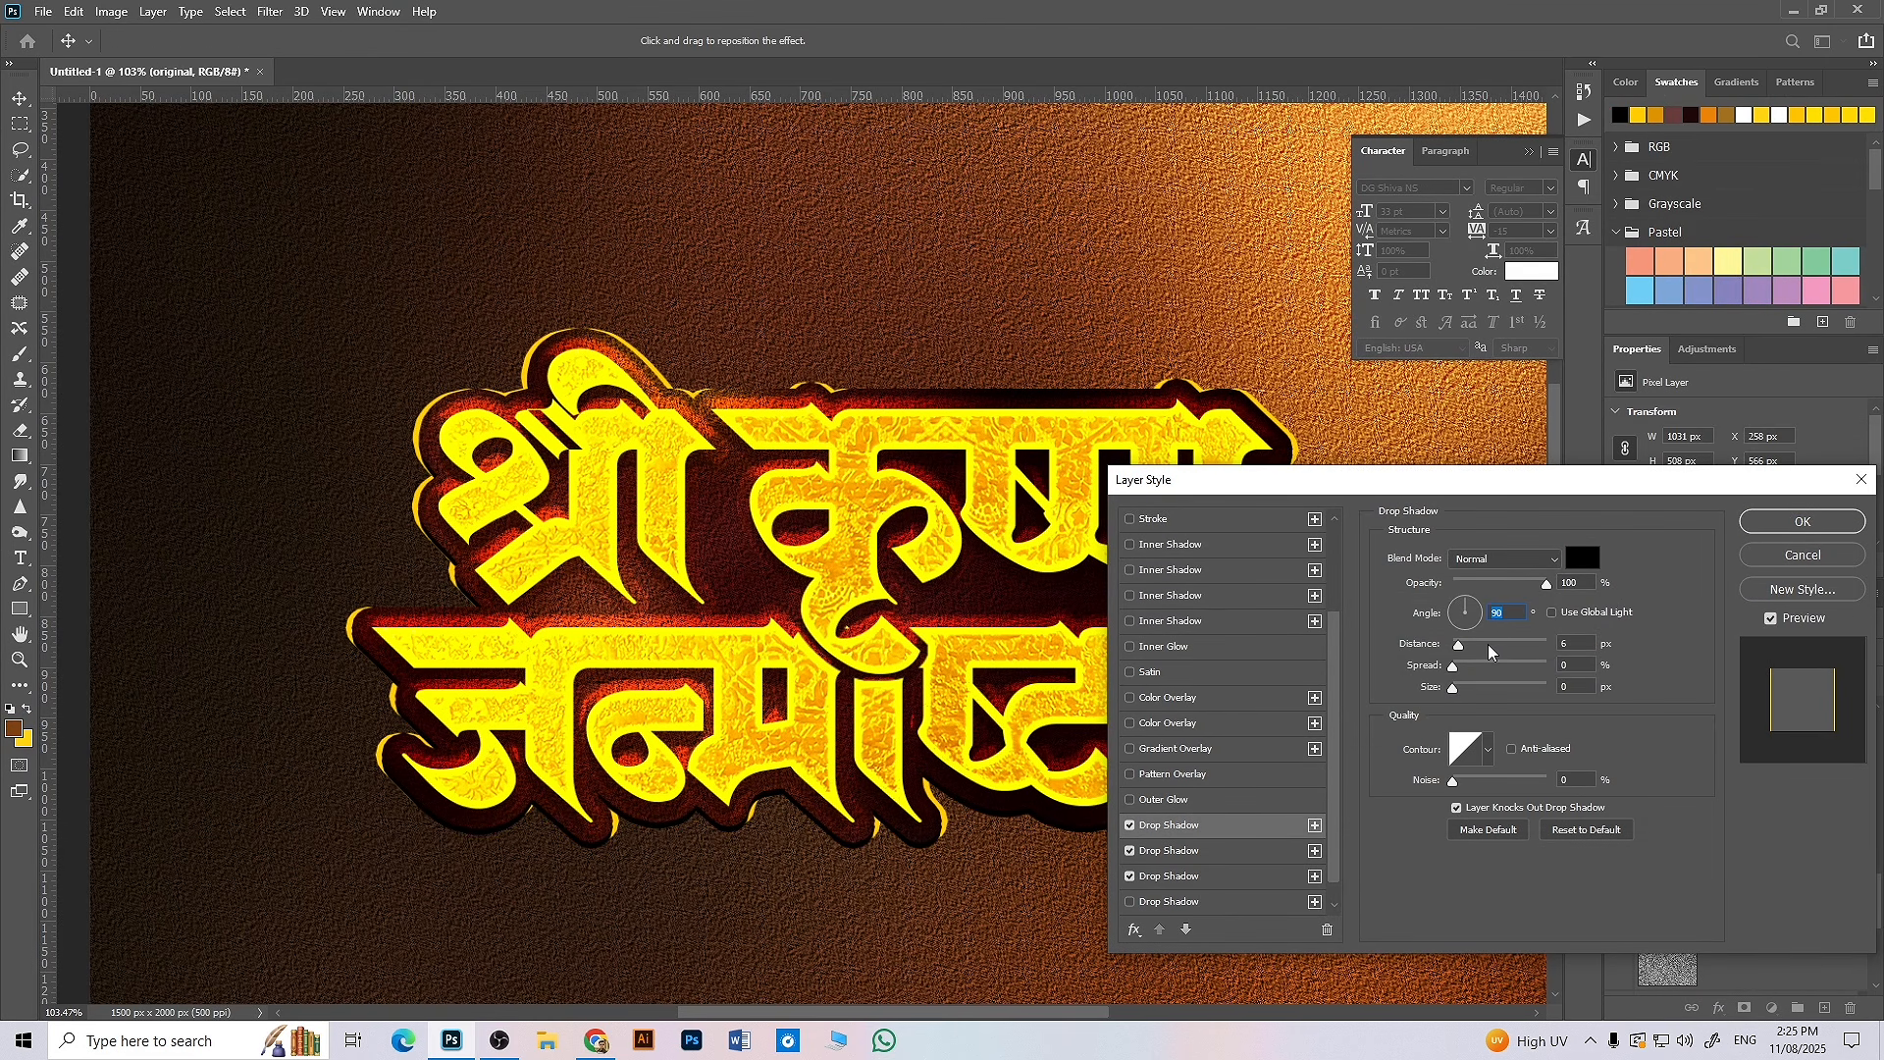
- Set the black shadow's distance to 13 px, increase its size for a soft edge and apply the layer style
left_click_drag(1457, 652, 1468, 691)
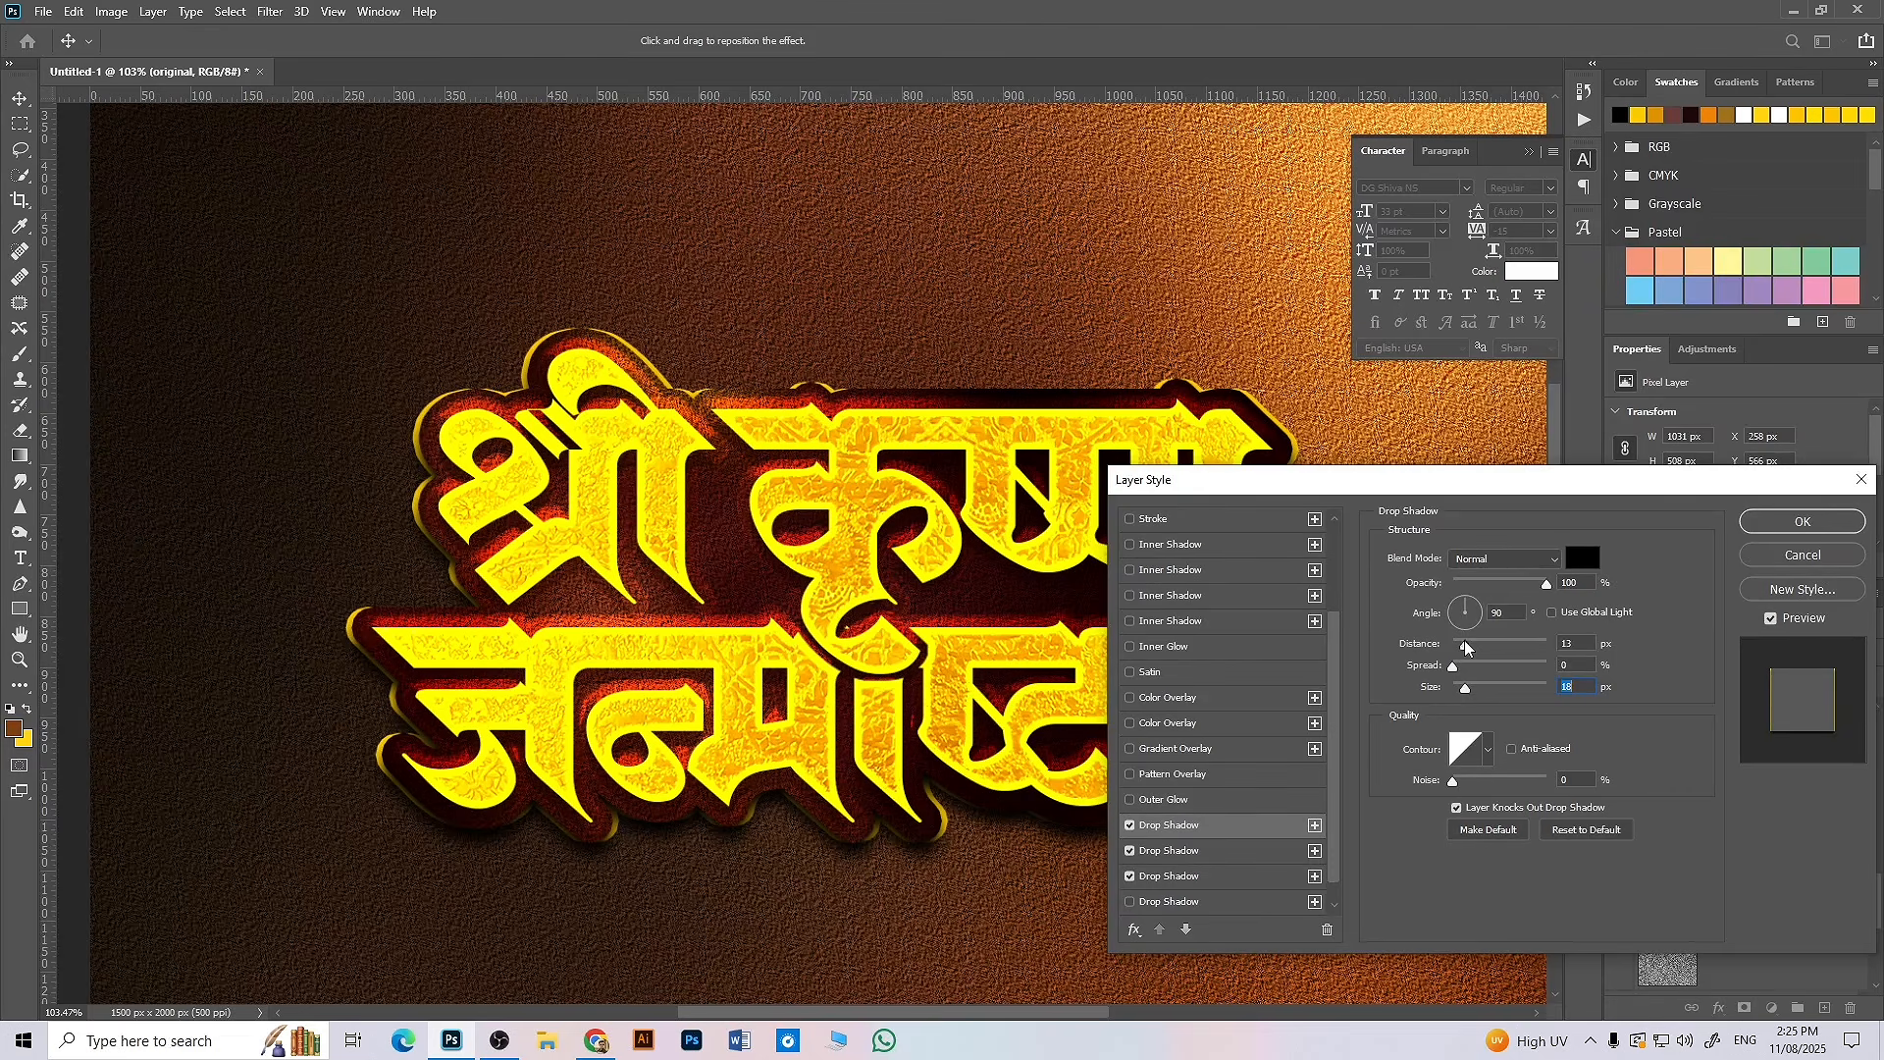
left_click(1820, 525)
key("ctrl+0")
left_click(950, 740)
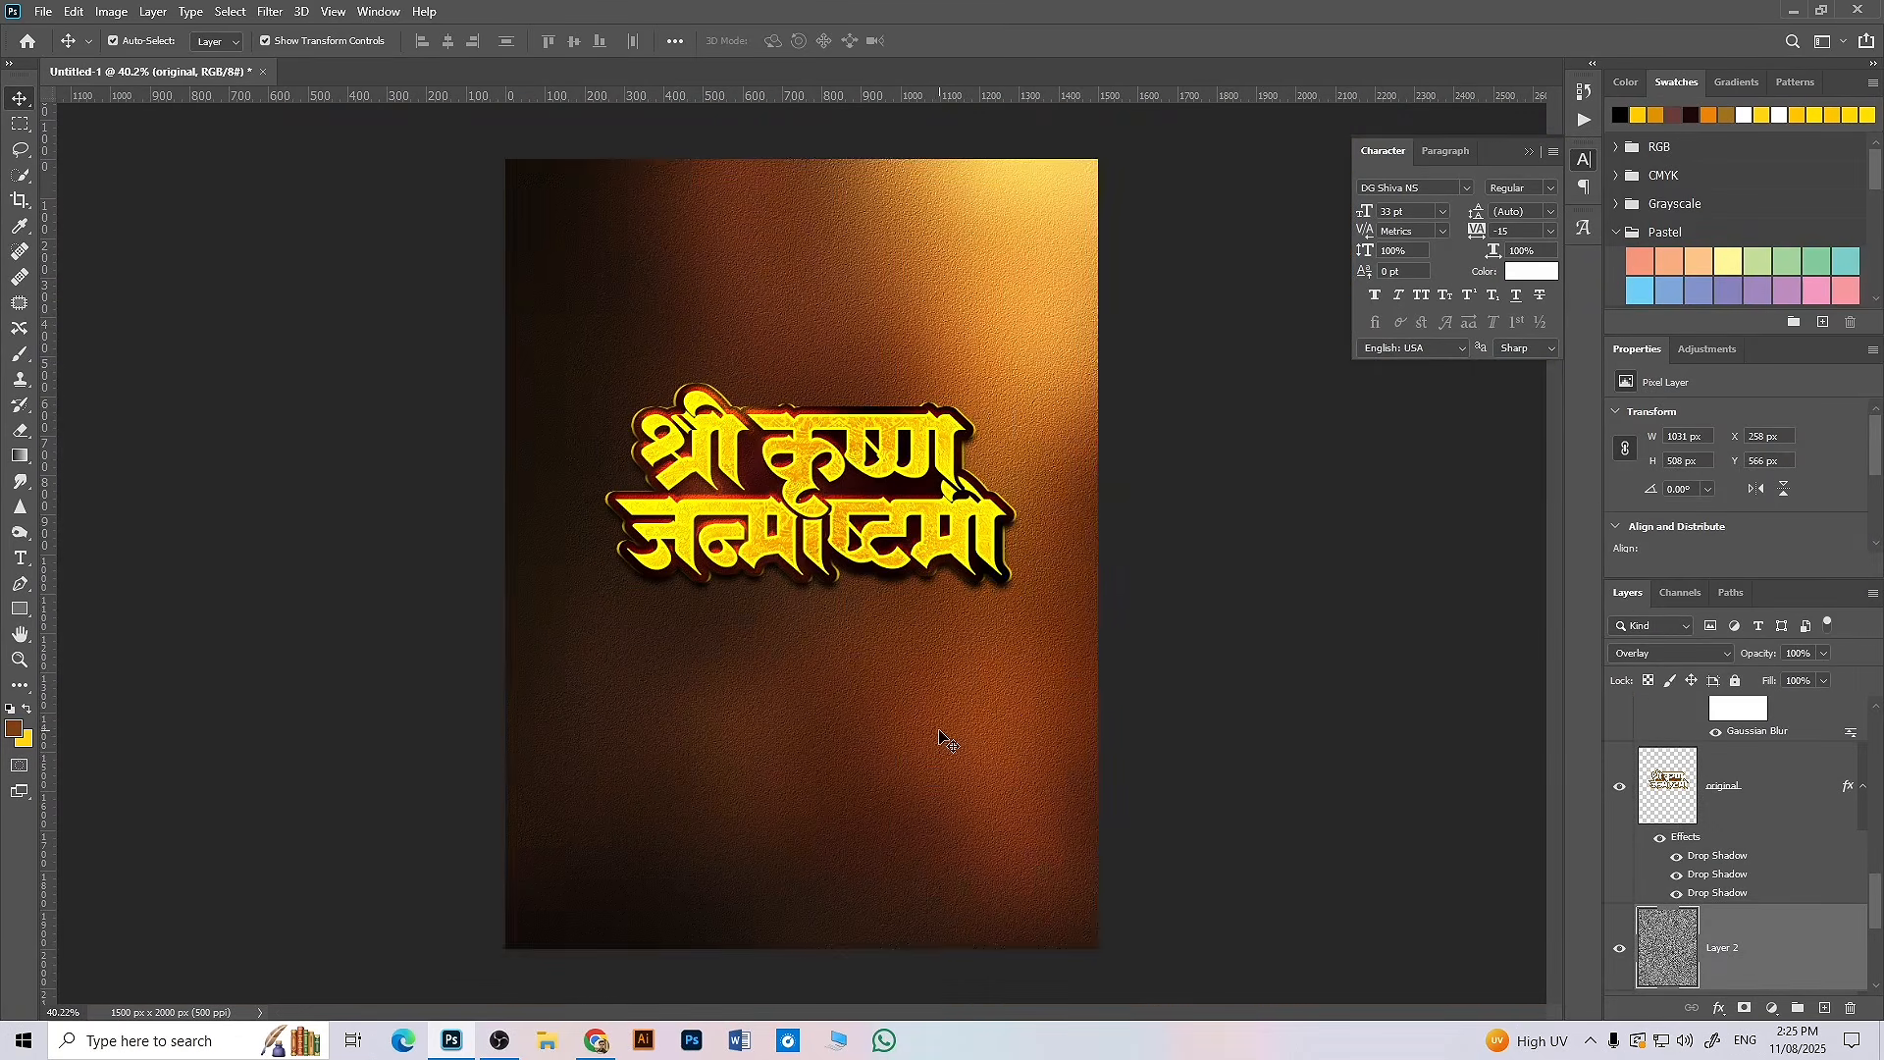
left_click_drag(899, 747, 869, 776)
key("ctrl+z")
- Move the Layer 1 background image left and down to about X -519 px, Y -286 px, centring its bright glow behind the title
scroll(1763, 922, "down", 4)
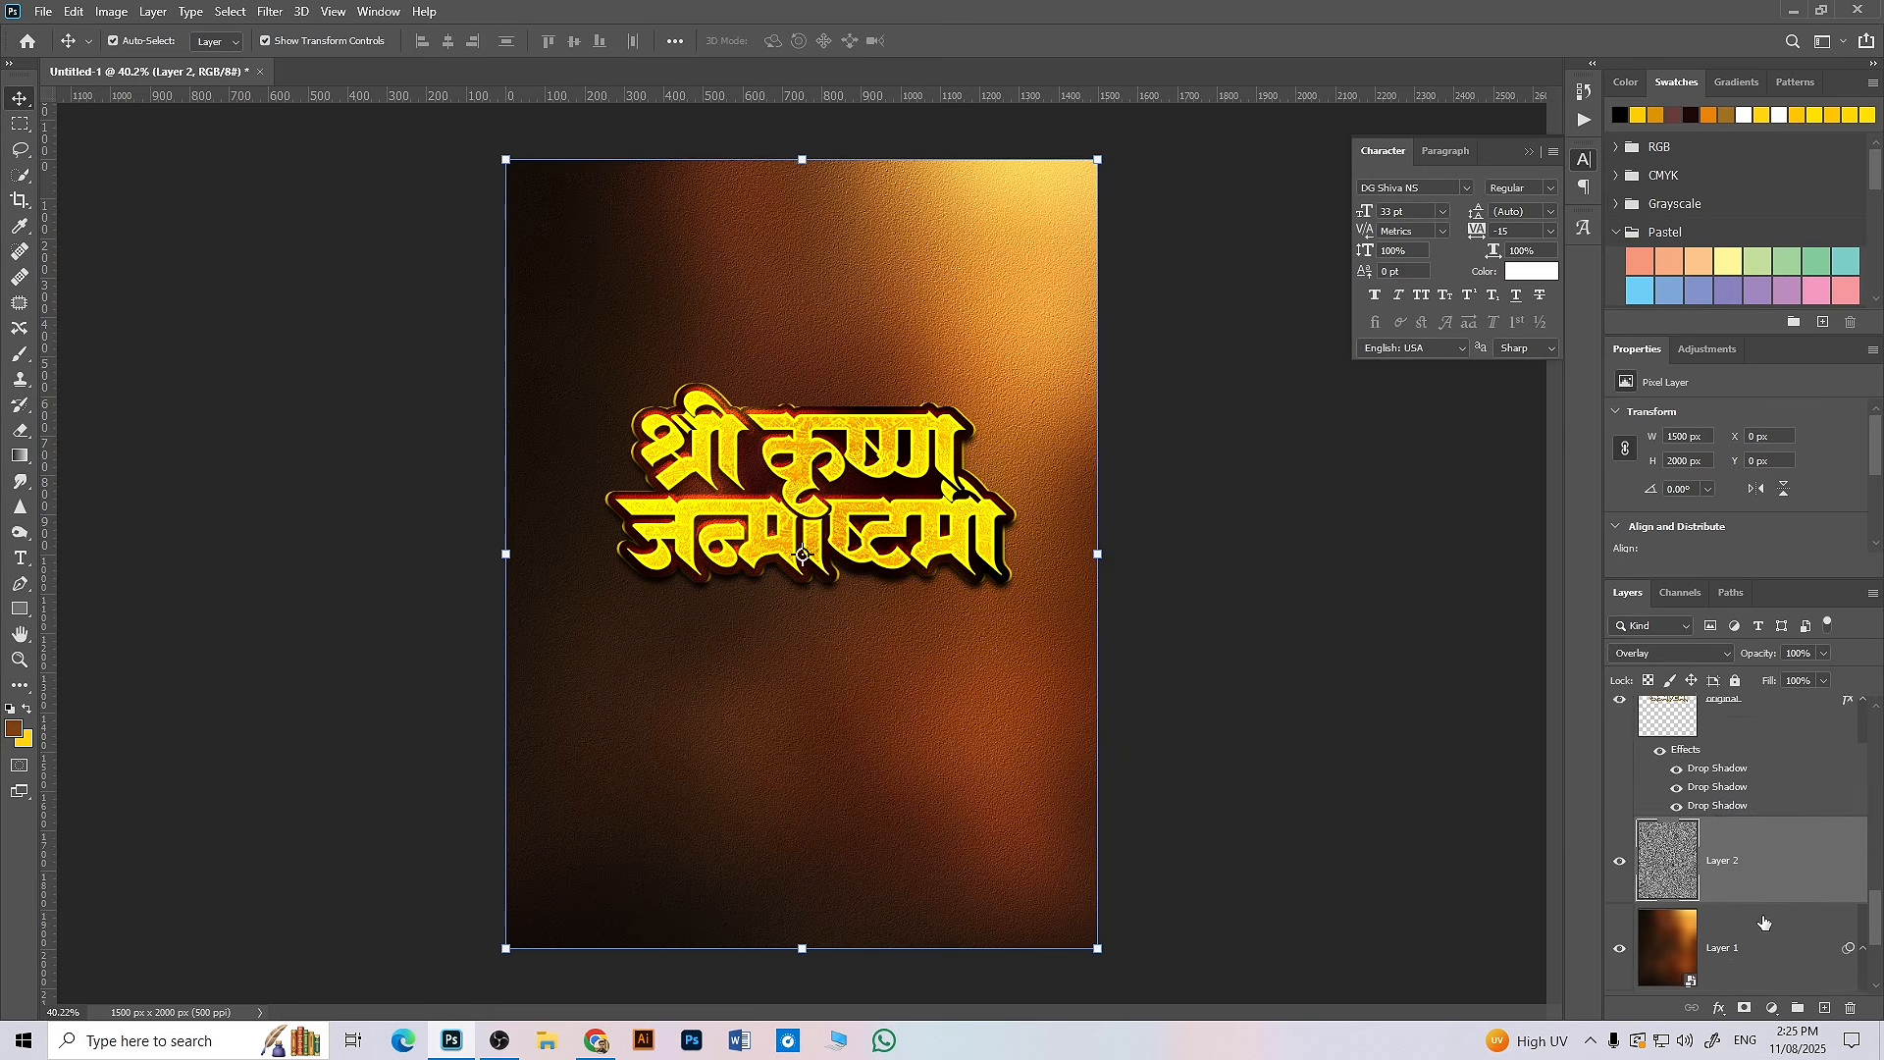
left_click(1751, 930)
left_click(1732, 781)
key("ctrl+t")
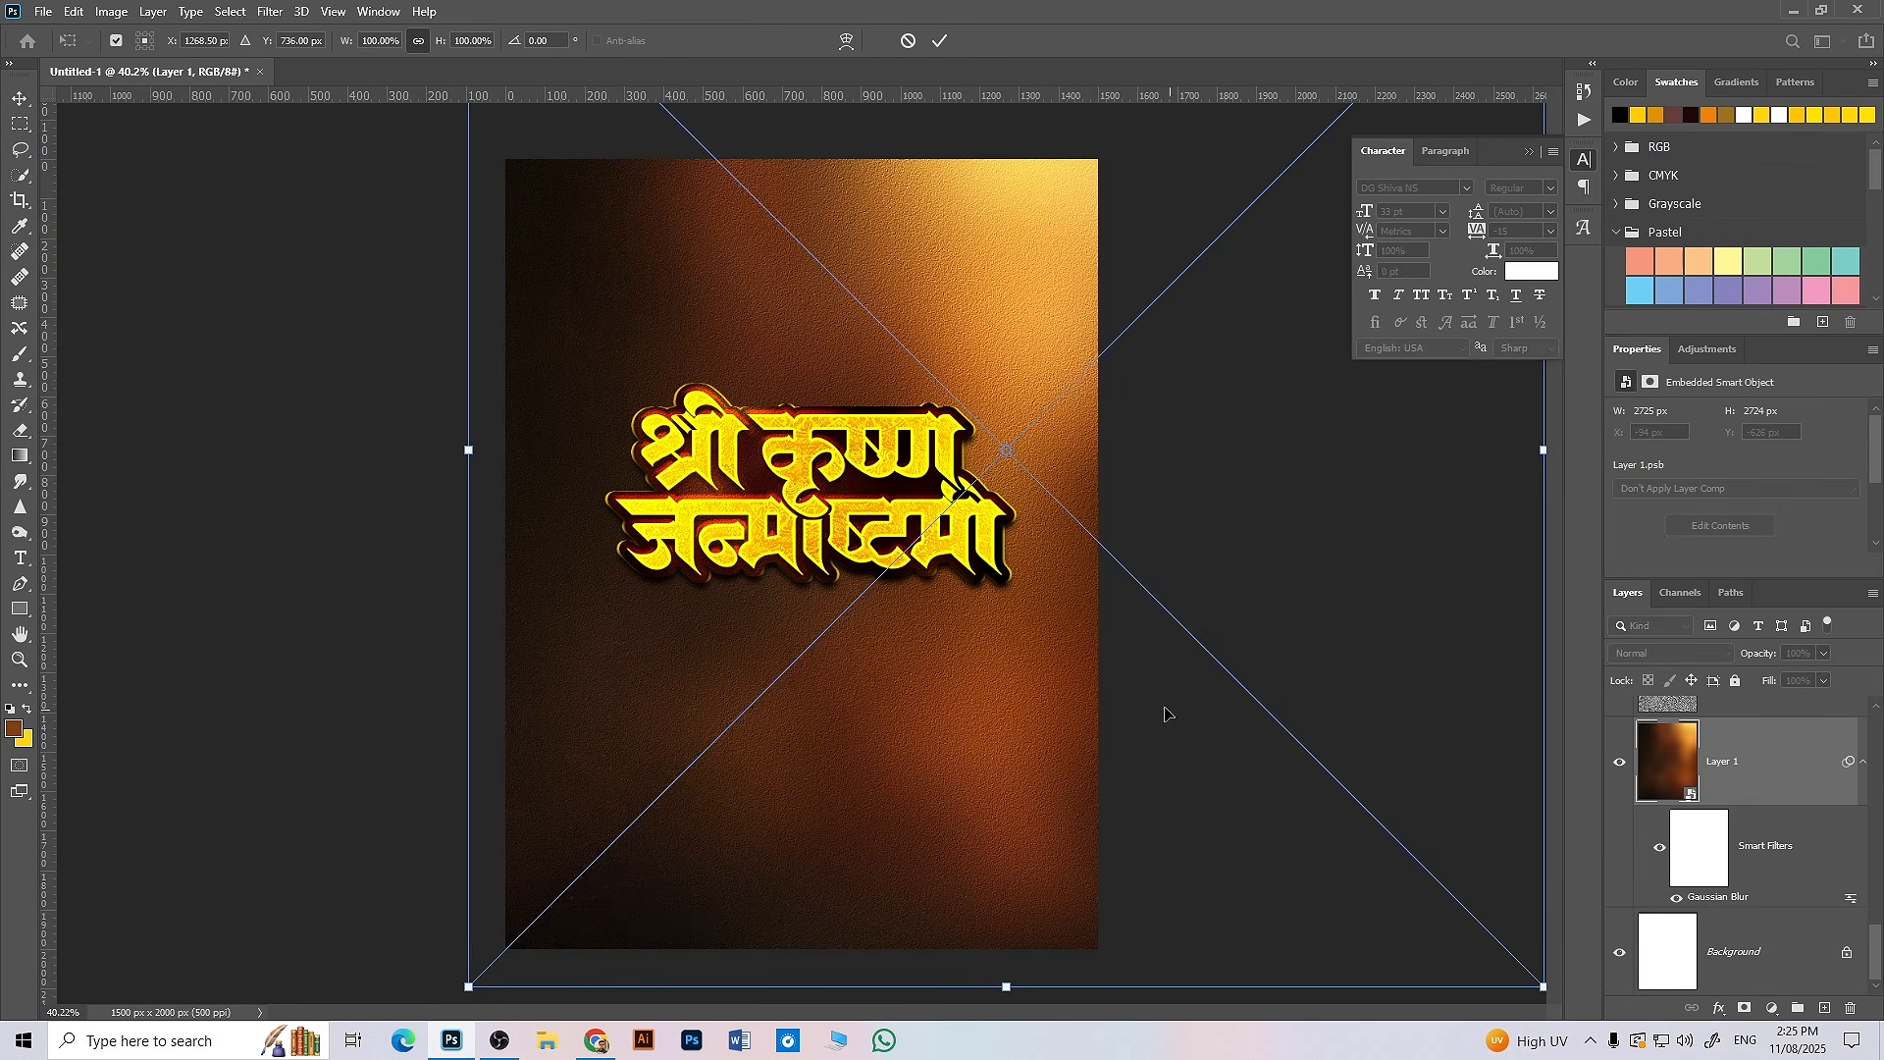
left_click_drag(1097, 717, 913, 852)
key("Return")
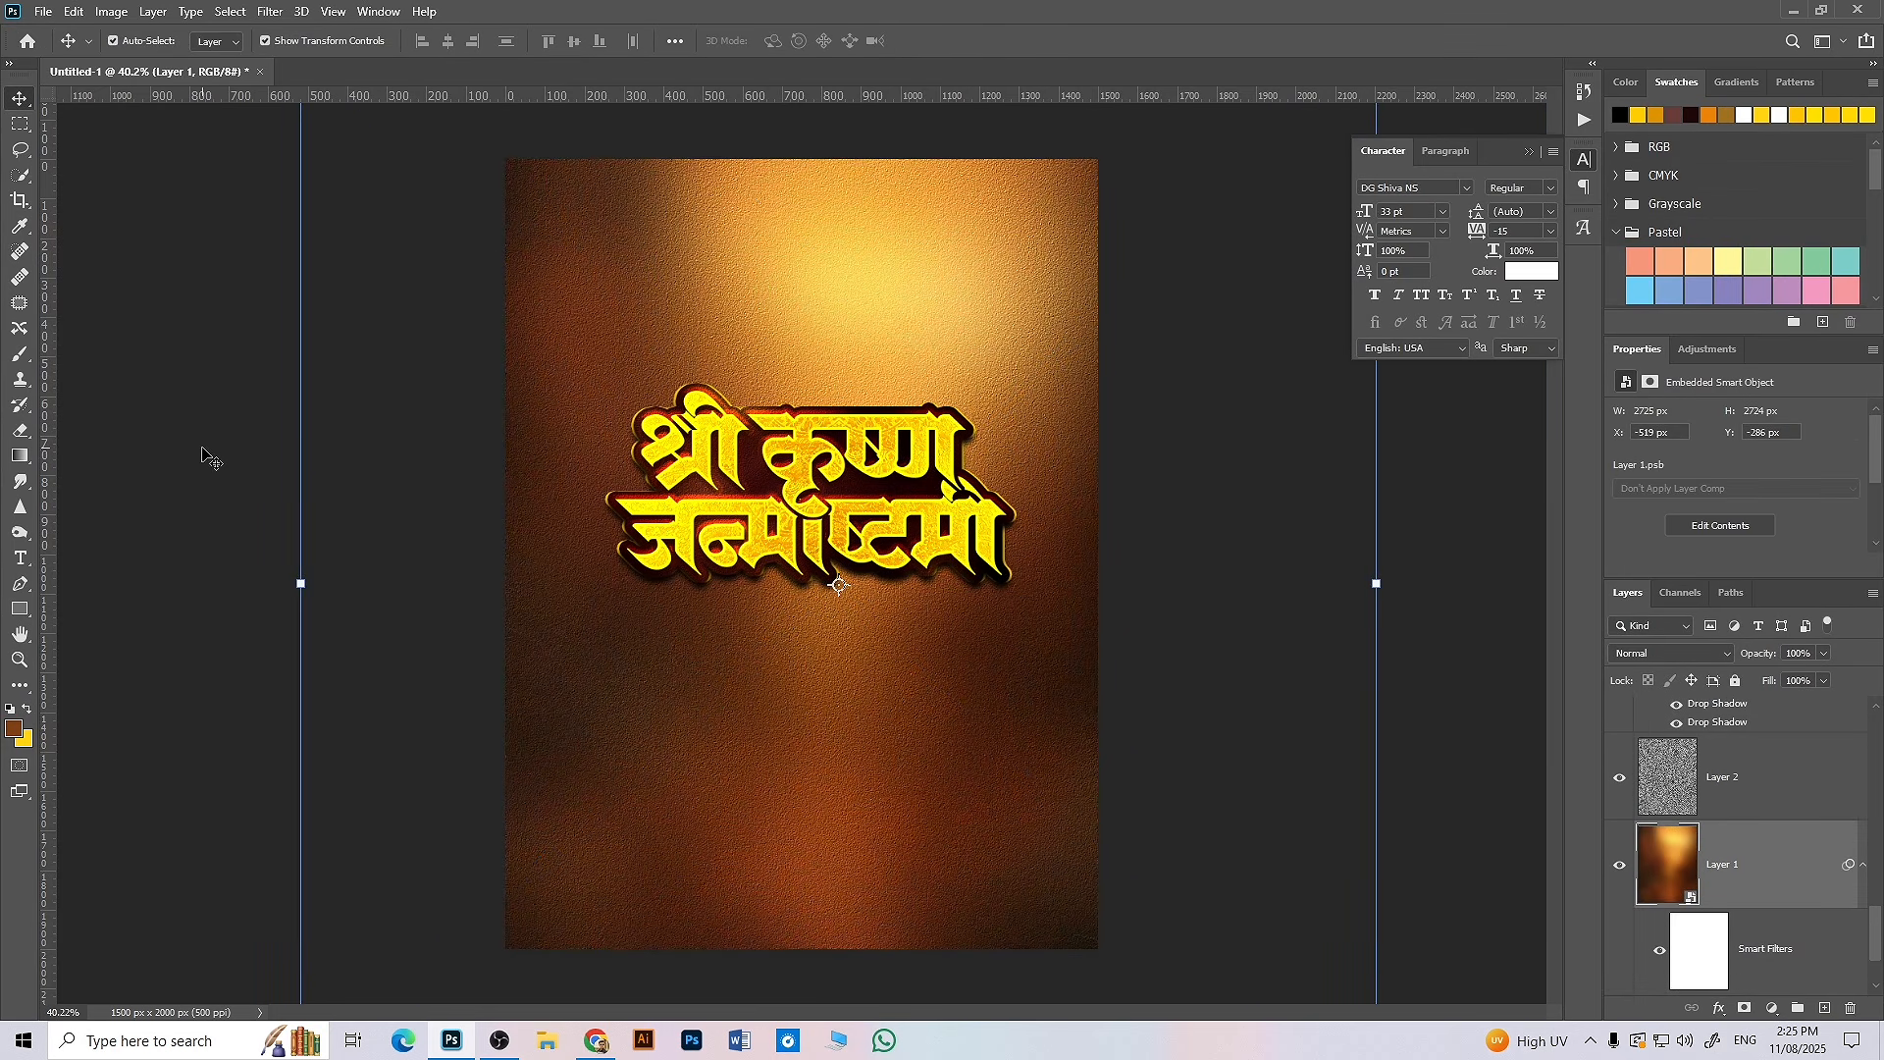
left_click(204, 455)
scroll(722, 545, "up", 2)
scroll(712, 546, "up", 5)
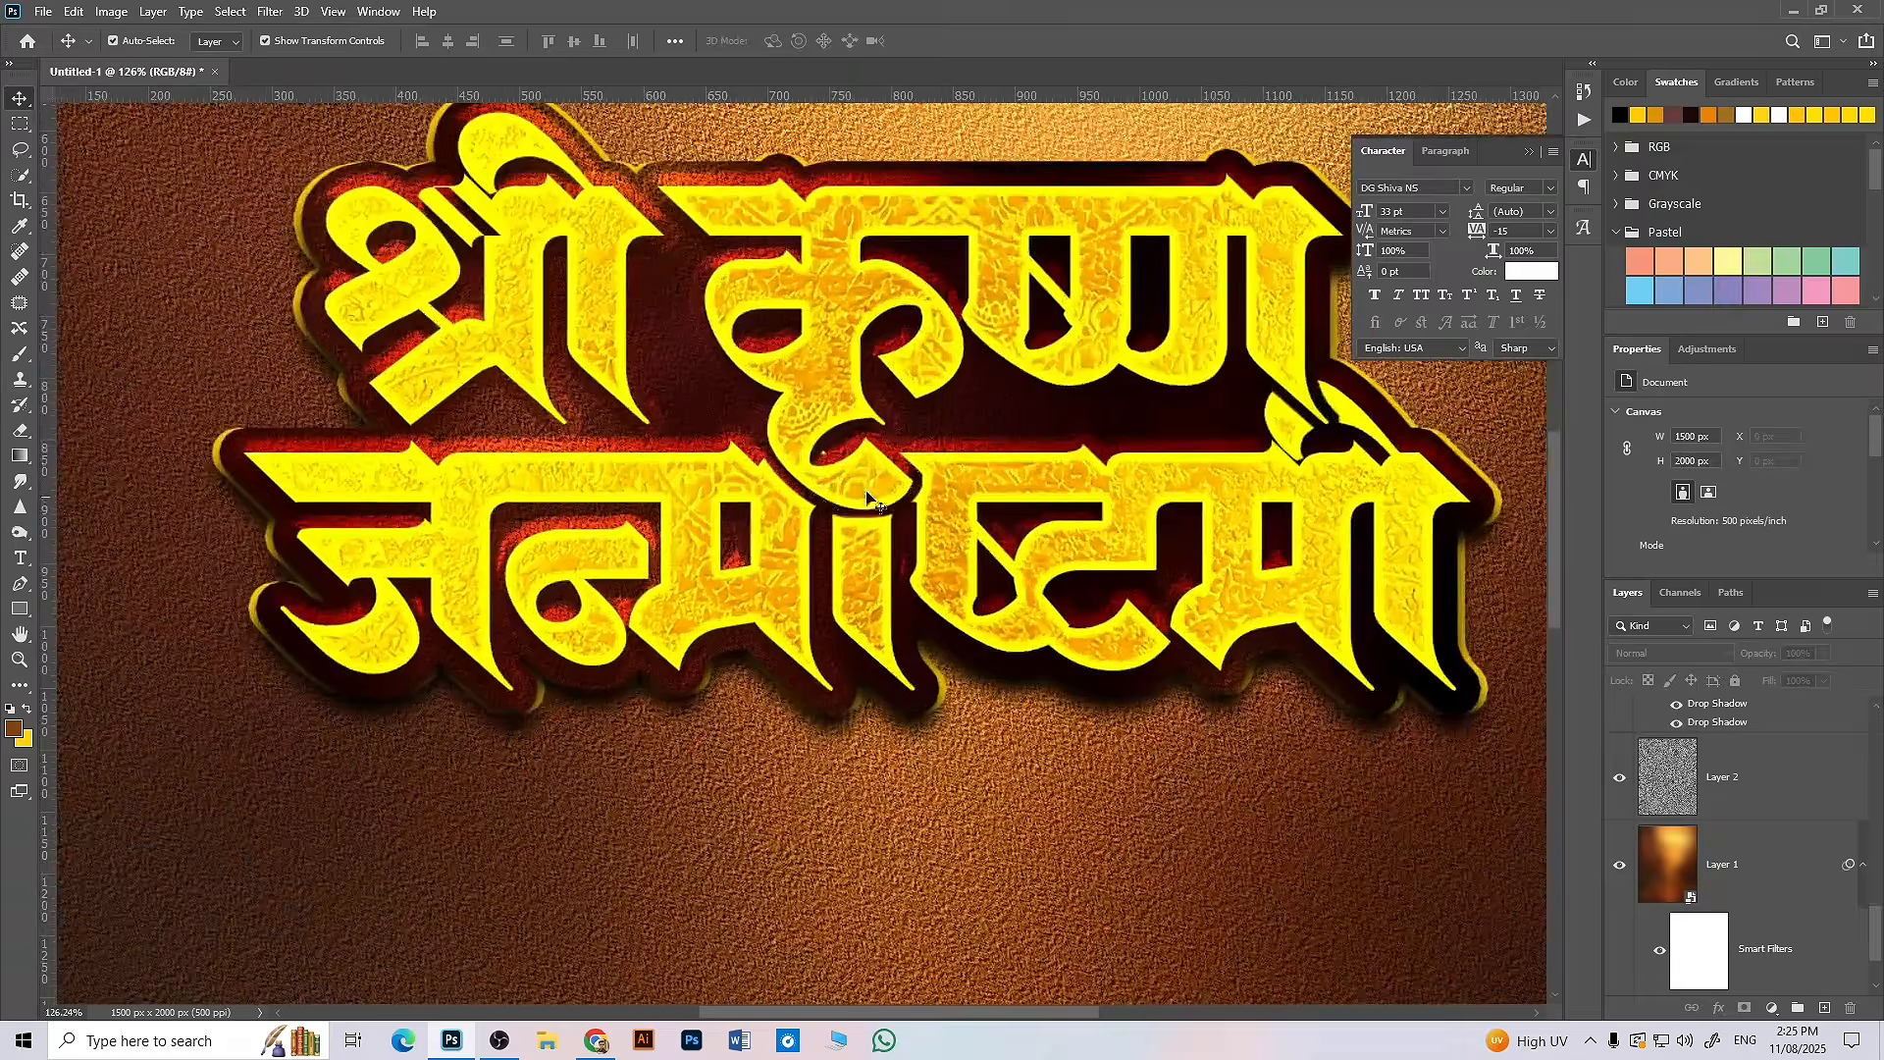
left_click_drag(868, 488, 756, 602)
scroll(646, 483, "up", 1)
scroll(776, 598, "down", 1)
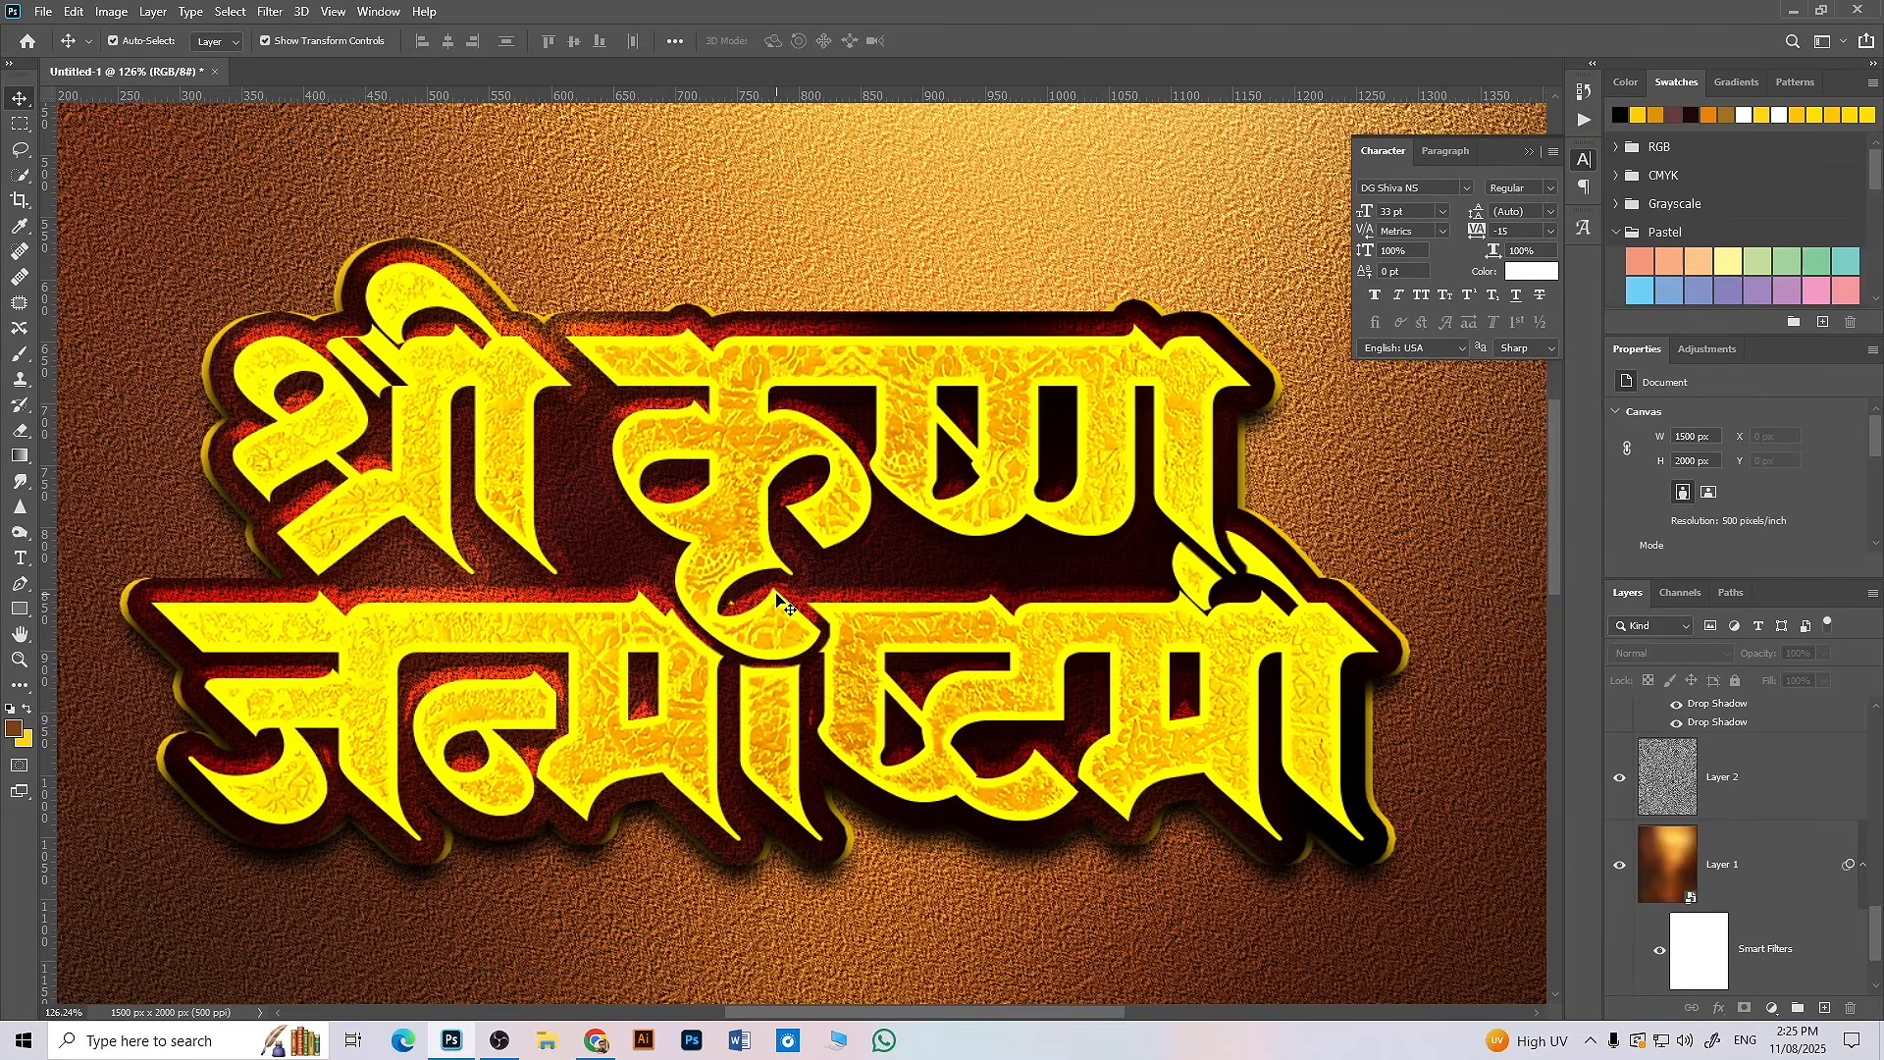